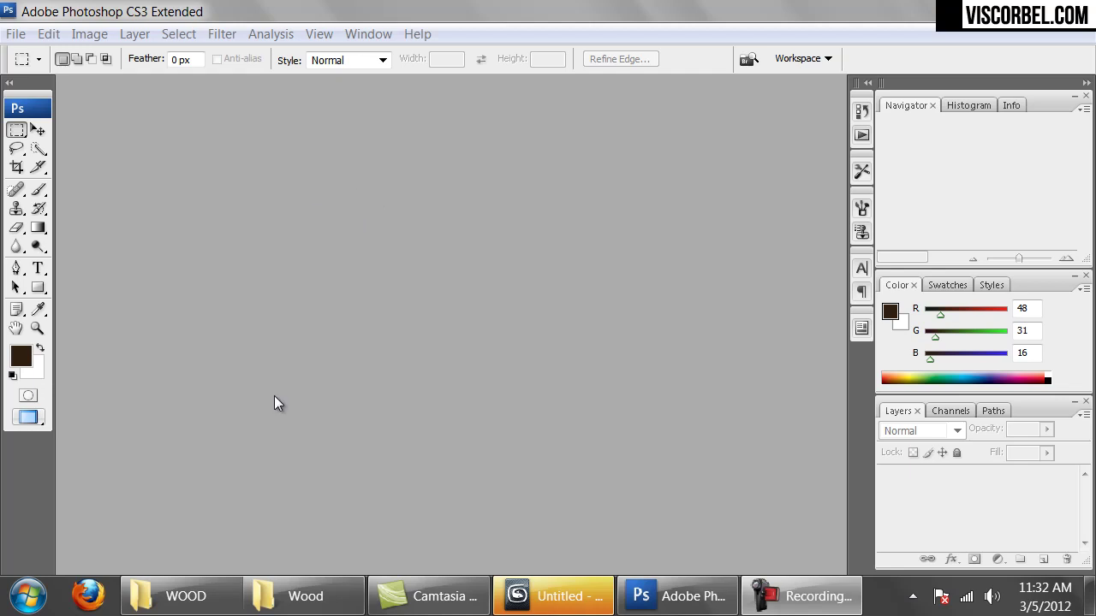
# Browse the wood texture images in the WOOD folder, from 255_913-L.jpg through to WALNUT.jpg, and close the viewer
pyautogui.click(176, 596)
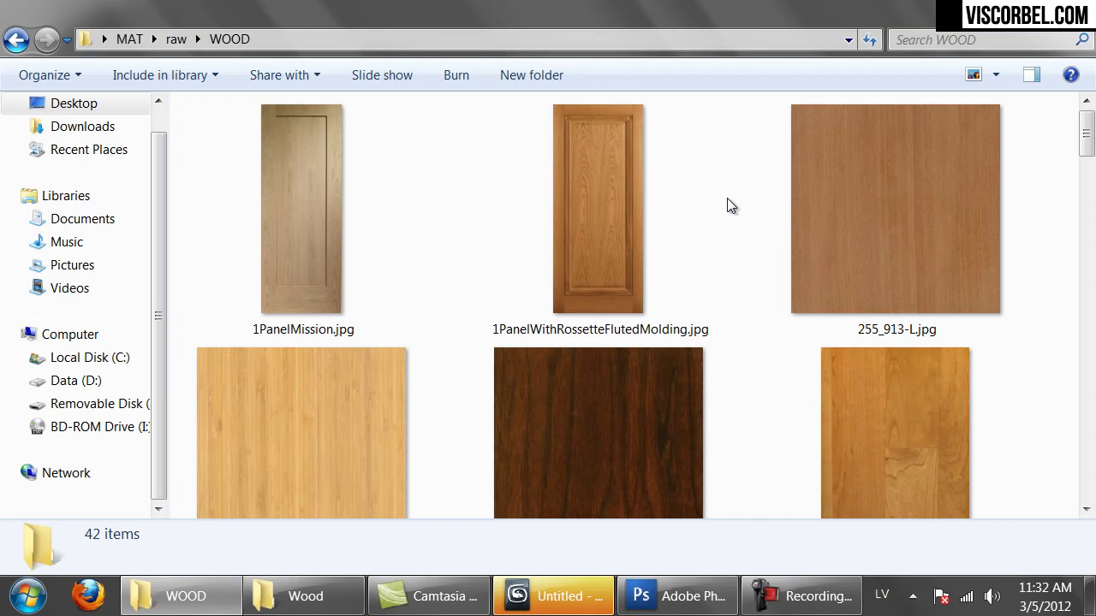
pyautogui.moveTo(1085, 141)
pyautogui.mouseDown()
pyautogui.moveTo(1087, 485)
pyautogui.moveTo(1087, 124)
pyautogui.mouseUp()
pyautogui.doubleClick(887, 212)
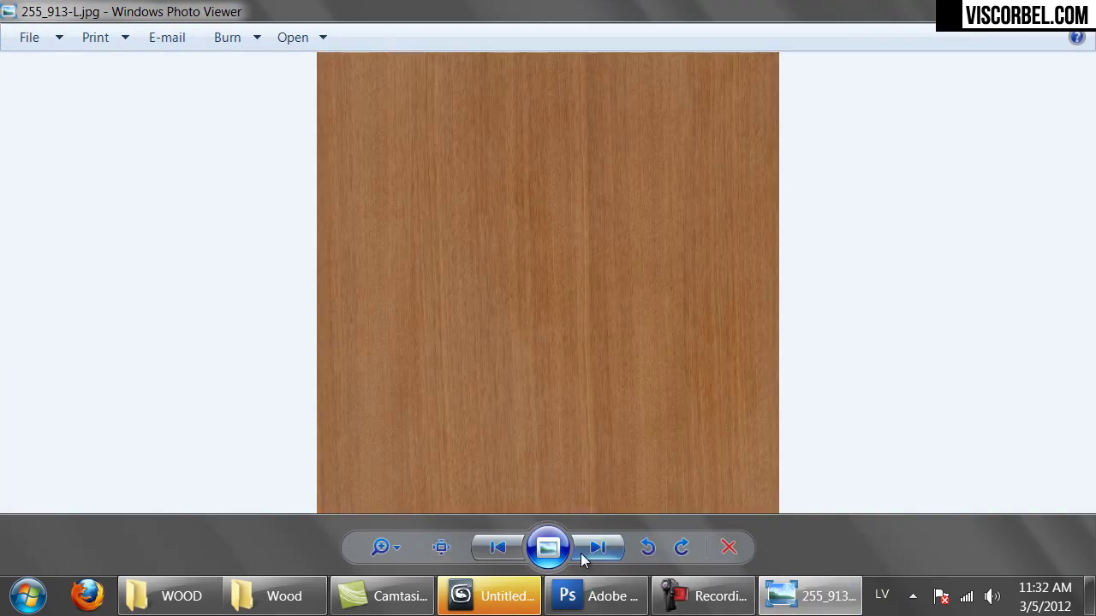
pyautogui.click(586, 556)
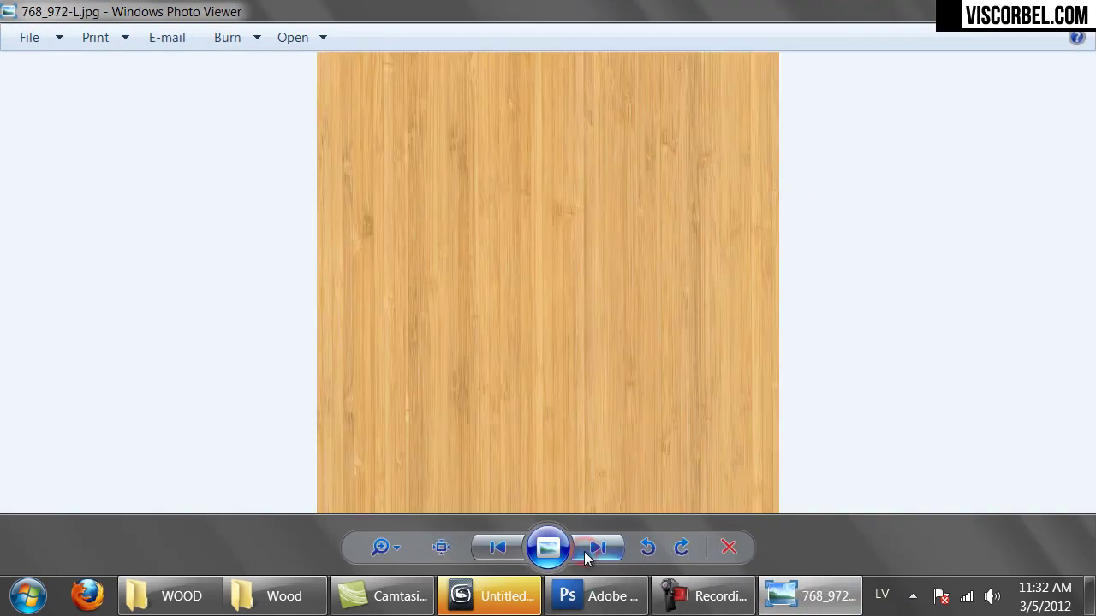
pyautogui.click(589, 554)
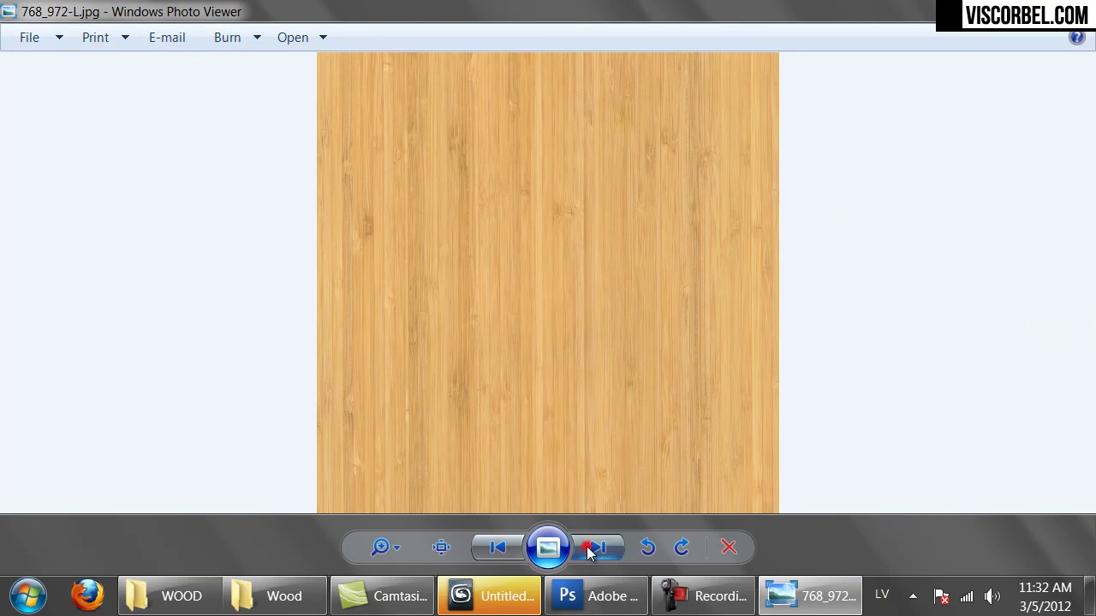
pyautogui.click(589, 555)
pyautogui.click(590, 555)
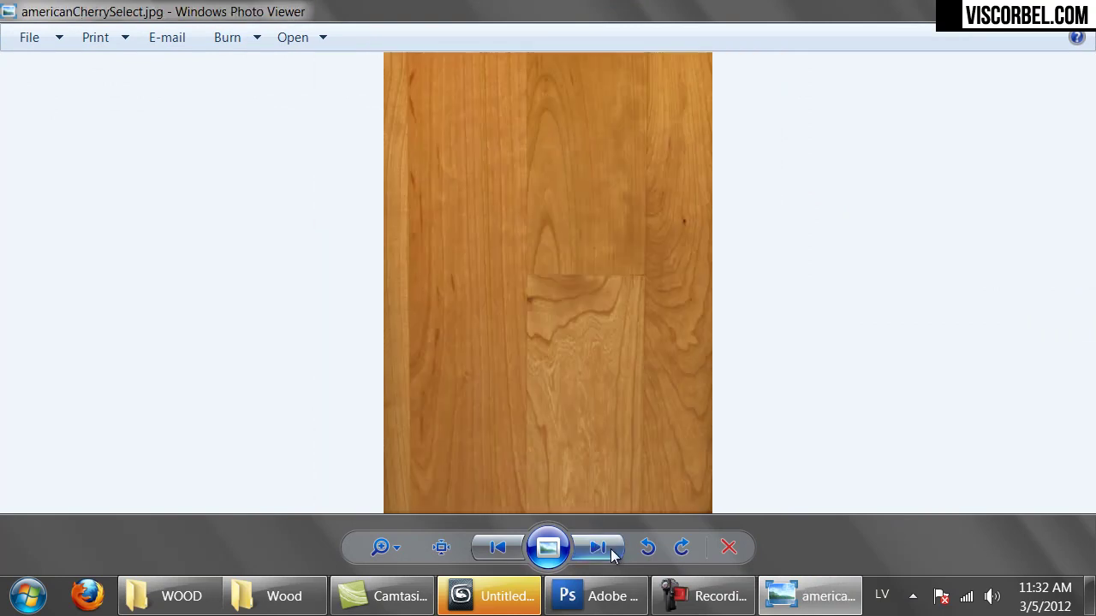
pyautogui.click(613, 555)
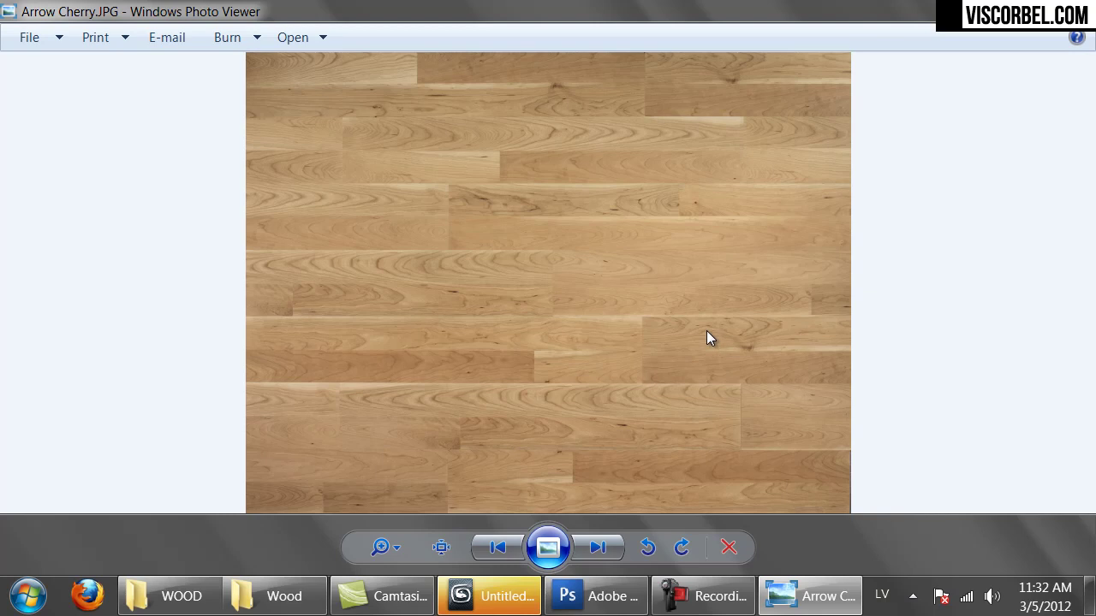
pyautogui.click(588, 551)
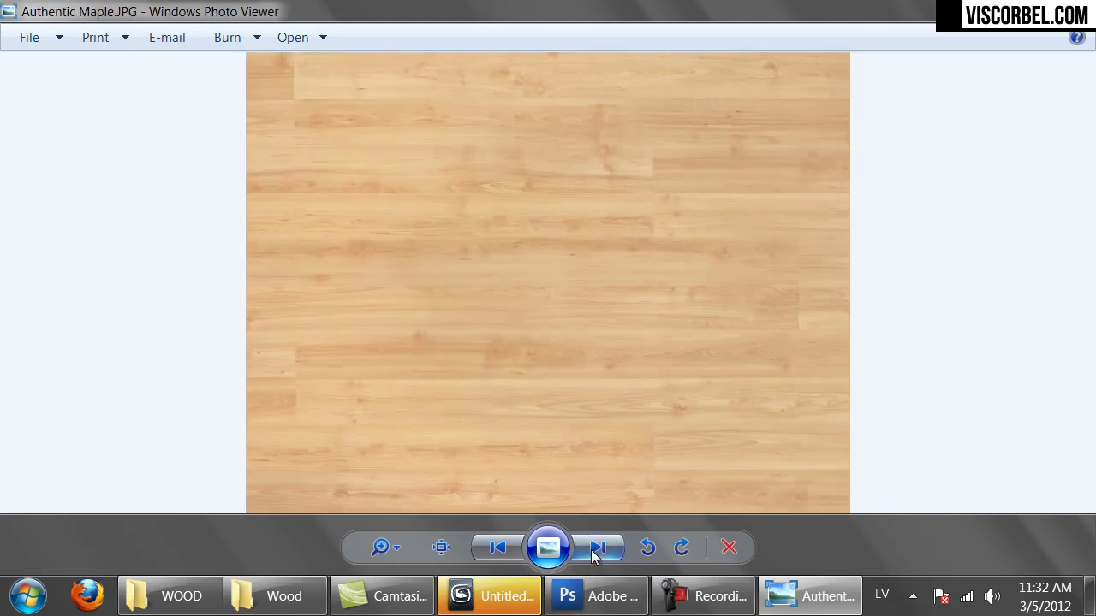
pyautogui.click(597, 555)
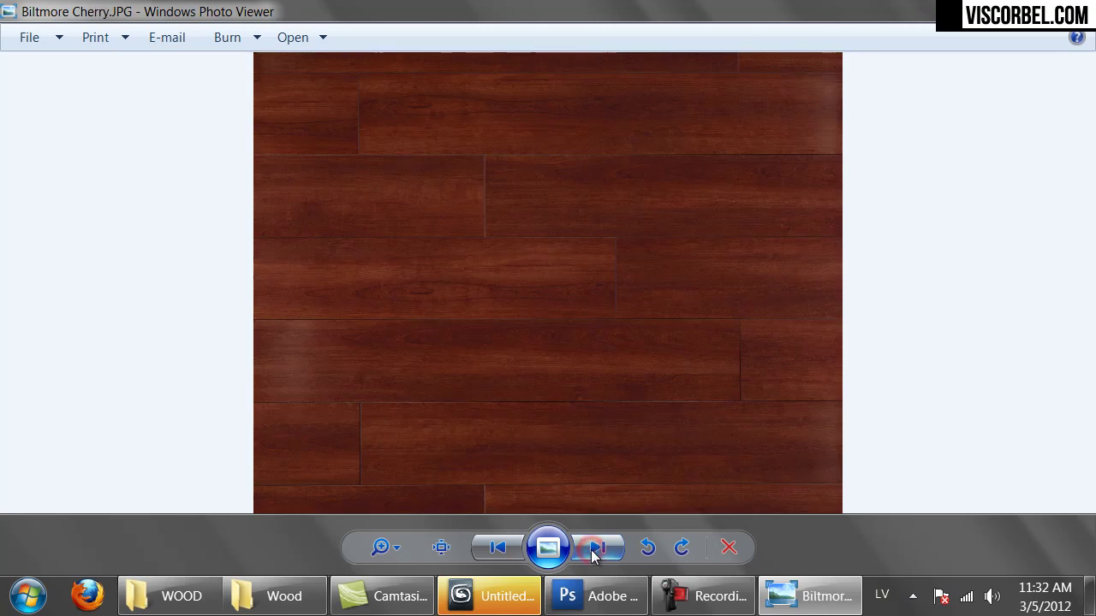
pyautogui.click(597, 555)
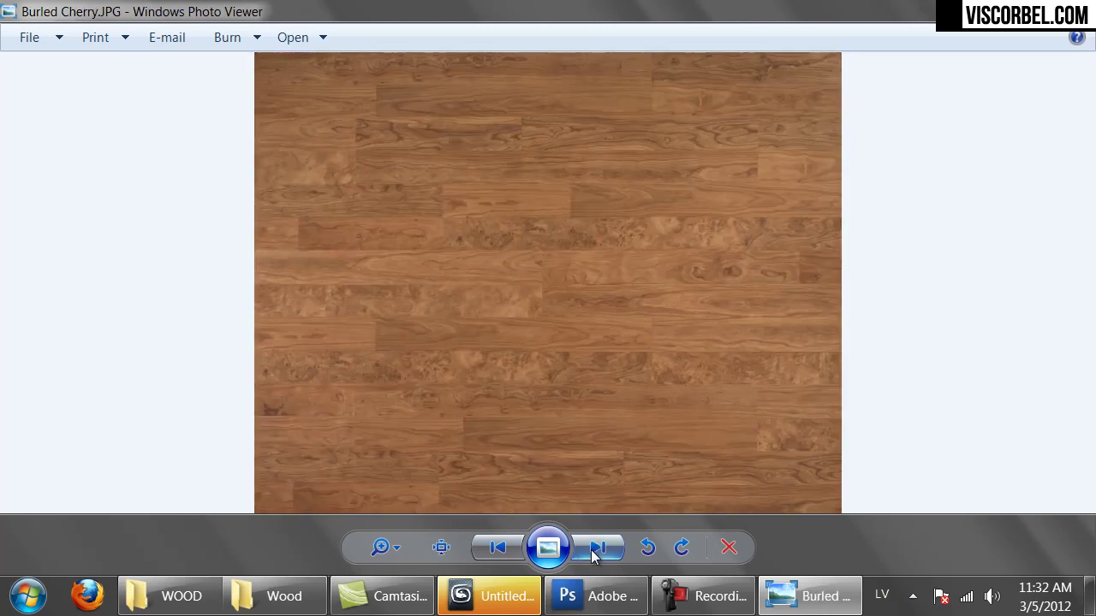
pyautogui.click(596, 555)
pyautogui.click(596, 554)
pyautogui.click(596, 554)
pyautogui.click(597, 555)
pyautogui.click(597, 554)
pyautogui.click(596, 555)
pyautogui.click(596, 555)
pyautogui.click(597, 555)
pyautogui.click(597, 555)
pyautogui.click(597, 555)
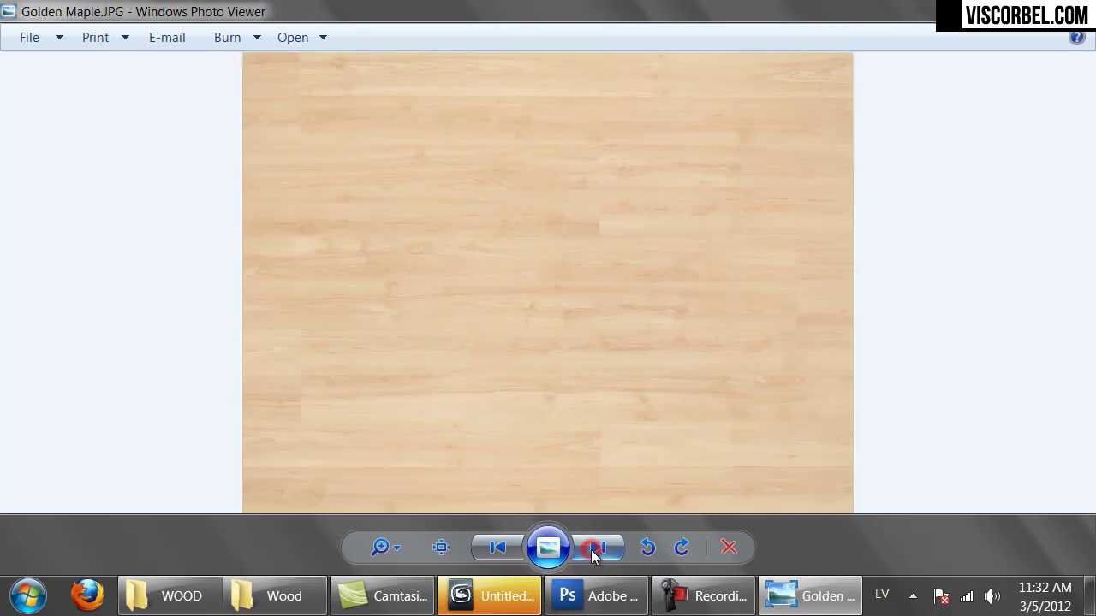
pyautogui.click(596, 555)
pyautogui.click(597, 555)
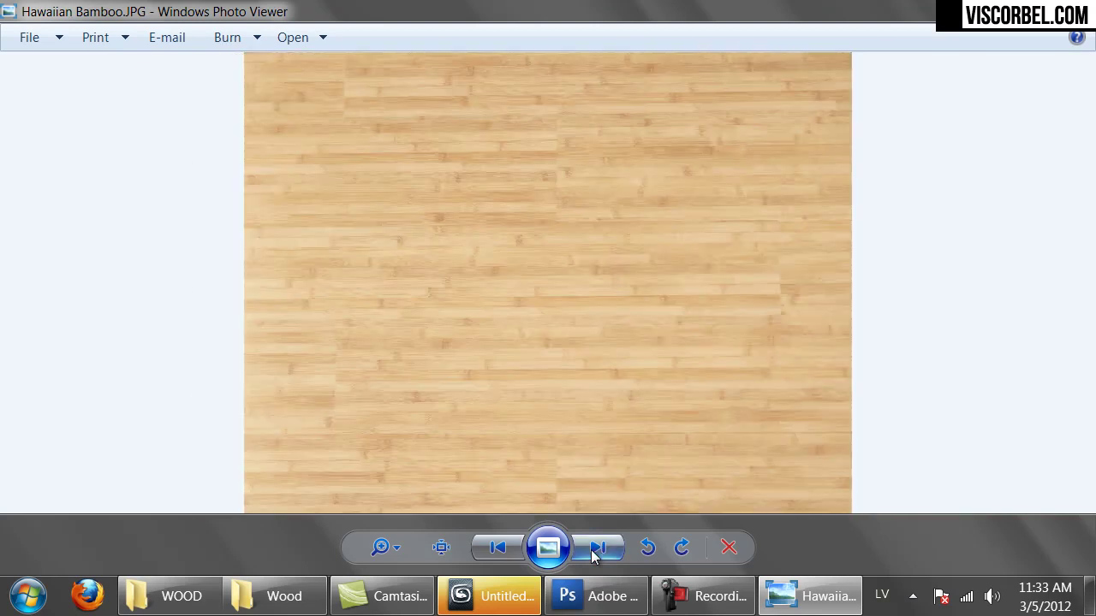
pyautogui.click(597, 554)
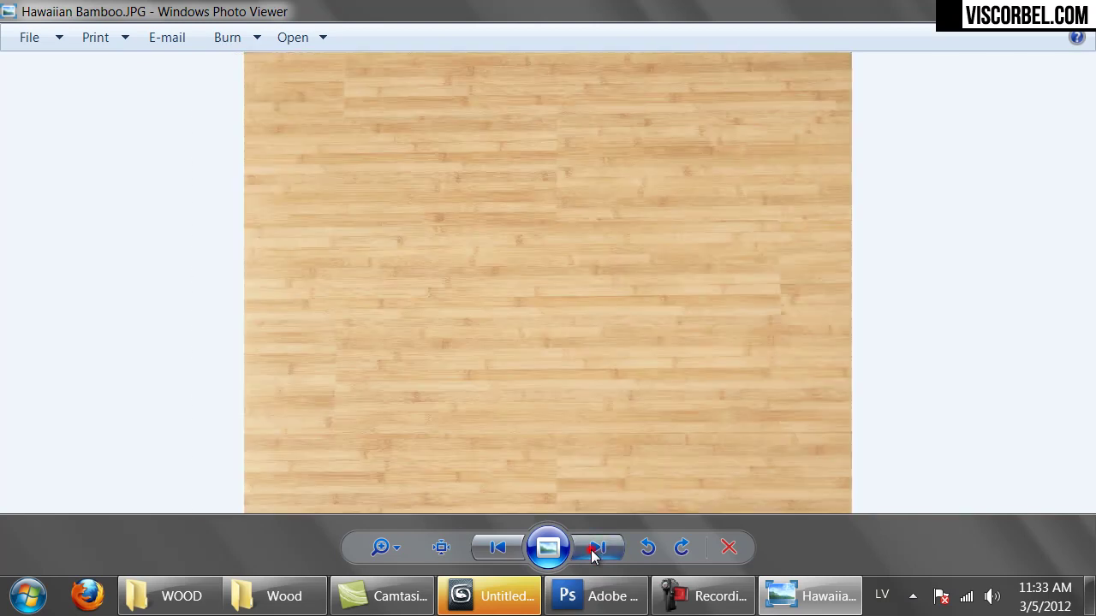
pyautogui.click(597, 555)
pyautogui.click(596, 555)
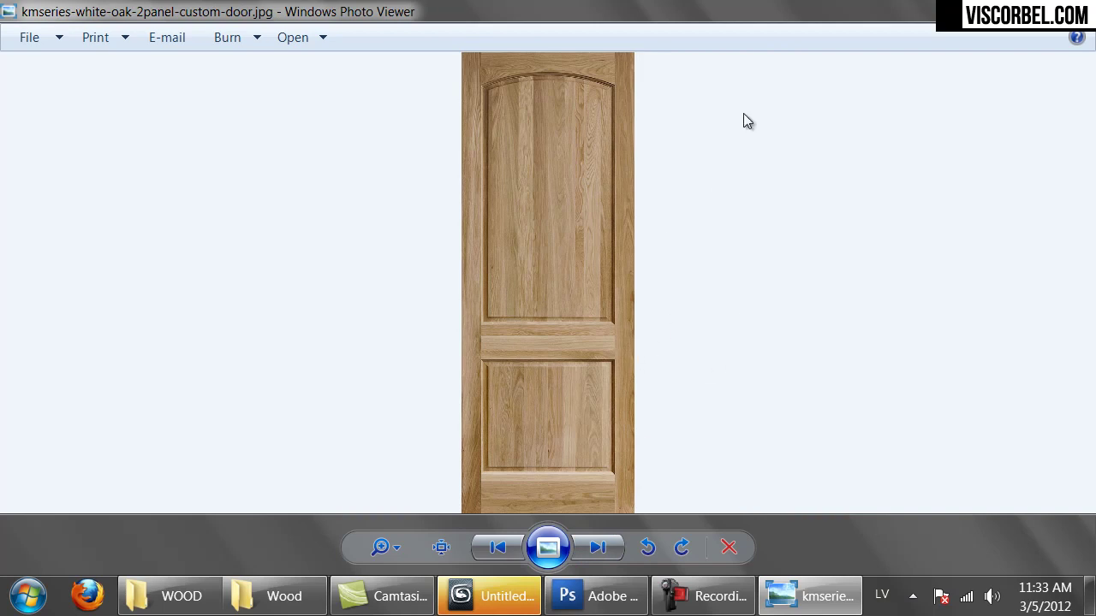
pyautogui.click(587, 555)
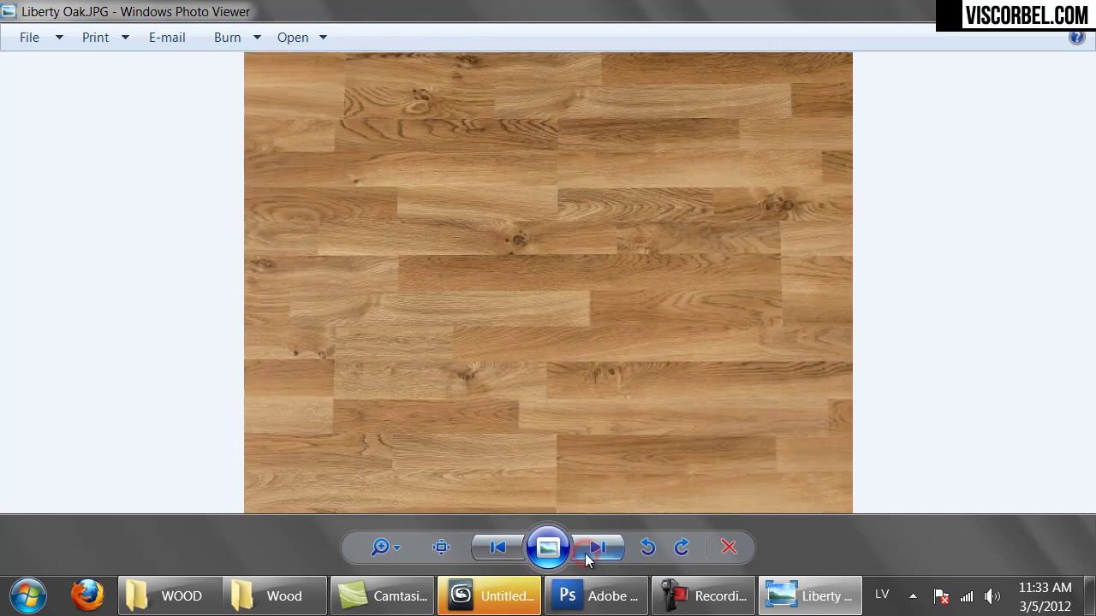
pyautogui.click(587, 554)
pyautogui.click(585, 553)
pyautogui.click(585, 553)
pyautogui.click(587, 555)
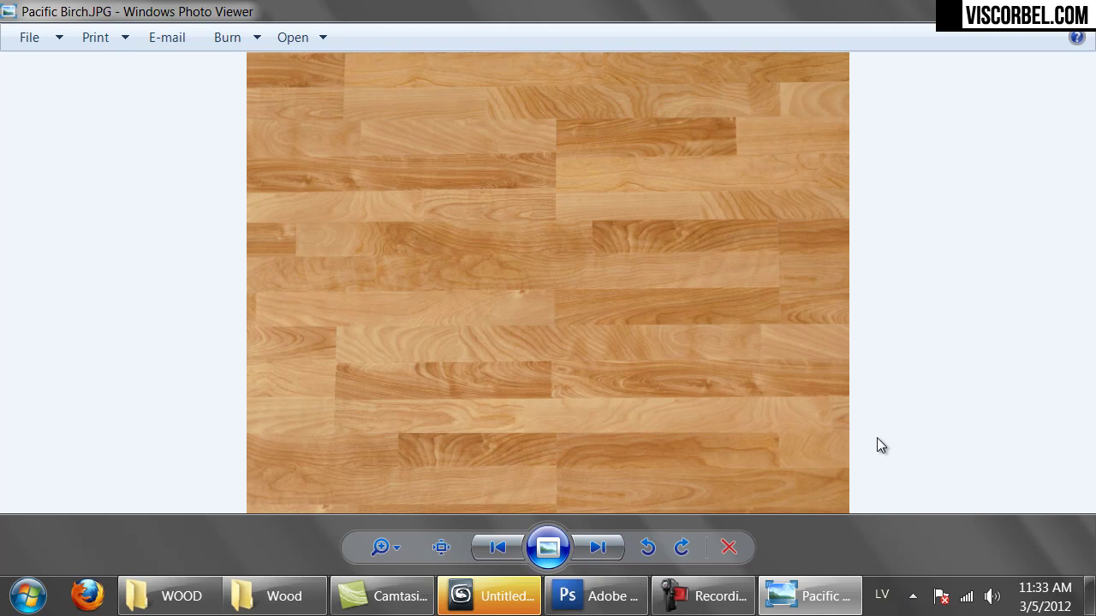
pyautogui.click(598, 555)
pyautogui.click(599, 555)
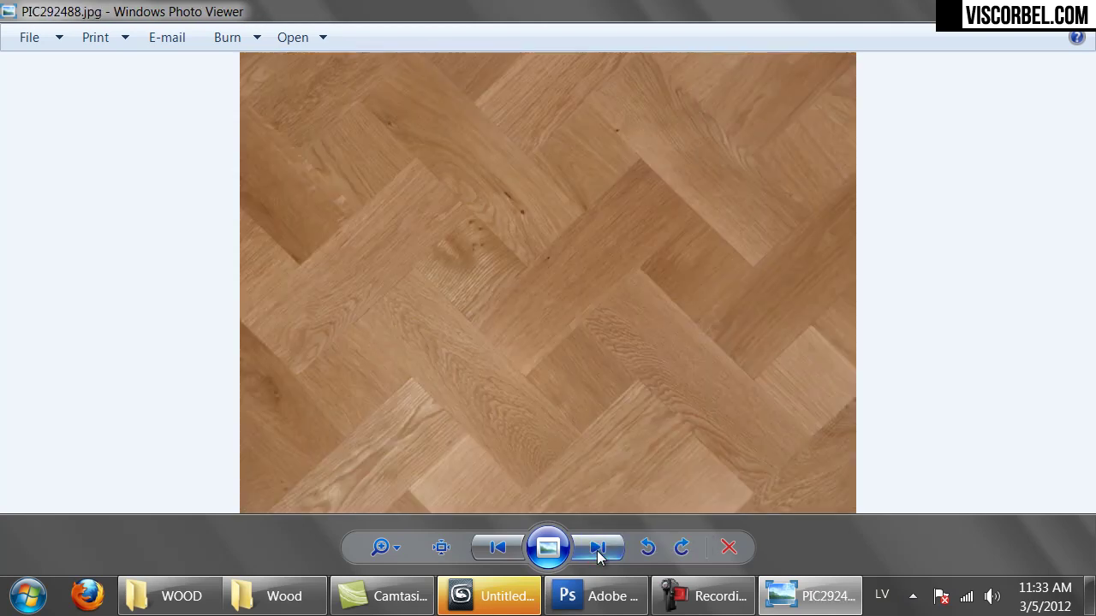
pyautogui.click(598, 554)
pyautogui.click(599, 555)
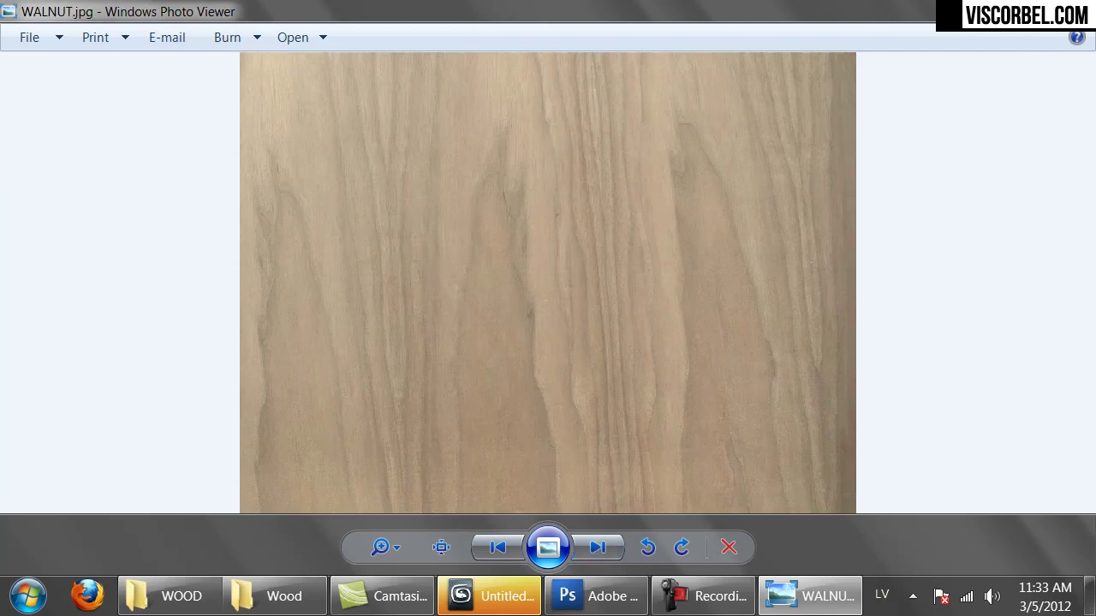
pyautogui.hotkey('alt', 'F4')
# Open Windsor Mahogany.JPG from the end of the WOOD folder in Photoshop
pyautogui.moveTo(1087, 123); pyautogui.dragTo(1085, 476)
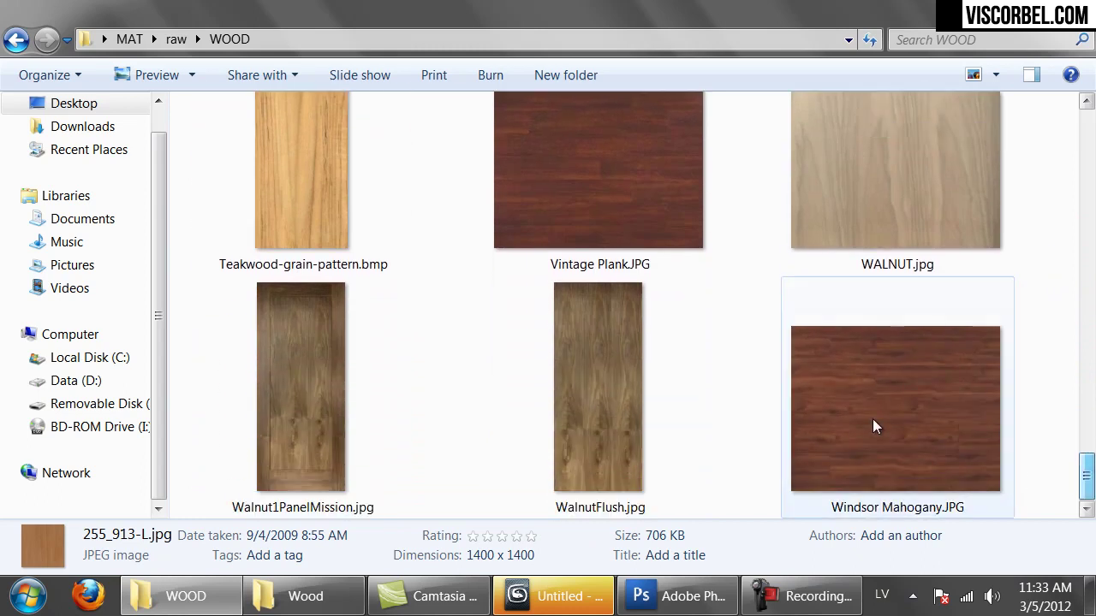
pyautogui.moveTo(876, 394); pyautogui.dragTo(587, 317)
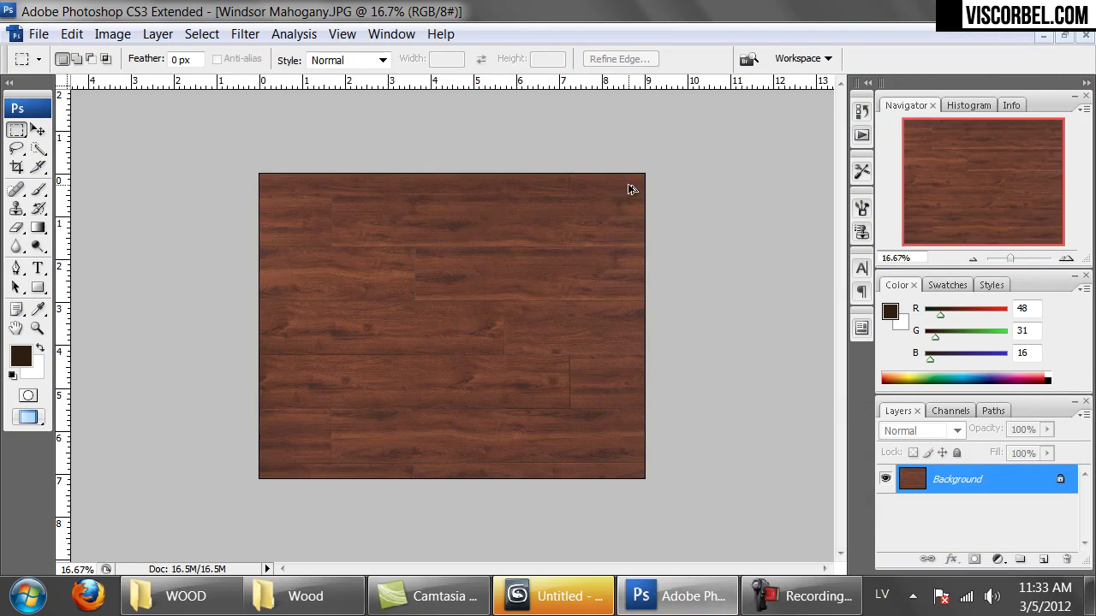
# Examine the grain, joints and individual planks across the Windsor Mahogany texture at close range and as a whole
pyautogui.hotkey('ctrl', 'alt', '0')
pyautogui.moveTo(667, 228); pyautogui.dragTo(416, 377)
pyautogui.moveTo(590, 237); pyautogui.dragTo(482, 391)
pyautogui.moveTo(599, 308); pyautogui.dragTo(472, 345)
pyautogui.moveTo(666, 354); pyautogui.dragTo(645, 346)
pyautogui.moveTo(570, 277); pyautogui.dragTo(536, 310)
pyautogui.moveTo(459, 269); pyautogui.dragTo(467, 480)
pyautogui.moveTo(337, 377); pyautogui.dragTo(443, 227)
pyautogui.moveTo(459, 360); pyautogui.dragTo(442, 236)
pyautogui.moveTo(372, 259); pyautogui.dragTo(450, 222)
pyautogui.hotkey('ctrl', '-')
pyautogui.hotkey('ctrl', '-')
pyautogui.hotkey('ctrl', '-')
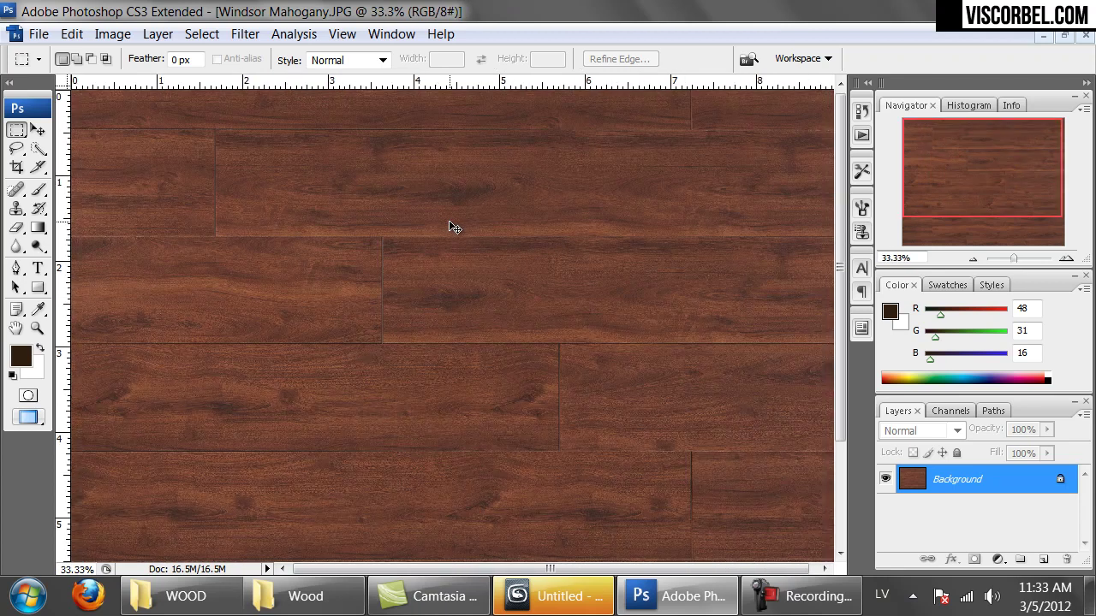
pyautogui.moveTo(431, 318); pyautogui.dragTo(464, 361)
pyautogui.click(568, 423)
pyautogui.moveTo(579, 285); pyautogui.dragTo(554, 464)
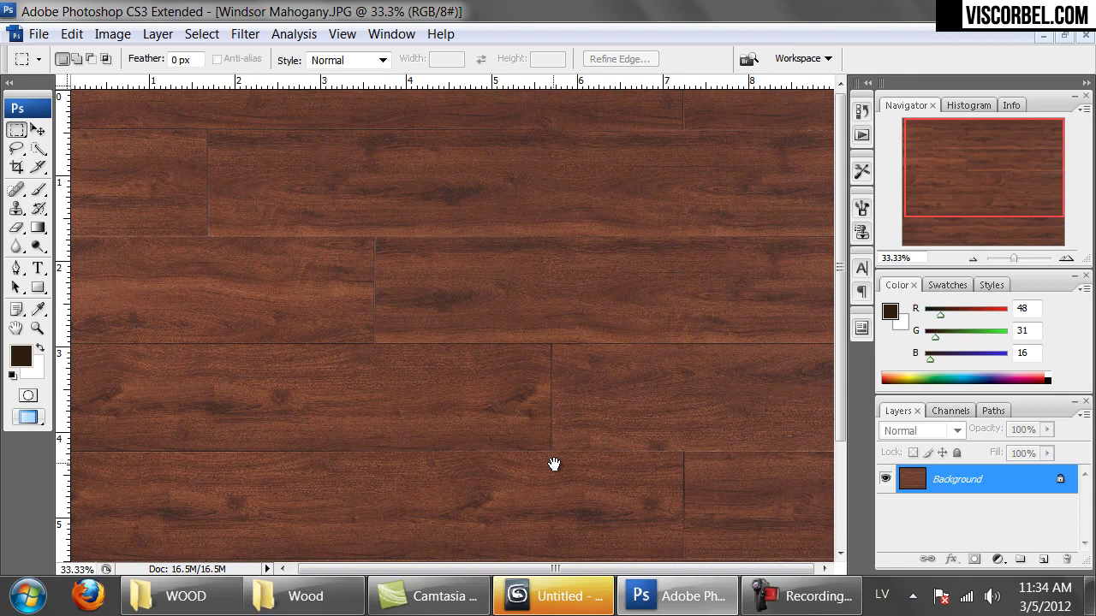
pyautogui.moveTo(242, 258); pyautogui.dragTo(386, 189)
pyautogui.moveTo(591, 319); pyautogui.dragTo(321, 337)
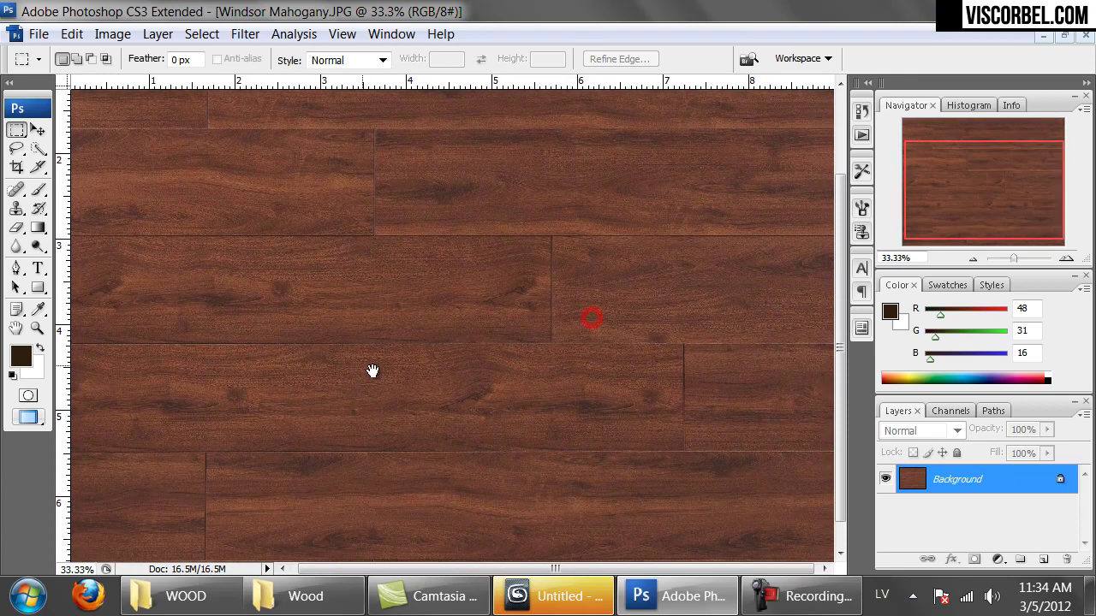
pyautogui.moveTo(420, 366); pyautogui.dragTo(336, 192)
pyautogui.hotkey('ctrl', '-')
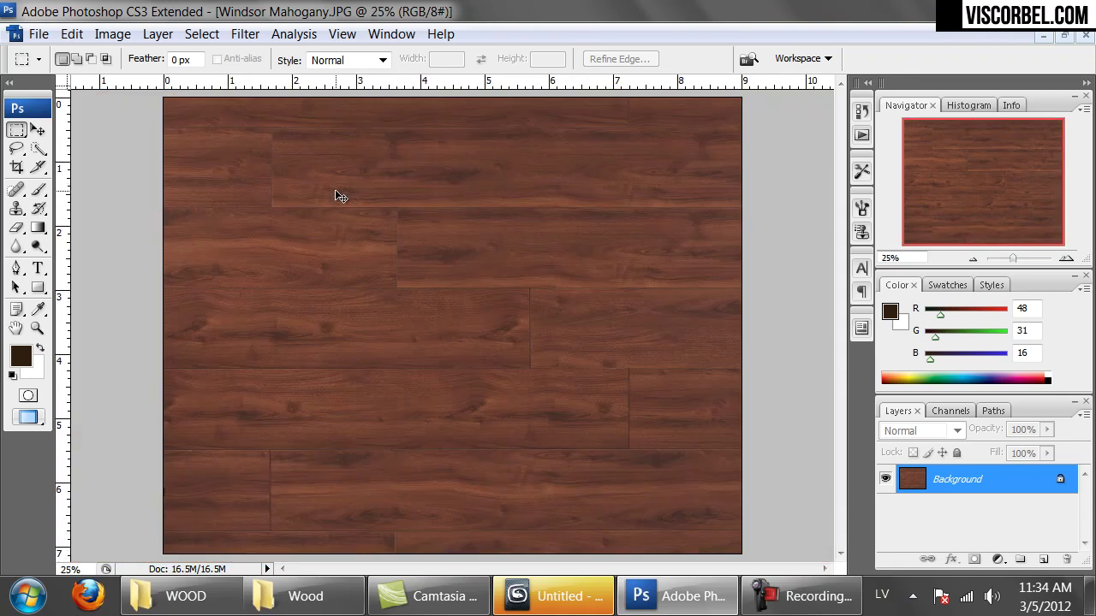
# Create a new document 4000 pixels wide and 4000 pixels high at 300 pixels/inch with a white background
pyautogui.hotkey('ctrl', 'n')
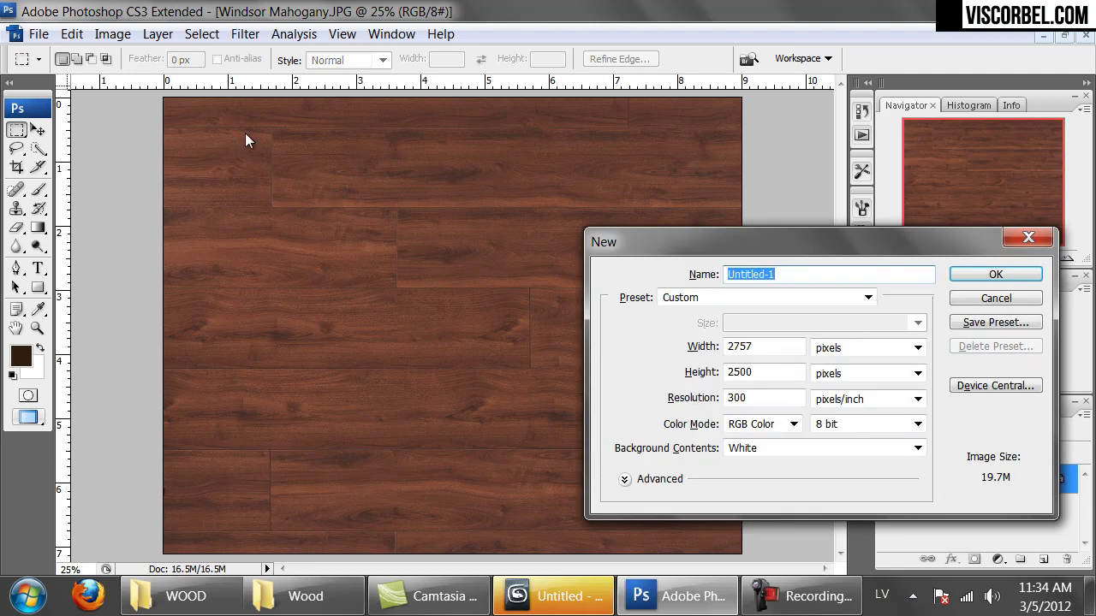
pyautogui.doubleClick(786, 347)
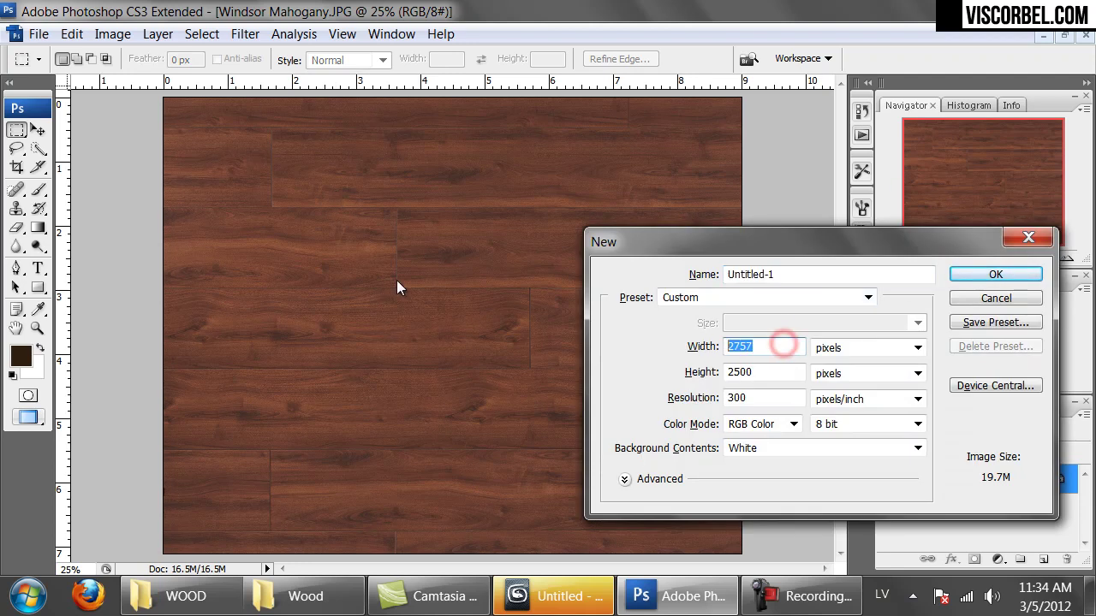
pyautogui.write('4000')
pyautogui.press('Tab')
pyautogui.press('Tab')
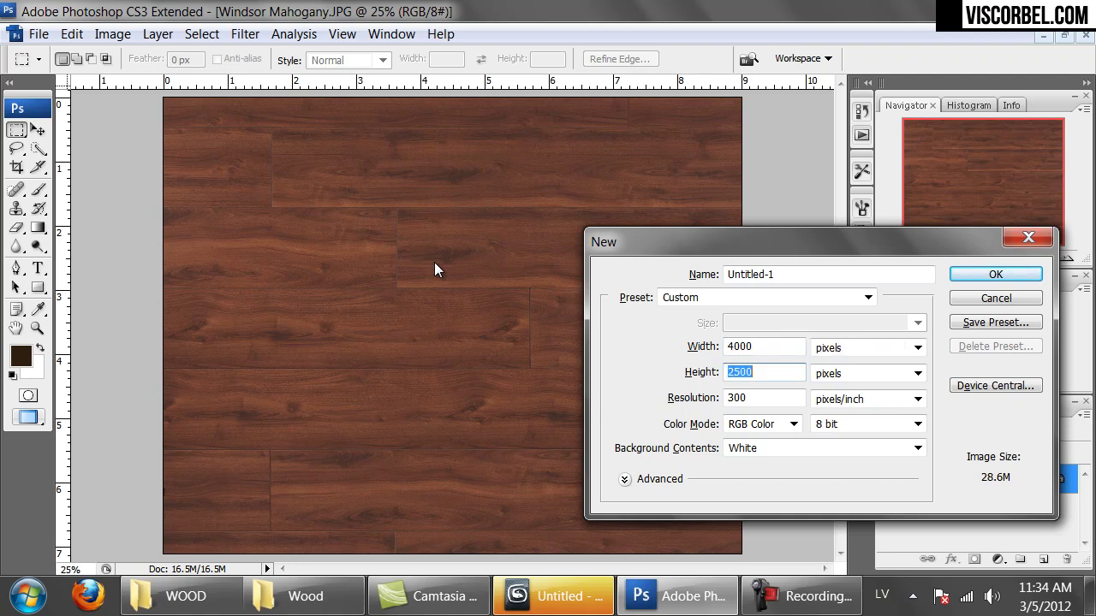
pyautogui.write('4000')
pyautogui.press('Return')
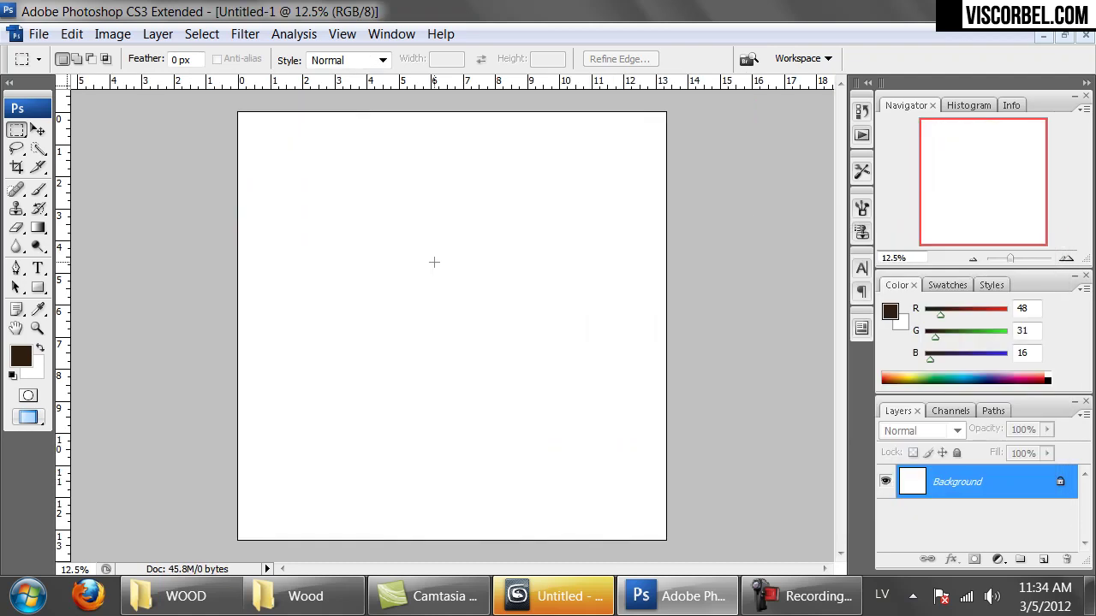
# In Windsor Mahogany.JPG, select and copy the long left-hand plank in the lower-middle row, from the image's left edge to the joint
pyautogui.hotkey('ctrl', 'Tab')
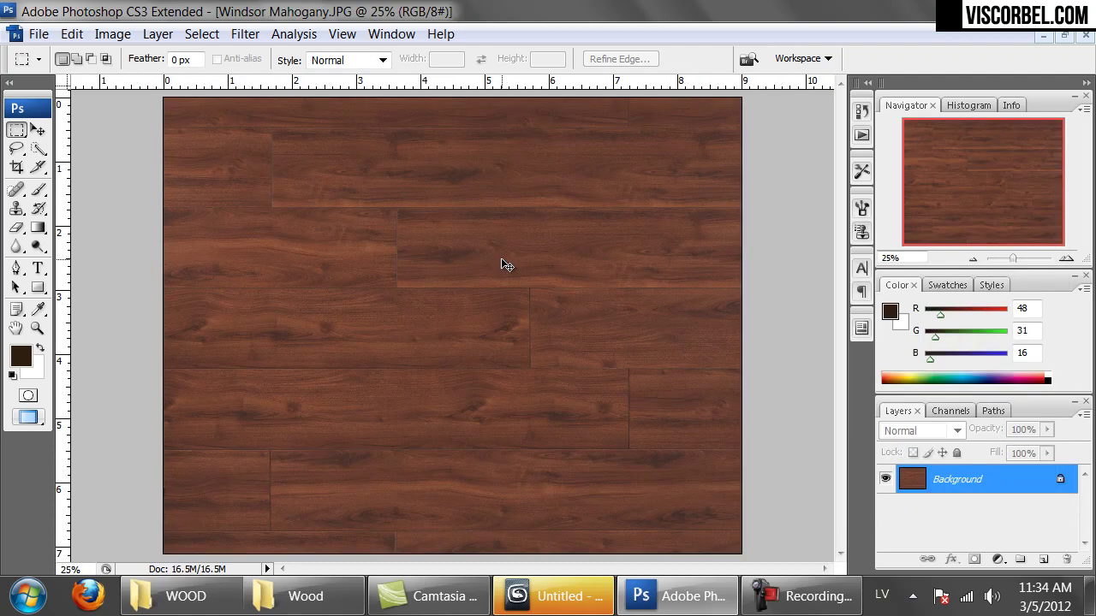
pyautogui.hotkey('ctrl', '+')
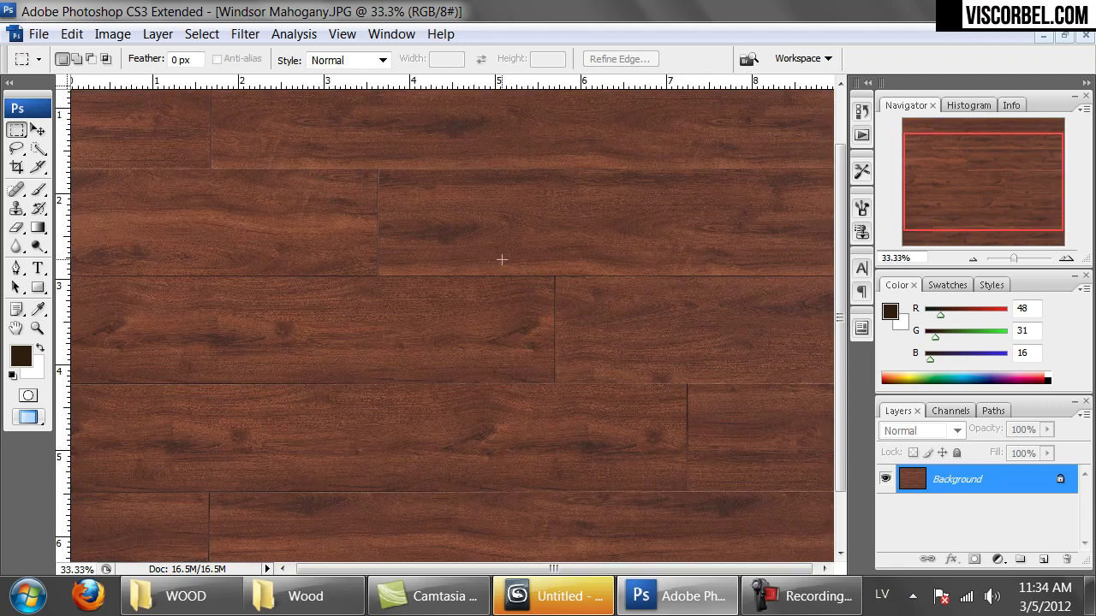
pyautogui.moveTo(685, 383); pyautogui.dragTo(68, 485)
pyautogui.click(573, 318)
pyautogui.moveTo(476, 469); pyautogui.dragTo(4, 493)
# Paste the copied plank into the blank 4000-pixel document and move it straight up to the upper part of the canvas
pyautogui.hotkey('ctrl', 'Tab')
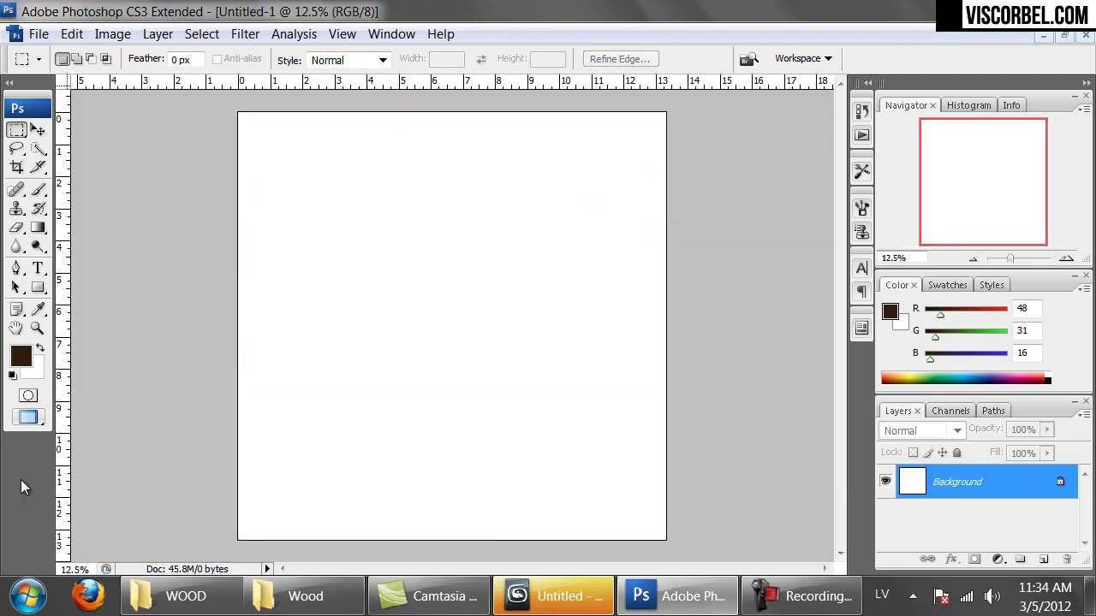
pyautogui.hotkey('ctrl', 'v')
pyautogui.moveTo(458, 341); pyautogui.dragTo(457, 237)
# Examine the pasted plank's wood grain and edges up close
pyautogui.hotkey('ctrl', '+')
pyautogui.hotkey('ctrl', '+')
pyautogui.hotkey('ctrl', '+')
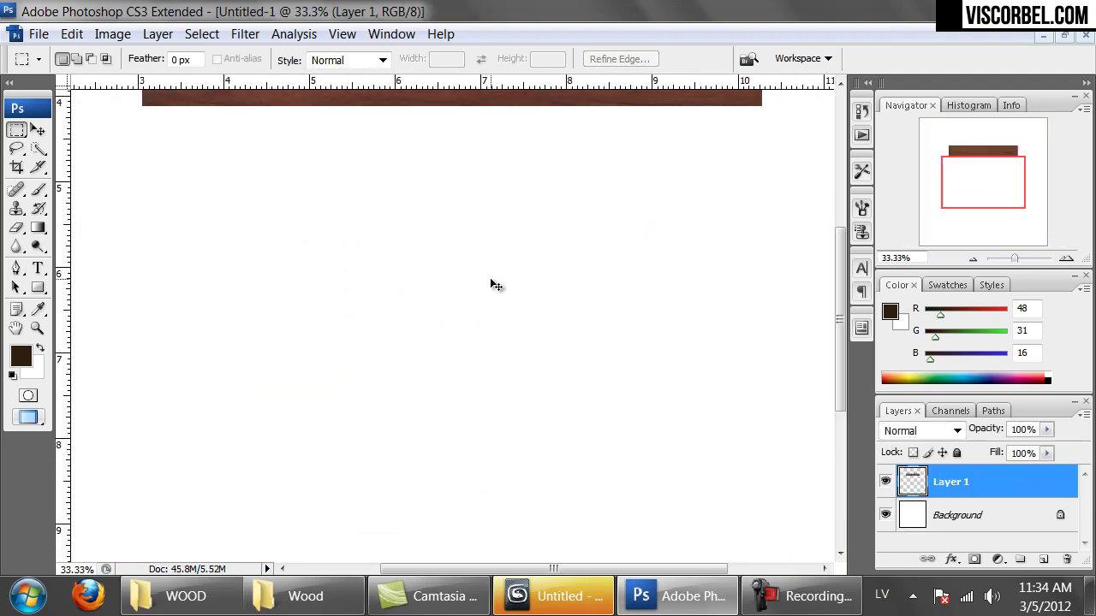
pyautogui.moveTo(521, 200); pyautogui.dragTo(528, 404)
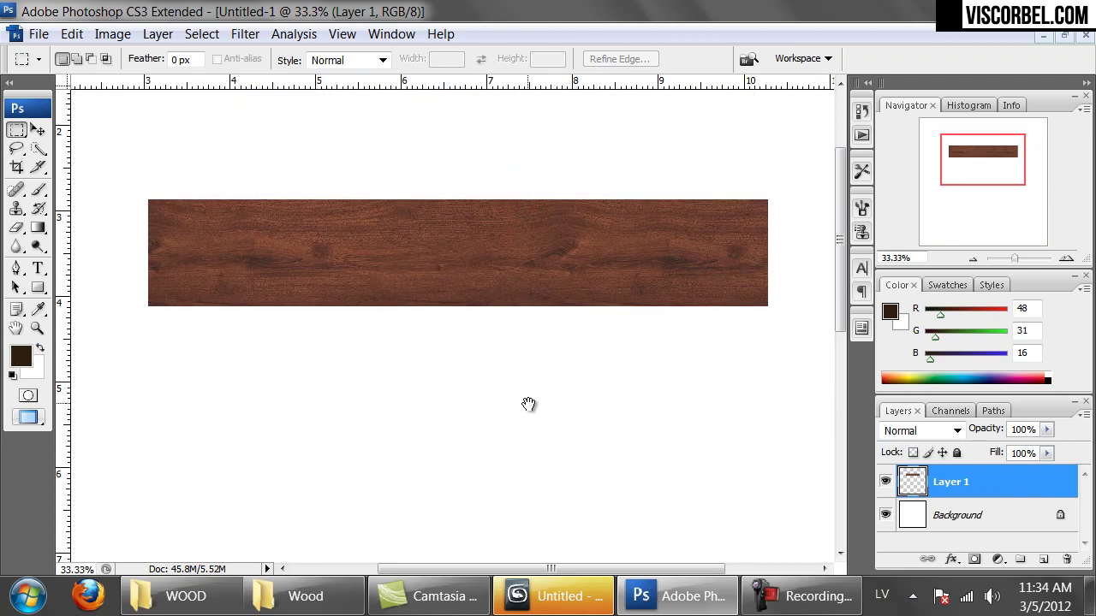
pyautogui.hotkey('ctrl', '+')
pyautogui.hotkey('ctrl', '+')
pyautogui.hotkey('ctrl', '+')
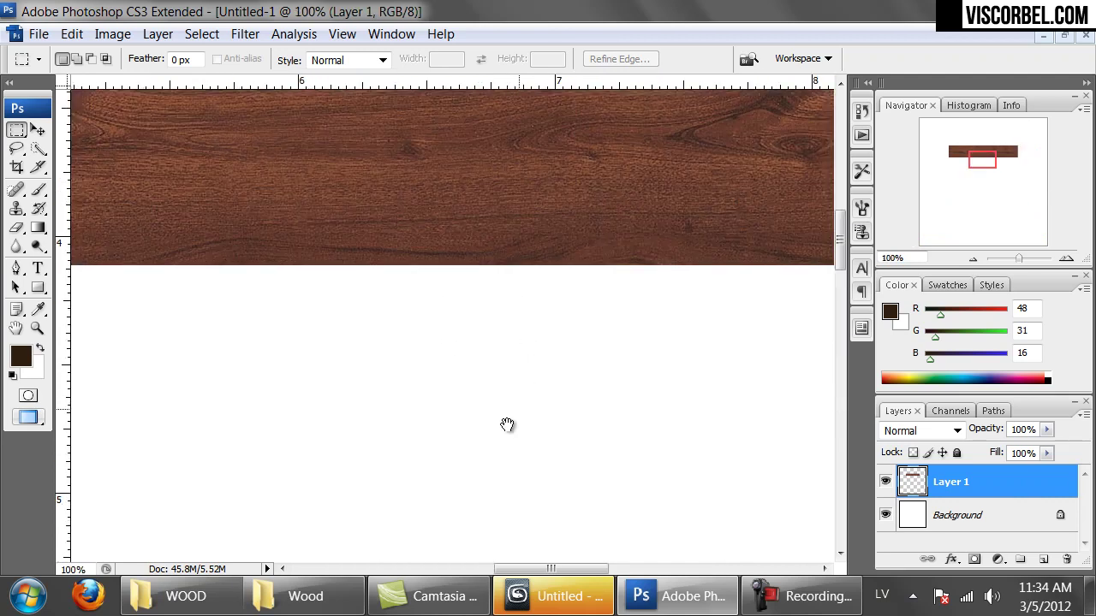
pyautogui.moveTo(538, 220); pyautogui.dragTo(365, 412)
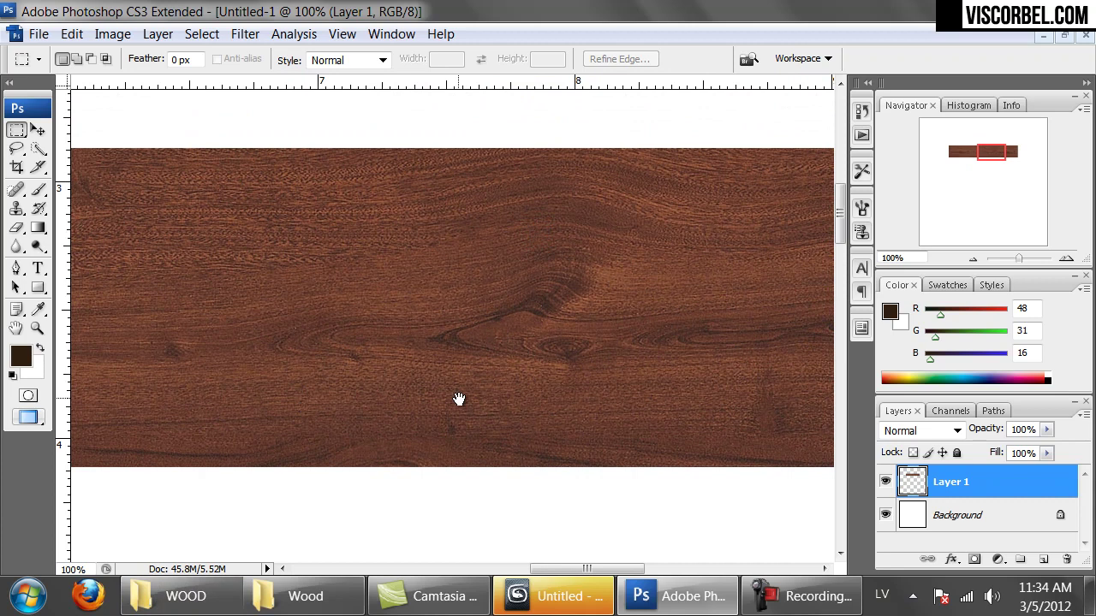
pyautogui.hotkey('ctrl', '-')
pyautogui.hotkey('ctrl', '-')
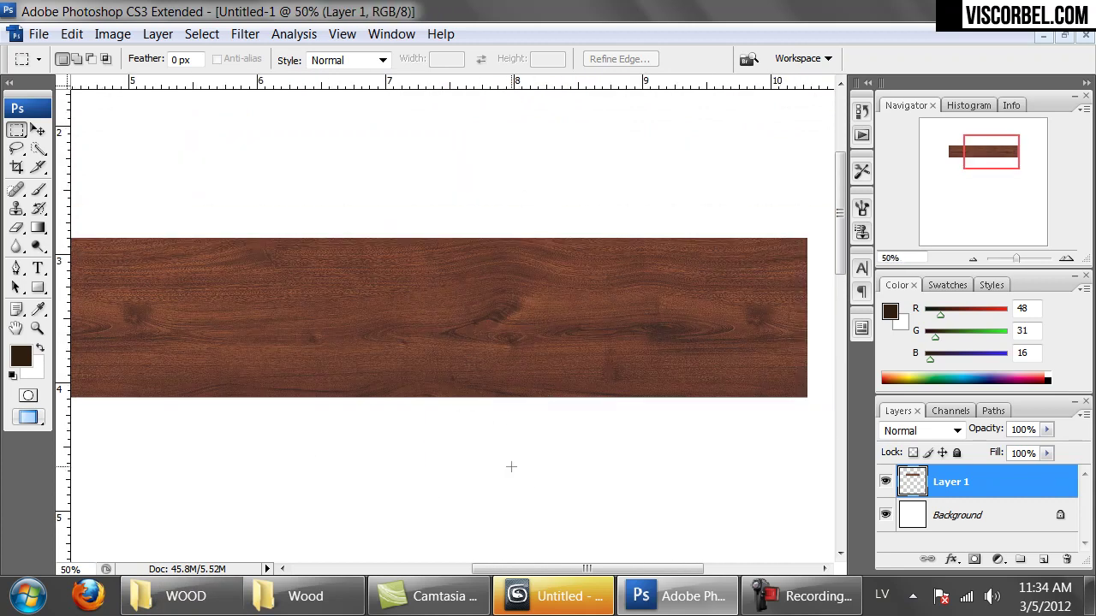
# In Windsor Mahogany.JPG, select and copy the long plank in the second row, from its joint to the image's right edge
pyautogui.moveTo(520, 473); pyautogui.dragTo(553, 360)
pyautogui.hotkey('ctrl', '-')
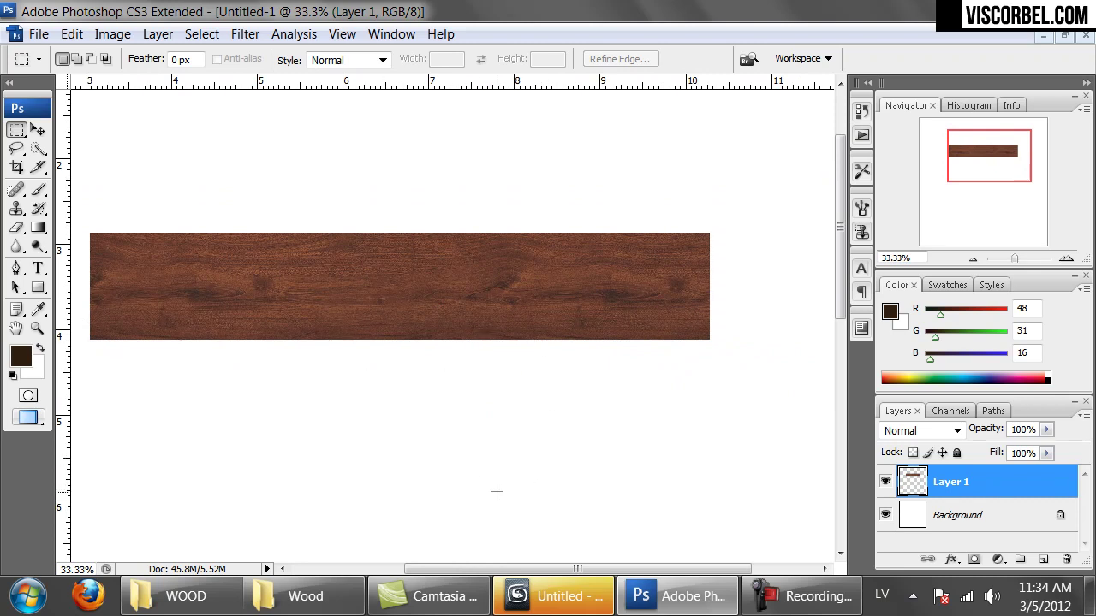
pyautogui.moveTo(499, 441); pyautogui.dragTo(539, 412)
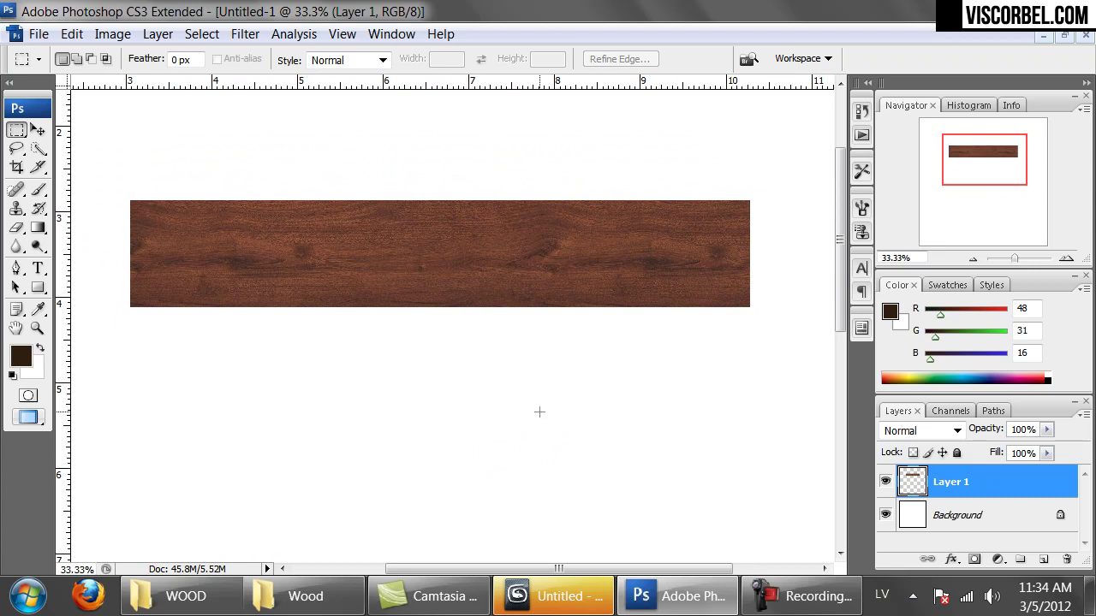
pyautogui.hotkey('ctrl', 'Tab')
pyautogui.click(614, 285)
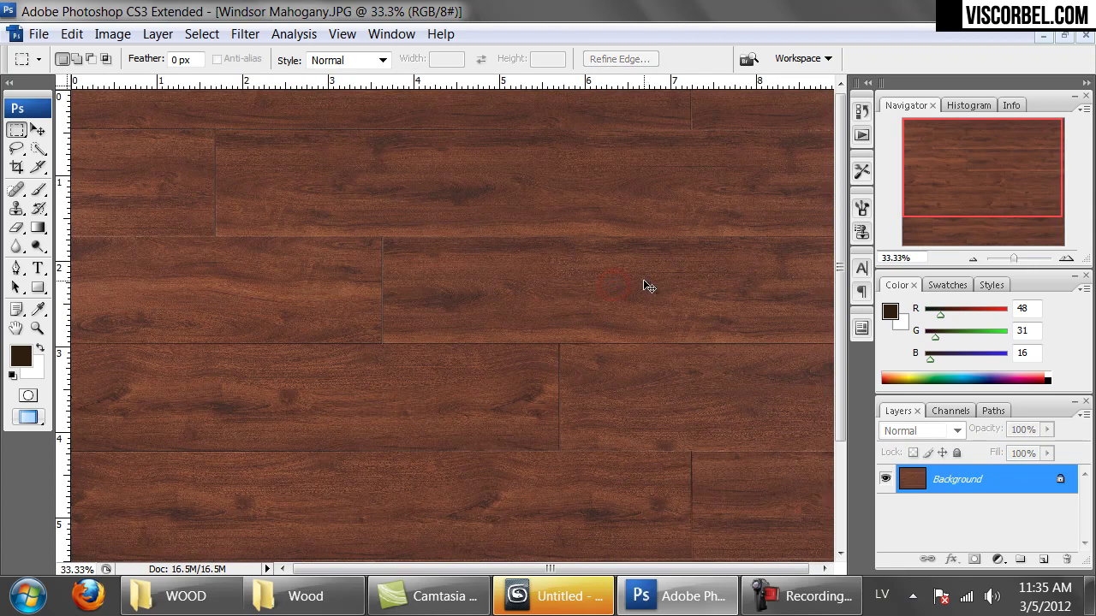
pyautogui.hotkey('ctrl', '+')
pyautogui.moveTo(608, 267); pyautogui.dragTo(714, 437)
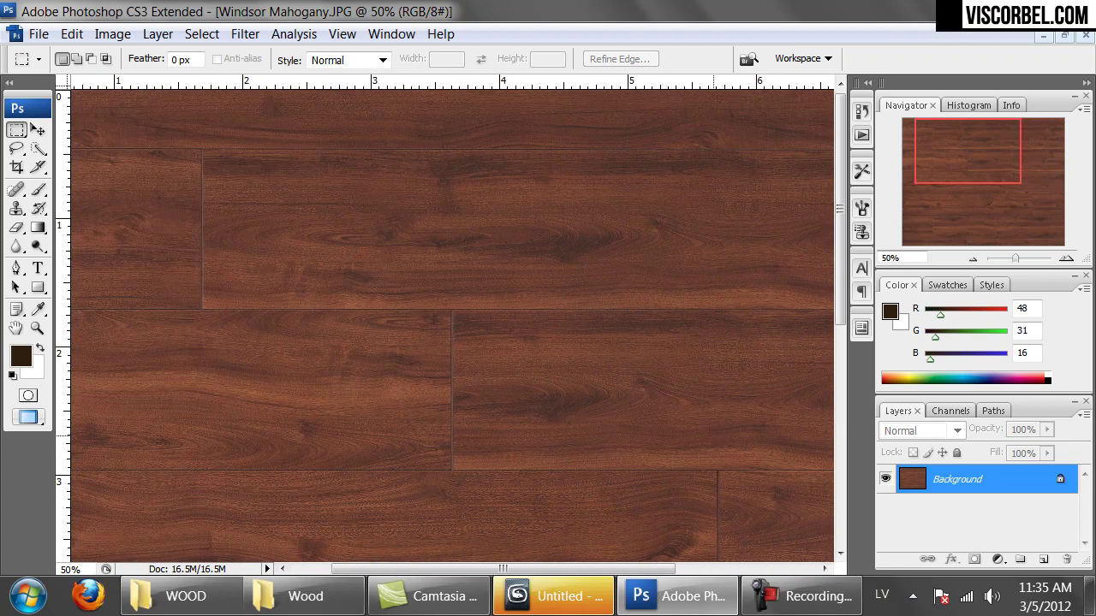
pyautogui.hotkey('ctrl', '-')
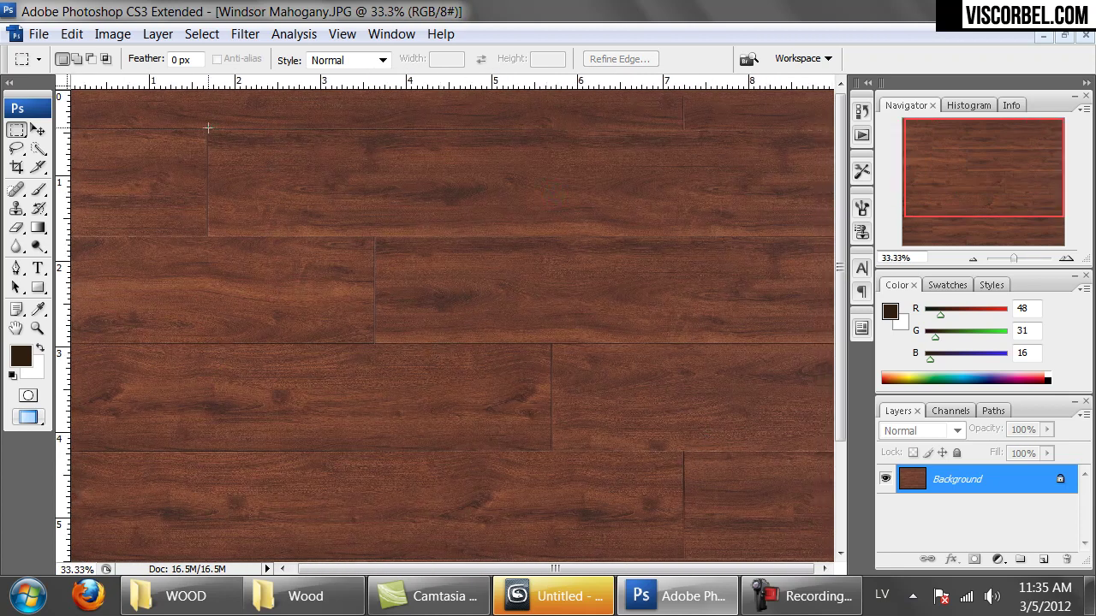
pyautogui.moveTo(345, 181); pyautogui.dragTo(863, 232)
pyautogui.hotkey('ctrl', 'z')
pyautogui.moveTo(191, 119); pyautogui.dragTo(884, 128)
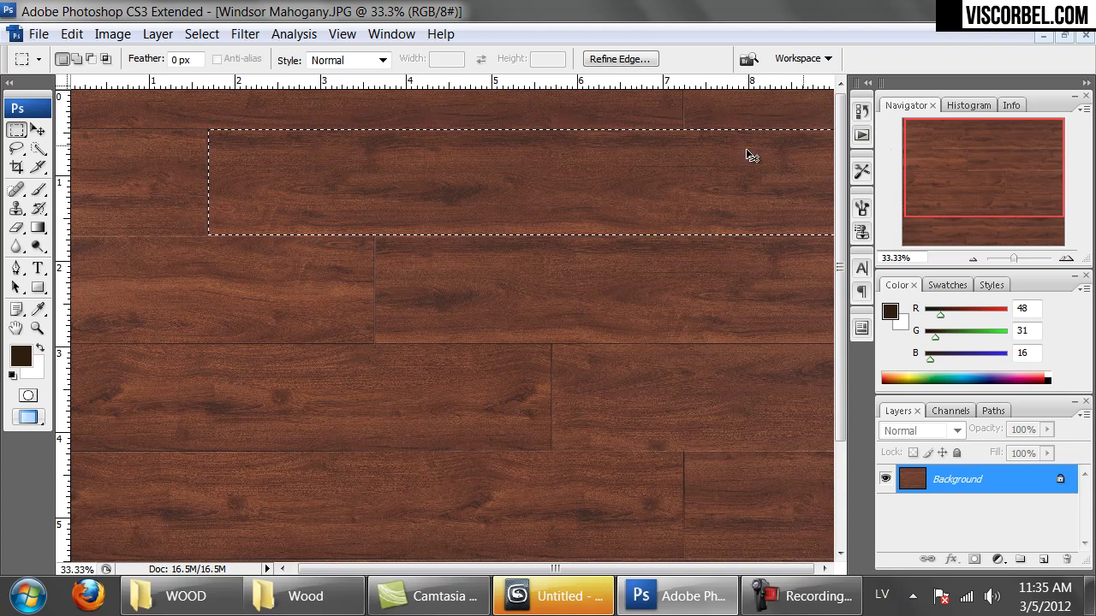
pyautogui.hotkey('ctrl', 'c')
# Paste the second plank into Untitled-1 and position it directly beneath the first plank with their left ends aligned
pyautogui.hotkey('ctrl', 'Tab')
pyautogui.hotkey('ctrl', 'v')
pyautogui.moveTo(654, 365); pyautogui.dragTo(474, 402)
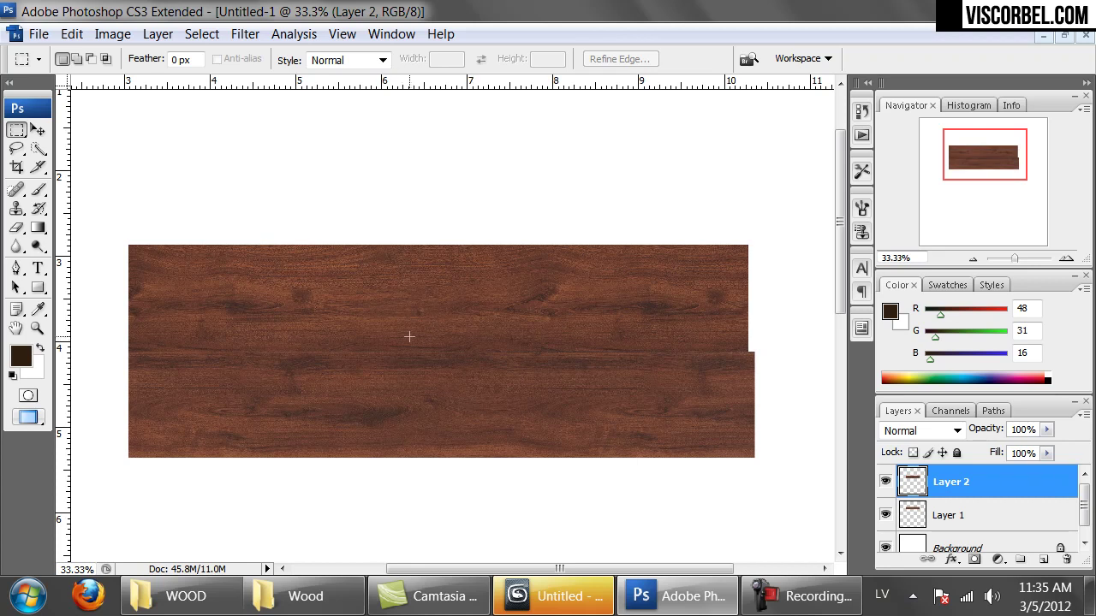
# In Windsor Mahogany.JPG, select and copy the long plank in the second-to-last row, from its joint to the right edge
pyautogui.hotkey('ctrl', 'Tab')
pyautogui.moveTo(438, 420); pyautogui.dragTo(530, 161)
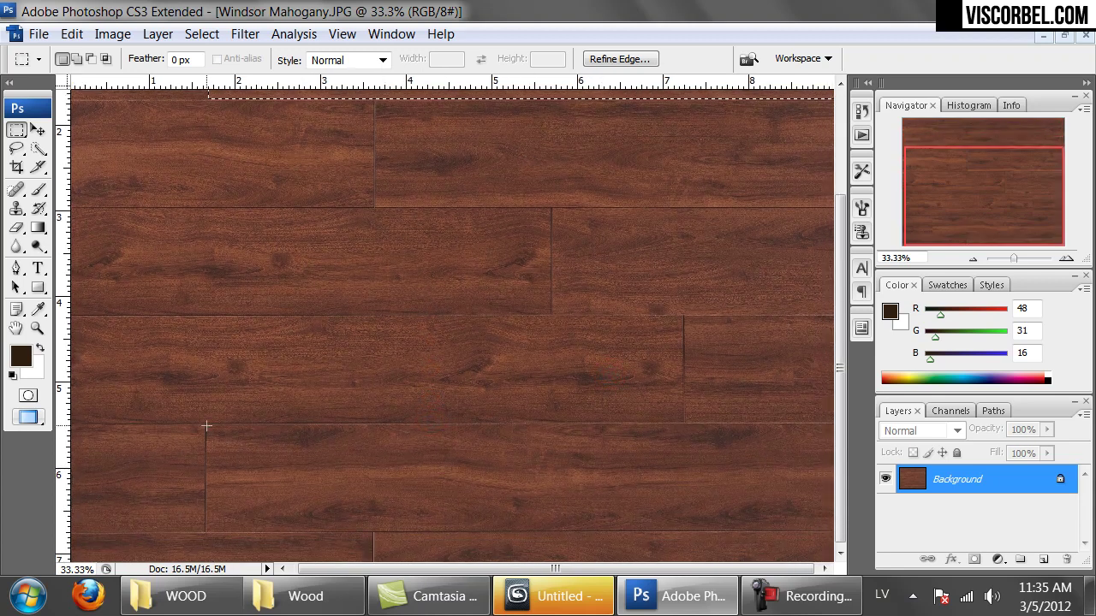
pyautogui.moveTo(207, 425); pyautogui.dragTo(954, 529)
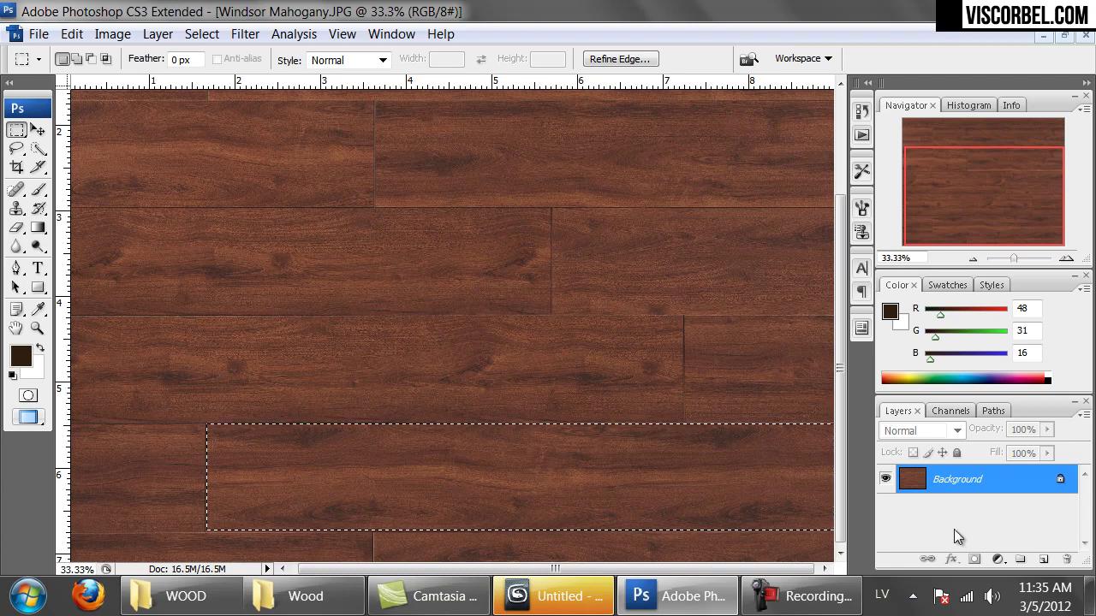
pyautogui.hotkey('ctrl', 'c')
# Paste the third plank into Untitled-1 and position it directly beneath the second plank, aligned at the left end
pyautogui.hotkey('ctrl', 'Tab')
pyautogui.hotkey('ctrl', 'v')
pyautogui.moveTo(639, 427); pyautogui.dragTo(447, 251)
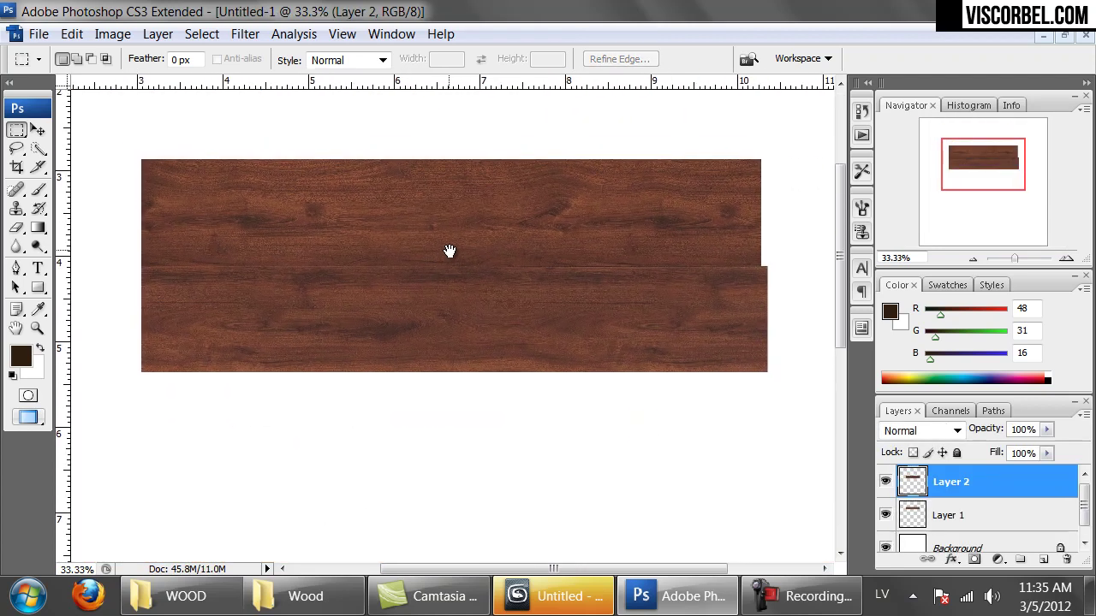
pyautogui.hotkey('ctrl', 'v')
pyautogui.moveTo(511, 309); pyautogui.dragTo(508, 414)
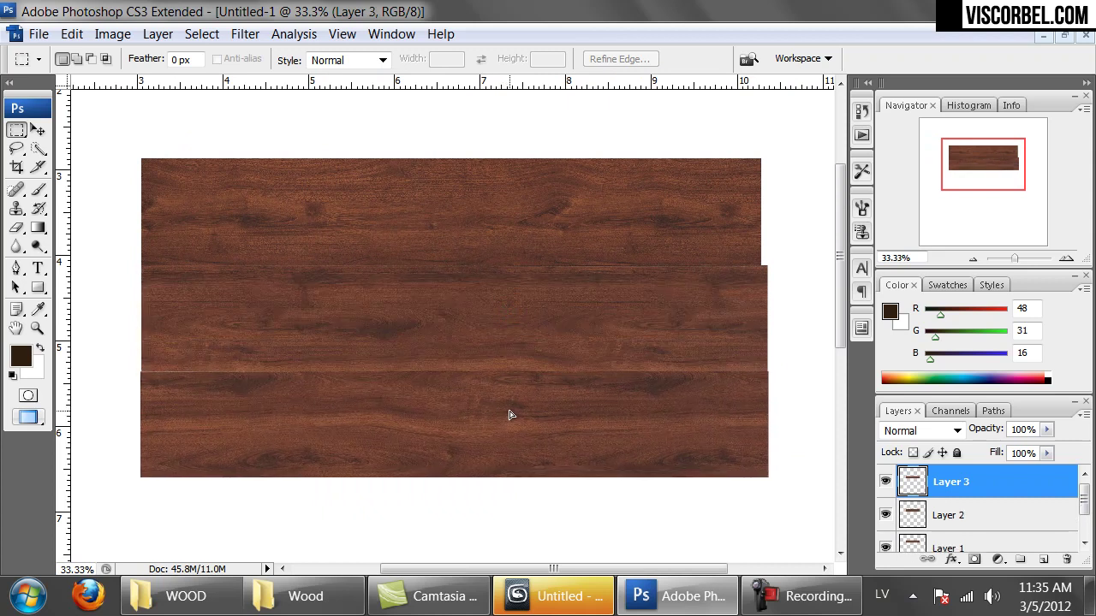
# Nudge the third plank on Layer 3 upward until it closes the gap with the second plank
pyautogui.hotkey('ctrl', 'alt', '0')
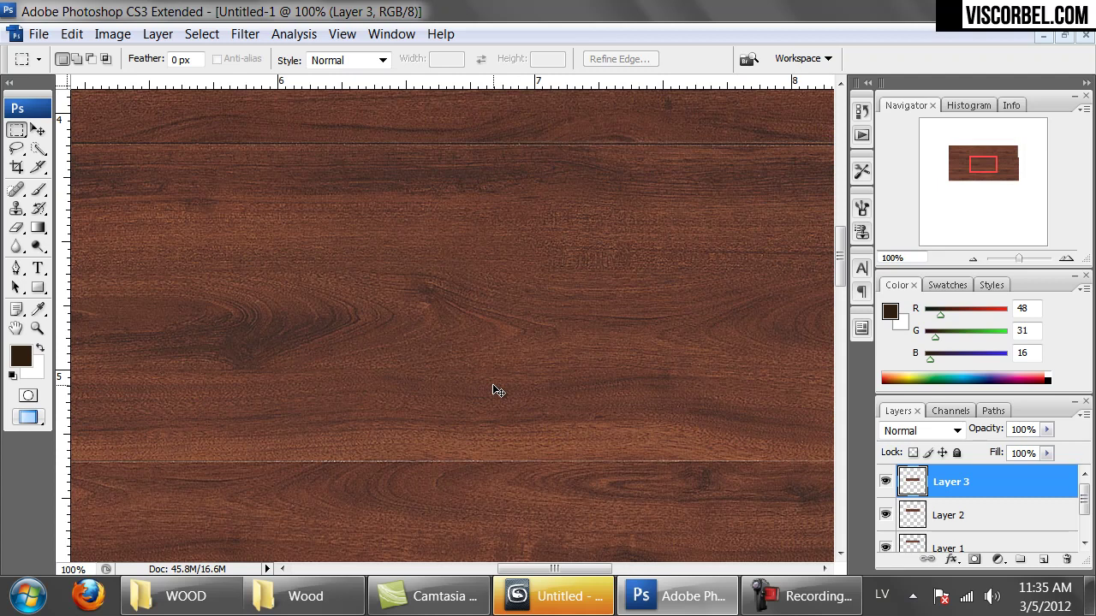
pyautogui.hotkey('ctrl', '-')
pyautogui.hotkey('ctrl', '-')
pyautogui.hotkey('ctrl', '-')
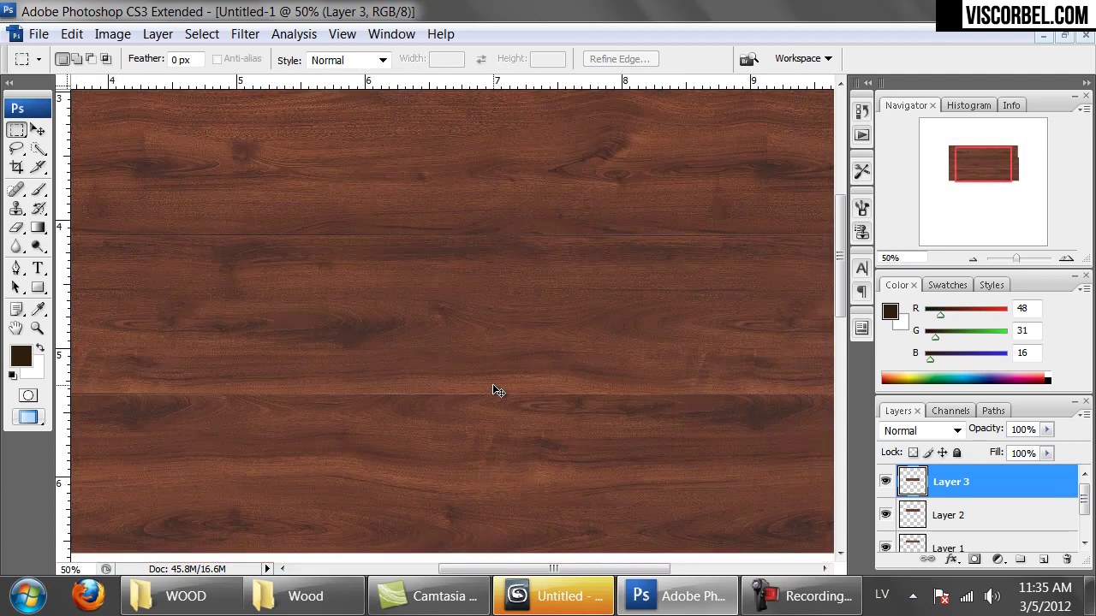
pyautogui.moveTo(802, 325); pyautogui.dragTo(203, 373)
pyautogui.click(245, 262)
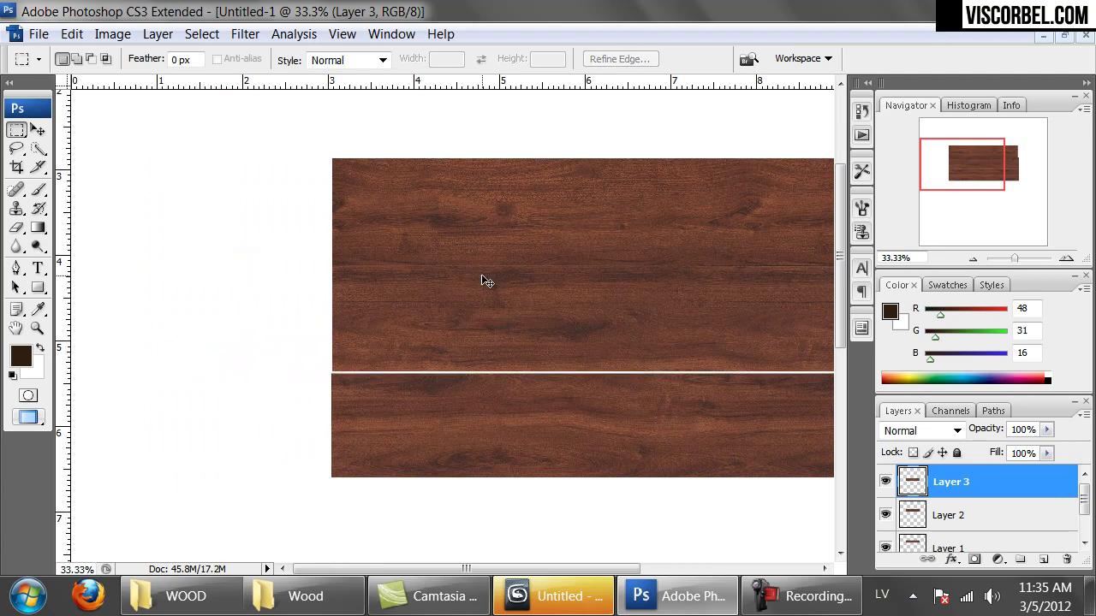
pyautogui.hotkey('ctrl', '+')
pyautogui.hotkey('ctrl', '+')
pyautogui.hotkey('ctrl', 'Up')
pyautogui.hotkey('ctrl', 'Up')
pyautogui.hotkey('ctrl', 'Up')
pyautogui.hotkey('ctrl', 'Up')
pyautogui.hotkey('ctrl', 'Up')
pyautogui.hotkey('ctrl', 'Up')
pyautogui.hotkey('ctrl', 'Up')
pyautogui.hotkey('ctrl', 'Up')
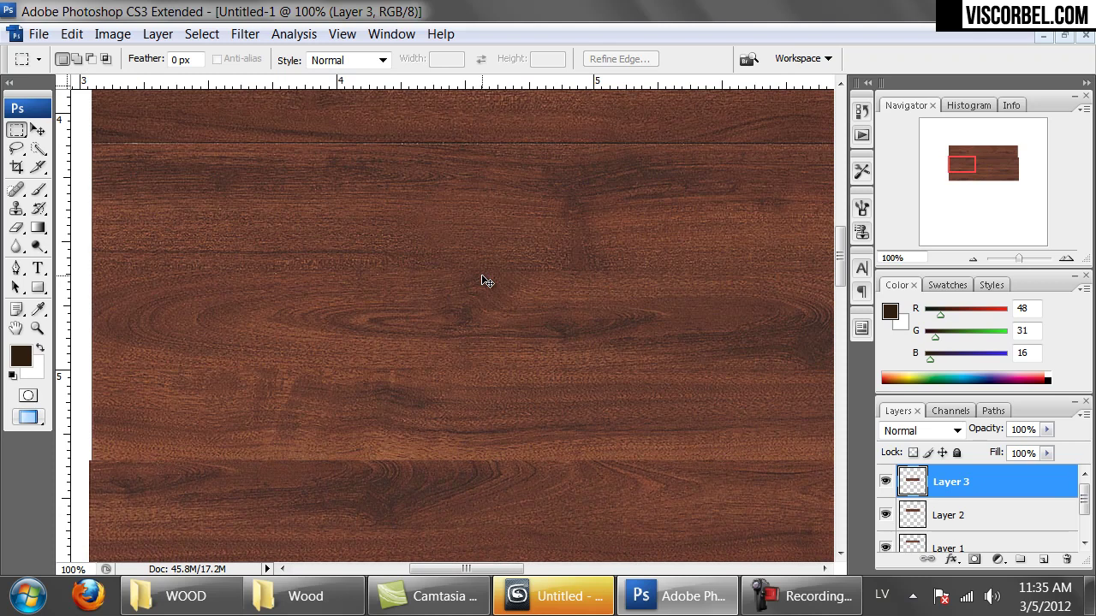
# In Windsor Mahogany.JPG, clear the old selection and copy the narrow top-row plank from the image's left edge to its joint
pyautogui.hotkey('ctrl', '-')
pyautogui.hotkey('ctrl', '-')
pyautogui.hotkey('ctrl', '-')
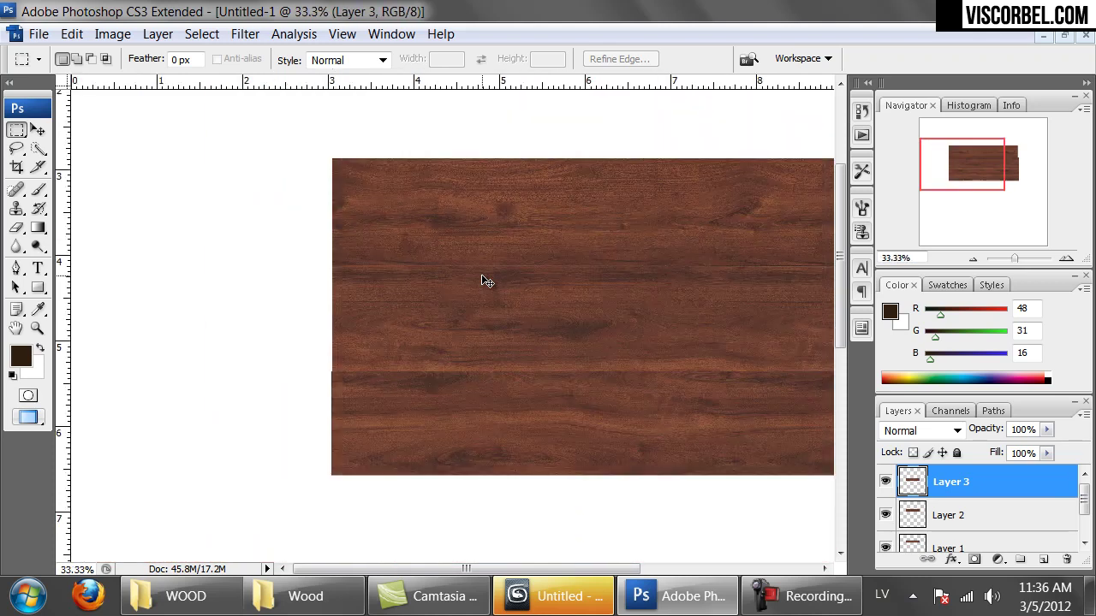
pyautogui.moveTo(407, 258); pyautogui.dragTo(292, 293)
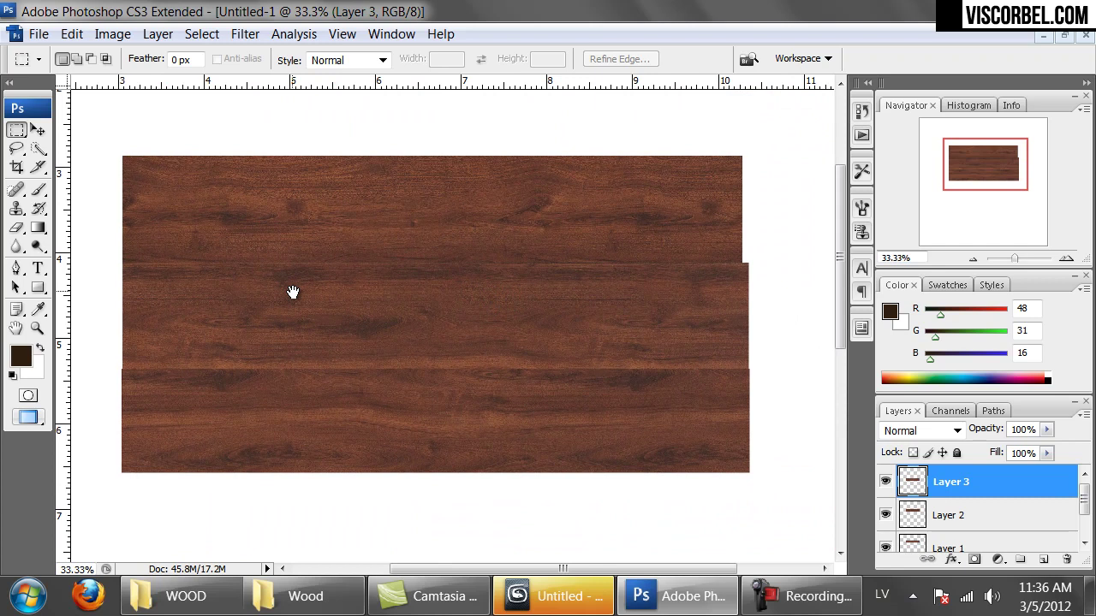
pyautogui.hotkey('ctrl', 'Tab')
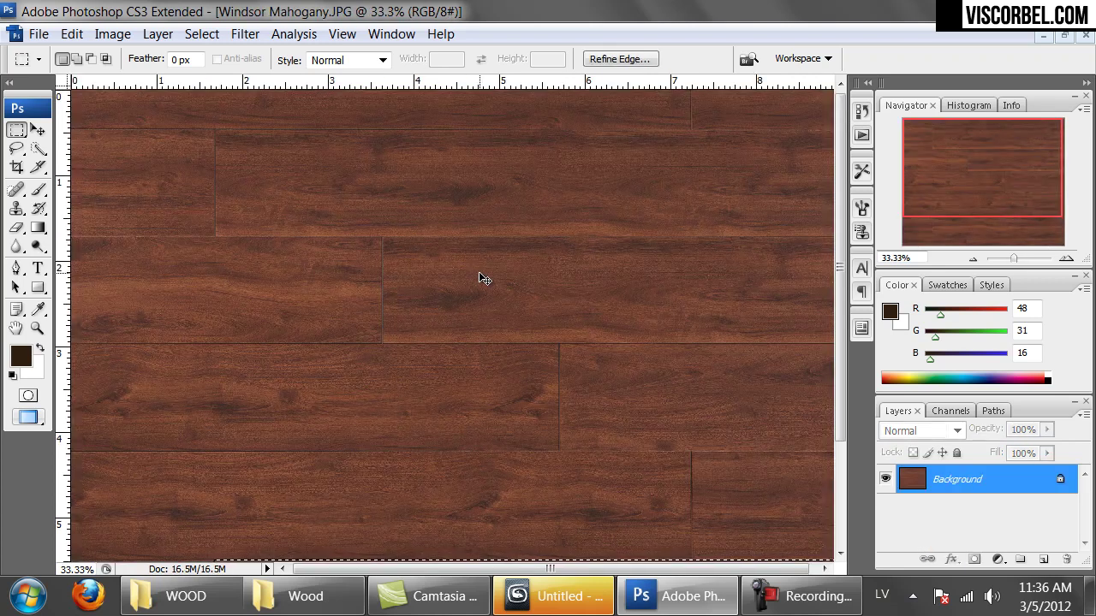
pyautogui.hotkey('ctrl', '-')
pyautogui.click(431, 283)
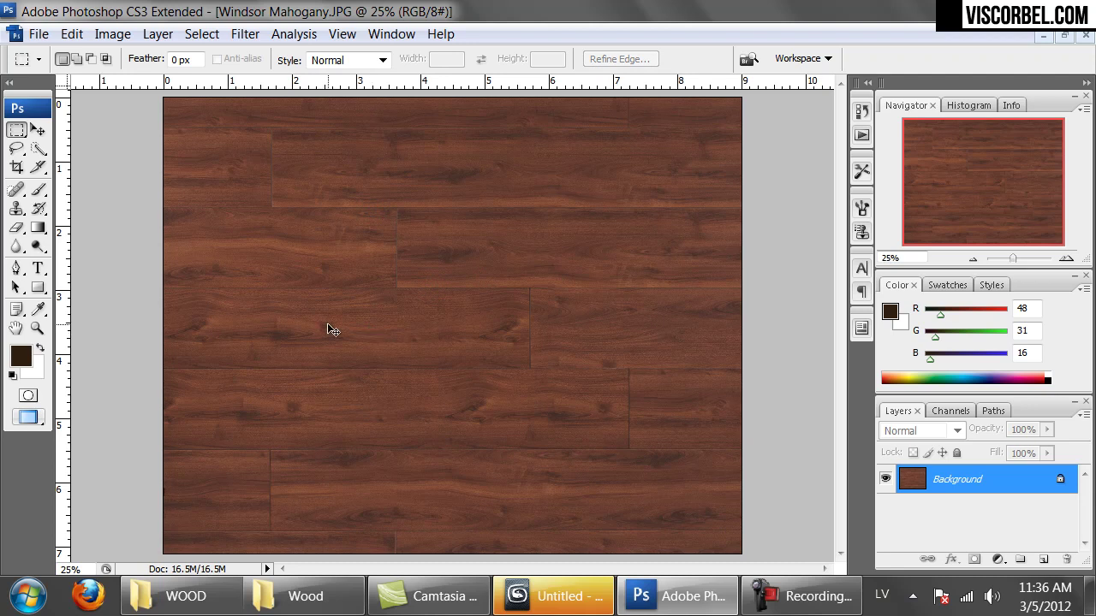
pyautogui.hotkey('ctrl', '+')
pyautogui.moveTo(448, 258); pyautogui.dragTo(495, 346)
pyautogui.hotkey('ctrl', '-')
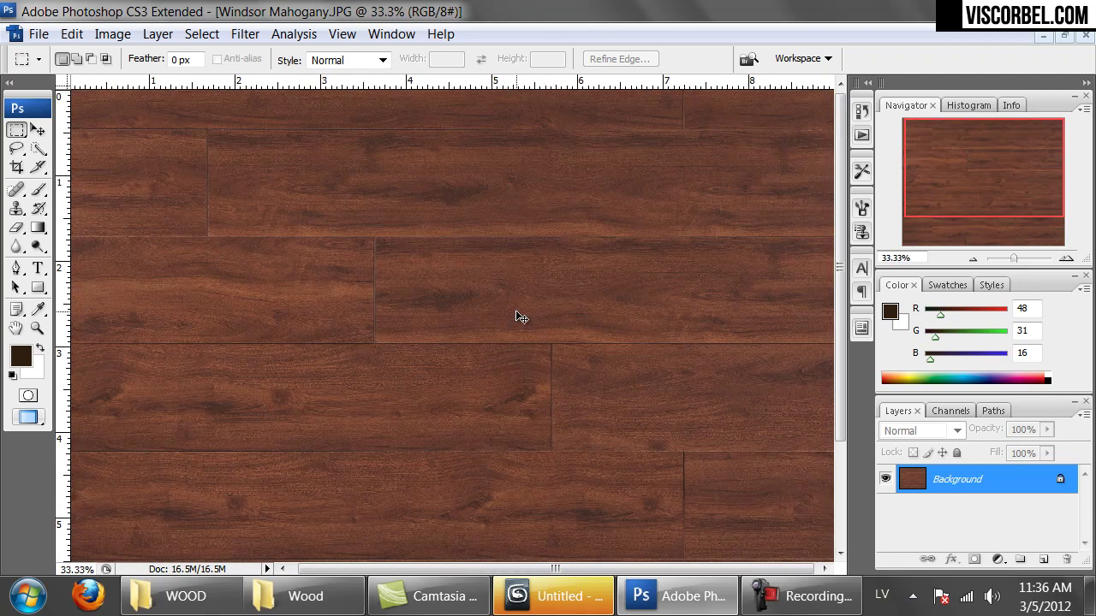
pyautogui.click(629, 189)
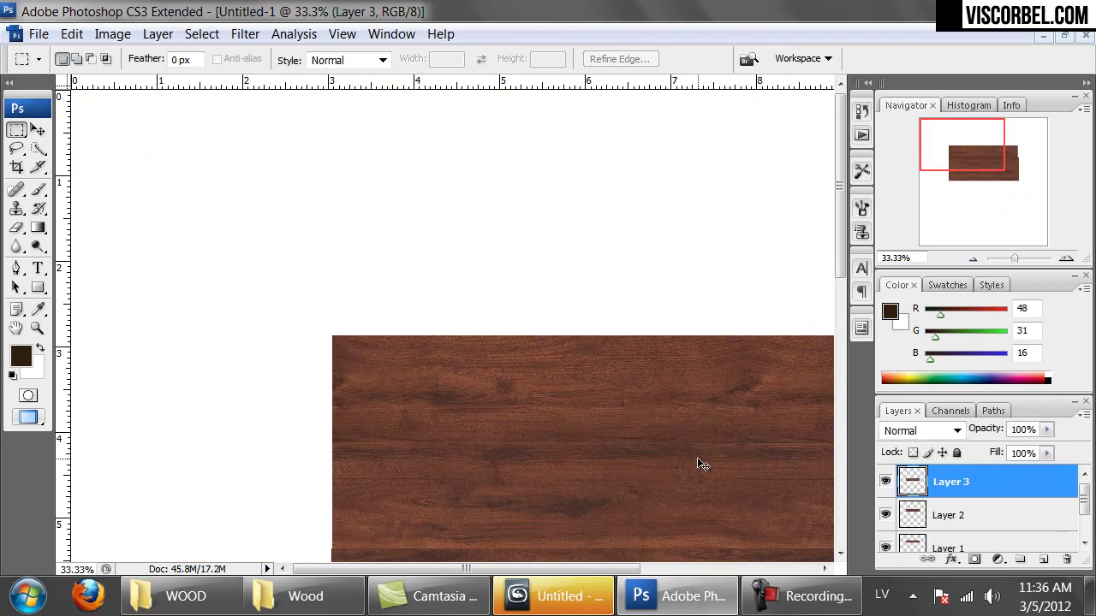
# Paste the narrow plank strip into Untitled-1 as its own layer and position it directly beneath the third plank
pyautogui.moveTo(697, 457); pyautogui.dragTo(365, 157)
pyautogui.hotkey('ctrl', 'j')
pyautogui.moveTo(478, 358); pyautogui.dragTo(467, 450)
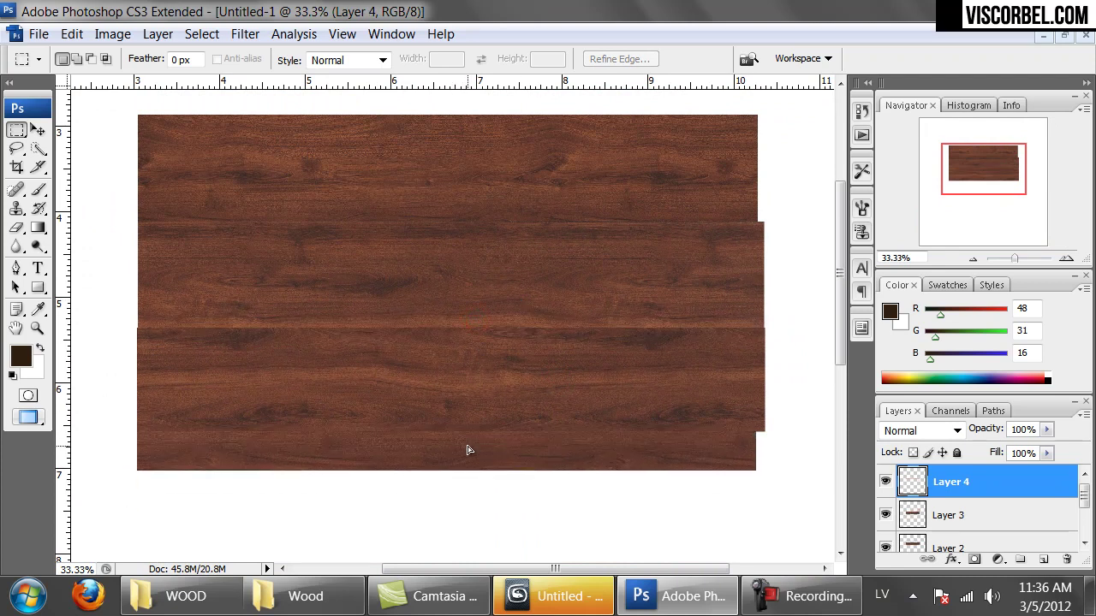
# Duplicate Layer 1 and move the copied first plank straight down to sit directly beneath the narrow strip
pyautogui.hotkey('ctrl', '-')
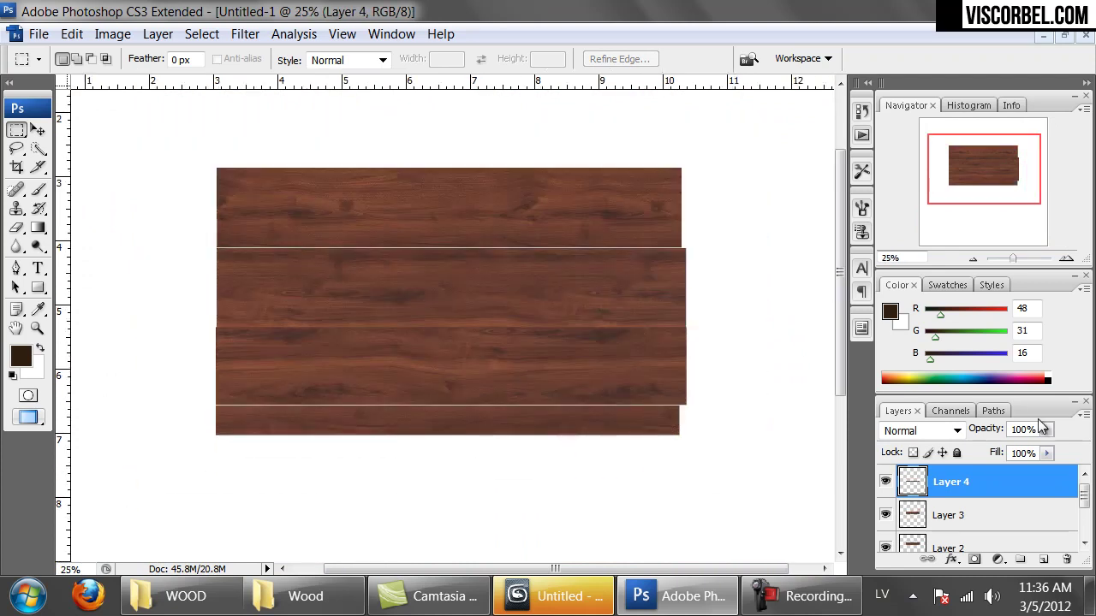
pyautogui.click(937, 518)
pyautogui.scroll(-3, 937, 518)
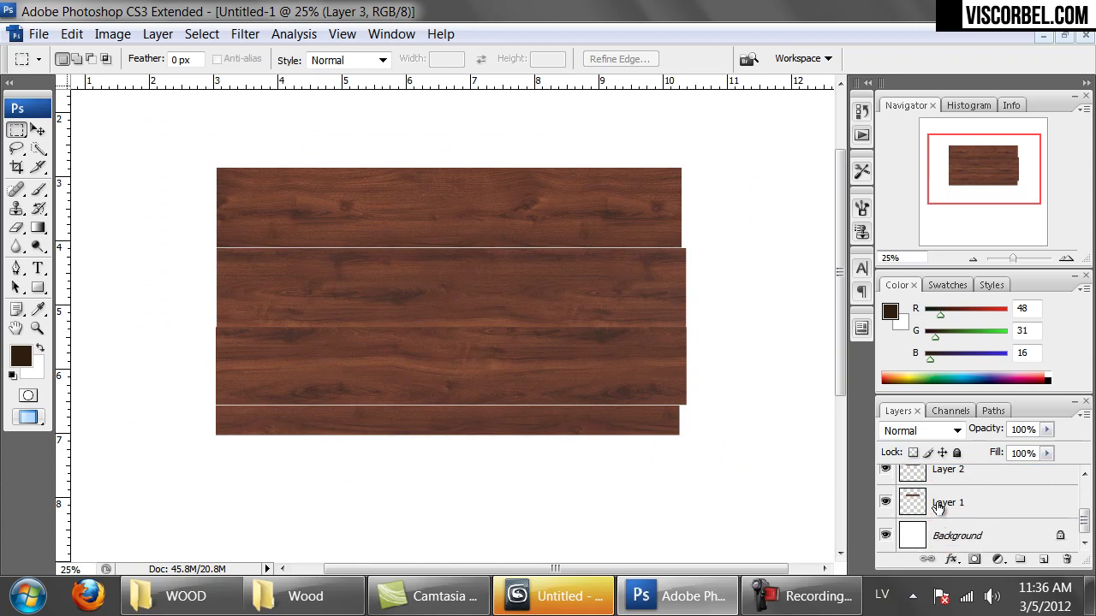
pyautogui.click(942, 504)
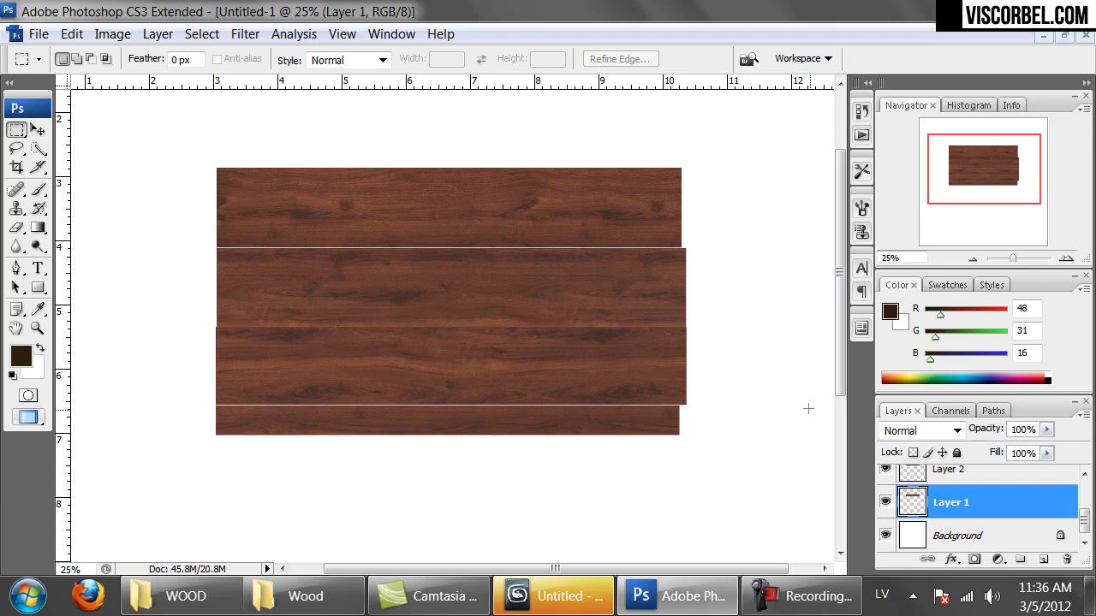
pyautogui.rightClick(946, 508)
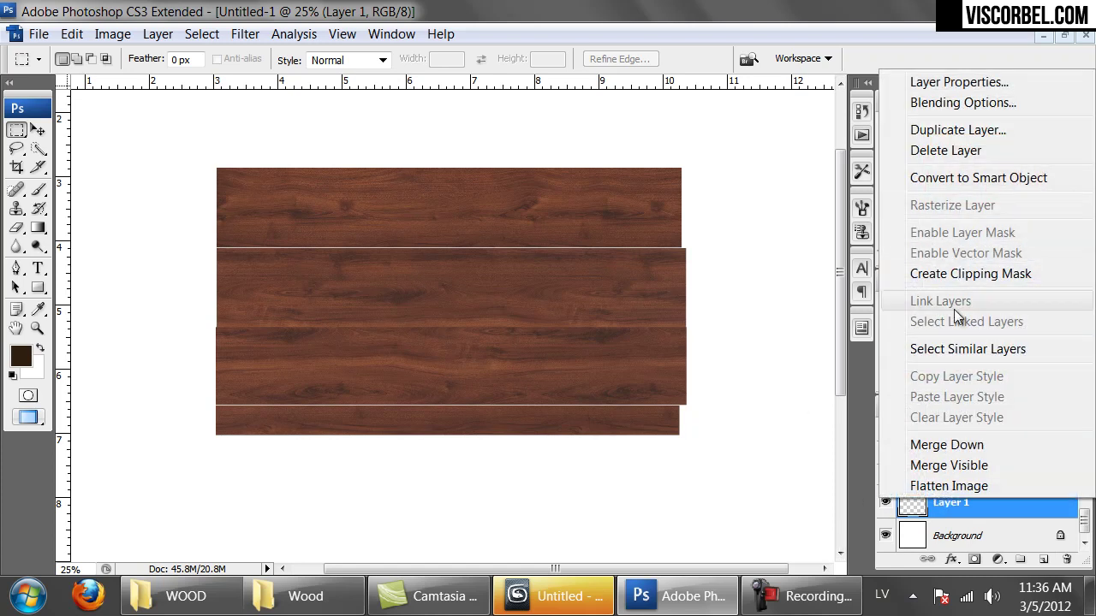
pyautogui.rightClick(946, 514)
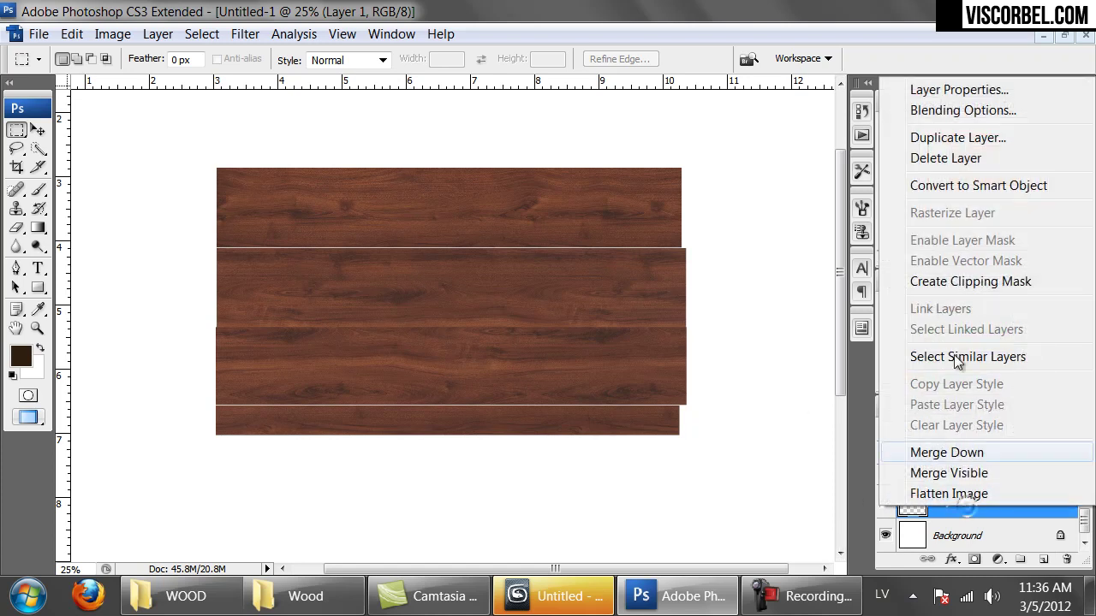
pyautogui.click(957, 137)
pyautogui.click(698, 176)
pyautogui.moveTo(516, 232); pyautogui.dragTo(477, 470)
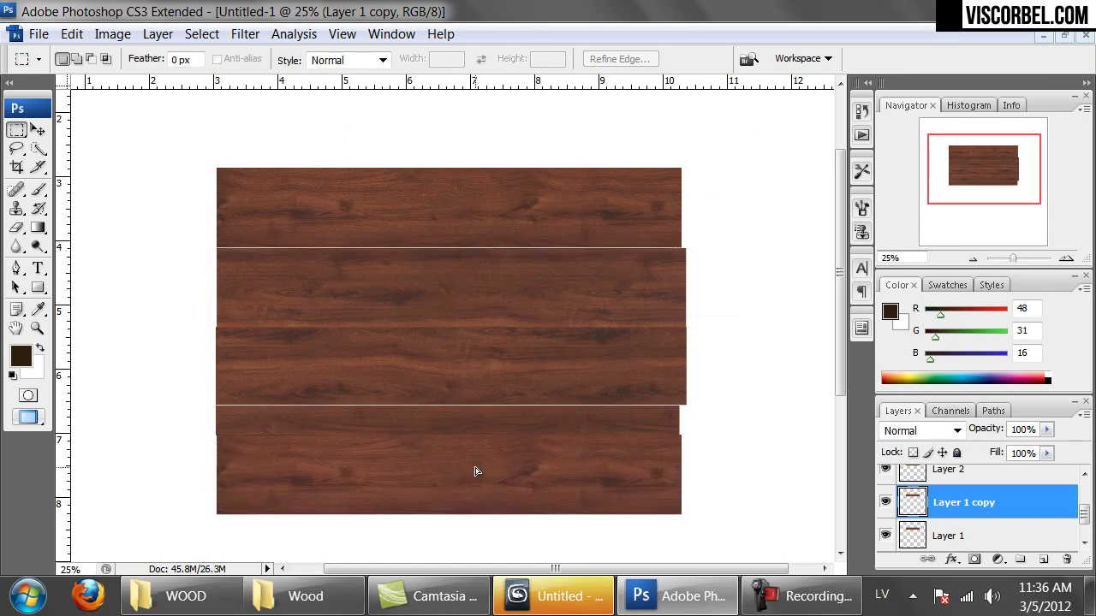
# Rotate the Layer 1 copy plank 180 degrees with Free Transform and apply it
pyautogui.rightClick(489, 438)
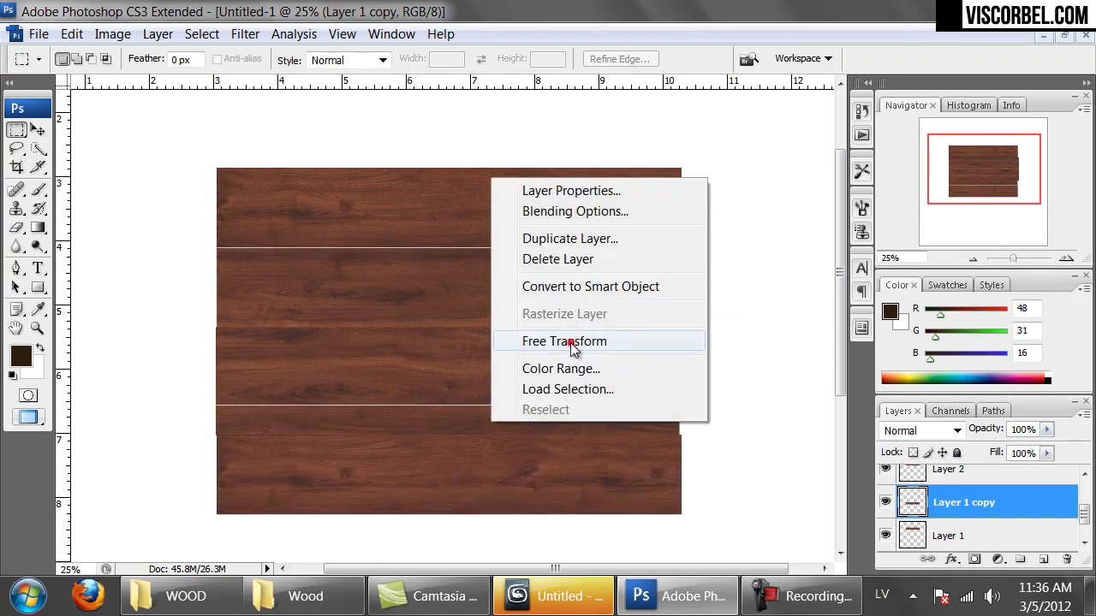
pyautogui.click(569, 341)
pyautogui.moveTo(754, 512); pyautogui.dragTo(164, 440)
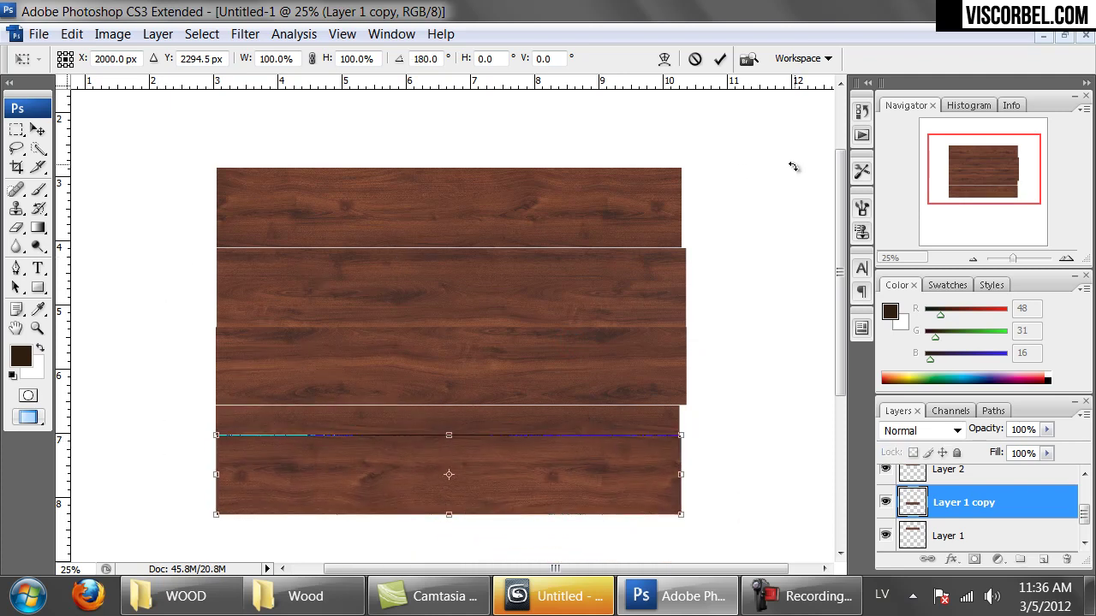
pyautogui.press('Return')
pyautogui.press('m')
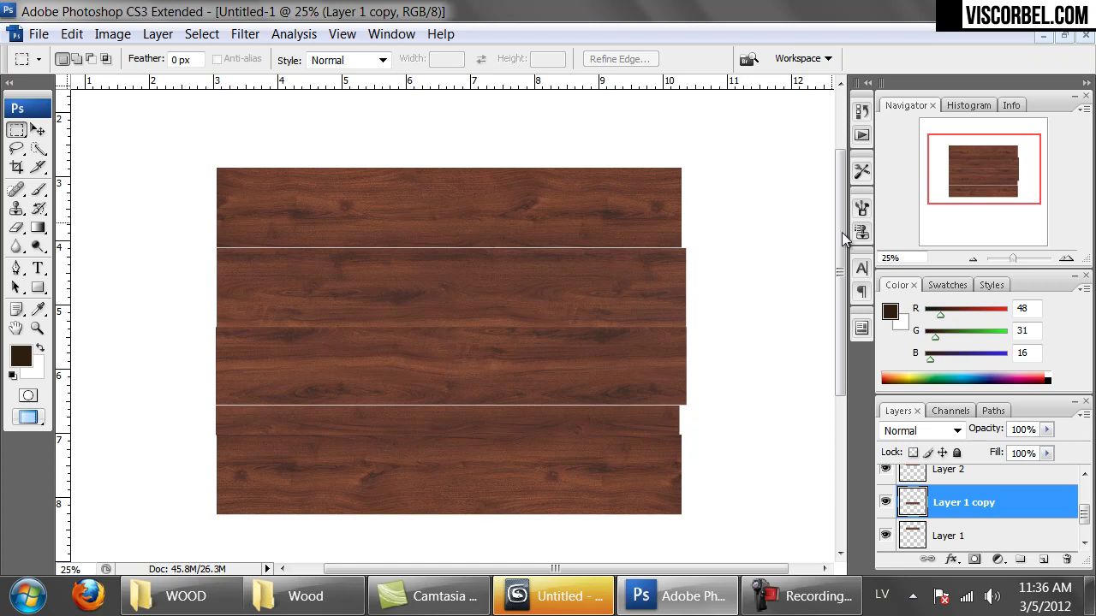
# Place a duplicate of the narrow strip on Layer 4 directly beneath the rotated bottom plank
pyautogui.scroll(-2, 651, 383)
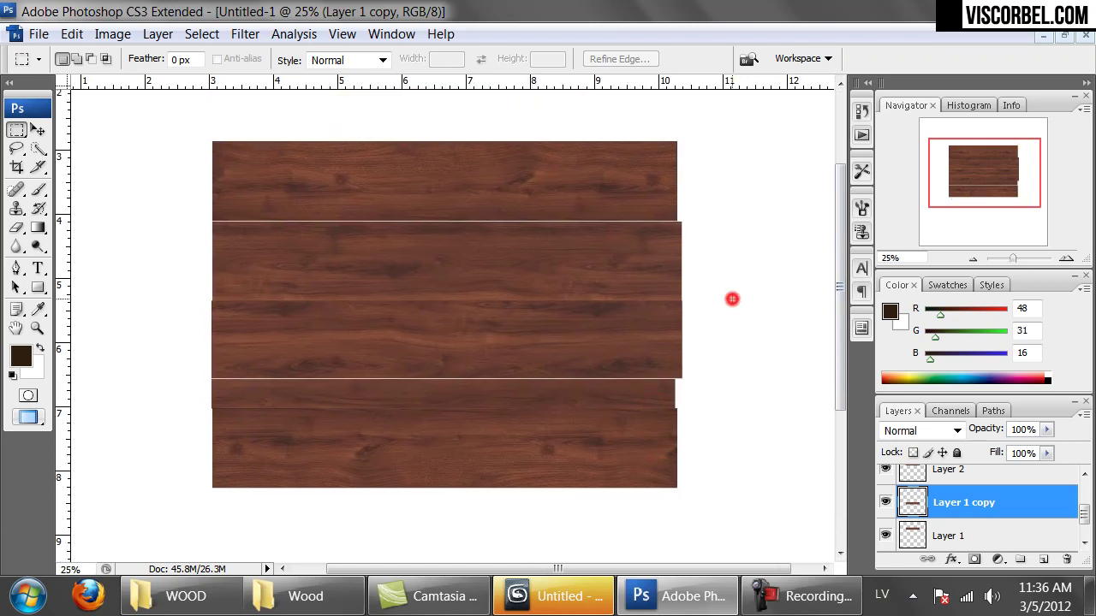
pyautogui.hotkey('ctrl', '-')
pyautogui.hotkey('ctrl', '-')
pyautogui.hotkey('ctrl', '+')
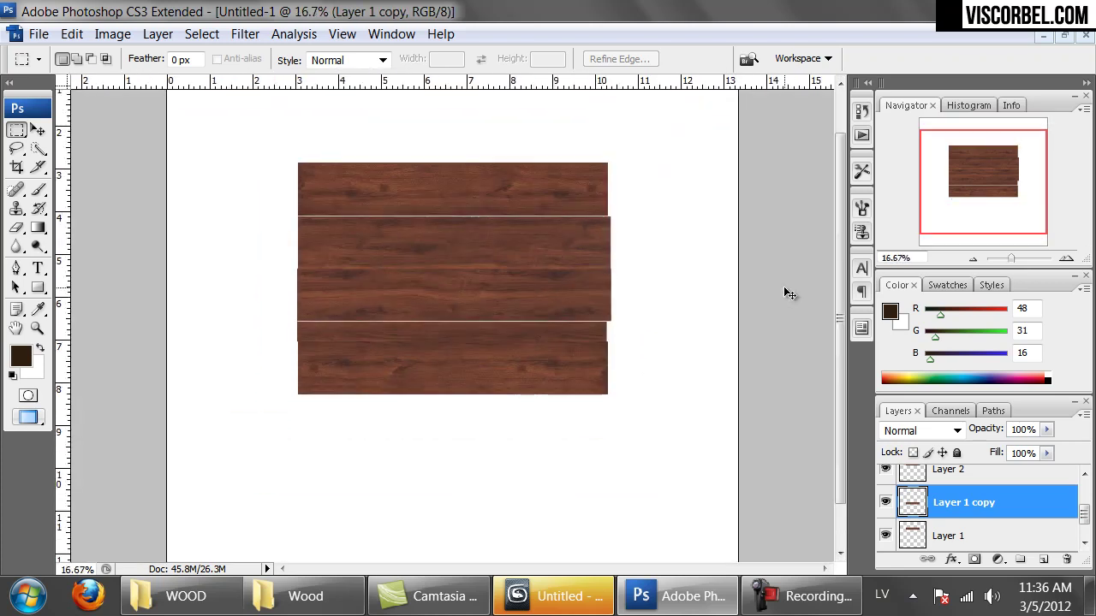
pyautogui.hotkey('ctrl', '+')
pyautogui.scroll(3, 522, 281)
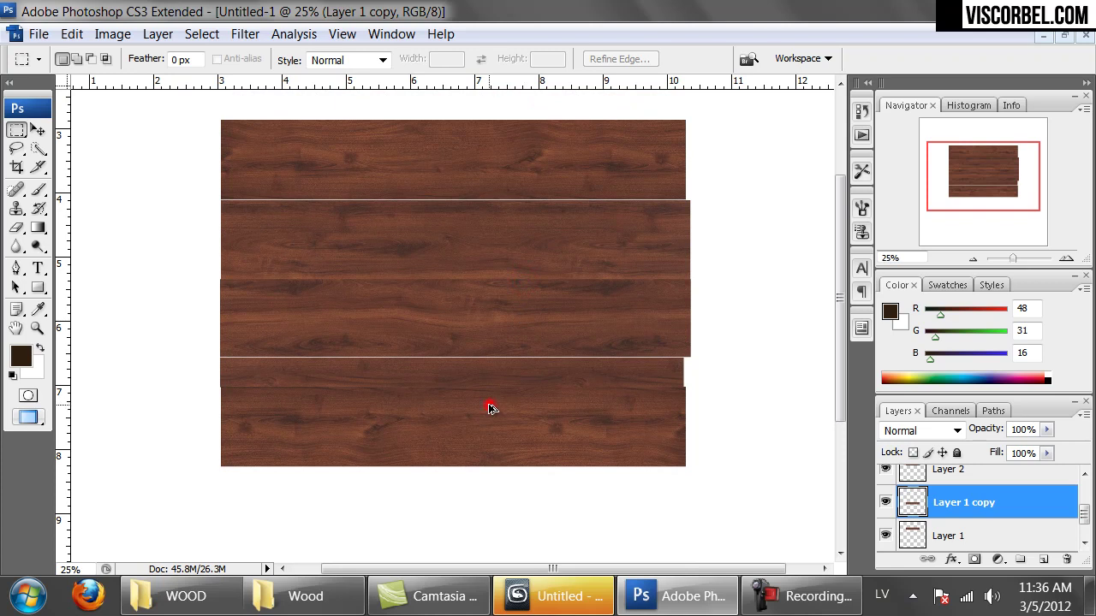
pyautogui.moveTo(1084, 515); pyautogui.dragTo(1085, 493)
pyautogui.click(915, 482)
pyautogui.moveTo(405, 391); pyautogui.dragTo(403, 503)
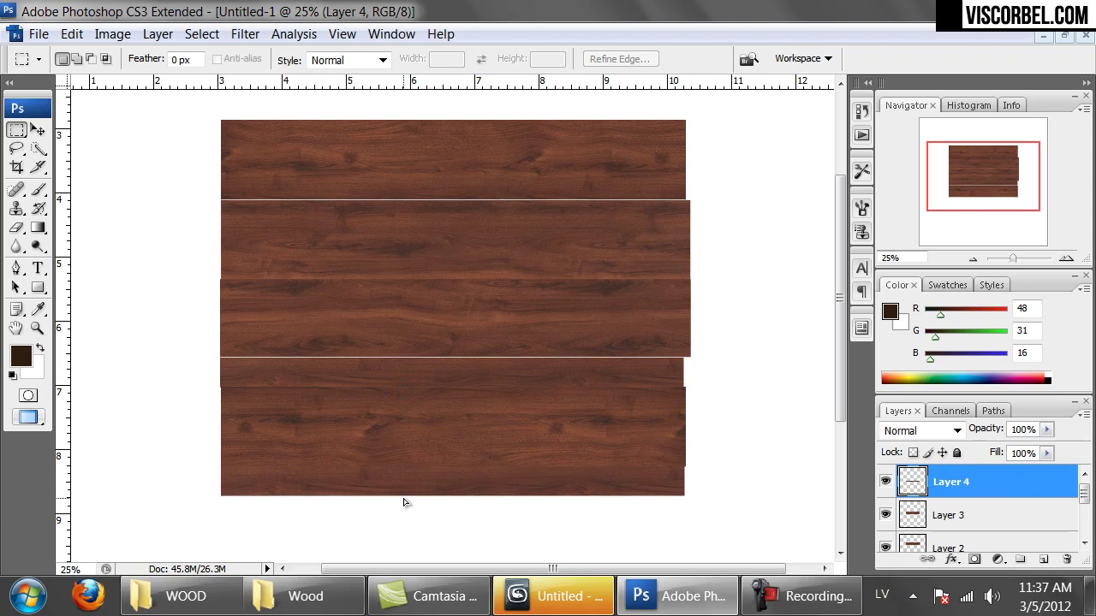
# Duplicate the narrow strip on Layer 4 and merge all the plank layers down to Layer 1 into a single layer
pyautogui.moveTo(405, 502)
pyautogui.mouseDown()
pyautogui.moveTo(405, 521)
pyautogui.moveTo(404, 502)
pyautogui.mouseUp()
pyautogui.hotkey('ctrl', 'j')
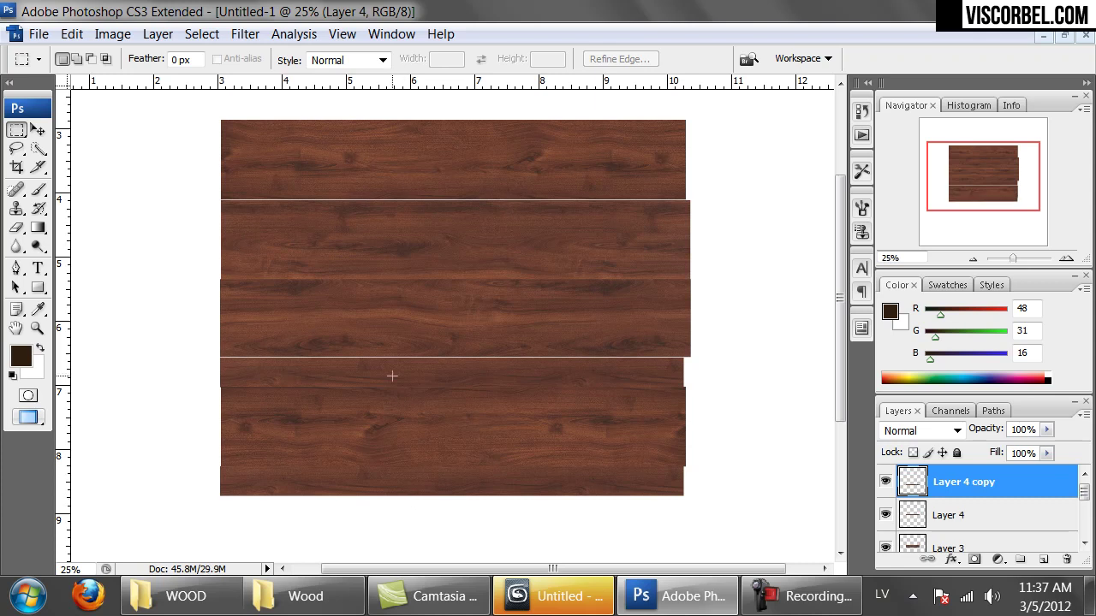
pyautogui.moveTo(1084, 493); pyautogui.dragTo(1085, 524)
pyautogui.keyDown('shift'); pyautogui.click(959, 510); pyautogui.keyUp('shift')
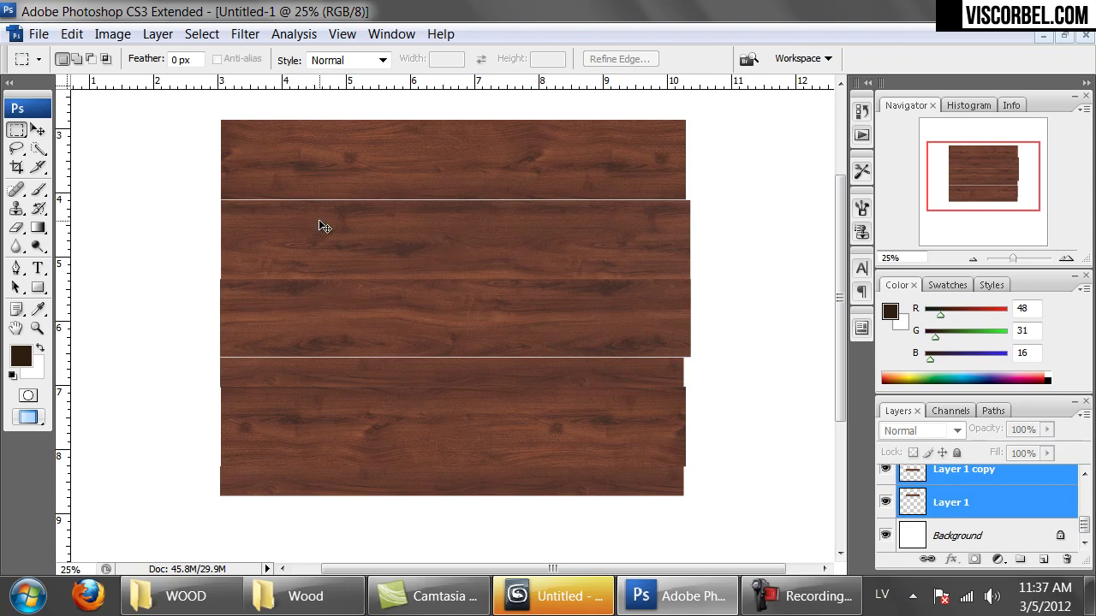
pyautogui.hotkey('ctrl', 'e')
pyautogui.keyDown('ctrl'); pyautogui.click(913, 482); pyautogui.keyUp('ctrl')
pyautogui.click(191, 106)
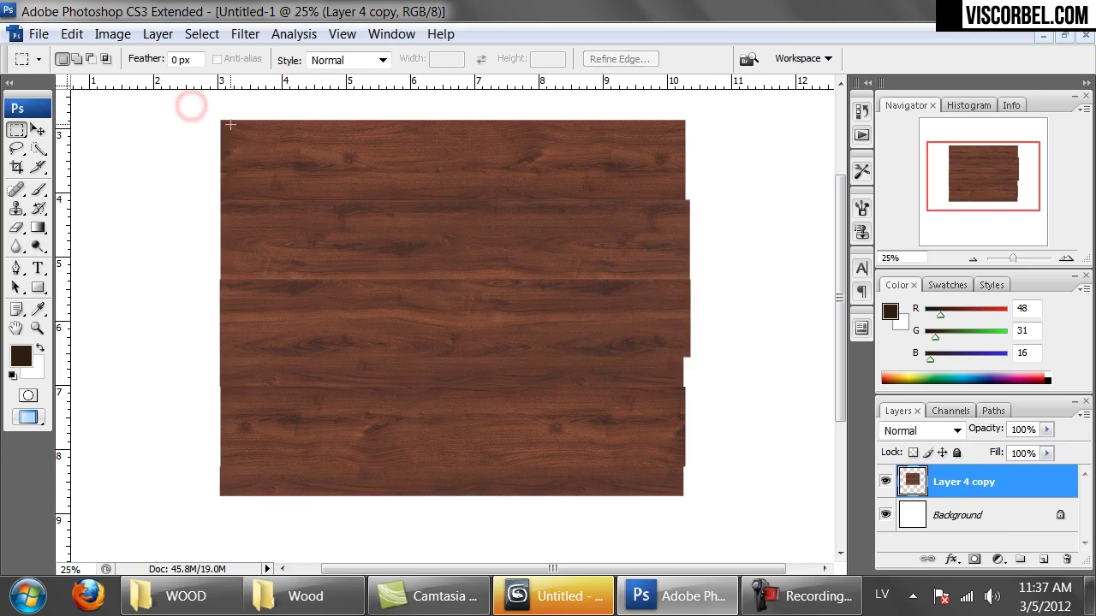
# Copy the rectangular part of the merged planks that excludes the uneven ends and paste it into a new document of matching size
pyautogui.moveTo(221, 121); pyautogui.dragTo(678, 495)
pyautogui.hotkey('ctrl', 'c')
pyautogui.hotkey('ctrl', 'n')
pyautogui.press('Return')
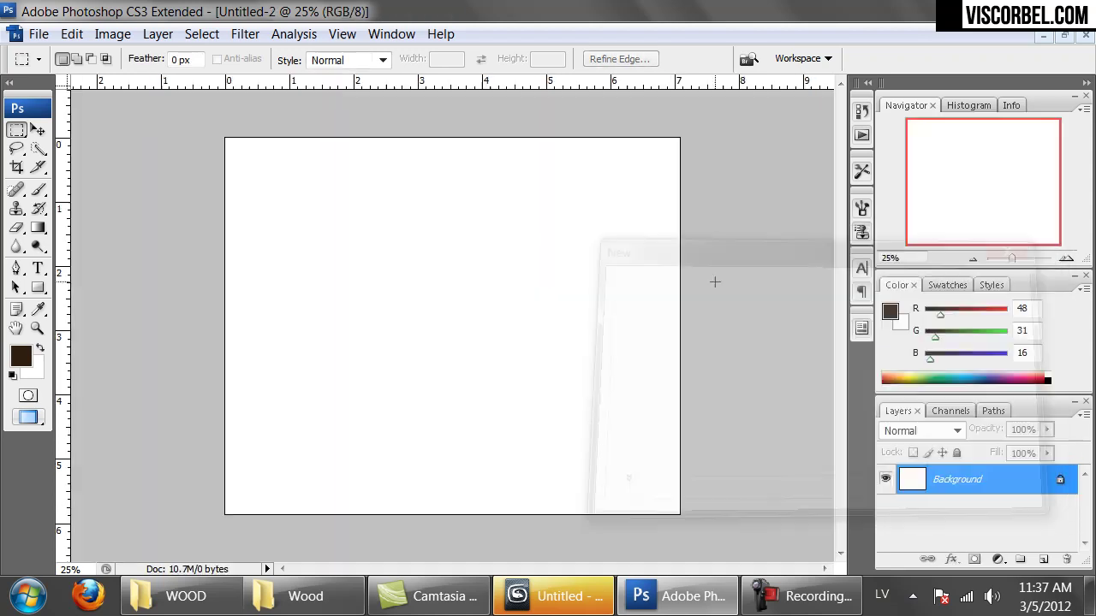
pyautogui.hotkey('ctrl', 'v')
# Examine the horizontal seams between the pasted planks, both up close and across the whole texture
pyautogui.hotkey('ctrl', 'alt', '0')
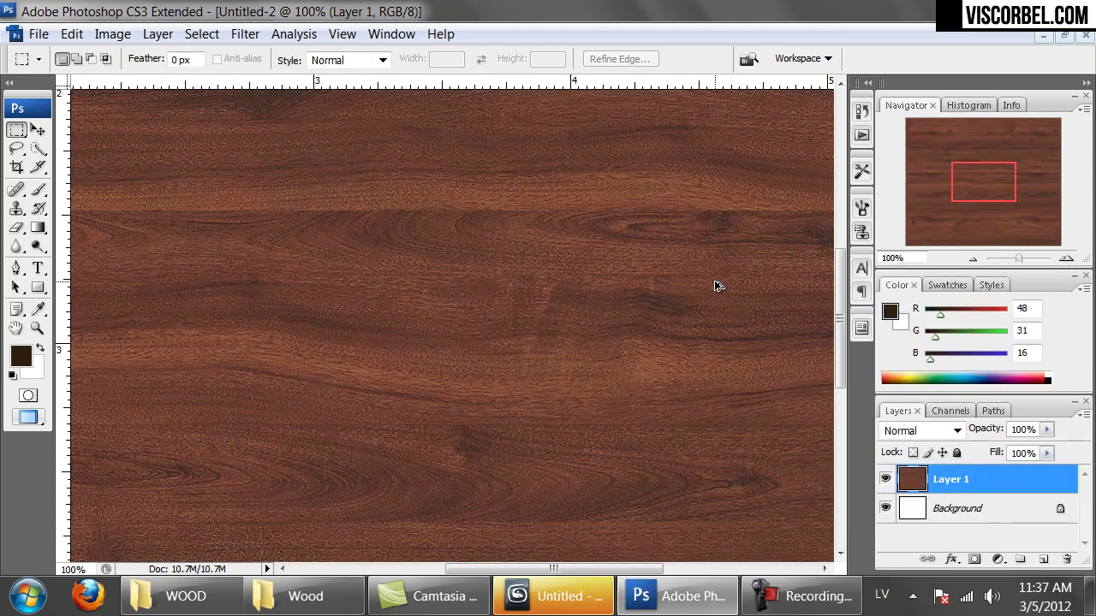
pyautogui.hotkey('ctrl', '-')
pyautogui.hotkey('ctrl', '-')
pyautogui.hotkey('ctrl', '-')
pyautogui.hotkey('ctrl', '-')
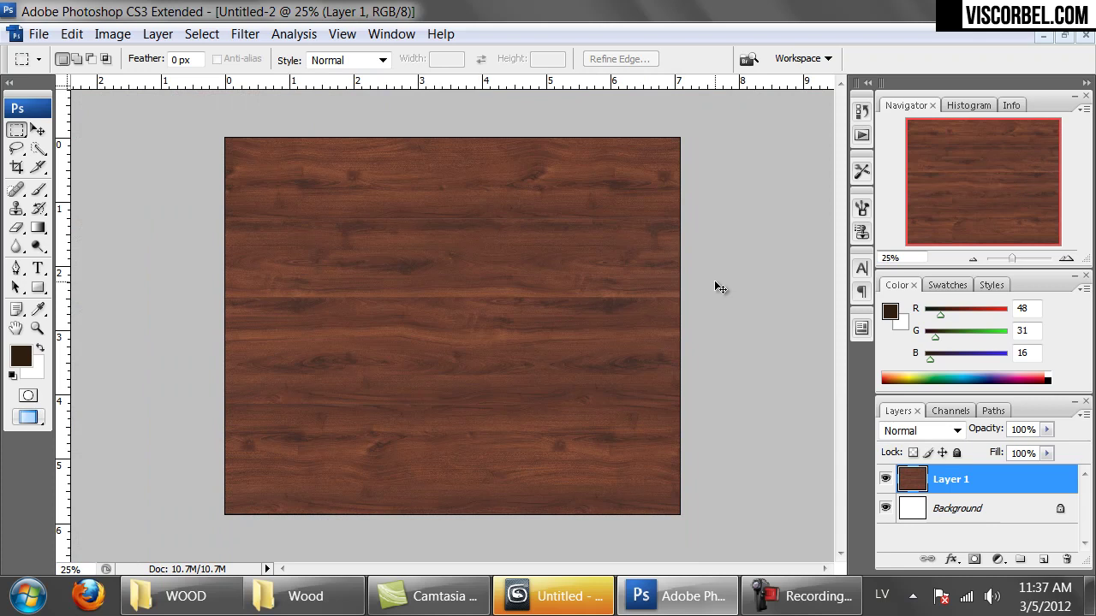
pyautogui.hotkey('ctrl', '+')
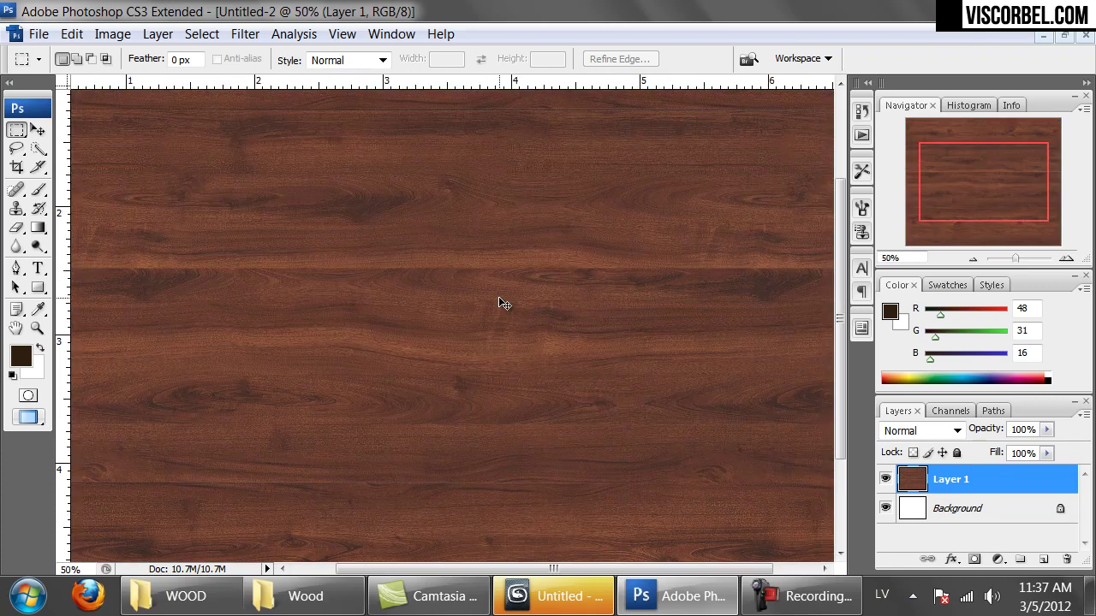
pyautogui.moveTo(498, 297); pyautogui.dragTo(247, 428)
pyautogui.hotkey('ctrl', '+')
pyautogui.hotkey('ctrl', '+')
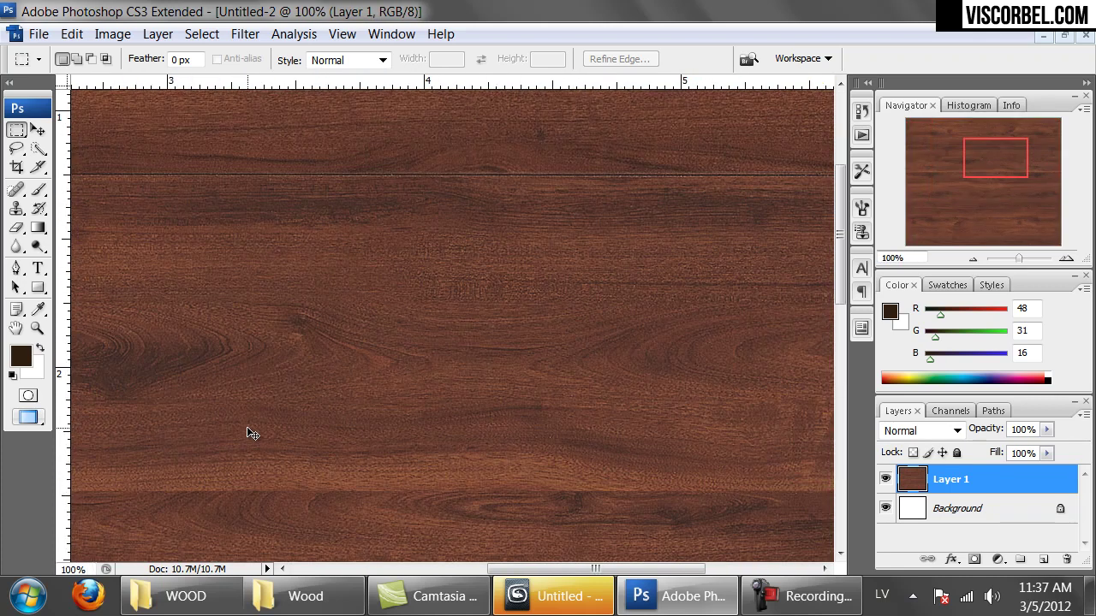
pyautogui.moveTo(452, 328); pyautogui.dragTo(350, 424)
pyautogui.hotkey('ctrl', '-')
pyautogui.hotkey('ctrl', '-')
pyautogui.hotkey('ctrl', '-')
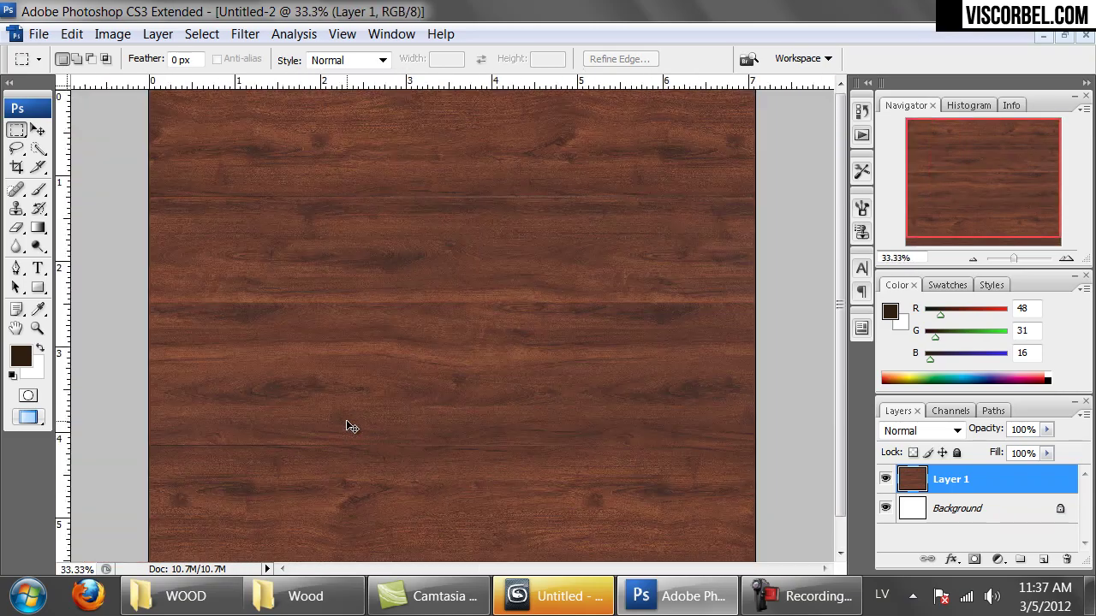
pyautogui.hotkey('ctrl', '+')
pyautogui.hotkey('ctrl', '+')
pyautogui.hotkey('ctrl', '+')
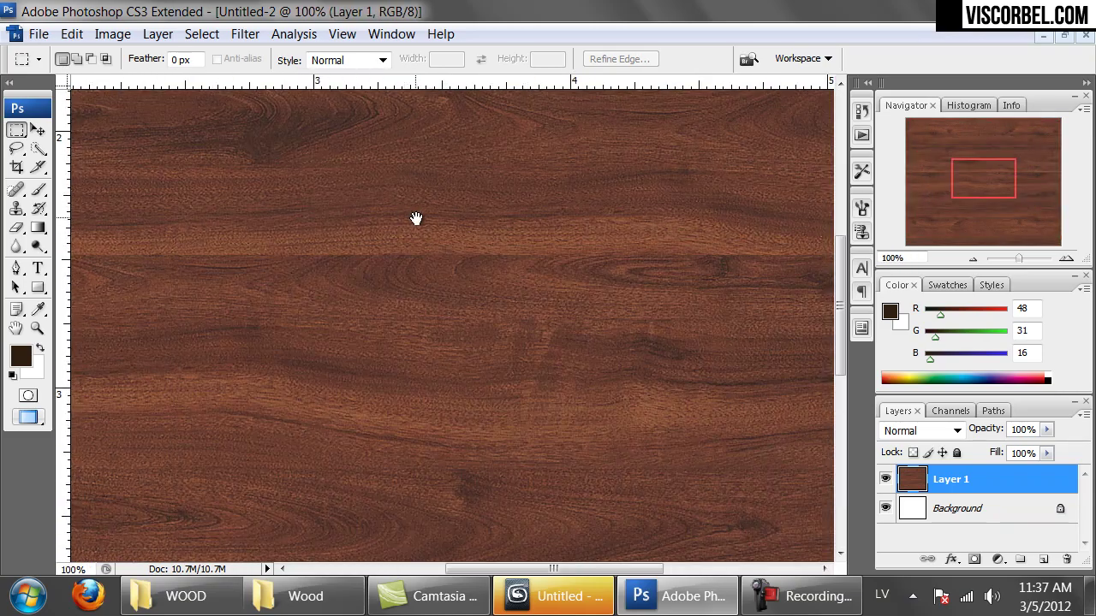
pyautogui.moveTo(416, 220); pyautogui.dragTo(402, 364)
pyautogui.hotkey('ctrl', '-')
pyautogui.hotkey('ctrl', '-')
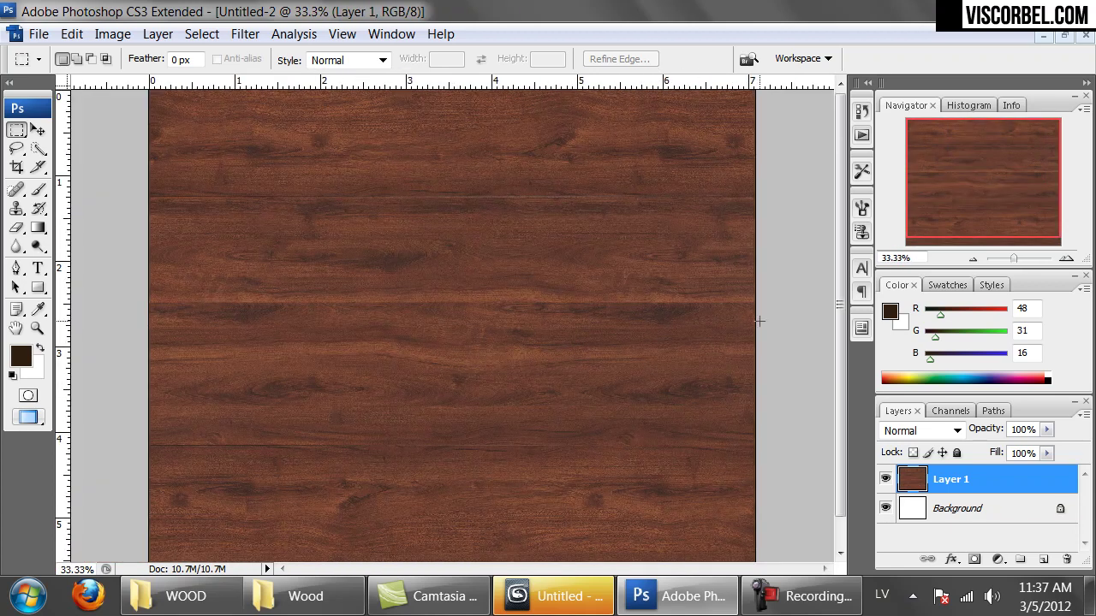
# Cover the seam beneath the top plank with a thin full-width strip copied from the middle plank and merge it into Layer 1
pyautogui.moveTo(757, 333); pyautogui.dragTo(111, 339)
pyautogui.click(427, 338)
pyautogui.moveTo(427, 338)
pyautogui.mouseDown()
pyautogui.moveTo(428, 232)
pyautogui.moveTo(435, 334)
pyautogui.mouseUp()
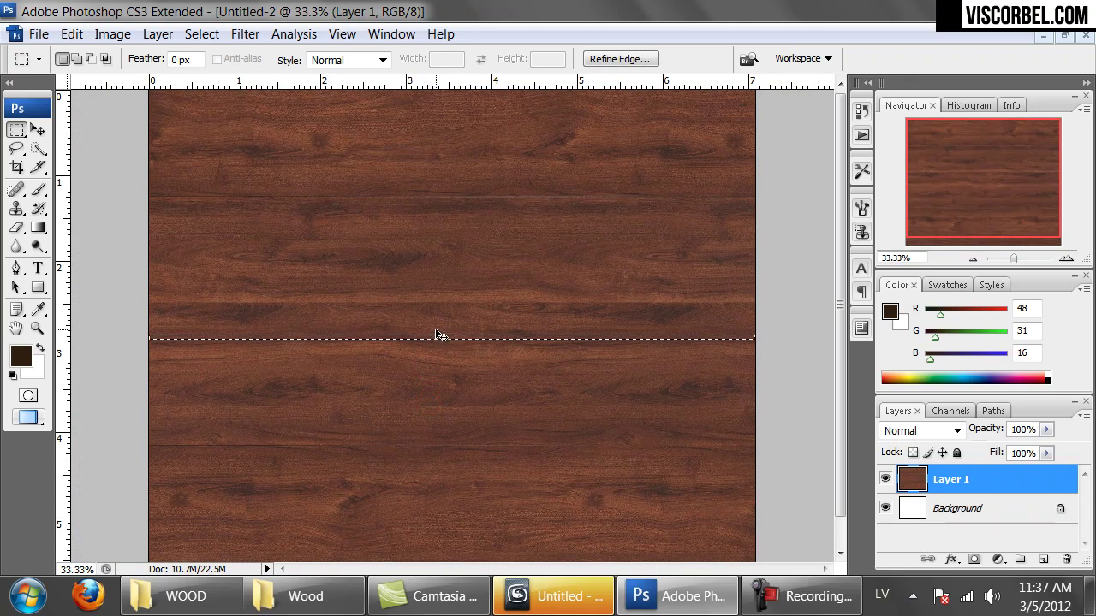
pyautogui.hotkey('ctrl', 'j')
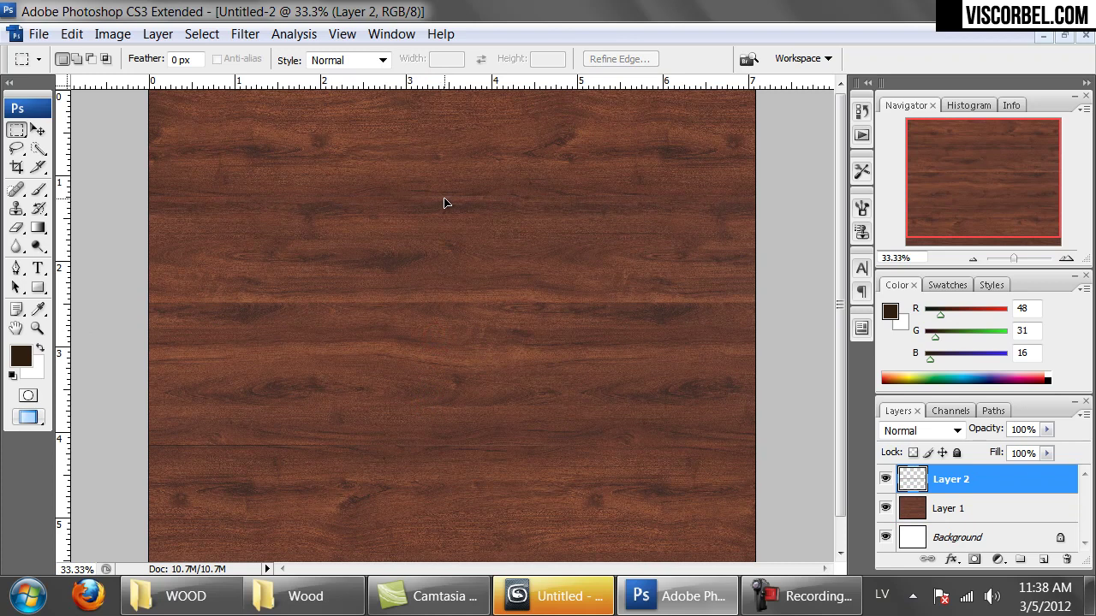
pyautogui.hotkey('ctrl', '+')
pyautogui.hotkey('ctrl', '+')
pyautogui.moveTo(466, 187); pyautogui.dragTo(463, 280)
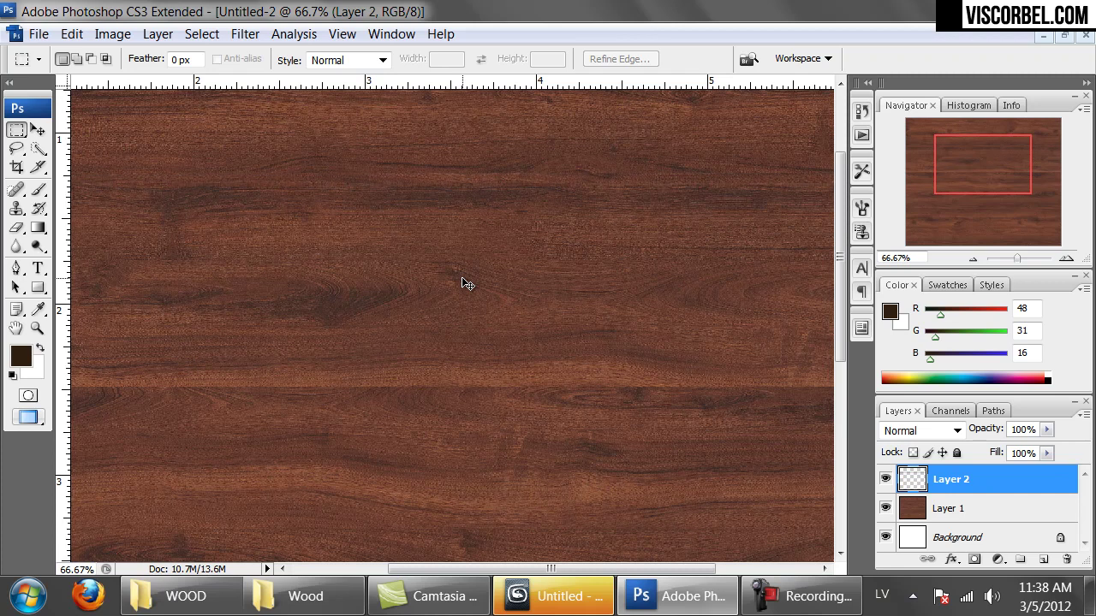
pyautogui.hotkey('ctrl', '-')
pyautogui.hotkey('ctrl', '-')
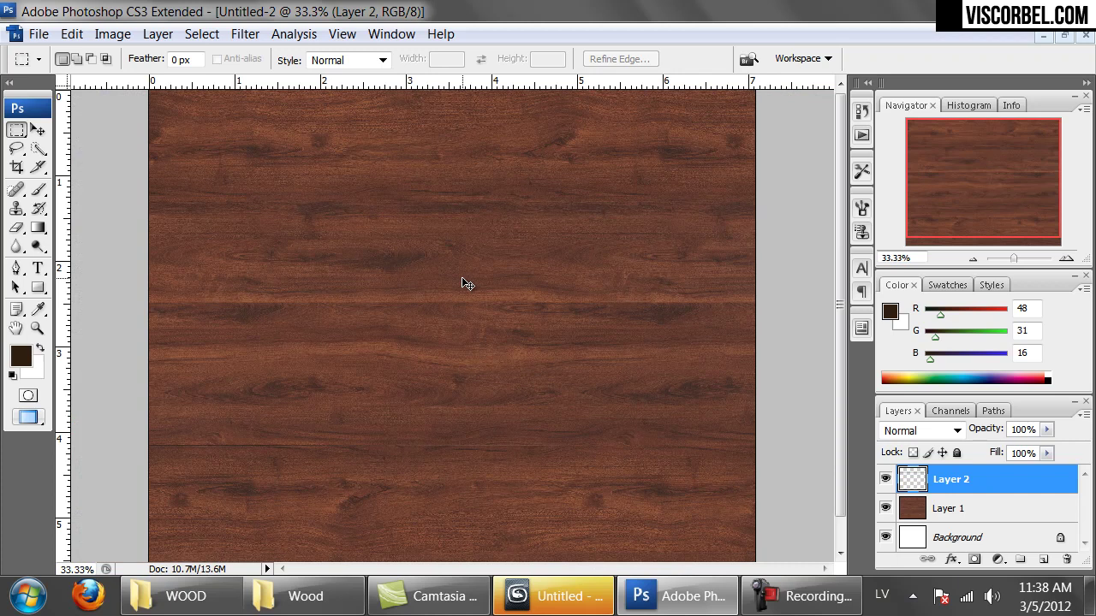
pyautogui.hotkey('ctrl', '-')
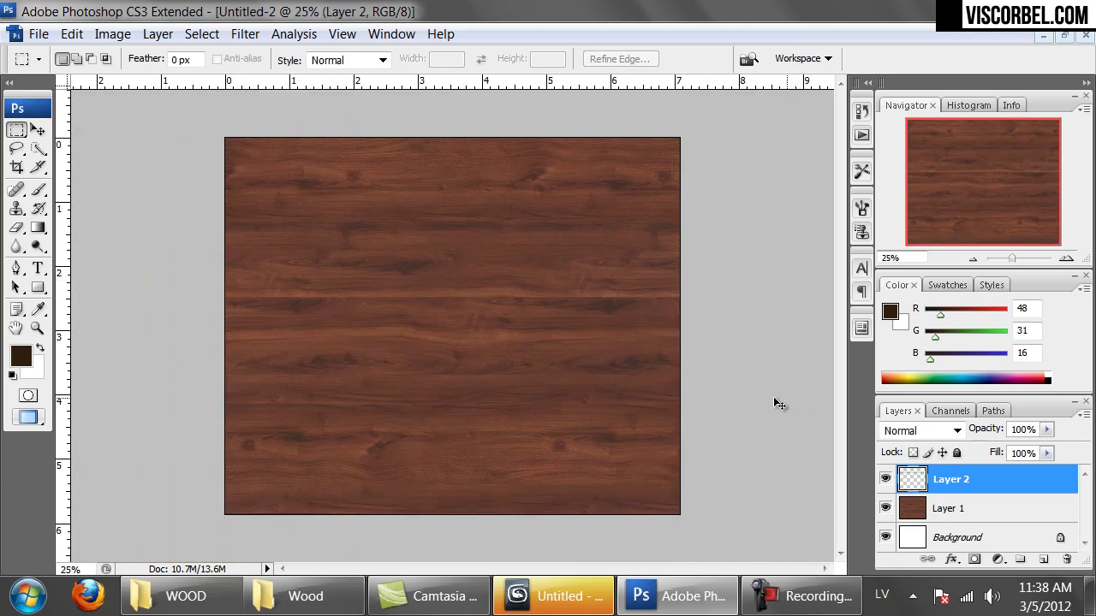
pyautogui.hotkey('ctrl', 'e')
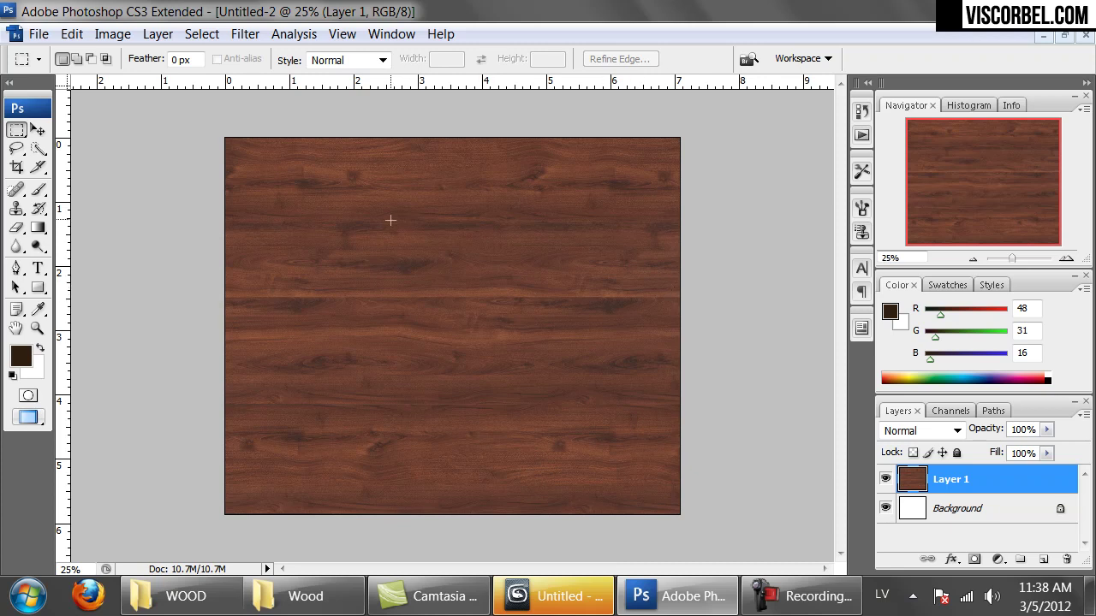
pyautogui.click(243, 36)
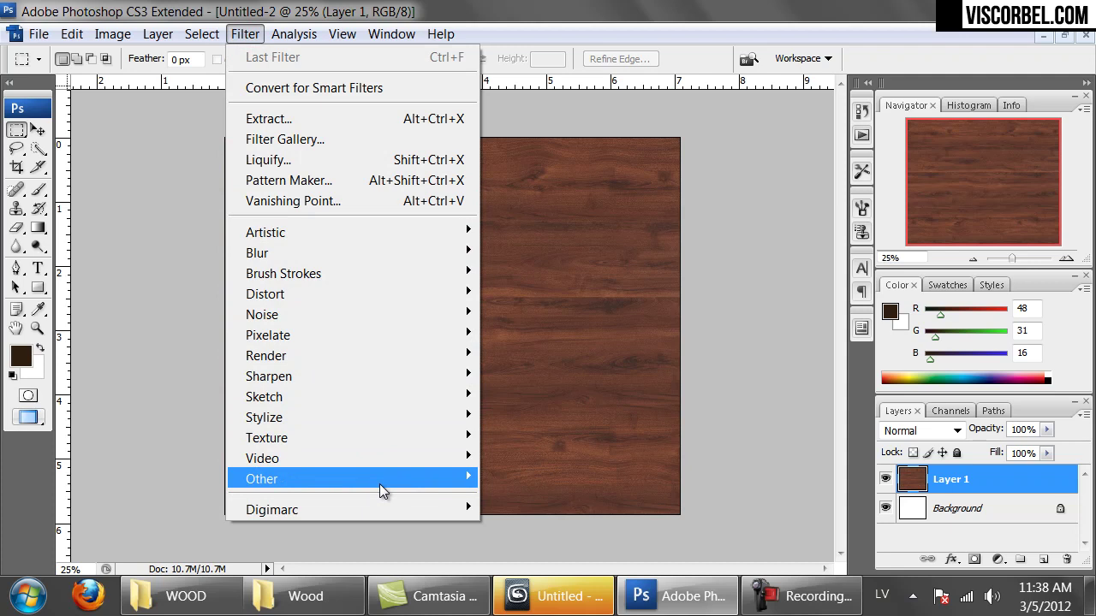
pyautogui.moveTo(379, 481)
pyautogui.click(536, 559)
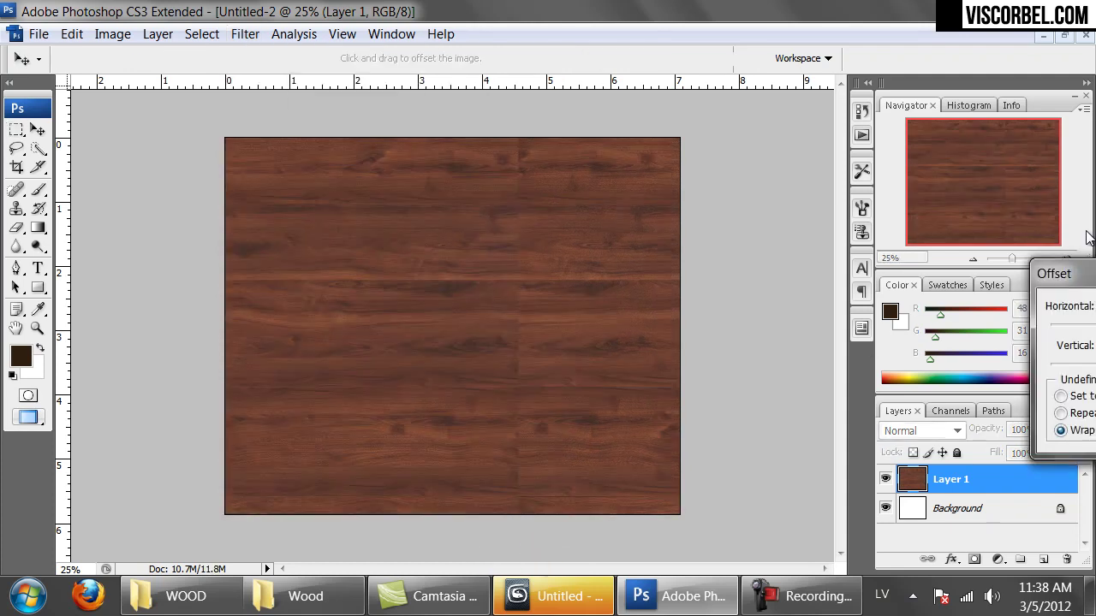
pyautogui.moveTo(1078, 274); pyautogui.dragTo(718, 242)
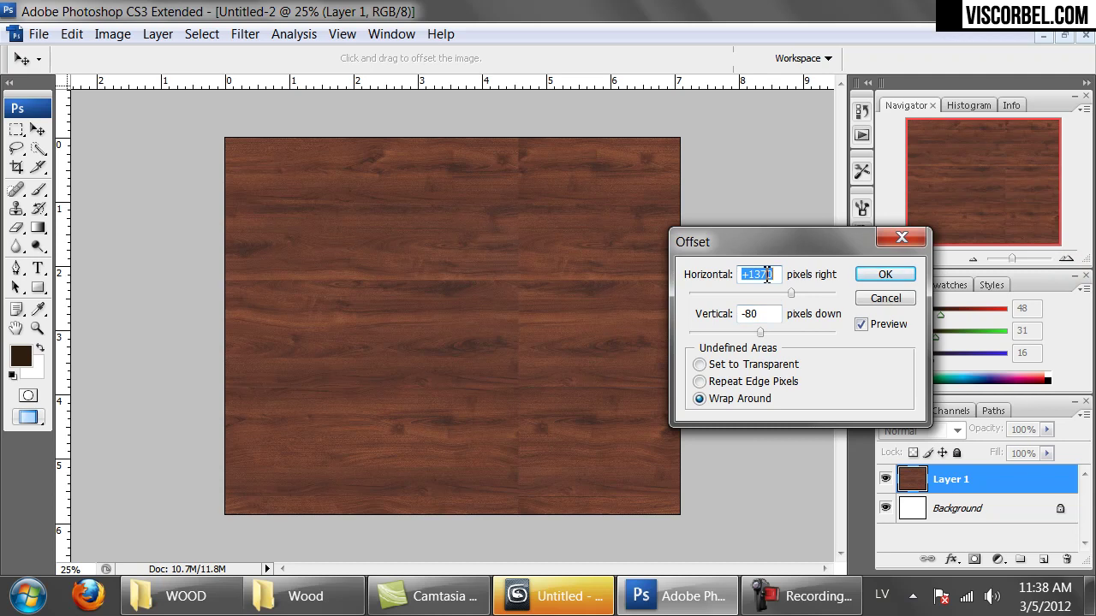
pyautogui.write('0')
pyautogui.moveTo(761, 333); pyautogui.dragTo(789, 333)
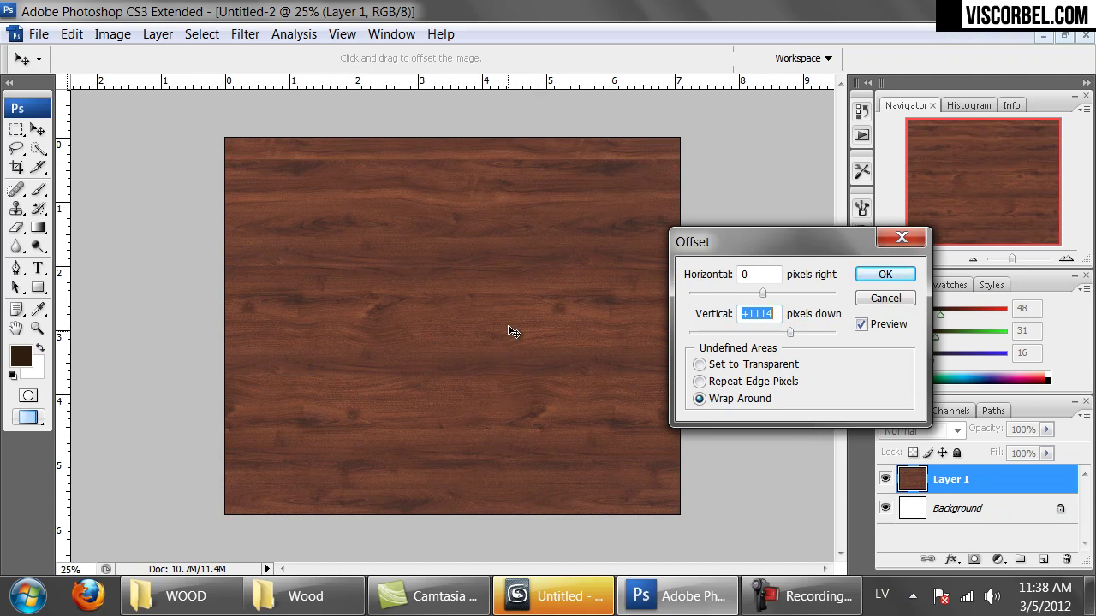
pyautogui.moveTo(724, 244); pyautogui.dragTo(760, 175)
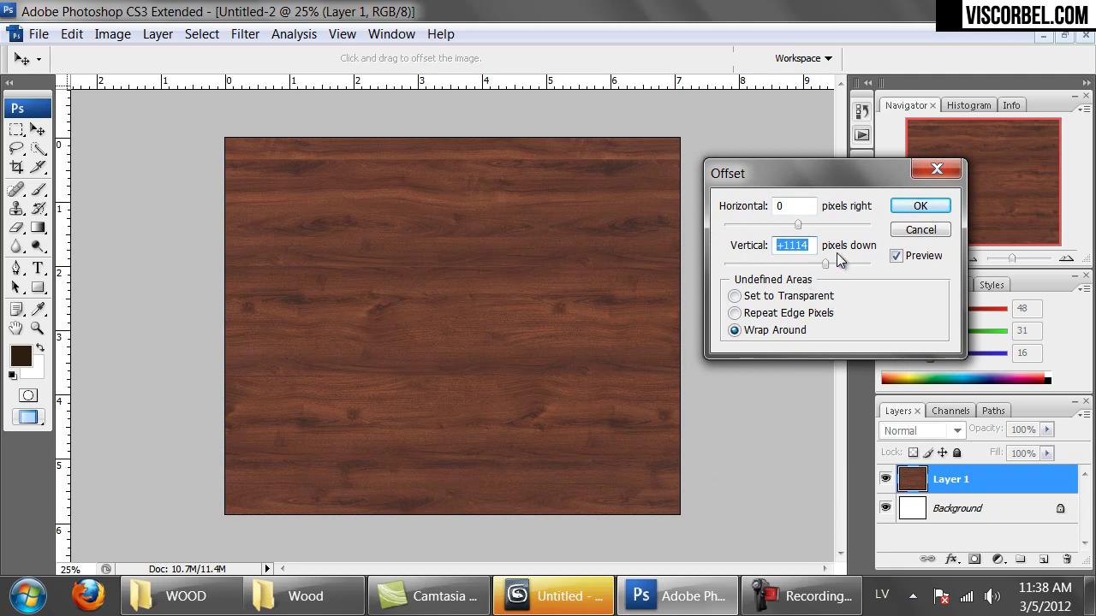
pyautogui.write('0')
pyautogui.click(808, 206)
pyautogui.click(818, 224)
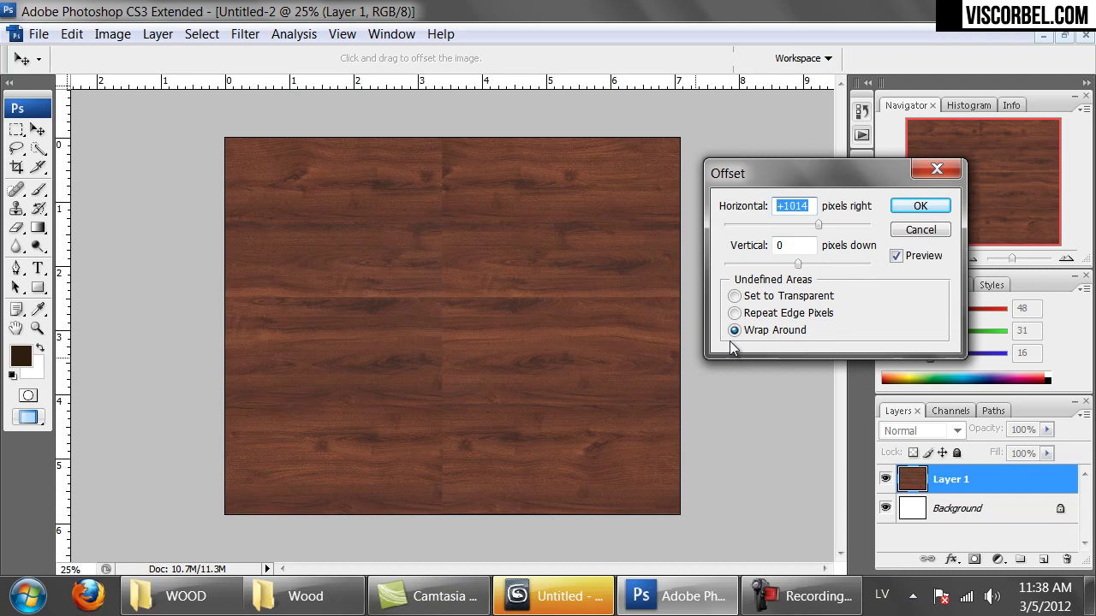
pyautogui.click(918, 230)
# Copy the entire Layer 1 texture, offset the layer +1139 pixels right and -80 pixels down with Wrap Around, and deselect
pyautogui.press('m')
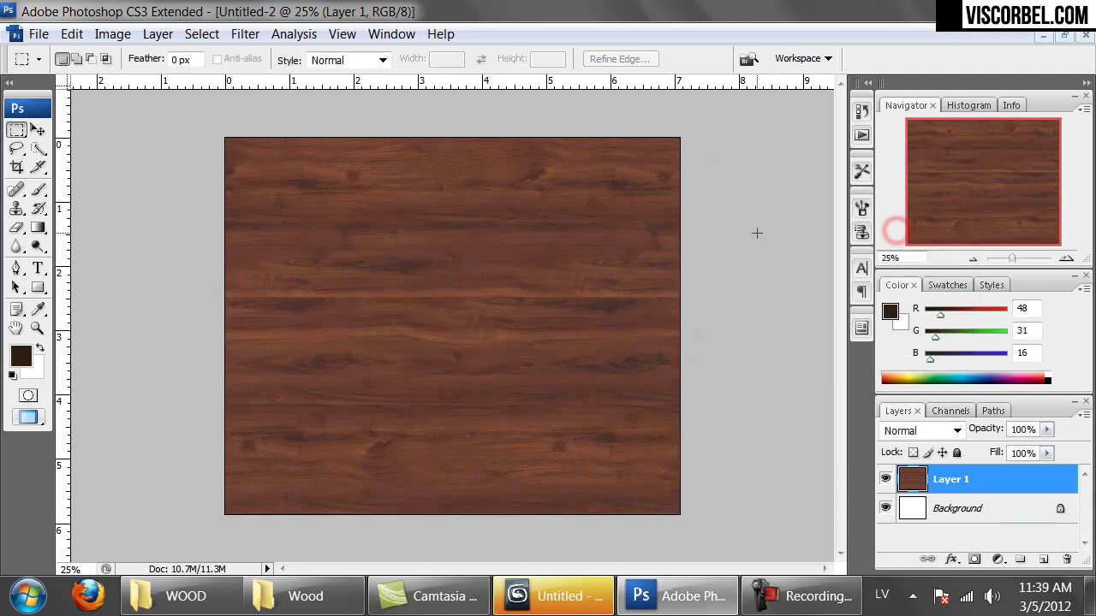
pyautogui.hotkey('ctrl', 'a')
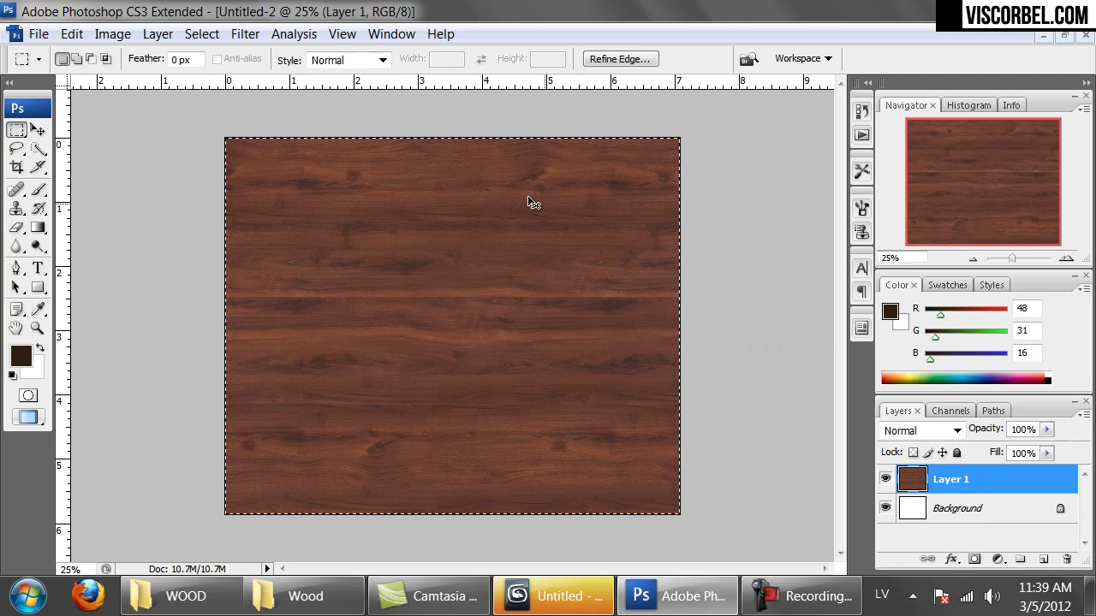
pyautogui.click(247, 36)
pyautogui.moveTo(359, 477)
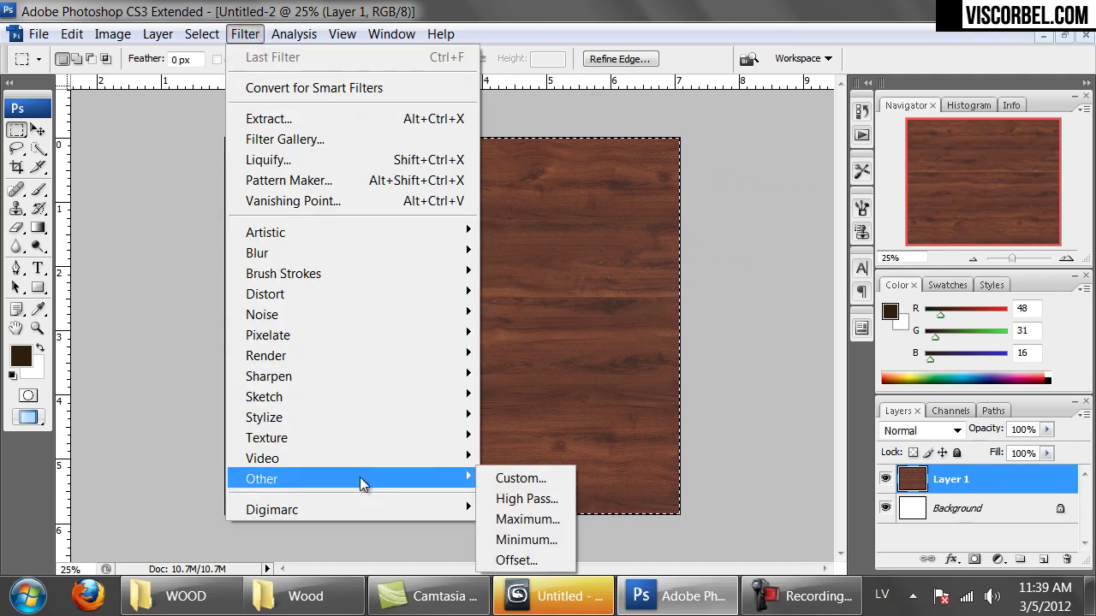
pyautogui.click(516, 560)
pyautogui.moveTo(807, 228); pyautogui.dragTo(821, 225)
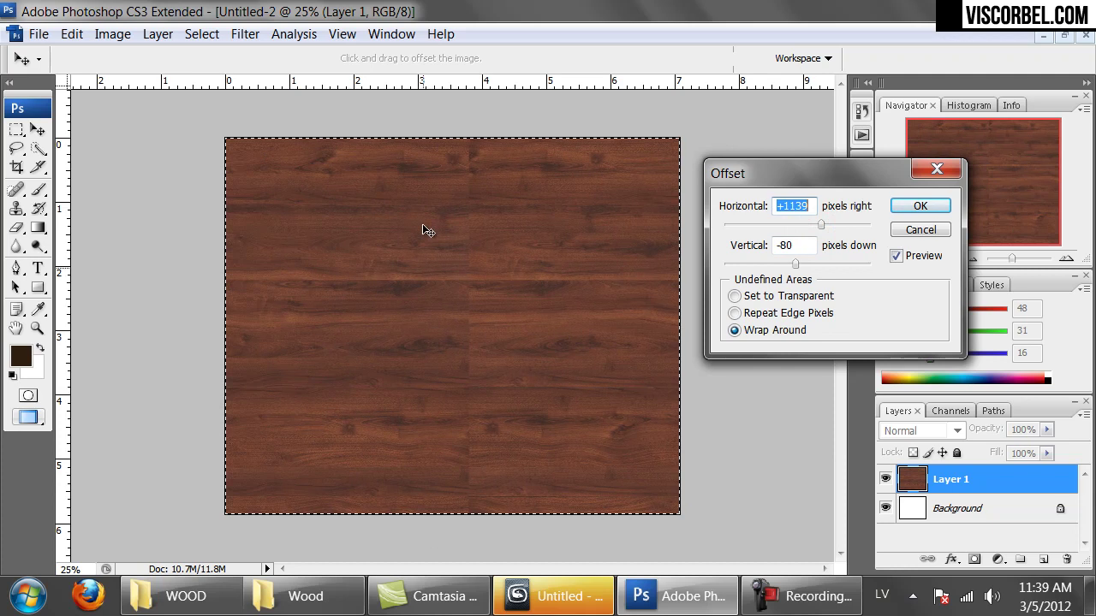
pyautogui.click(942, 200)
pyautogui.click(720, 147)
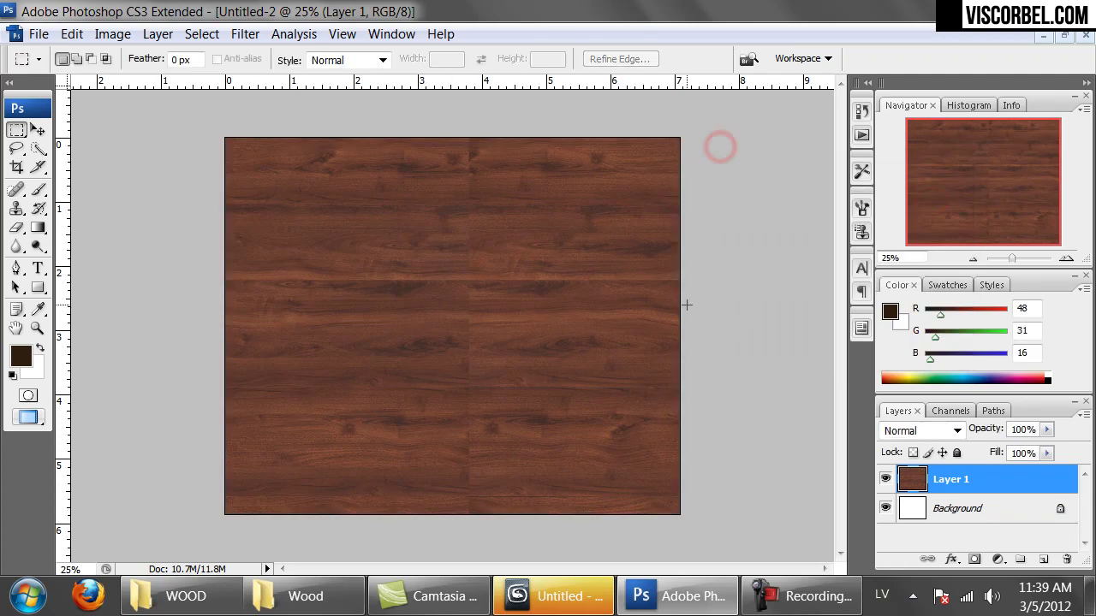
# Paste the original texture as a new layer above the offset one and toggle its visibility to compare both
pyautogui.hotkey('ctrl', 'v')
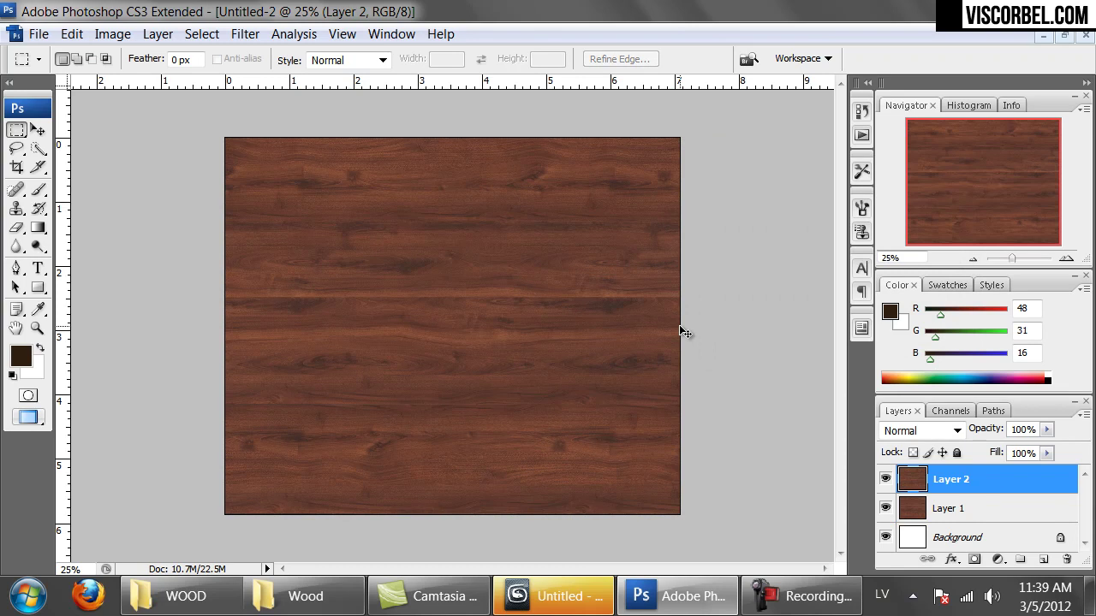
pyautogui.click(886, 480)
pyautogui.click(885, 481)
pyautogui.click(885, 481)
pyautogui.click(885, 481)
# Erase the outer edges of Layer 2 with a soft 453 px eraser to reveal the offset texture beneath
pyautogui.press('e')
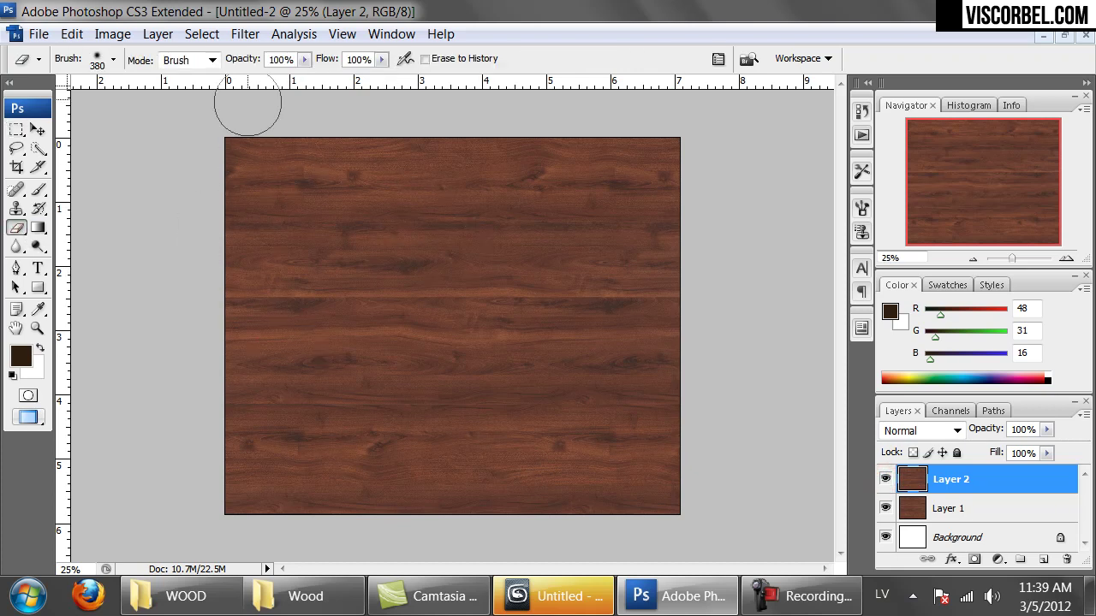
pyautogui.rightClick(295, 304)
pyautogui.moveTo(461, 340); pyautogui.dragTo(463, 339)
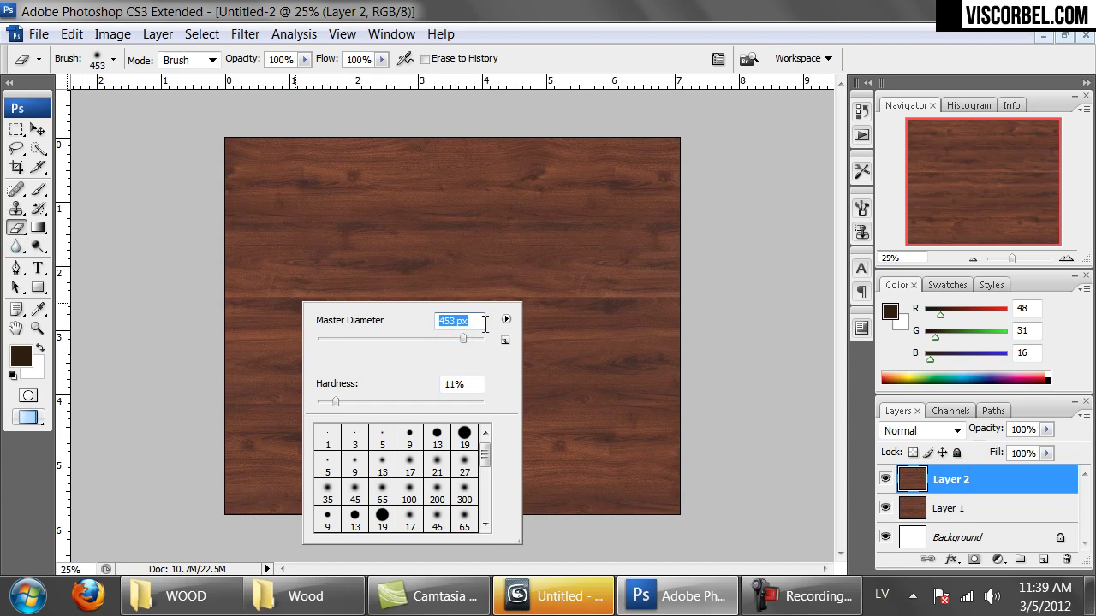
pyautogui.click(216, 120)
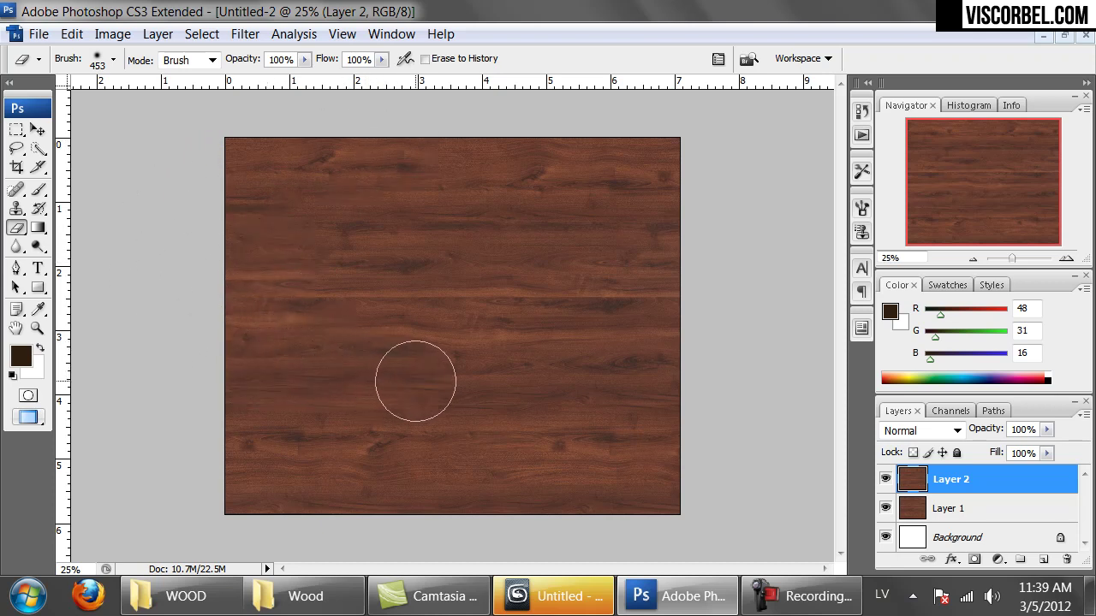
pyautogui.click(765, 484)
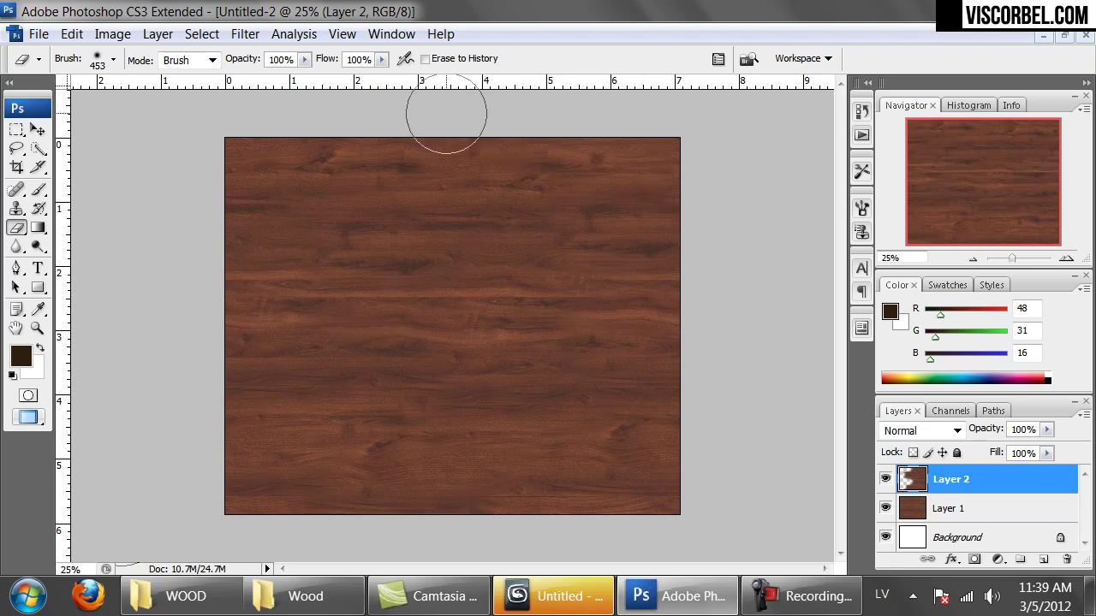
# Examine the lower middle, lower right and upper right areas of the blended texture up close for remaining seams
pyautogui.hotkey('ctrl', '+')
pyautogui.hotkey('ctrl', '+')
pyautogui.hotkey('ctrl', '+')
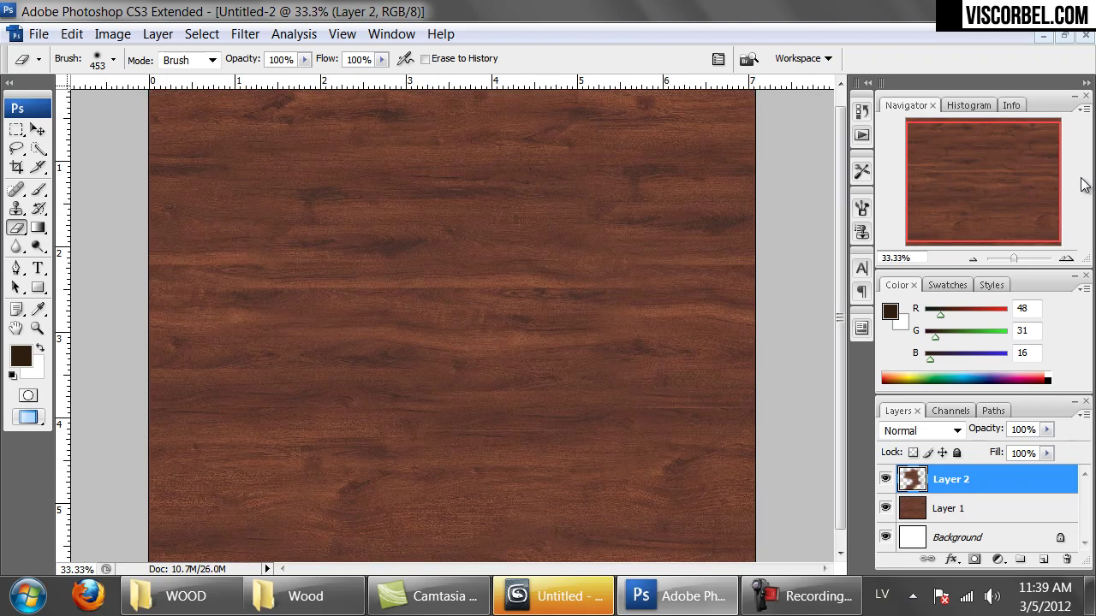
pyautogui.moveTo(723, 413); pyautogui.dragTo(619, 114)
pyautogui.moveTo(529, 416); pyautogui.dragTo(566, 363)
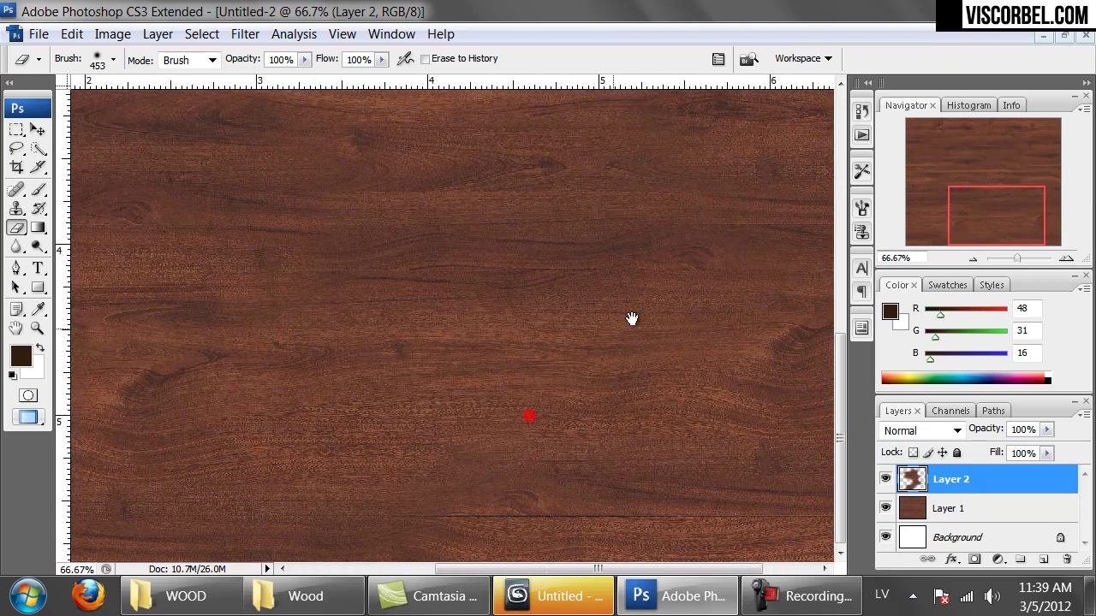
pyautogui.moveTo(540, 308); pyautogui.dragTo(380, 316)
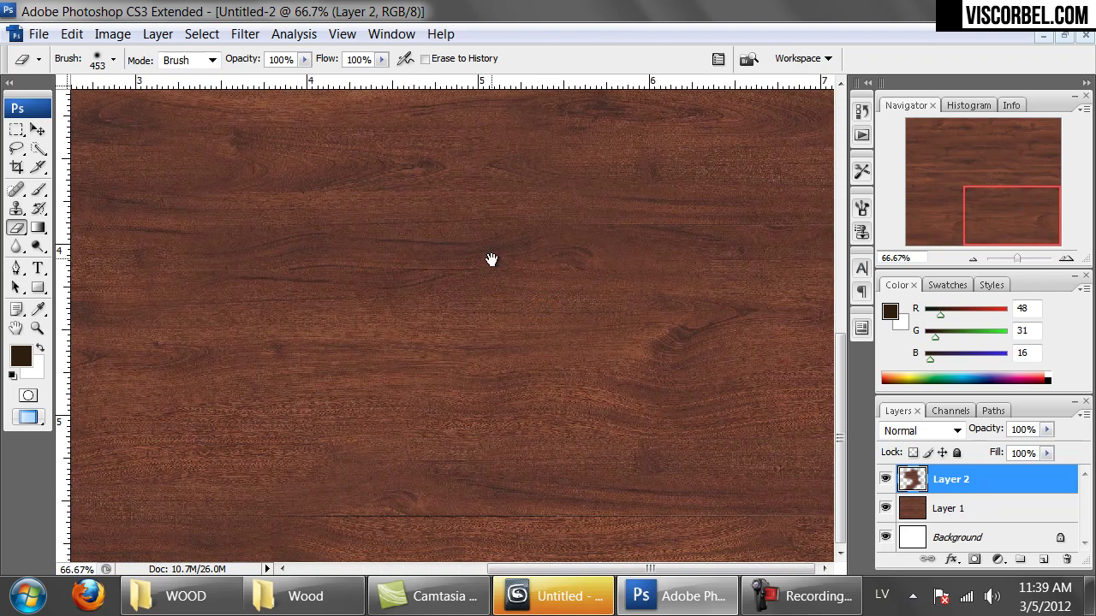
pyautogui.moveTo(532, 261); pyautogui.dragTo(521, 293)
pyautogui.moveTo(463, 326); pyautogui.dragTo(425, 416)
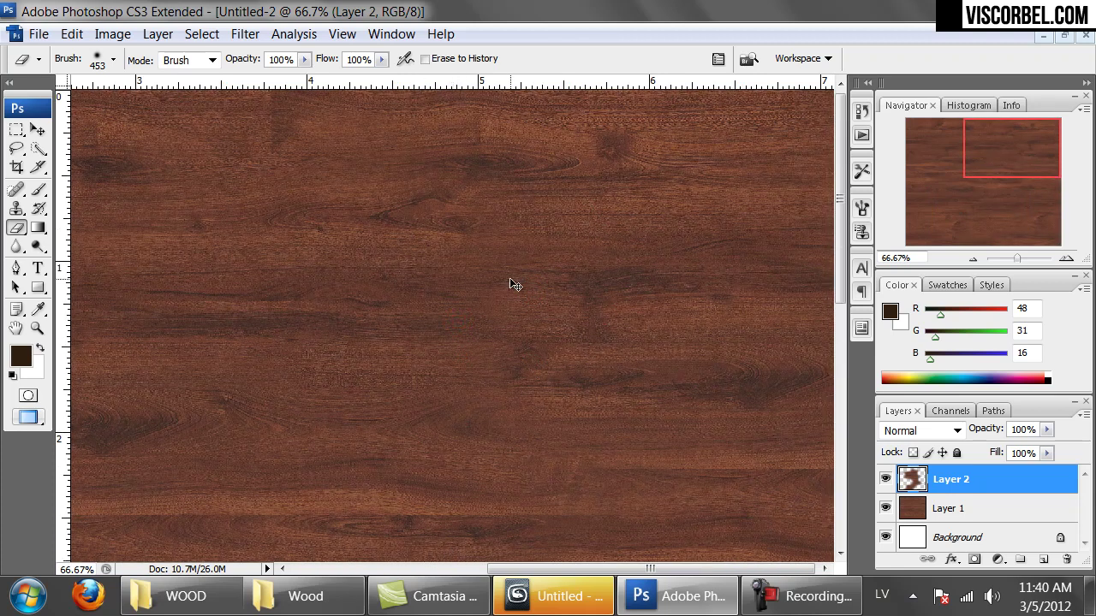
# Compare the texture with Layer 2 hidden and shown, and merge Layer 2 down into Layer 1
pyautogui.hotkey('ctrl', '-')
pyautogui.hotkey('ctrl', '-')
pyautogui.hotkey('ctrl', '-')
pyautogui.click(885, 480)
pyautogui.click(885, 479)
pyautogui.click(885, 480)
pyautogui.click(885, 480)
pyautogui.hotkey('ctrl', '+')
pyautogui.hotkey('ctrl', '+')
pyautogui.hotkey('ctrl', '+')
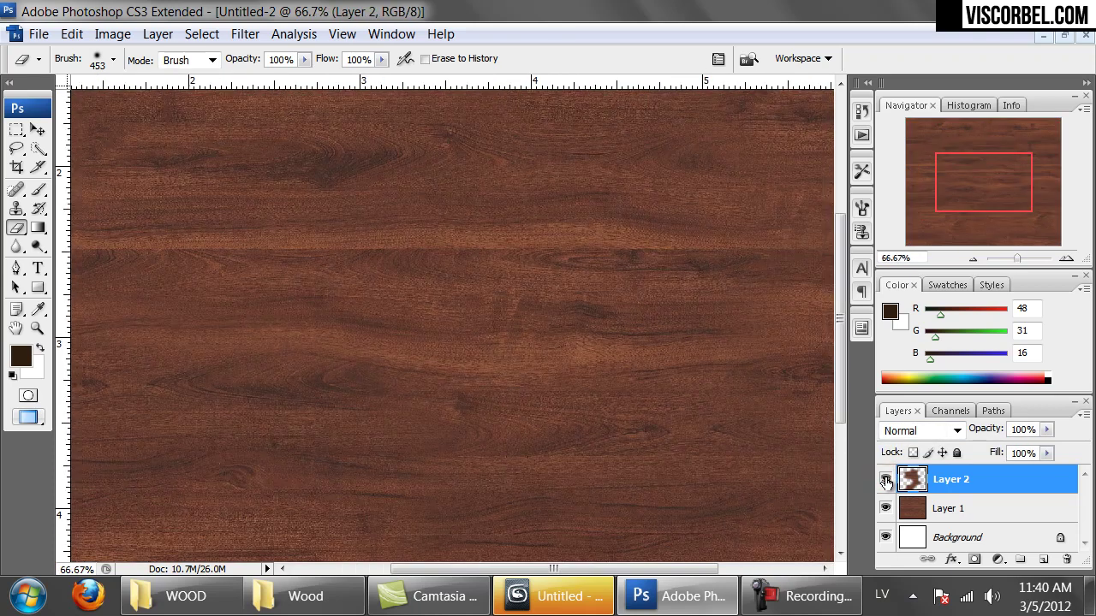
pyautogui.moveTo(458, 401); pyautogui.dragTo(391, 146)
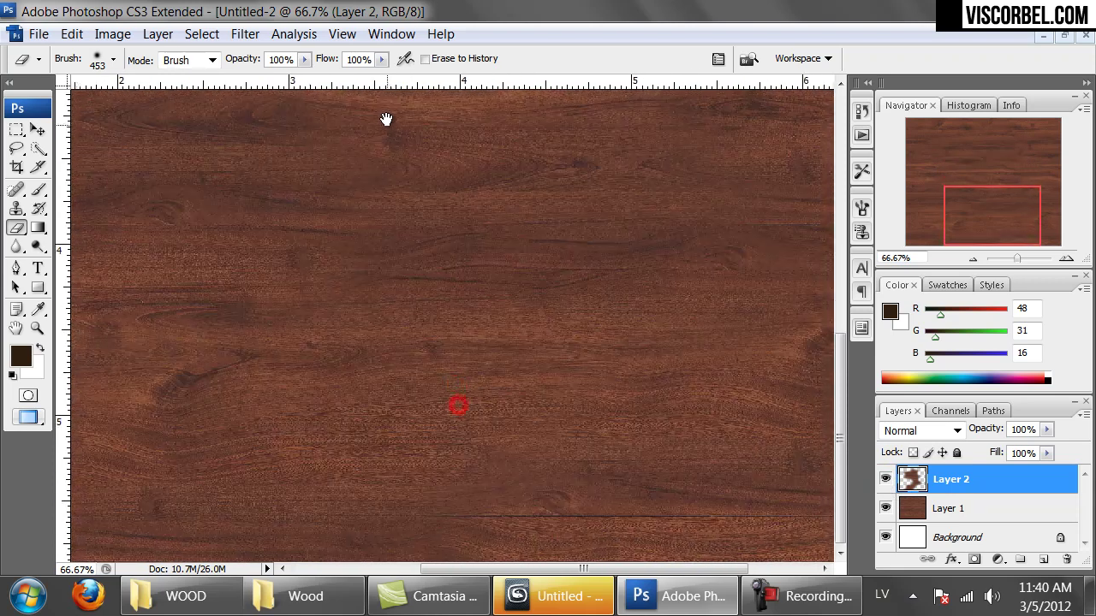
pyautogui.press('Delete')
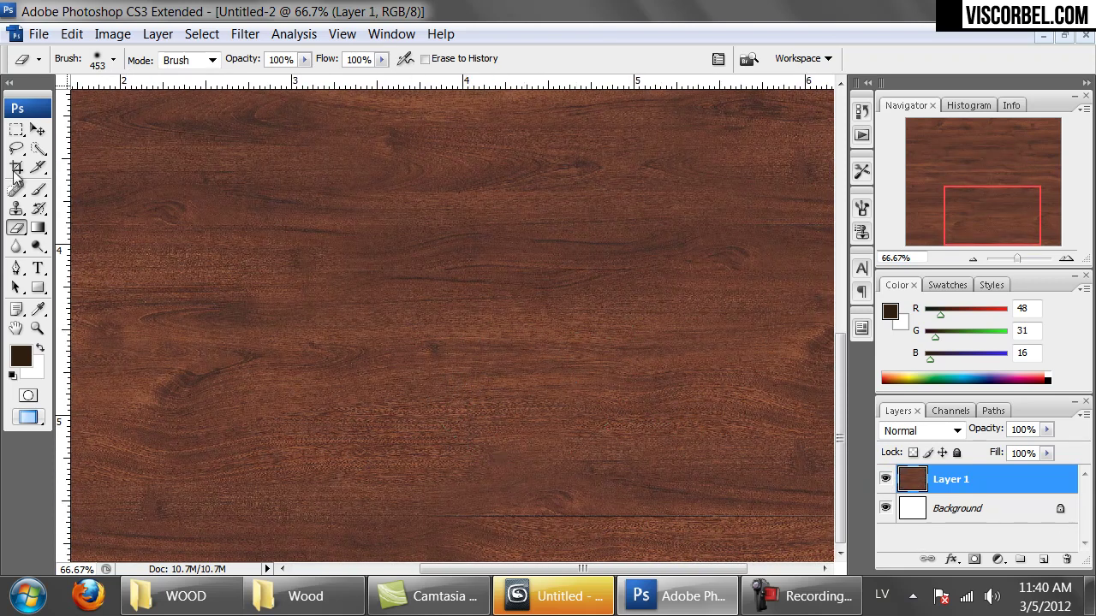
# Clone nearby grain over the dark horizontal seam near the texture's lower edge with a 60 px Clone Stamp
pyautogui.click(16, 208)
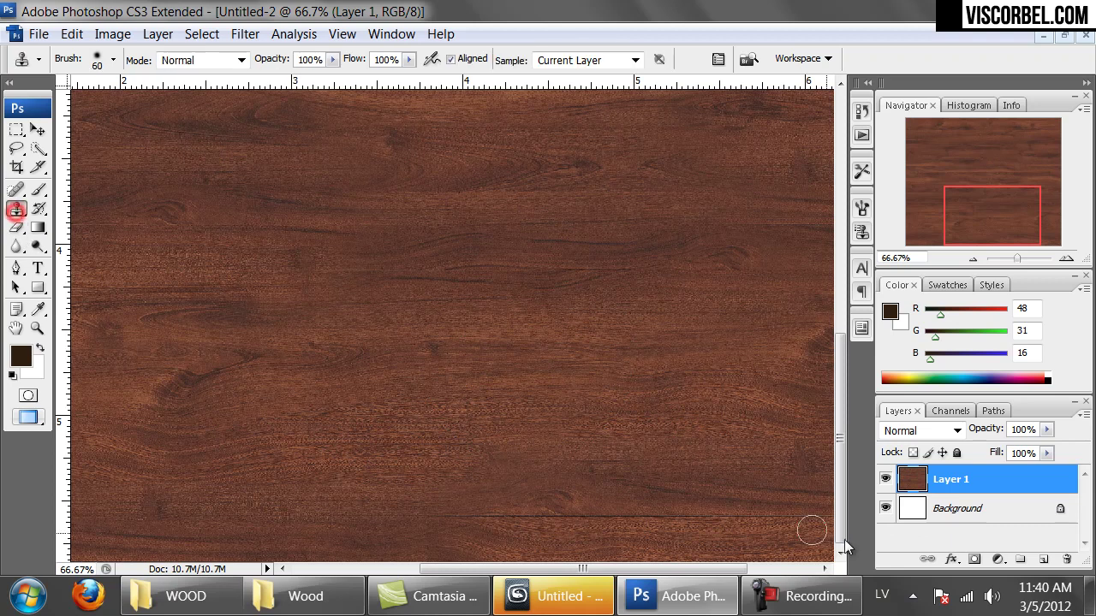
pyautogui.moveTo(682, 419); pyautogui.dragTo(465, 281)
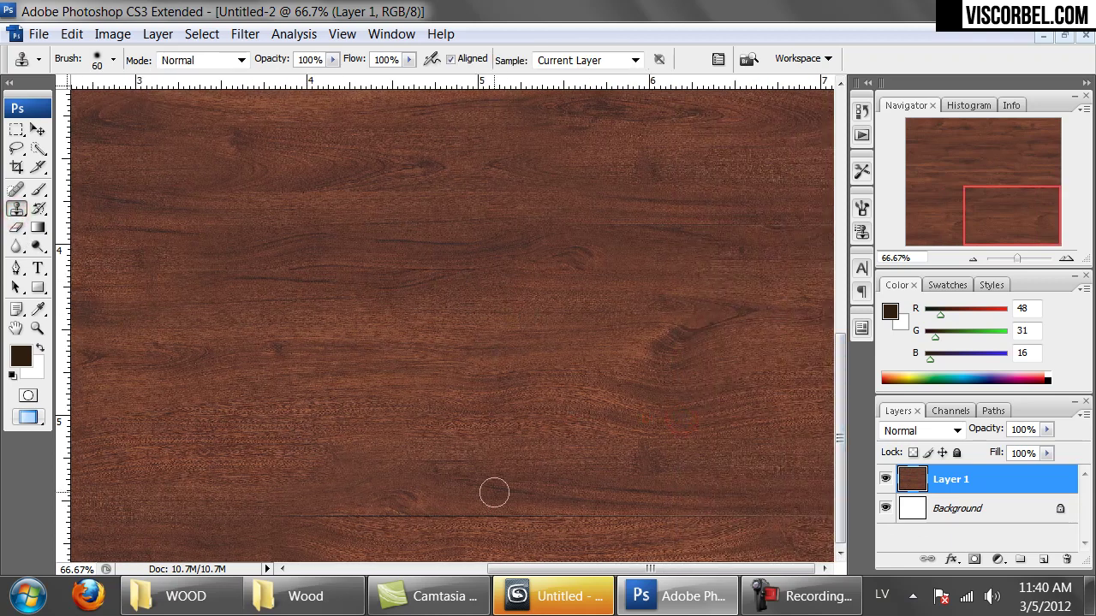
pyautogui.keyDown('alt'); pyautogui.click(466, 484); pyautogui.keyUp('alt')
pyautogui.moveTo(280, 517); pyautogui.dragTo(735, 519)
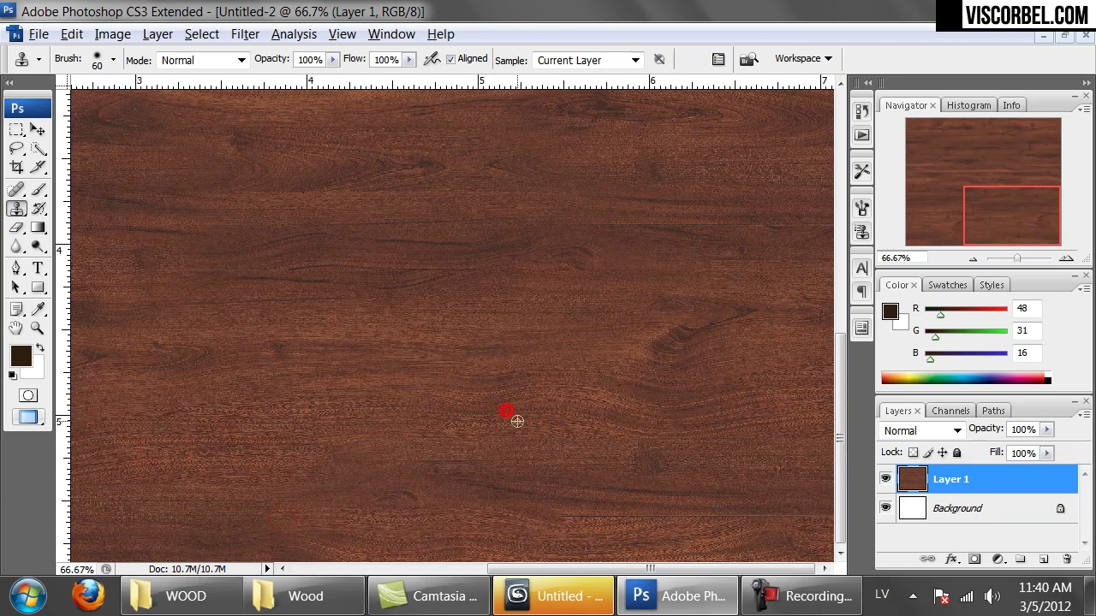
pyautogui.moveTo(568, 518); pyautogui.dragTo(833, 518)
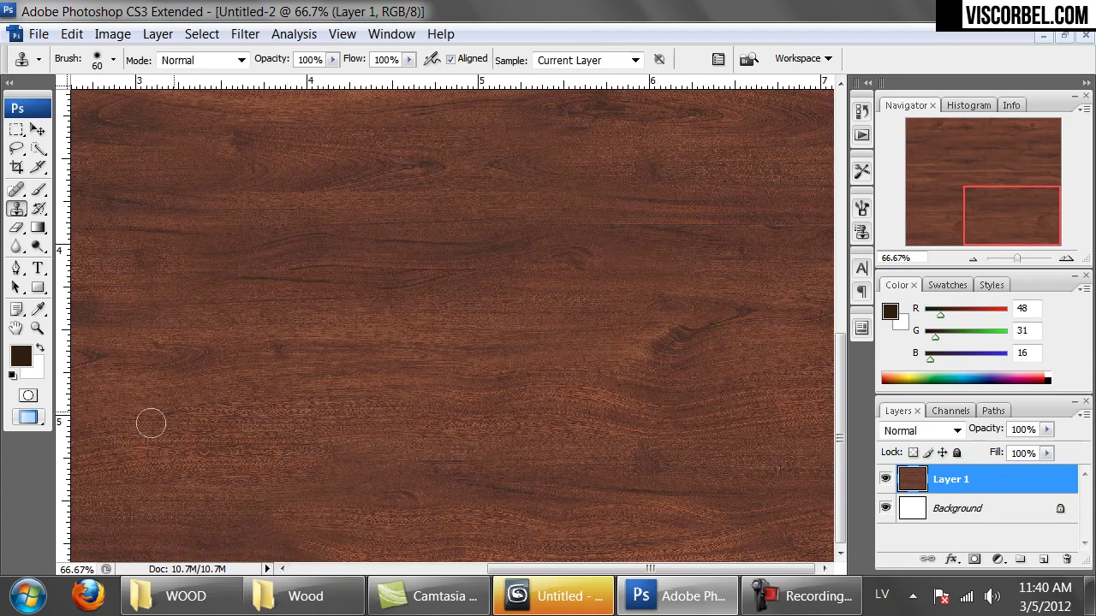
# Clone clean grain over the short vertical seam at the upper middle of the texture
pyautogui.moveTo(337, 289); pyautogui.dragTo(372, 362)
pyautogui.moveTo(514, 359); pyautogui.dragTo(316, 391)
pyautogui.moveTo(245, 226)
pyautogui.mouseDown()
pyautogui.moveTo(225, 211)
pyautogui.moveTo(469, 227)
pyautogui.mouseUp()
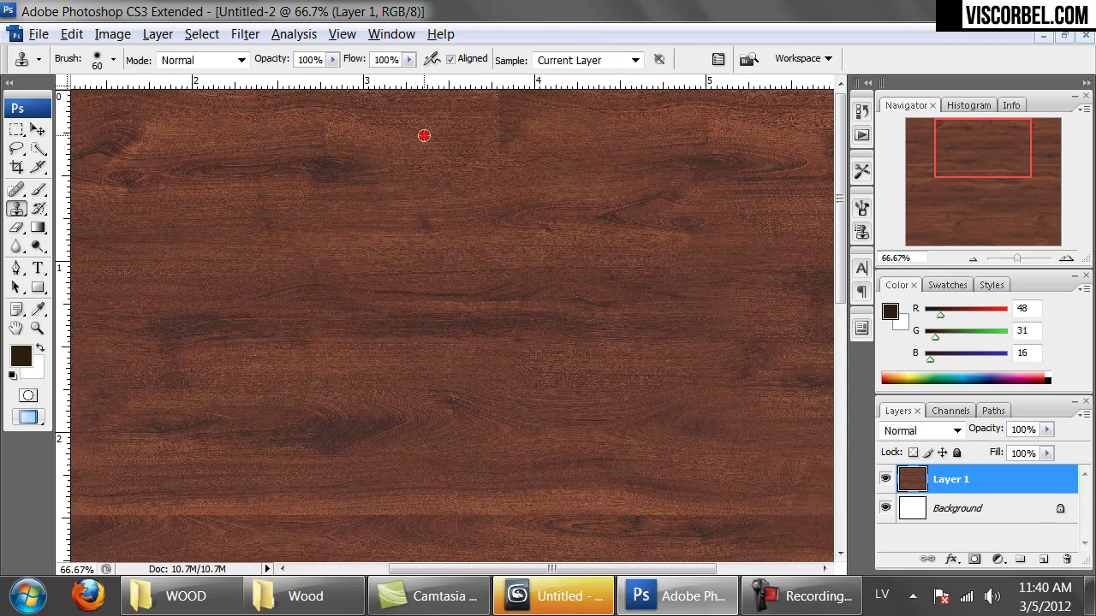
pyautogui.moveTo(494, 141); pyautogui.dragTo(515, 141)
pyautogui.moveTo(503, 100); pyautogui.dragTo(483, 100)
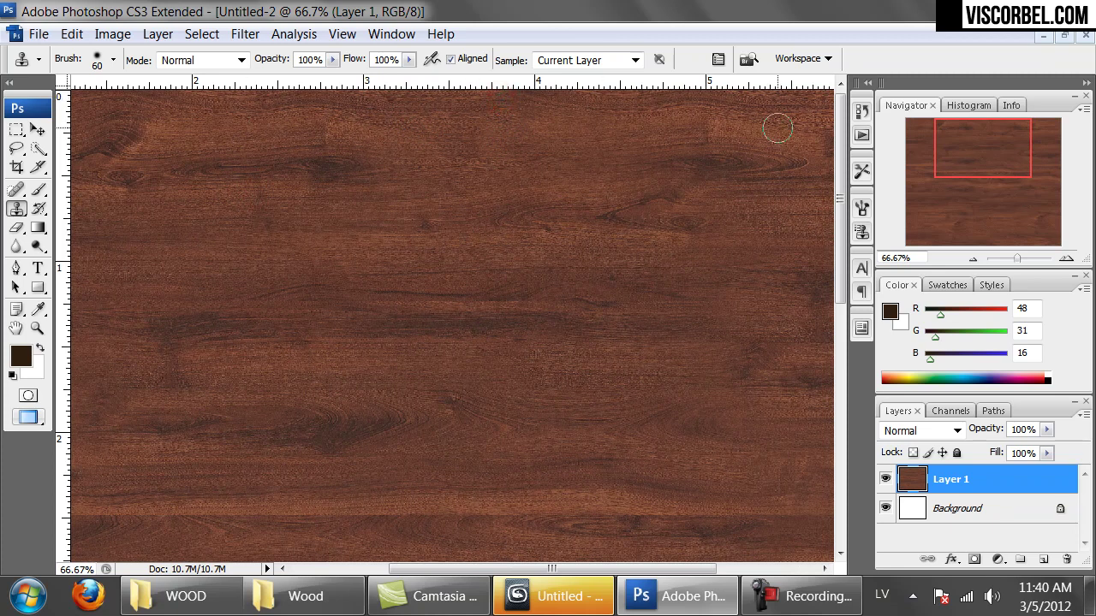
# Offset Layer 1 by -393 pixels horizontally and -1388 pixels vertically with Wrap Around
pyautogui.hotkey('ctrl', '-')
pyautogui.hotkey('ctrl', '-')
pyautogui.hotkey('ctrl', '-')
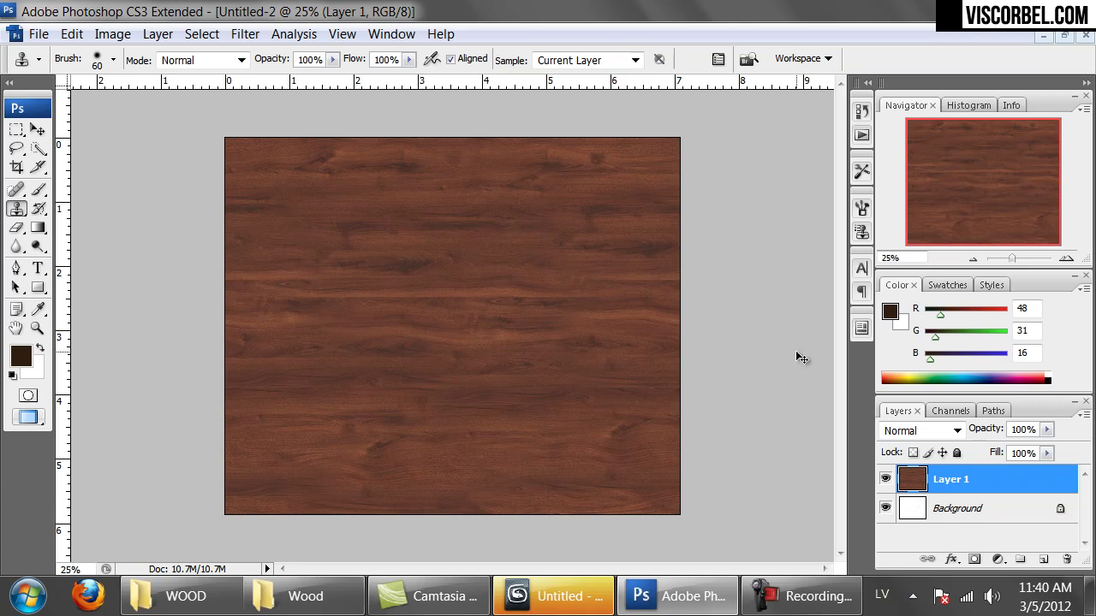
pyautogui.hotkey('ctrl', '+')
pyautogui.hotkey('ctrl', '-')
pyautogui.click(245, 34)
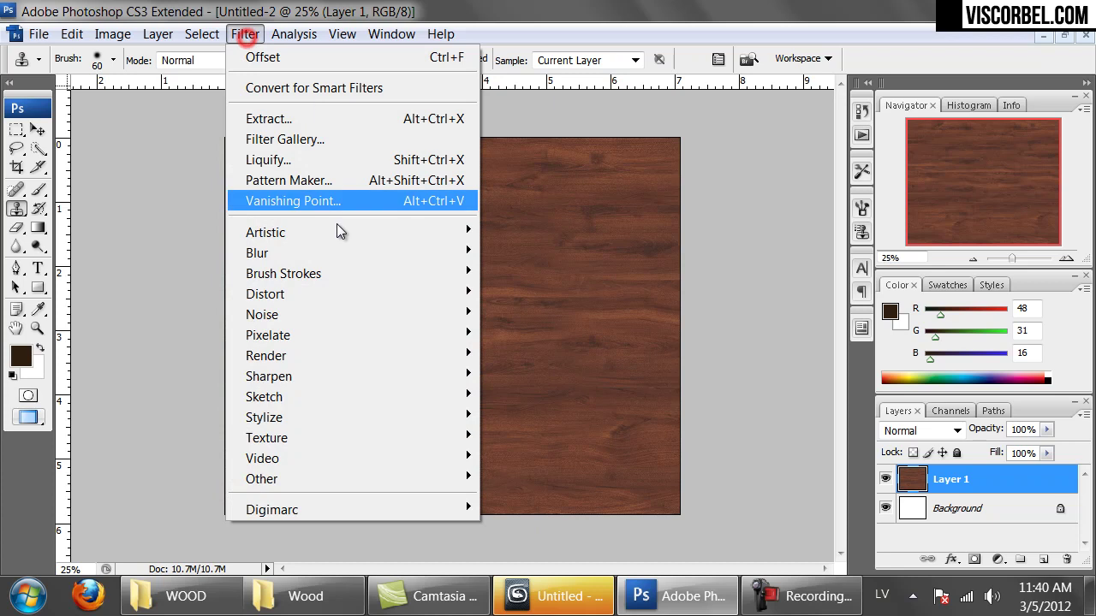
pyautogui.moveTo(437, 481)
pyautogui.click(550, 558)
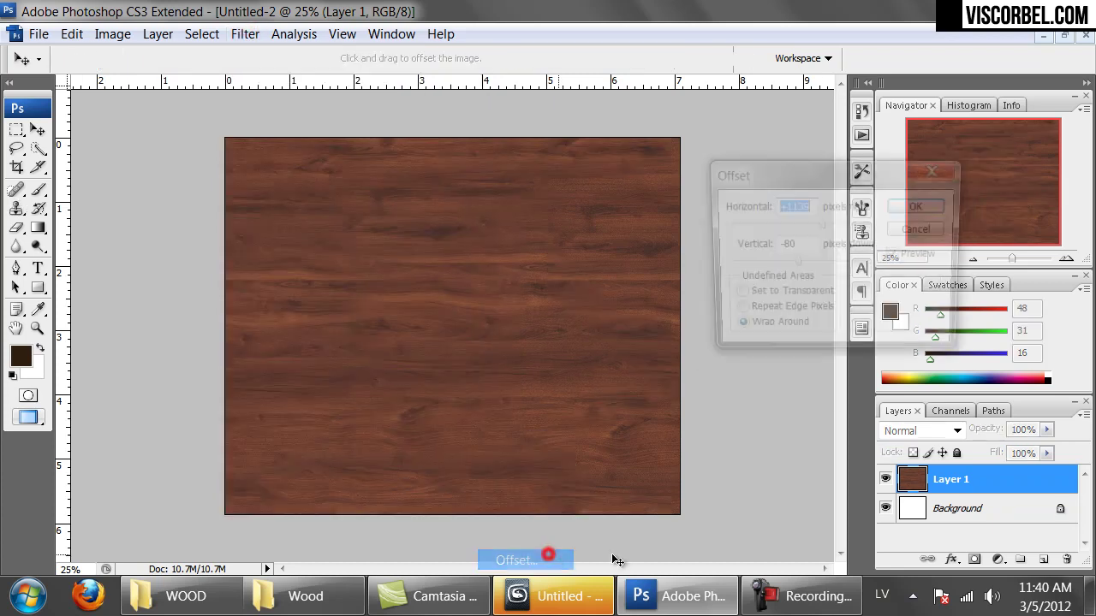
pyautogui.moveTo(808, 262); pyautogui.dragTo(820, 263)
pyautogui.moveTo(822, 225); pyautogui.dragTo(839, 227)
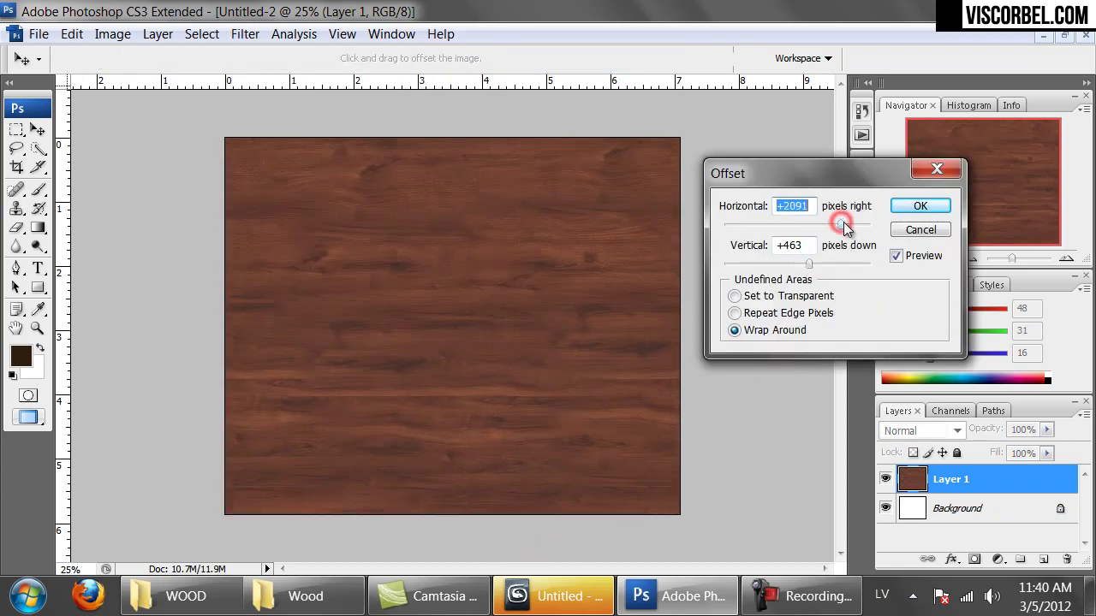
pyautogui.click(747, 226)
pyautogui.moveTo(771, 228); pyautogui.dragTo(787, 226)
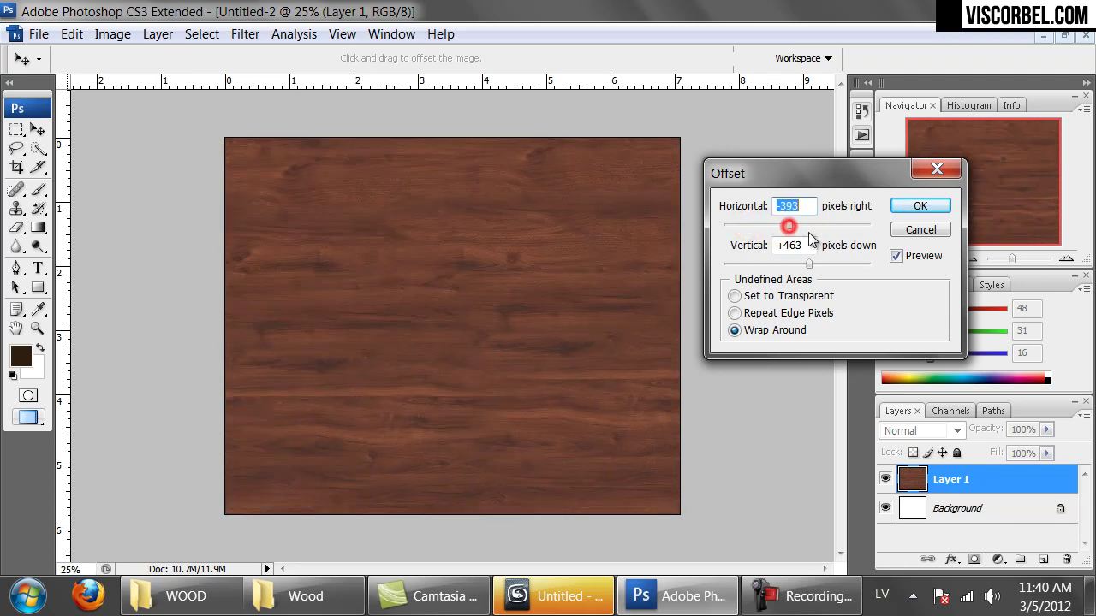
pyautogui.moveTo(815, 267); pyautogui.dragTo(839, 268)
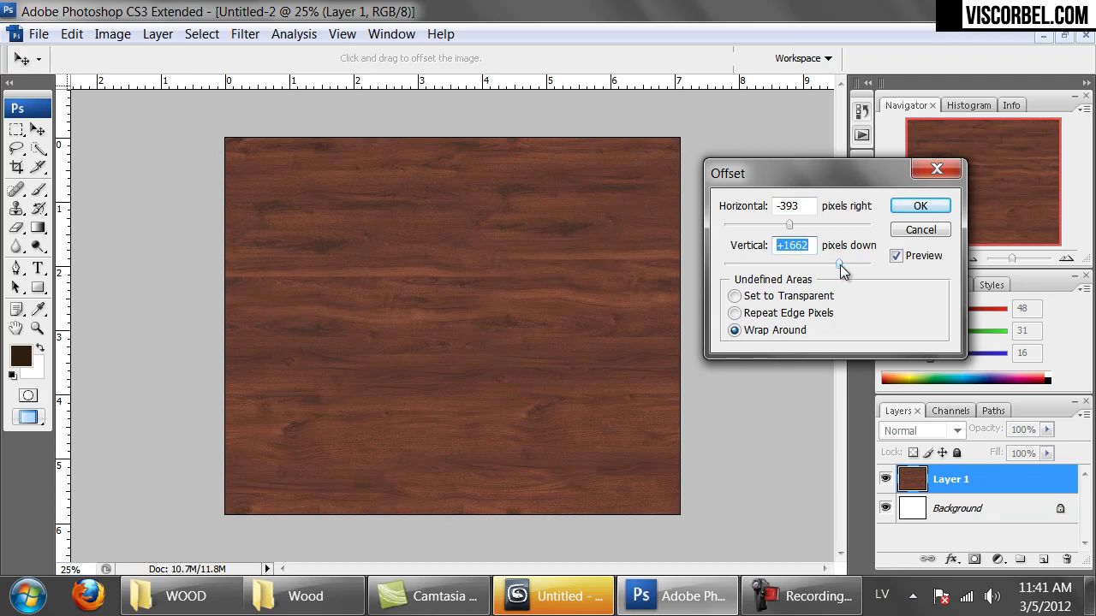
pyautogui.moveTo(740, 265); pyautogui.dragTo(762, 265)
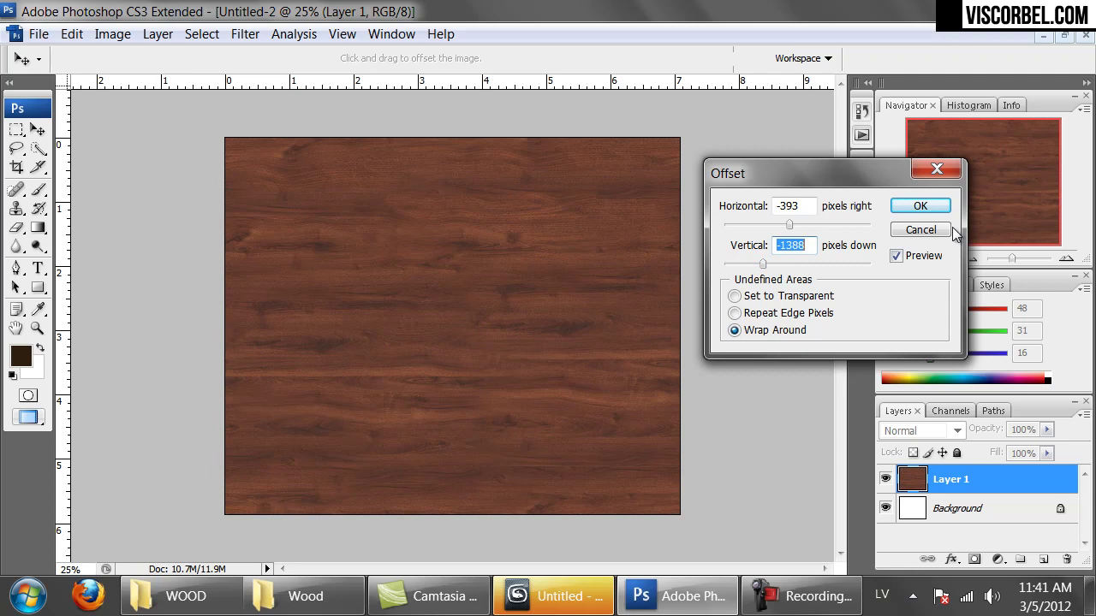
pyautogui.click(920, 207)
# Save the texture as a PNG named Mahogany_natural in the wood textures folder inside the Desktop's MAT folder
pyautogui.press('s')
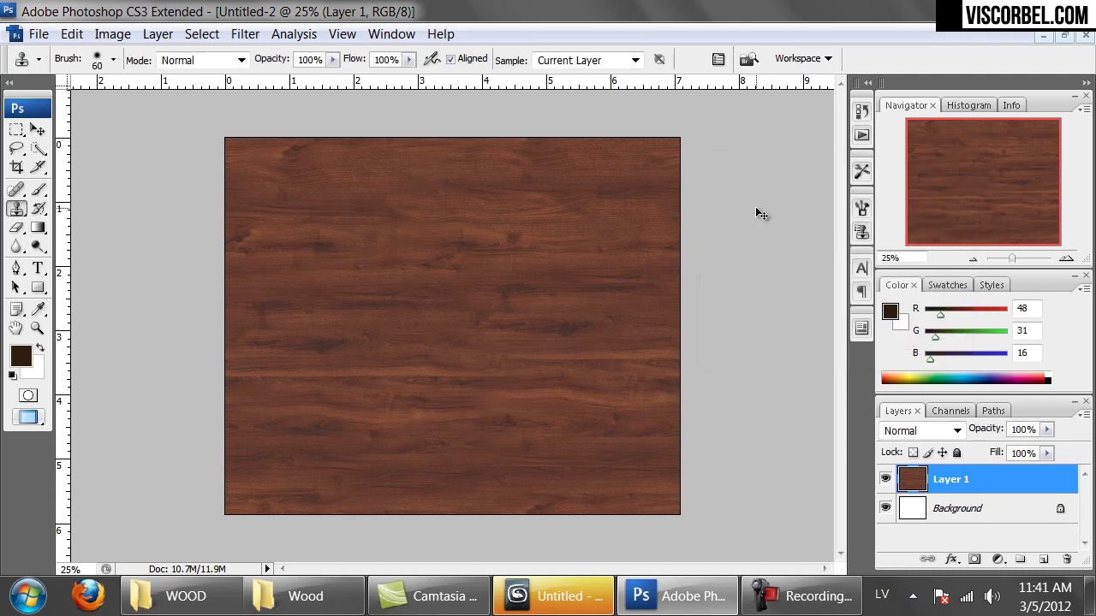
pyautogui.hotkey('ctrl', 's')
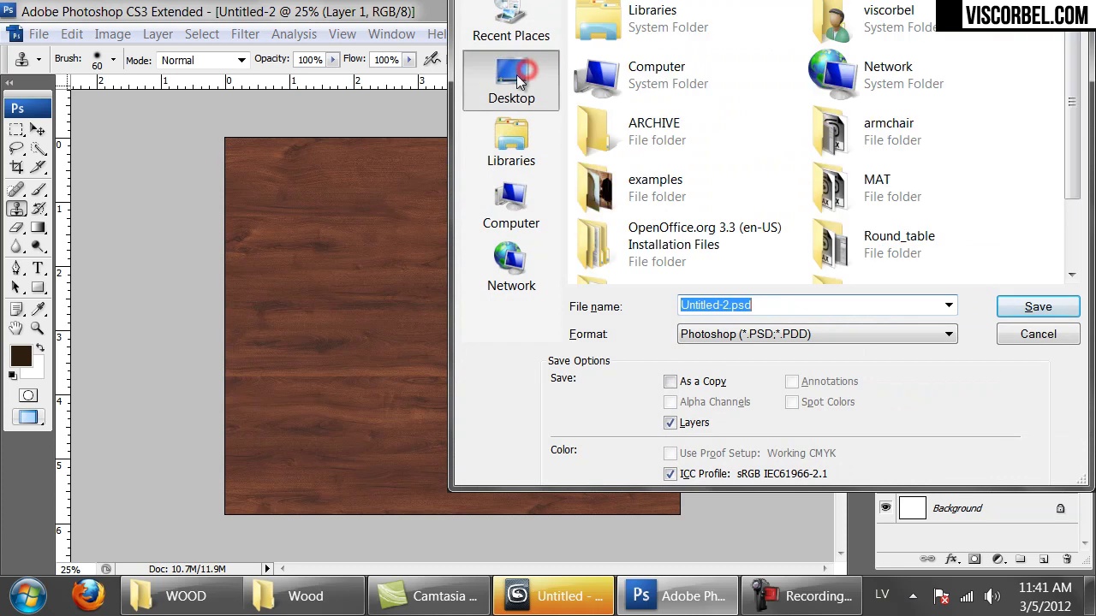
pyautogui.scroll(-1, 999, 157)
pyautogui.click(820, 124)
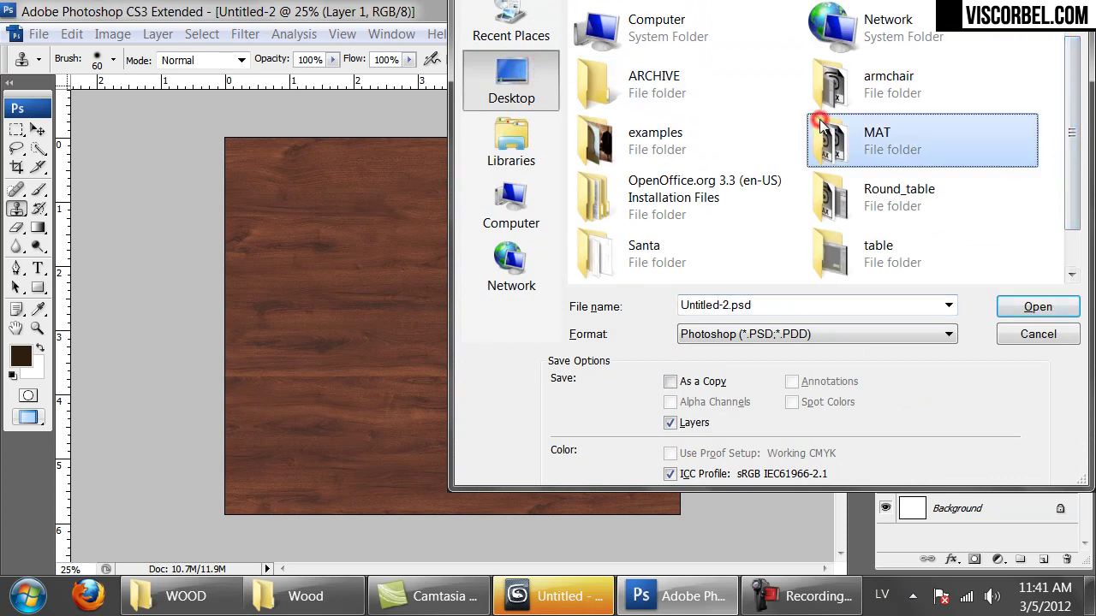
pyautogui.doubleClick(820, 124)
pyautogui.doubleClick(626, 66)
pyautogui.doubleClick(605, 38)
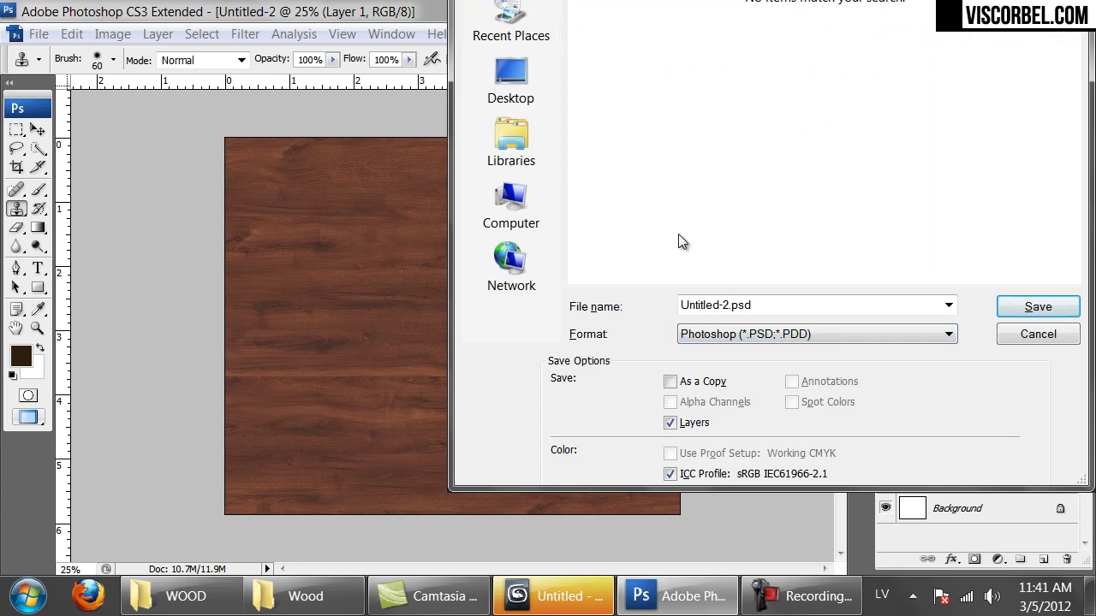
pyautogui.click(847, 334)
pyautogui.click(747, 539)
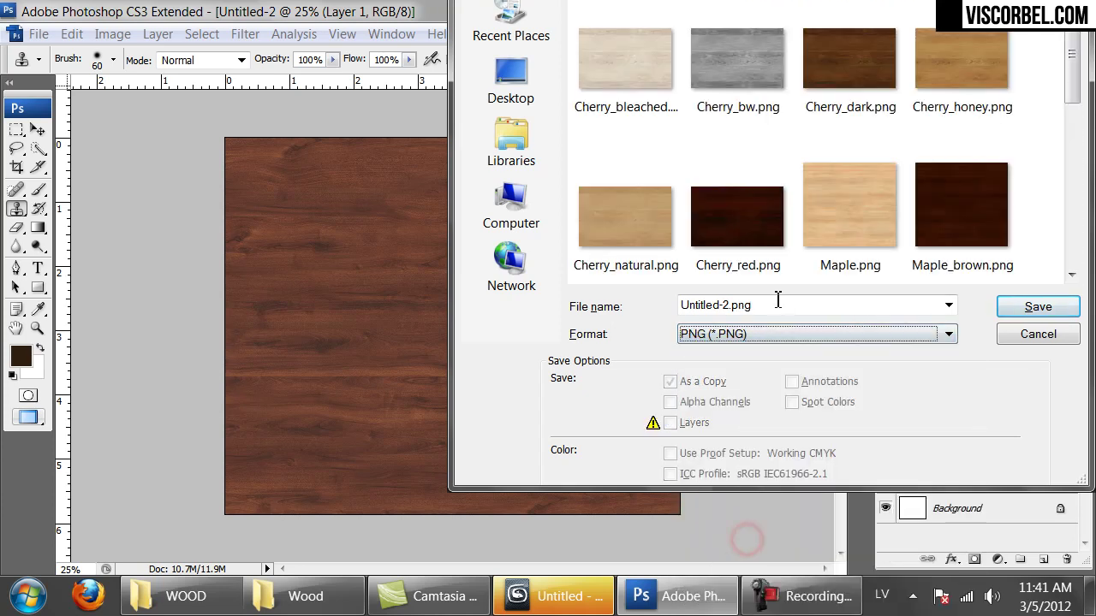
pyautogui.doubleClick(775, 310)
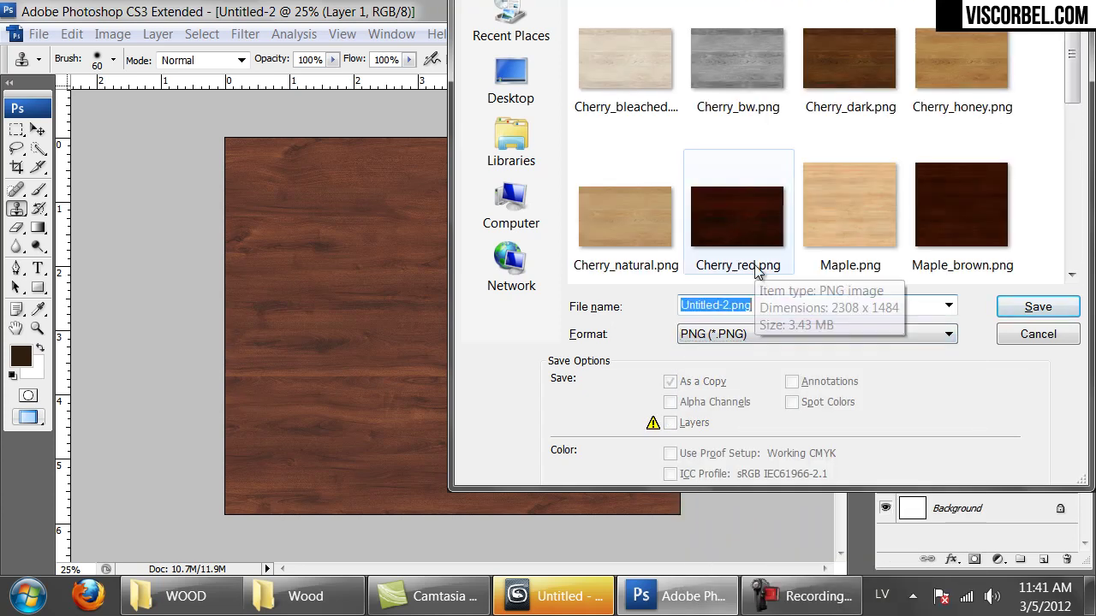
pyautogui.write('Mahogany_natural')
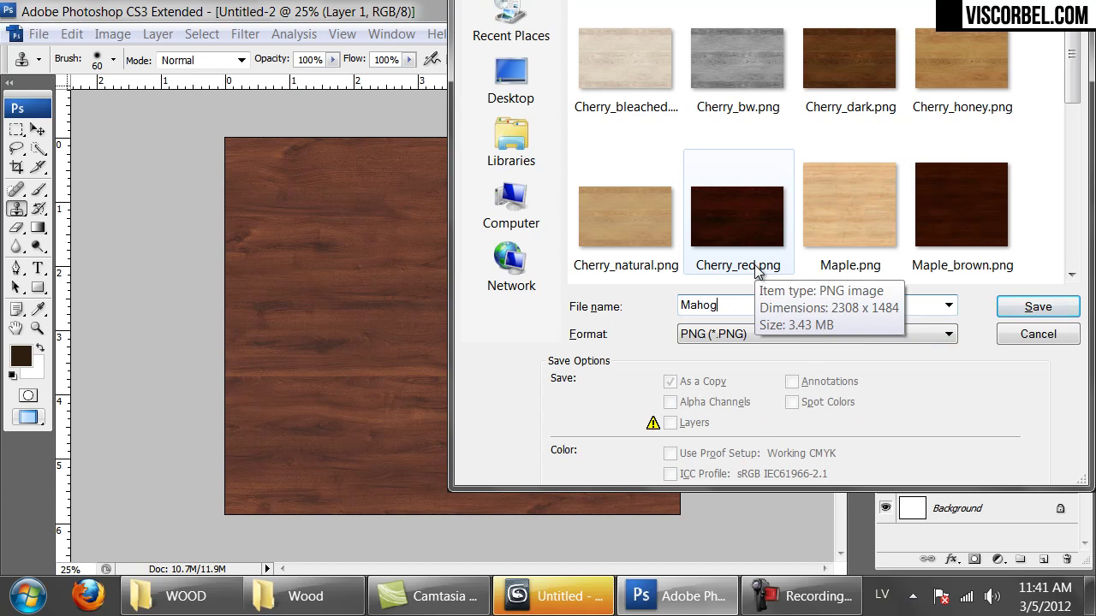
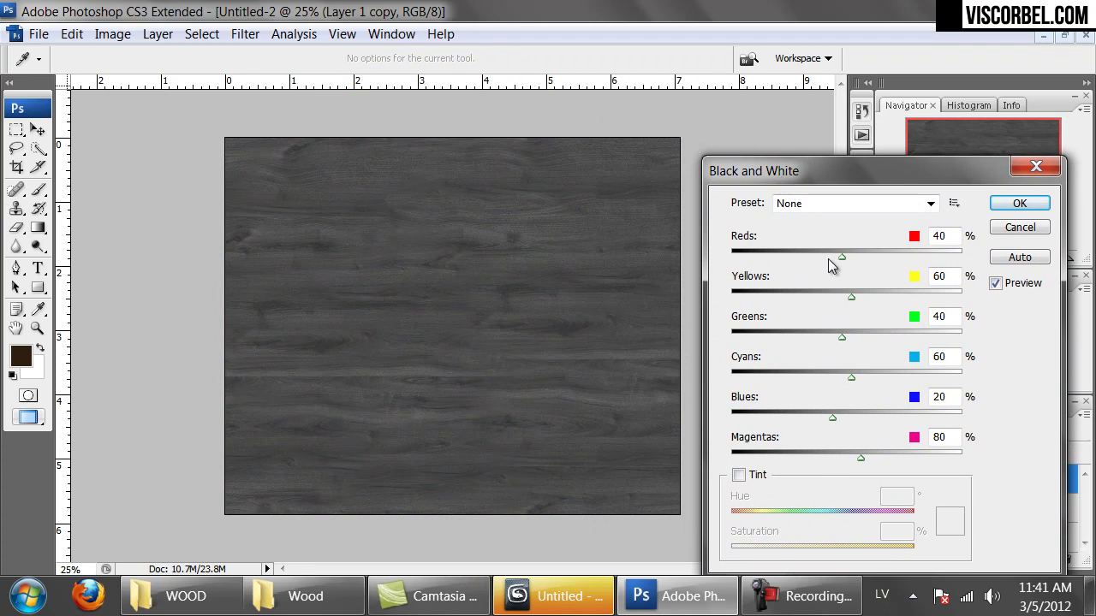
# Convert Layer 1 copy to black and white with Yellows at 300%, Greens at -22% and Reds raised to brighten the grain
pyautogui.moveTo(869, 297); pyautogui.dragTo(1014, 305)
pyautogui.moveTo(815, 247)
pyautogui.mouseDown()
pyautogui.moveTo(812, 260)
pyautogui.moveTo(795, 258)
pyautogui.moveTo(806, 259)
pyautogui.mouseUp()
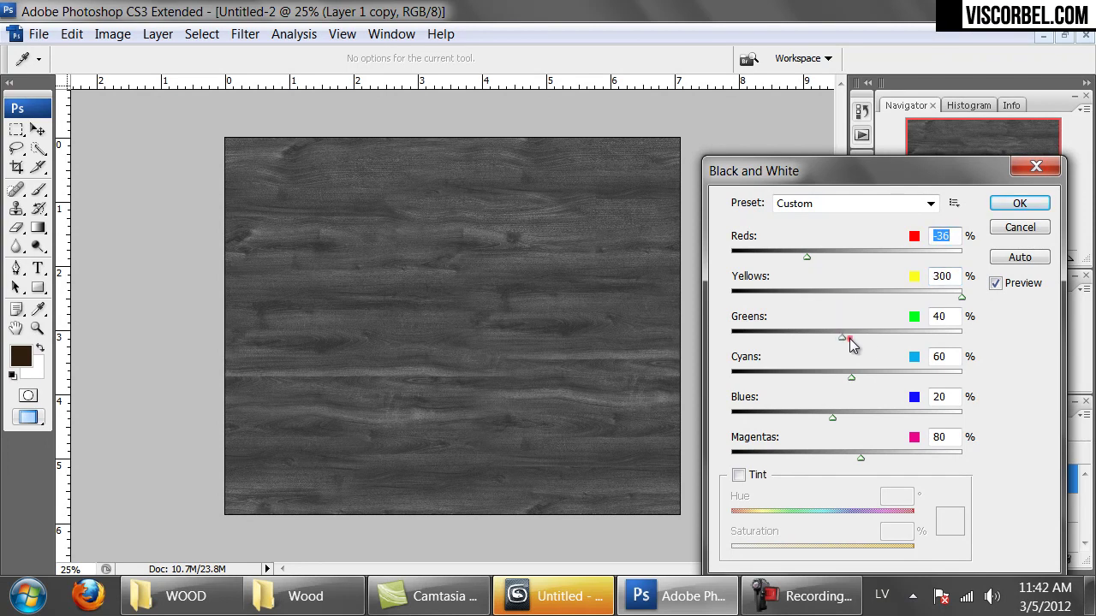
pyautogui.click(814, 338)
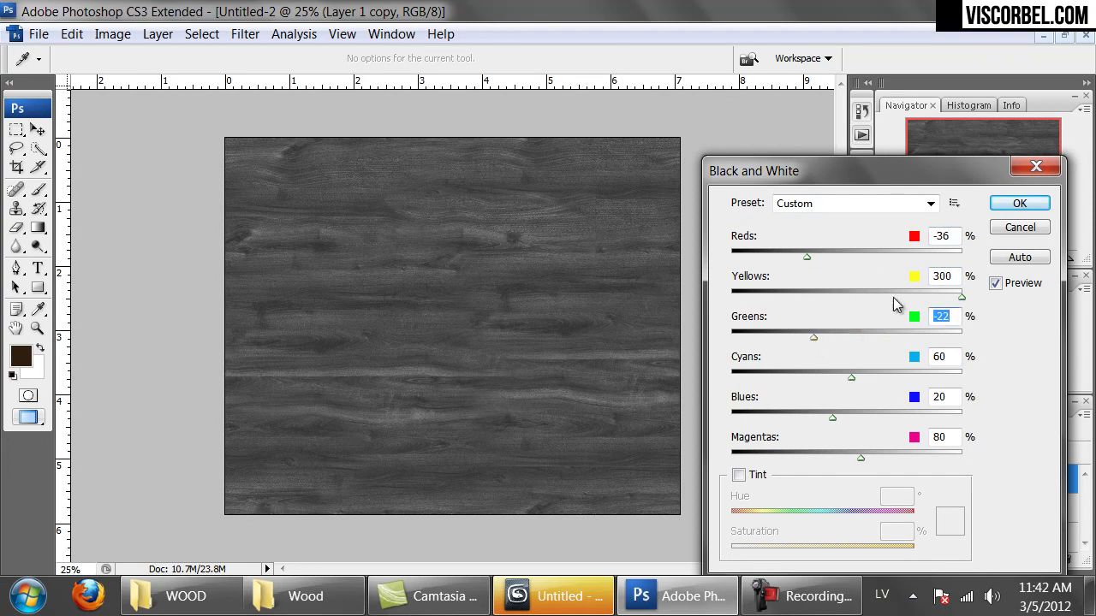
pyautogui.moveTo(804, 257); pyautogui.dragTo(847, 262)
pyautogui.click(1000, 205)
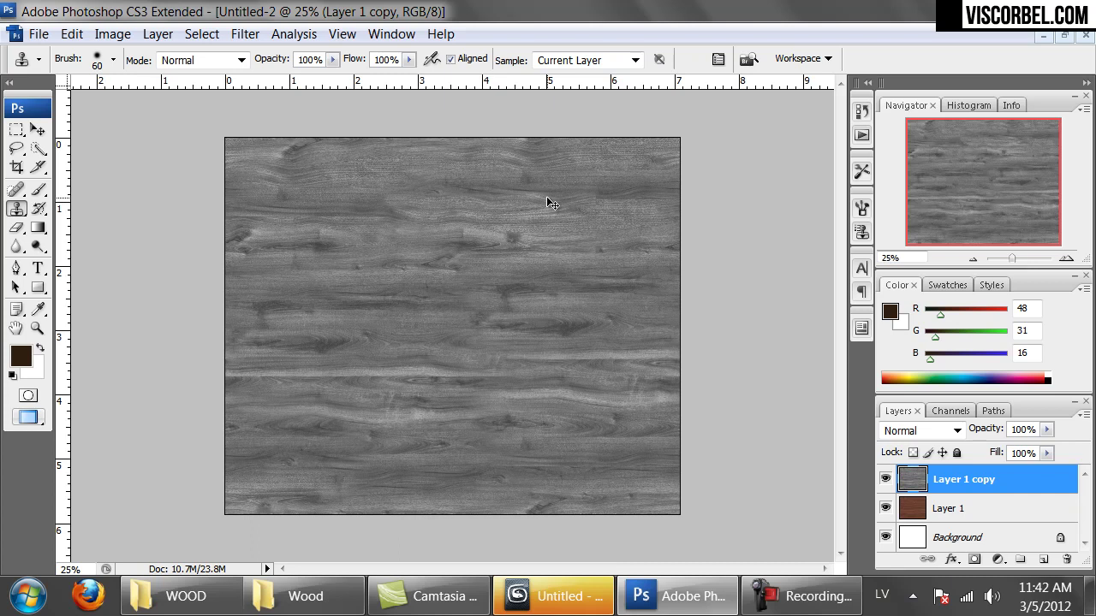
# Increase the contrast of Layer 1 copy with an S-shaped RGB curve, setting its upper point to input 150, output 205
pyautogui.click(112, 34)
pyautogui.click(141, 86)
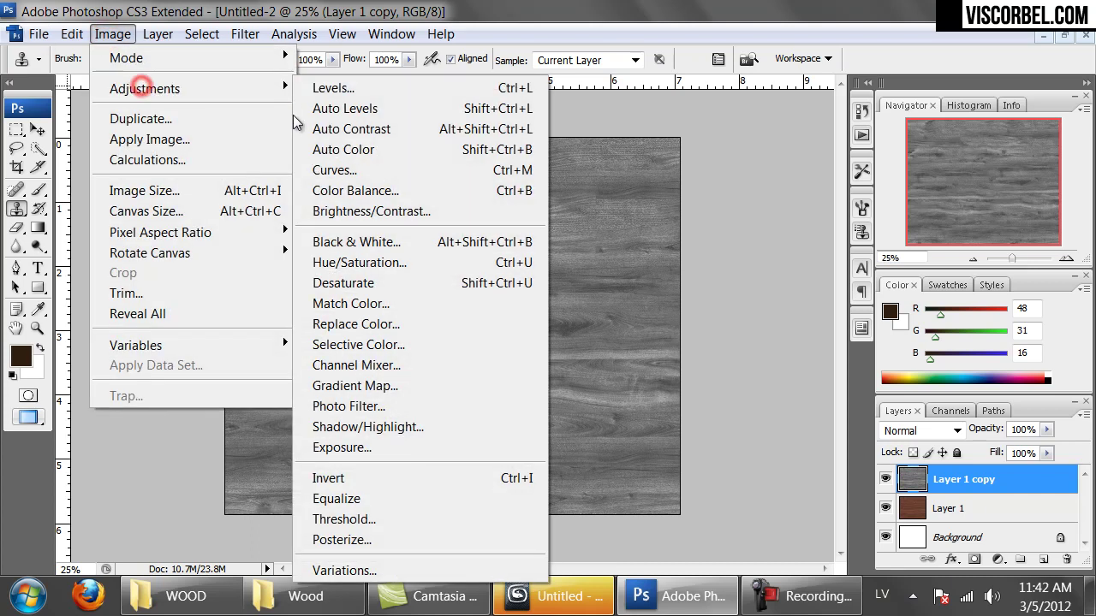
pyautogui.click(334, 169)
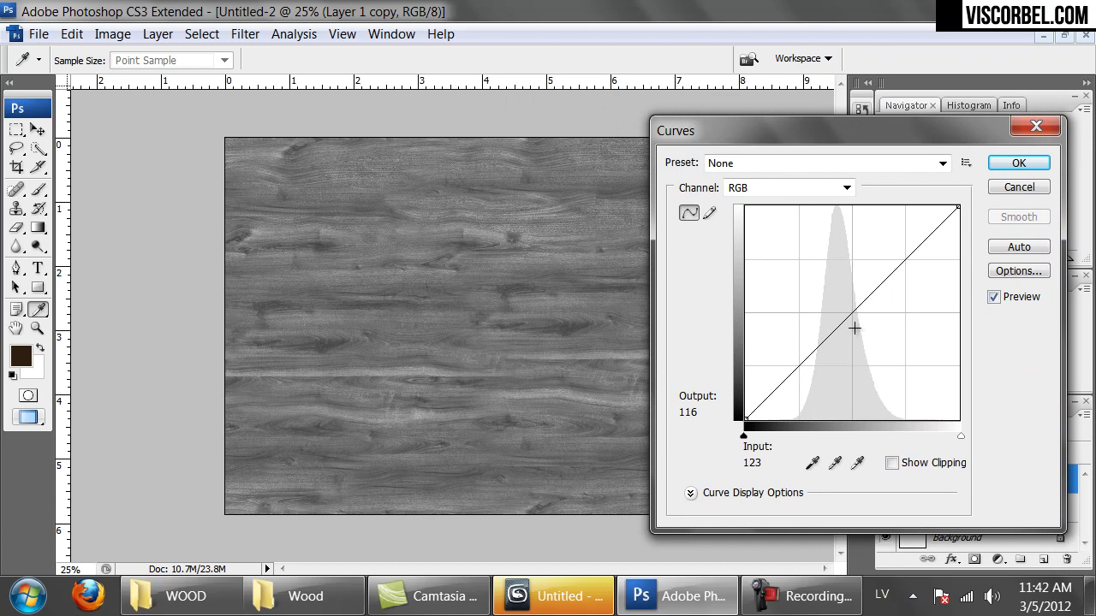
pyautogui.moveTo(847, 322); pyautogui.dragTo(848, 340)
pyautogui.moveTo(902, 279); pyautogui.dragTo(893, 253)
pyautogui.moveTo(852, 343); pyautogui.dragTo(794, 381)
pyautogui.moveTo(891, 251)
pyautogui.mouseDown()
pyautogui.moveTo(861, 243)
pyautogui.moveTo(873, 247)
pyautogui.mouseUp()
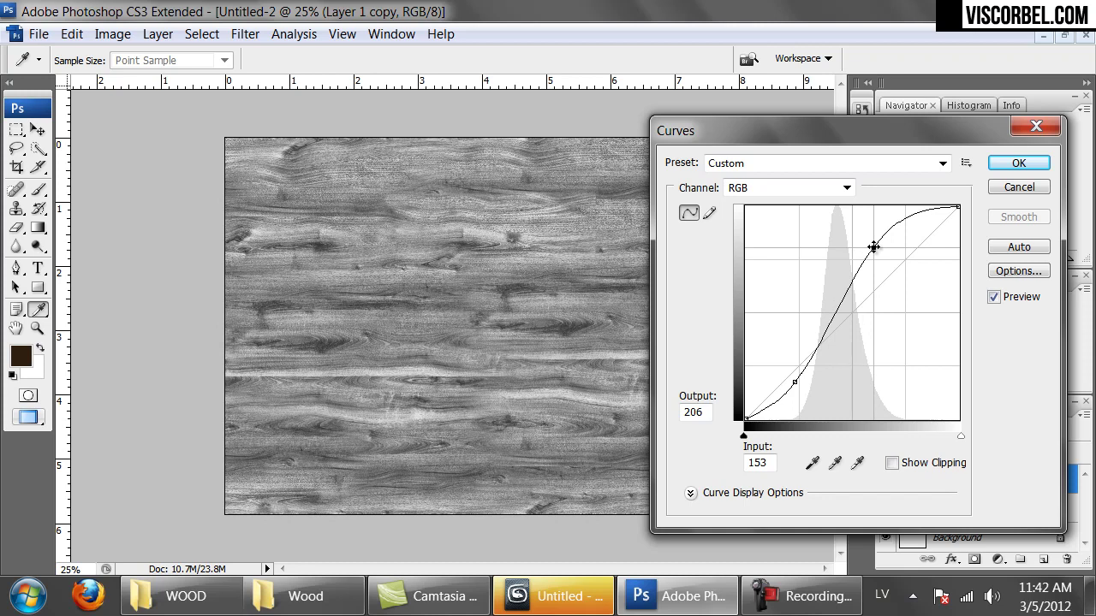
pyautogui.moveTo(873, 246); pyautogui.dragTo(871, 248)
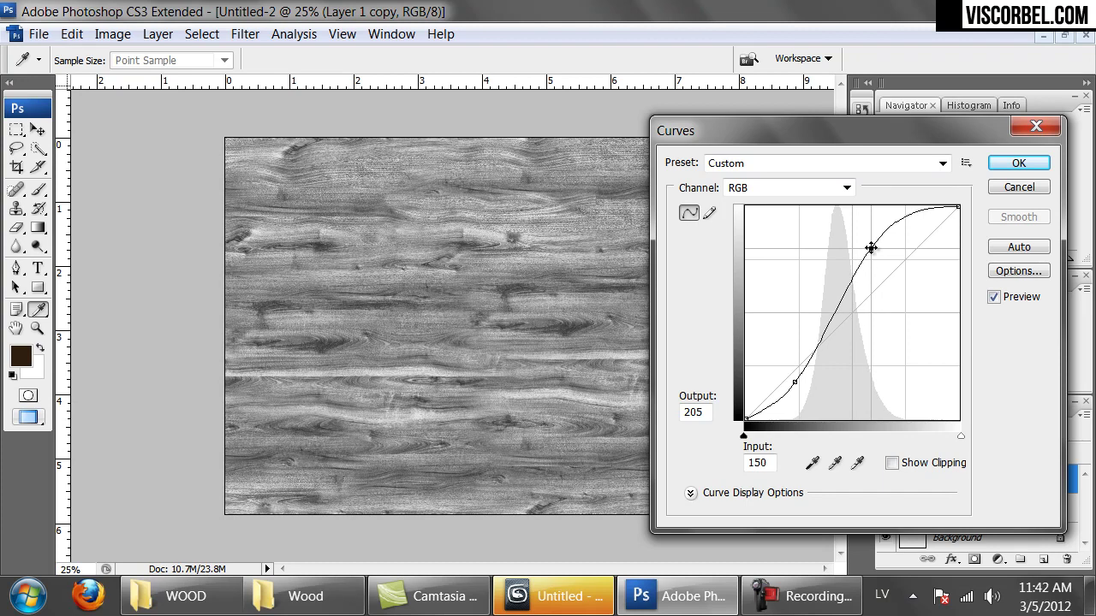
pyautogui.click(1019, 162)
# Save the black-and-white texture as a non-interlaced PNG named Mahogany_bw in the Wood folder
pyautogui.press('s')
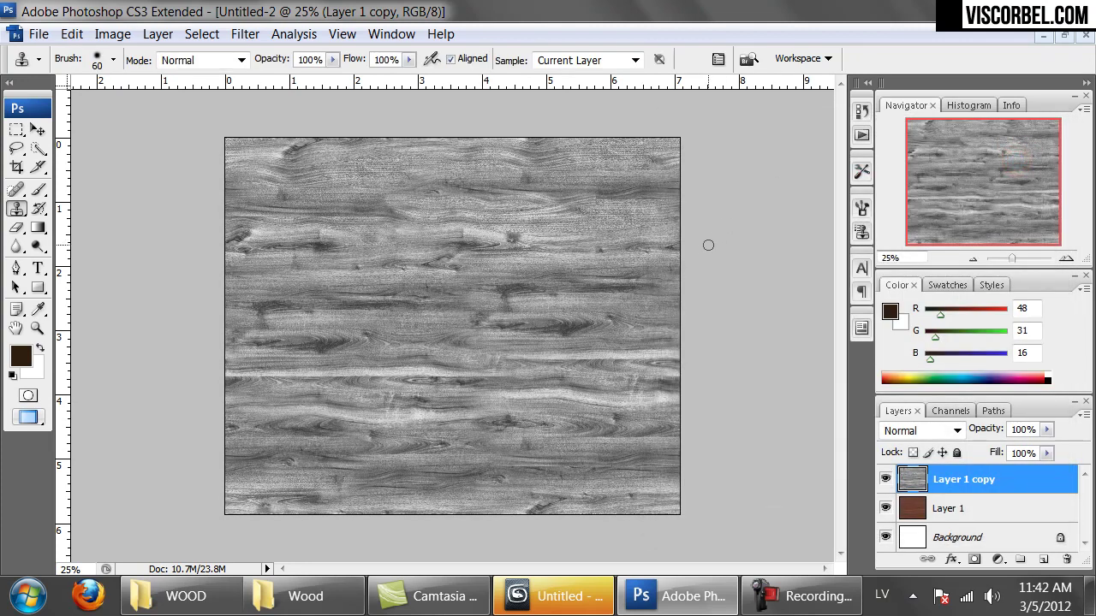
pyautogui.hotkey('ctrl', 'shift', 's')
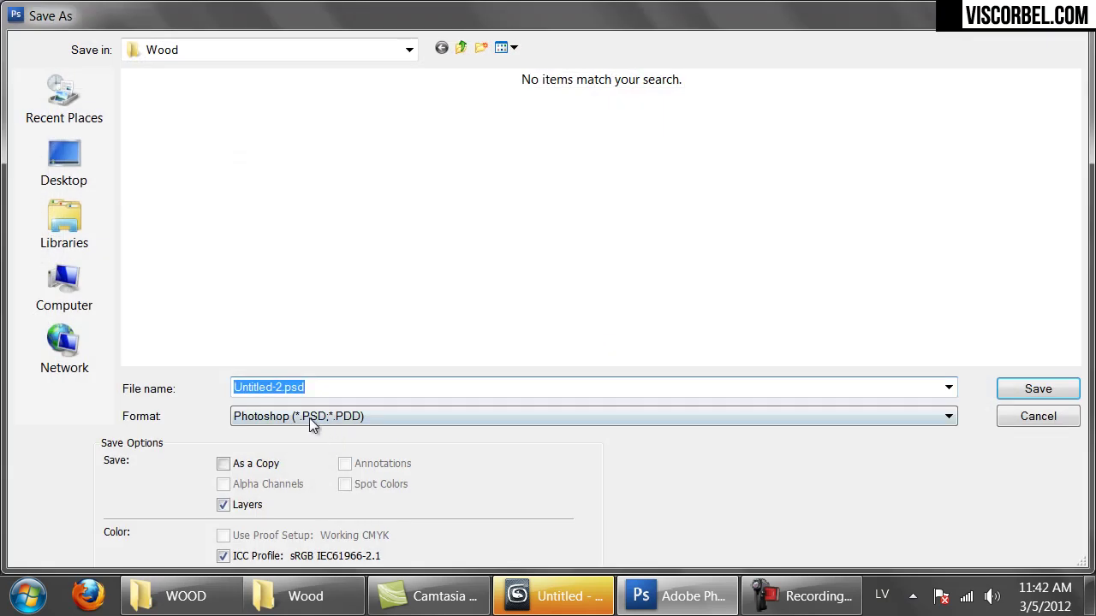
pyautogui.click(309, 417)
pyautogui.click(265, 343)
pyautogui.doubleClick(305, 389)
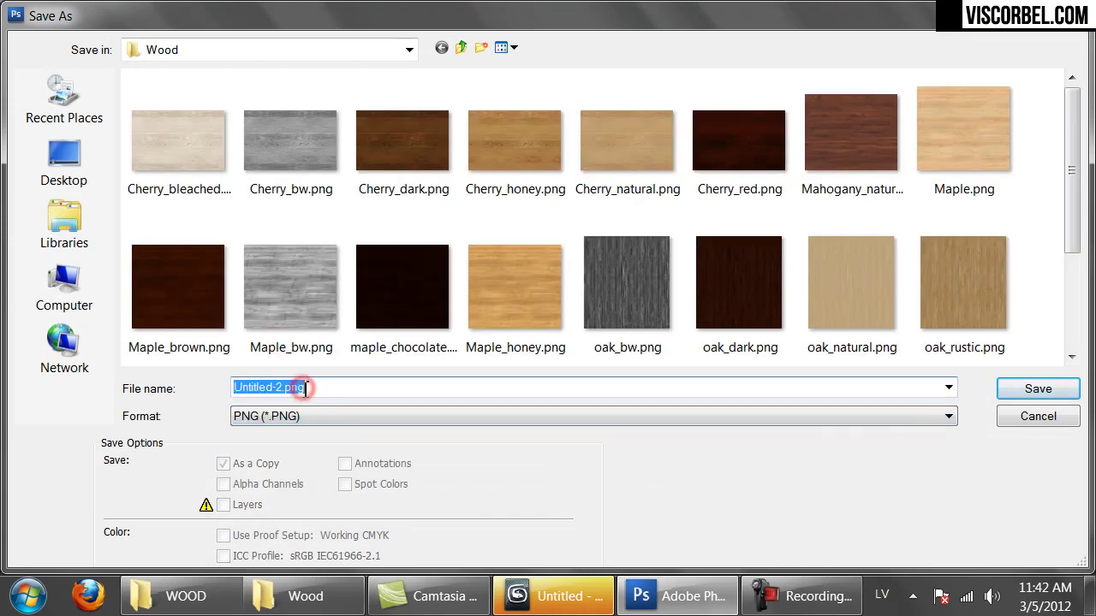
pyautogui.write('Mahogan')
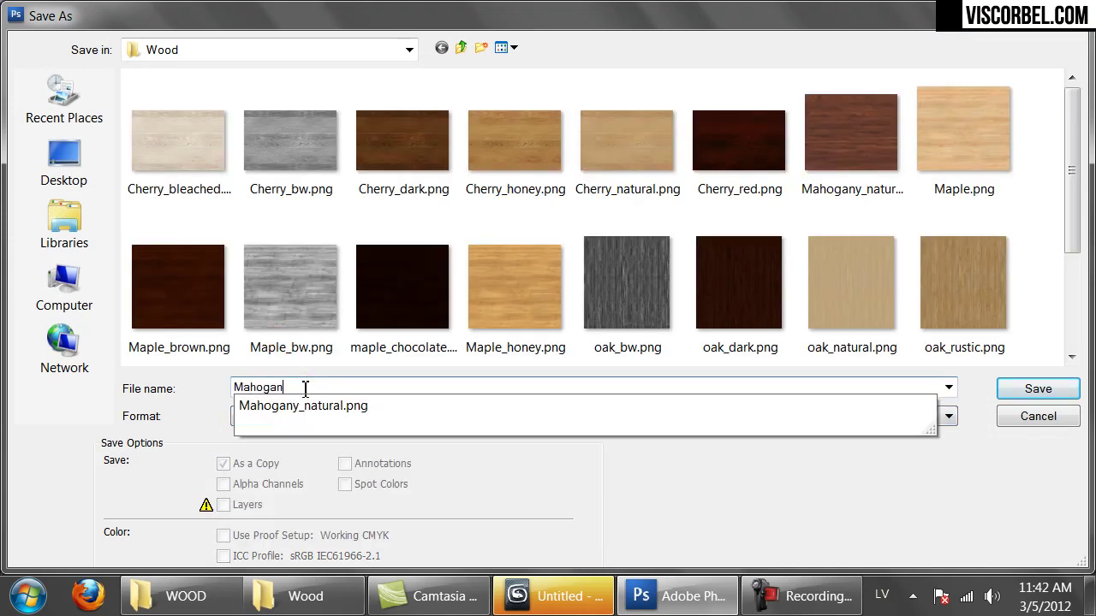
pyautogui.write('y_bw')
pyautogui.press('Return')
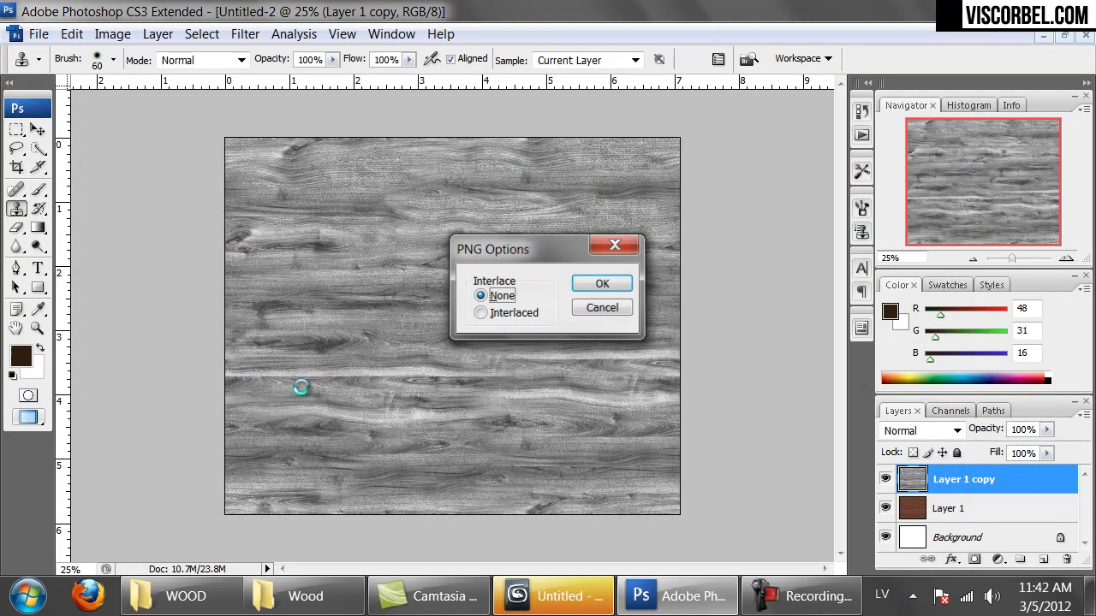
pyautogui.press('Return')
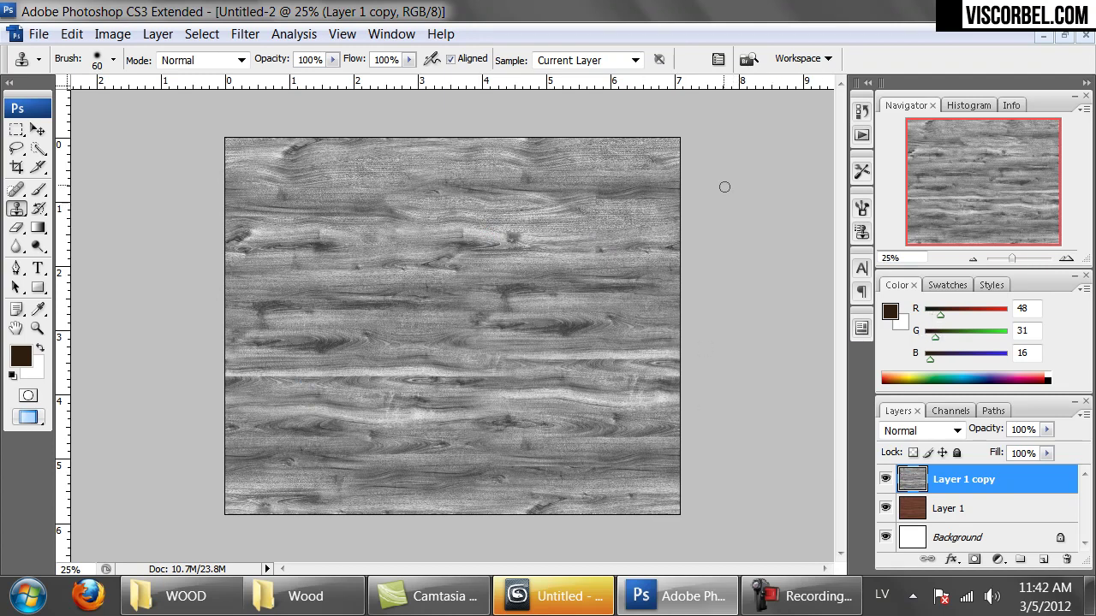
# Hide the black-and-white Layer 1 copy and duplicate the coloured Layer 1
pyautogui.click(878, 479)
pyautogui.click(942, 508)
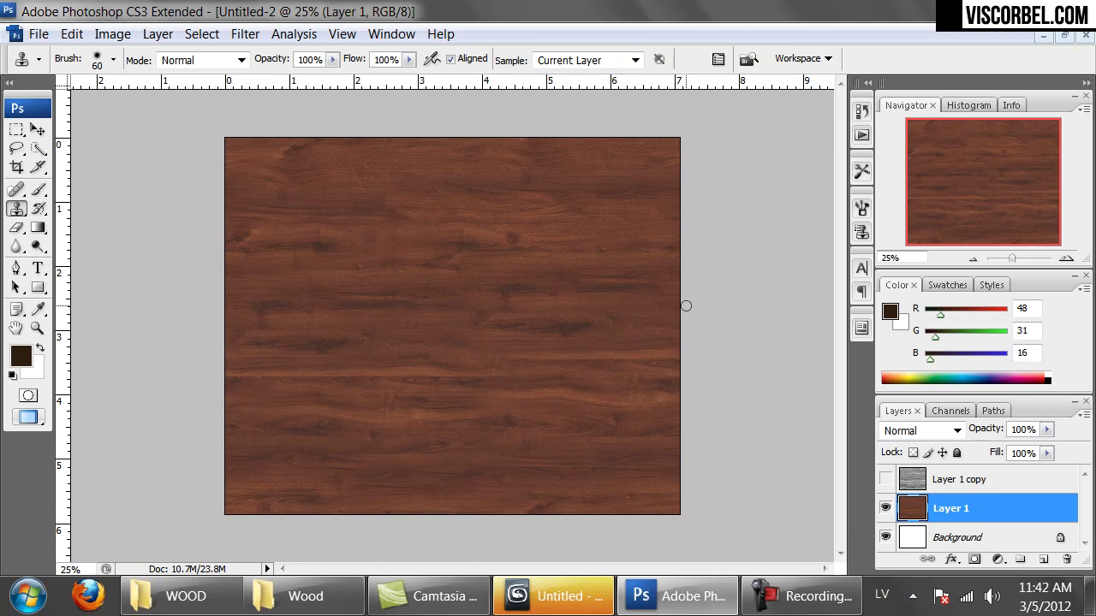
pyautogui.hotkey('ctrl', 'j')
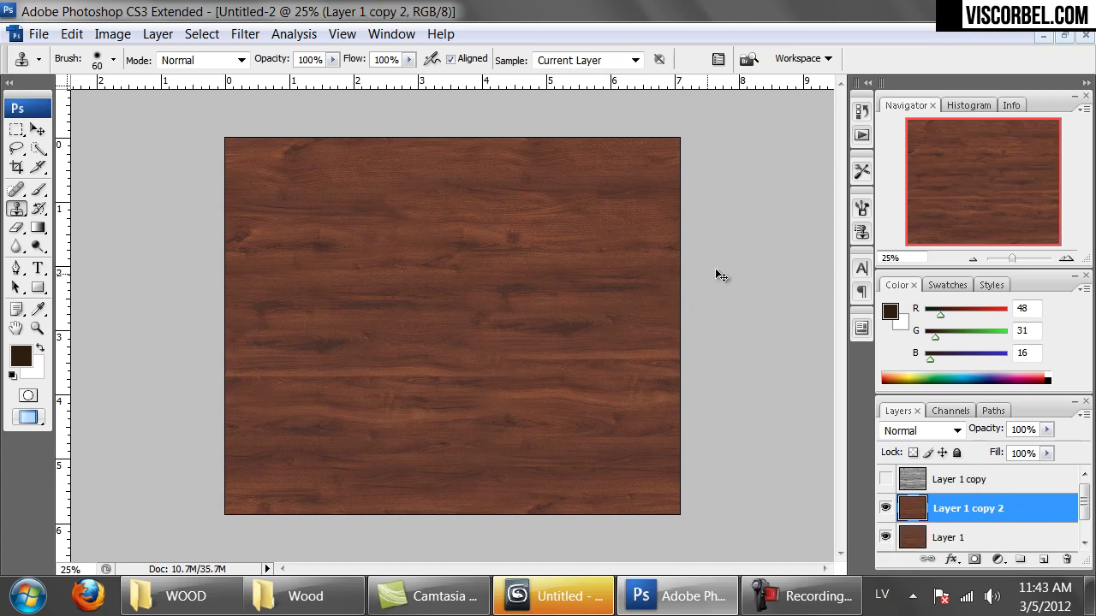
# Darken the midtones of Layer 1 copy 2 with an RGB curve, adding an upper point at input 179, output 183
pyautogui.click(74, 34)
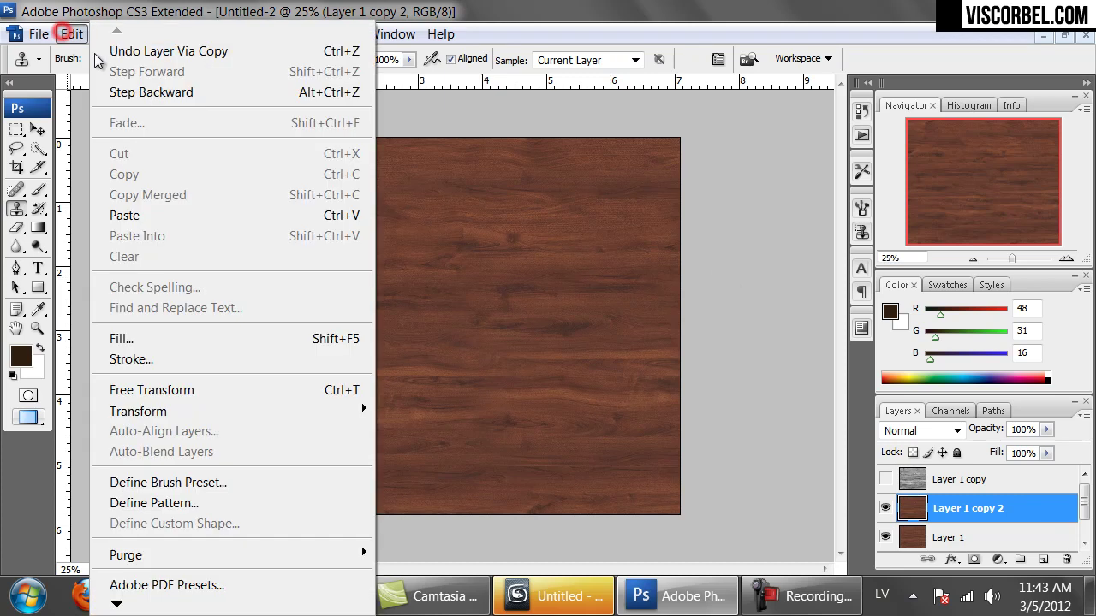
pyautogui.click(75, 32)
pyautogui.click(73, 34)
pyautogui.click(106, 34)
pyautogui.click(113, 34)
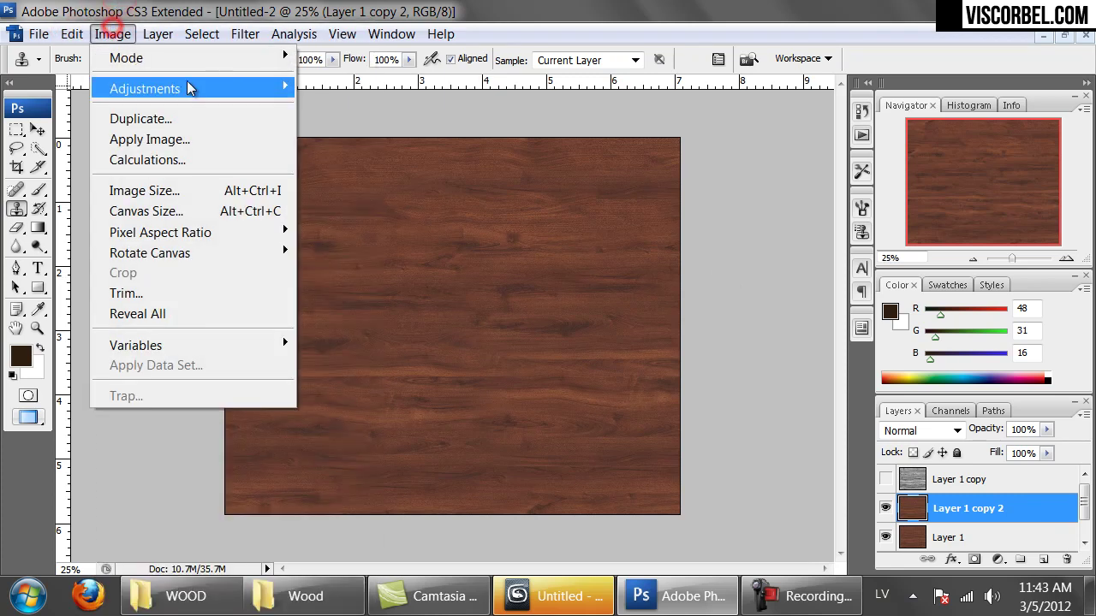
pyautogui.moveTo(263, 89)
pyautogui.click(360, 175)
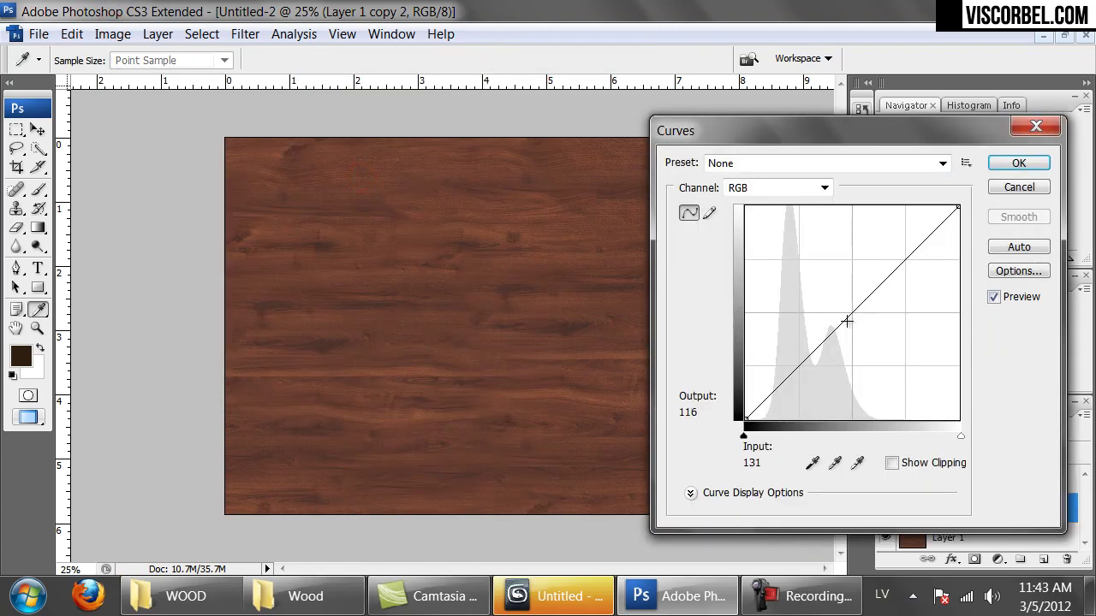
pyautogui.moveTo(845, 321); pyautogui.dragTo(844, 341)
pyautogui.moveTo(897, 273); pyautogui.dragTo(894, 267)
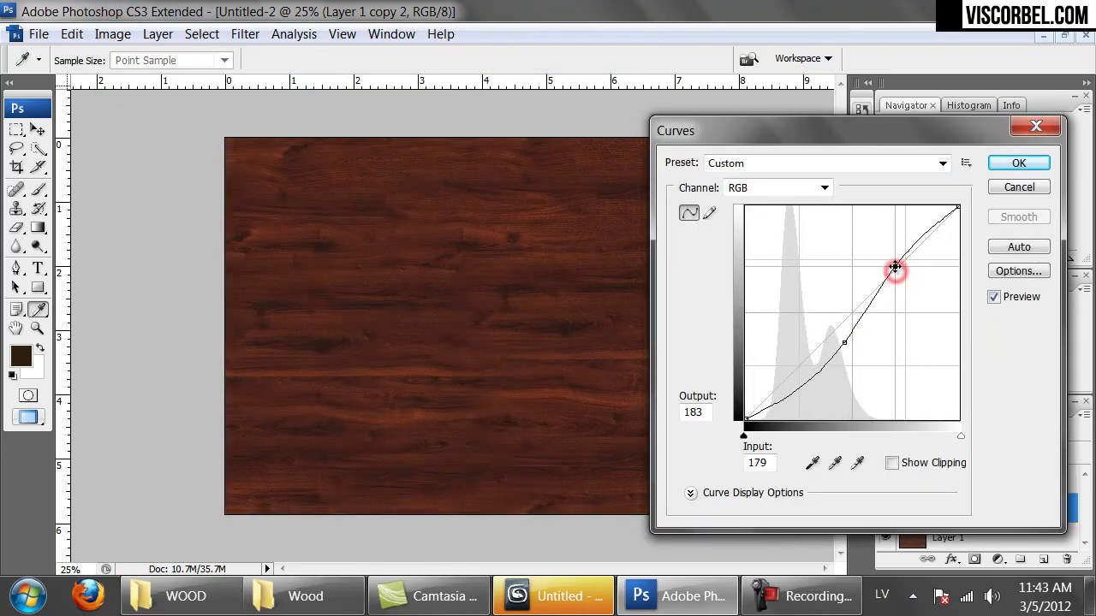
pyautogui.click(1027, 163)
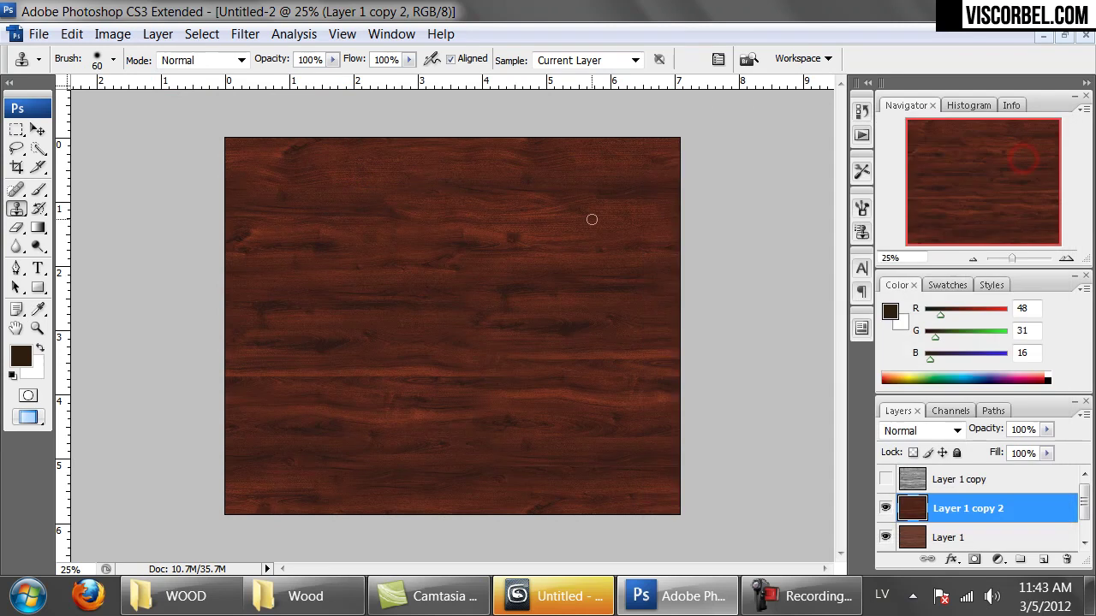
# Shift Layer 1 copy 2 to Hue +7 and Saturation -11, and compare it with the original layer below
pyautogui.hotkey('ctrl', 'u')
pyautogui.moveTo(1060, 272); pyautogui.dragTo(704, 193)
pyautogui.moveTo(805, 275); pyautogui.dragTo(791, 318)
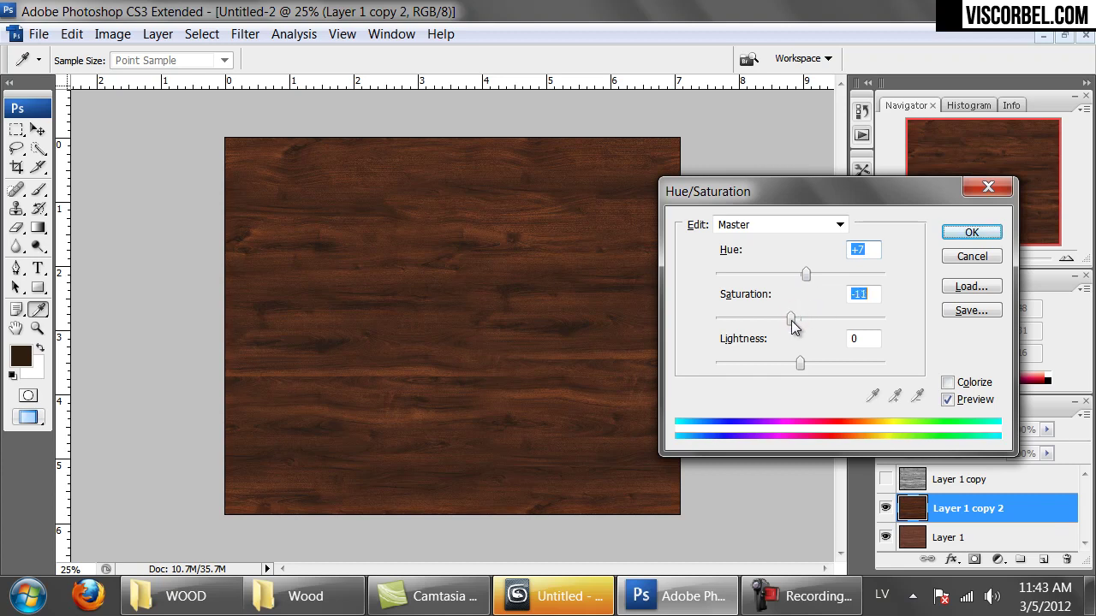
pyautogui.click(970, 232)
pyautogui.press('s')
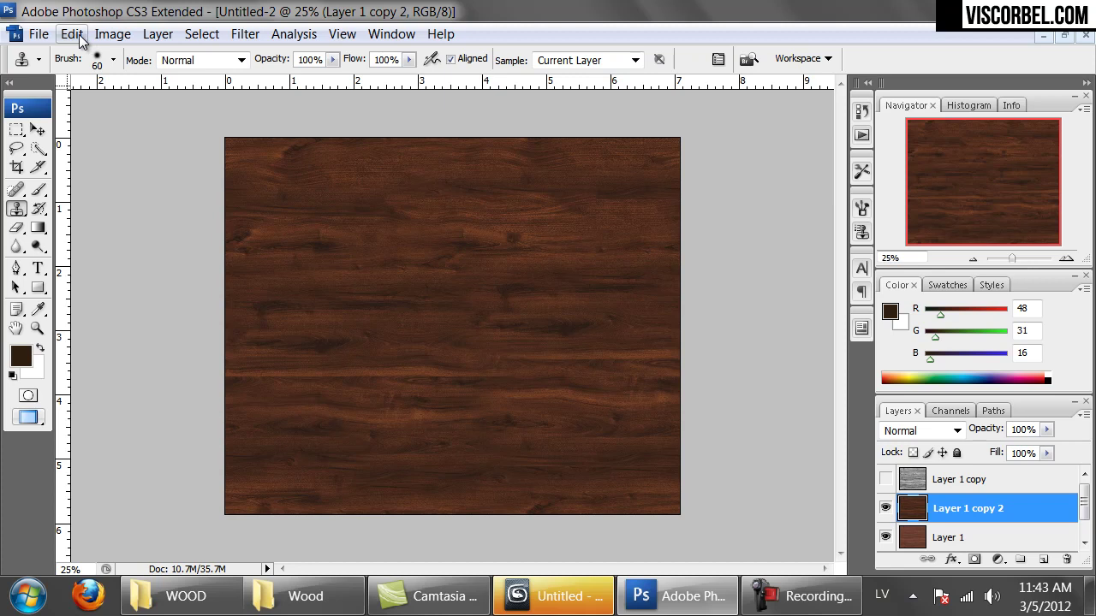
pyautogui.click(883, 511)
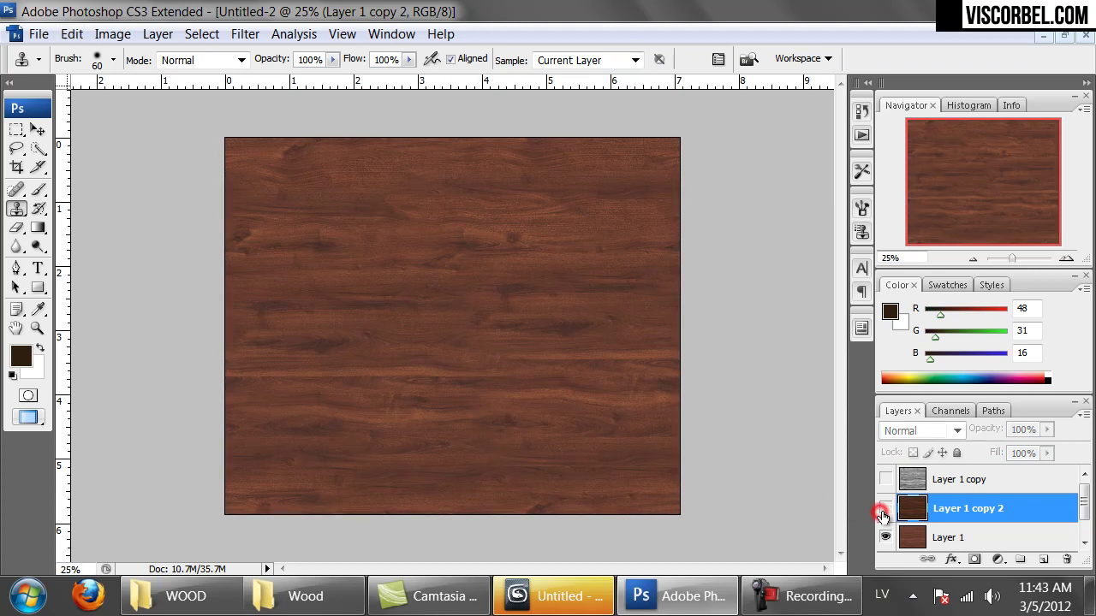
pyautogui.click(883, 511)
pyautogui.click(883, 511)
pyautogui.click(883, 511)
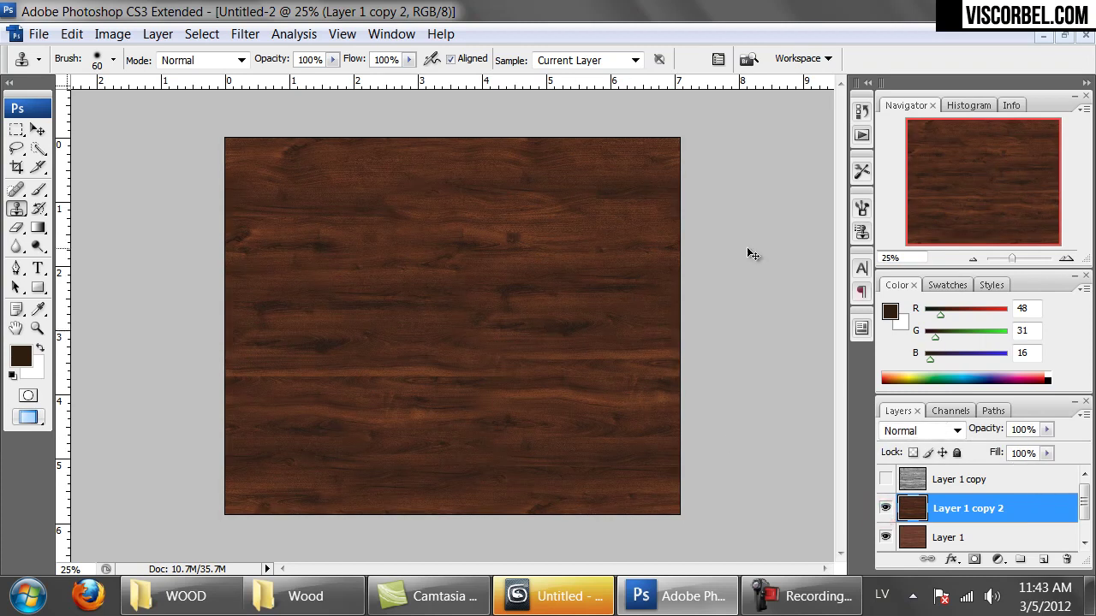
# Duplicate Layer 1 copy 2 and darken the duplicate with a curve point at input 130, output 95, comparing it with the layer below
pyautogui.hotkey('ctrl', 'j')
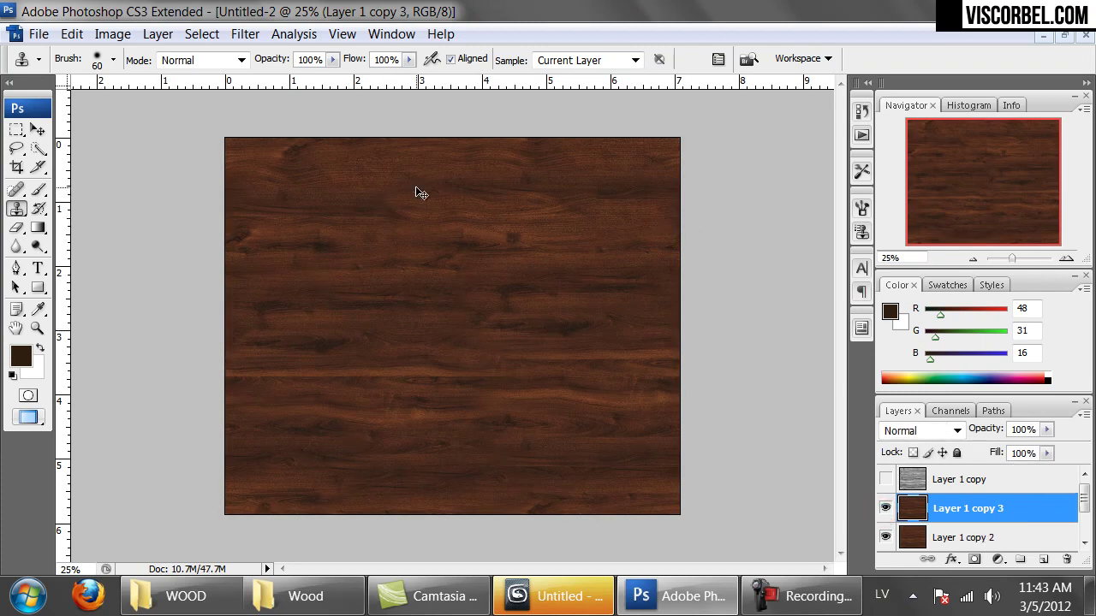
pyautogui.click(98, 38)
pyautogui.click(165, 78)
pyautogui.click(358, 171)
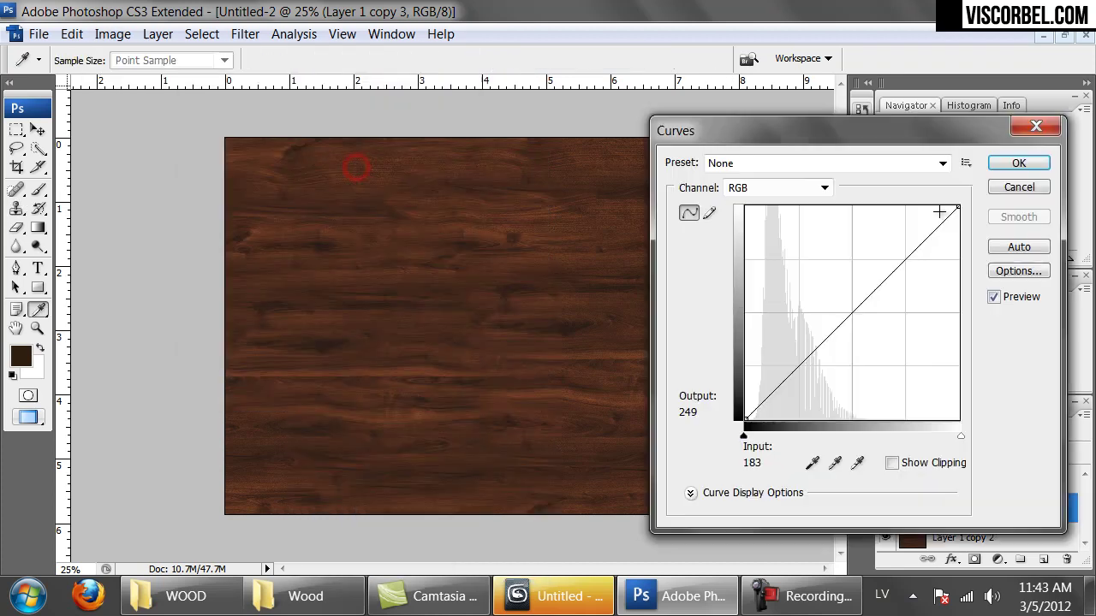
pyautogui.moveTo(859, 308); pyautogui.dragTo(854, 339)
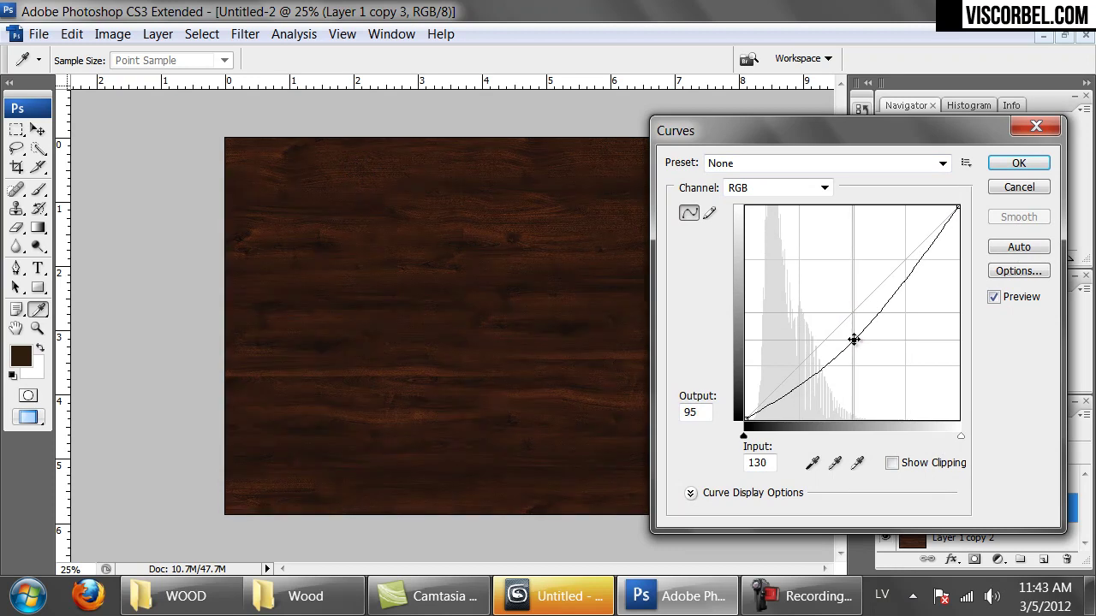
pyautogui.click(1018, 163)
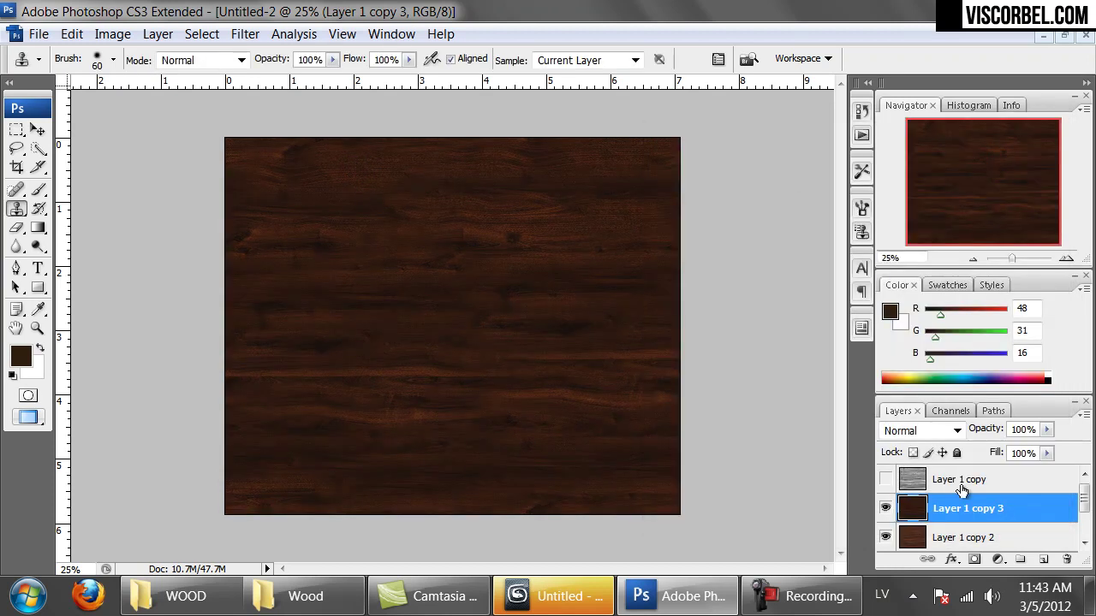
pyautogui.click(885, 507)
pyautogui.click(884, 506)
# Duplicate the darkest wood layer, Layer 1 copy 3, twice
pyautogui.hotkey('ctrl', 'j')
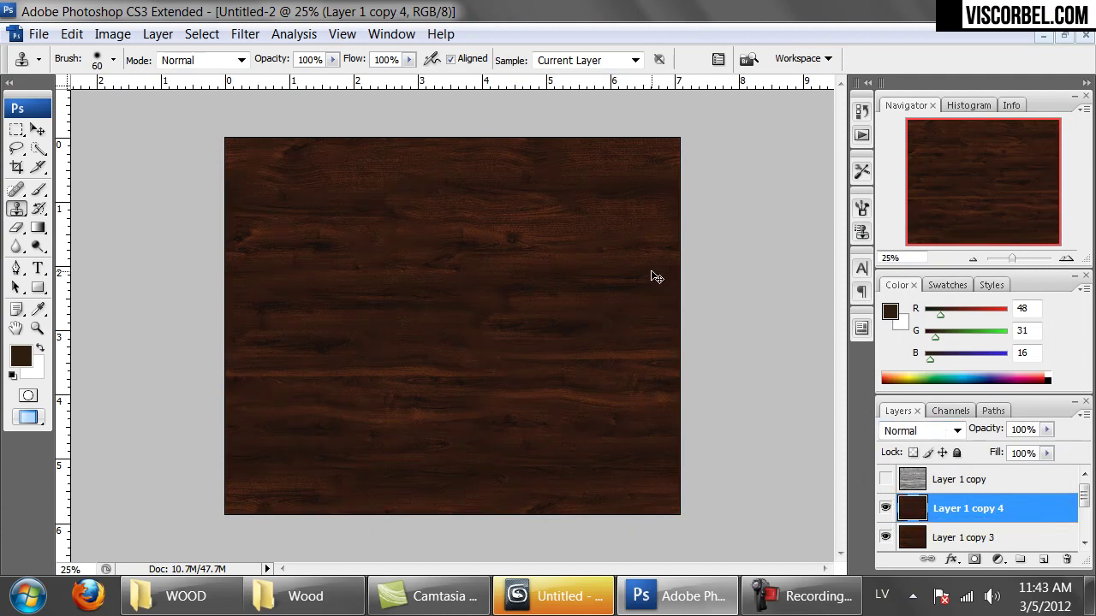
pyautogui.rightClick(939, 512)
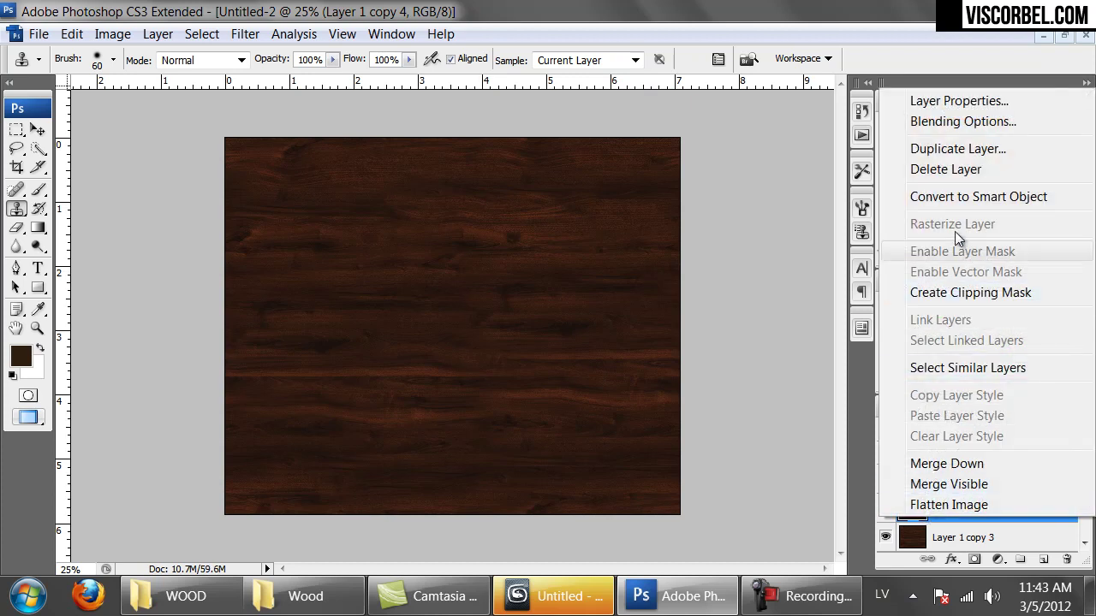
pyautogui.click(951, 148)
pyautogui.click(693, 177)
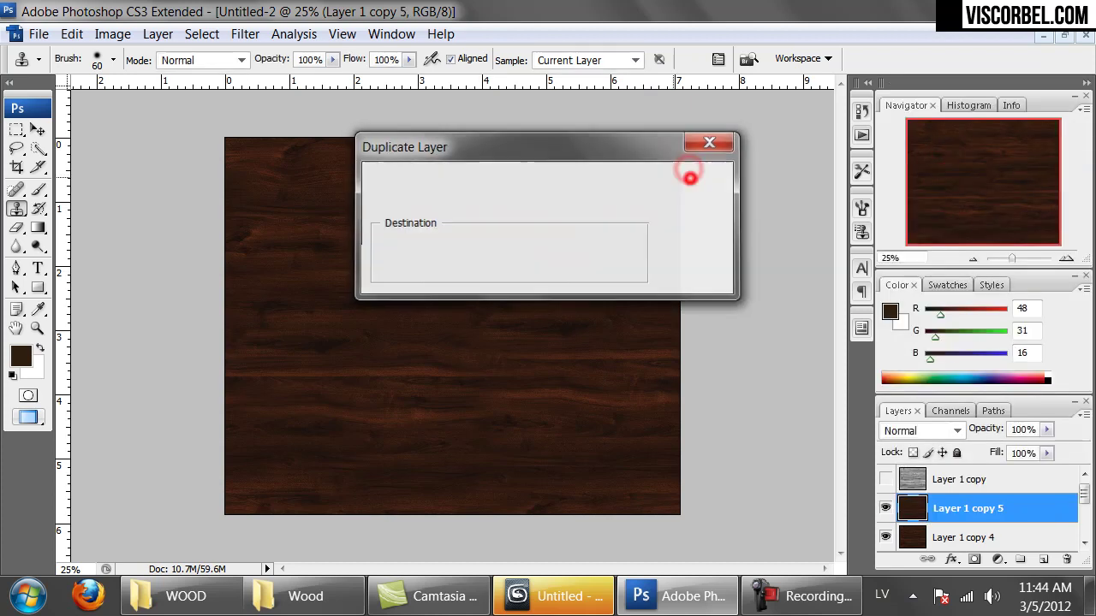
# Set the foreground colour to a light orange tan, RGB 223, 166, 93
pyautogui.click(21, 363)
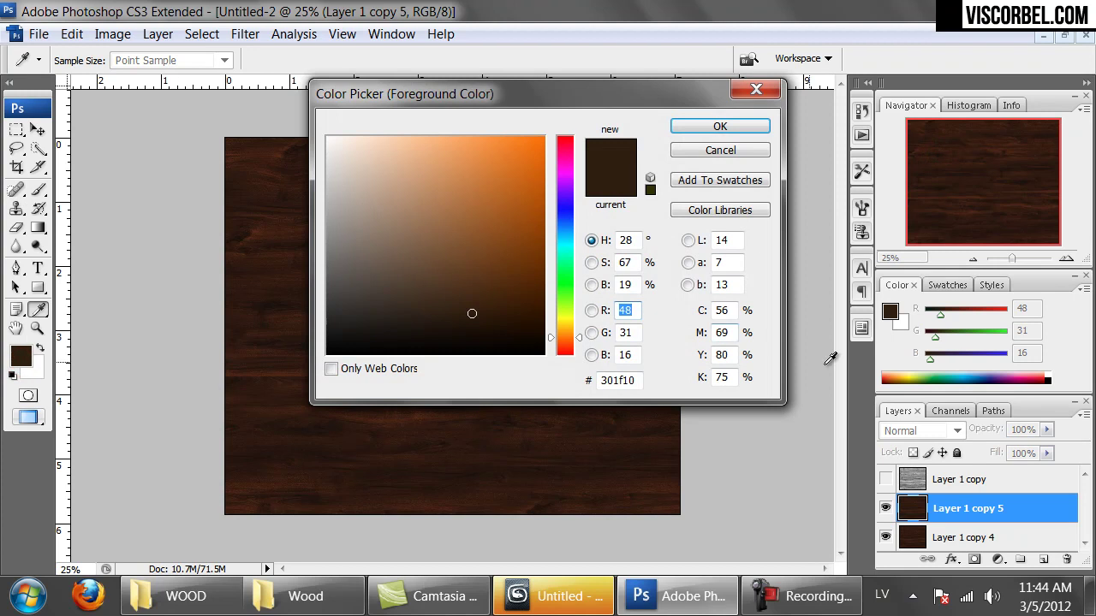
pyautogui.moveTo(479, 210)
pyautogui.mouseDown()
pyautogui.moveTo(444, 171)
pyautogui.moveTo(470, 159)
pyautogui.mouseUp()
pyautogui.moveTo(575, 335)
pyautogui.mouseDown()
pyautogui.moveTo(577, 353)
pyautogui.moveTo(576, 311)
pyautogui.moveTo(578, 371)
pyautogui.moveTo(571, 340)
pyautogui.mouseUp()
pyautogui.moveTo(430, 187); pyautogui.dragTo(453, 163)
pyautogui.click(703, 129)
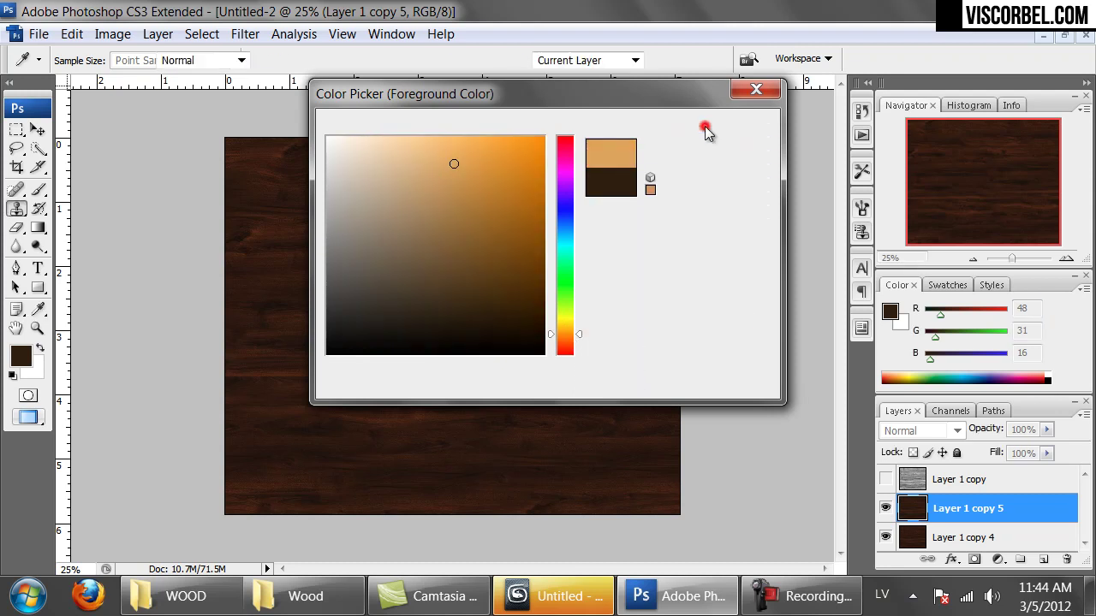
# Add a new layer above Layer 1 copy 5 and fill it with the tan foreground colour
pyautogui.click(1042, 560)
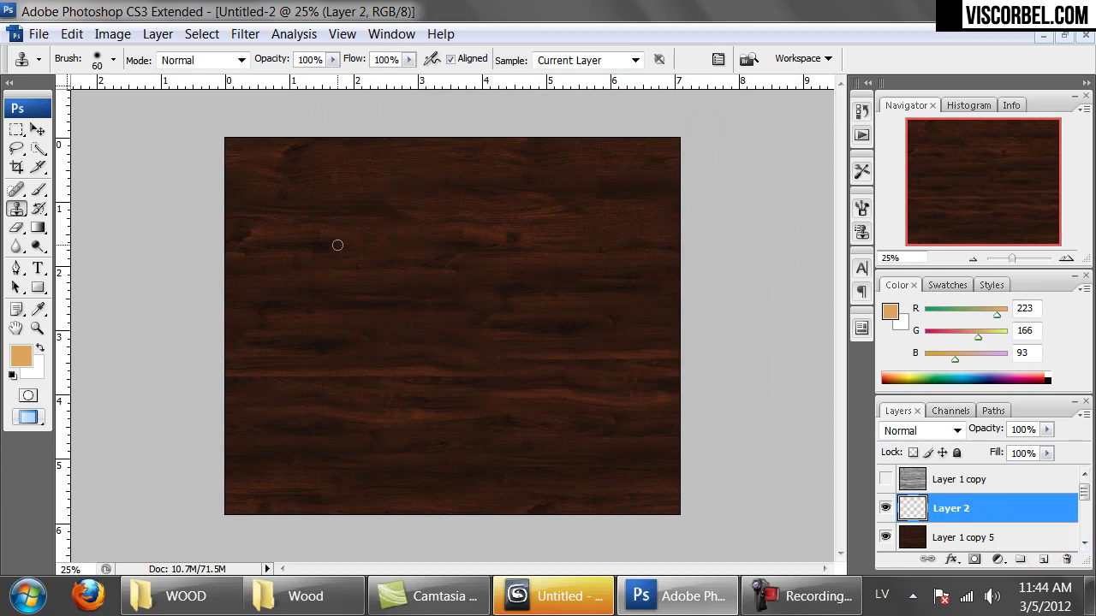
pyautogui.moveTo(37, 228); pyautogui.dragTo(73, 245)
pyautogui.click(443, 253)
# Set the tan layer's blending mode to Soft Light after trying other modes, and compare the wood with and without the tint
pyautogui.click(950, 432)
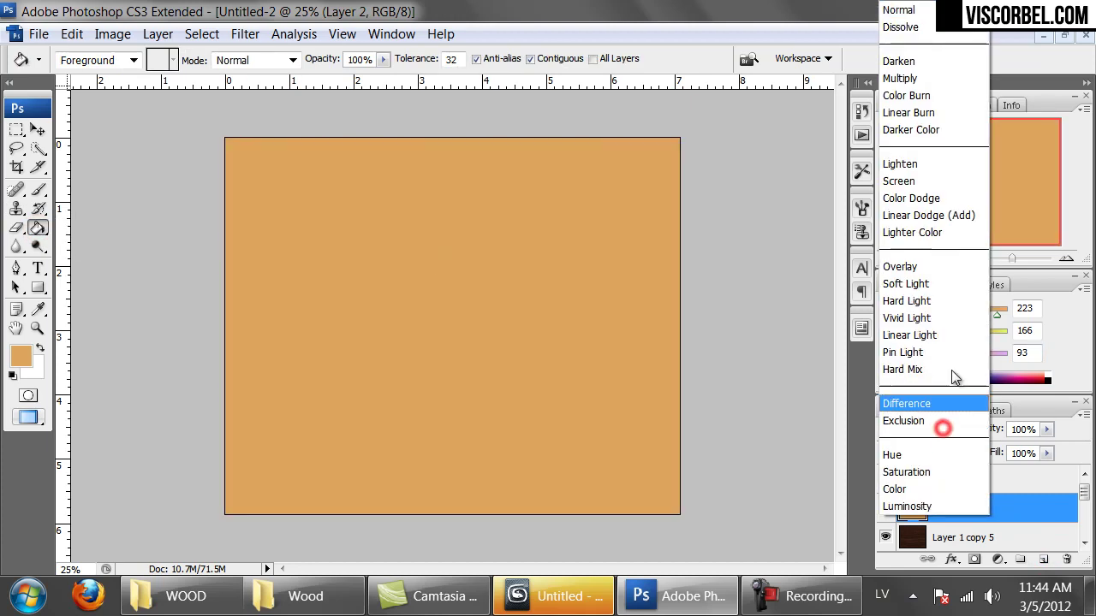
pyautogui.click(917, 66)
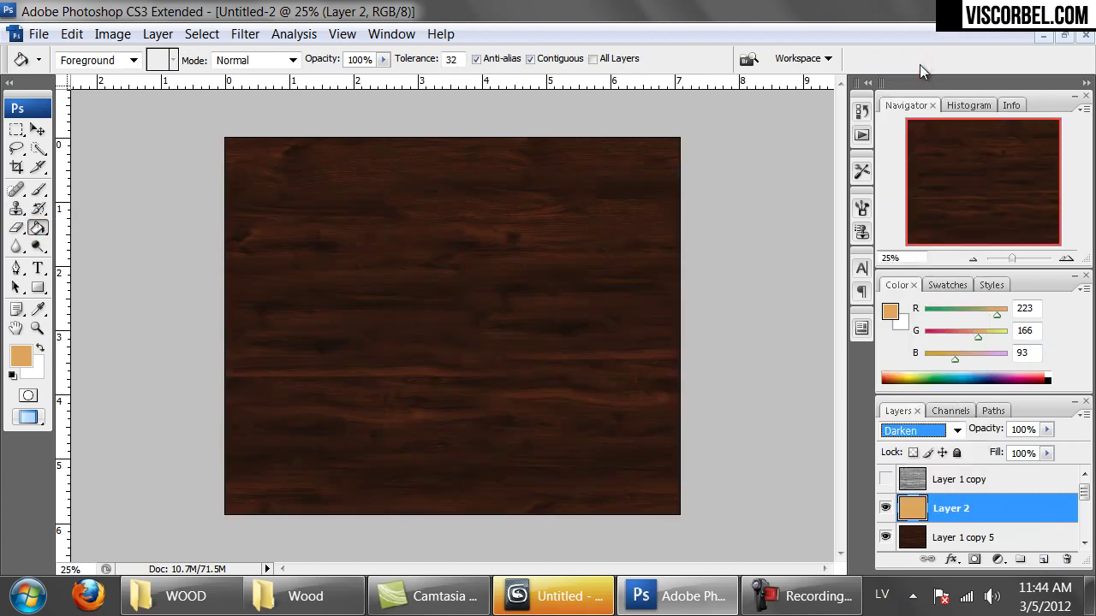
pyautogui.press('Down')
pyautogui.press('Down')
pyautogui.press('Down')
pyautogui.press('Down')
pyautogui.press('Down')
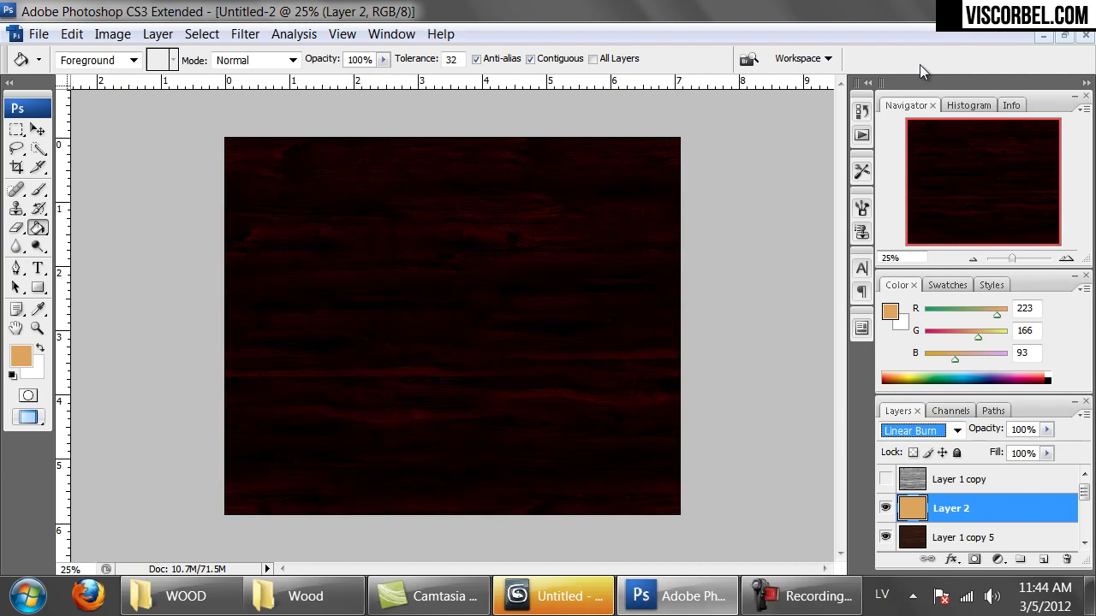
pyautogui.press('Down')
pyautogui.press('Down')
pyautogui.press('Down')
pyautogui.press('Down')
pyautogui.press('Down')
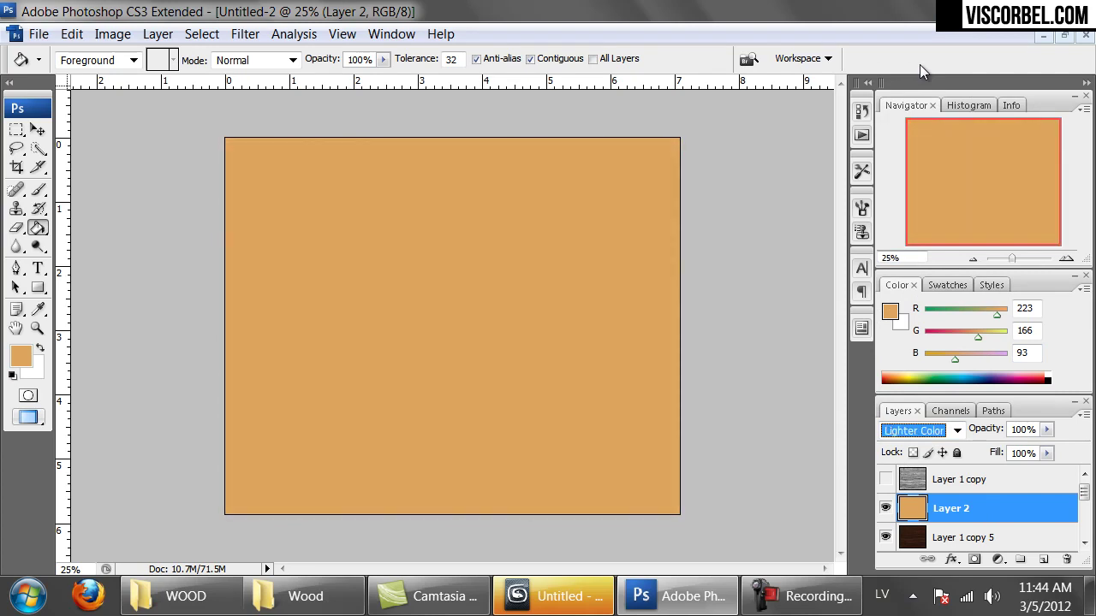
pyautogui.press('Down')
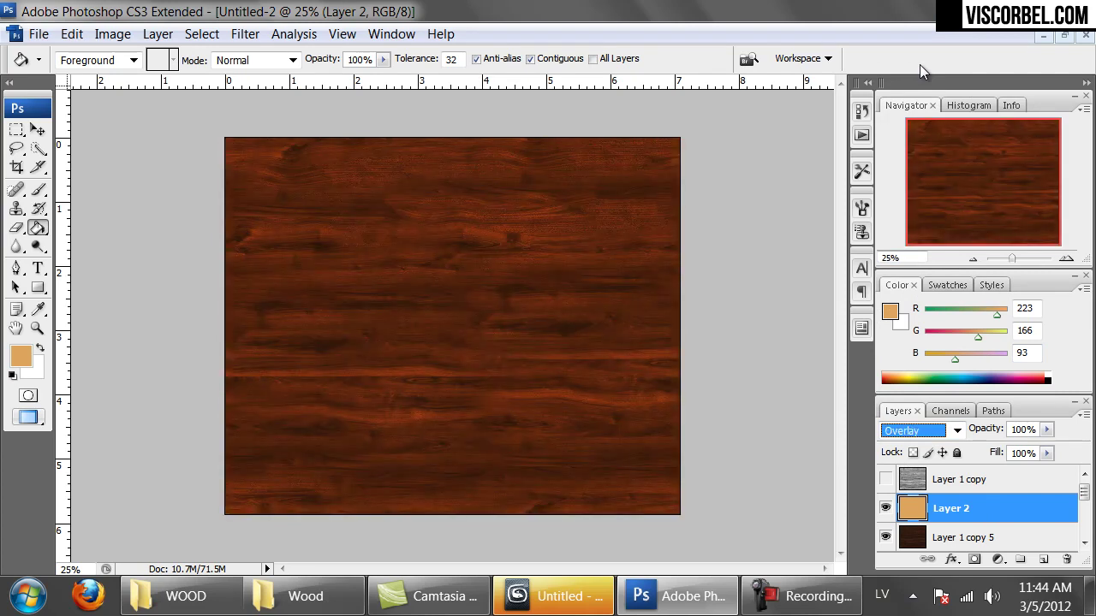
pyautogui.press('Down')
pyautogui.press('Up')
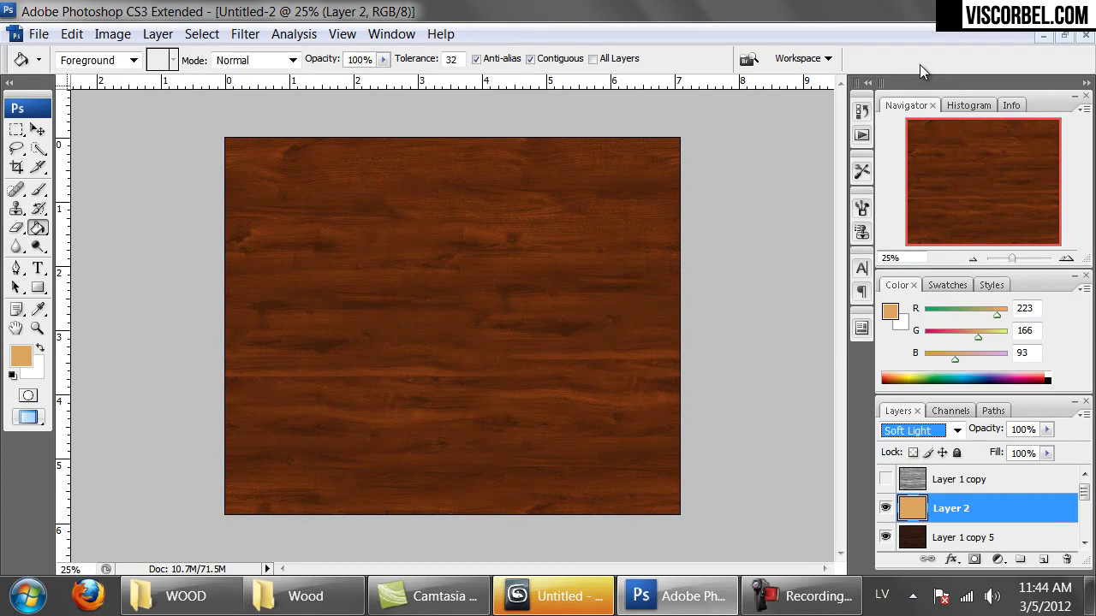
pyautogui.click(885, 507)
pyautogui.click(885, 508)
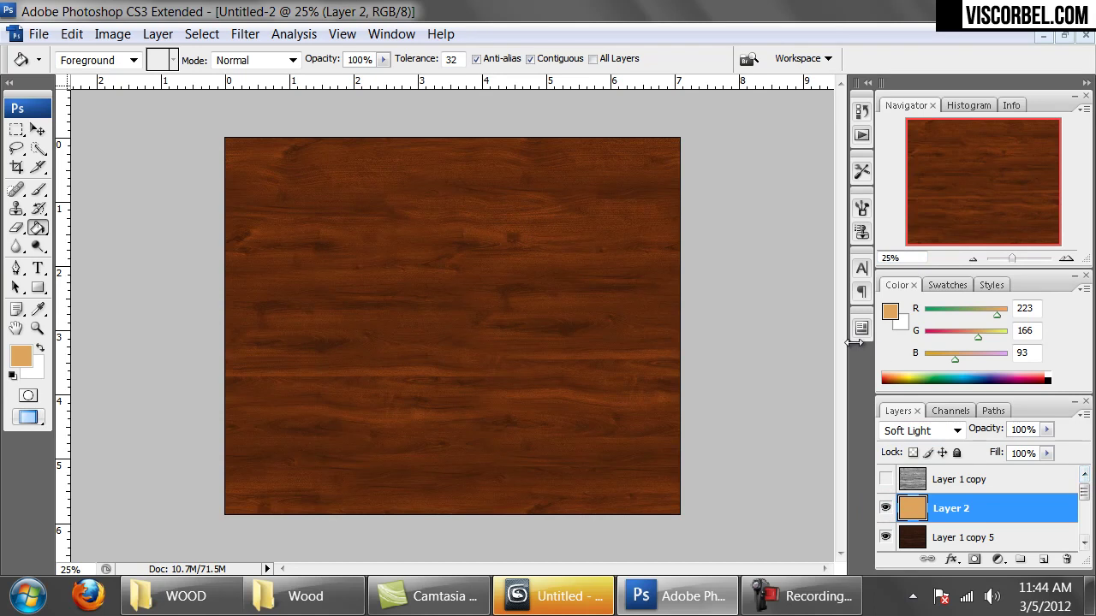
# Merge the tan layer down into Layer 1 copy 5 and set the merged layer's saturation to -18
pyautogui.hotkey('alt', '[')
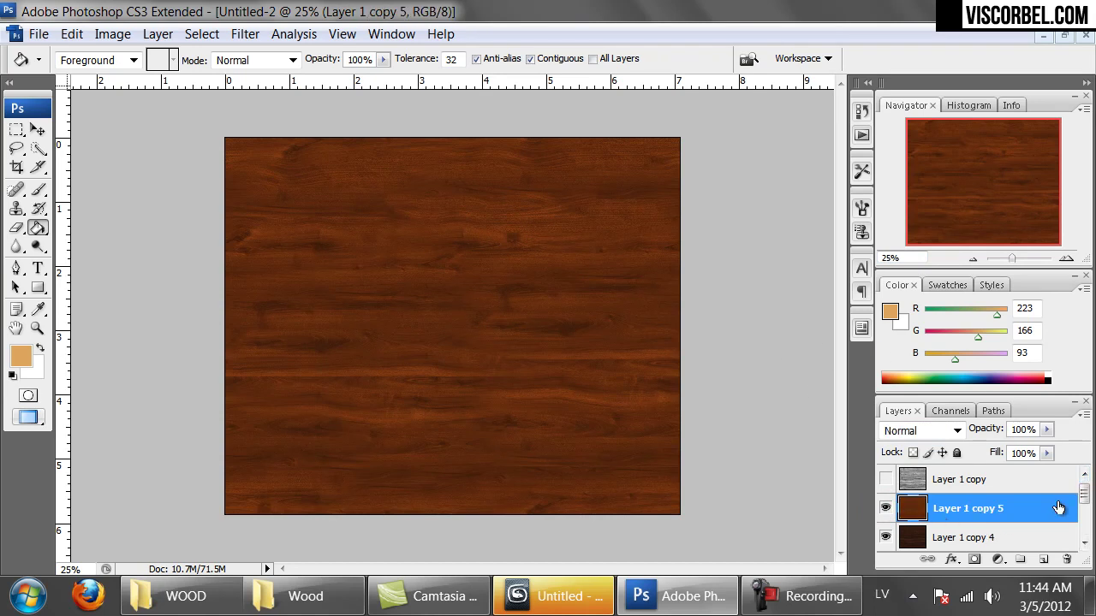
pyautogui.scroll(-3, 1084, 509)
pyautogui.moveTo(1090, 518); pyautogui.dragTo(1089, 507)
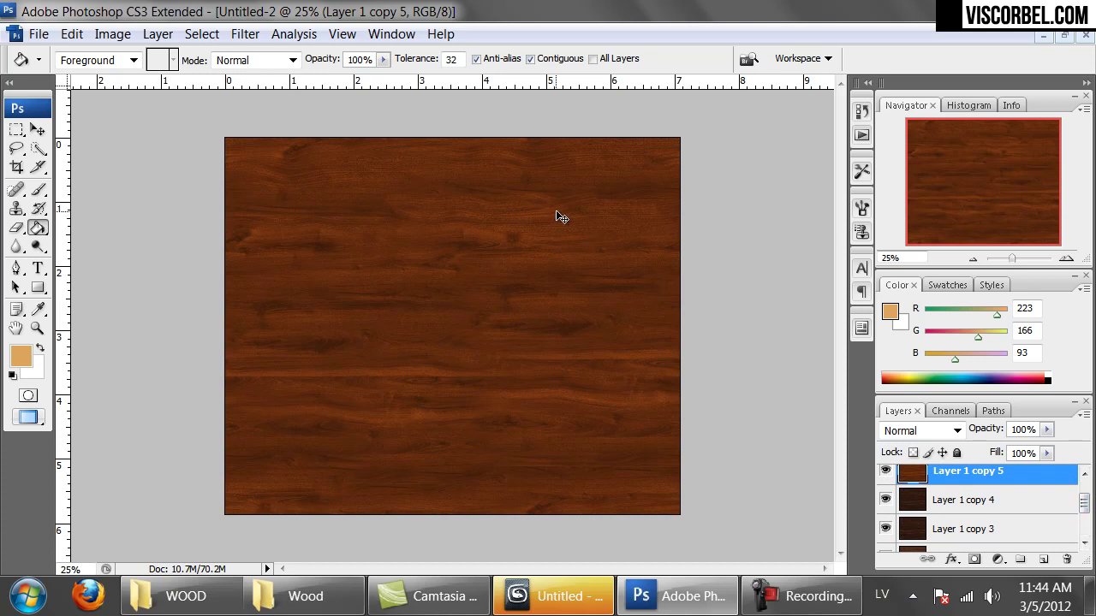
pyautogui.hotkey('ctrl', 'u')
pyautogui.click(786, 319)
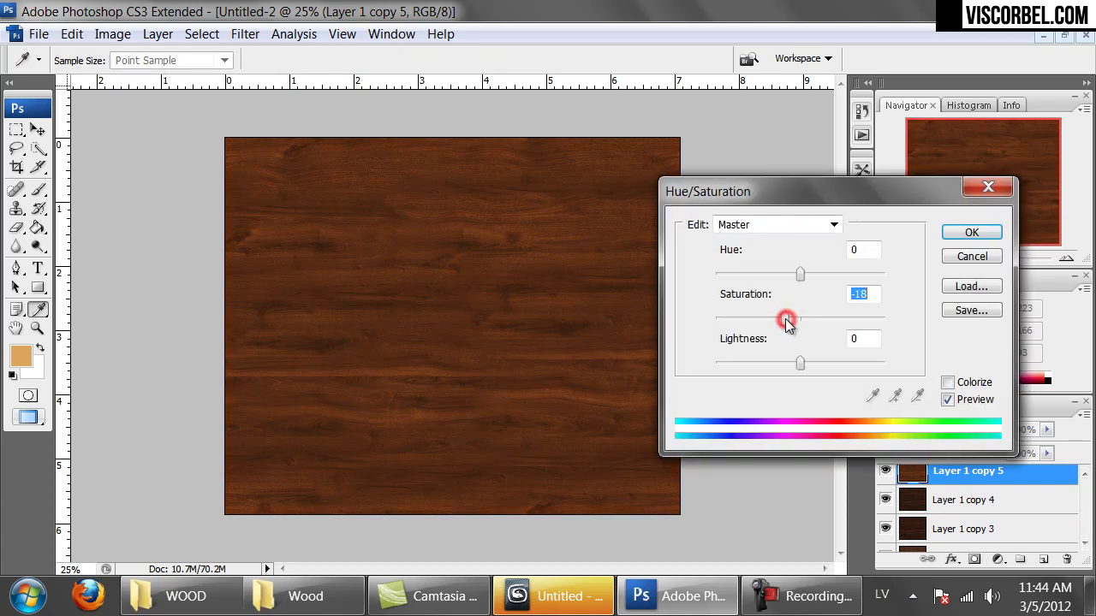
pyautogui.click(971, 232)
# Brighten Layer 1 copy 5 with a Curves adjustment, raising the midtones and adding a point at input 194, output 216
pyautogui.click(112, 40)
pyautogui.moveTo(123, 88)
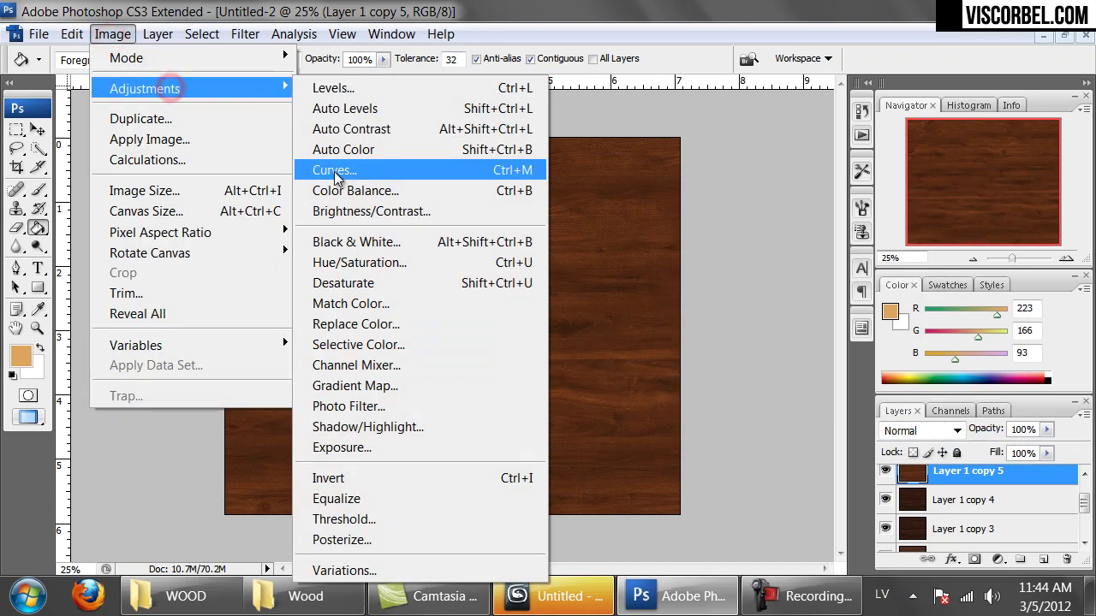
pyautogui.click(334, 172)
pyautogui.moveTo(848, 294); pyautogui.dragTo(843, 301)
pyautogui.moveTo(902, 237); pyautogui.dragTo(907, 238)
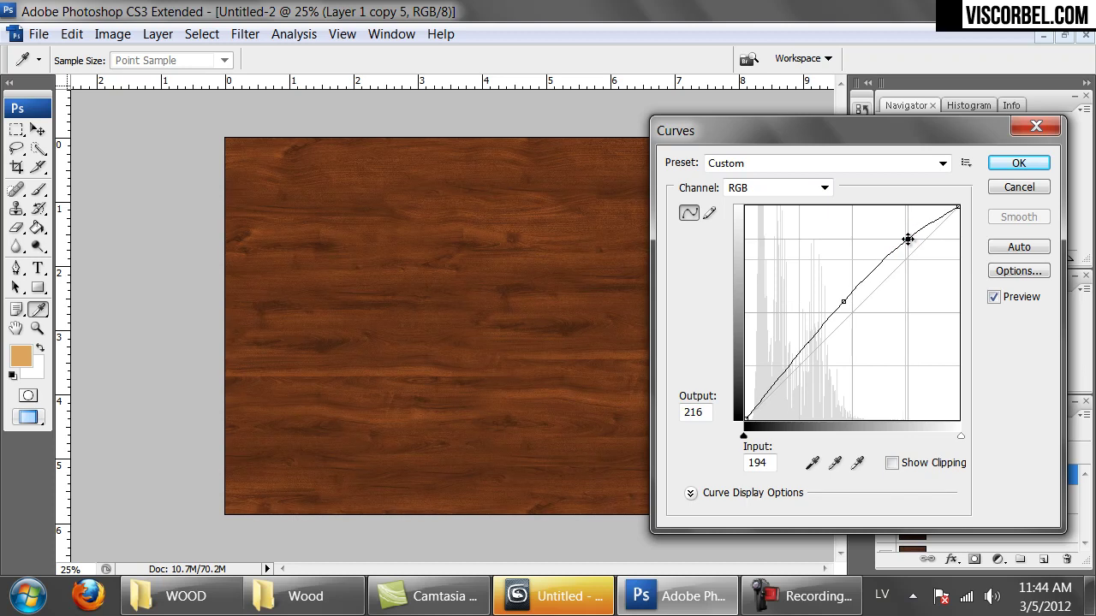
pyautogui.click(1023, 165)
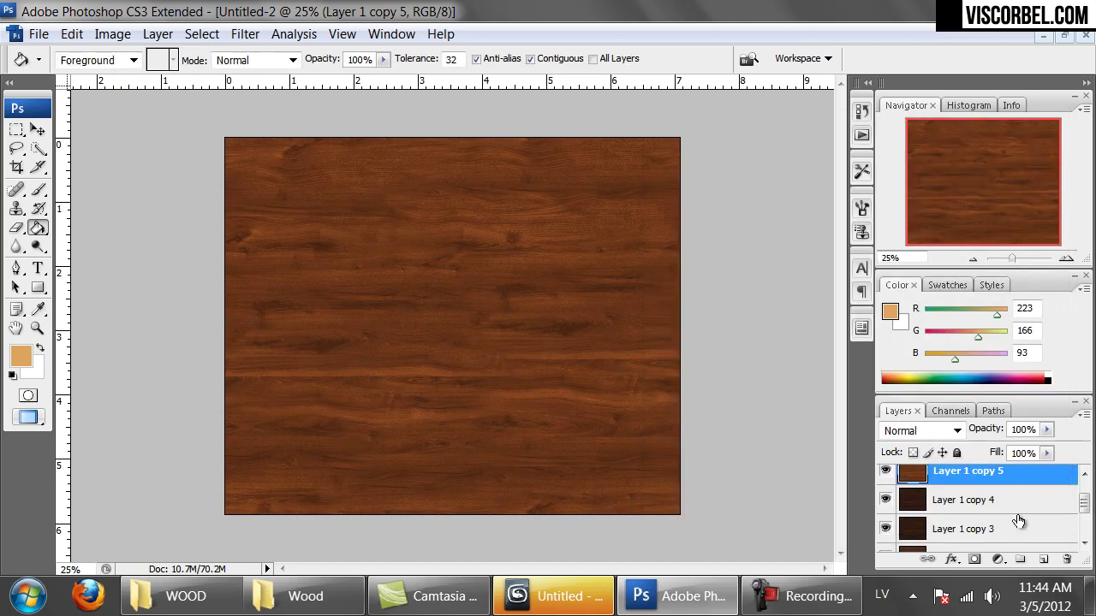
pyautogui.scroll(-2, 1036, 514)
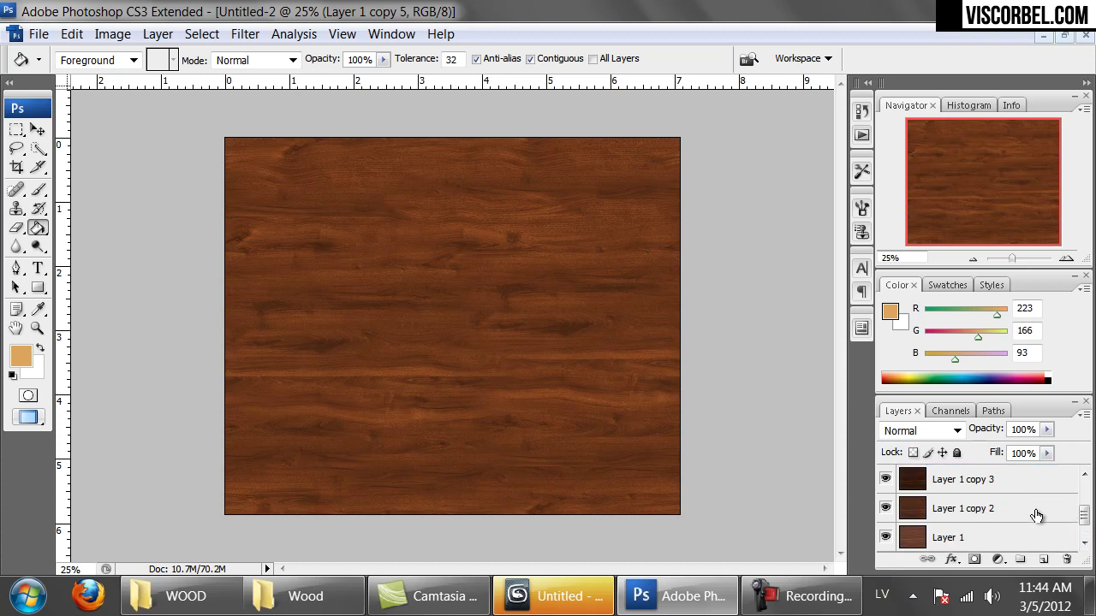
pyautogui.scroll(3, 1036, 514)
pyautogui.scroll(-4, 1006, 519)
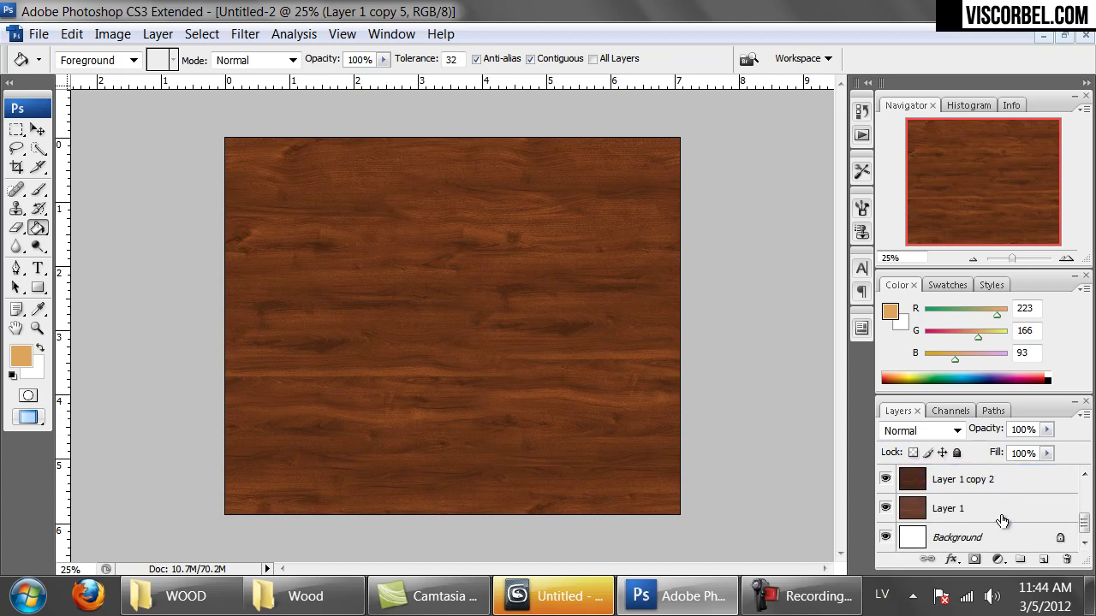
pyautogui.scroll(3, 1001, 523)
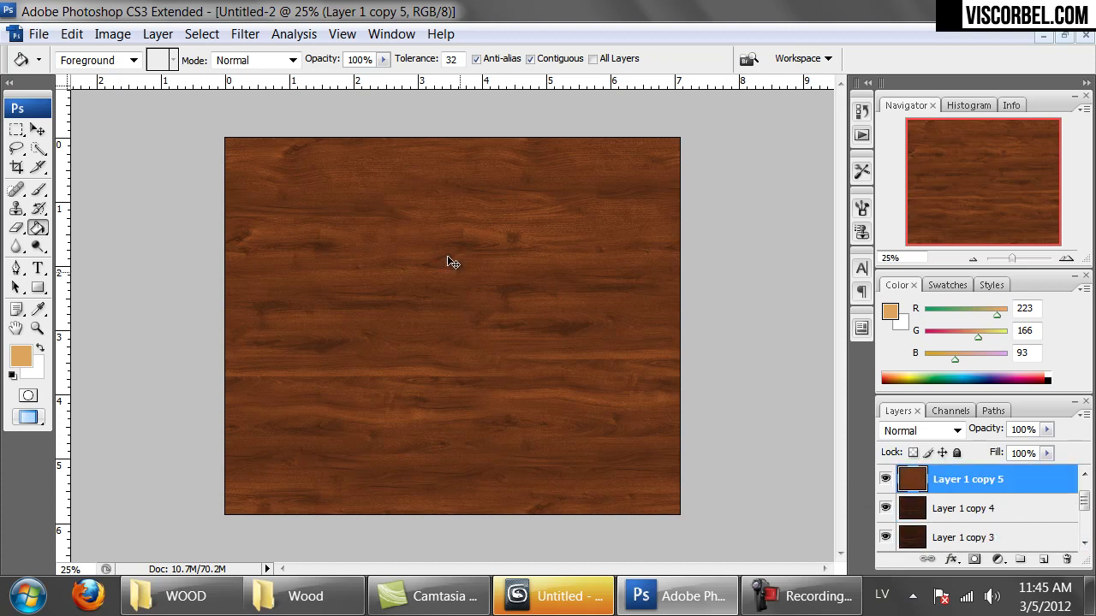
pyautogui.hotkey('ctrl', 'alt', 'shift', 's')
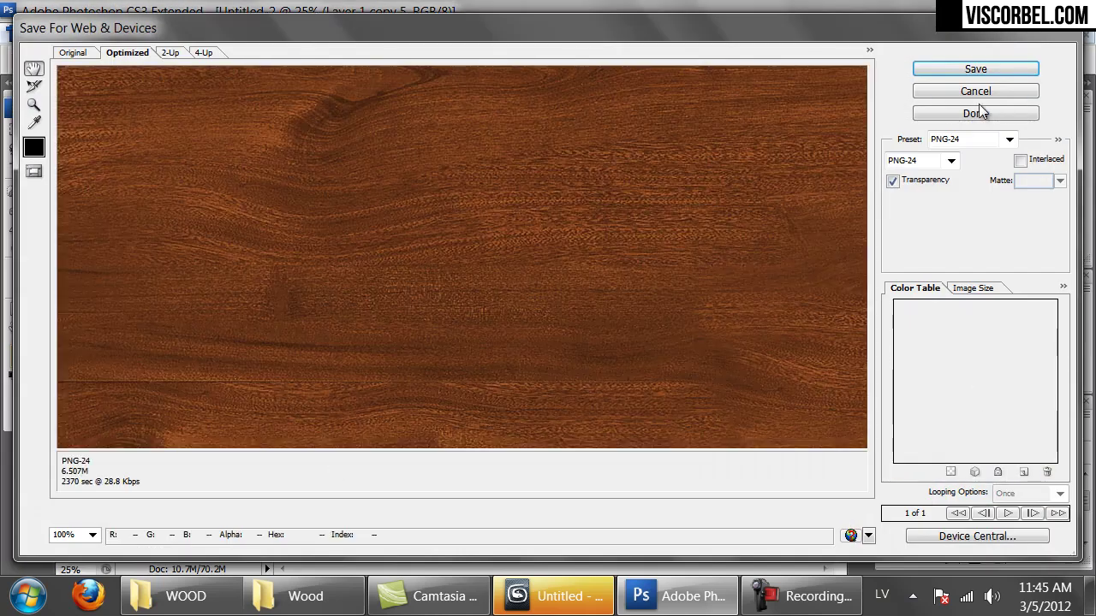
pyautogui.click(977, 92)
# Save the honey-tinted wood as a PNG named Mahogany_honey in the Wood folder
pyautogui.hotkey('ctrl', 'shift', 's')
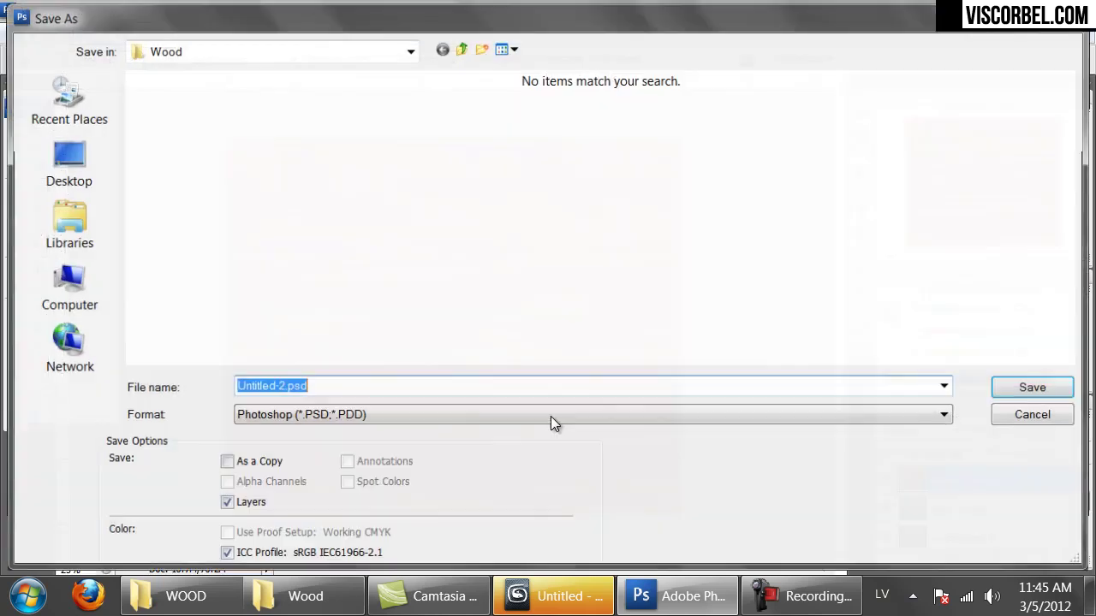
pyautogui.click(392, 416)
pyautogui.click(343, 329)
pyautogui.click(326, 385)
pyautogui.write('Mahog')
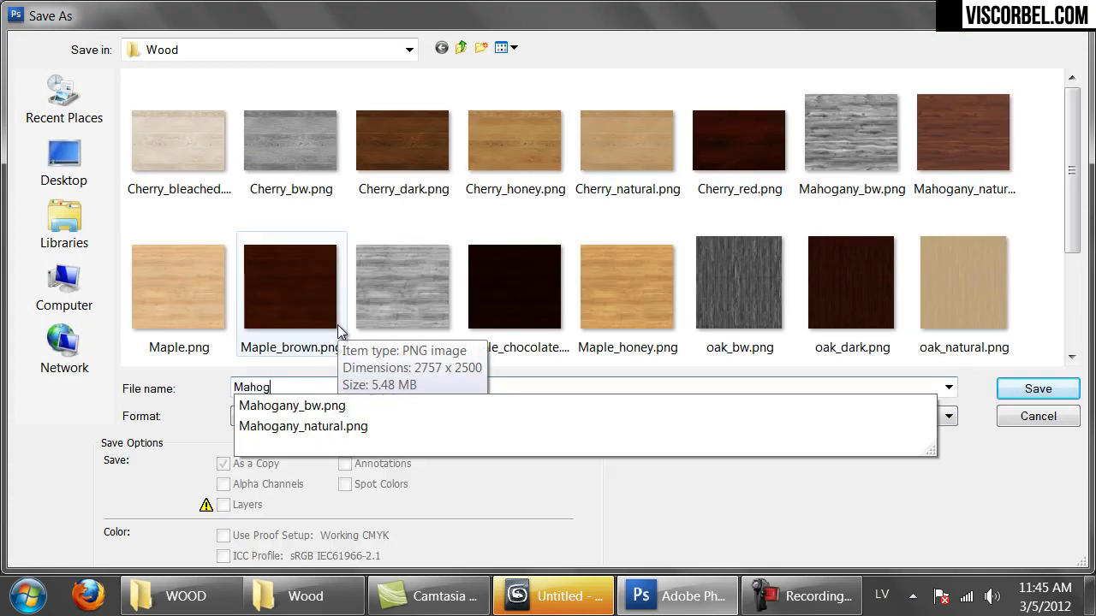
pyautogui.write('any_honey')
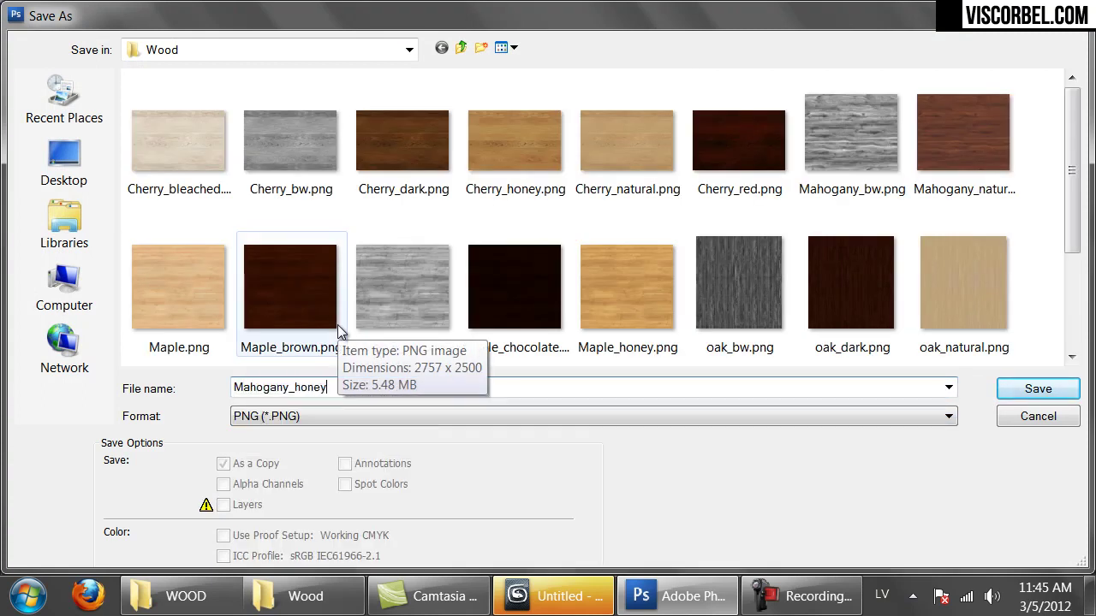
pyautogui.press('Return')
pyautogui.press('Return')
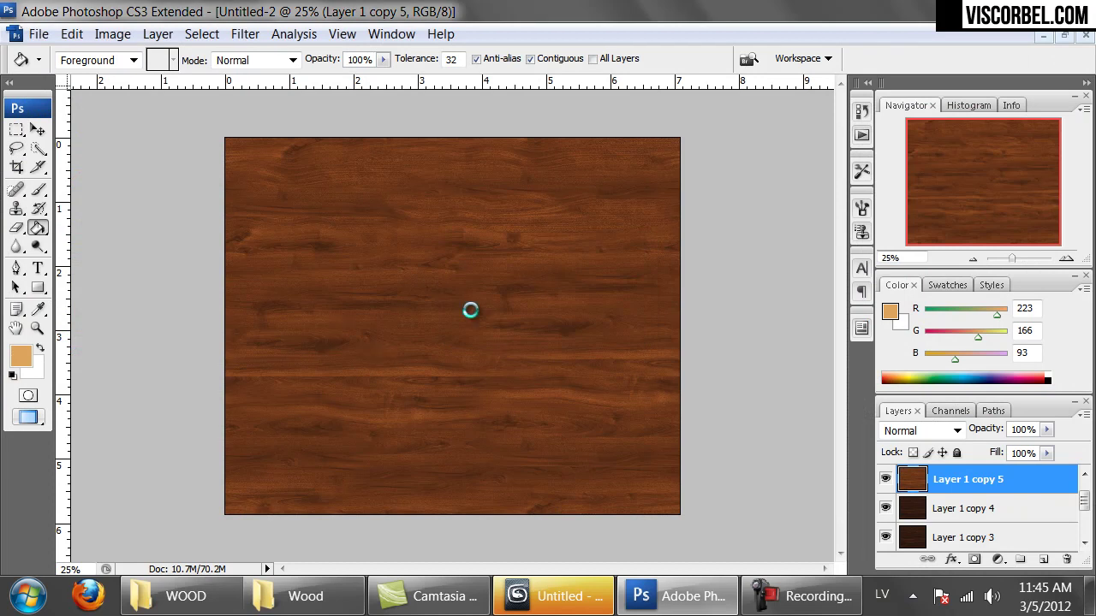
# Hide Layer 1 copy 5 and save the dark wood of Layer 1 copy 4 as a PNG named Mahogany_dark
pyautogui.click(885, 479)
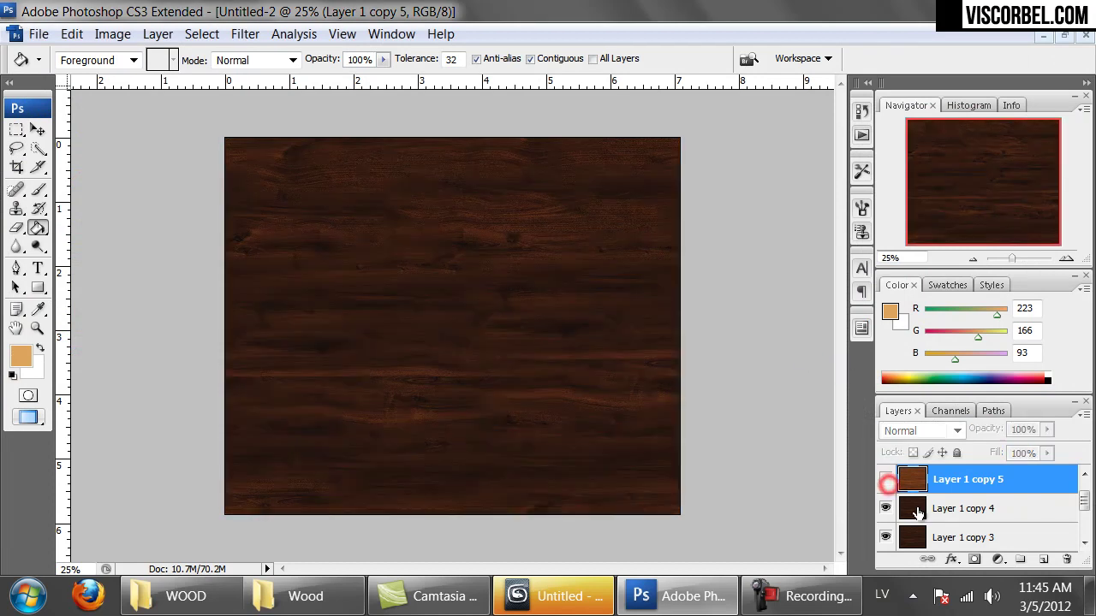
pyautogui.click(963, 509)
pyautogui.hotkey('ctrl', 'shift', 's')
pyautogui.click(506, 419)
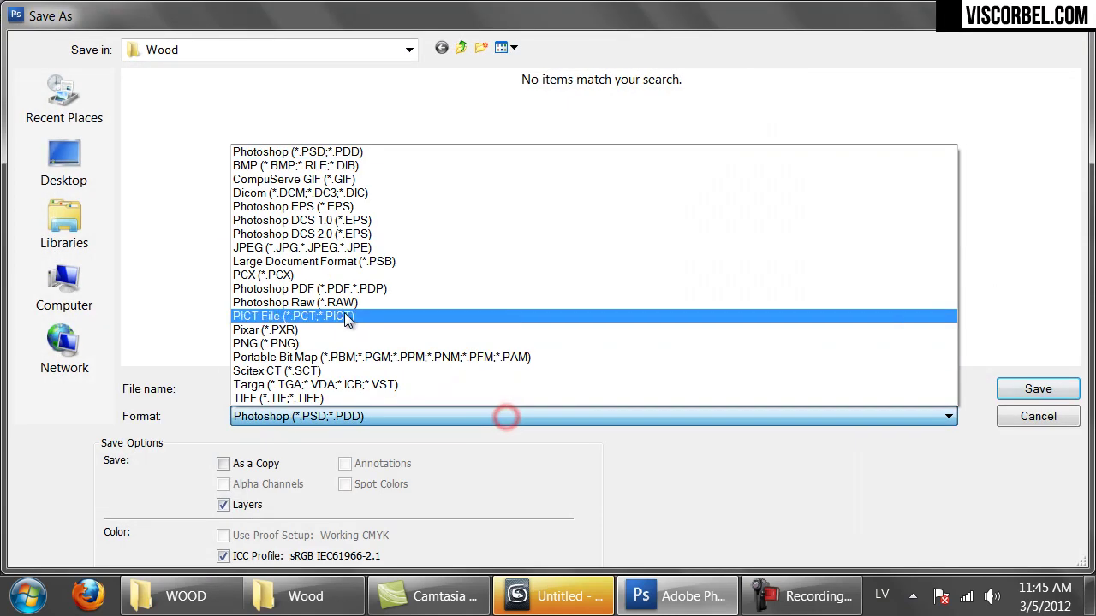
pyautogui.click(337, 342)
pyautogui.write('Ma')
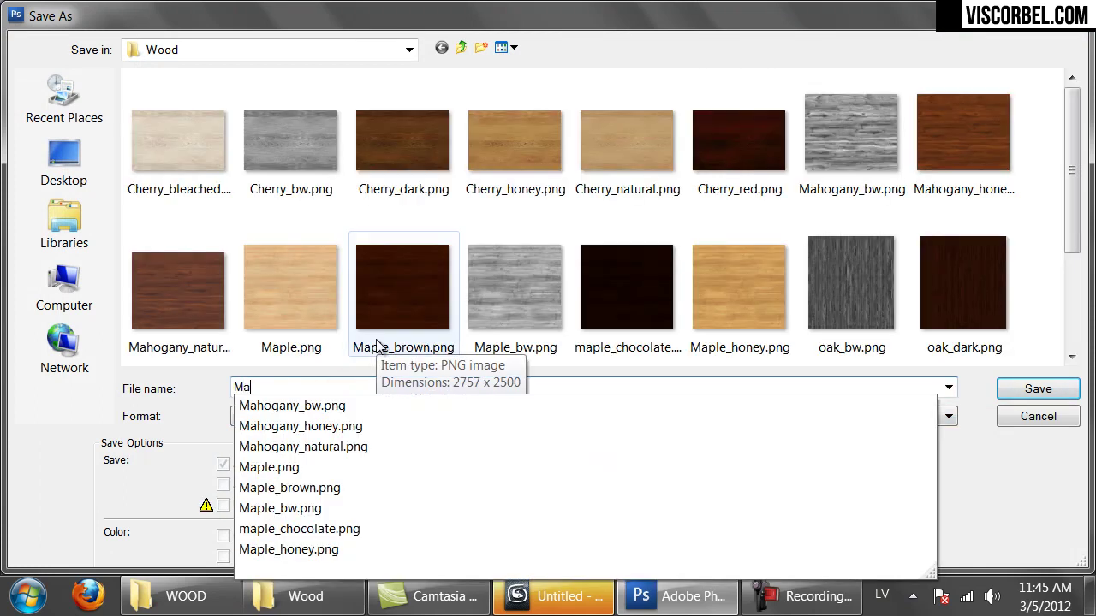
pyautogui.write('hogany_dark')
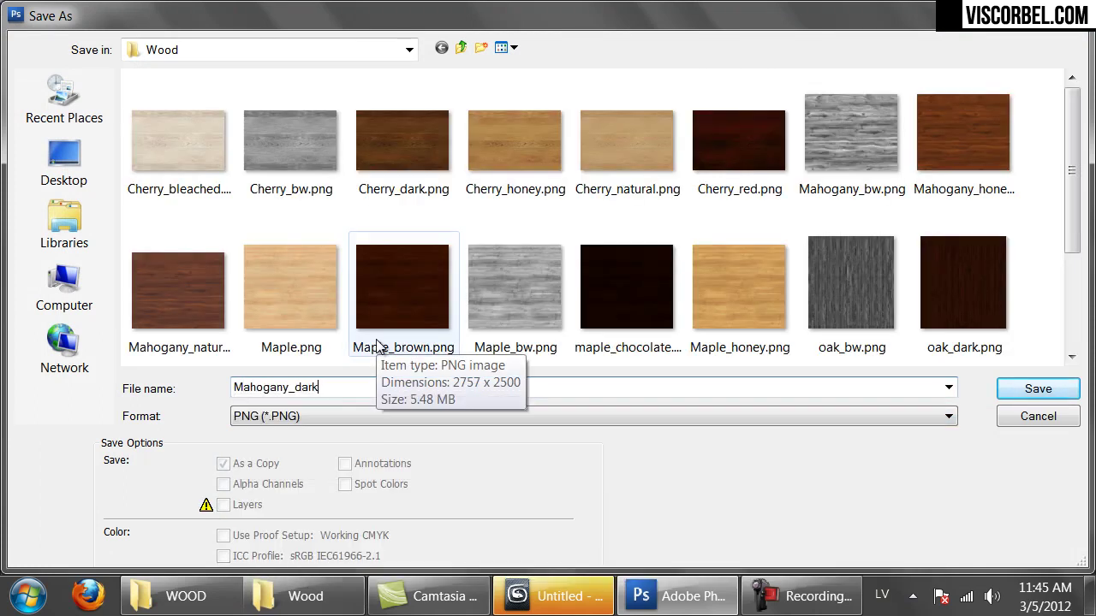
pyautogui.press('Return')
pyautogui.press('Return')
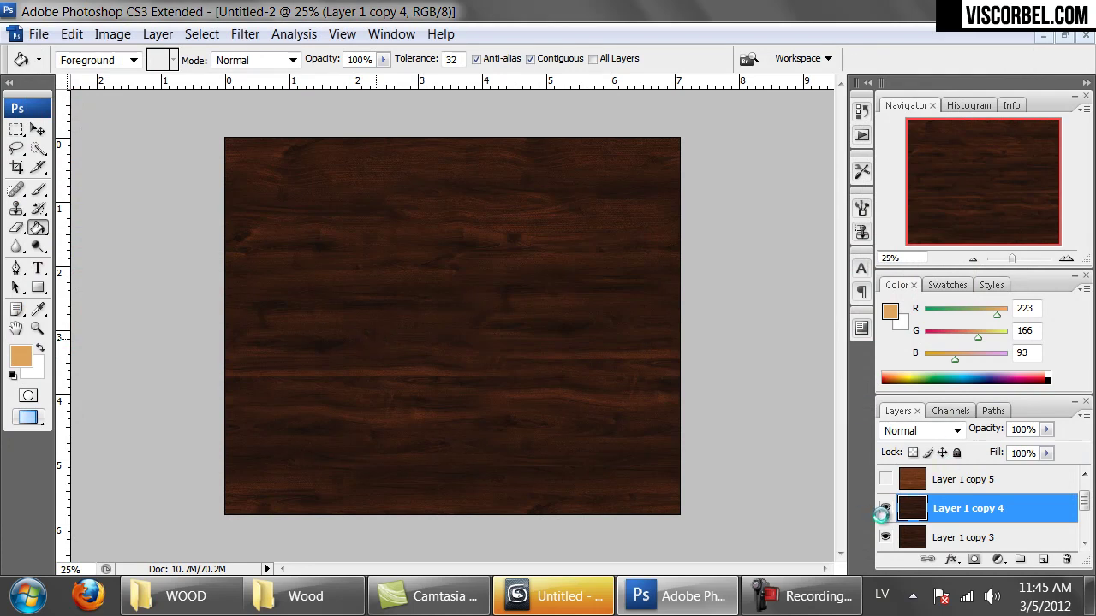
# Compare Layer 1 copy 4 with the layer below, hide both it and Layer 1 copy 3, and select Layer 1 copy 2
pyautogui.click(886, 510)
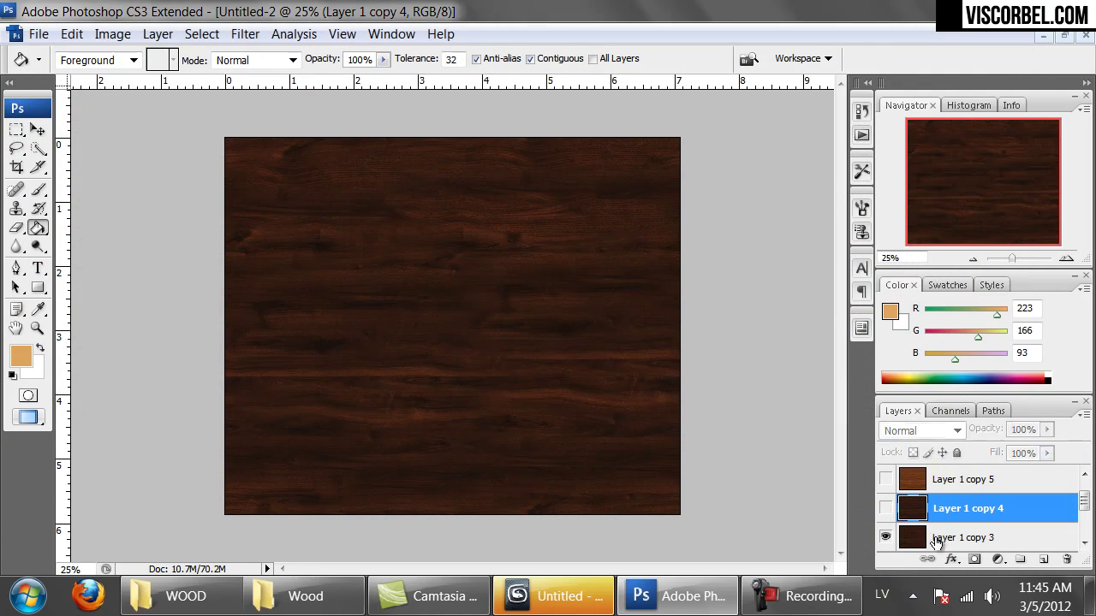
pyautogui.click(885, 509)
pyautogui.click(886, 508)
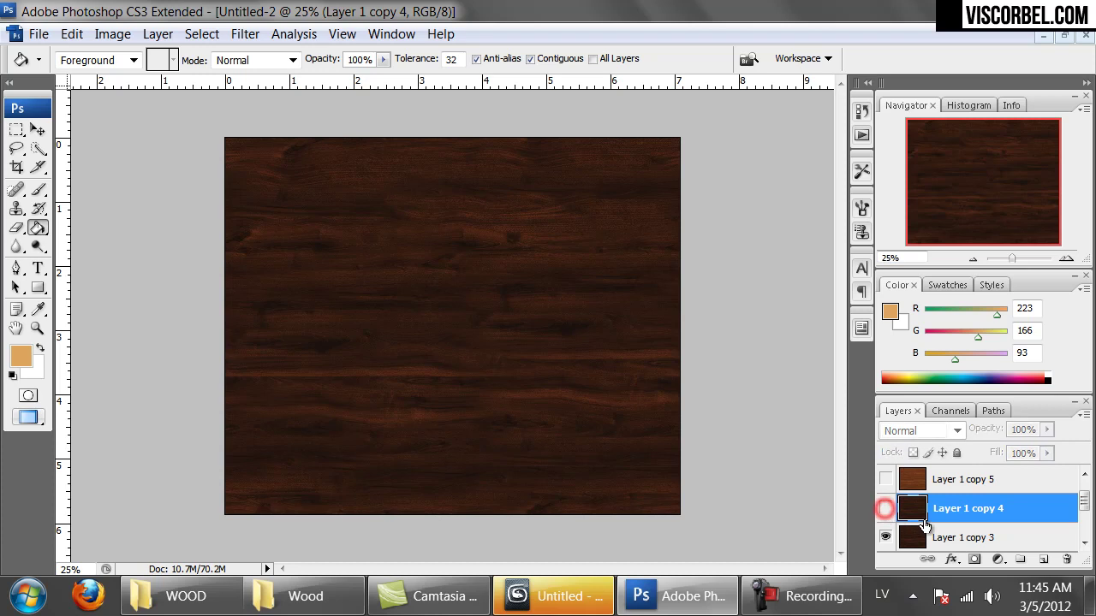
pyautogui.scroll(-2, 928, 520)
pyautogui.click(887, 481)
pyautogui.click(939, 514)
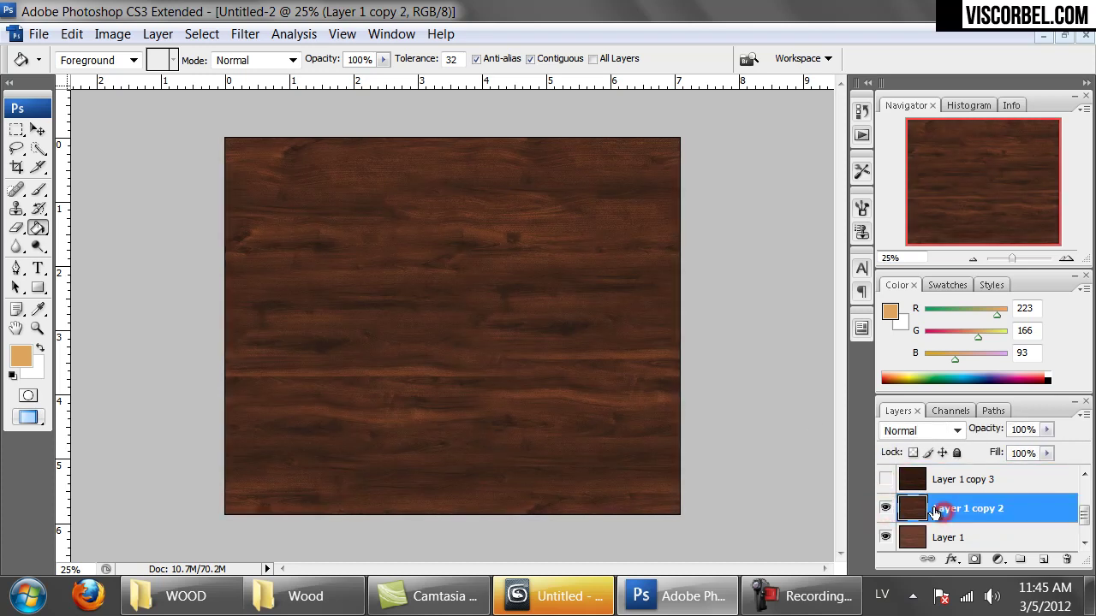
# Save the wood of Layer 1 copy 2 as a PNG named Mahogany_medium in the Wood folder
pyautogui.hotkey('ctrl', 'shift', 's')
pyautogui.click(471, 419)
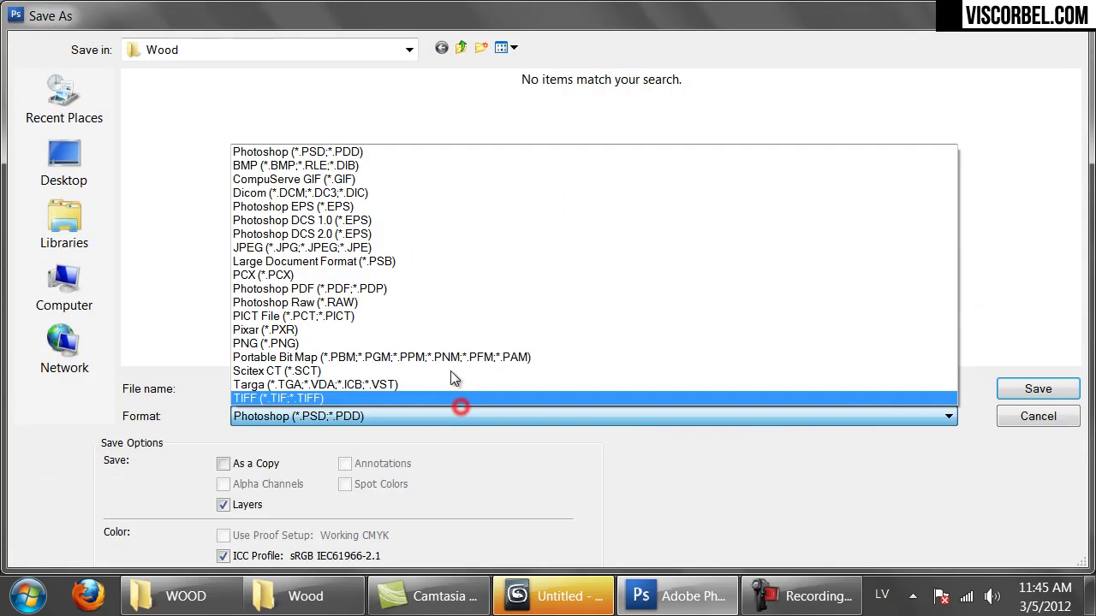
pyautogui.click(326, 339)
pyautogui.doubleClick(318, 390)
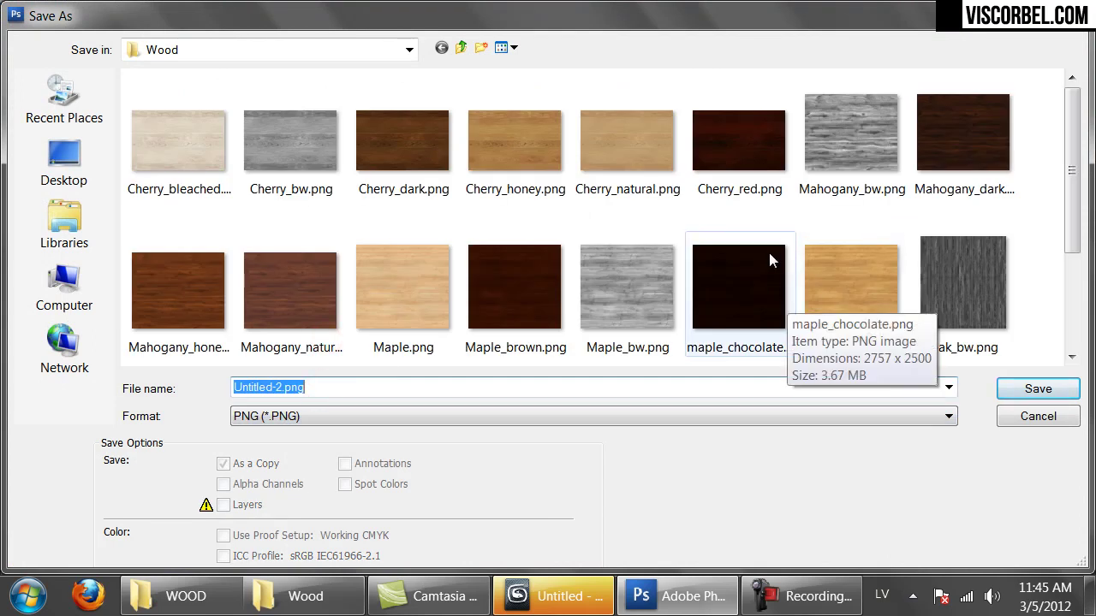
pyautogui.write('Mahog')
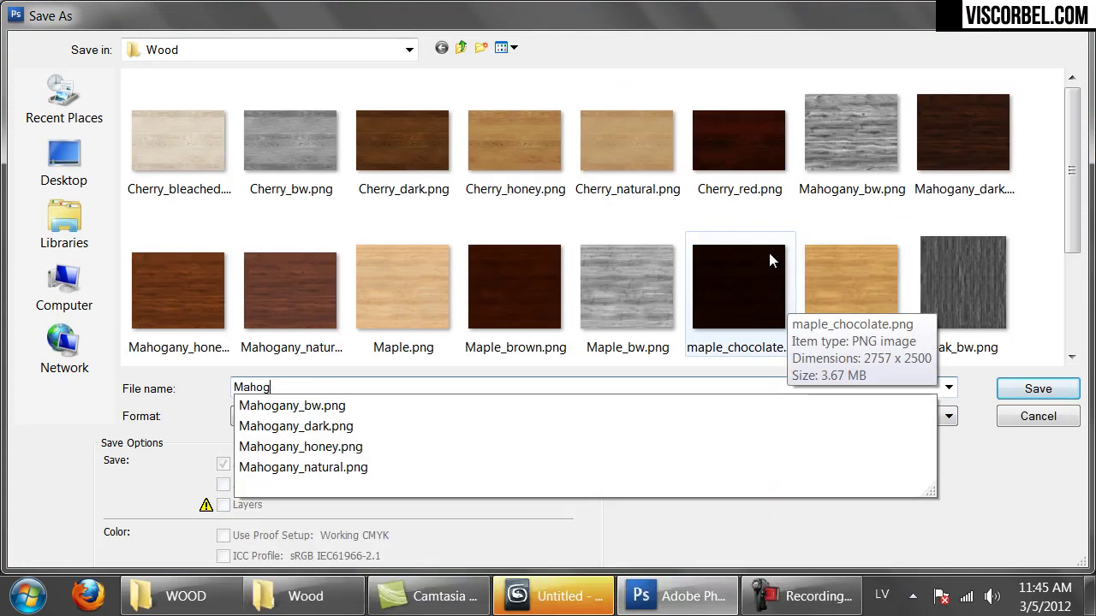
pyautogui.write('any_medium')
pyautogui.click(1018, 389)
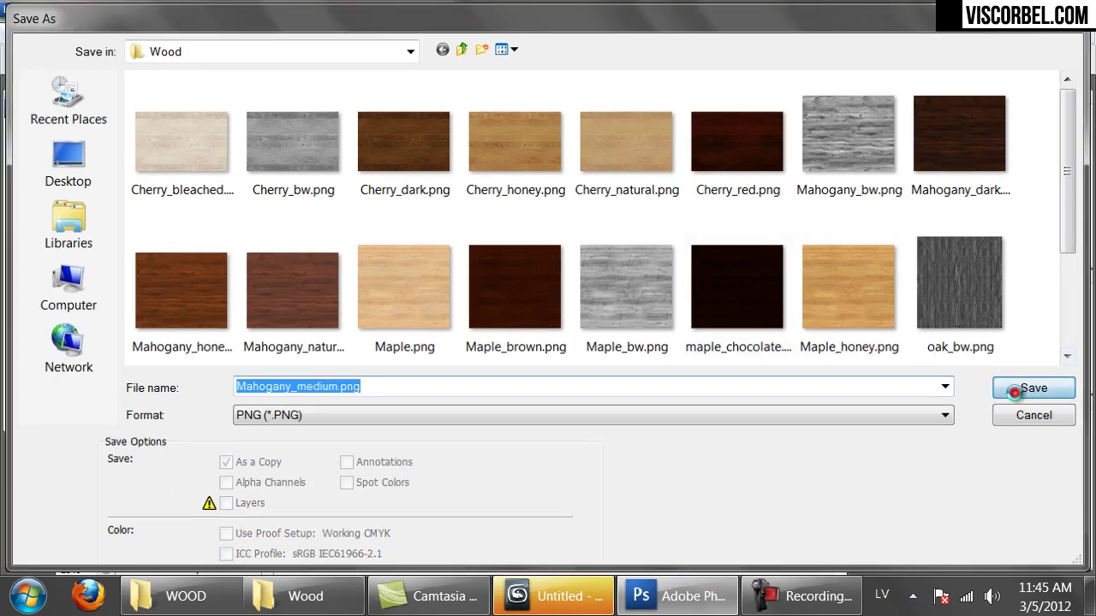
pyautogui.click(601, 284)
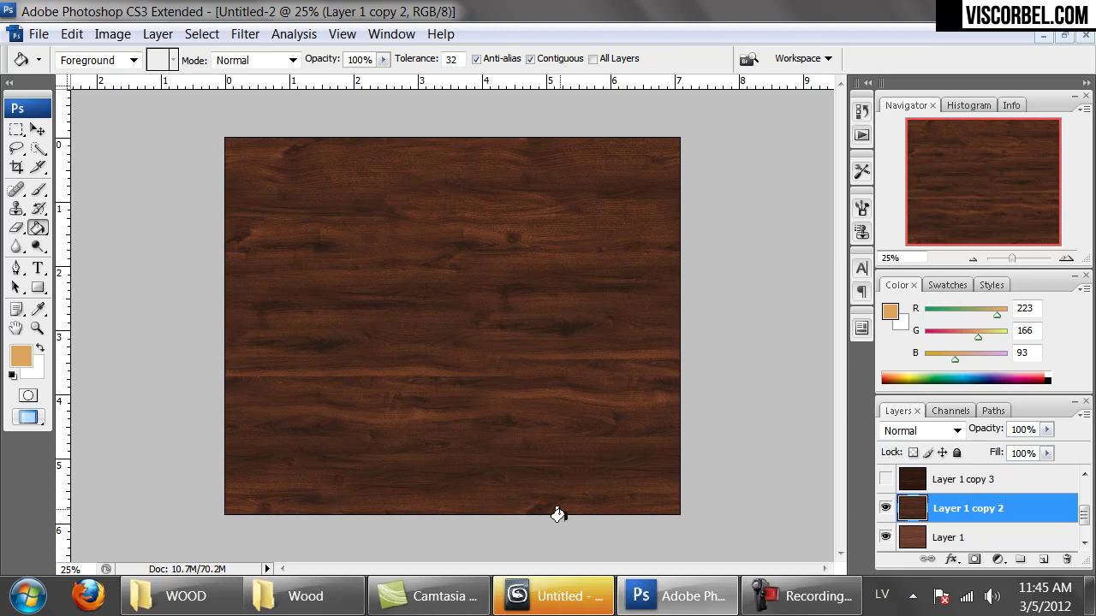
# Switch to the open Untitled scene in 3ds Max
pyautogui.click(548, 596)
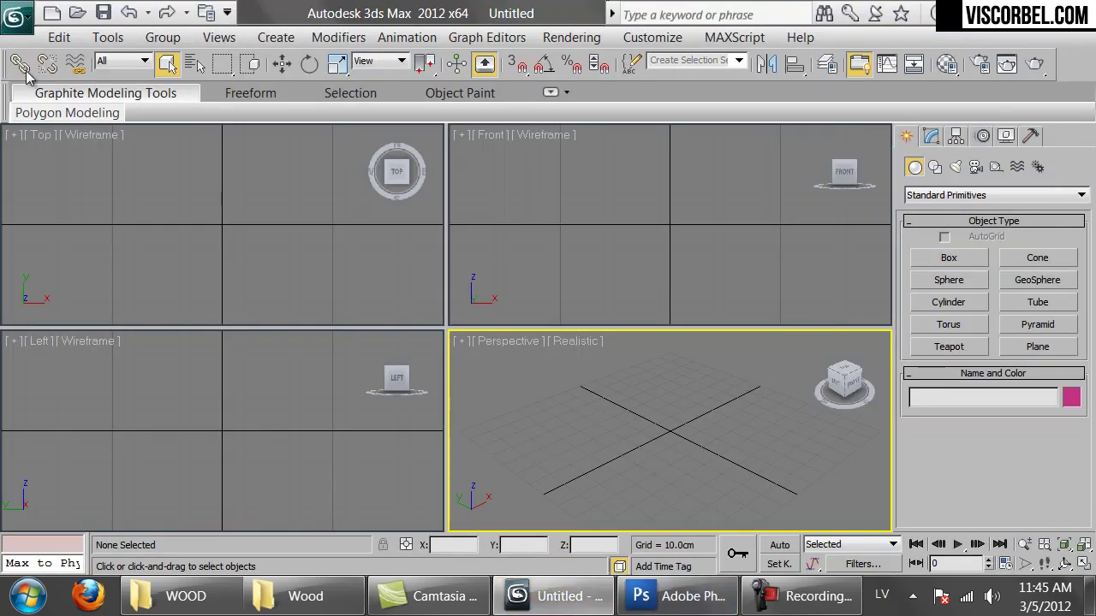
# Open the recent scene wood_scene.max, and bring up the Material Editor with the cabinet group selected
pyautogui.click(19, 24)
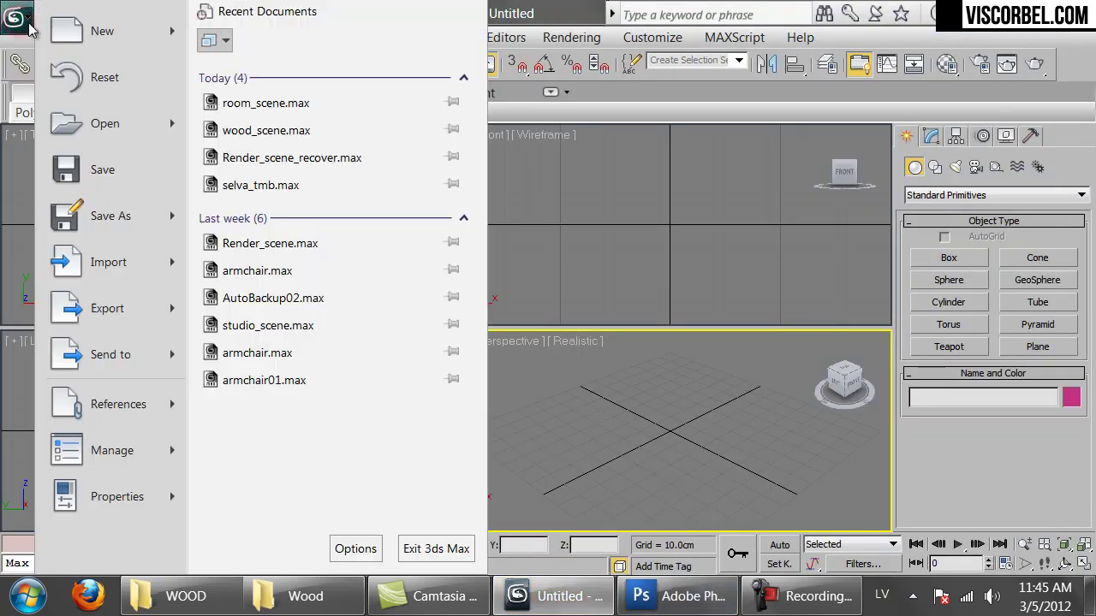
pyautogui.click(239, 131)
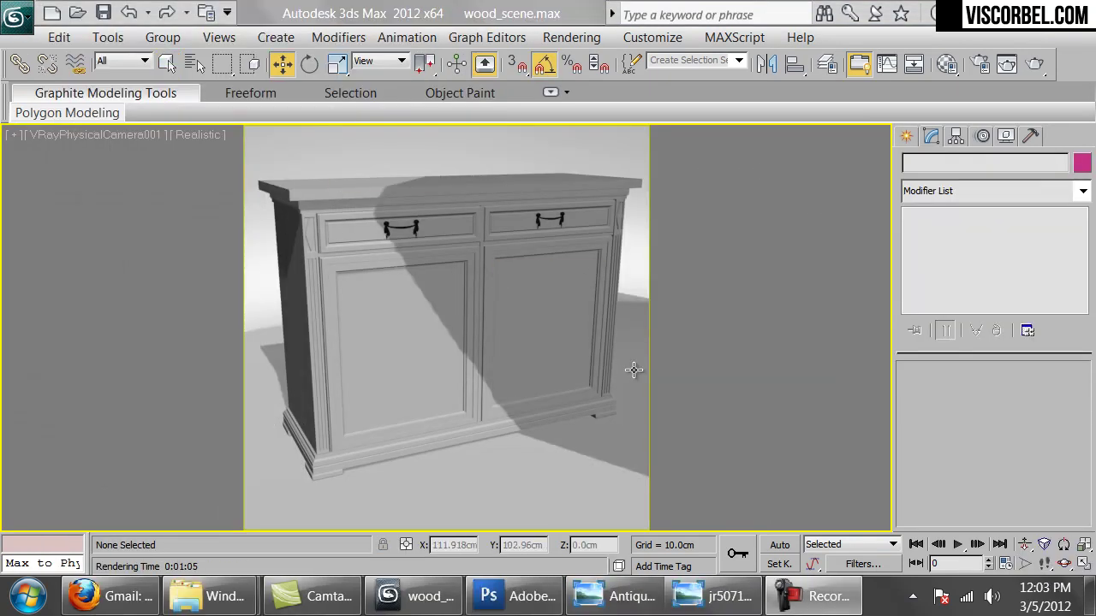
pyautogui.click(519, 324)
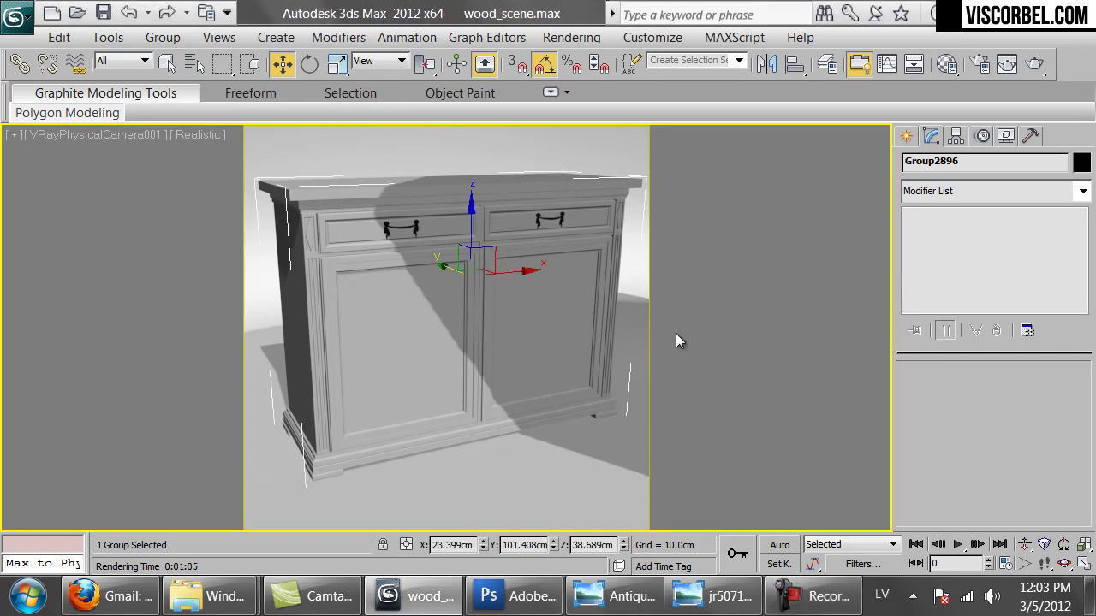
pyautogui.press('m')
pyautogui.moveTo(609, 261); pyautogui.dragTo(813, 68)
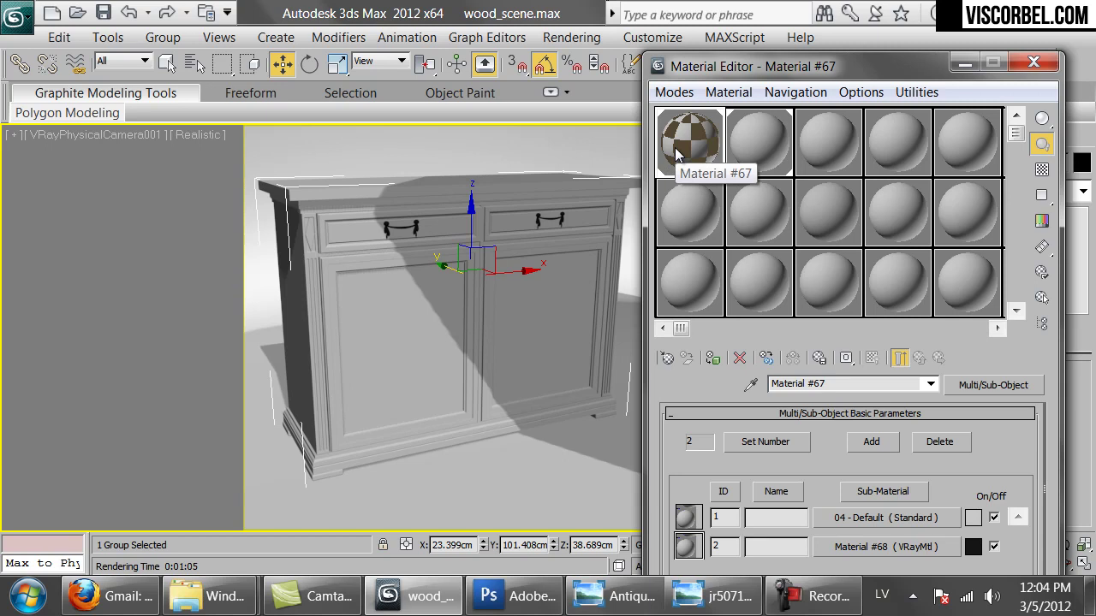
# Change the second sample material, 04 - Default, to a VRayMtl
pyautogui.click(759, 150)
pyautogui.click(992, 385)
pyautogui.doubleClick(355, 473)
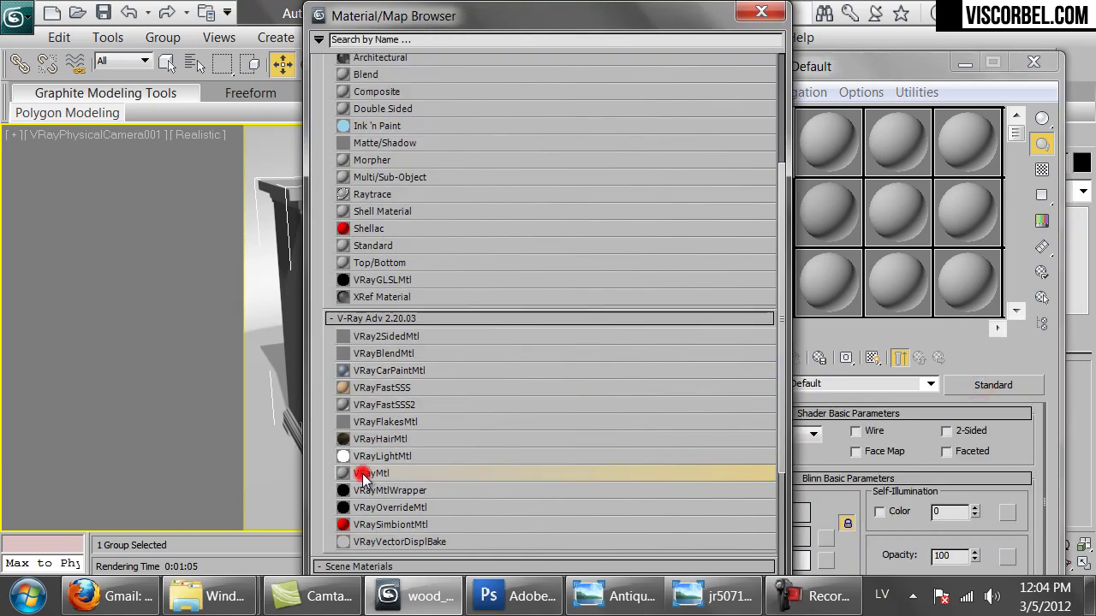
# Load Mahogany_medium.png from the Wood folder as the material's diffuse bitmap and show the map in the viewport
pyautogui.click(844, 521)
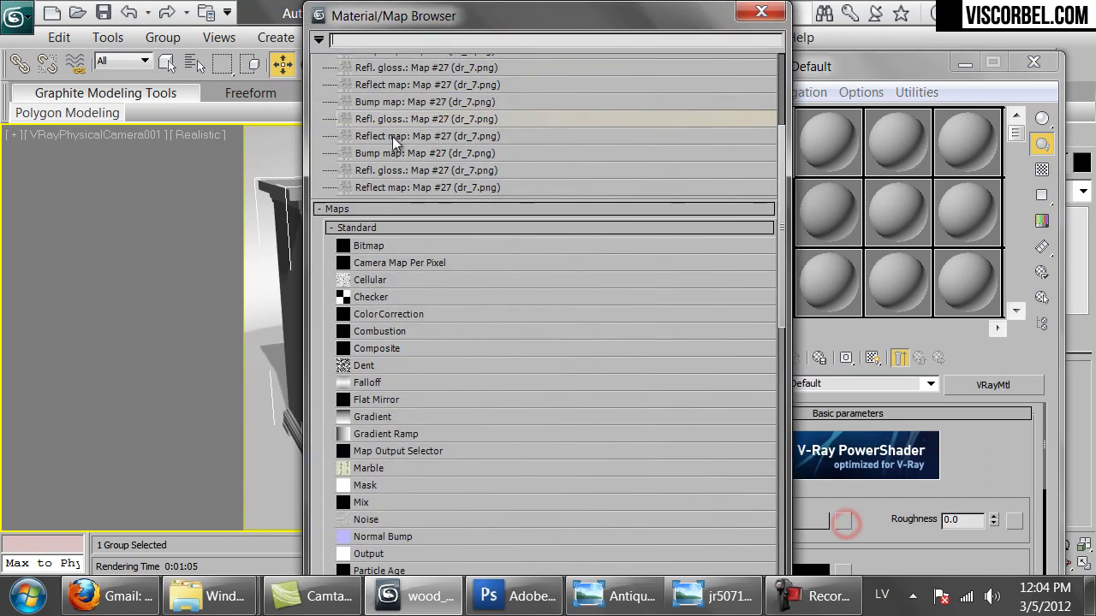
pyautogui.doubleClick(358, 248)
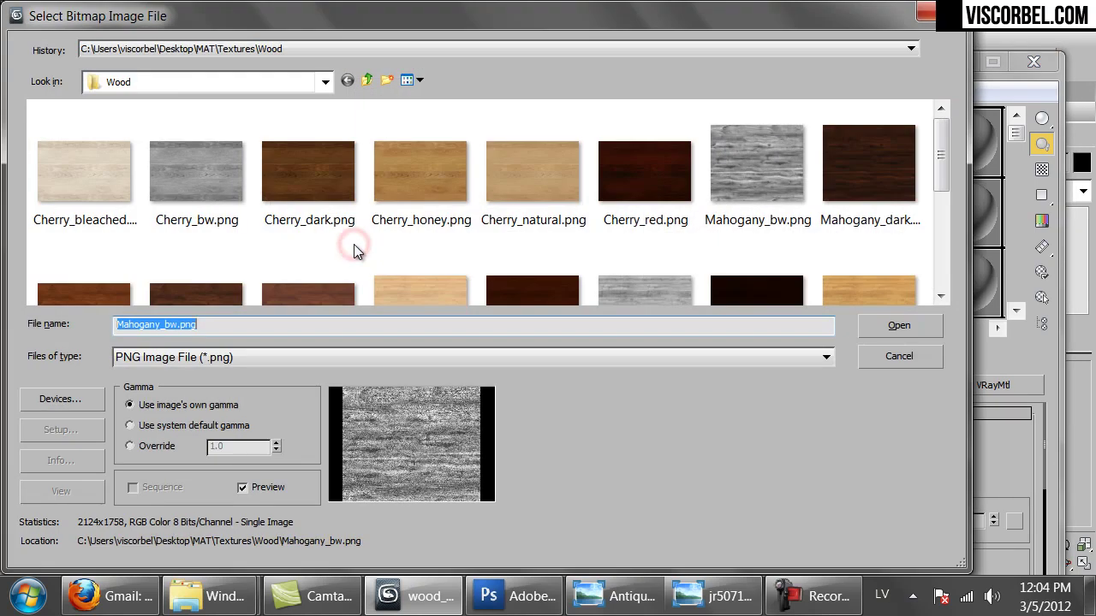
pyautogui.moveTo(939, 167); pyautogui.dragTo(943, 207)
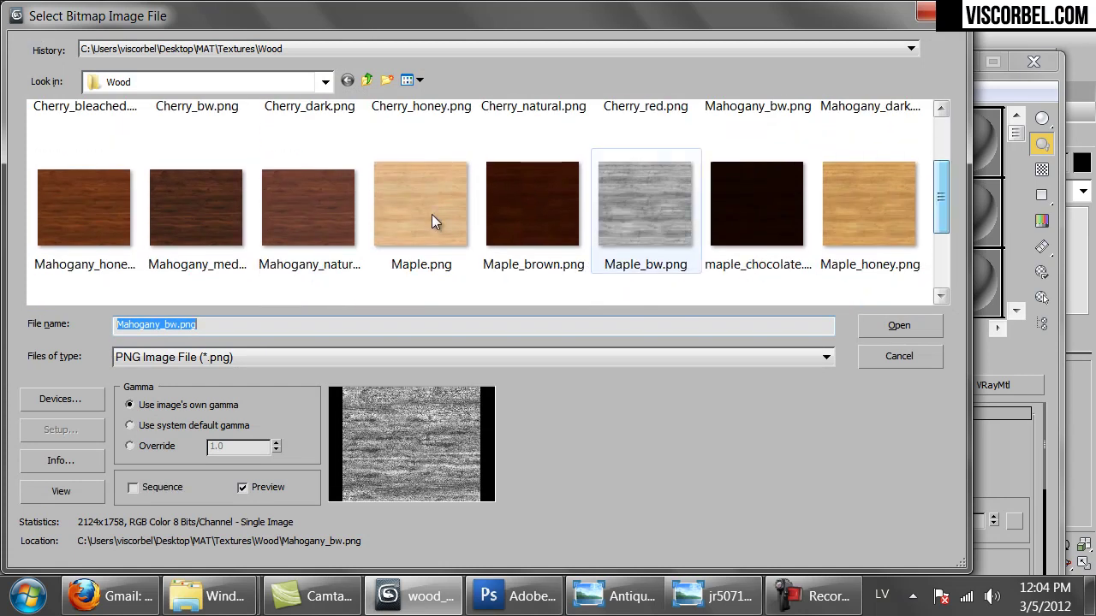
pyautogui.doubleClick(192, 214)
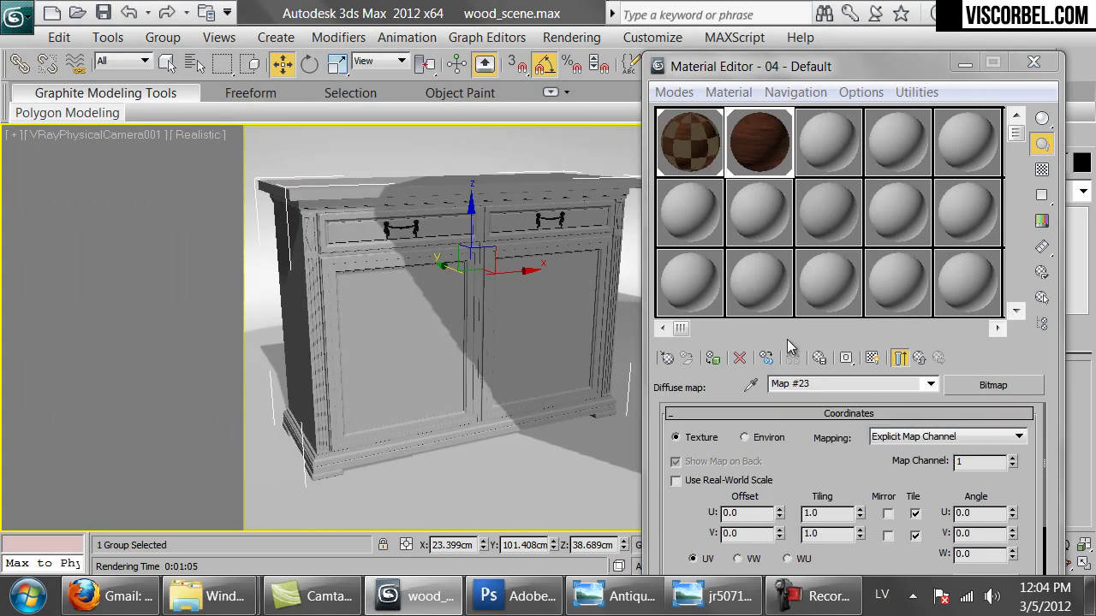
pyautogui.click(871, 358)
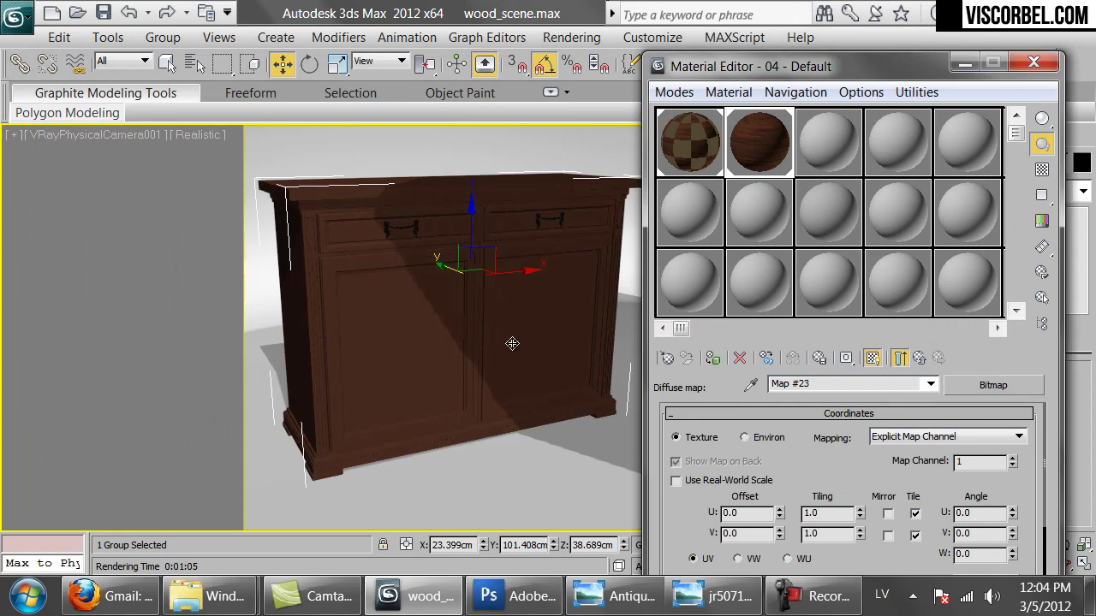
# Inspect the cabinet door's grain in the Perspective view and enable real-world scale for the diffuse bitmap
pyautogui.press('p')
pyautogui.scroll(-3, 486, 342)
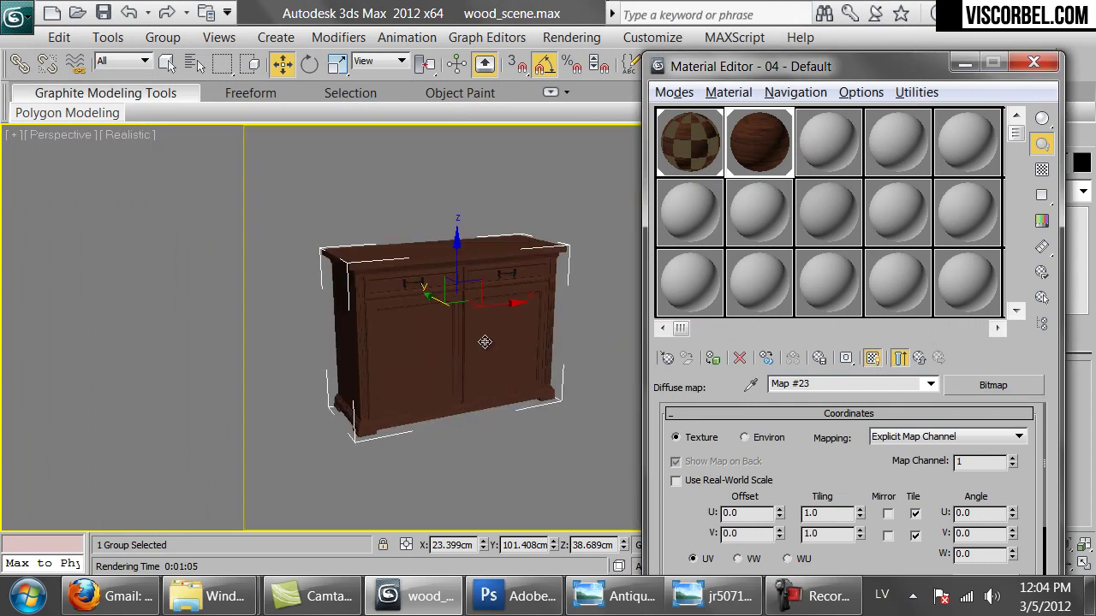
pyautogui.scroll(10, 447, 372)
pyautogui.scroll(-5, 410, 366)
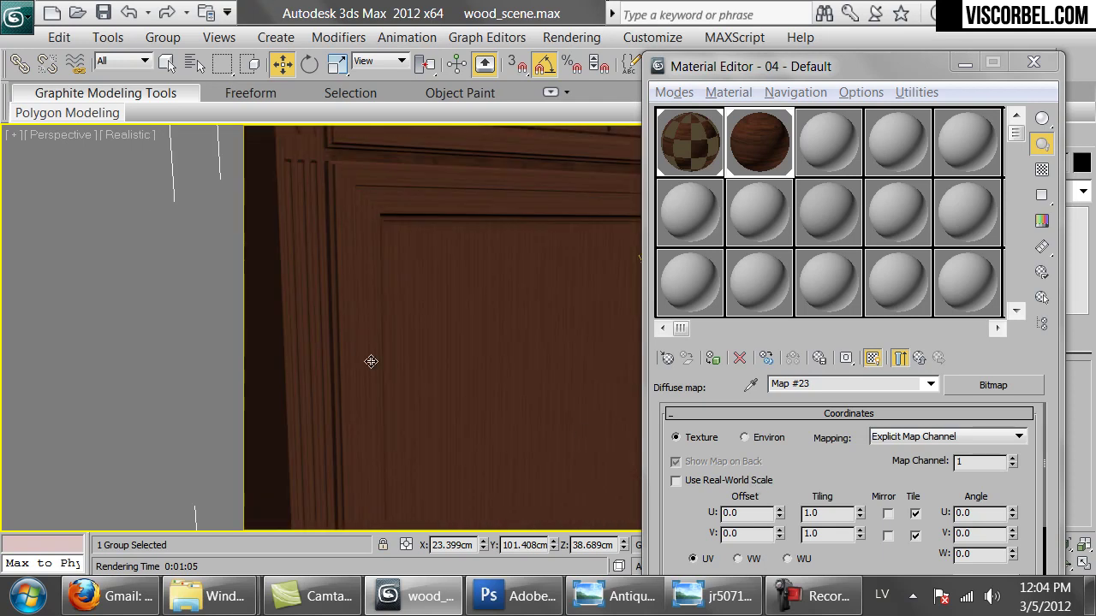
pyautogui.click(700, 485)
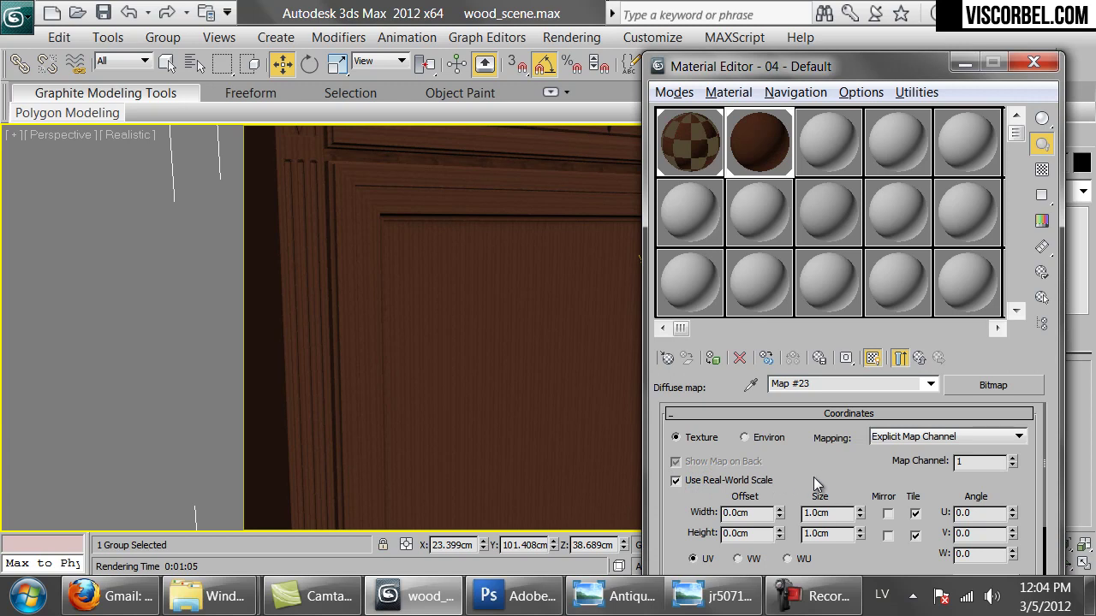
pyautogui.scroll(-2, 834, 476)
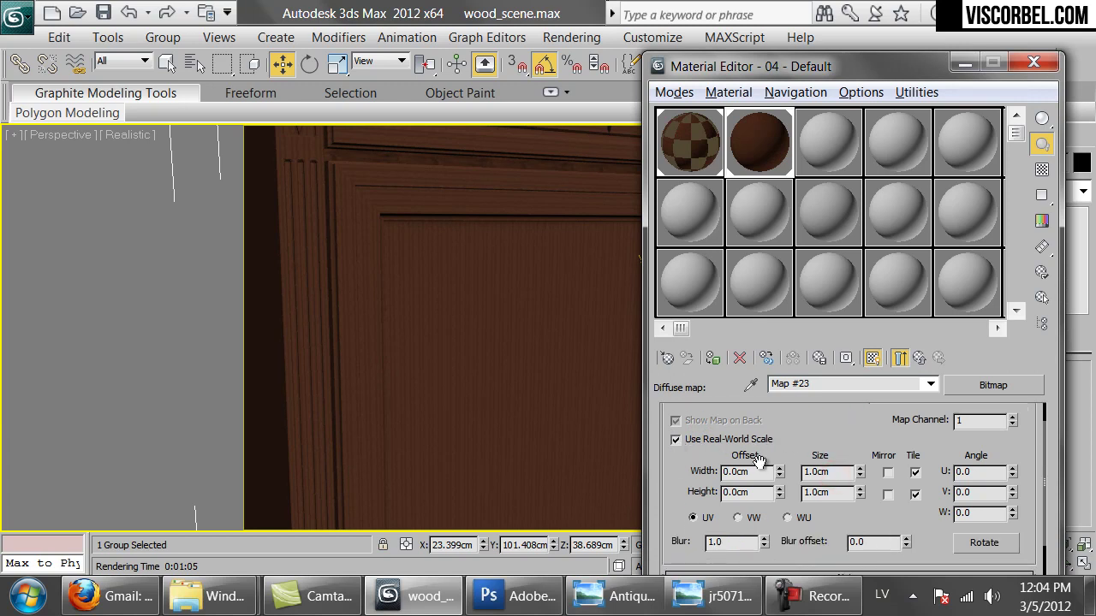
# Switch to Windows Explorer, browse to MAT > Textures > Wood, and view Mahogany_medium.png to judge its real-world dimensions
pyautogui.click(623, 605)
pyautogui.click(623, 604)
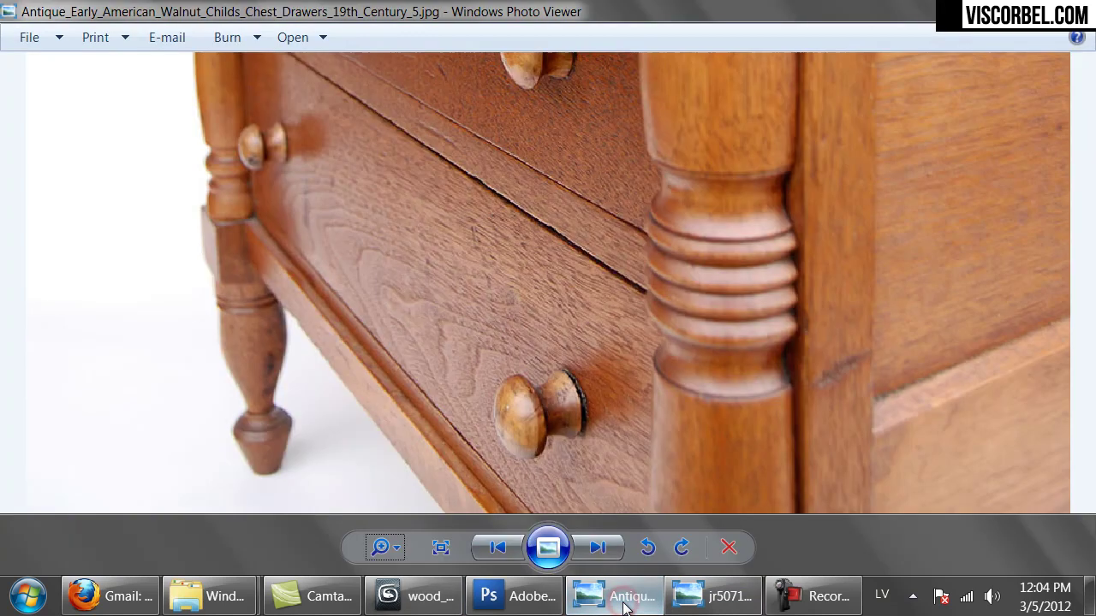
pyautogui.moveTo(224, 598)
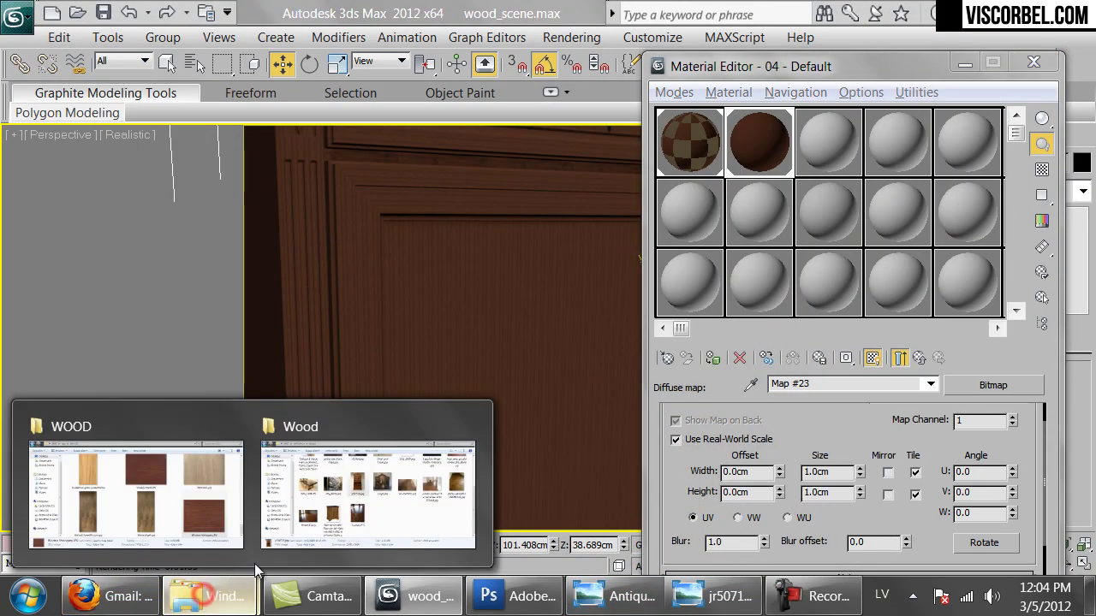
pyautogui.click(179, 501)
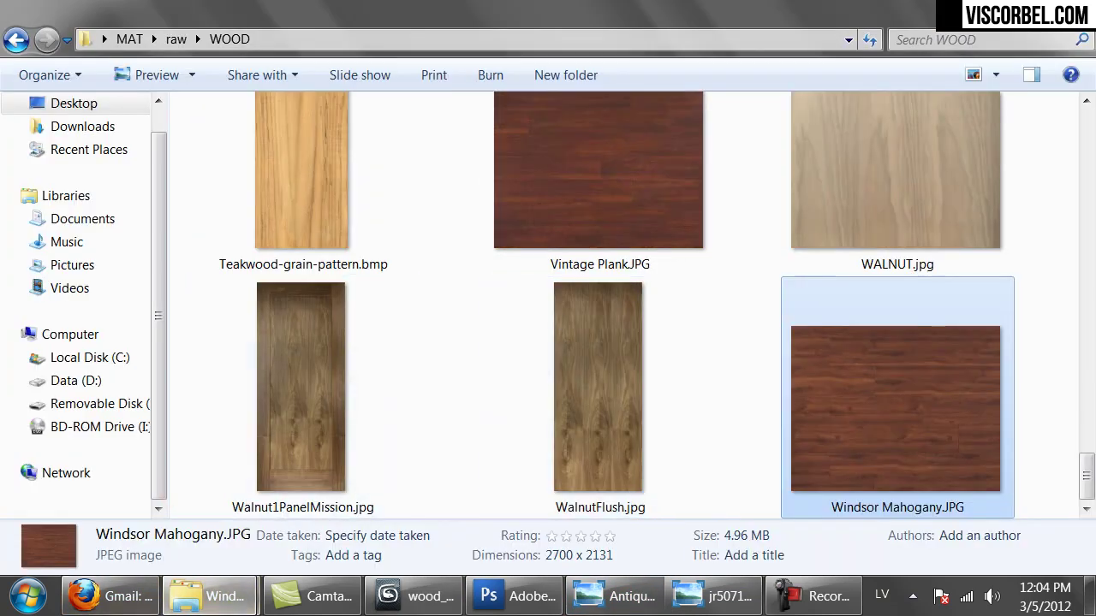
pyautogui.moveTo(214, 597)
pyautogui.click(155, 503)
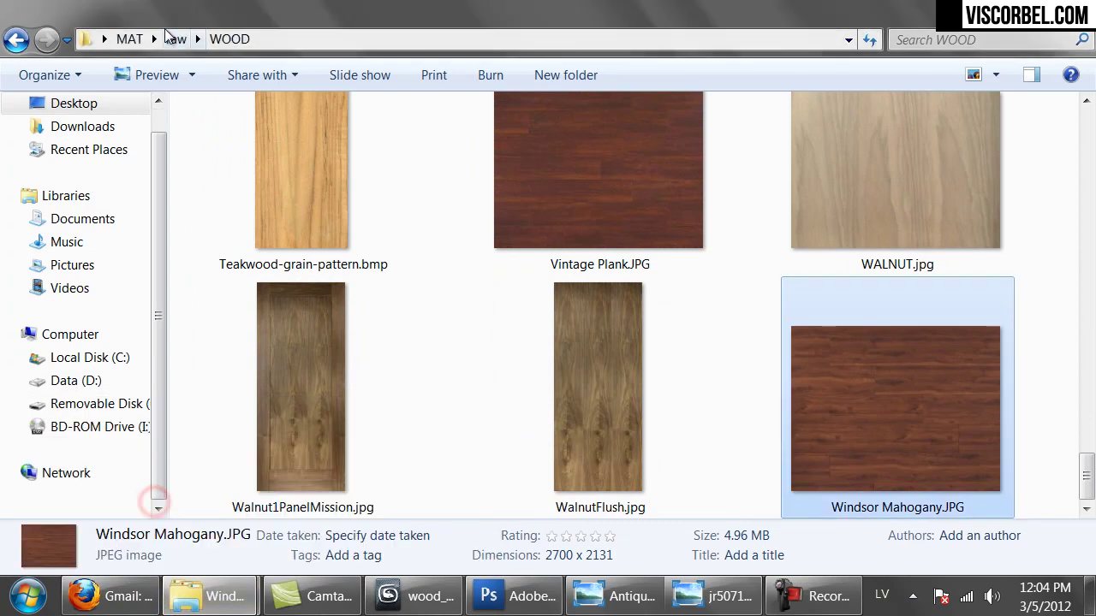
pyautogui.click(129, 40)
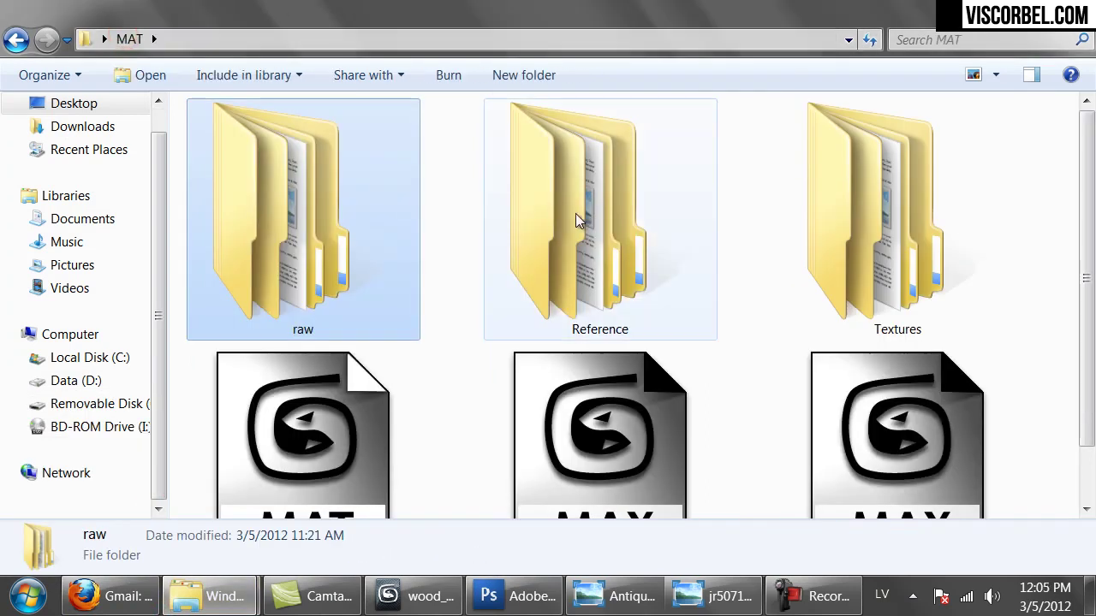
pyautogui.doubleClick(790, 215)
pyautogui.doubleClick(268, 159)
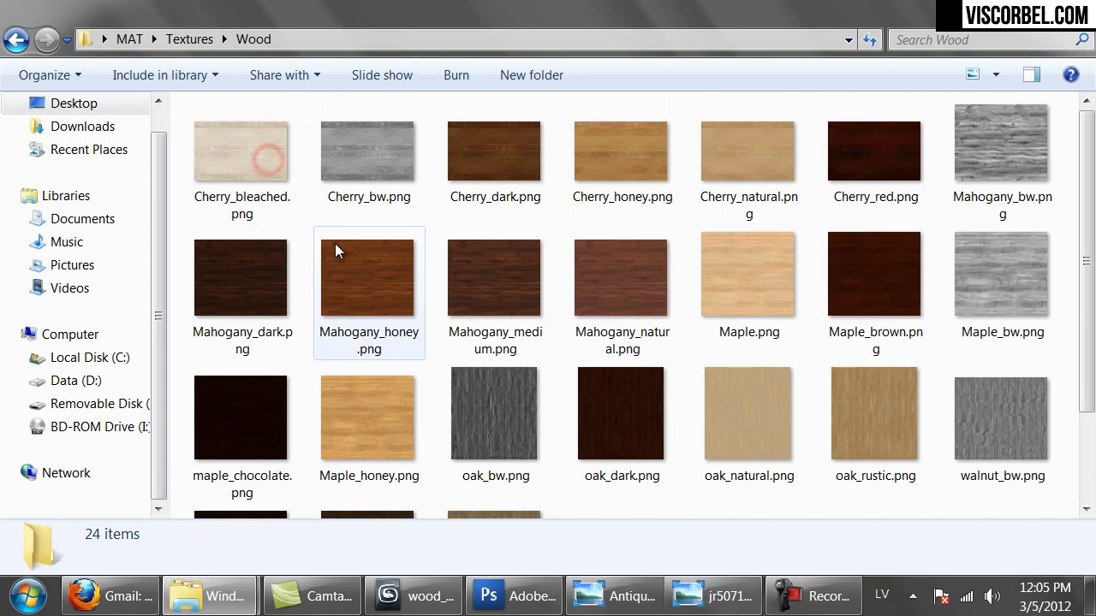
pyautogui.click(380, 301)
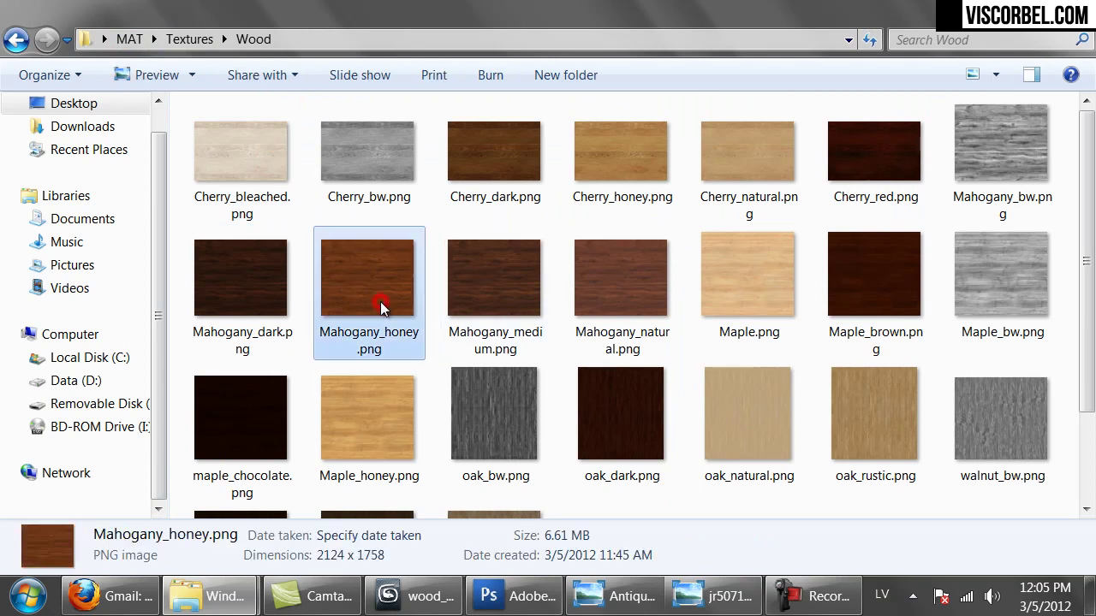
pyautogui.doubleClick(510, 281)
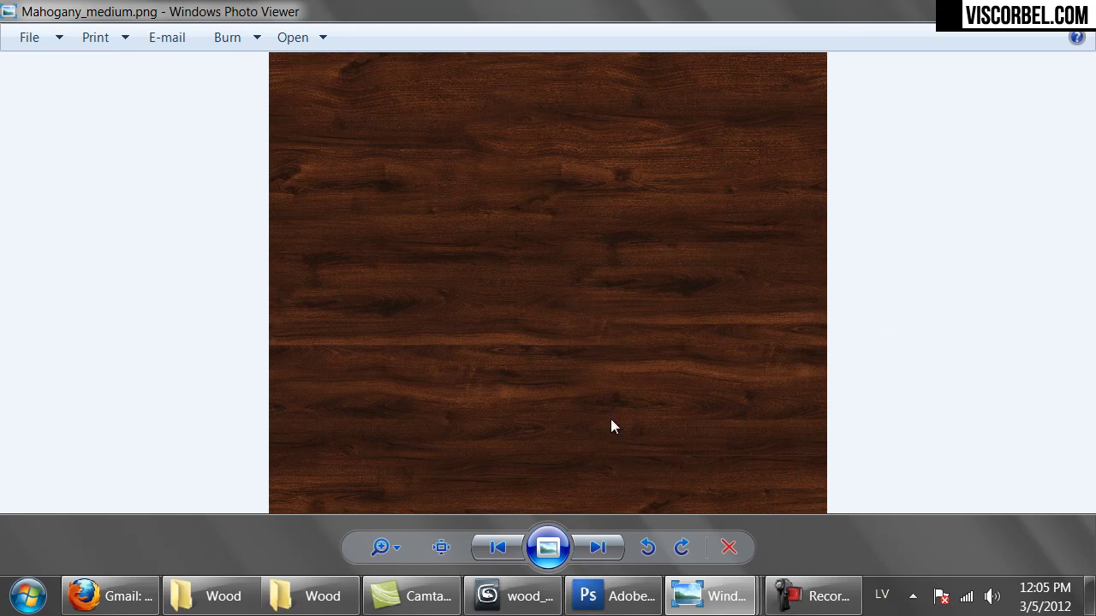
# Switch back to 3ds Max and set the diffuse bitmap's real-world size to 150 cm wide and 120 cm high
pyautogui.click(512, 596)
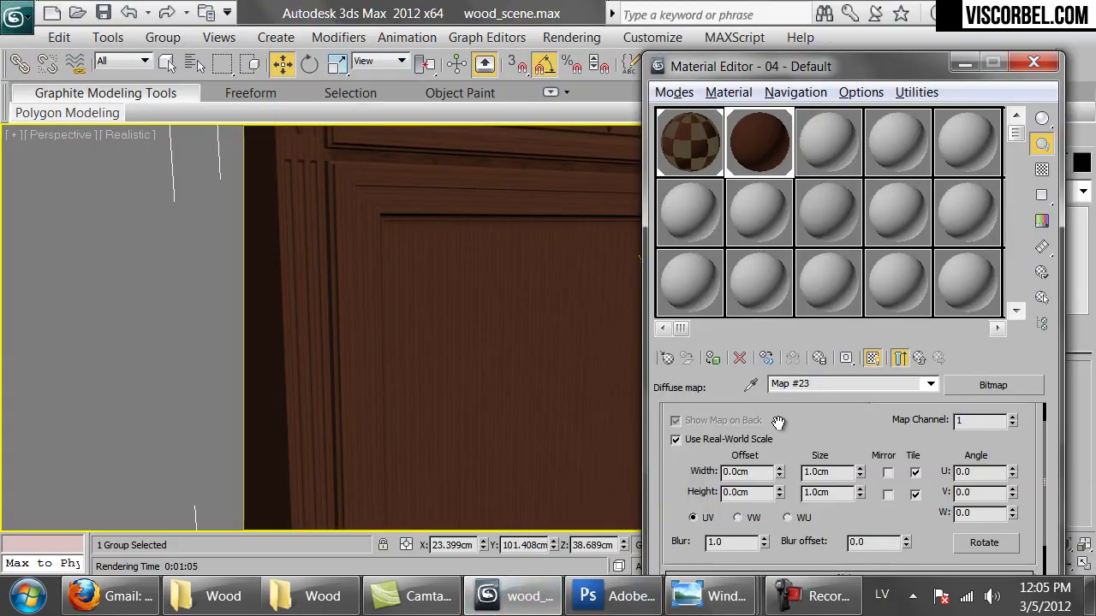
pyautogui.doubleClick(823, 472)
pyautogui.write('150')
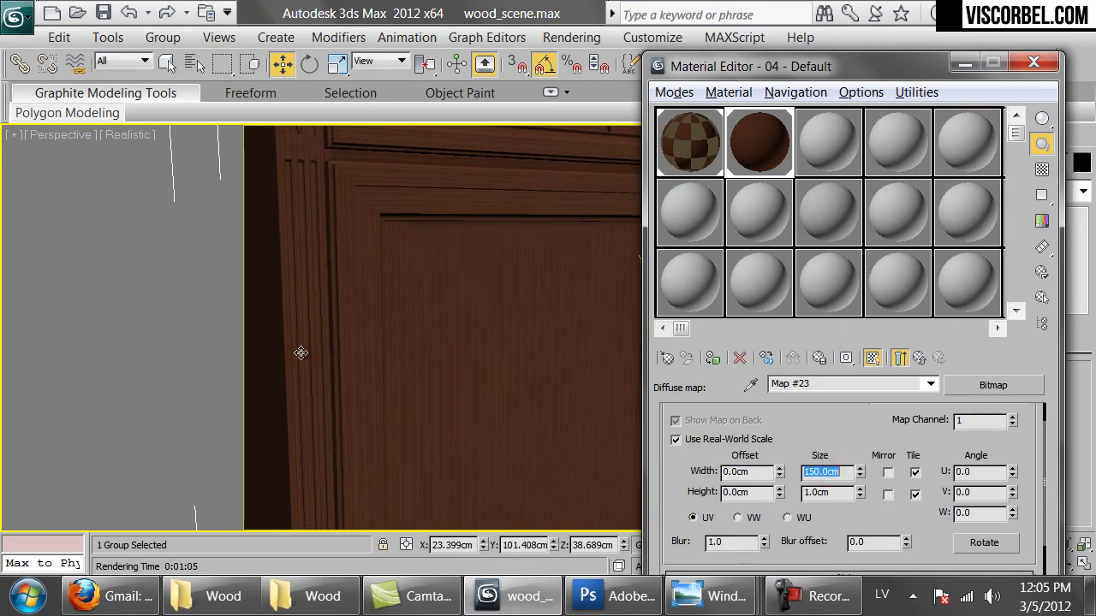
pyautogui.press('Tab')
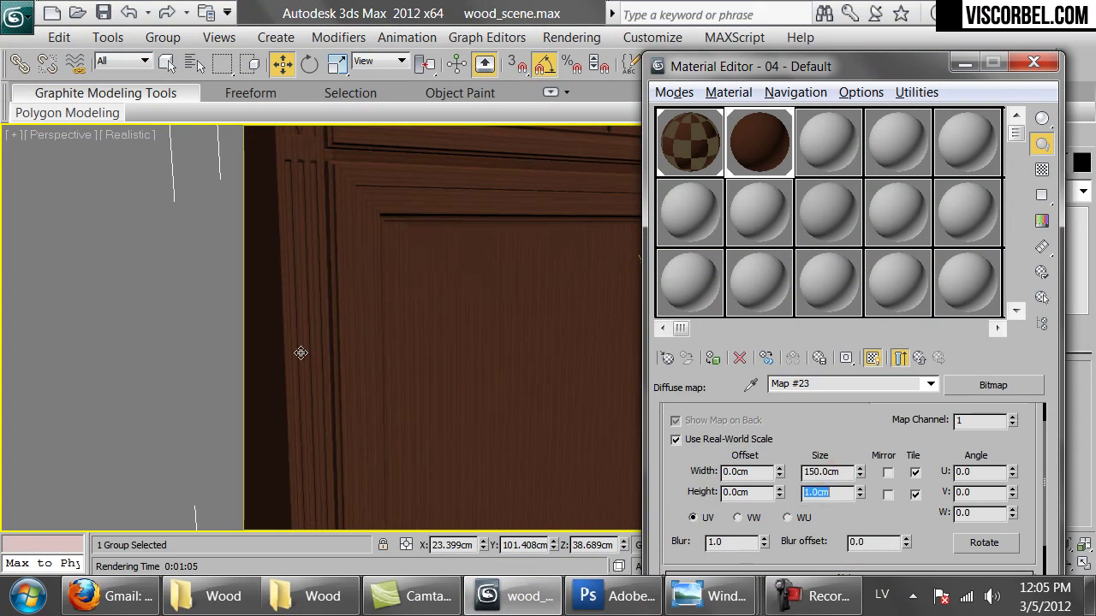
pyautogui.press('Return')
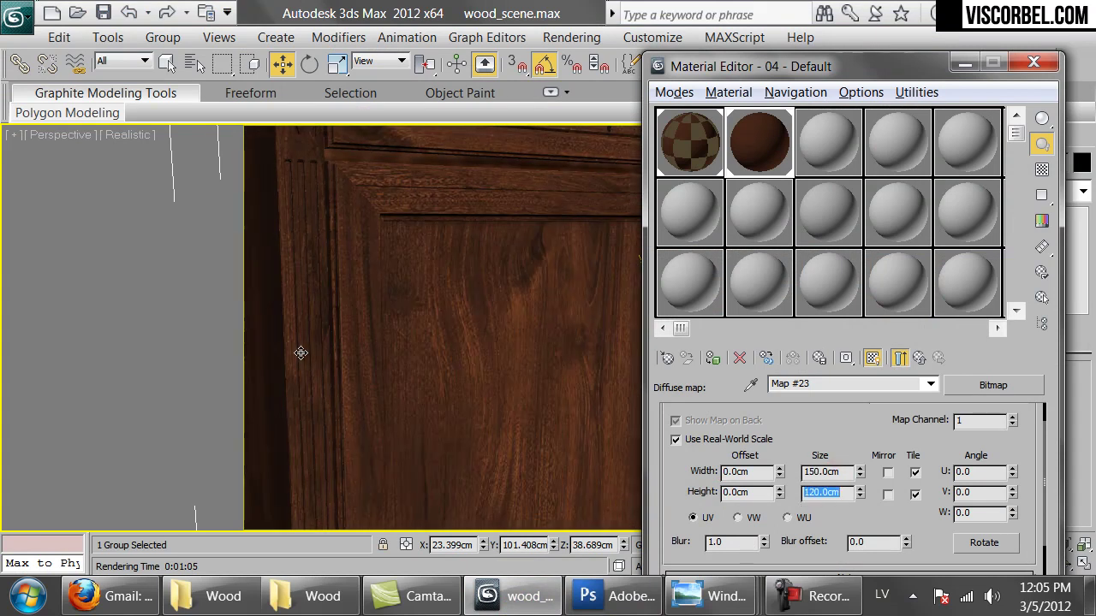
# Return to the VRayPhysicalCamera001 view and bring back the hidden backdrop and lights around the cabinet
pyautogui.hotkey('shift', 'z')
pyautogui.hotkey('shift', 'z')
pyautogui.hotkey('shift', 'z')
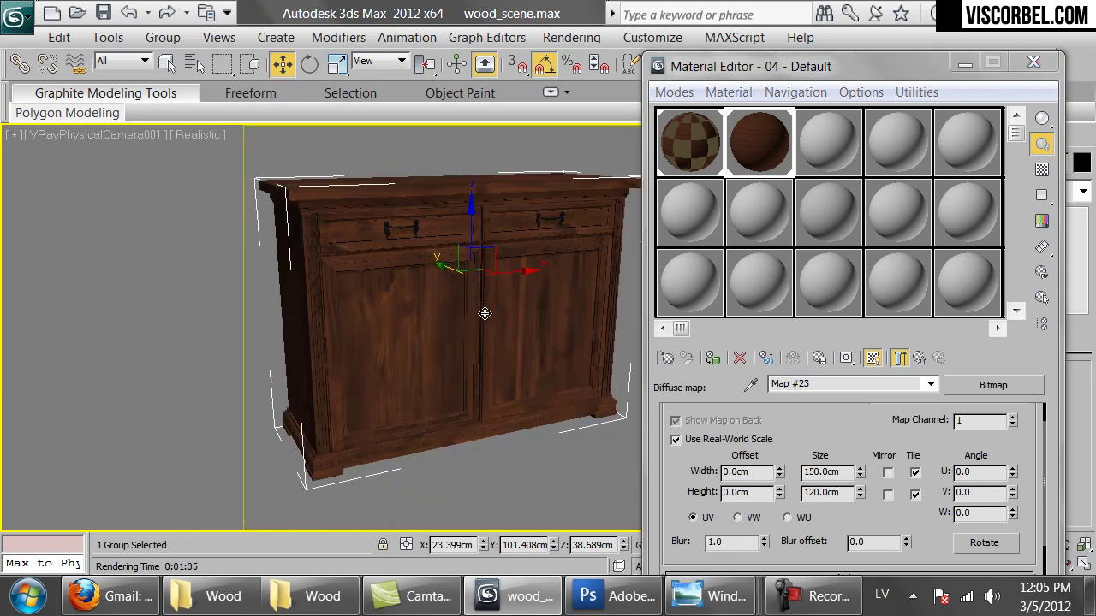
pyautogui.rightClick(533, 281)
pyautogui.click(569, 151)
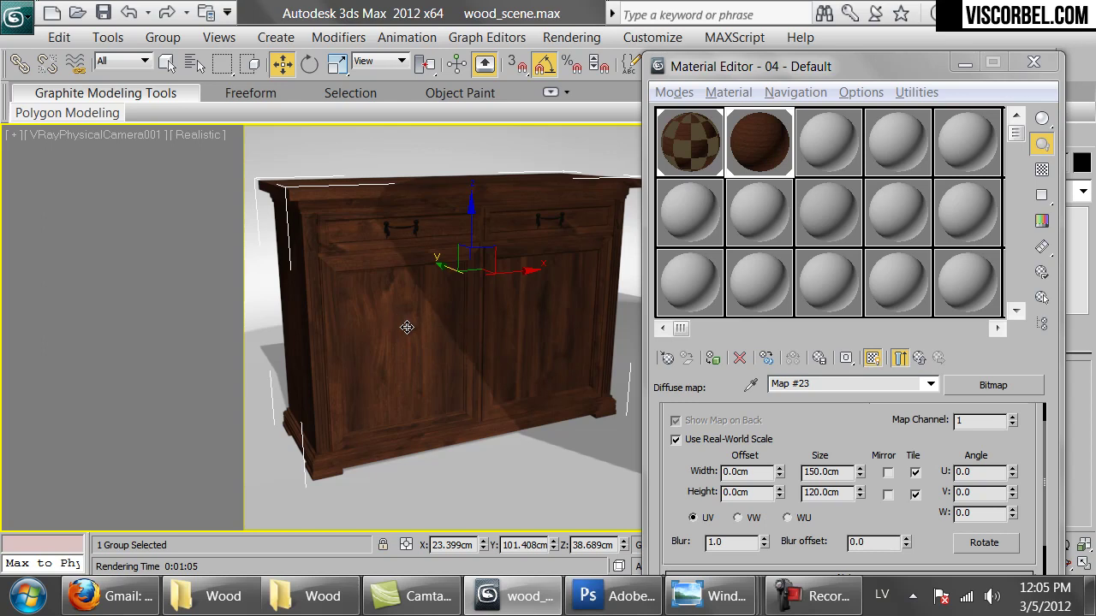
# Examine the scale of the wood grain on the cabinet's side, doors and drawers in the Perspective view
pyautogui.press('p')
pyautogui.scroll(-3, 423, 367)
pyautogui.scroll(4, 423, 359)
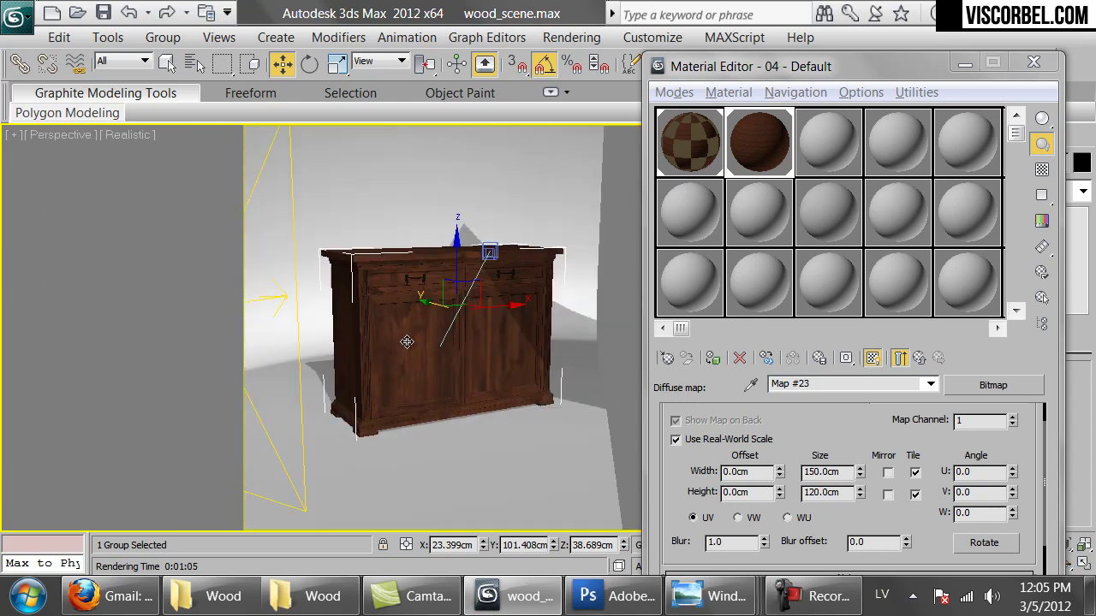
pyautogui.scroll(6, 427, 310)
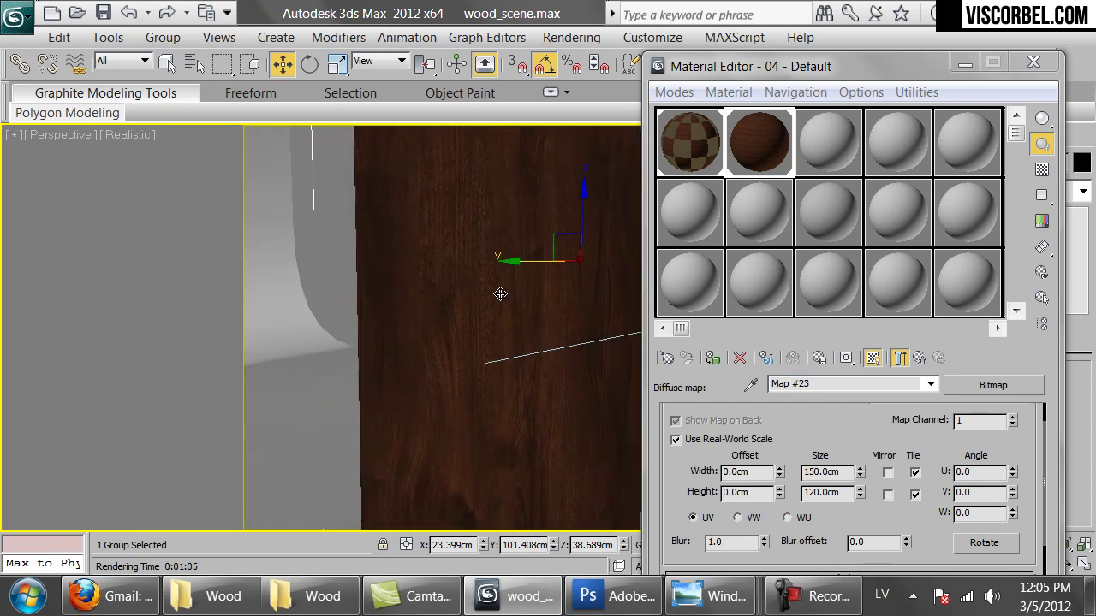
pyautogui.scroll(-5, 483, 279)
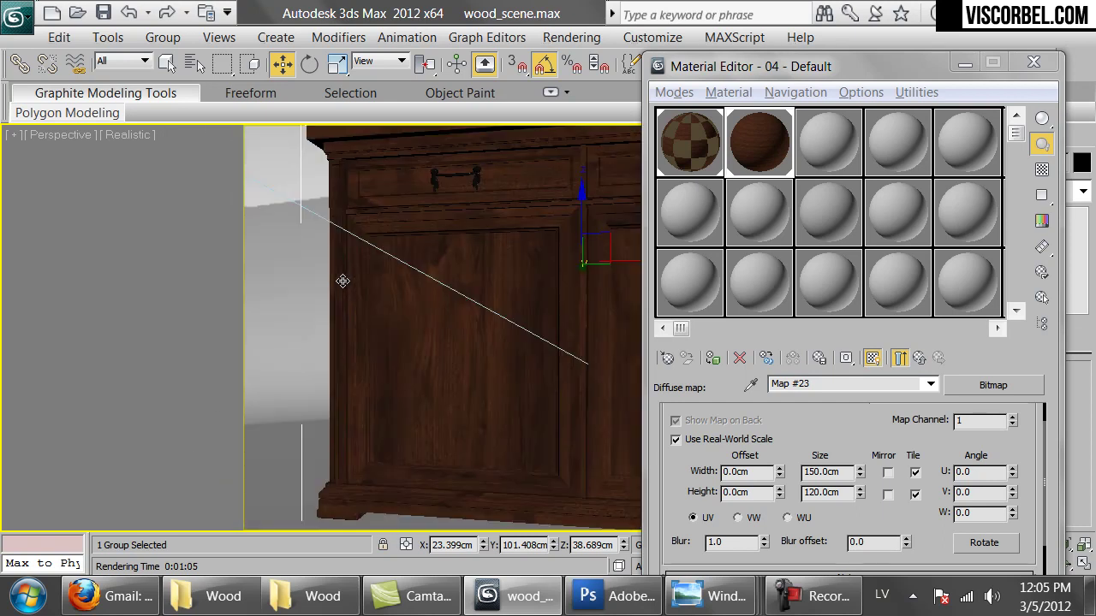
pyautogui.moveTo(399, 293); pyautogui.dragTo(440, 347)
pyautogui.scroll(2, 471, 281)
pyautogui.scroll(-4, 374, 360)
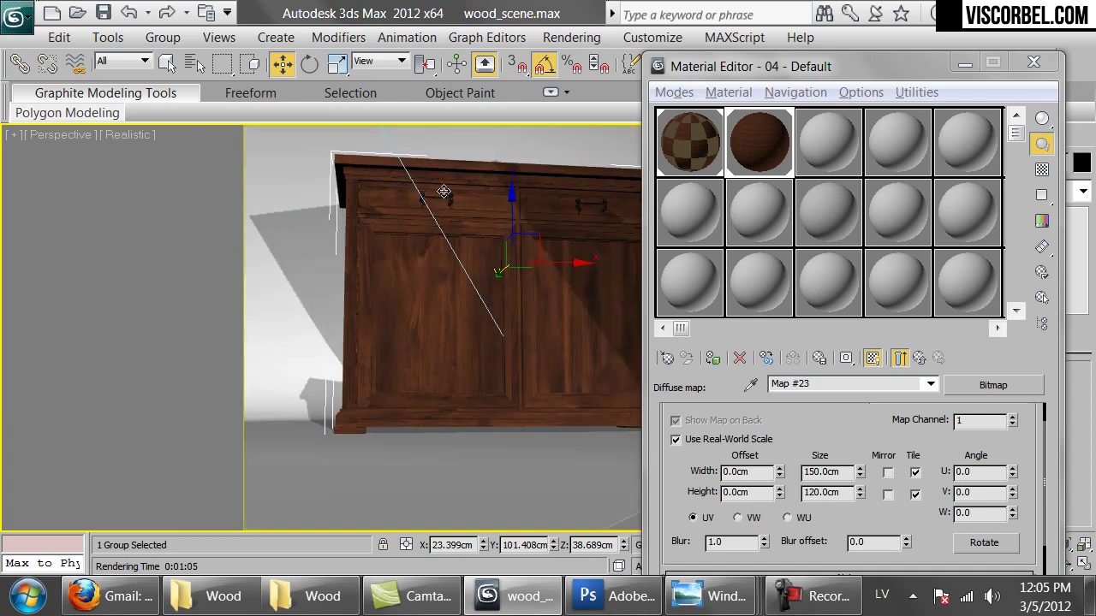
# Set the diffuse bitmap's real-world size to 50 cm wide and 60 cm high and check the door's grain up close
pyautogui.moveTo(860, 469); pyautogui.dragTo(847, 445)
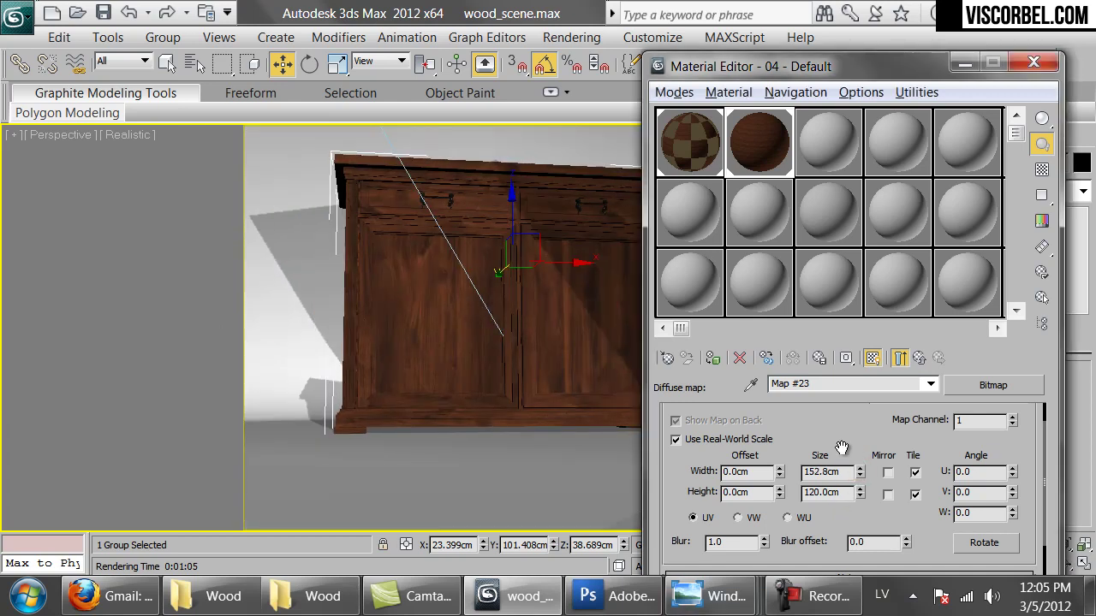
pyautogui.doubleClick(836, 494)
pyautogui.doubleClick(839, 472)
pyautogui.write('50')
pyautogui.press('Return')
pyautogui.press('Tab')
pyautogui.write('60')
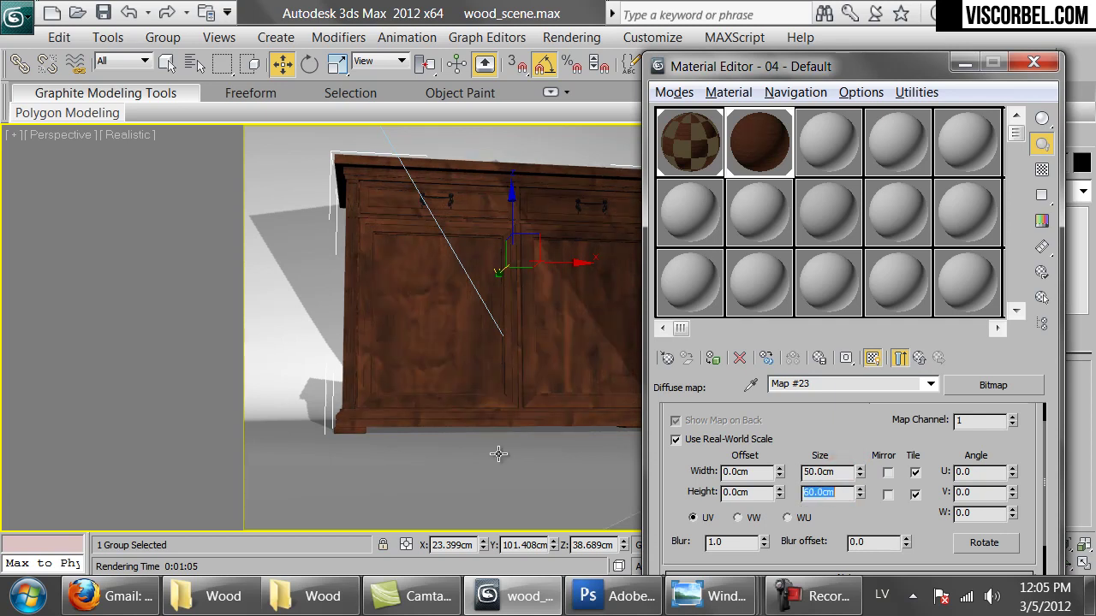
pyautogui.press('Return')
pyautogui.scroll(8, 393, 354)
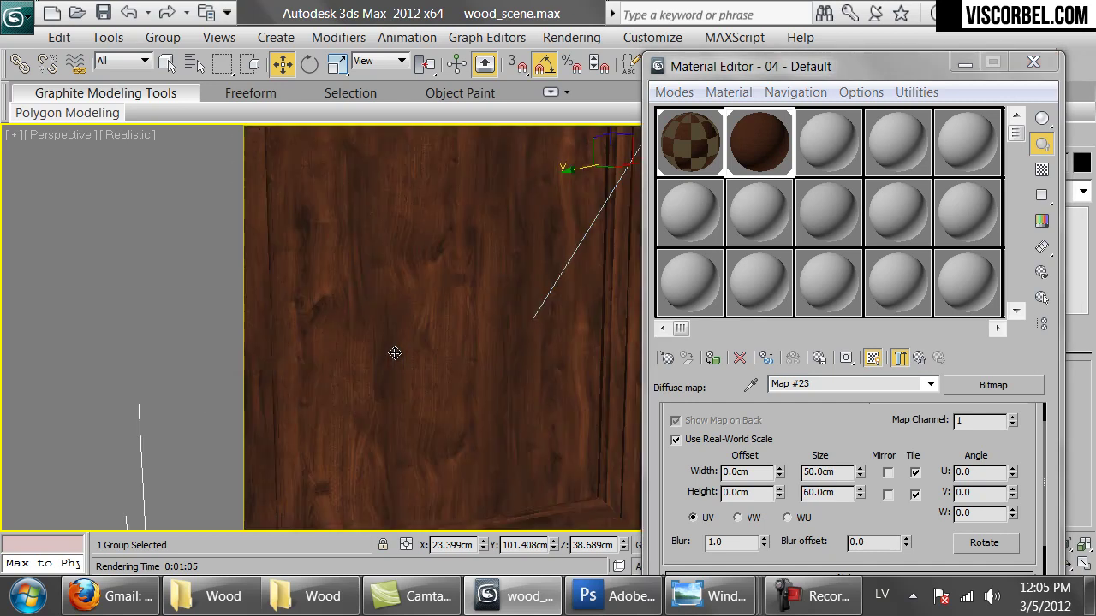
# Set the diffuse bitmap's real-world size to 150 cm wide and 120 cm high and check the cabinet's grain in perspective
pyautogui.scroll(-6, 445, 428)
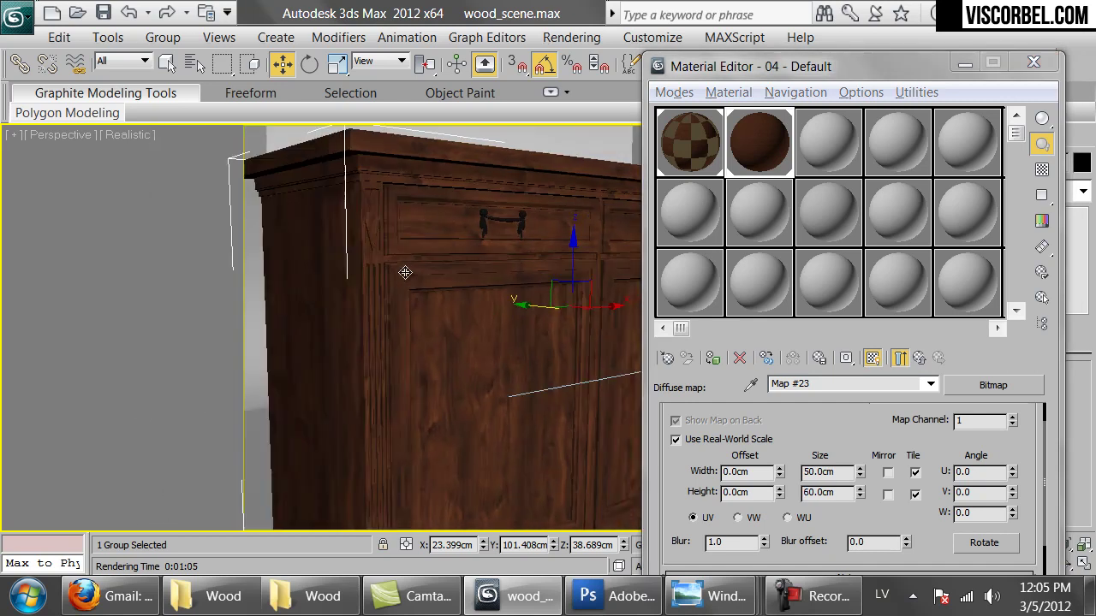
pyautogui.doubleClick(844, 471)
pyautogui.write('150')
pyautogui.press('Return')
pyautogui.press('Tab')
pyautogui.write('120')
pyautogui.press('Return')
pyautogui.moveTo(516, 358); pyautogui.dragTo(480, 297)
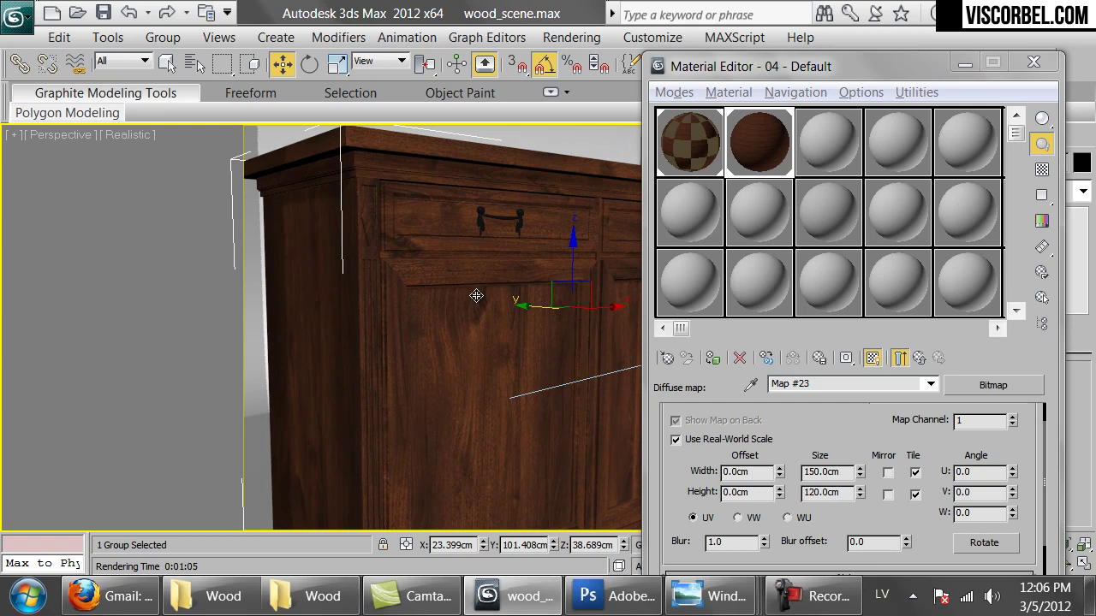
# Return to the VRayPhysicalCamera001 view, close the Material Editor and render the cabinet
pyautogui.press('c')
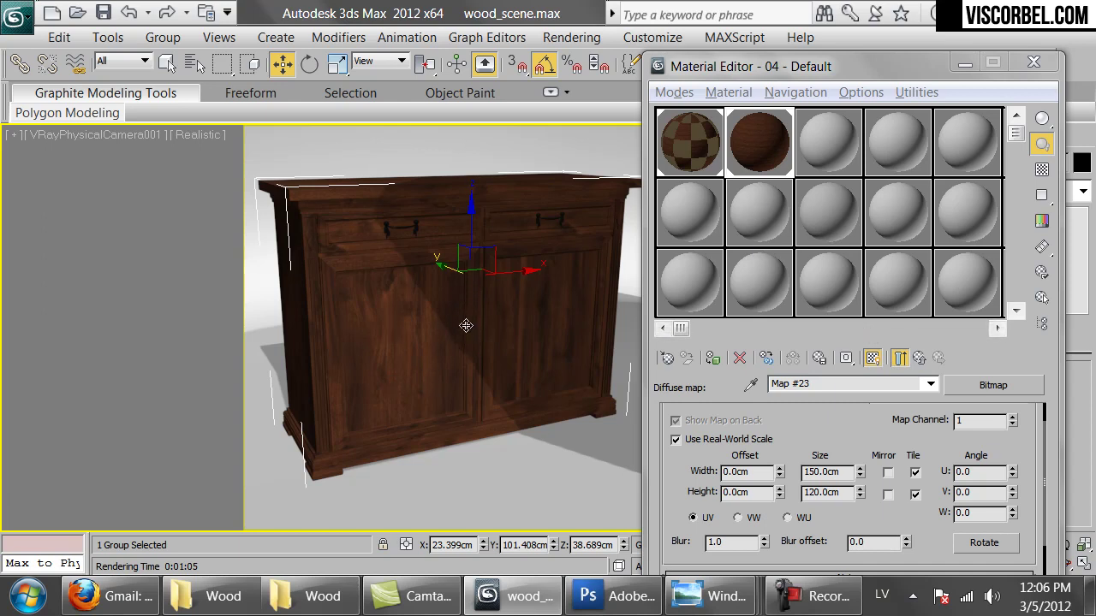
pyautogui.click(918, 358)
pyautogui.click(1033, 61)
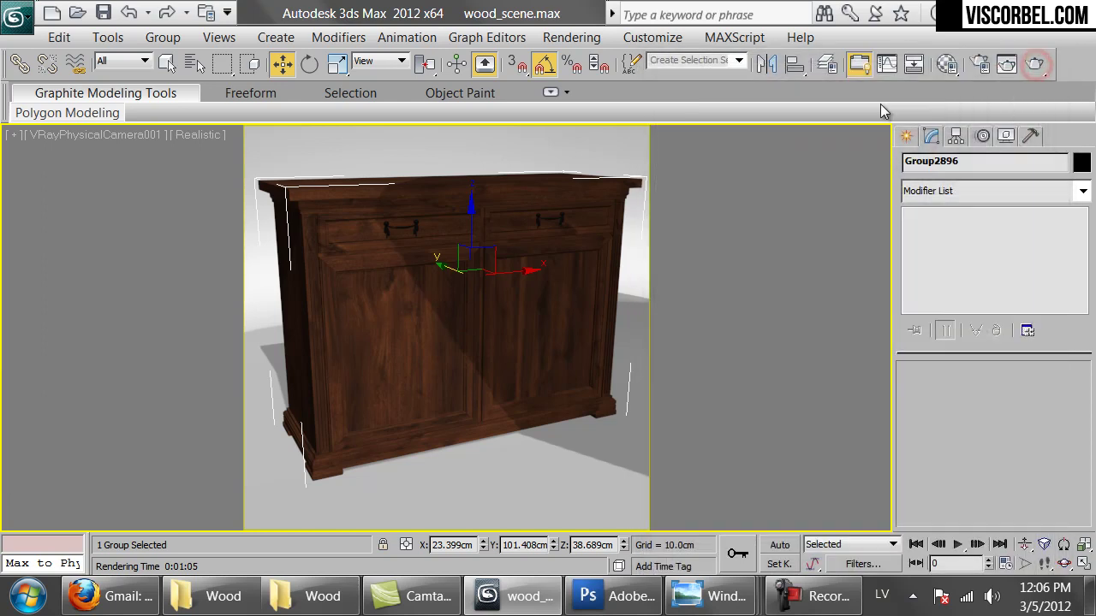
pyautogui.click(1034, 63)
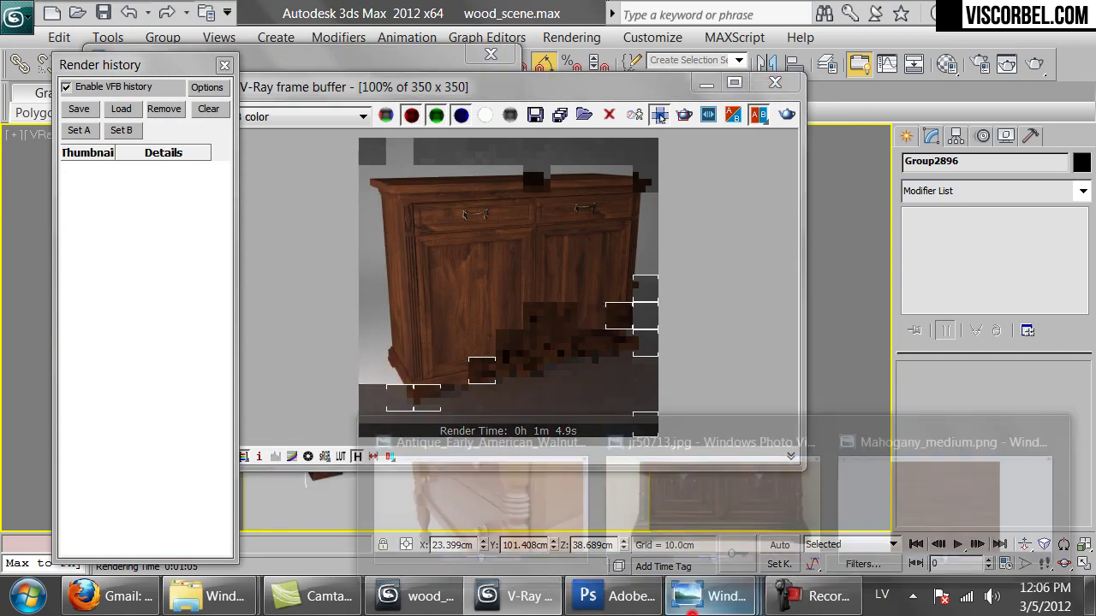
# Examine the wood surface in the antique walnut chest photo, return to the V-Ray frame buffer and close the finished render
pyautogui.moveTo(710, 597)
pyautogui.click(500, 493)
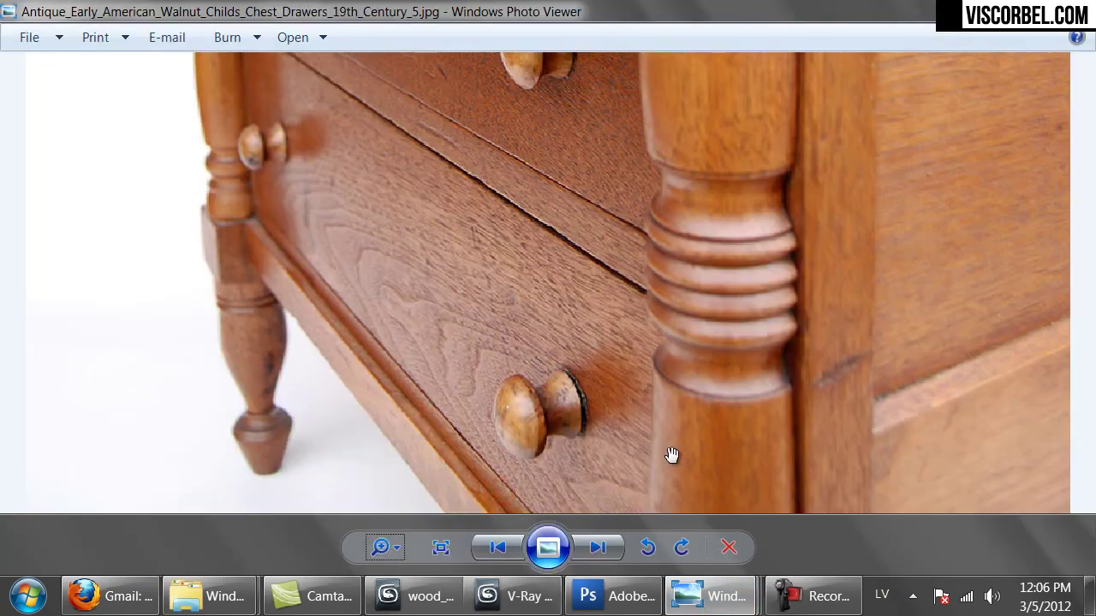
pyautogui.moveTo(678, 469); pyautogui.dragTo(587, 200)
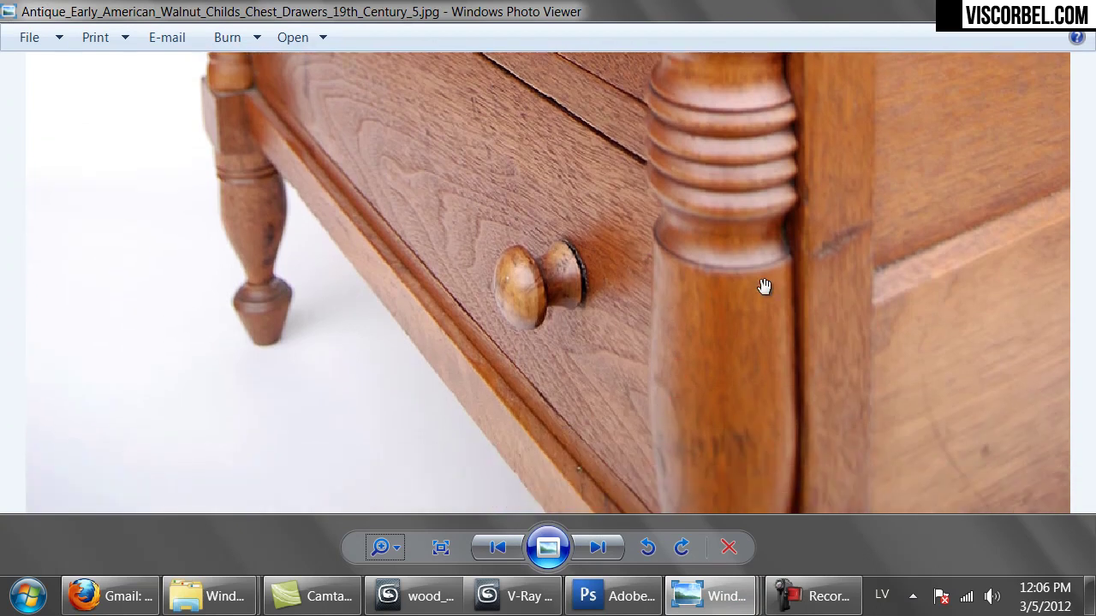
pyautogui.moveTo(587, 171); pyautogui.dragTo(603, 371)
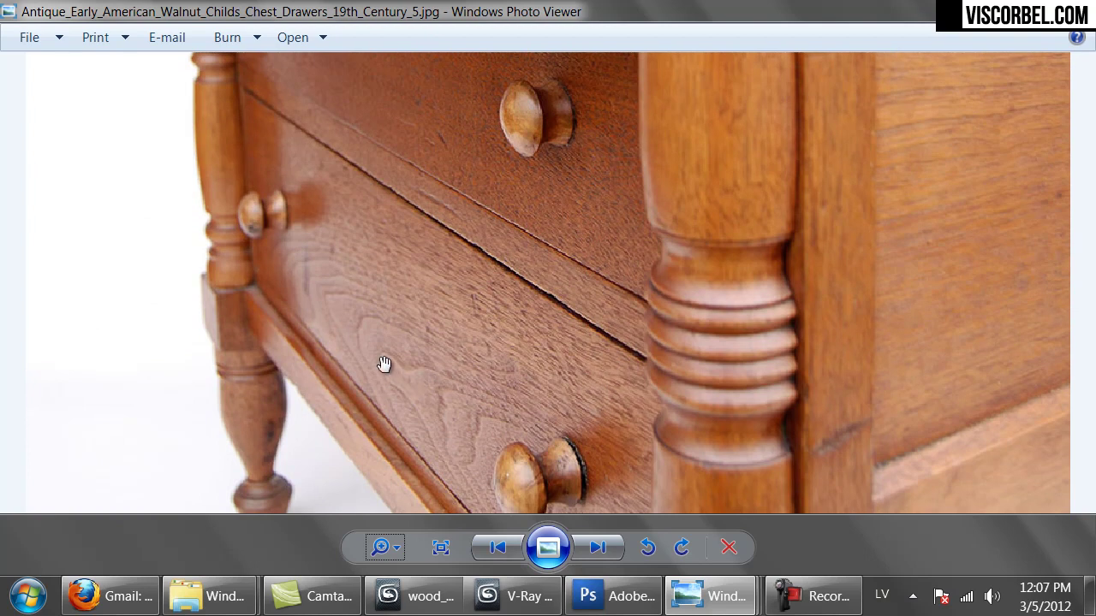
pyautogui.moveTo(636, 391); pyautogui.dragTo(433, 345)
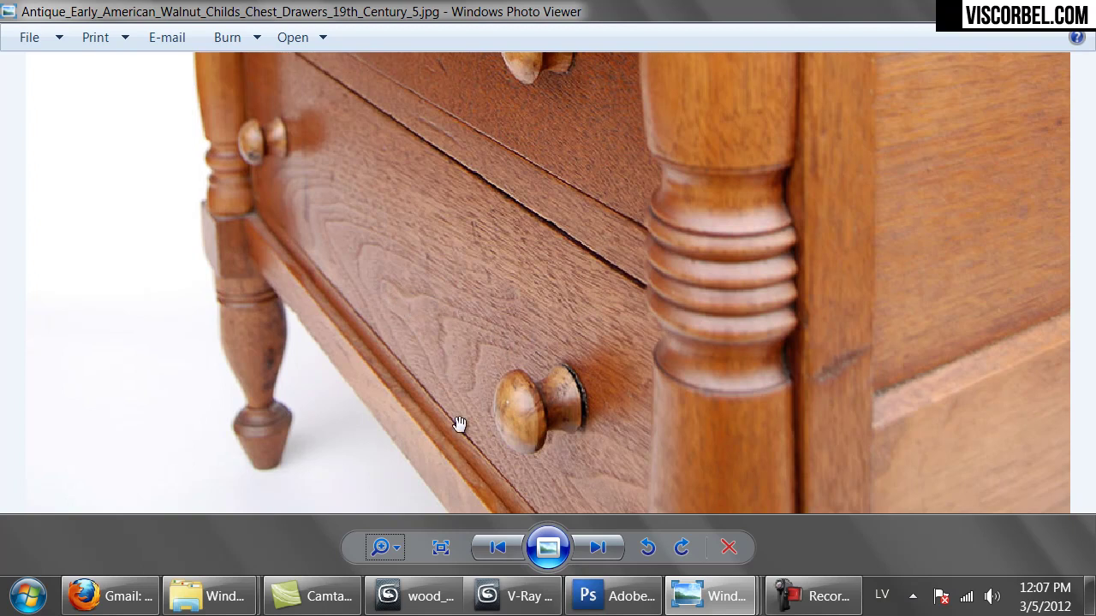
pyautogui.moveTo(476, 152); pyautogui.dragTo(471, 218)
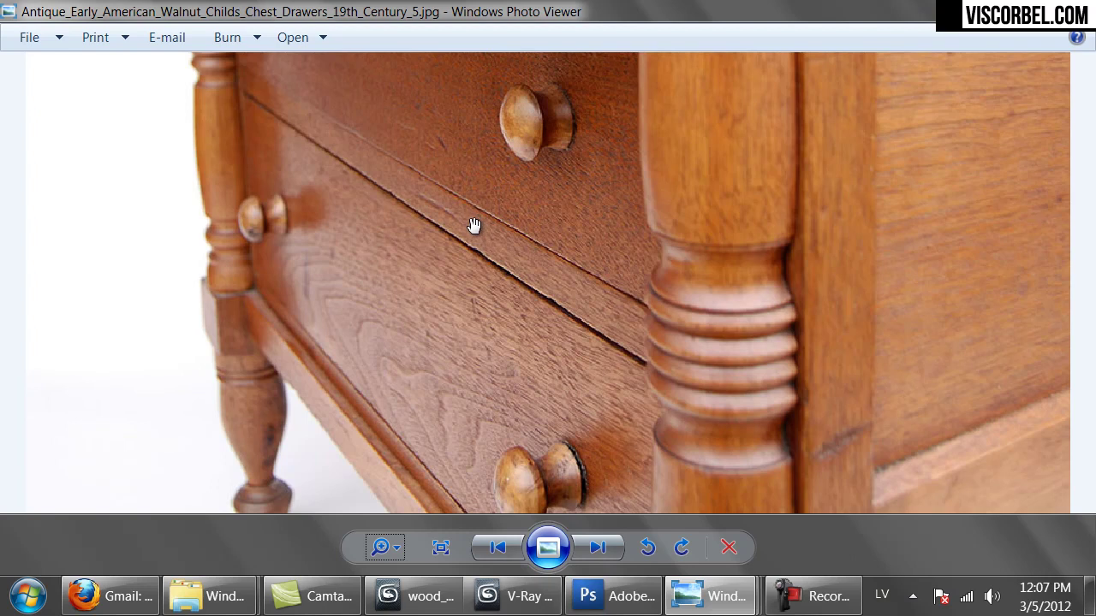
pyautogui.click(497, 596)
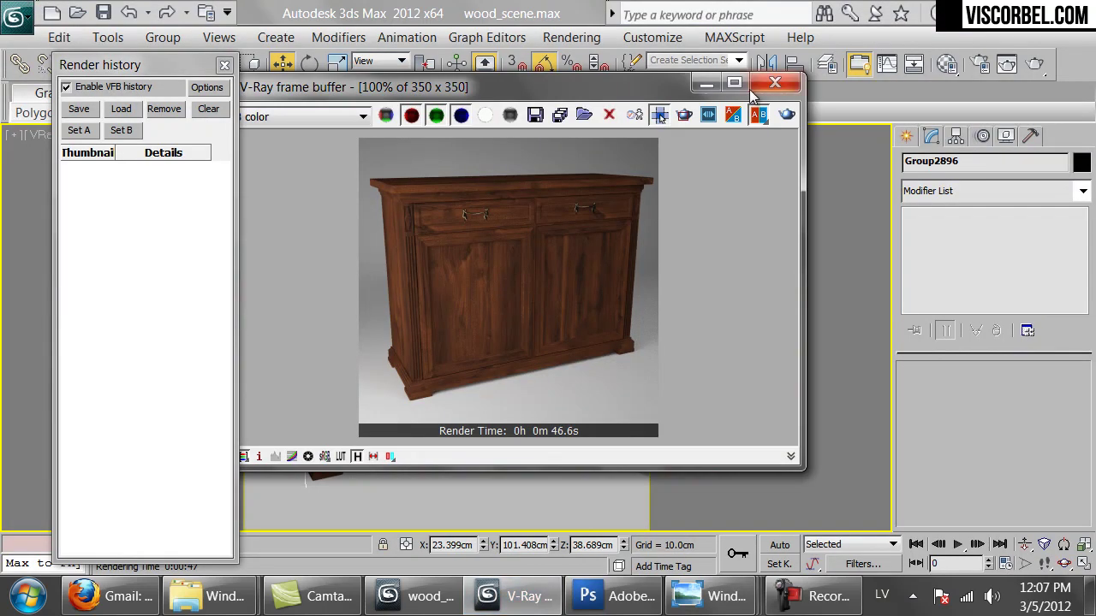
pyautogui.click(775, 83)
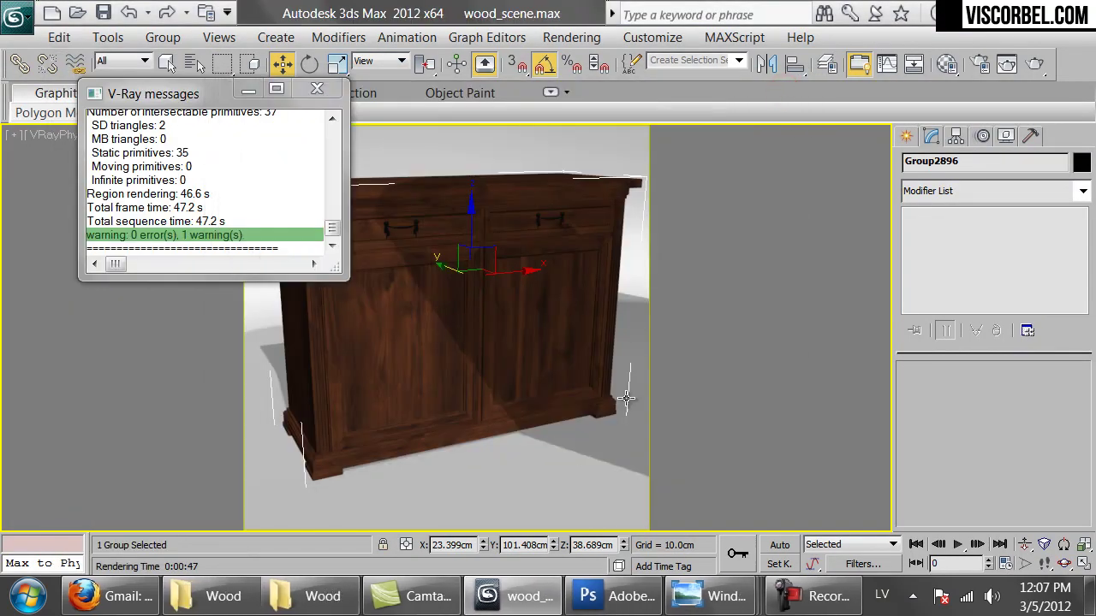
# Reopen the 04 - Default material and load the black-and-white mahogany bitmap as its reflect map
pyautogui.click(946, 64)
pyautogui.moveTo(784, 77); pyautogui.dragTo(708, 38)
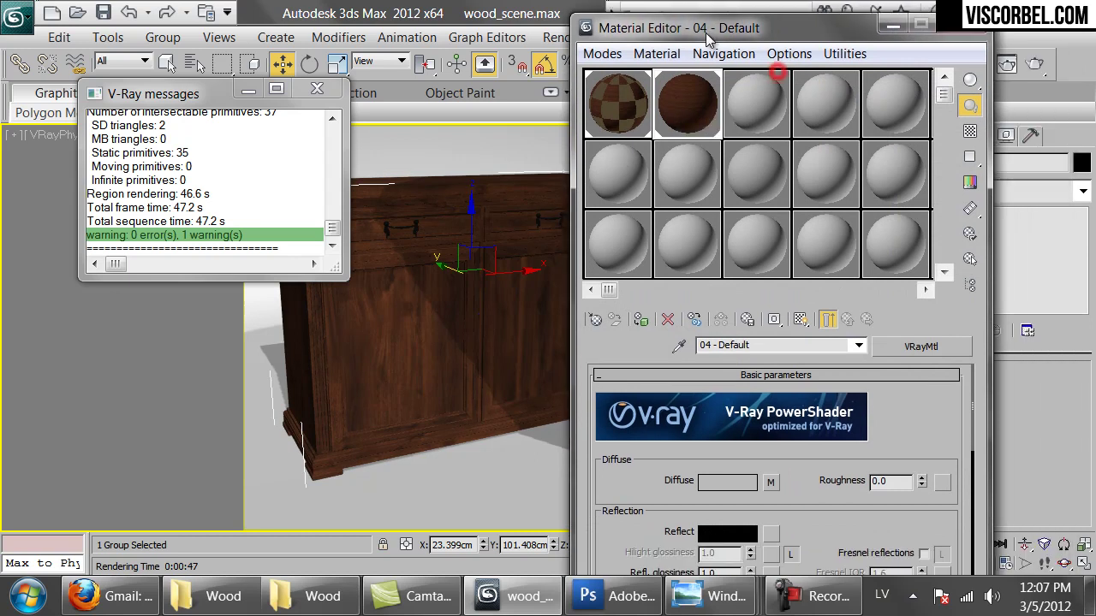
pyautogui.click(770, 533)
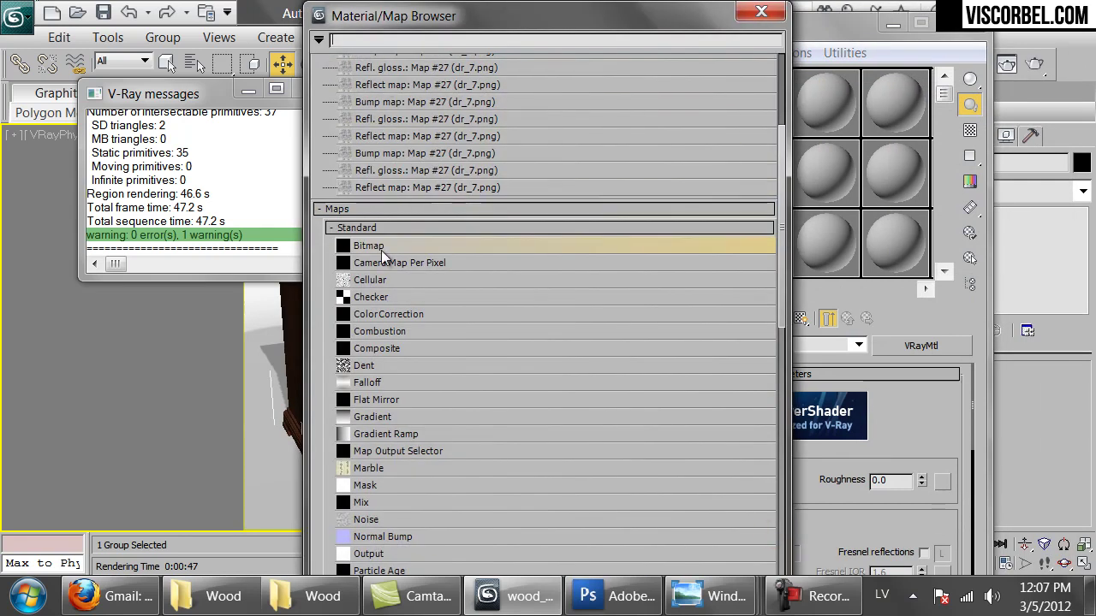
pyautogui.doubleClick(381, 249)
pyautogui.doubleClick(758, 171)
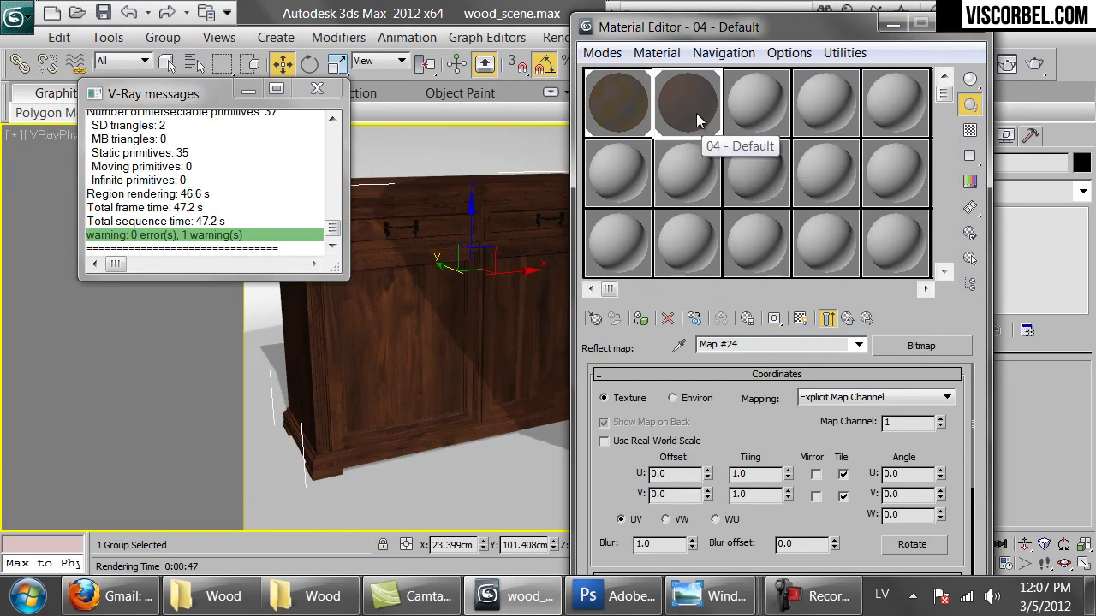
# Enable real-world scale for the reflect bitmap and set its size to 150 cm wide and 120 cm high
pyautogui.click(690, 441)
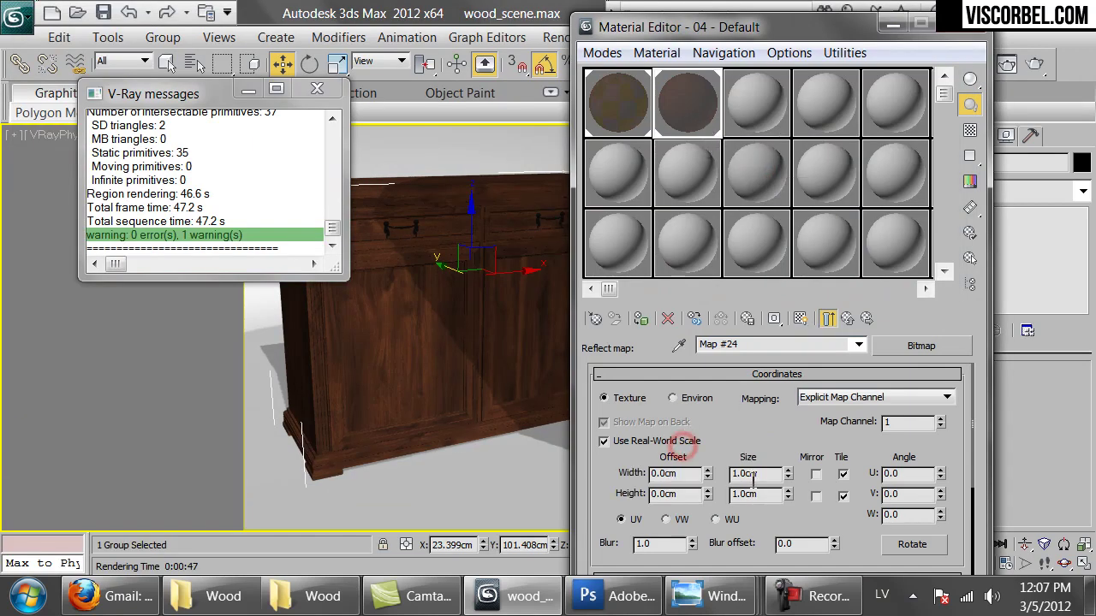
pyautogui.doubleClick(754, 476)
pyautogui.press('Tab')
pyautogui.press('Return')
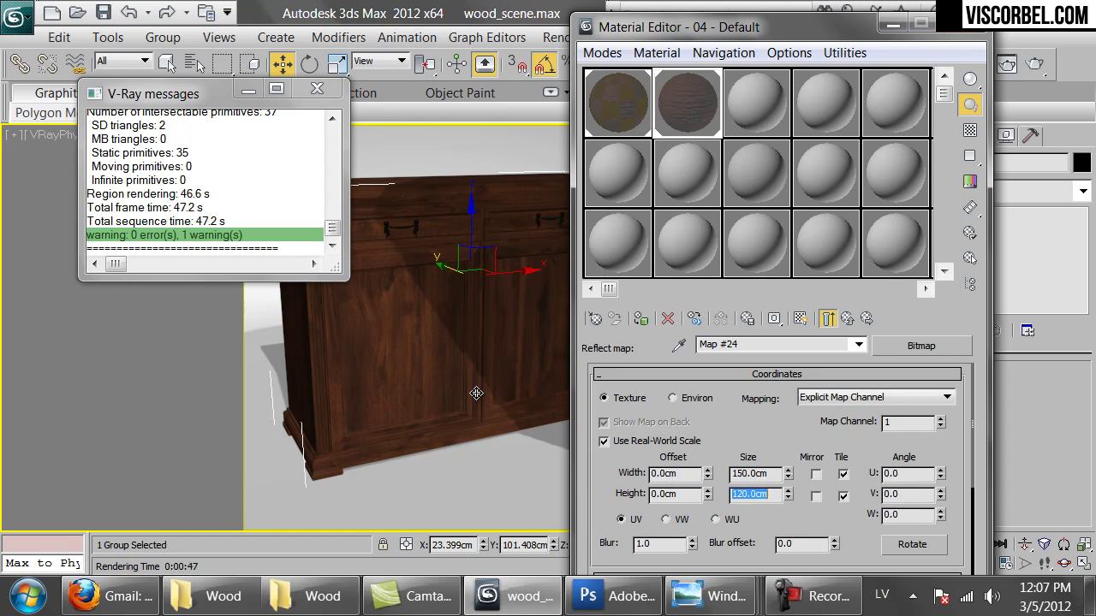
# Inspect the reflect map in an enlarged sample preview and open Mahogany_bw.png from the Wood textures folder
pyautogui.doubleClick(677, 98)
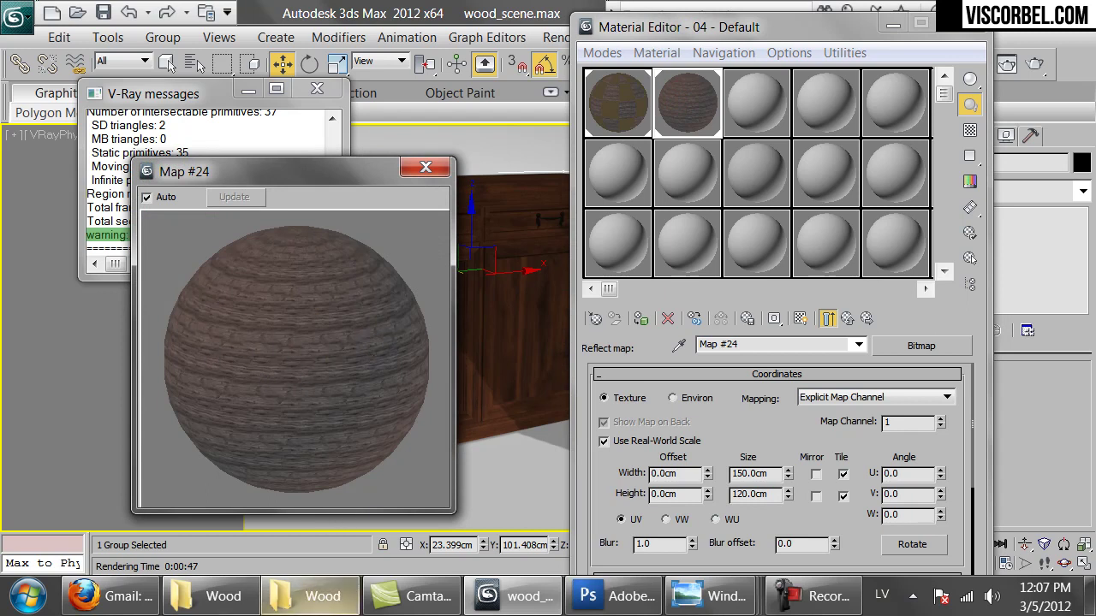
pyautogui.click(209, 596)
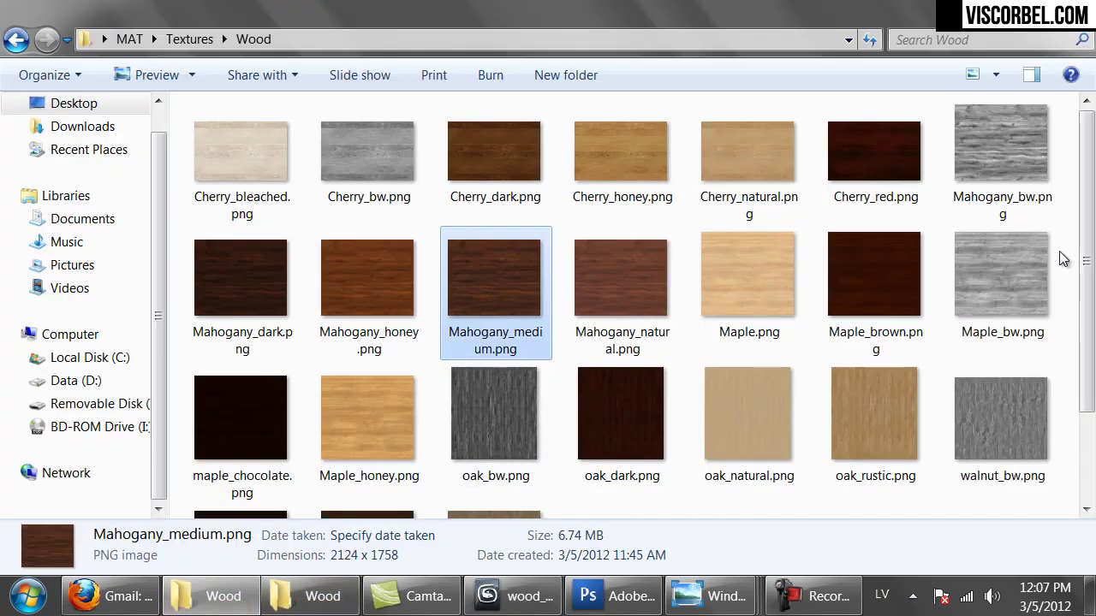
pyautogui.doubleClick(1000, 145)
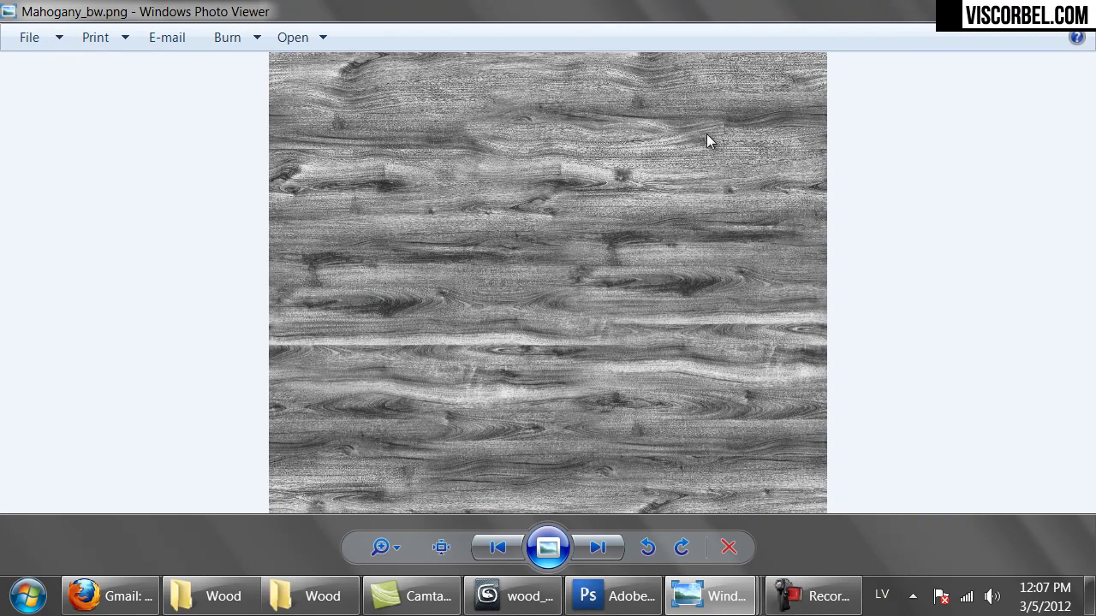
# Examine how the grain affects the reflections on the drawers and turned legs in the antique walnut chest photo
pyautogui.moveTo(704, 597)
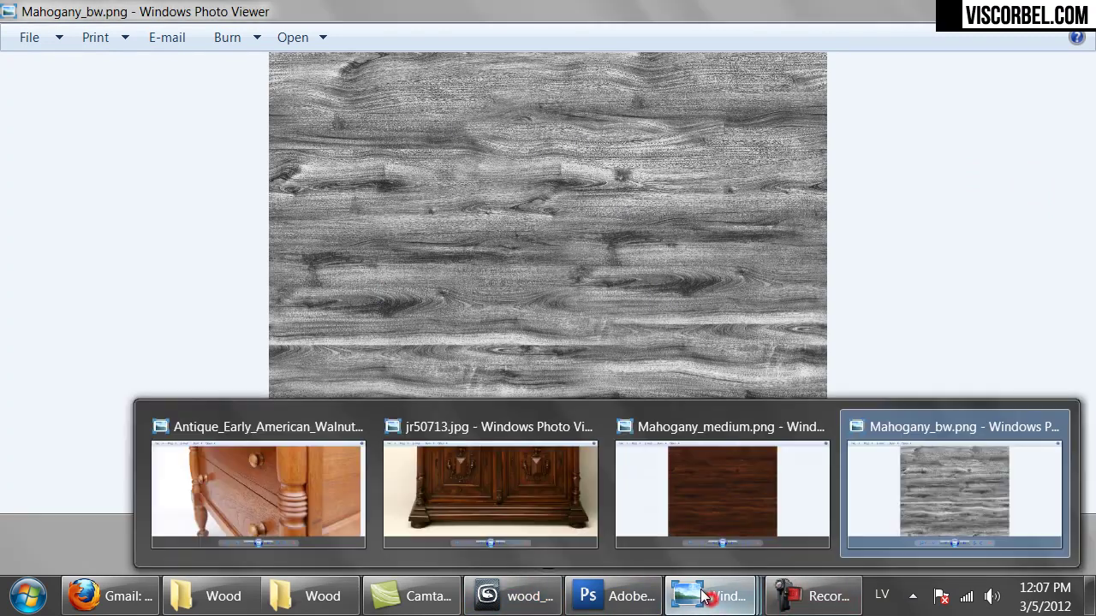
pyautogui.click(217, 507)
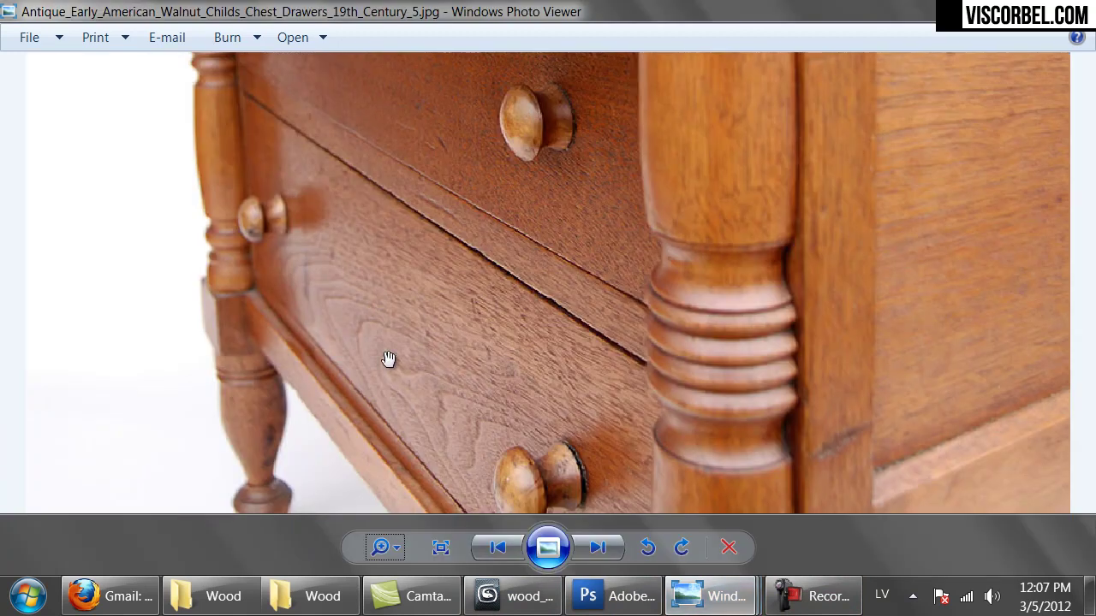
pyautogui.moveTo(599, 370); pyautogui.dragTo(573, 103)
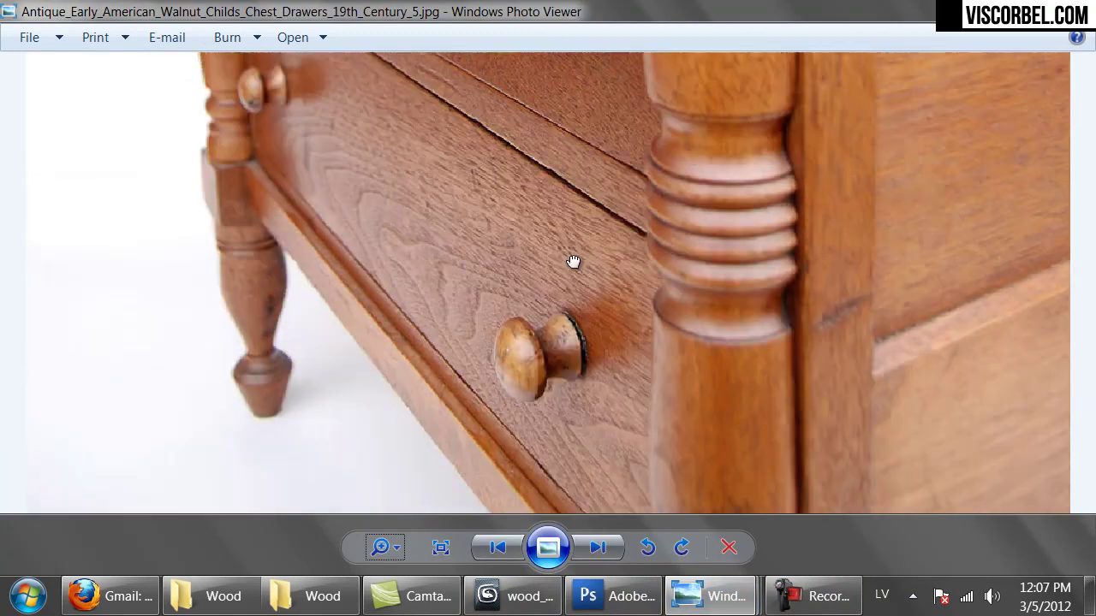
pyautogui.moveTo(572, 261); pyautogui.dragTo(573, 340)
pyautogui.moveTo(496, 164); pyautogui.dragTo(473, 86)
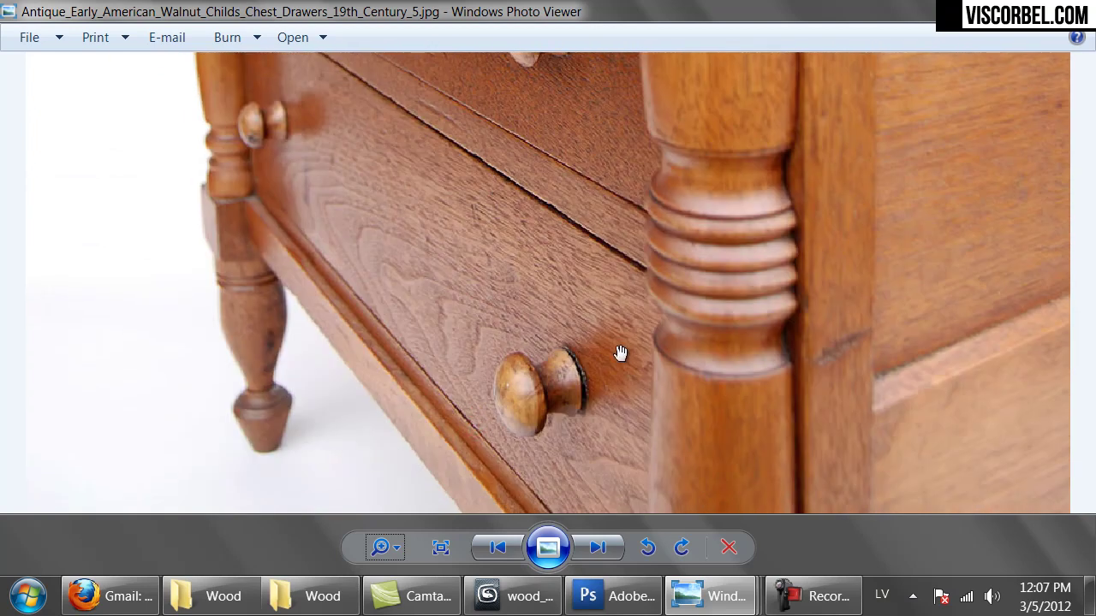
pyautogui.moveTo(547, 164); pyautogui.dragTo(537, 342)
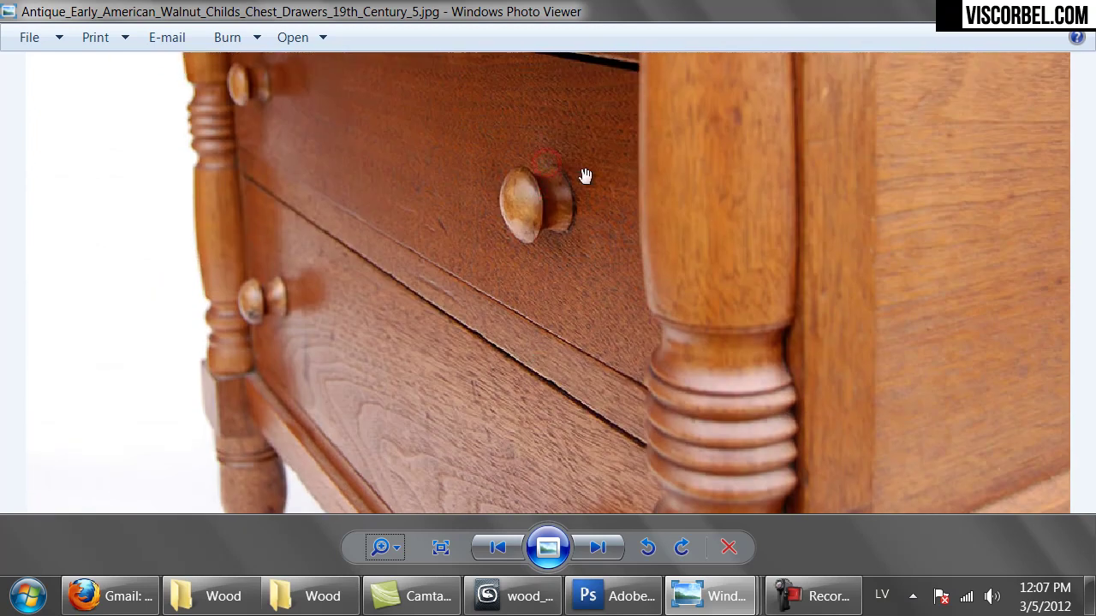
pyautogui.moveTo(526, 459); pyautogui.dragTo(494, 326)
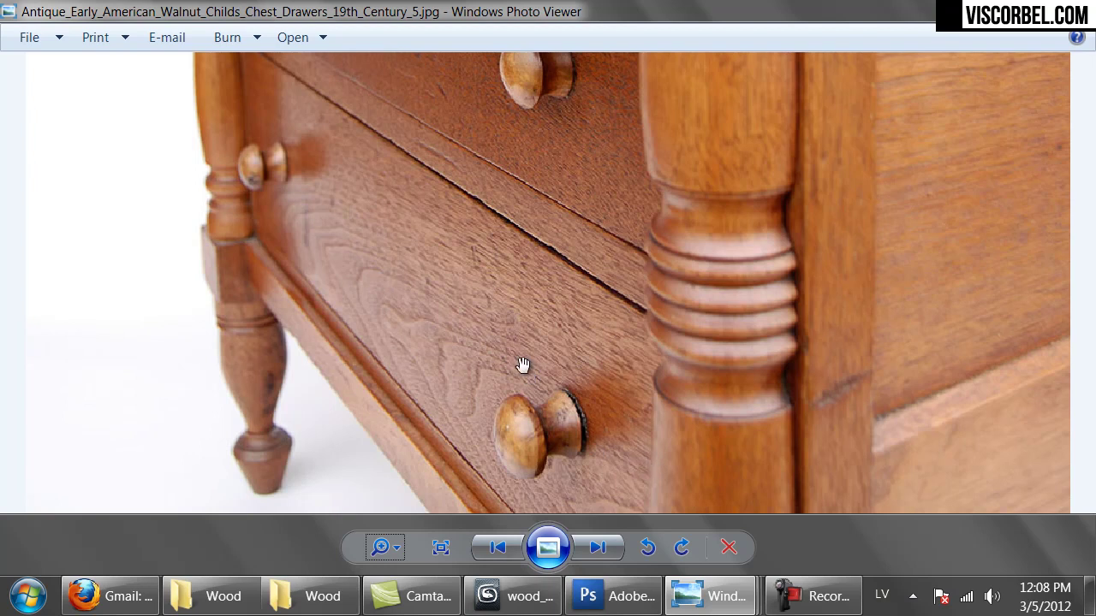
pyautogui.moveTo(719, 453); pyautogui.dragTo(686, 231)
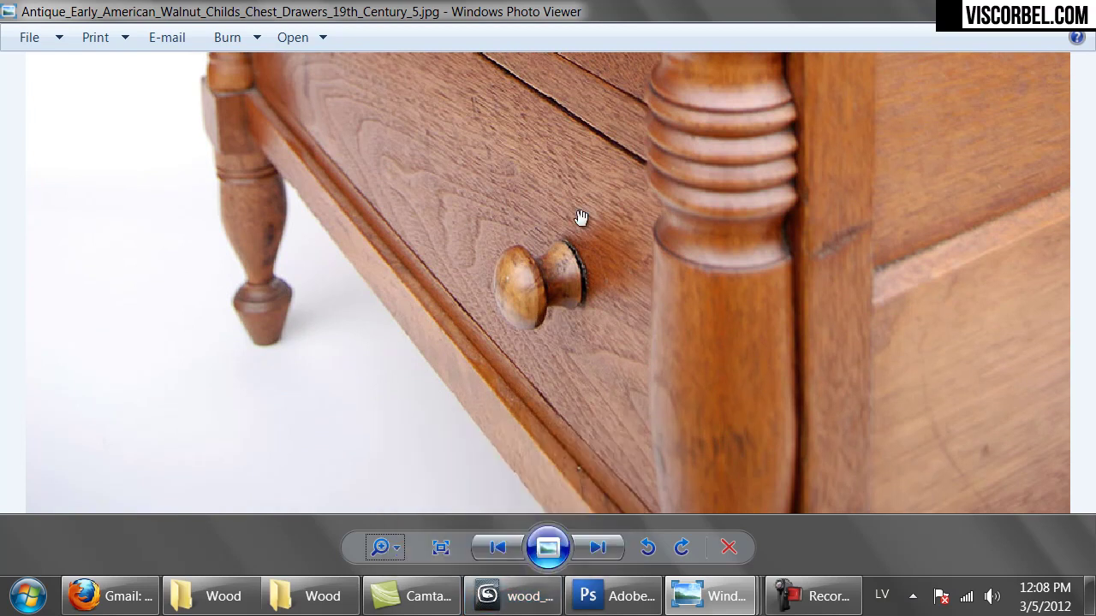
pyautogui.moveTo(581, 218); pyautogui.dragTo(580, 274)
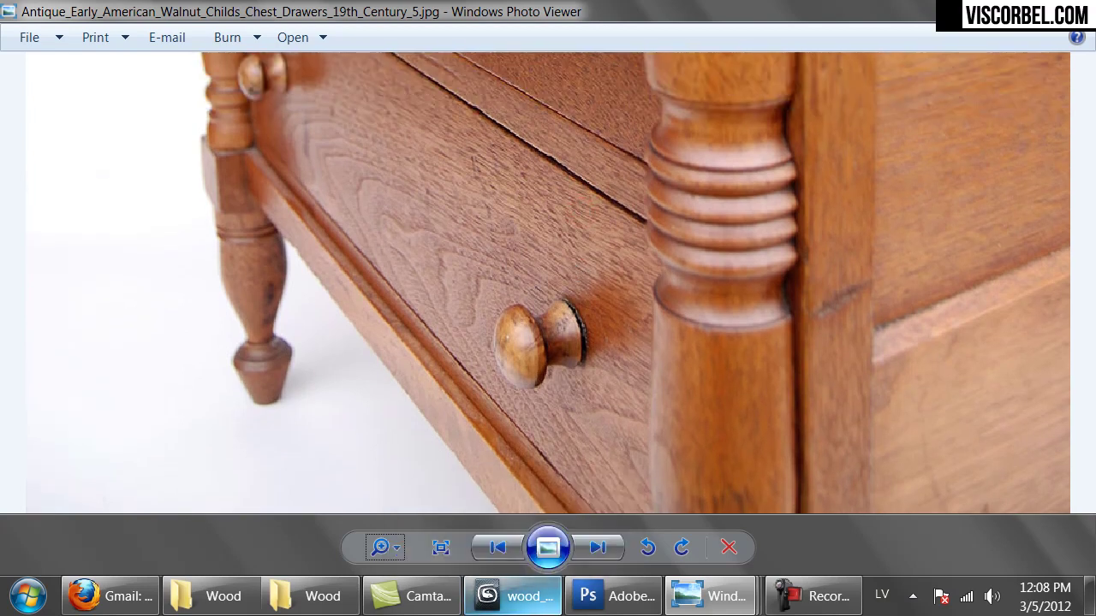
# Switch back to 3ds Max, close the map preview and enable Fresnel reflections on the parent material with an IOR of 3.5
pyautogui.moveTo(540, 612)
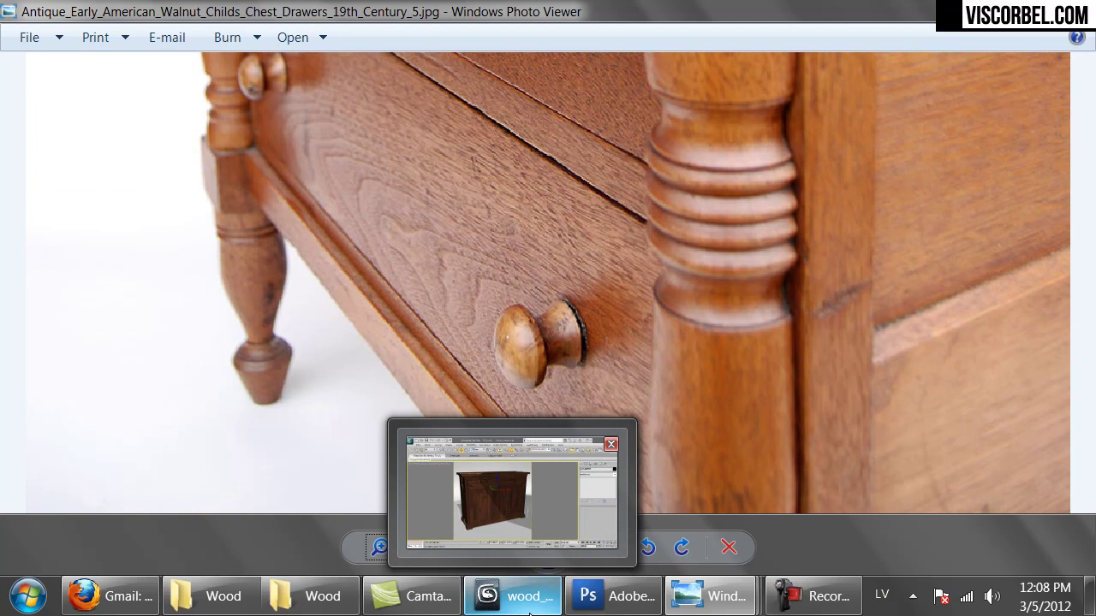
pyautogui.click(528, 613)
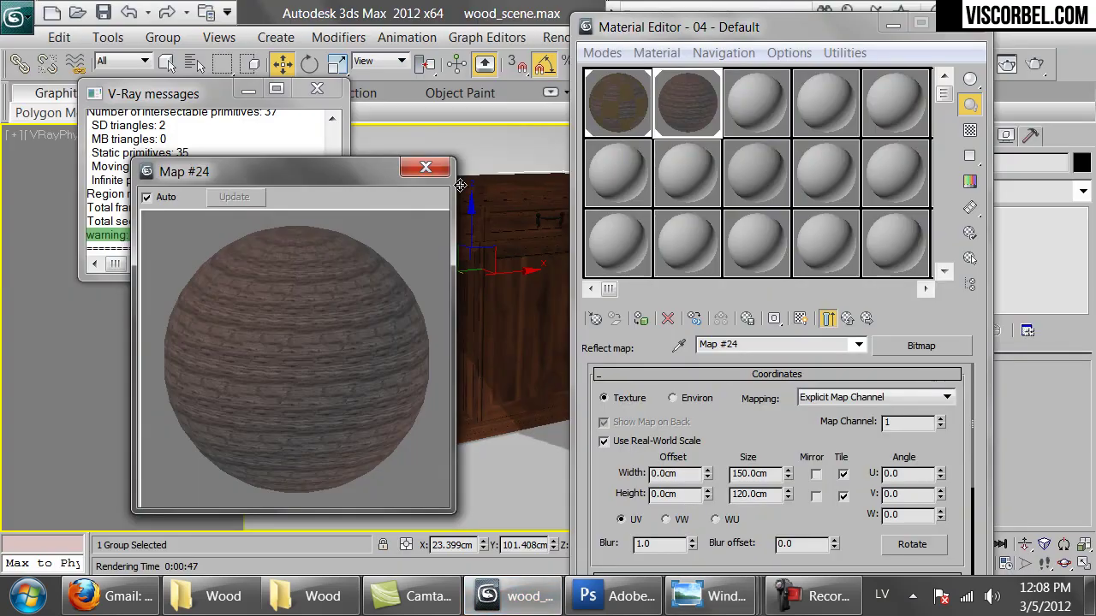
pyautogui.click(425, 167)
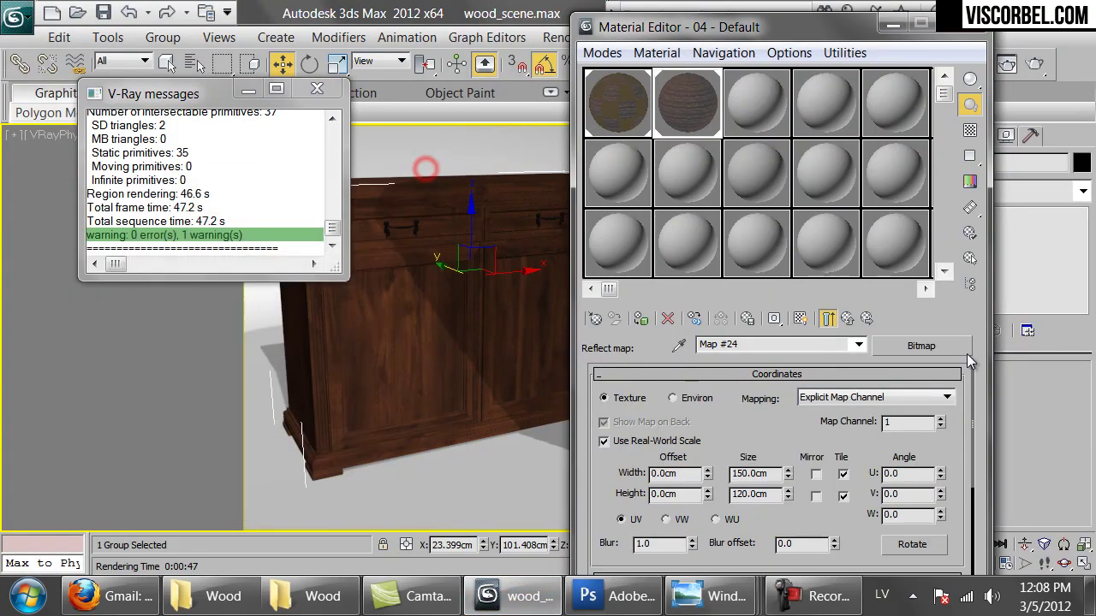
pyautogui.click(848, 318)
pyautogui.moveTo(909, 524); pyautogui.dragTo(848, 418)
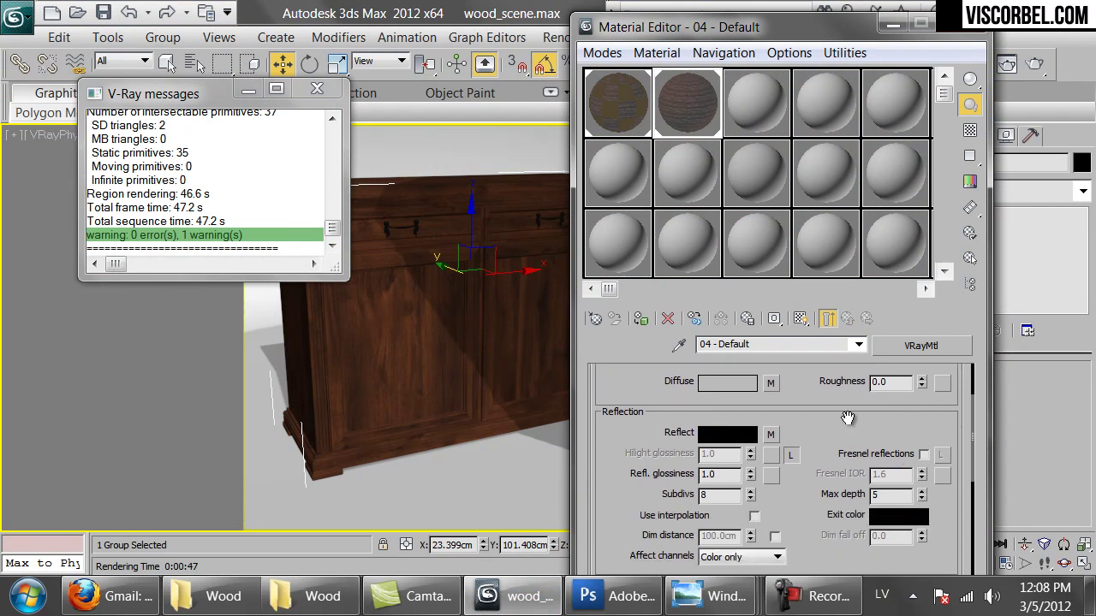
pyautogui.click(925, 454)
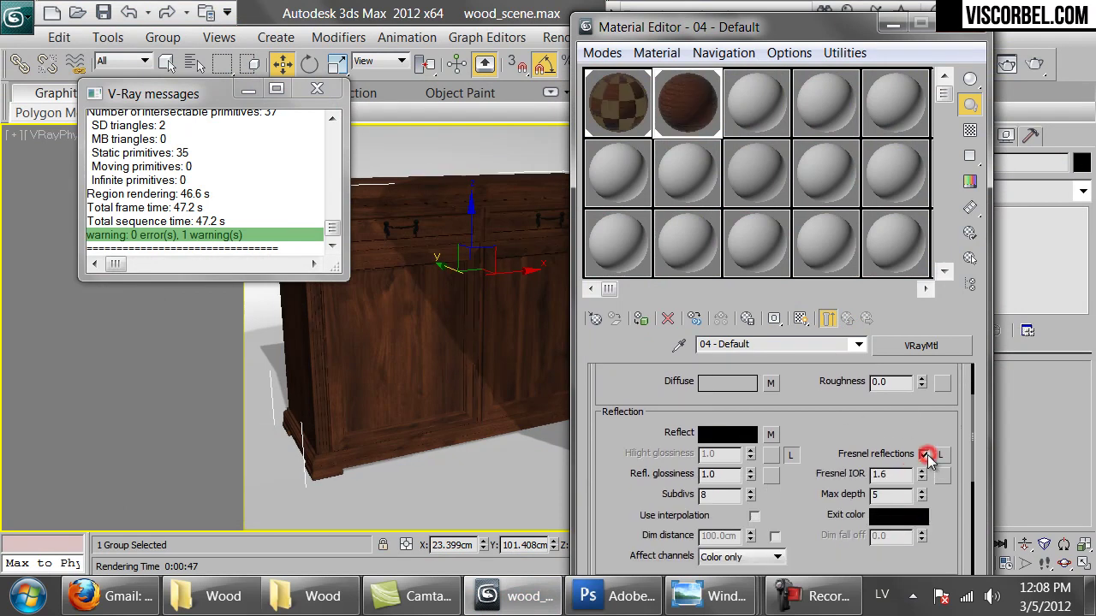
pyautogui.doubleClick(894, 478)
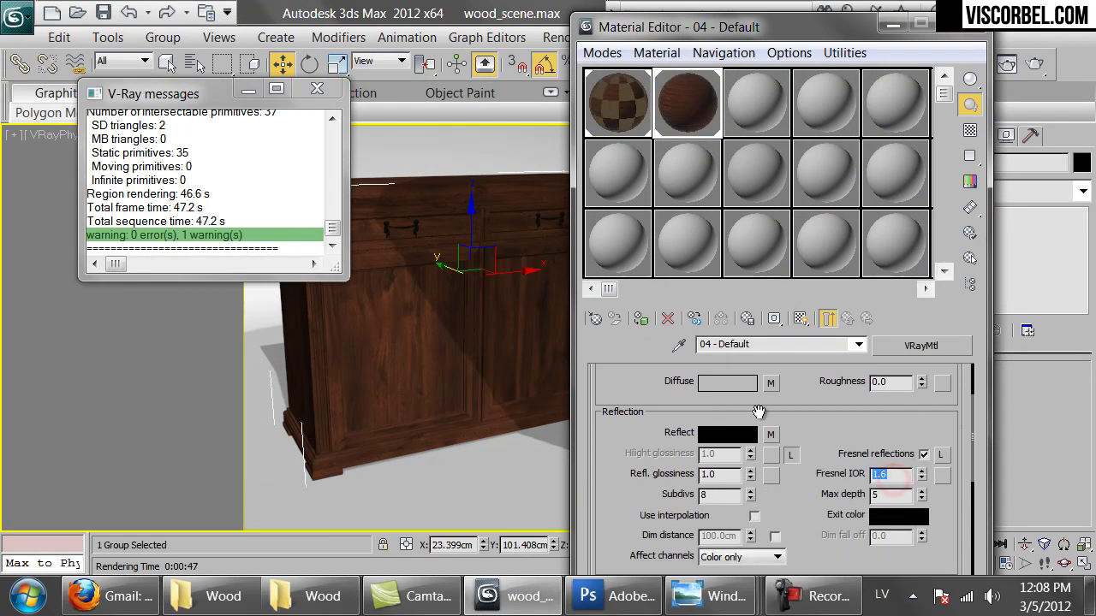
pyautogui.write('3.5')
pyautogui.press('Return')
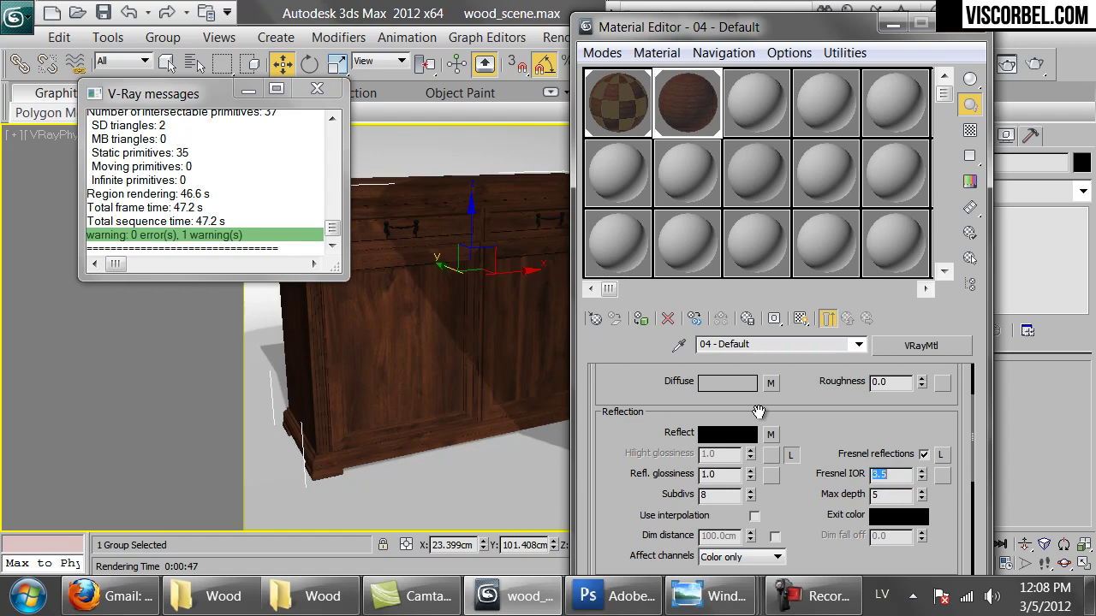
# Turn on the checkered background for the mahogany material's sample and inspect it in an enlarged preview
pyautogui.doubleClick(679, 128)
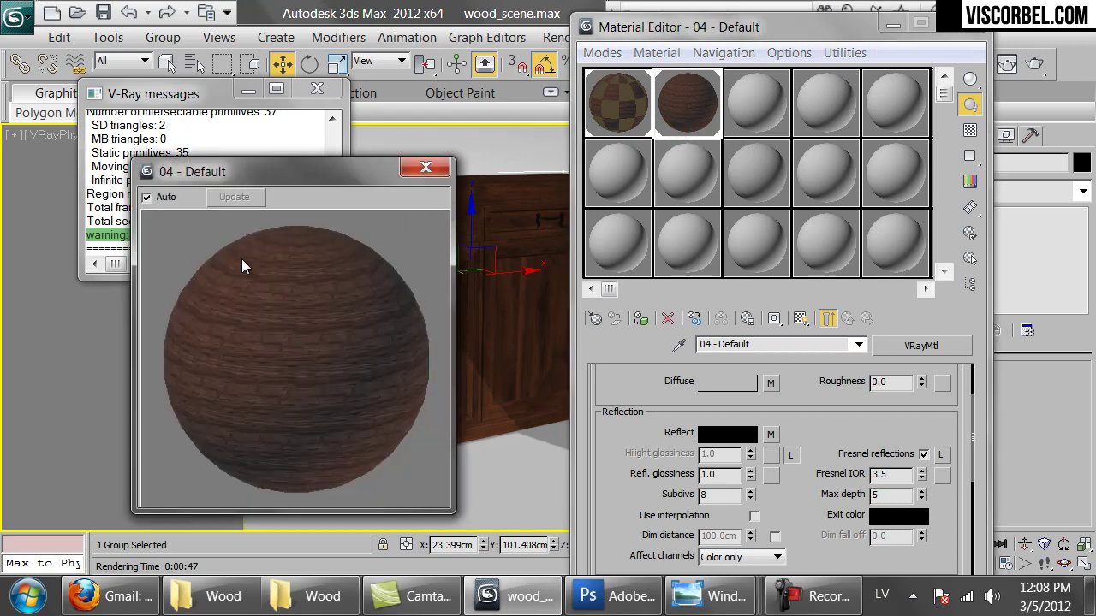
pyautogui.click(970, 130)
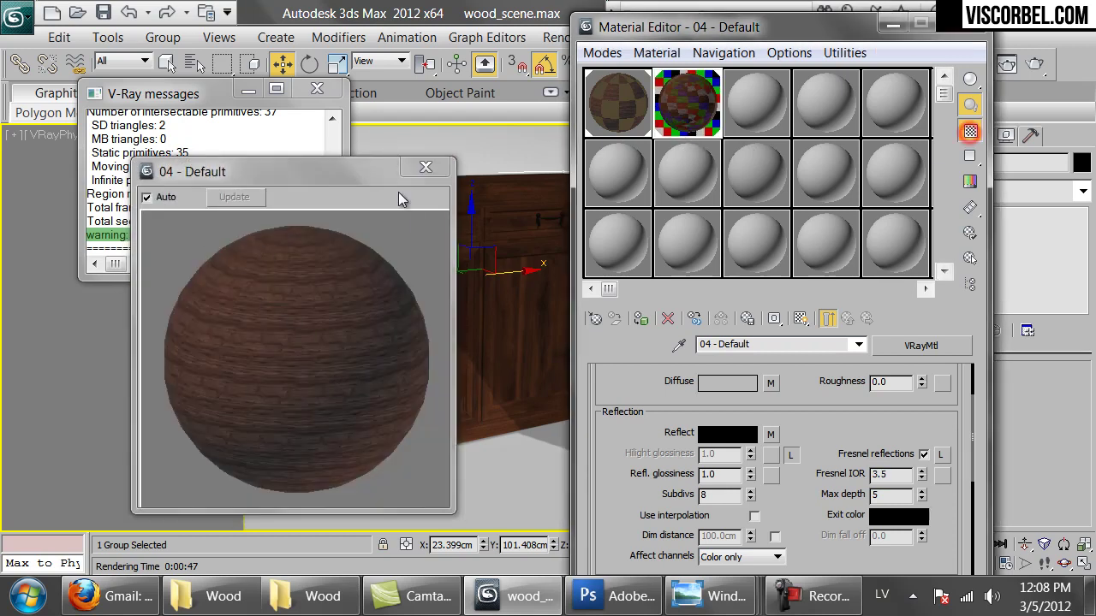
pyautogui.click(426, 167)
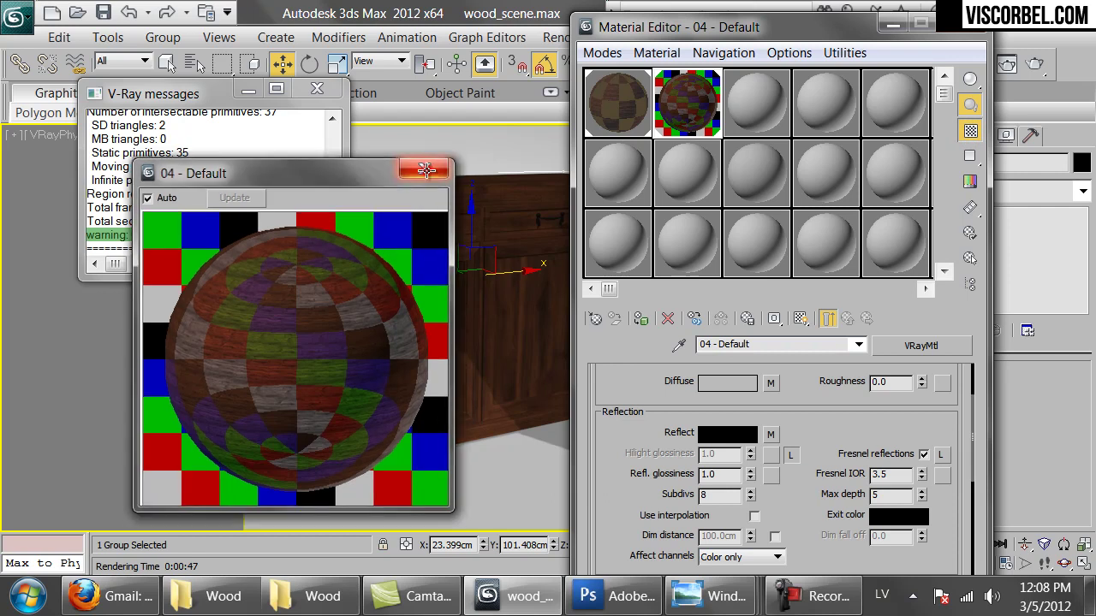
# Set the mahogany material's reflection glossiness to 0.95
pyautogui.doubleClick(730, 481)
pyautogui.write('.95')
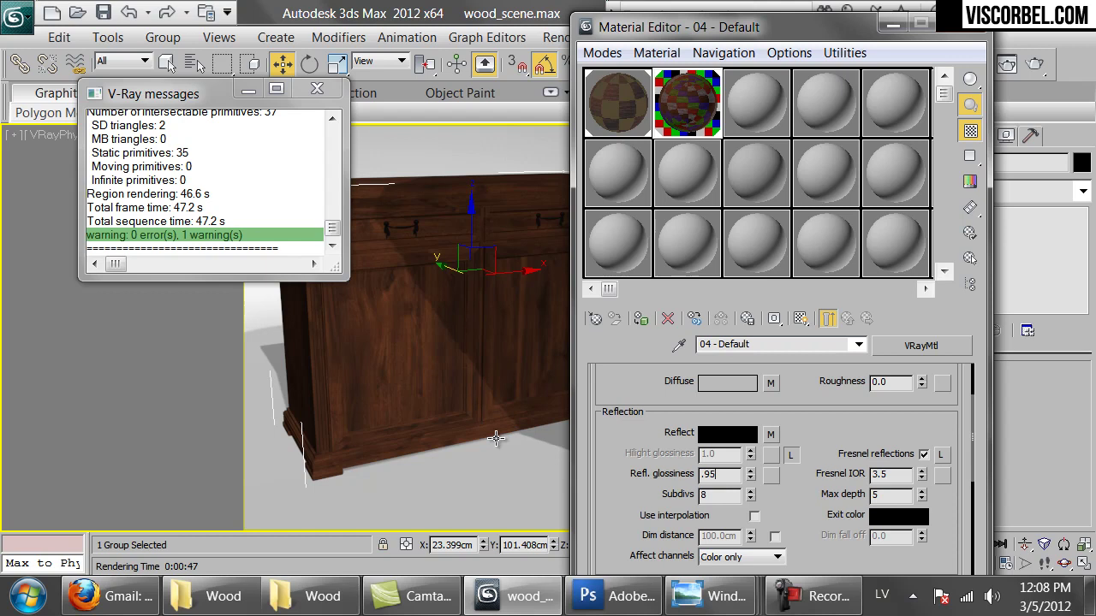
pyautogui.press('Return')
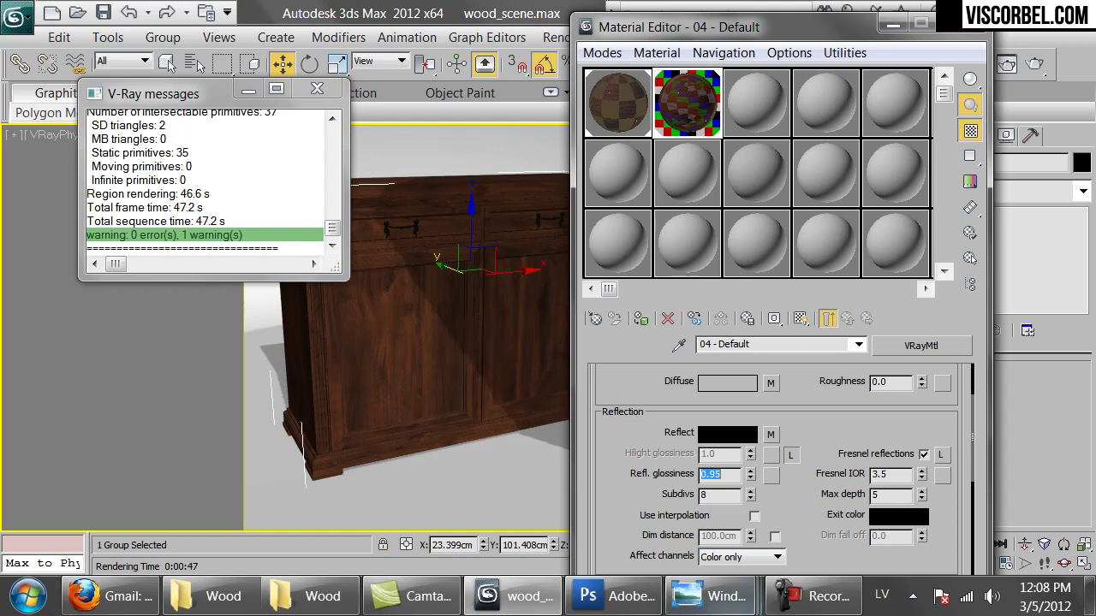
# Render the cabinet, inspect the reflections on its door up close, and stop the render and close the frame buffer
pyautogui.click(1035, 63)
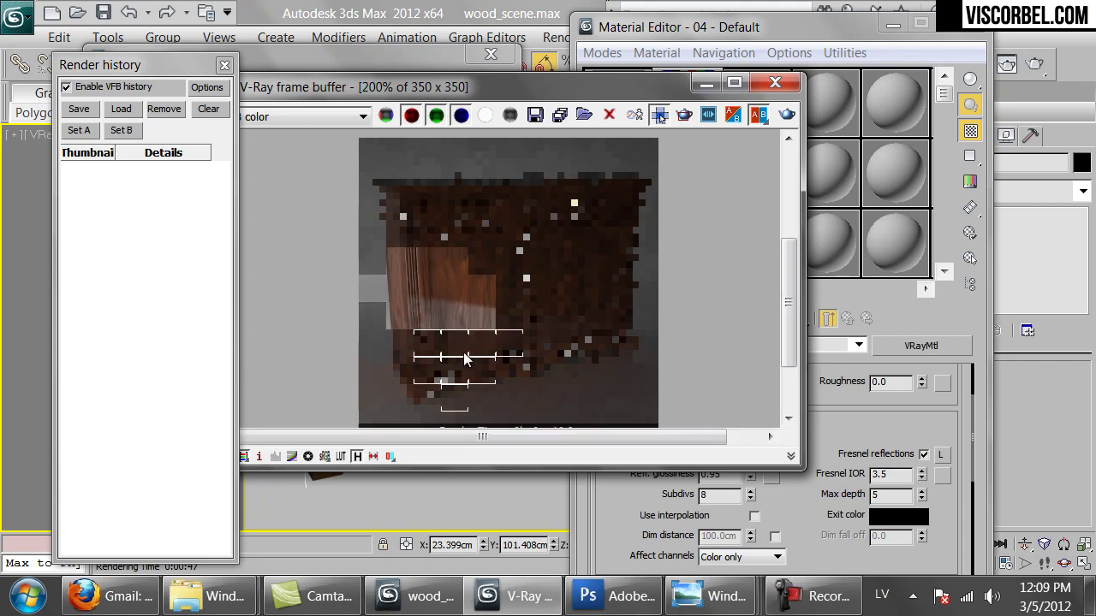
pyautogui.scroll(1, 458, 360)
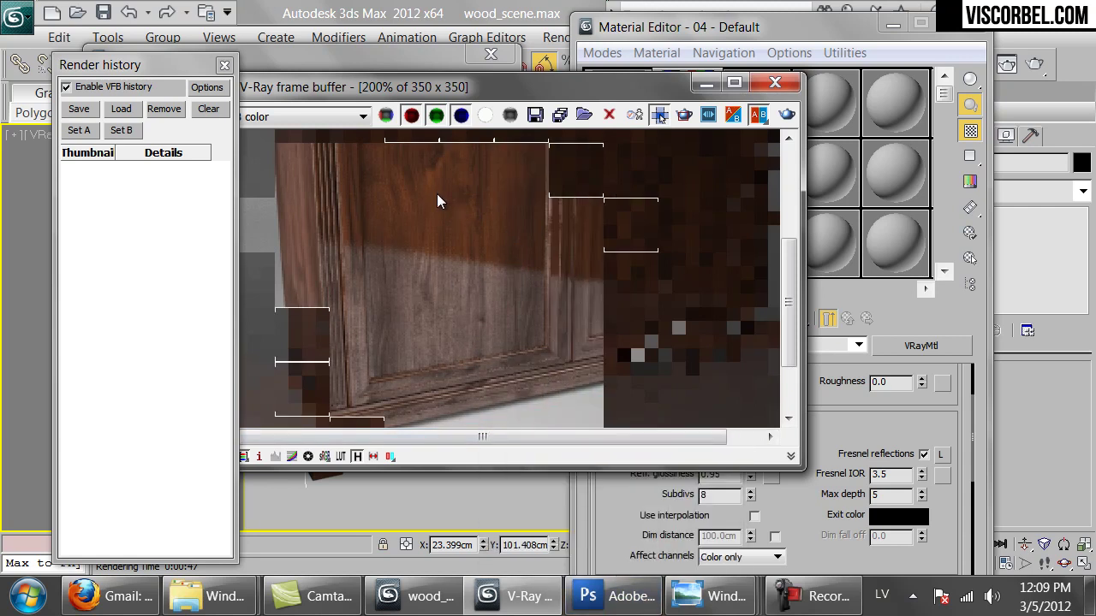
pyautogui.moveTo(457, 202); pyautogui.dragTo(490, 348)
pyautogui.scroll(-1, 517, 325)
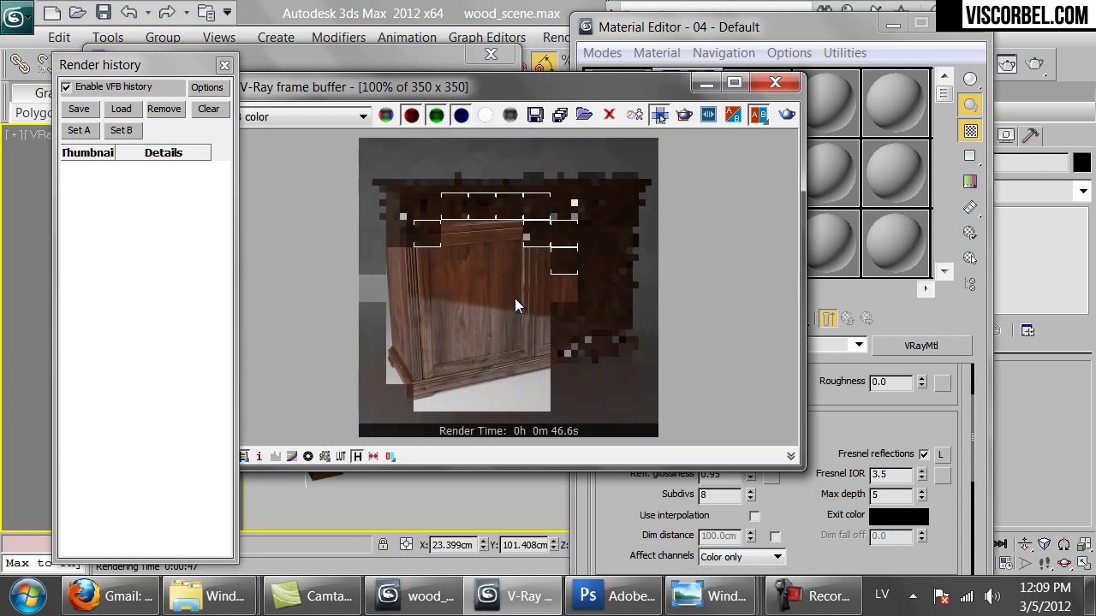
pyautogui.click(370, 61)
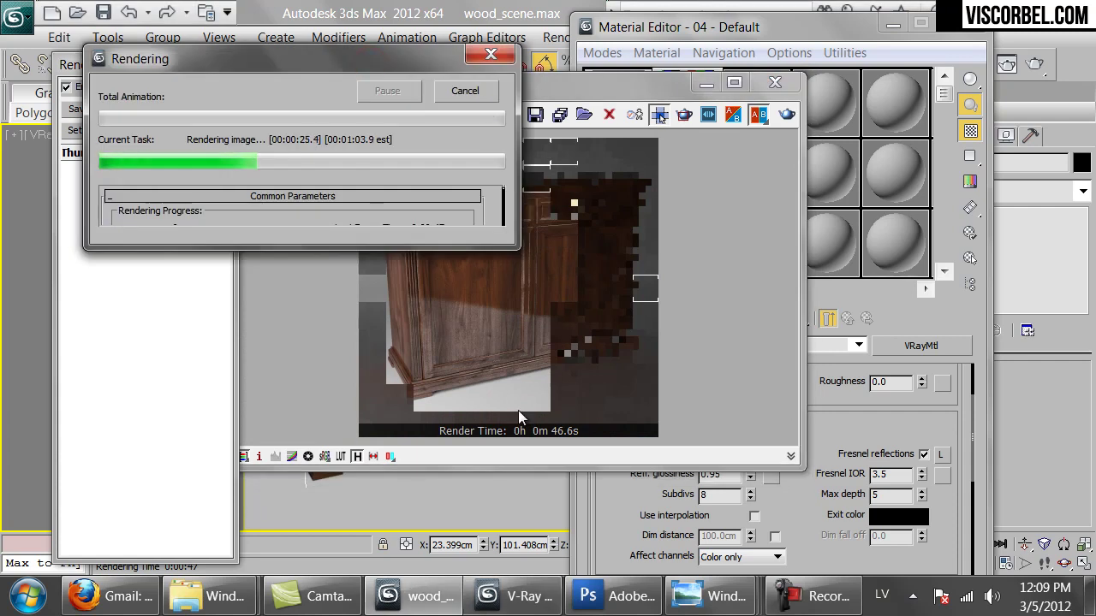
pyautogui.click(500, 329)
pyautogui.click(449, 67)
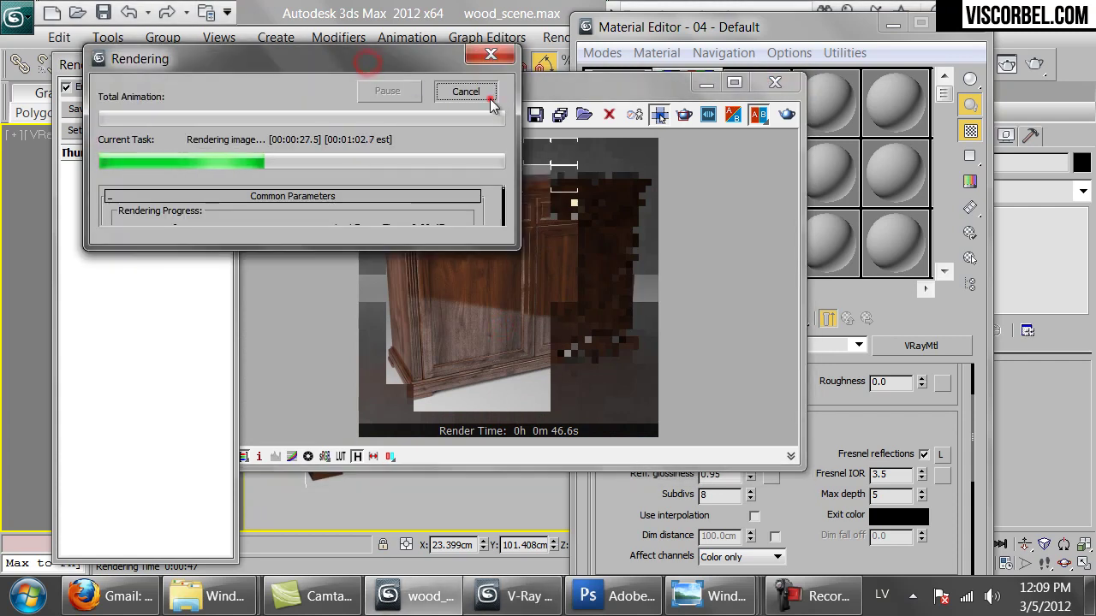
pyautogui.click(485, 92)
pyautogui.click(773, 83)
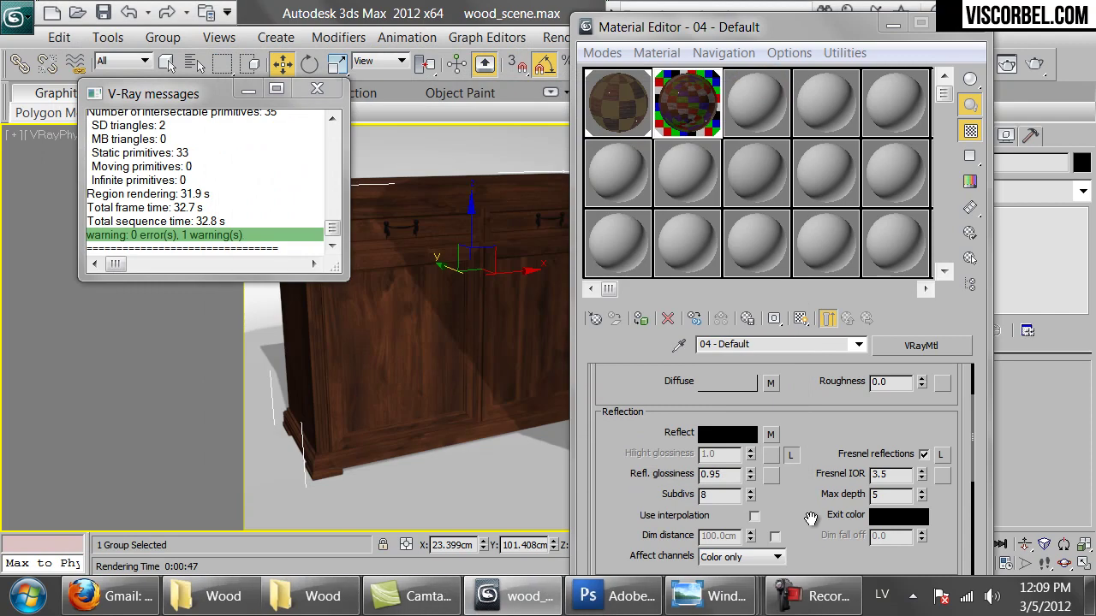
# Set the material's reflect color to a neutral dark grey with a value of 35
pyautogui.moveTo(811, 517); pyautogui.dragTo(778, 26)
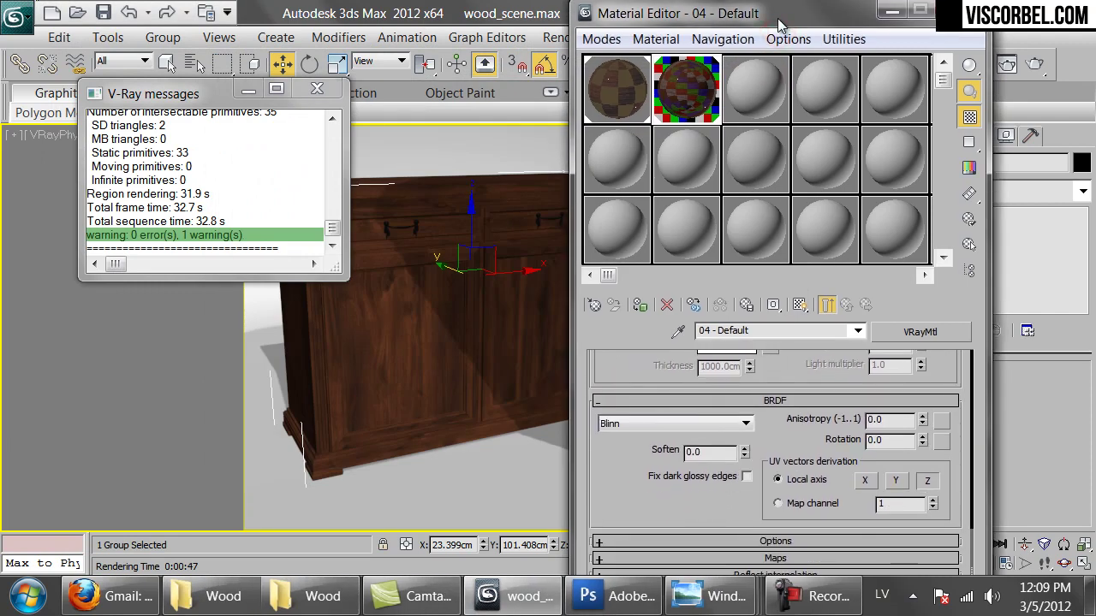
pyautogui.scroll(10, 616, 498)
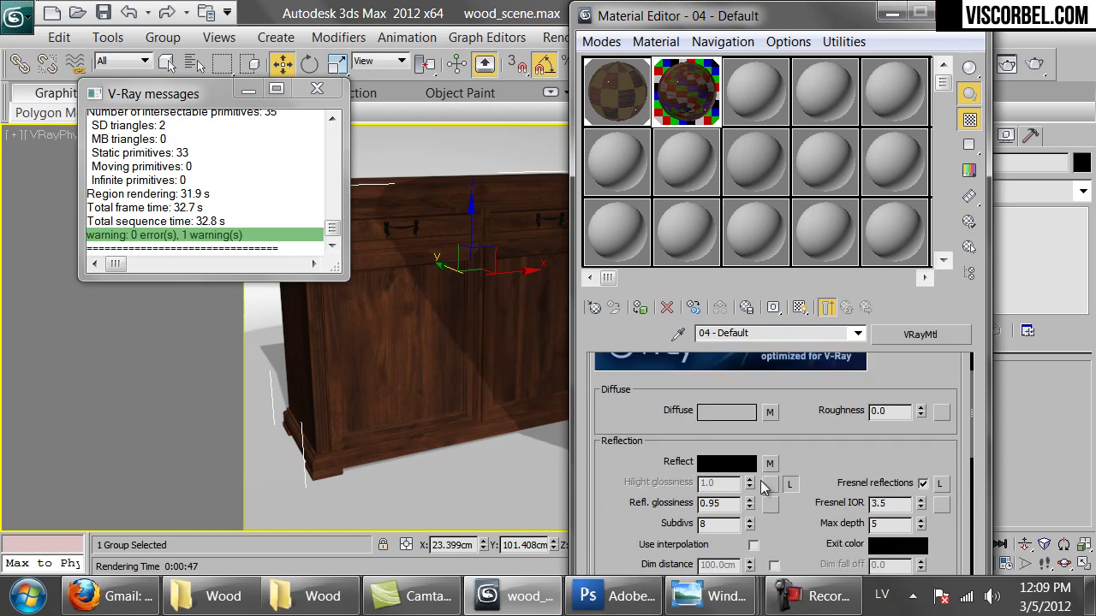
pyautogui.click(738, 465)
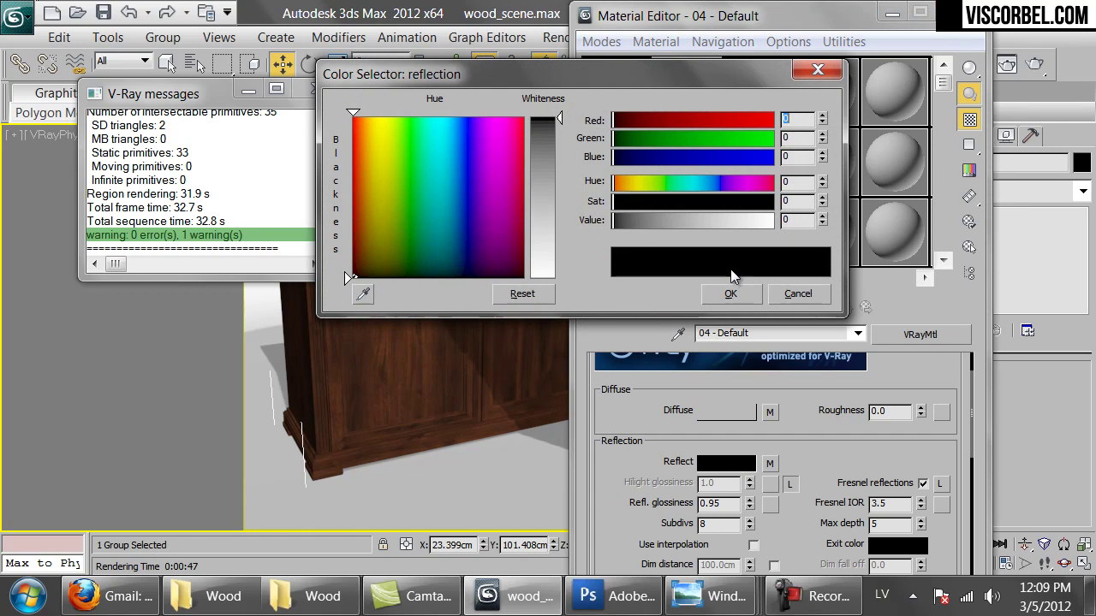
pyautogui.moveTo(623, 222); pyautogui.dragTo(633, 224)
pyautogui.click(737, 295)
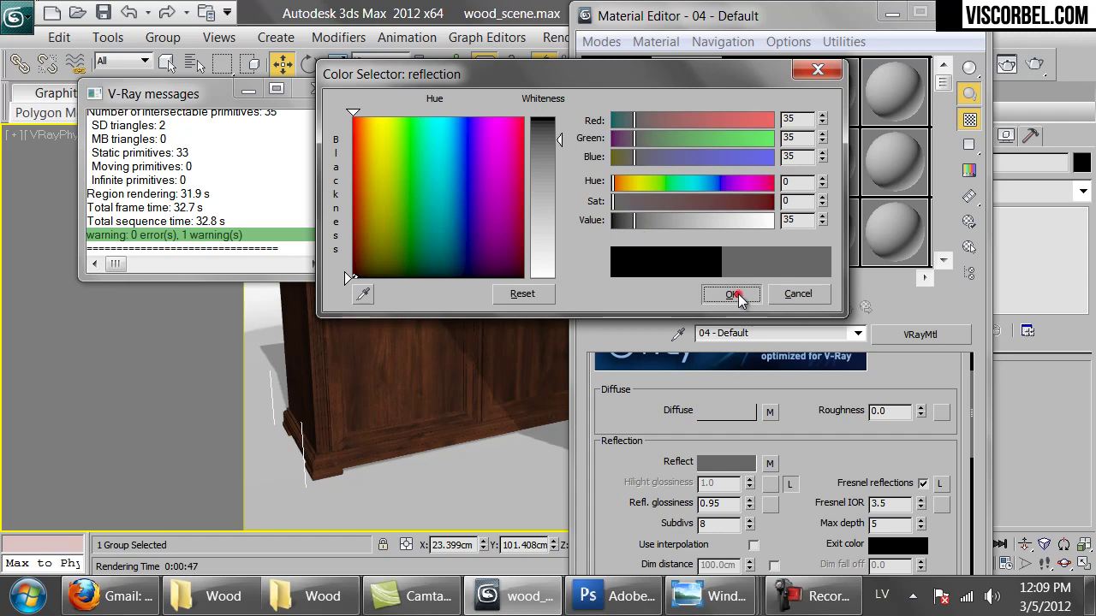
# Set the amount of the Mahogany_bw.png reflect map to 50 so it blends with the reflect color
pyautogui.scroll(-10, 767, 430)
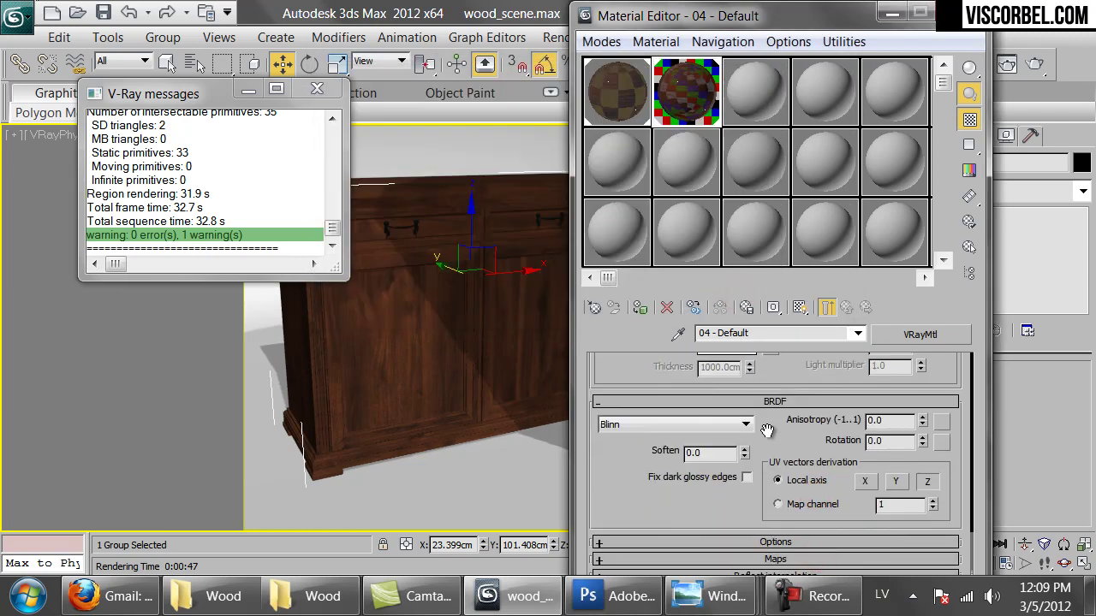
pyautogui.click(754, 561)
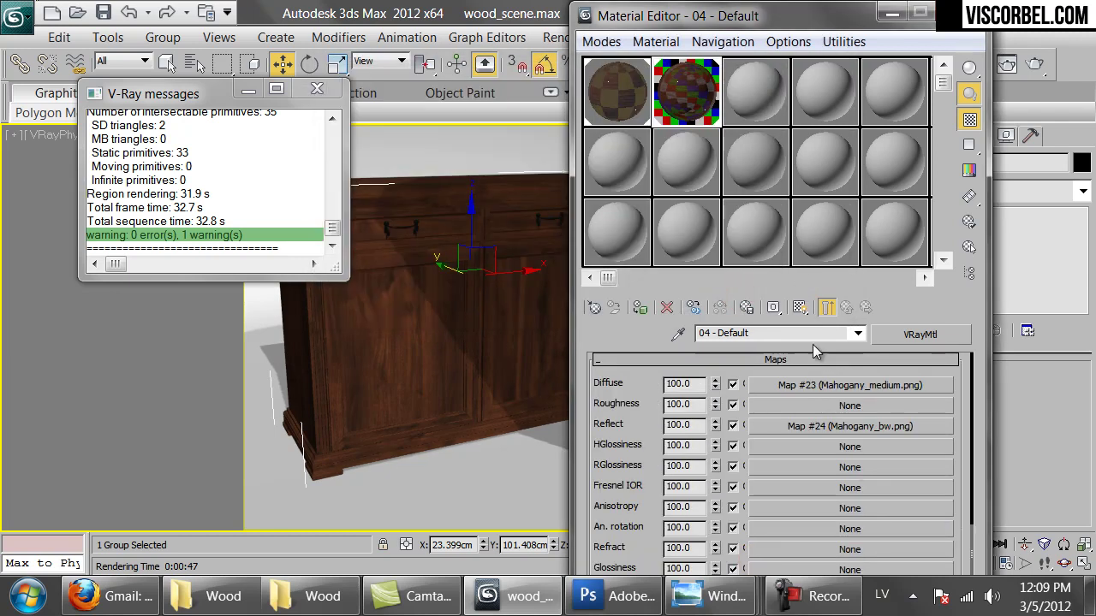
pyautogui.doubleClick(690, 426)
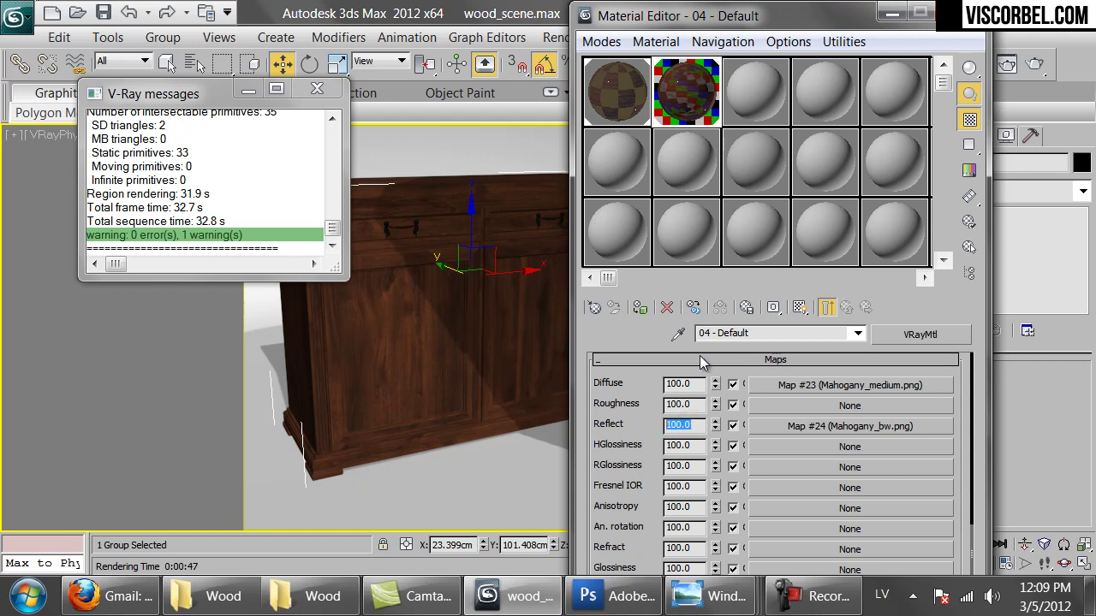
pyautogui.press('Return')
# Try a reflect map amount of 80 in the enlarged sample preview, and return the amount to 50
pyautogui.doubleClick(674, 94)
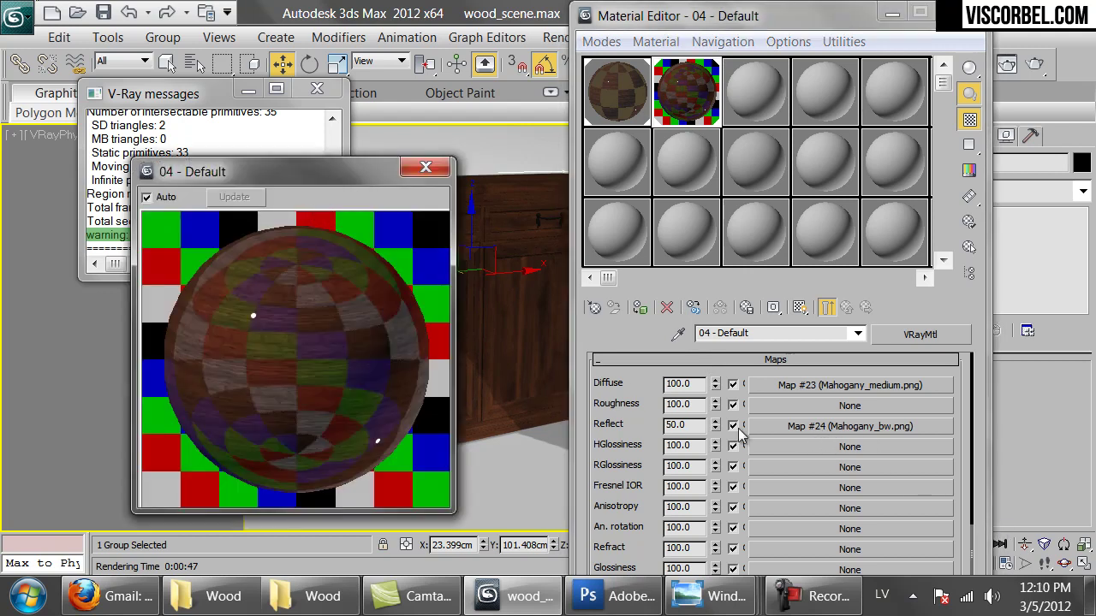
pyautogui.doubleClick(677, 425)
pyautogui.write('80')
pyautogui.press('Return')
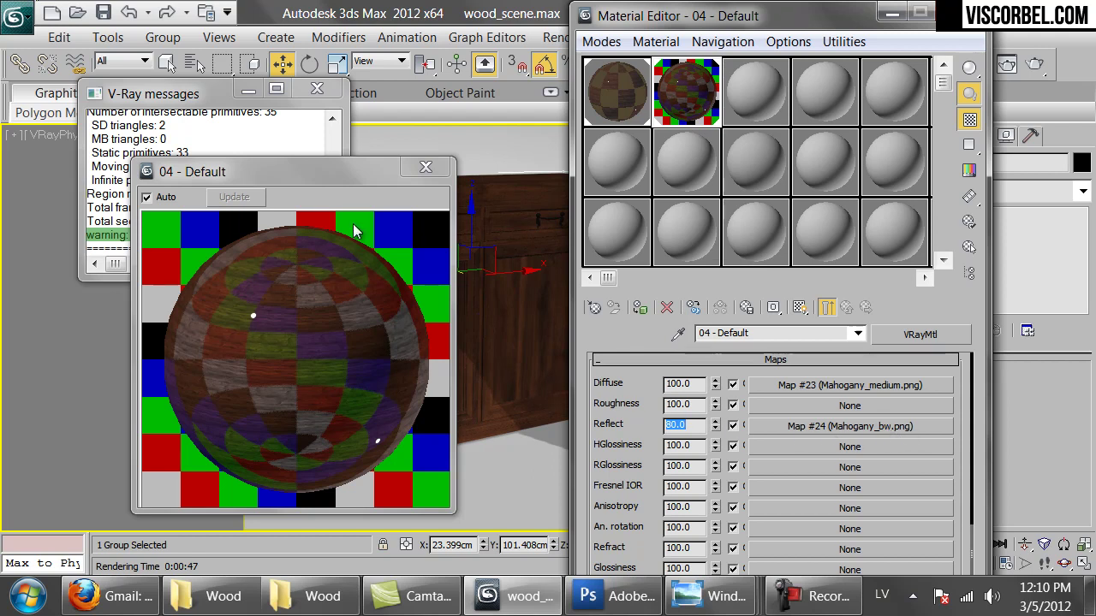
pyautogui.click(425, 168)
pyautogui.doubleClick(690, 426)
pyautogui.write('50')
pyautogui.press('Return')
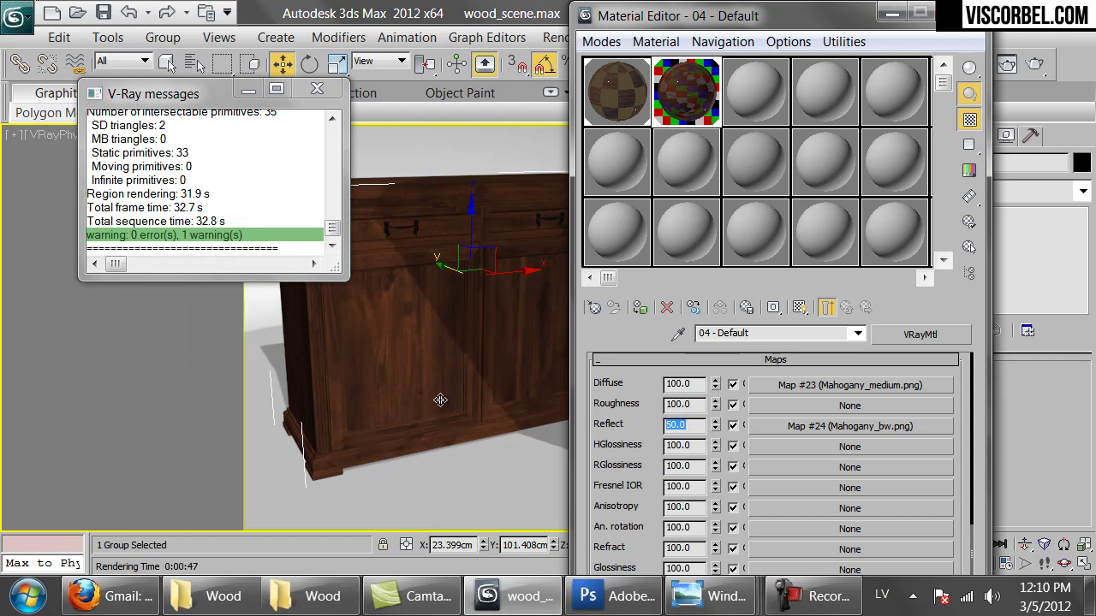
# Render the cabinet again to examine the softened wood reflections, and cancel the render and close the frame buffer
pyautogui.click(1034, 65)
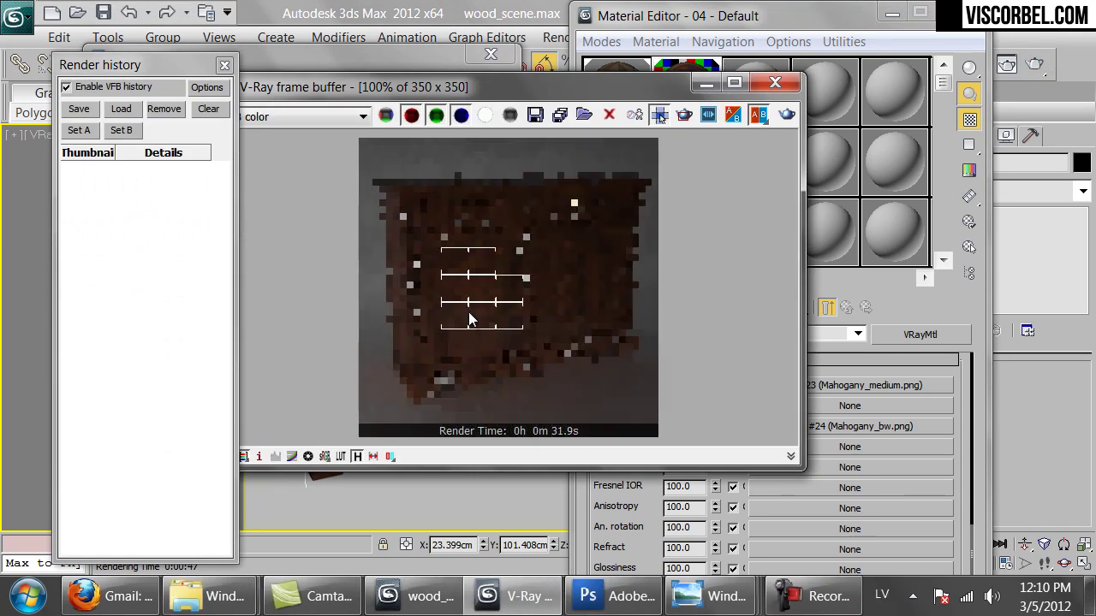
pyautogui.scroll(1, 468, 318)
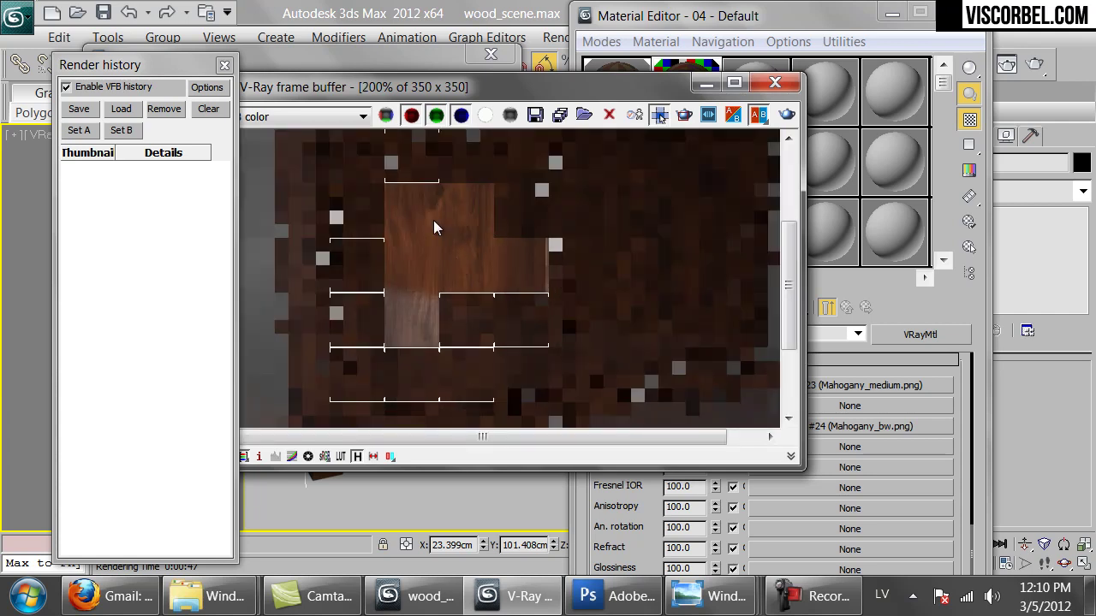
pyautogui.scroll(-1, 452, 279)
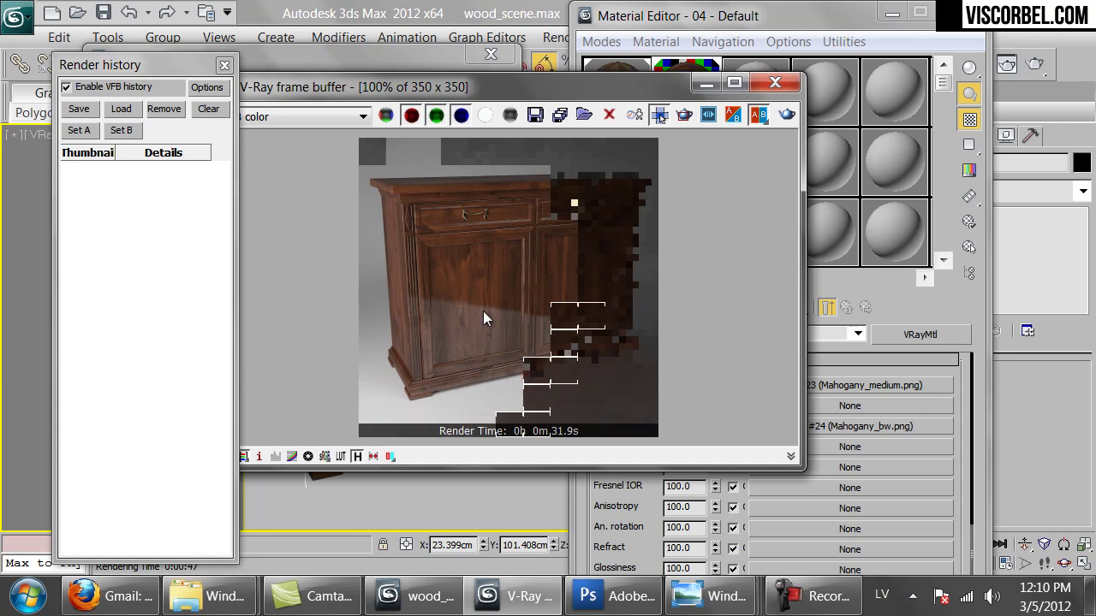
pyautogui.click(397, 52)
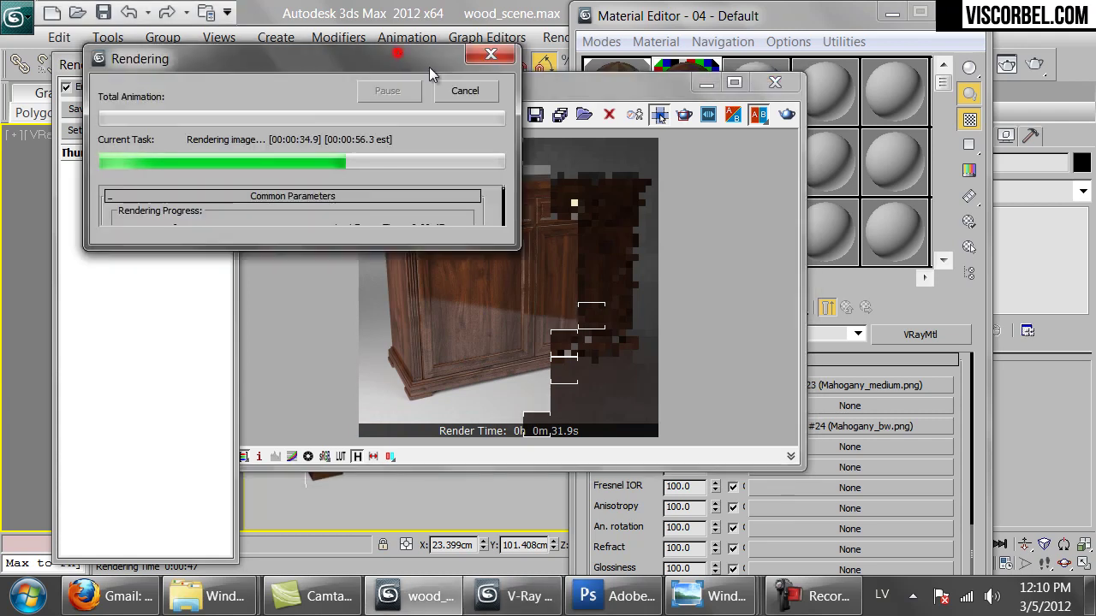
pyautogui.click(454, 90)
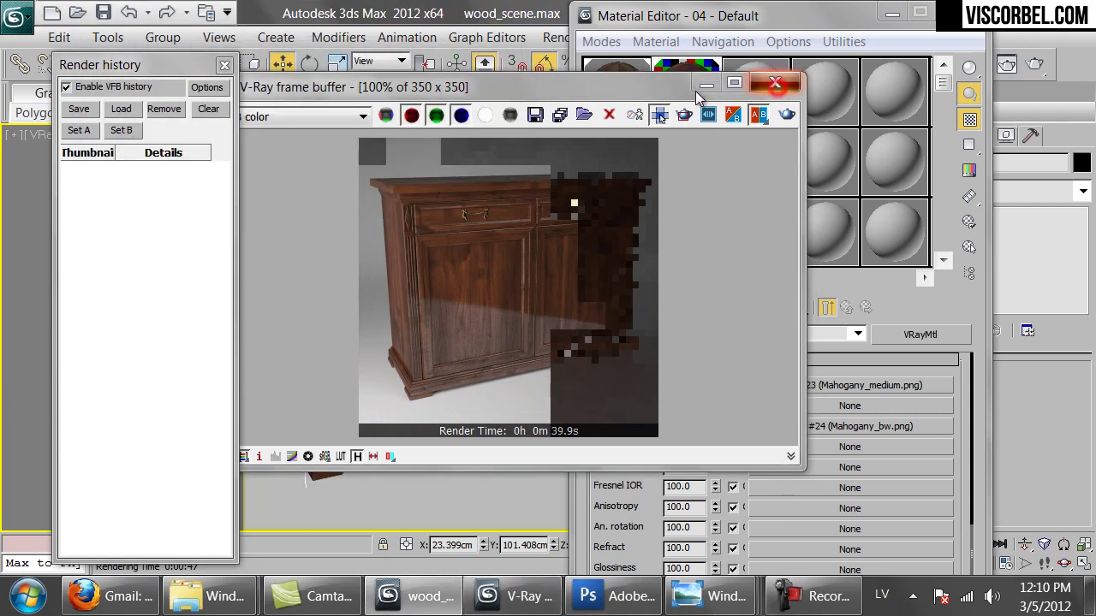
pyautogui.click(694, 92)
pyautogui.click(775, 82)
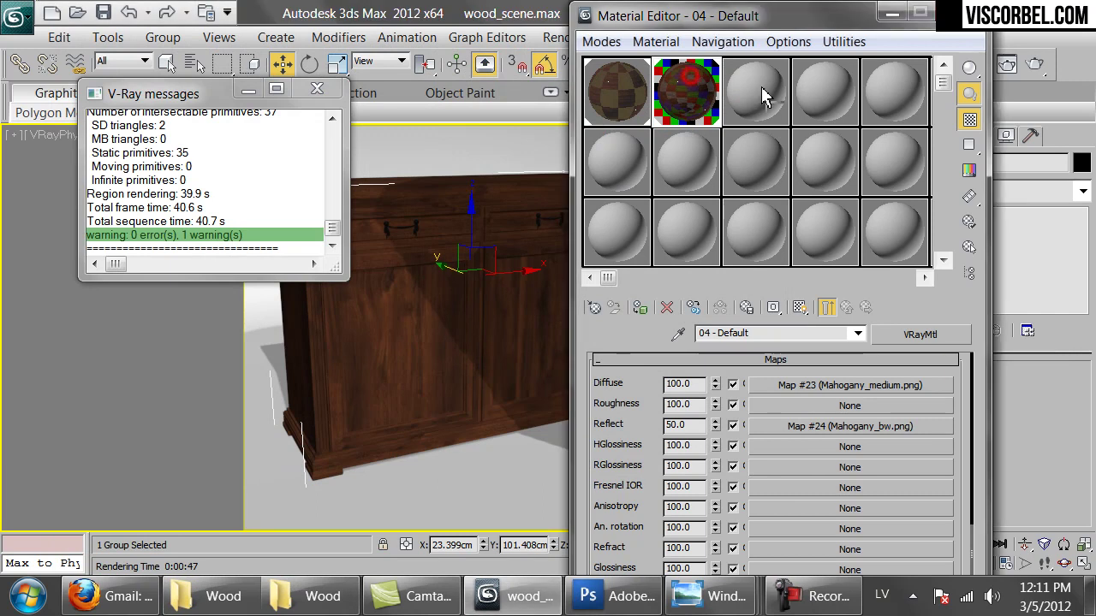
# Copy the mahogany material to the third sample slot and rename the copy mahogany_matte
pyautogui.click(781, 334)
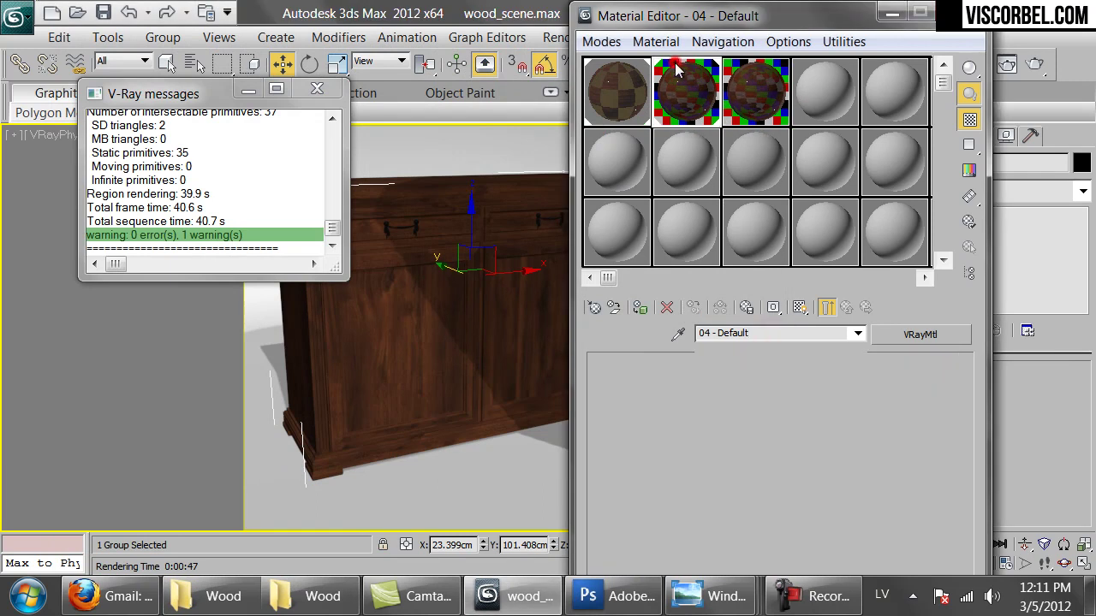
pyautogui.click(762, 336)
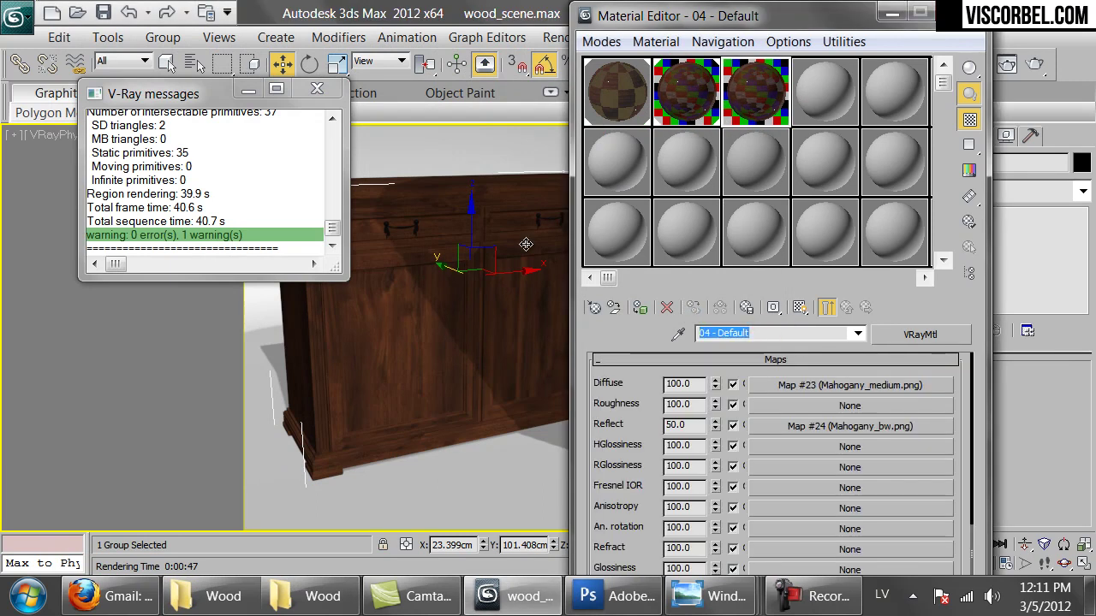
pyautogui.write('mahogany_')
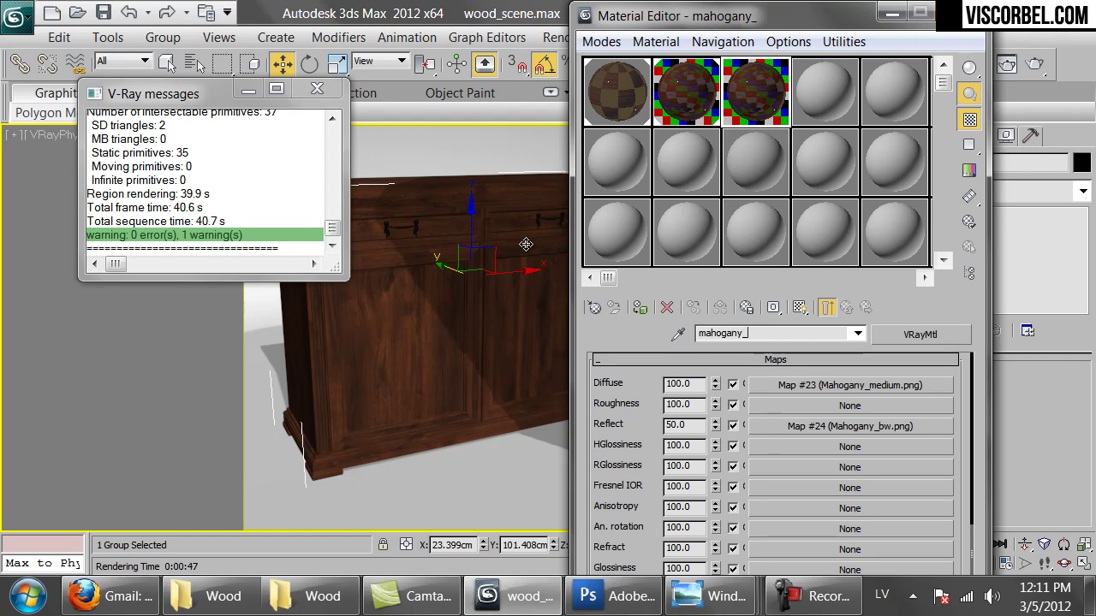
pyautogui.write('matte')
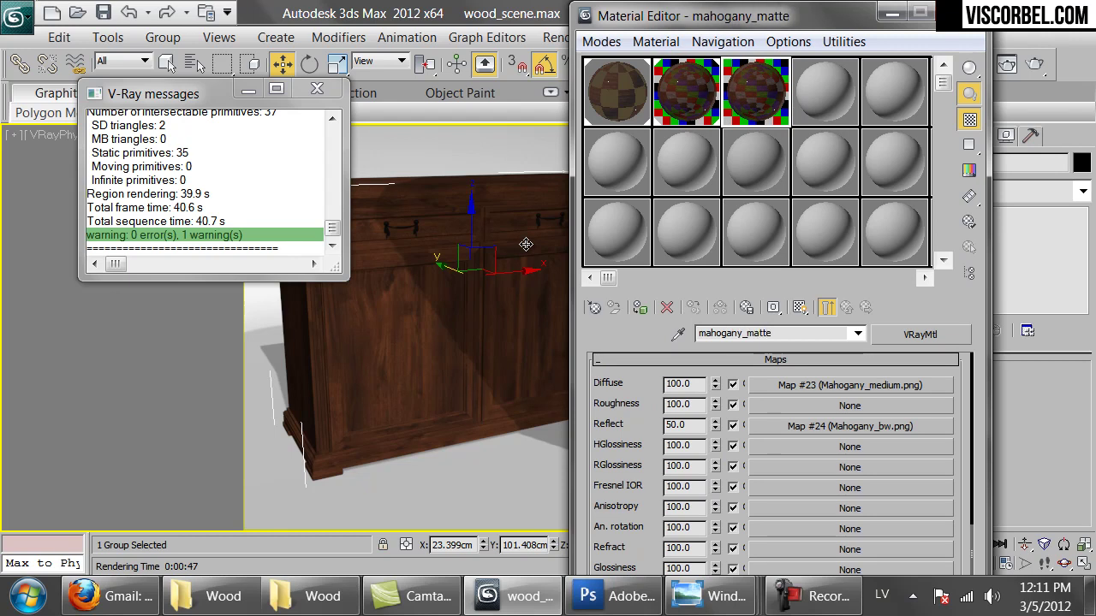
# Set the reflection glossiness of mahogany_matte to 0.6
pyautogui.scroll(10, 639, 425)
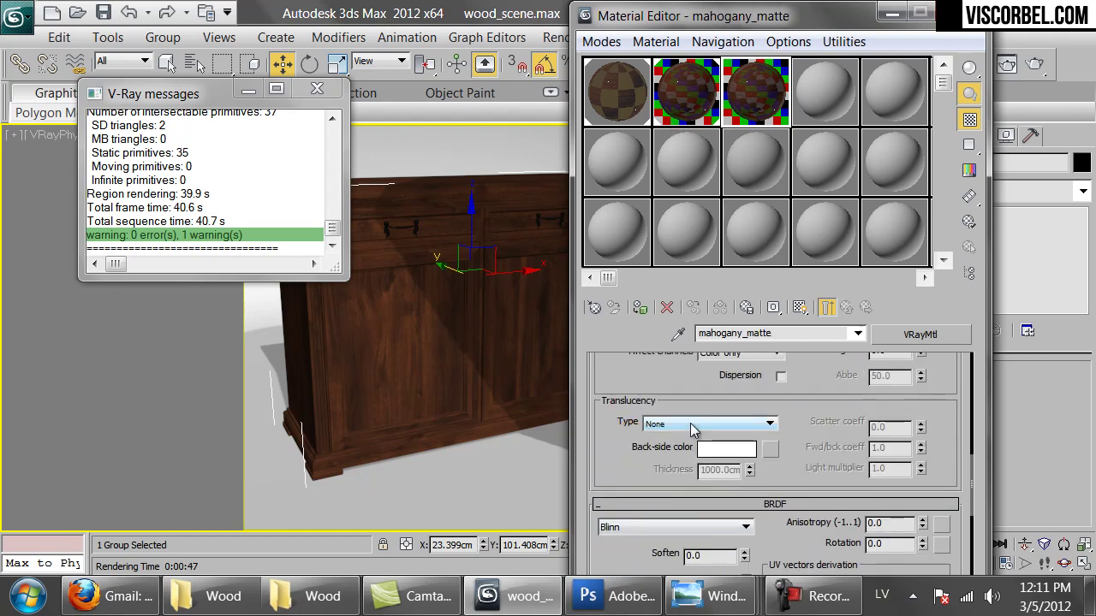
pyautogui.scroll(4, 693, 426)
pyautogui.doubleClick(716, 476)
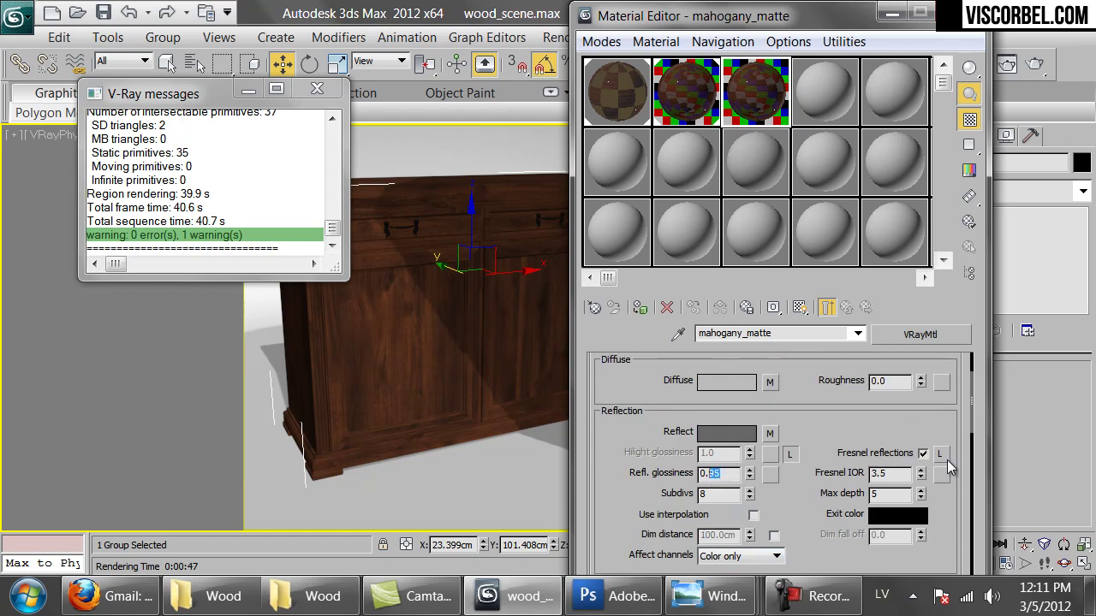
pyautogui.press('Return')
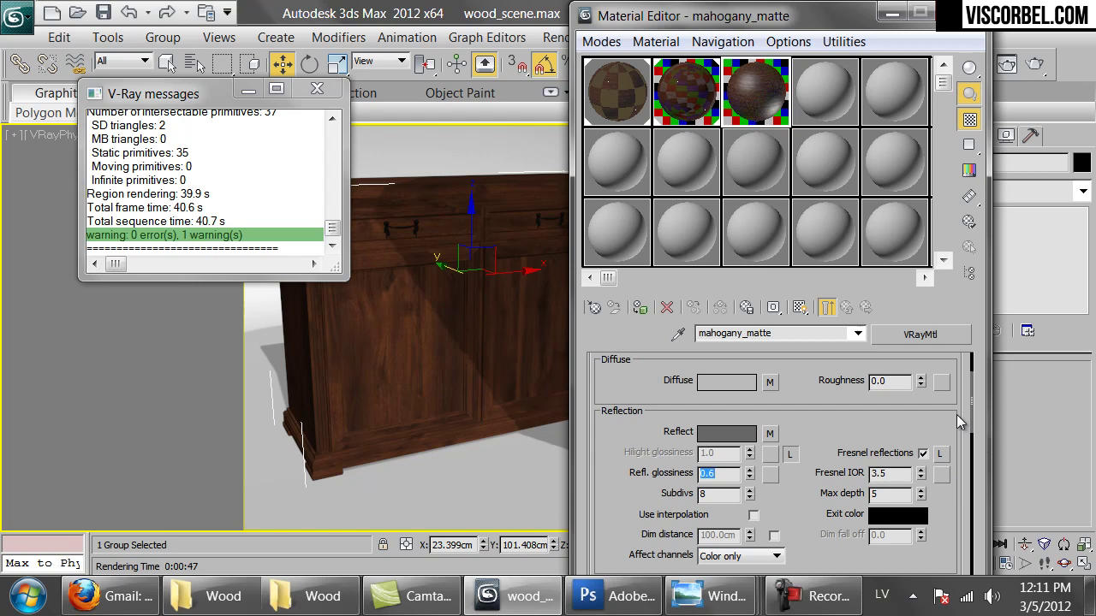
# Assign mahogany_matte as the ID 1 sub-material of the cabinet's Multi/Sub-Object material
pyautogui.click(628, 99)
pyautogui.moveTo(695, 306); pyautogui.dragTo(771, 468)
pyautogui.click(732, 384)
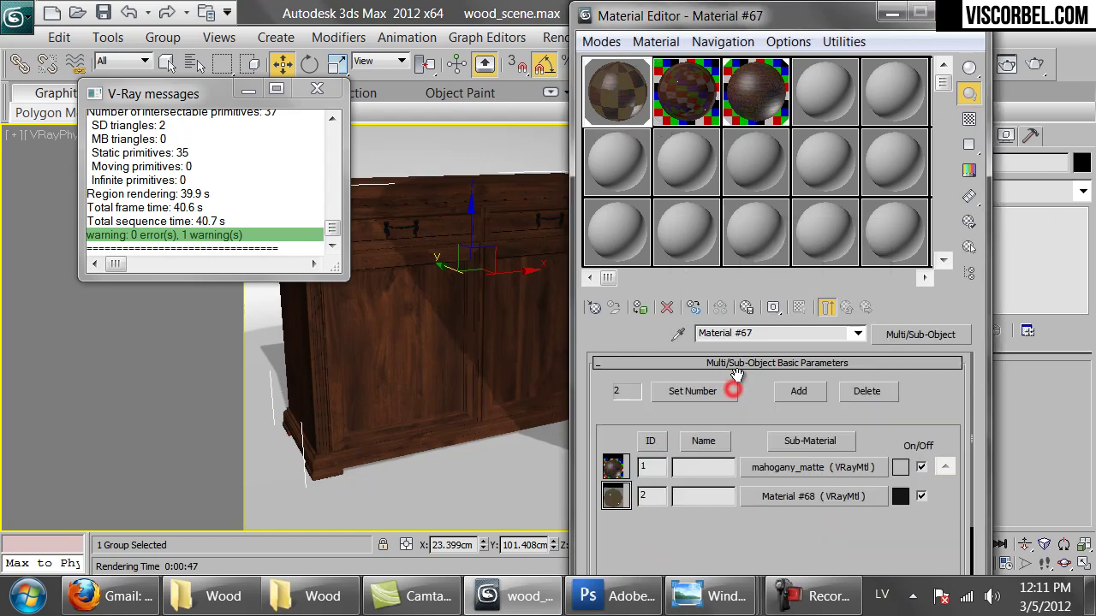
# Render the cabinet with the mahogany_matte material to examine its reflections, and cancel the render
pyautogui.click(1035, 66)
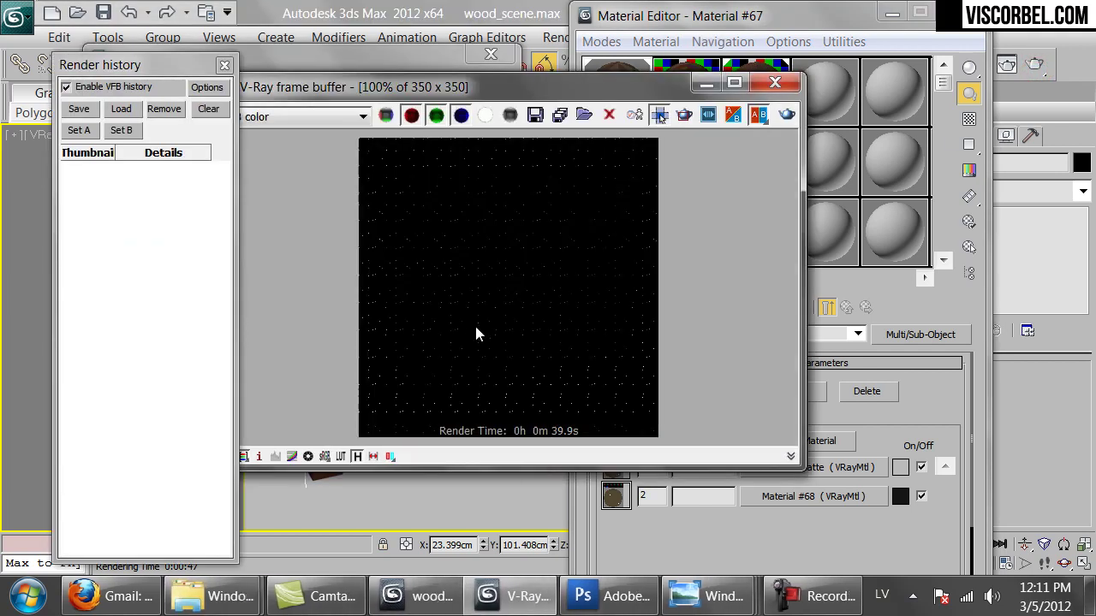
pyautogui.scroll(1, 466, 345)
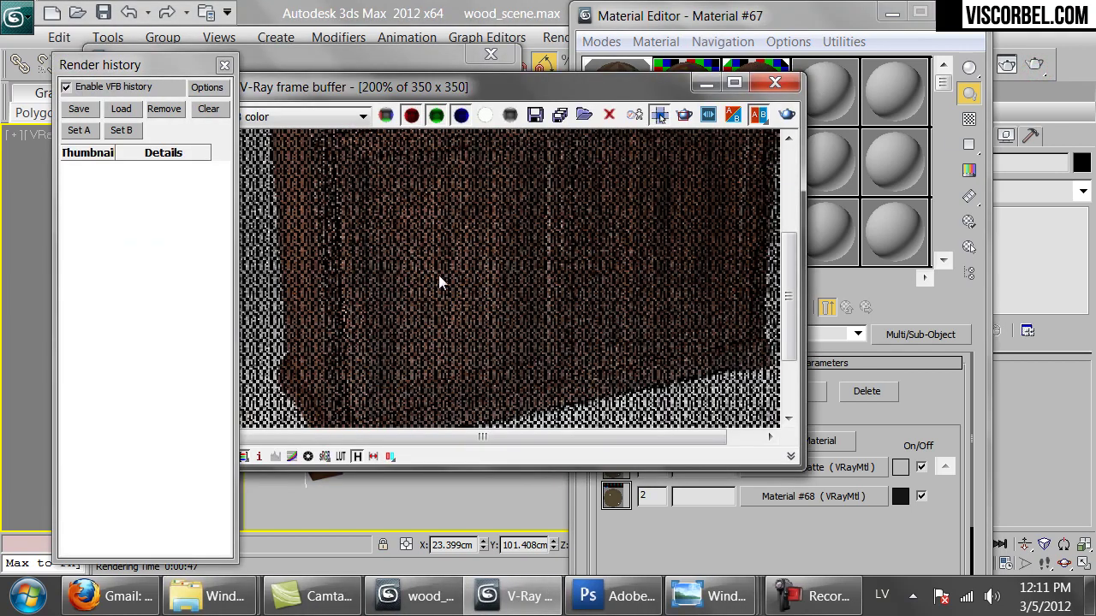
pyautogui.scroll(-1, 485, 266)
pyautogui.hotkey('shift', 'q')
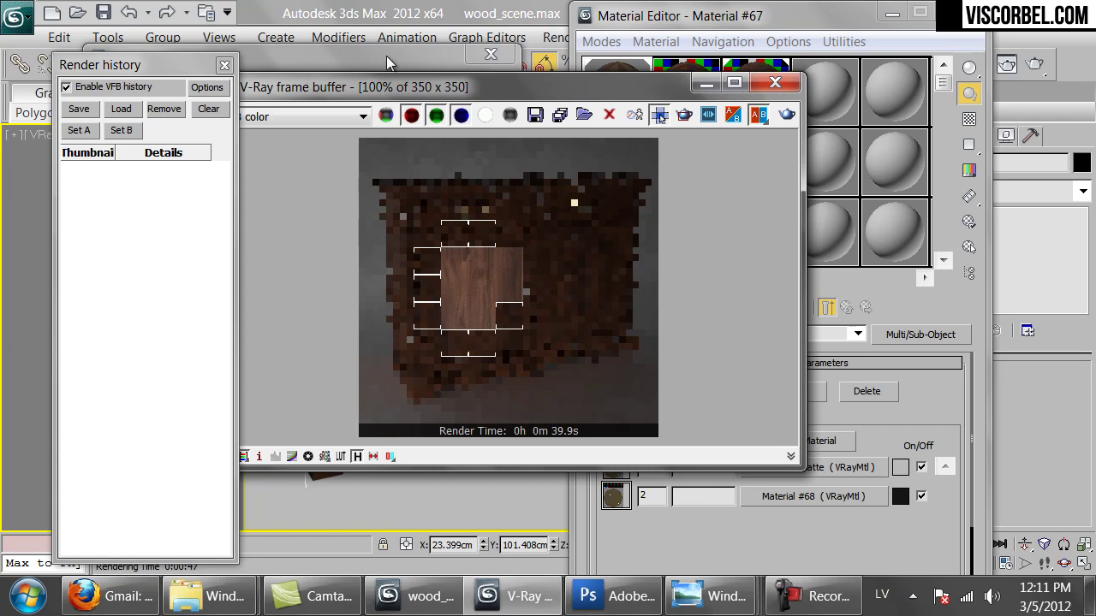
pyautogui.hotkey('shift', 'q')
pyautogui.click(483, 94)
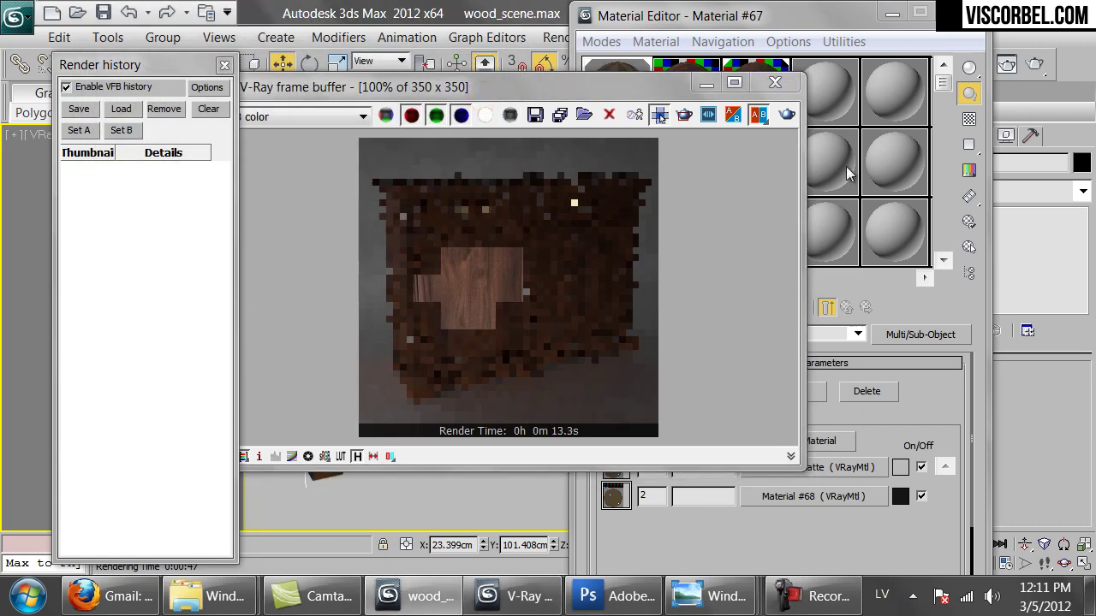
# Set the reflection glossiness of mahogany_matte to 0.75
pyautogui.click(762, 17)
pyautogui.click(751, 86)
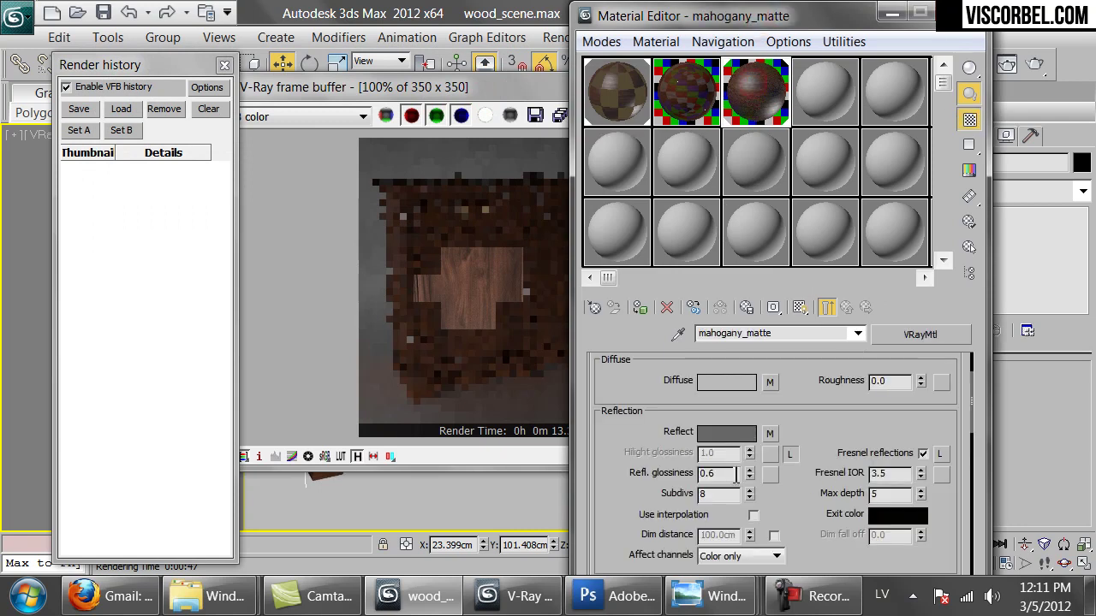
pyautogui.write('0.75')
pyautogui.press('Return')
# Render the cabinet to examine the sharper matte wood reflections up close, and close the frame buffer
pyautogui.click(1034, 66)
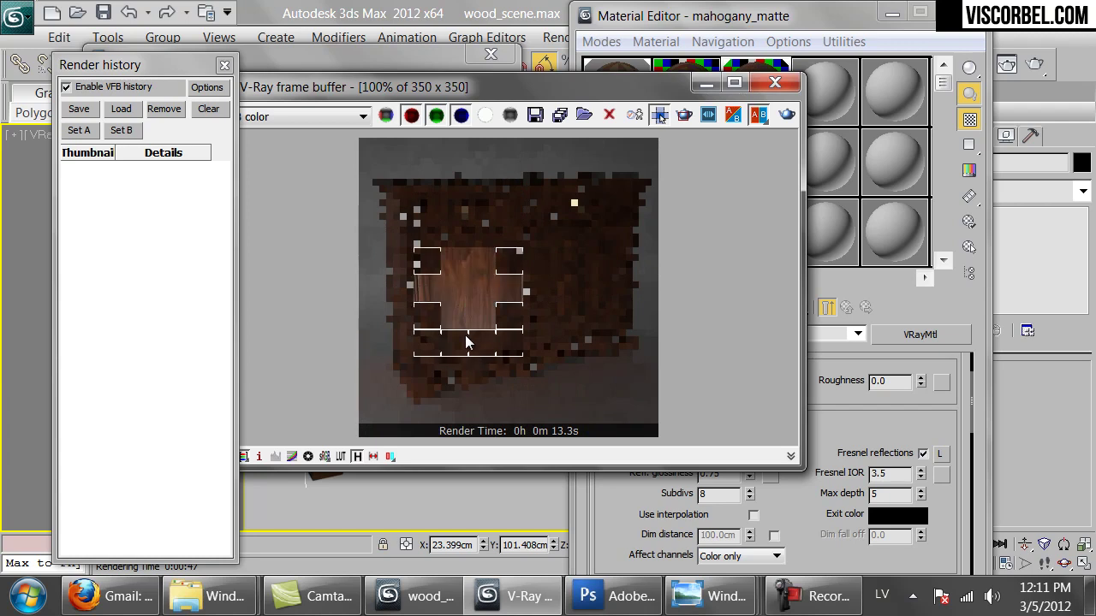
pyautogui.scroll(1, 459, 355)
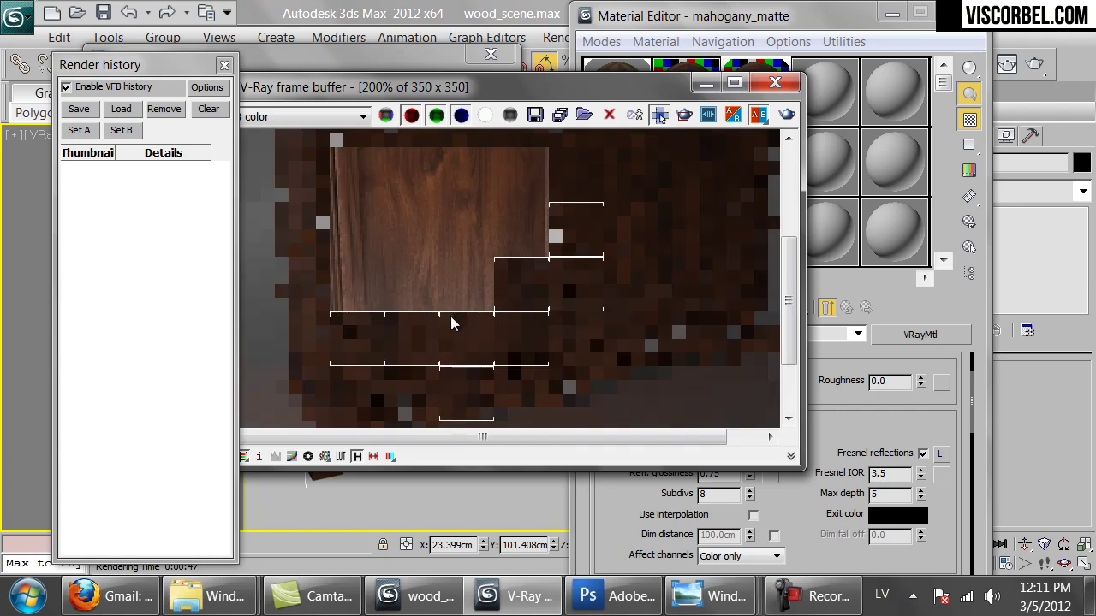
pyautogui.moveTo(445, 355); pyautogui.dragTo(477, 283)
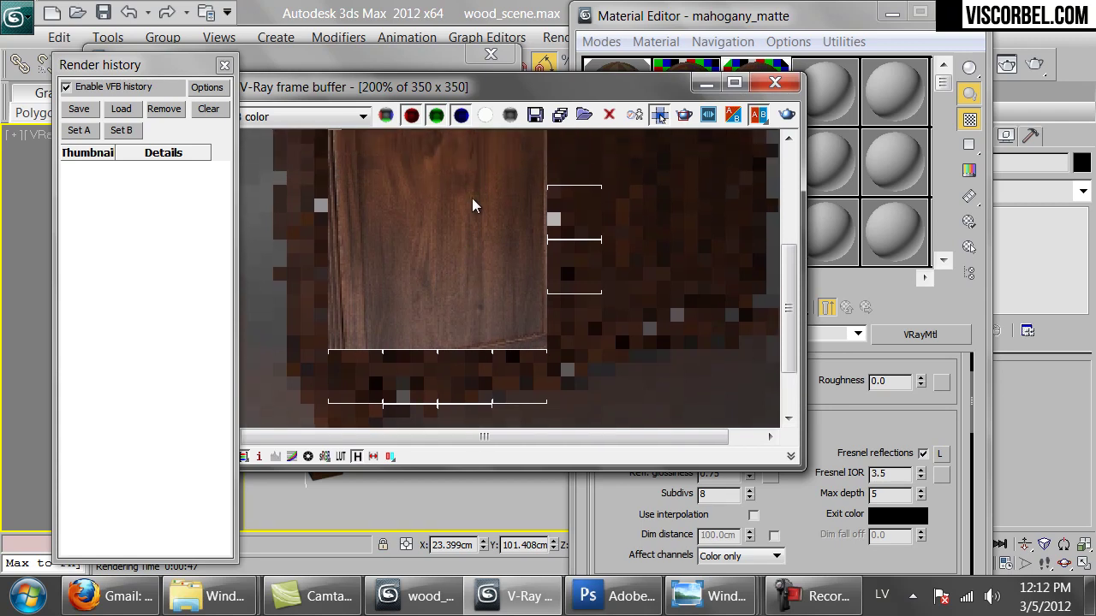
pyautogui.doubleClick(447, 251)
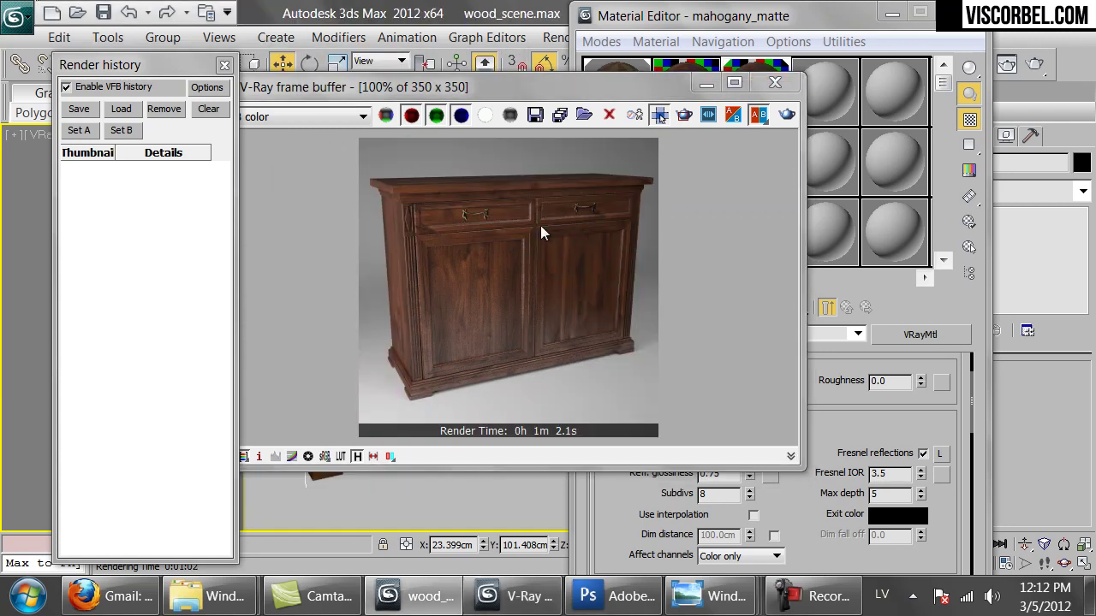
pyautogui.click(784, 87)
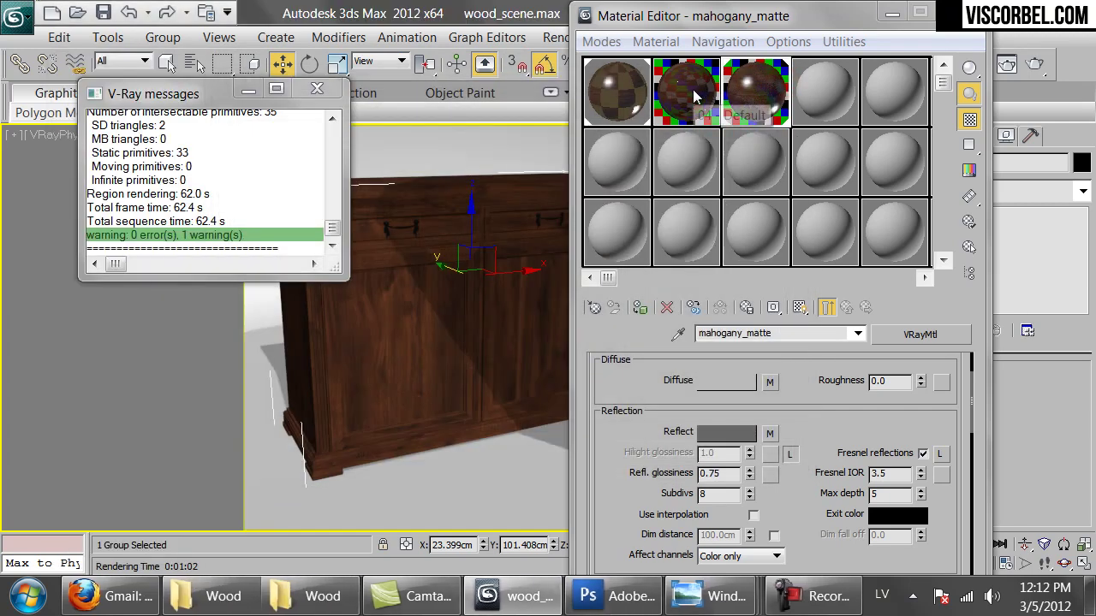
# Assign the glossy 04 - Default mahogany material as an instance to the ID 1 sub-material of the cabinet's Multi/Sub-Object material
pyautogui.click(693, 90)
pyautogui.moveTo(643, 484); pyautogui.dragTo(632, 341)
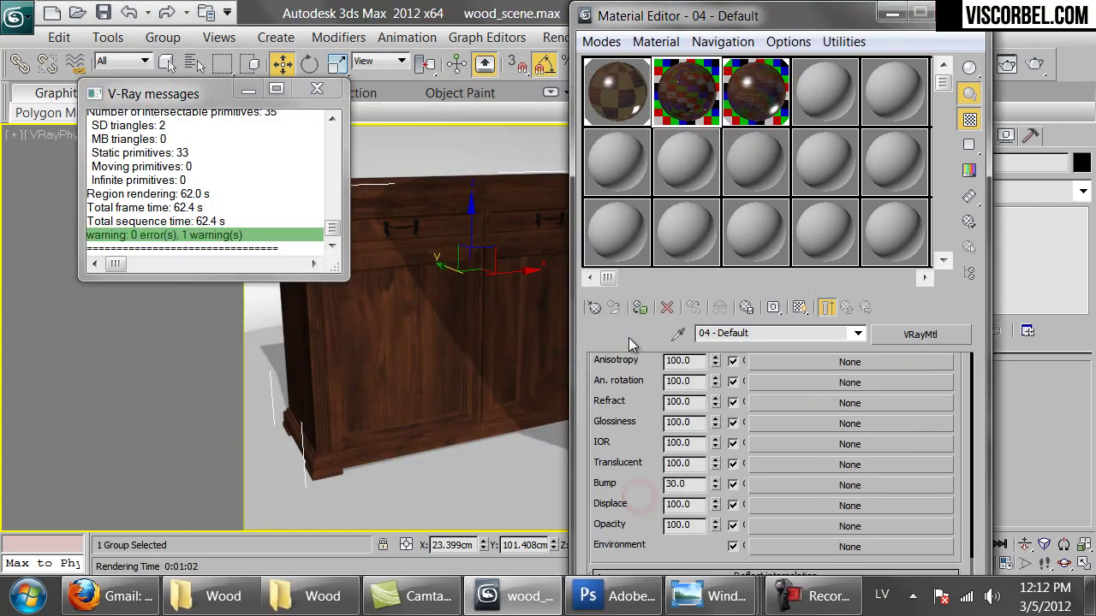
pyautogui.click(625, 94)
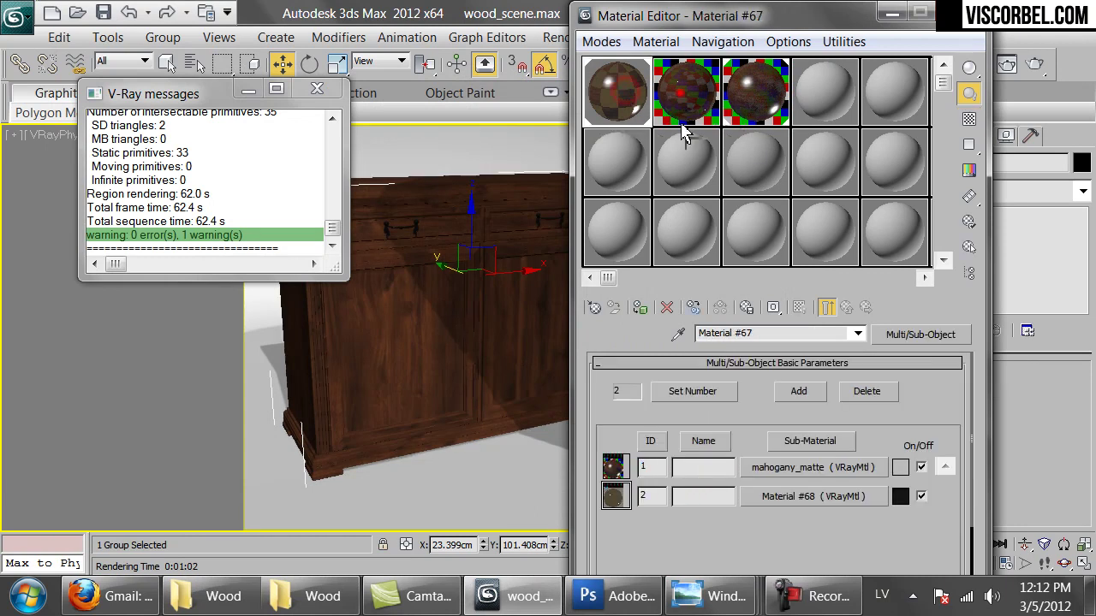
pyautogui.moveTo(834, 475); pyautogui.dragTo(834, 476)
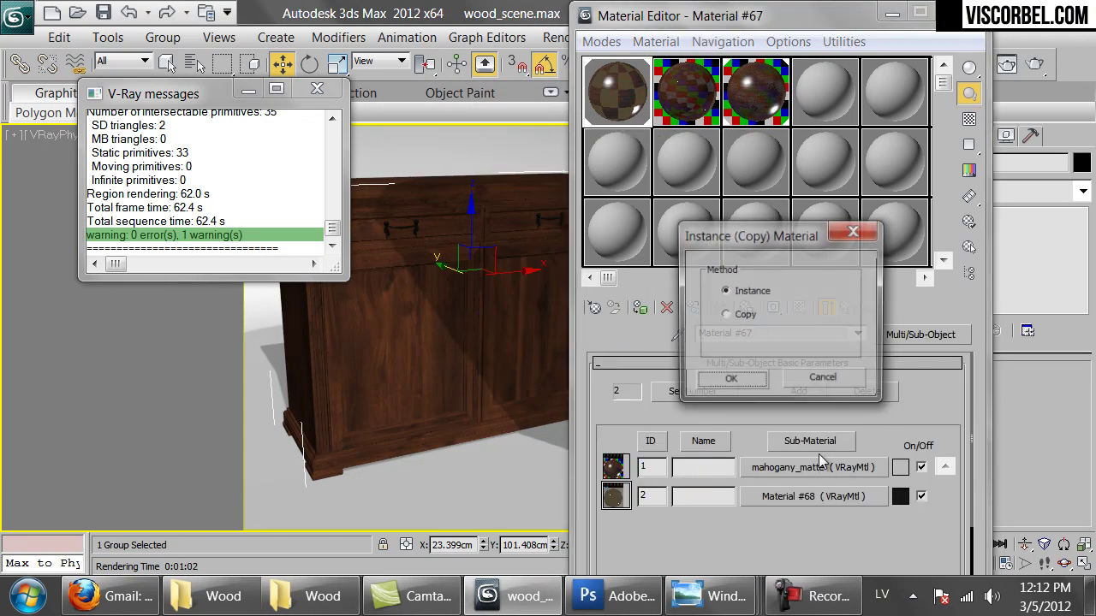
pyautogui.click(730, 383)
# Reopen the 04 - Default material, examine the wood surface relief in the walnut chest reference photo, and return to 3ds Max
pyautogui.click(689, 86)
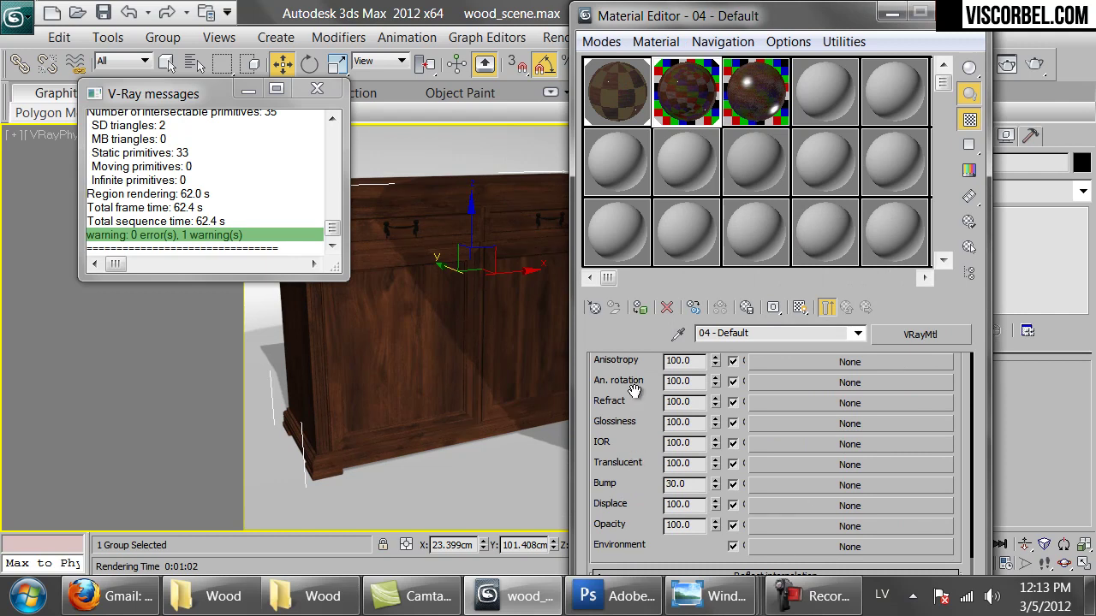
pyautogui.moveTo(711, 597)
pyautogui.click(193, 475)
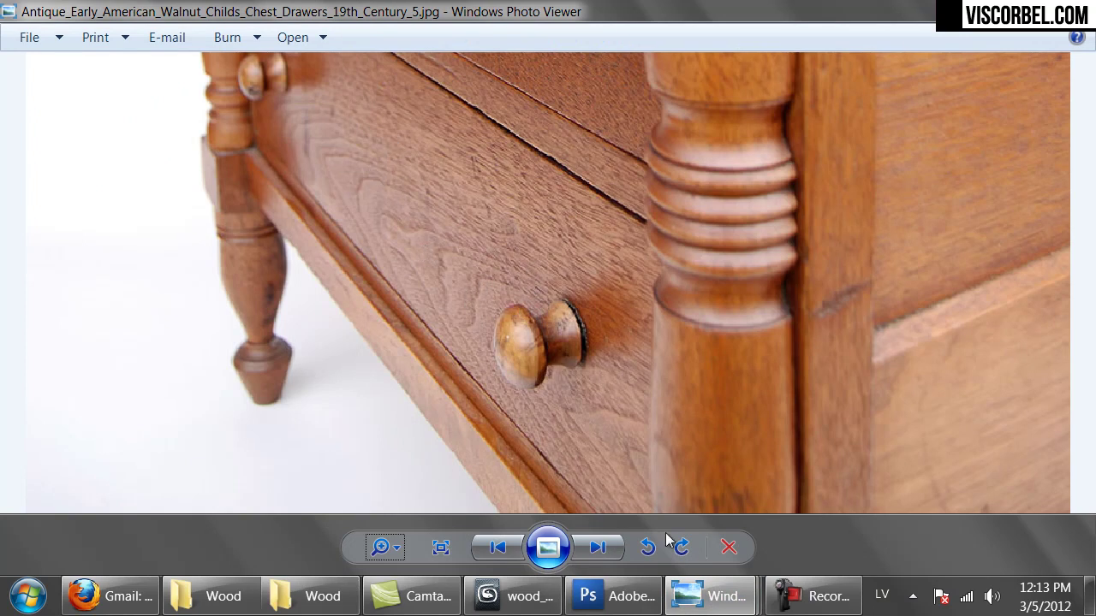
pyautogui.moveTo(521, 611)
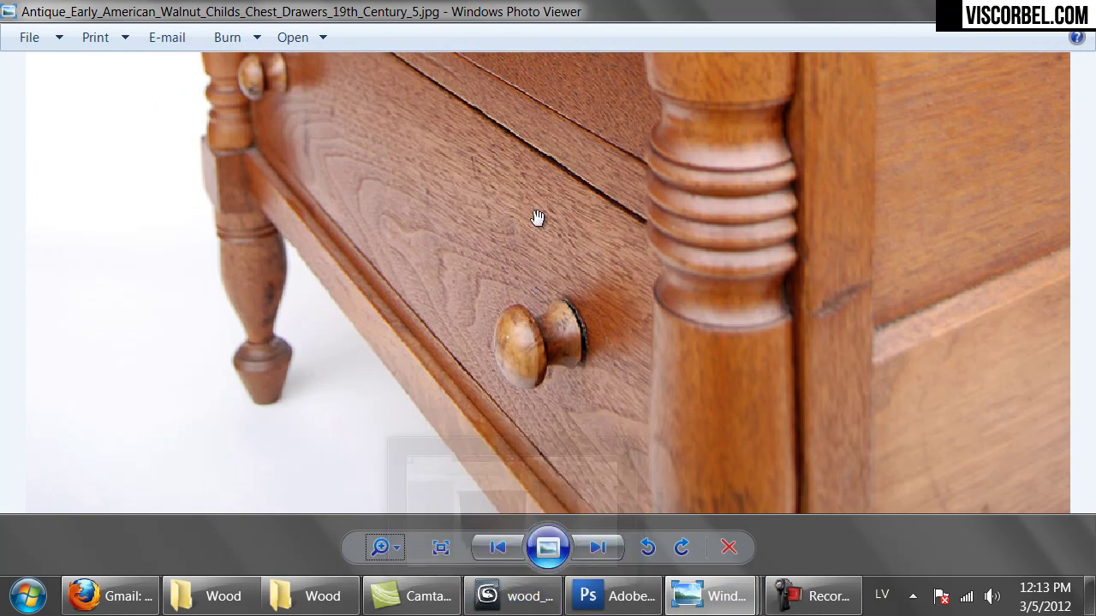
pyautogui.click(513, 597)
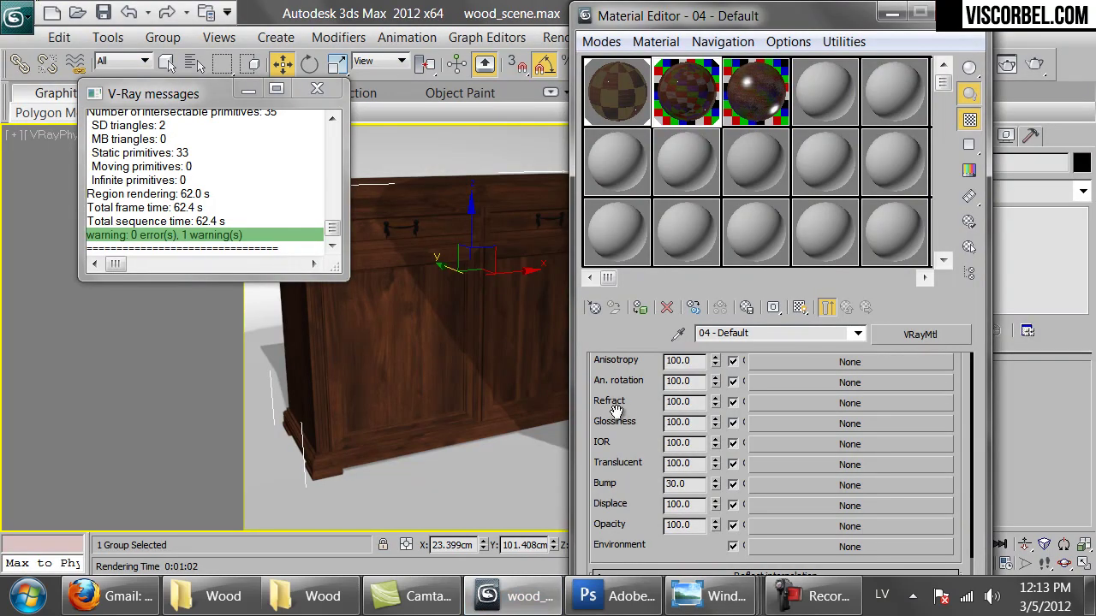
# Paste a copy of the Mahogany_bw.png reflection map as the bump map of 04 - Default, and set the bump amount to 4
pyautogui.moveTo(616, 395); pyautogui.dragTo(616, 476)
pyautogui.moveTo(603, 368); pyautogui.dragTo(603, 416)
pyautogui.rightClick(802, 415)
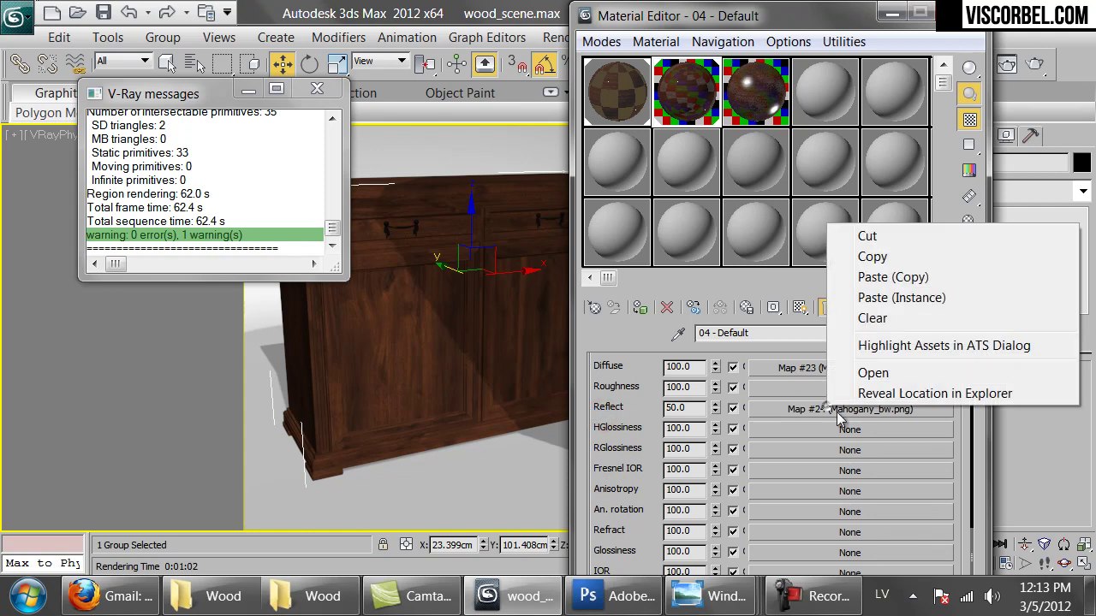
pyautogui.click(869, 253)
pyautogui.moveTo(618, 468); pyautogui.dragTo(618, 439)
pyautogui.scroll(-3, 773, 493)
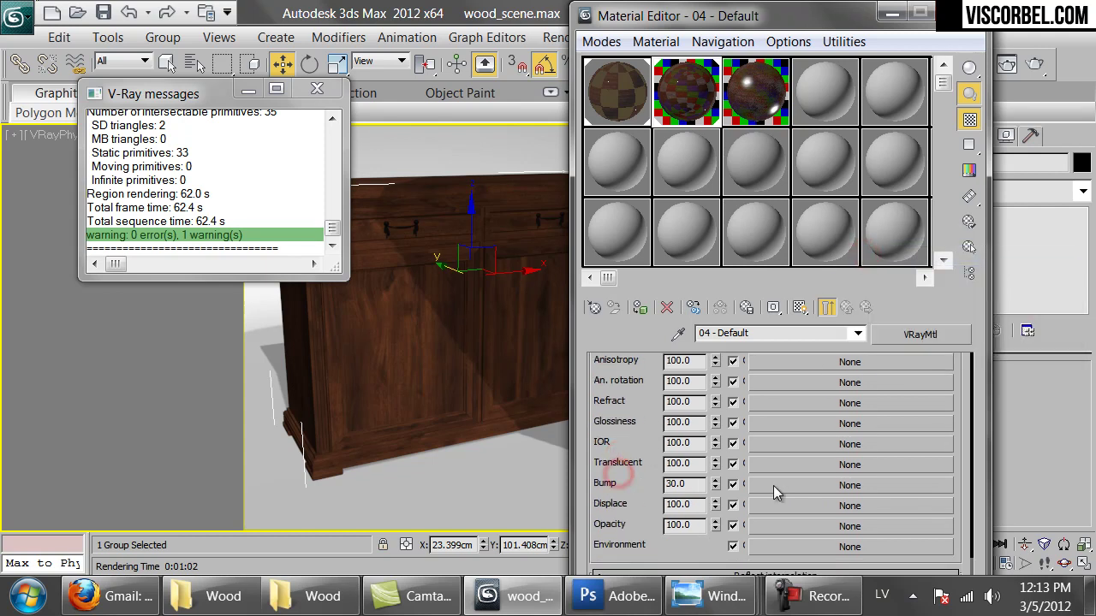
pyautogui.rightClick(806, 487)
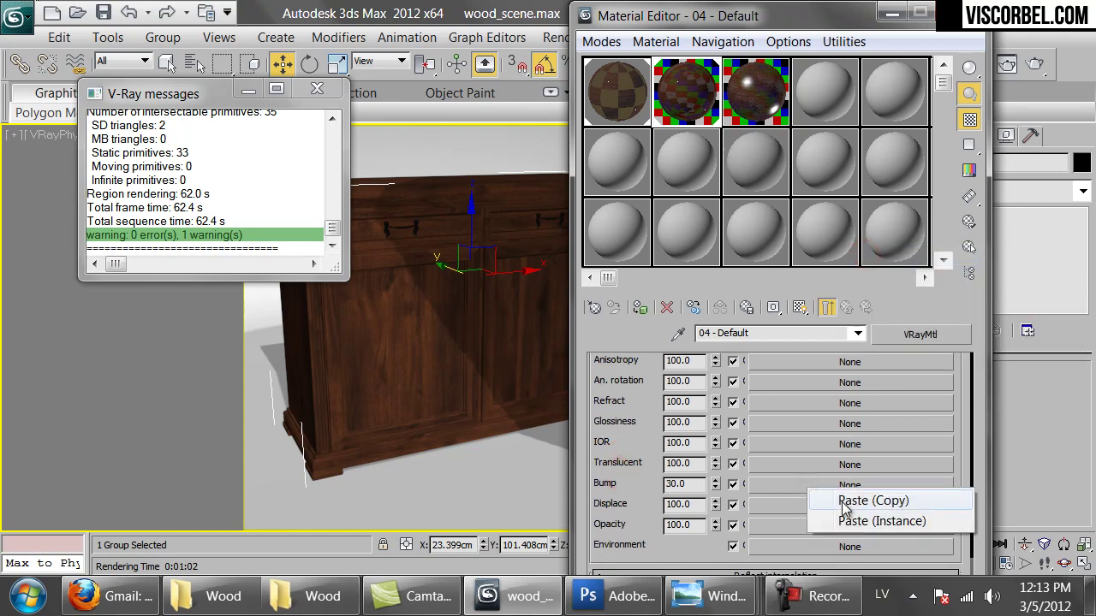
pyautogui.click(842, 504)
pyautogui.doubleClick(684, 92)
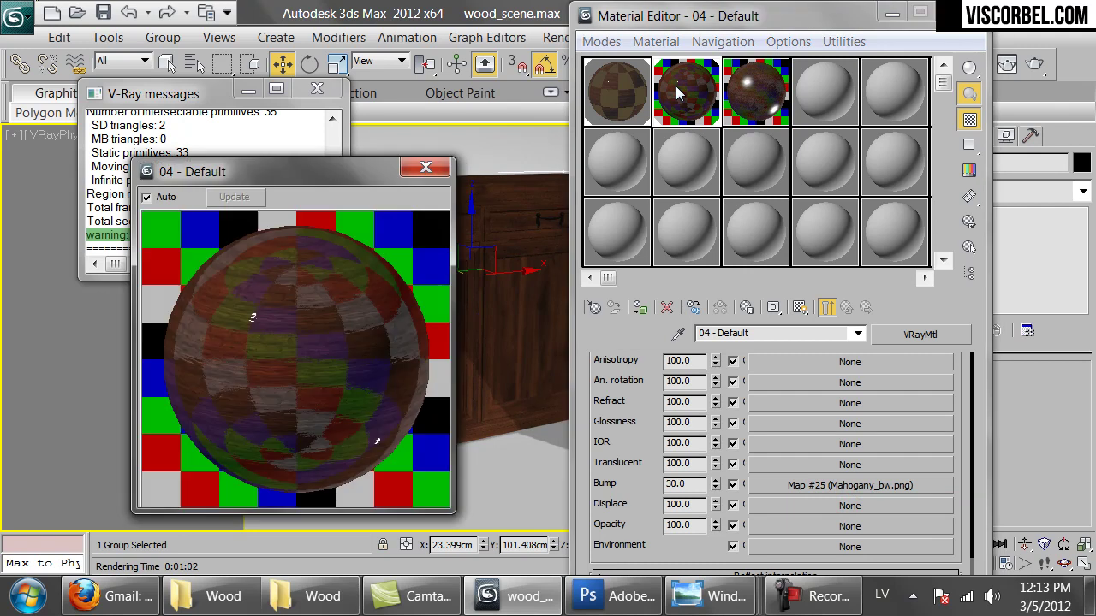
pyautogui.doubleClick(686, 486)
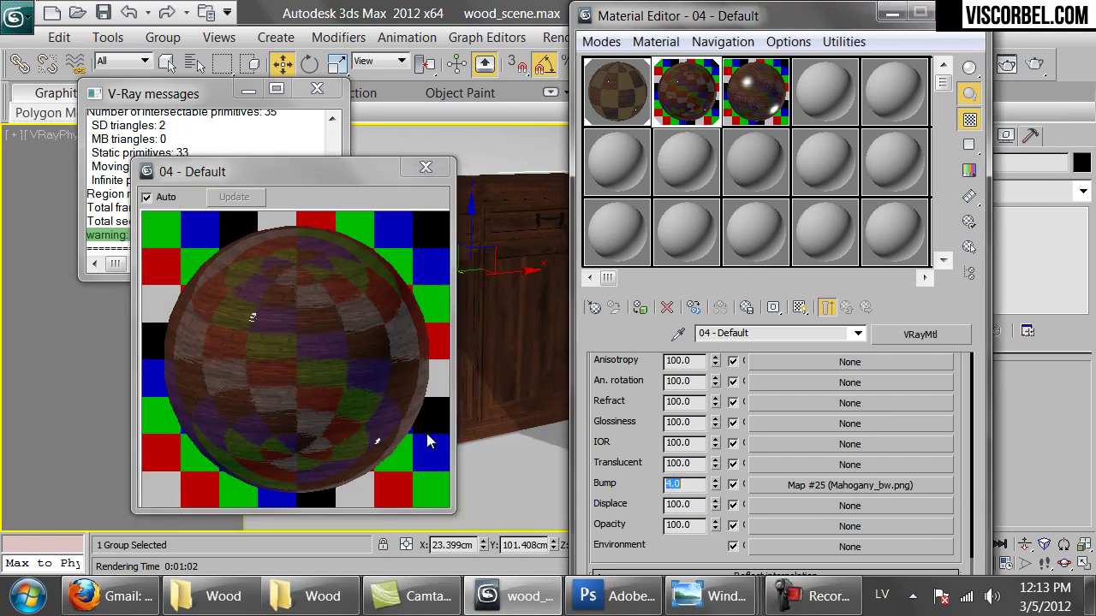
# Render the cabinet and examine the bump effect on the glossy door reflections at different magnifications
pyautogui.click(1035, 64)
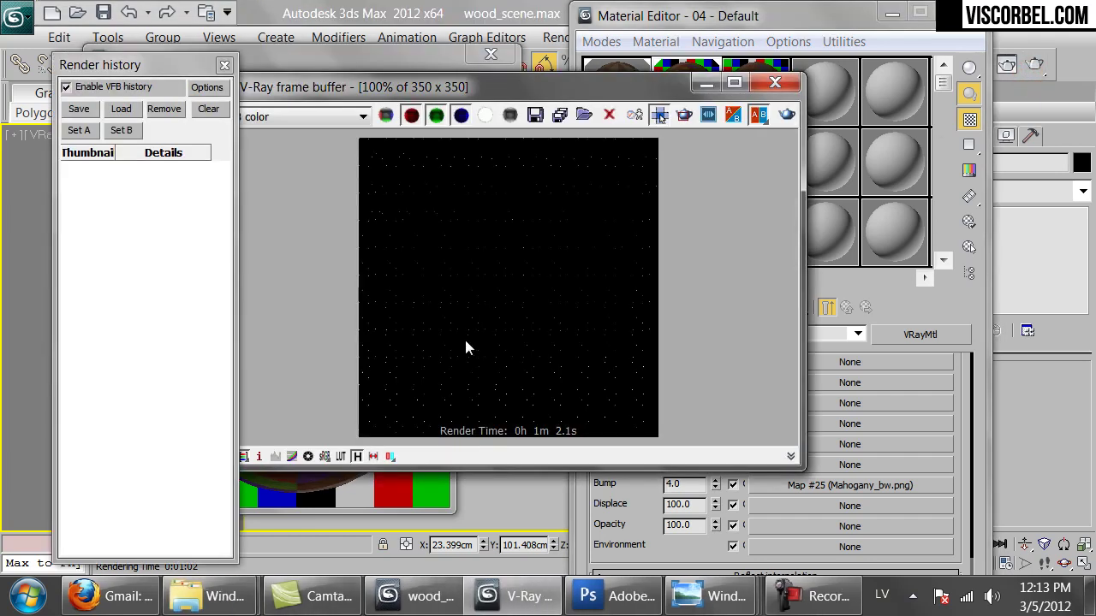
pyautogui.scroll(1, 464, 338)
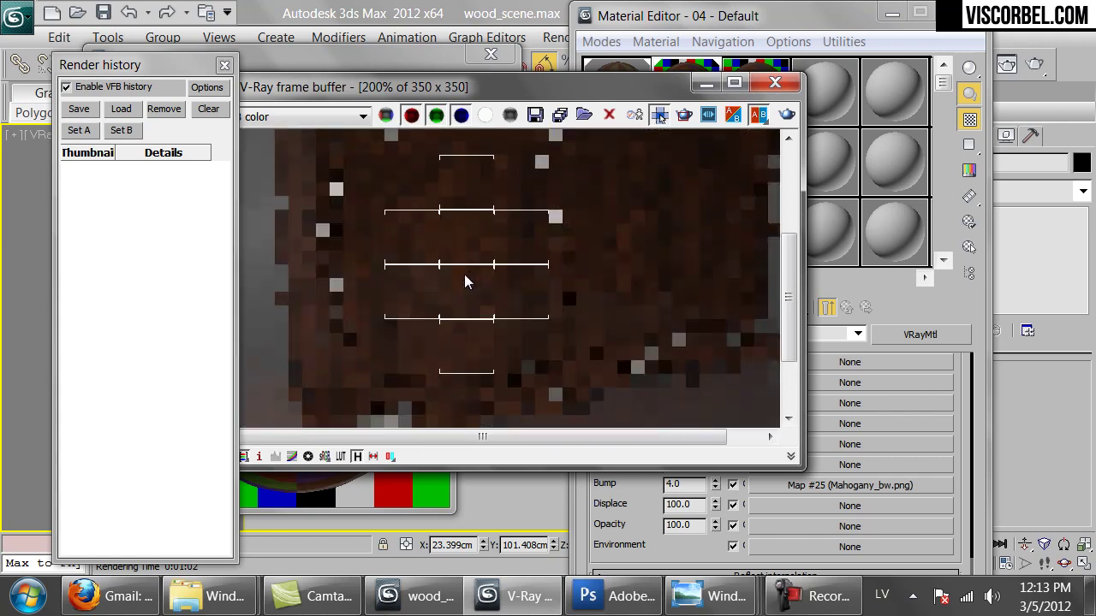
pyautogui.scroll(1, 465, 280)
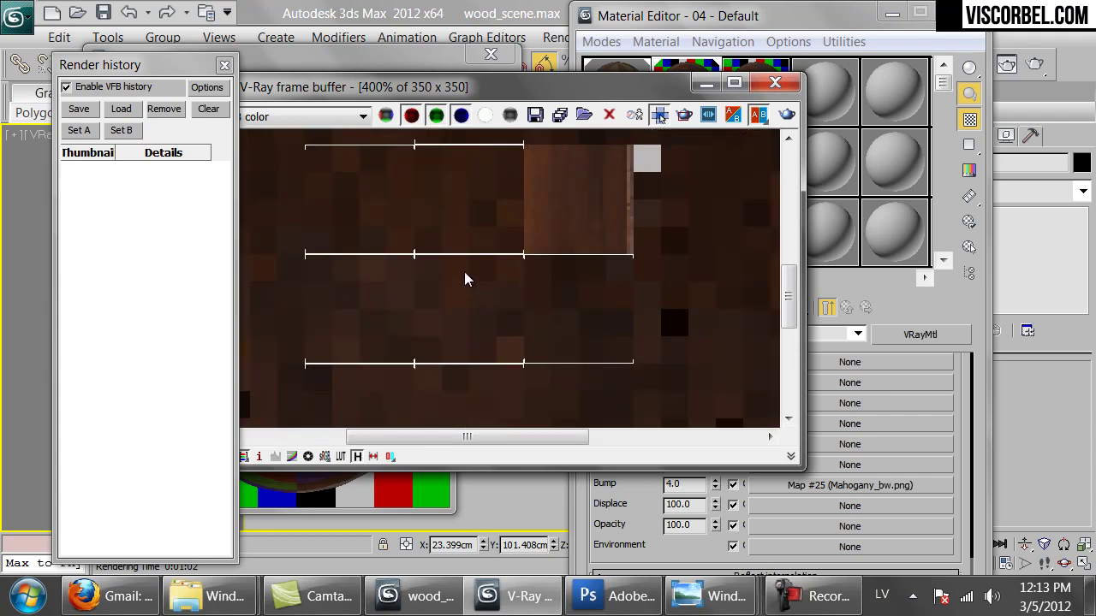
pyautogui.scroll(-1, 464, 273)
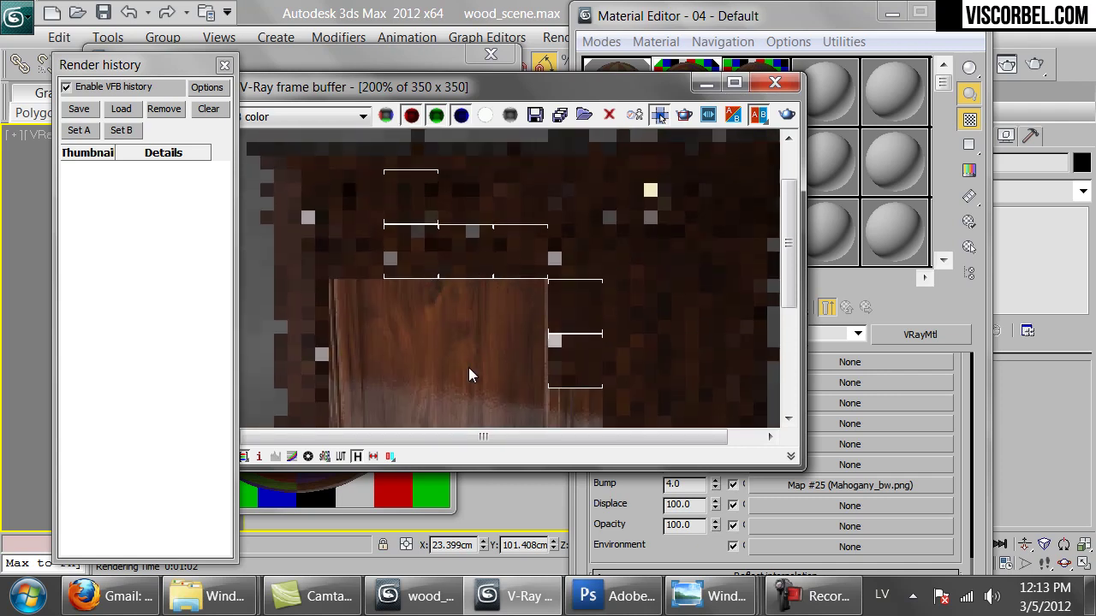
pyautogui.scroll(-1, 482, 307)
pyautogui.scroll(-1, 565, 254)
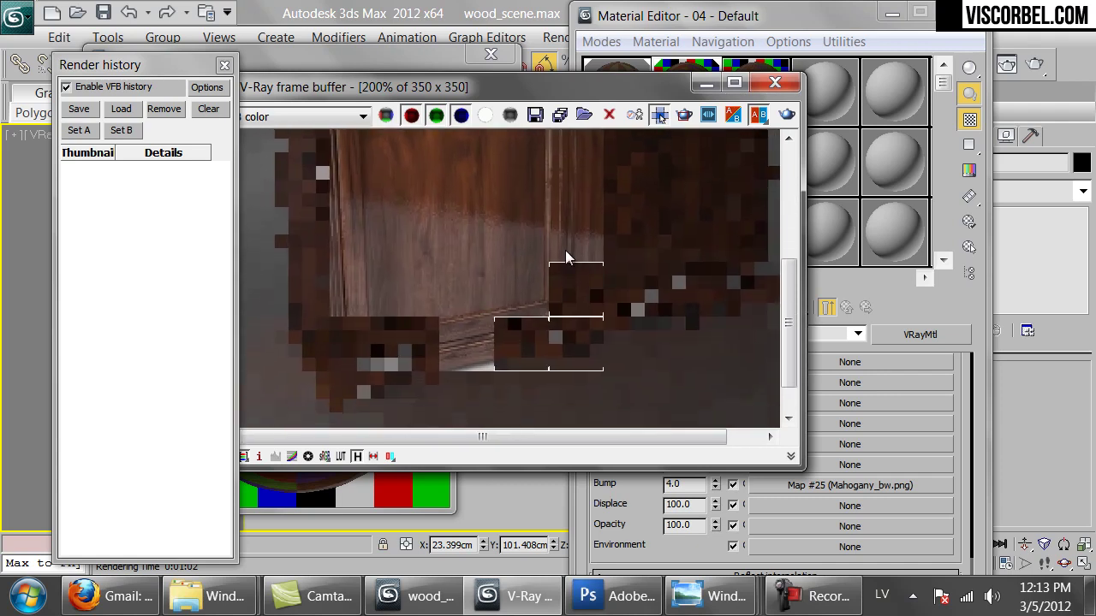
pyautogui.scroll(1, 562, 251)
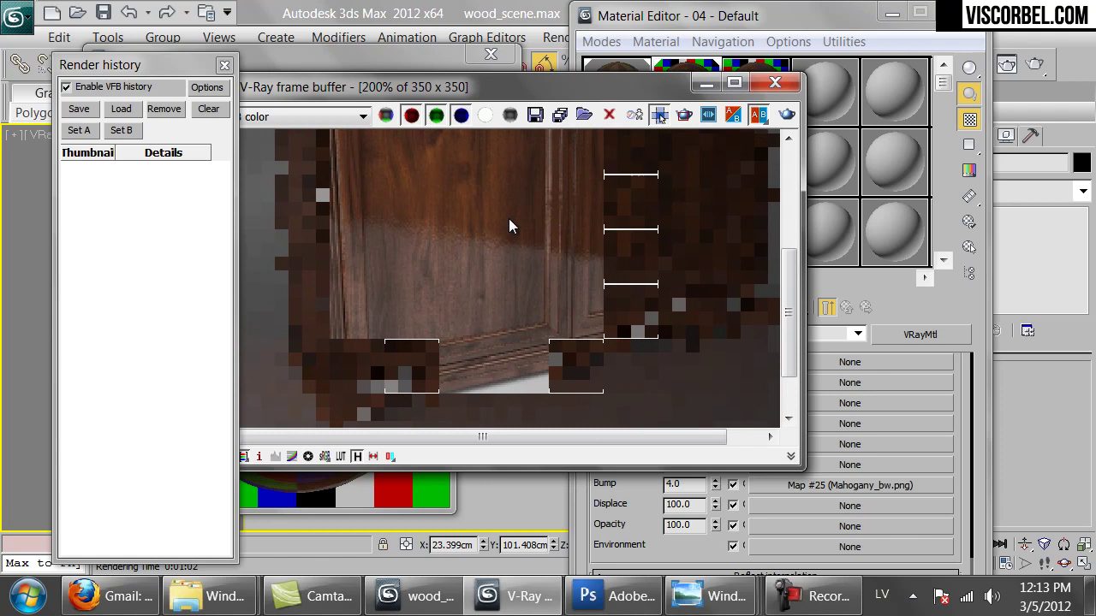
pyautogui.doubleClick(508, 218)
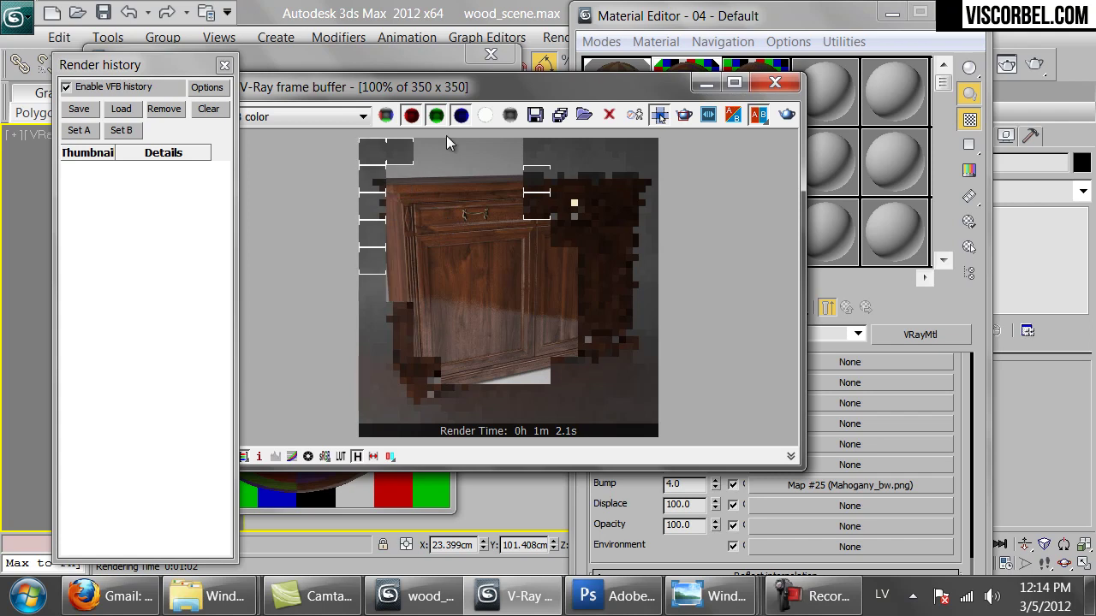
pyautogui.click(372, 64)
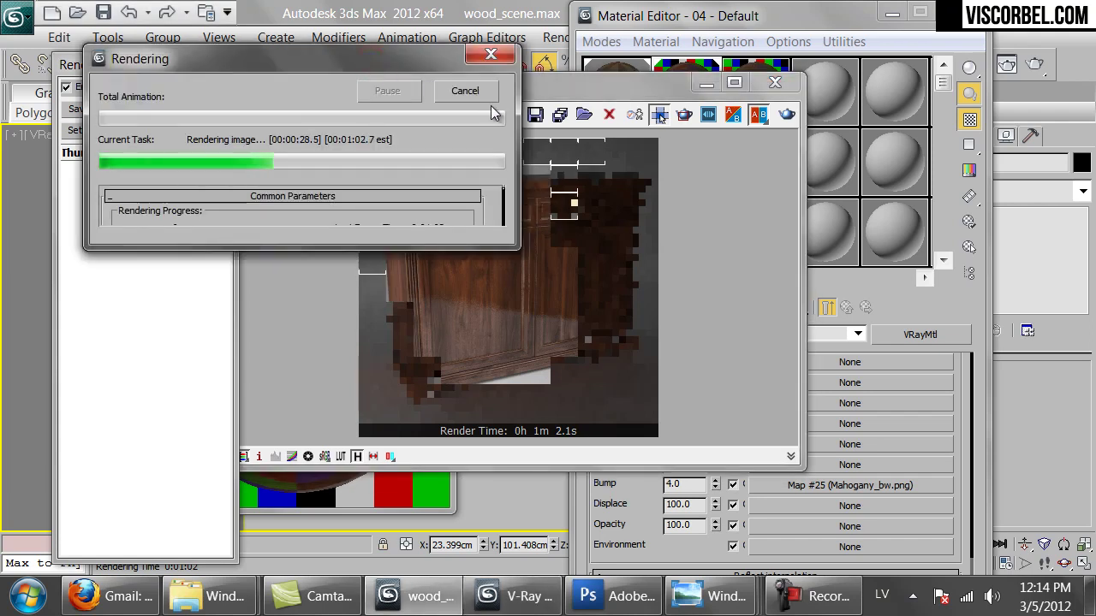
pyautogui.click(508, 378)
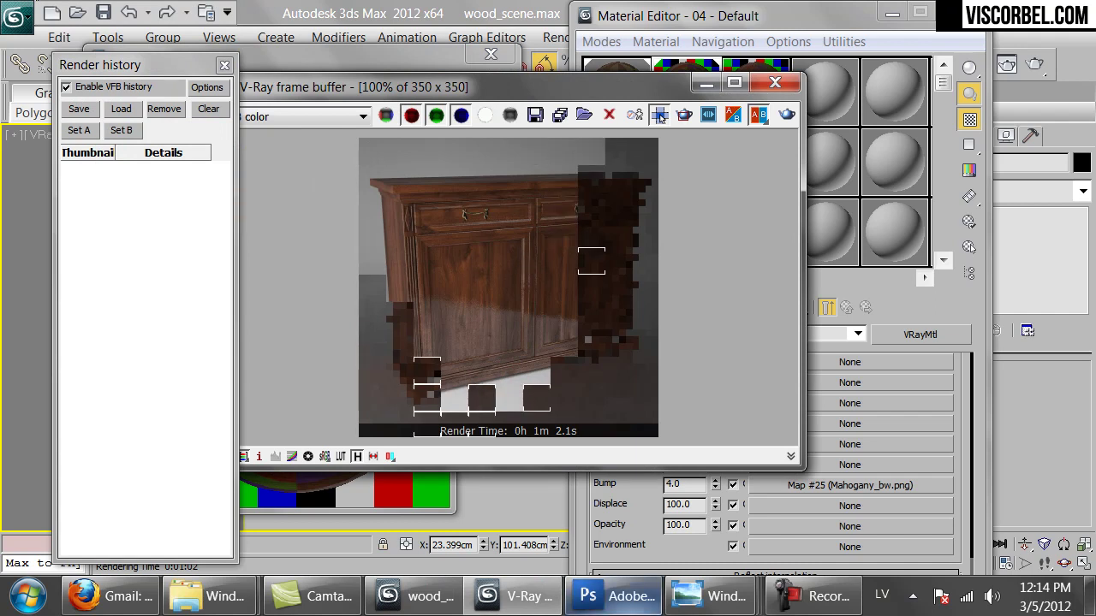
# Switch to Photoshop and compare the wood texture variations by hiding and showing Layer 1 copy 5, copy 4 and copy 3
pyautogui.click(616, 596)
pyautogui.moveTo(1084, 499)
pyautogui.mouseDown()
pyautogui.moveTo(1084, 547)
pyautogui.moveTo(1084, 495)
pyautogui.mouseUp()
pyautogui.click(886, 508)
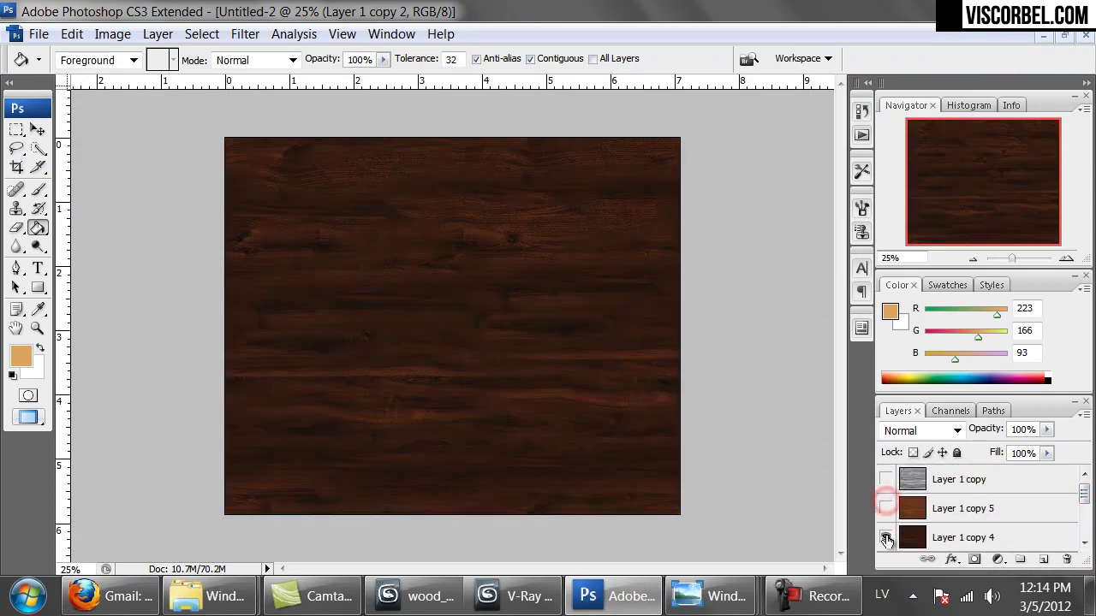
pyautogui.click(885, 538)
pyautogui.scroll(-2, 888, 540)
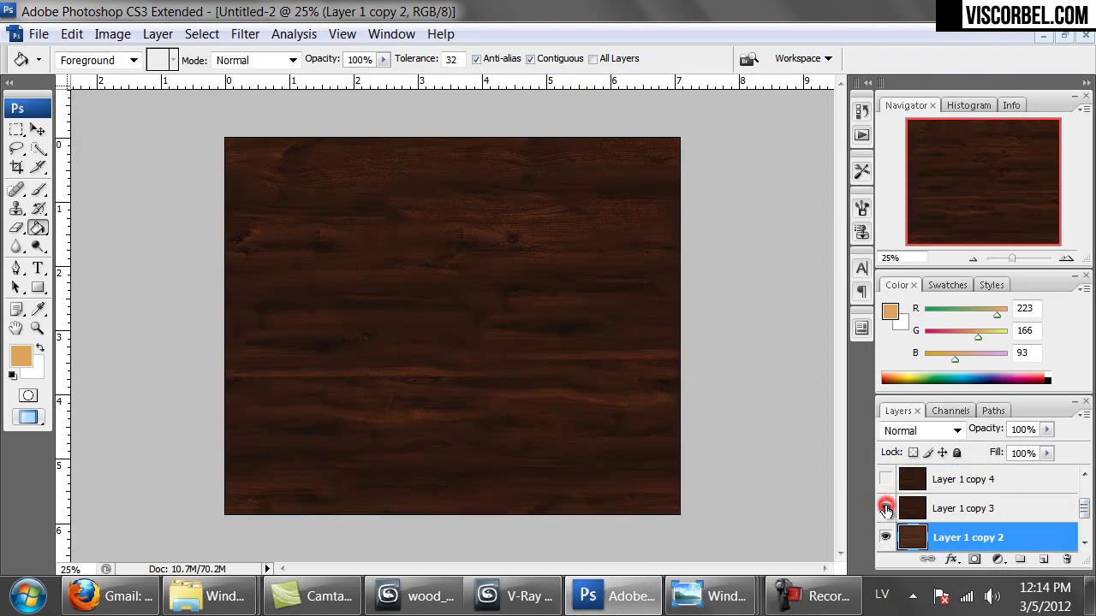
pyautogui.click(886, 509)
pyautogui.click(885, 479)
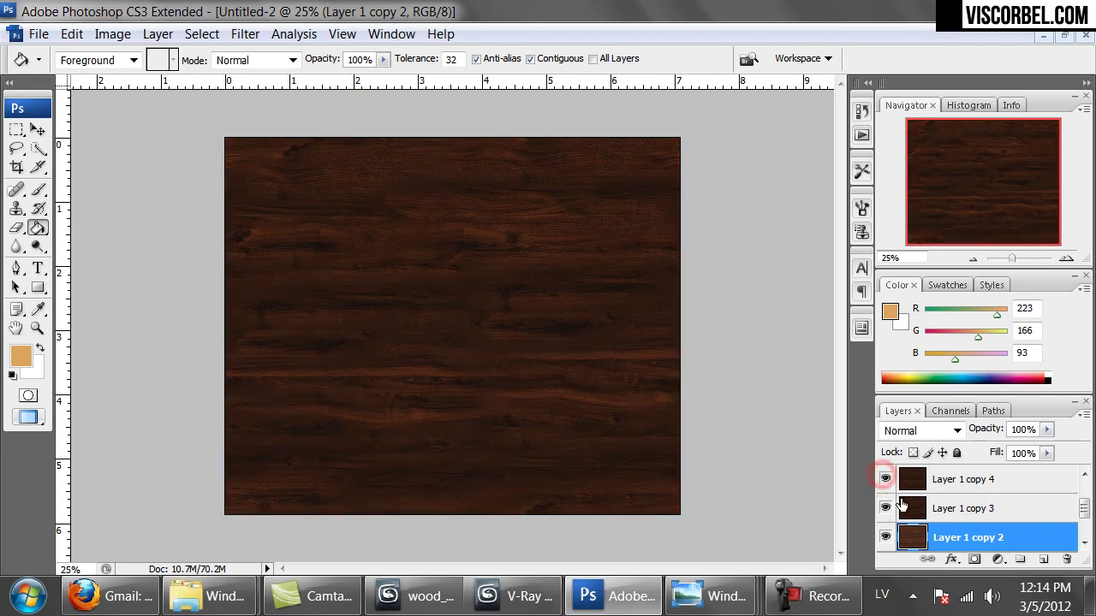
pyautogui.scroll(1, 901, 507)
pyautogui.click(878, 479)
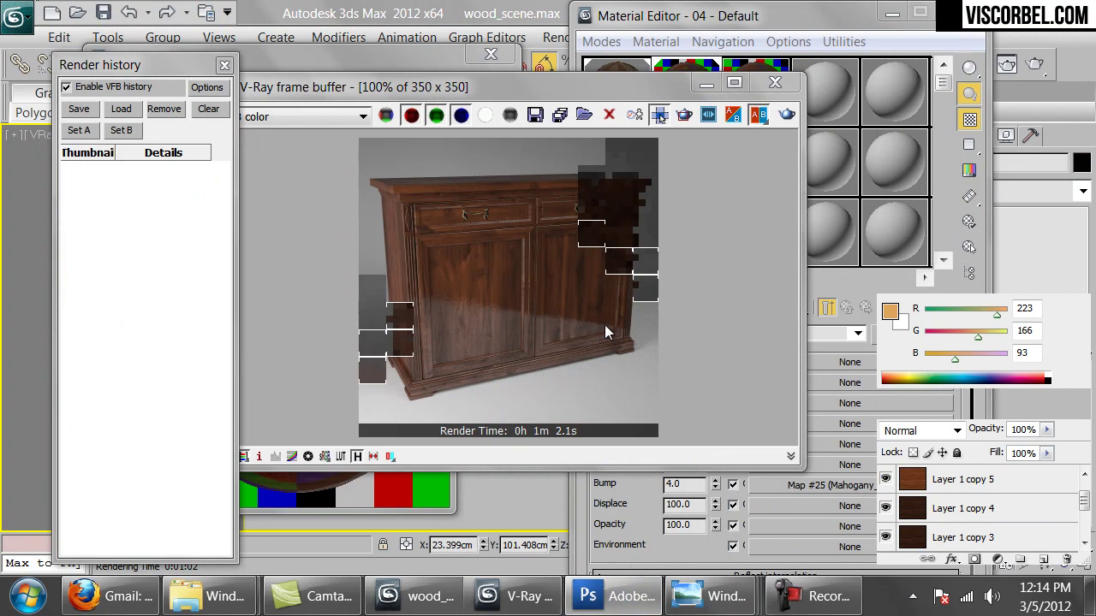
# Return to the cabinet render in 3ds Max, let it finish, and close the V-Ray frame buffer
pyautogui.click(368, 66)
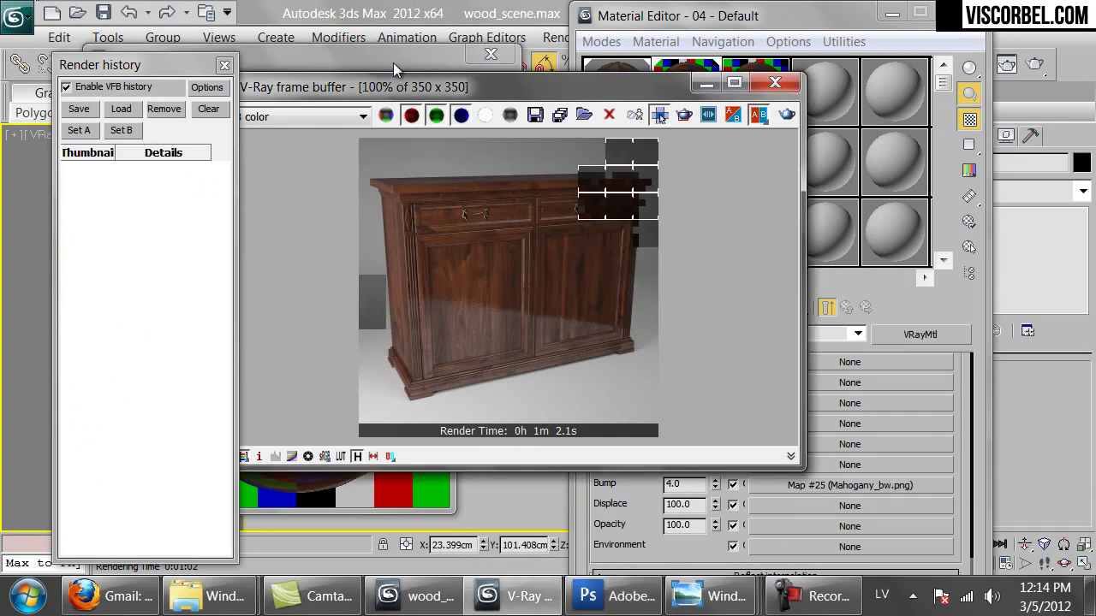
pyautogui.click(392, 60)
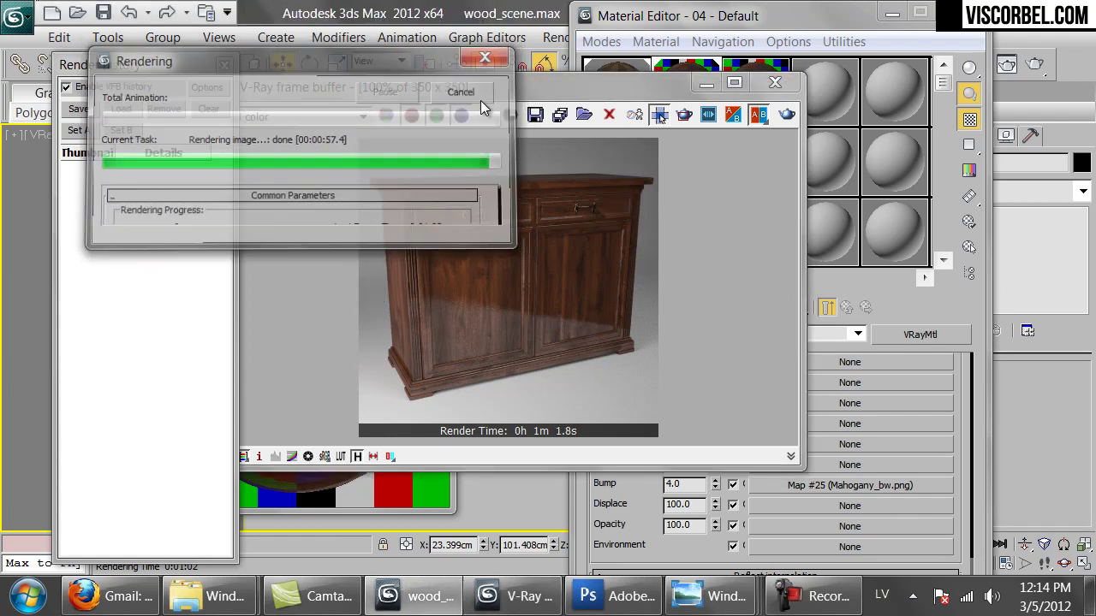
pyautogui.click(774, 83)
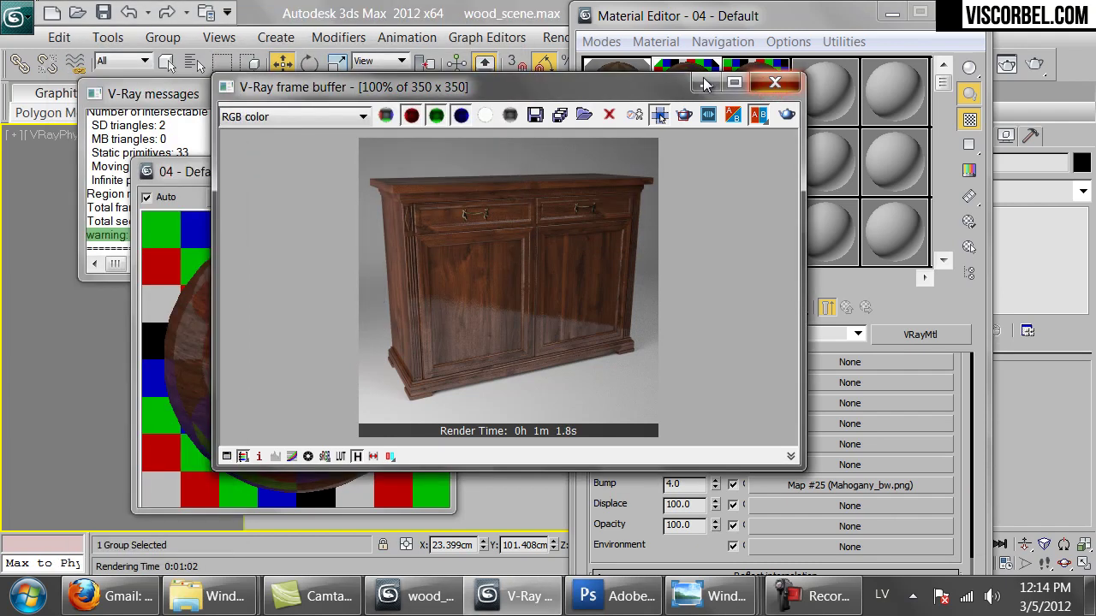
# Replace the diffuse bitmap of 04 - Default with Mahogany_honey.png and start a new render of the cabinet
pyautogui.scroll(5, 644, 392)
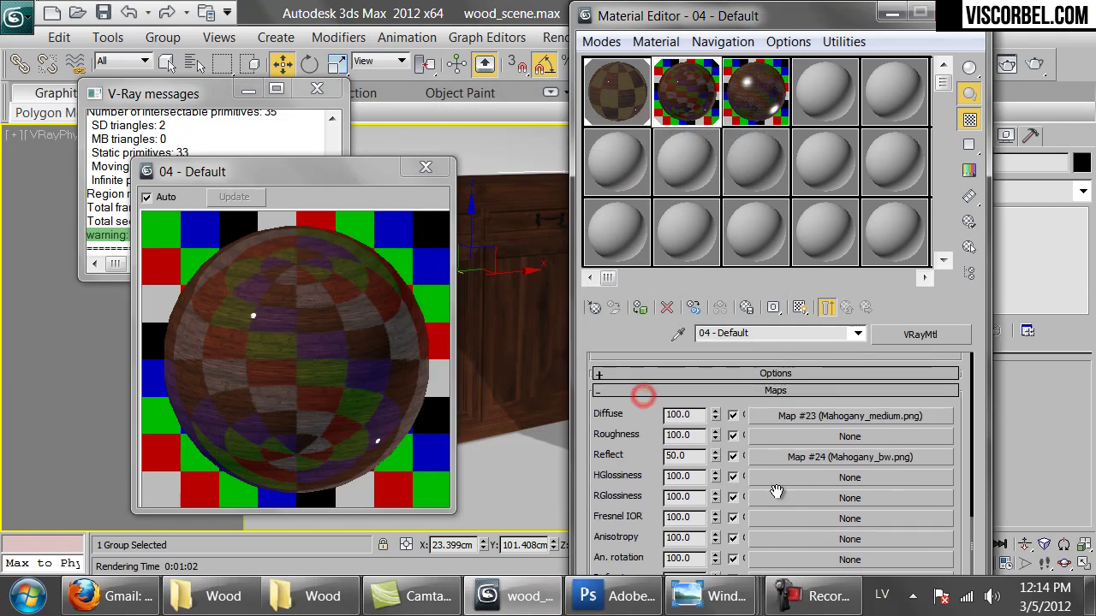
pyautogui.click(850, 443)
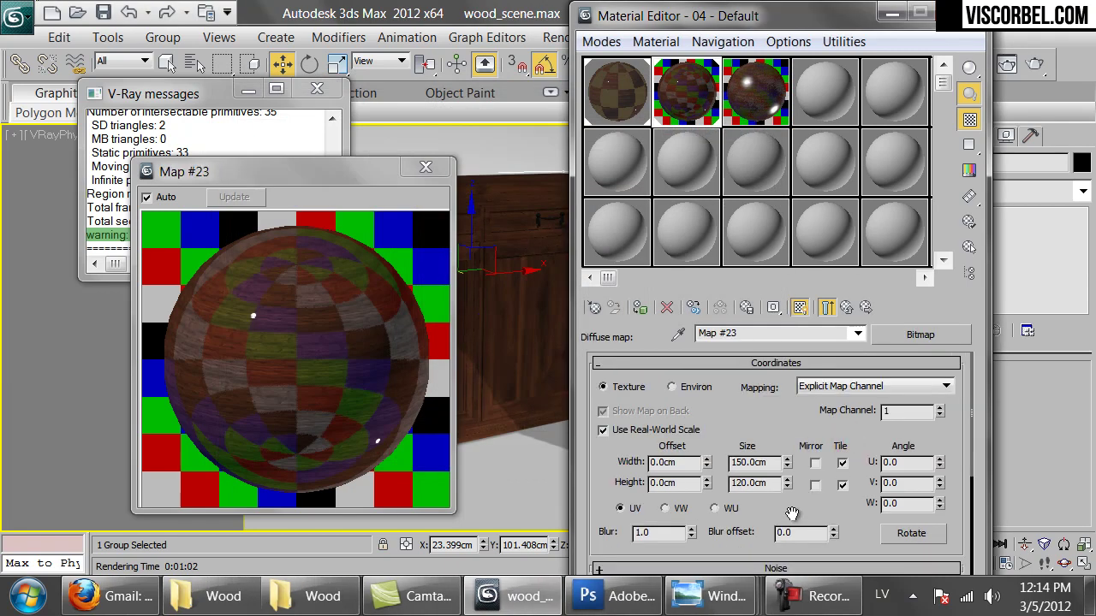
pyautogui.scroll(-4, 797, 449)
pyautogui.click(793, 438)
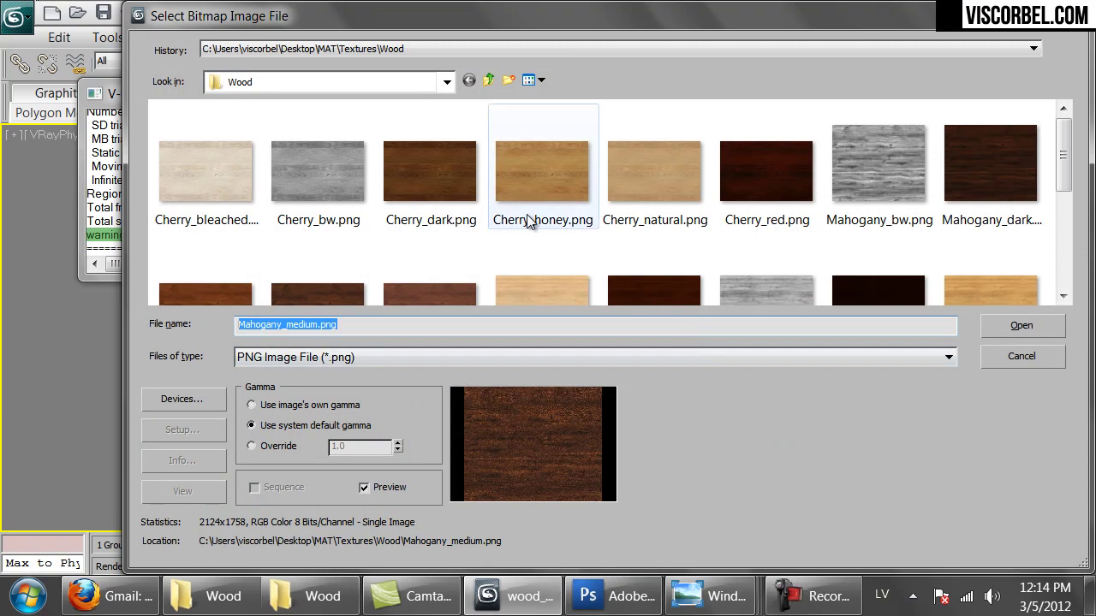
pyautogui.scroll(-2, 416, 286)
pyautogui.click(408, 294)
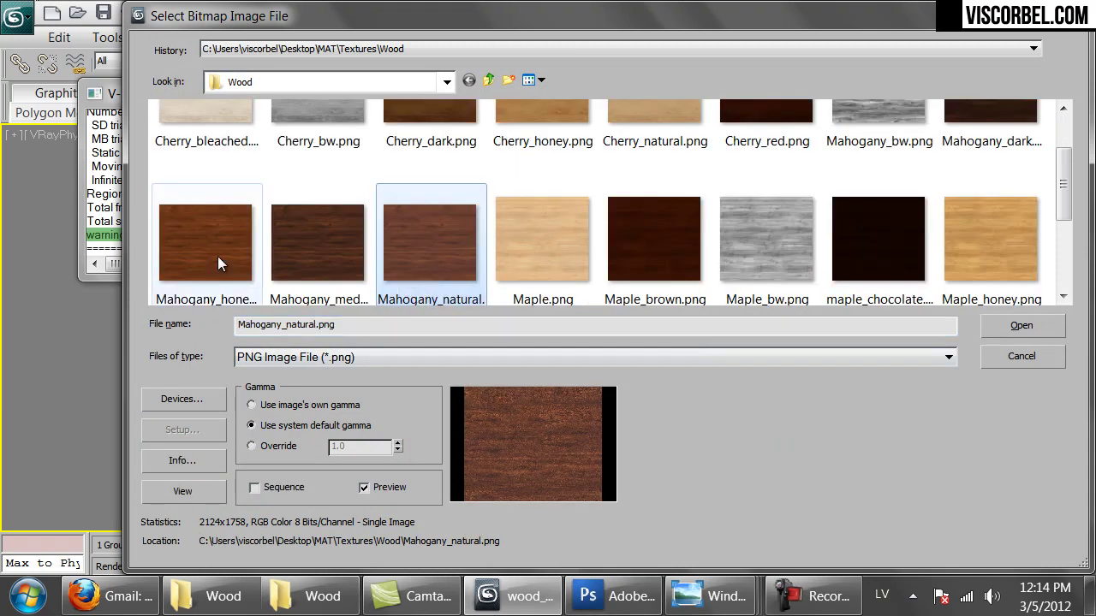
pyautogui.click(218, 258)
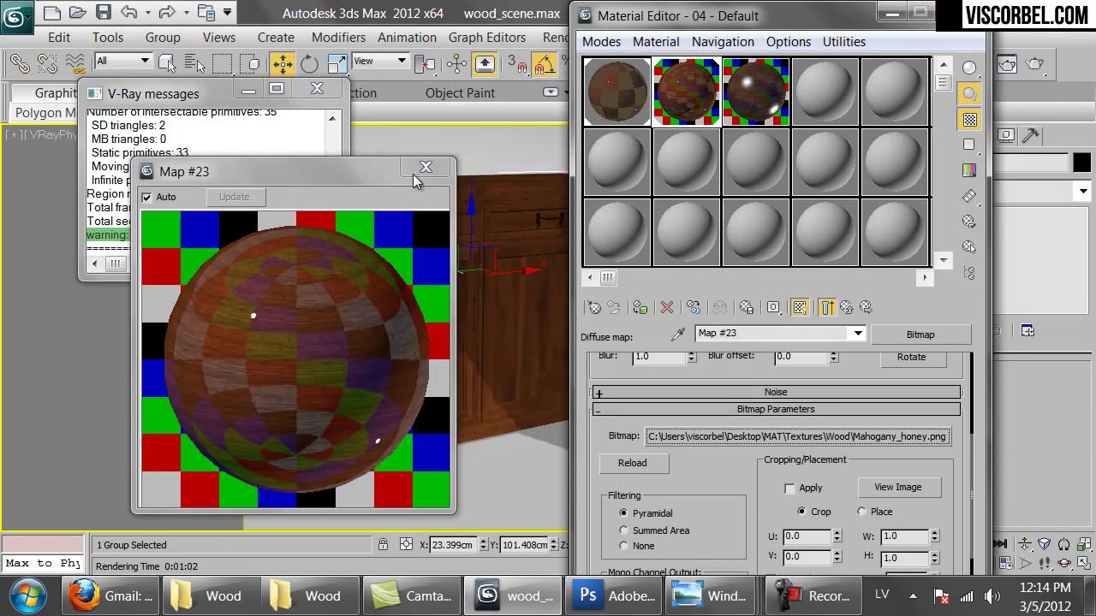
pyautogui.click(1035, 64)
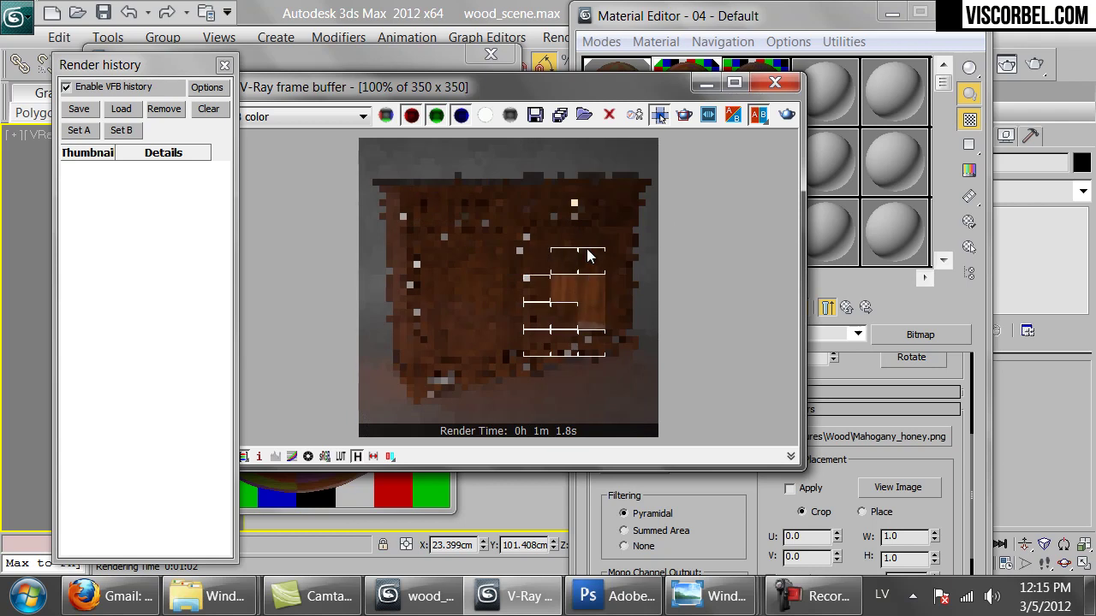
# Switch to Photoshop and shift the hue of Layer 1 copy 5 to green with a Hue/Saturation value of +83
pyautogui.click(615, 596)
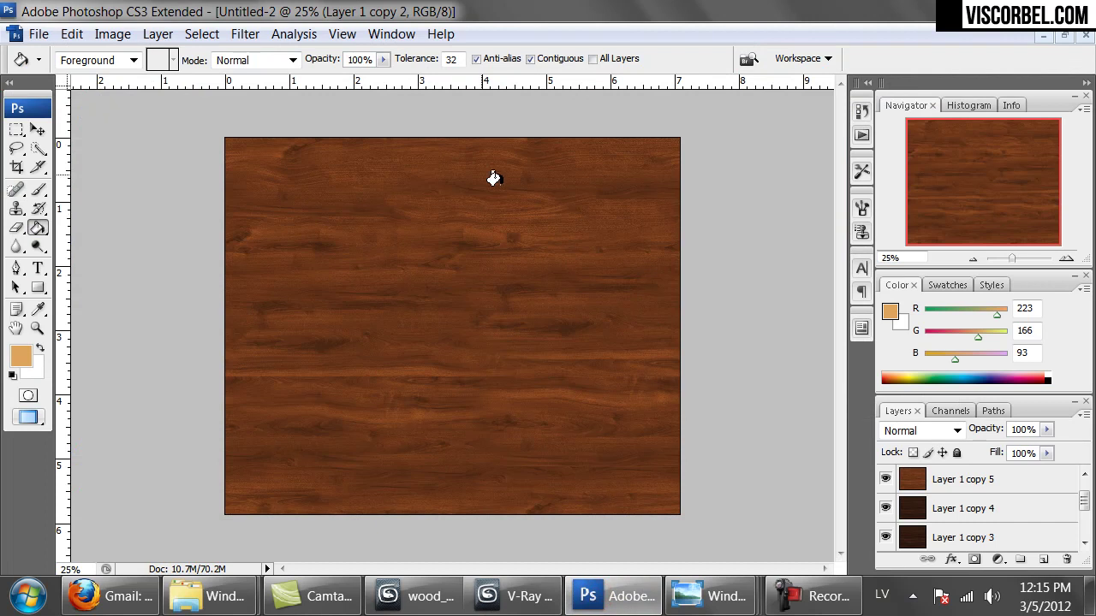
pyautogui.click(1019, 478)
pyautogui.hotkey('ctrl', 'u')
pyautogui.moveTo(800, 274); pyautogui.dragTo(858, 296)
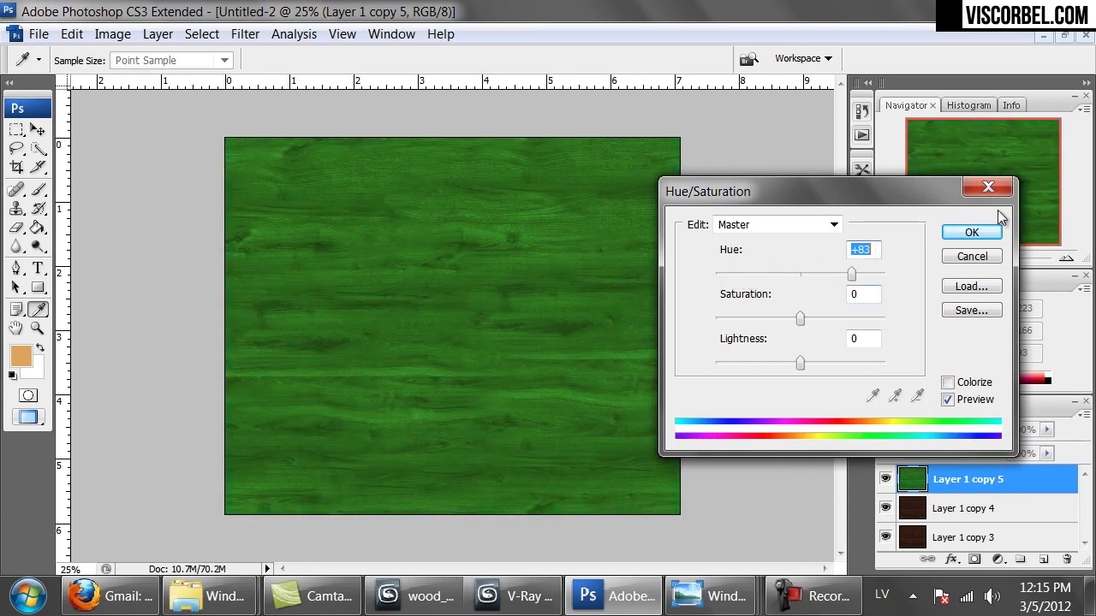
pyautogui.click(976, 232)
pyautogui.press('g')
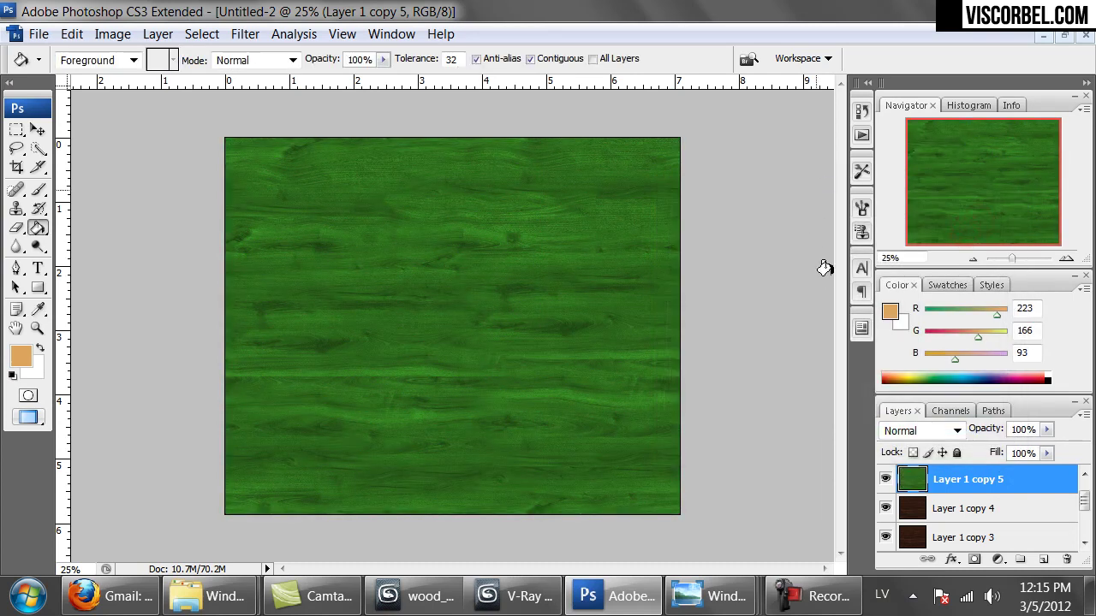
# Reduce the saturation and slightly raise the lightness of Layer 1 copy 5 with another Hue/Saturation adjustment
pyautogui.click(112, 34)
pyautogui.moveTo(148, 89)
pyautogui.click(396, 268)
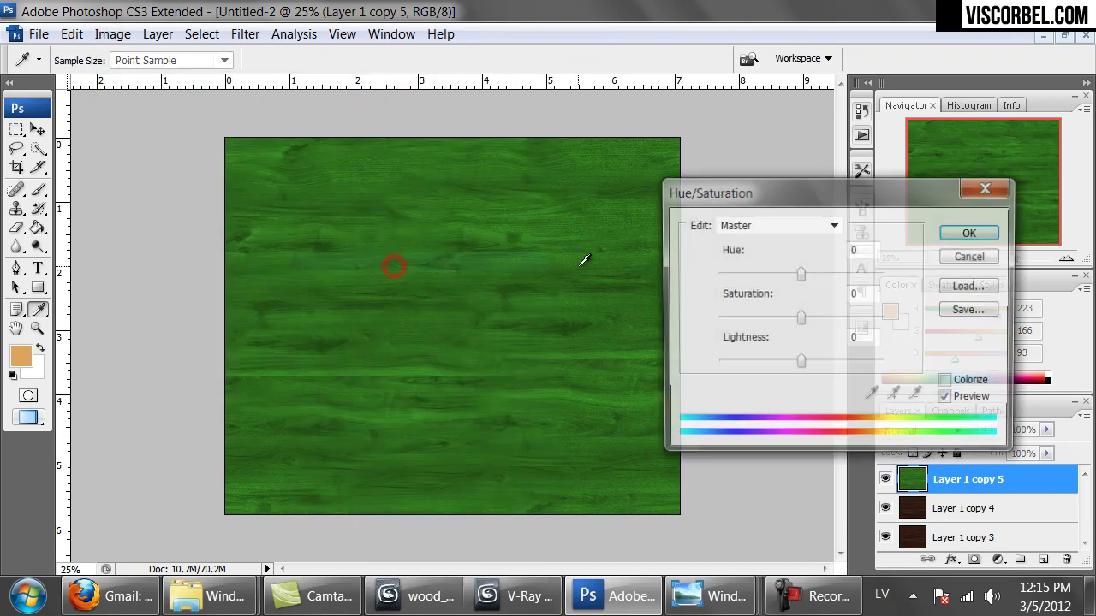
pyautogui.moveTo(795, 318); pyautogui.dragTo(764, 319)
pyautogui.moveTo(809, 362); pyautogui.dragTo(812, 366)
pyautogui.click(980, 234)
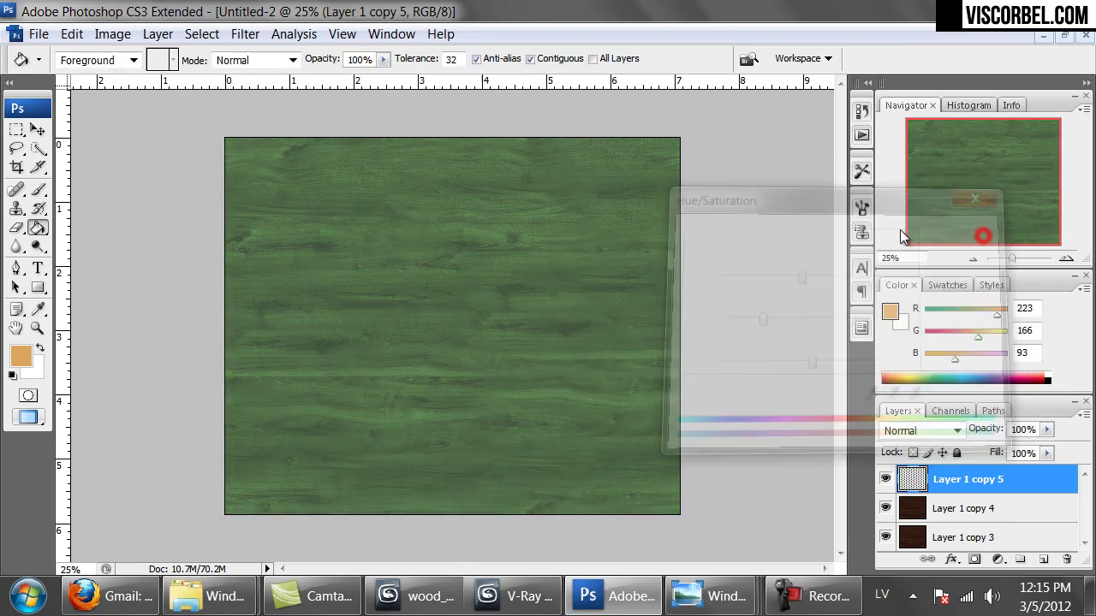
# Check the running honey mahogany render, and examine the wood colour in the jr50713.jpg reference photo from the base up to the crown
pyautogui.click(518, 596)
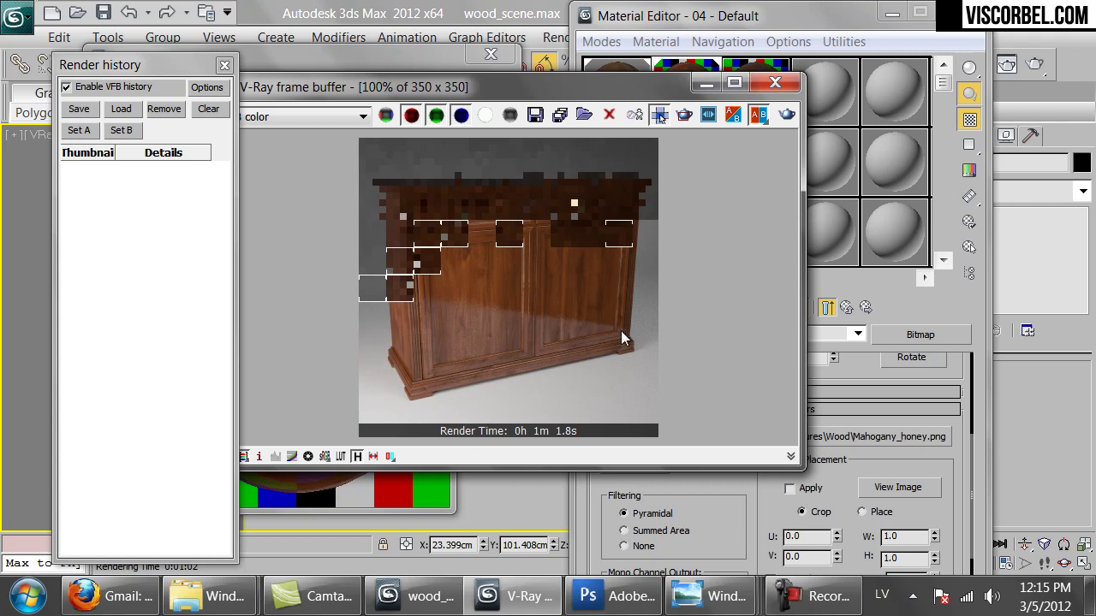
pyautogui.moveTo(710, 595)
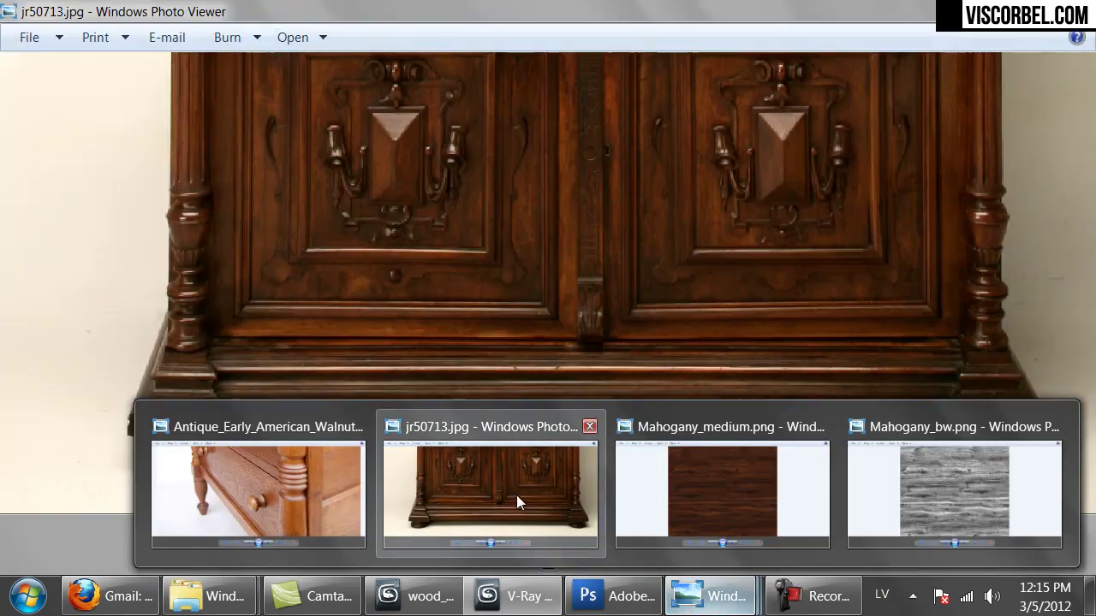
pyautogui.click(516, 495)
pyautogui.moveTo(580, 191); pyautogui.dragTo(591, 330)
pyautogui.moveTo(607, 146); pyautogui.dragTo(604, 367)
pyautogui.moveTo(595, 179)
pyautogui.mouseDown()
pyautogui.moveTo(582, 379)
pyautogui.moveTo(573, 249)
pyautogui.mouseUp()
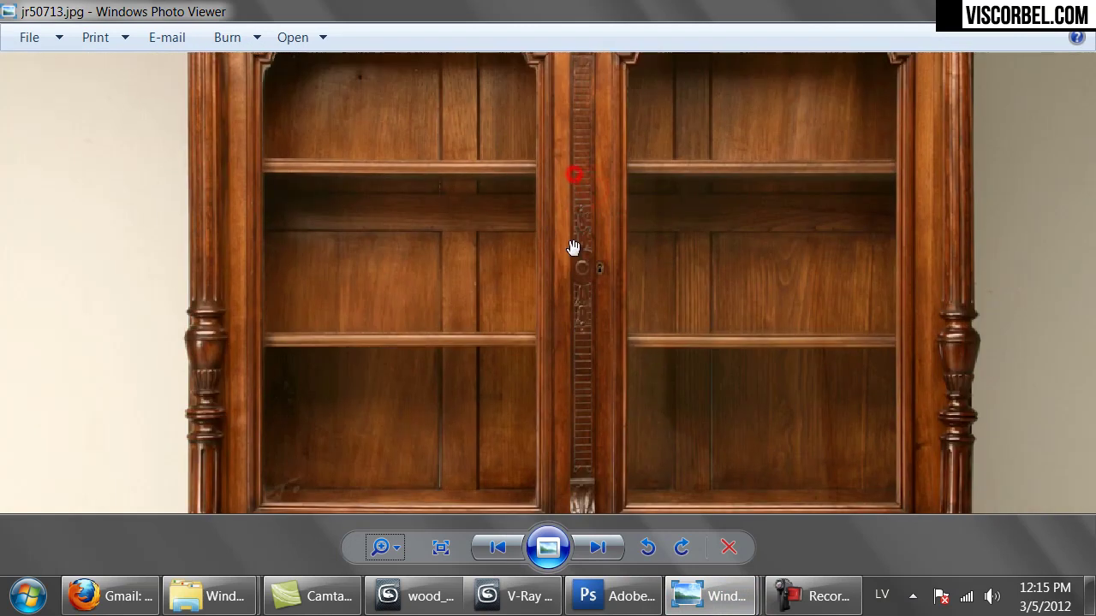
pyautogui.moveTo(561, 108); pyautogui.dragTo(555, 282)
pyautogui.moveTo(551, 139)
pyautogui.mouseDown()
pyautogui.moveTo(551, 257)
pyautogui.moveTo(556, 215)
pyautogui.mouseUp()
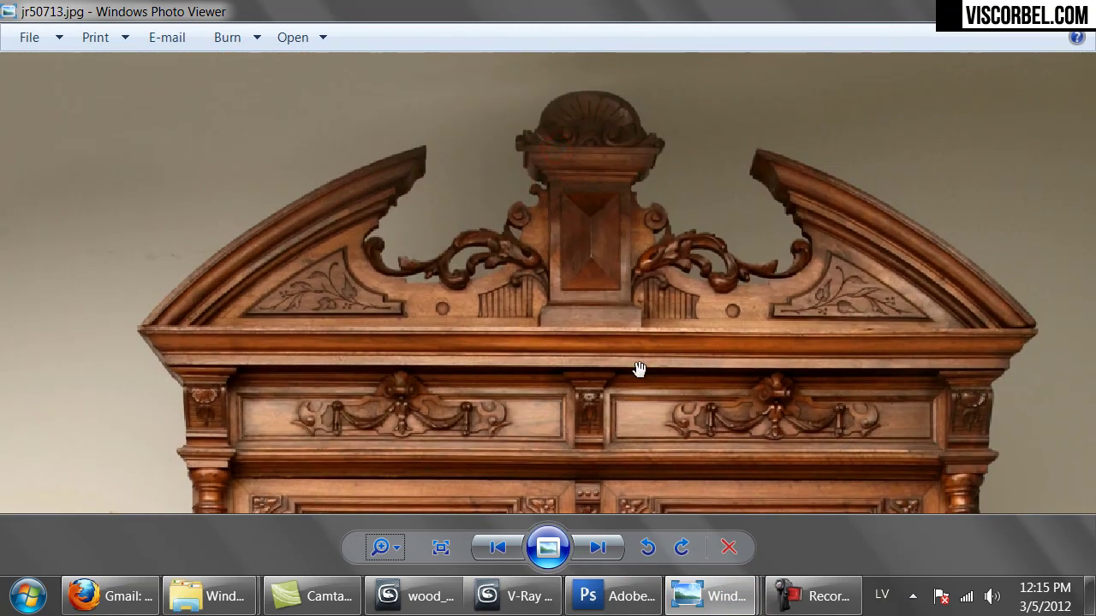
# Compare the wood tones of the reference cabinet's carved drawers, shelves and worktop, and view the cabinet at reduced magnification
pyautogui.moveTo(865, 405); pyautogui.dragTo(771, 274)
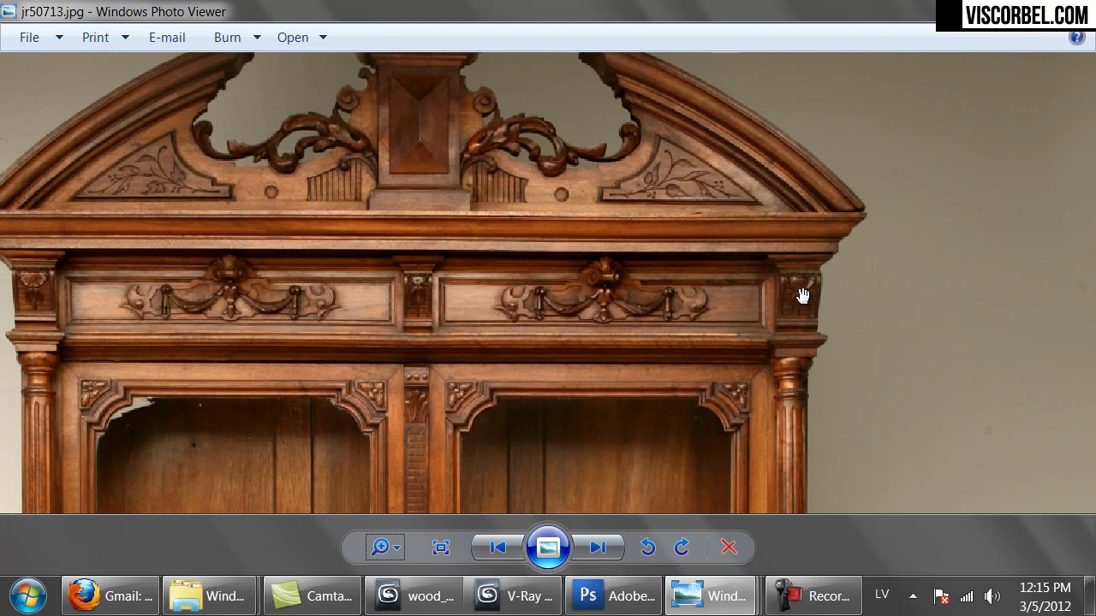
pyautogui.moveTo(638, 323); pyautogui.dragTo(928, 318)
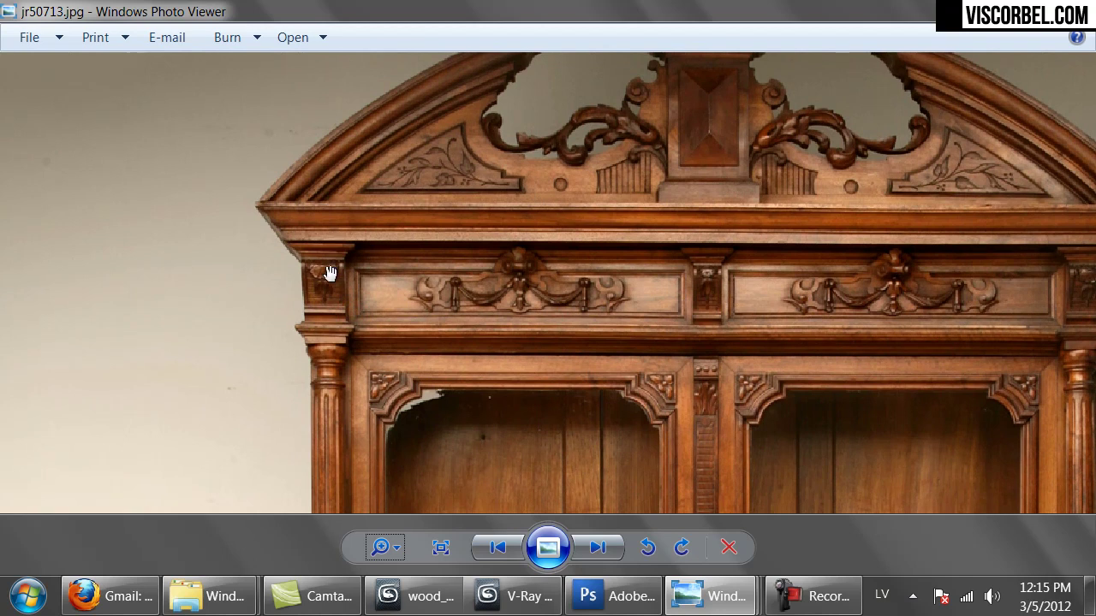
pyautogui.scroll(-5, 423, 232)
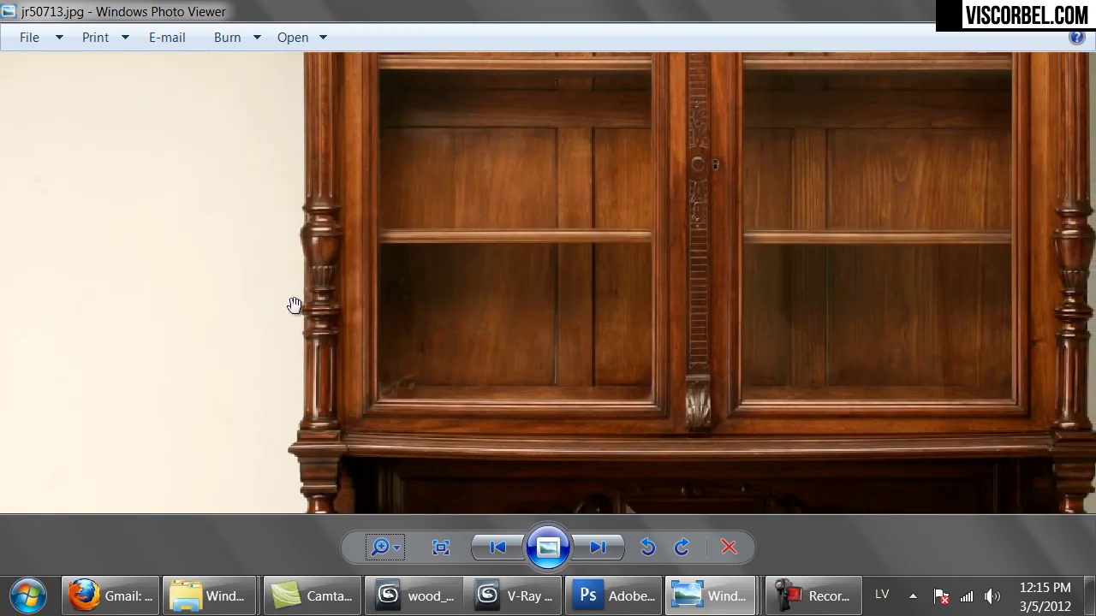
pyautogui.scroll(-4, 659, 431)
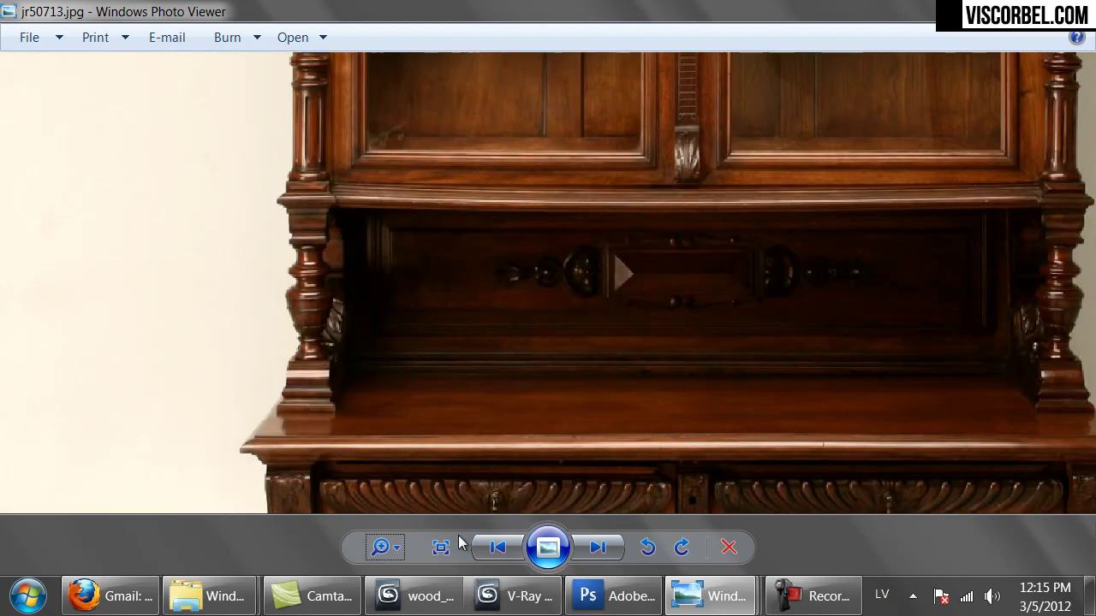
pyautogui.click(408, 552)
pyautogui.moveTo(404, 543); pyautogui.dragTo(419, 572)
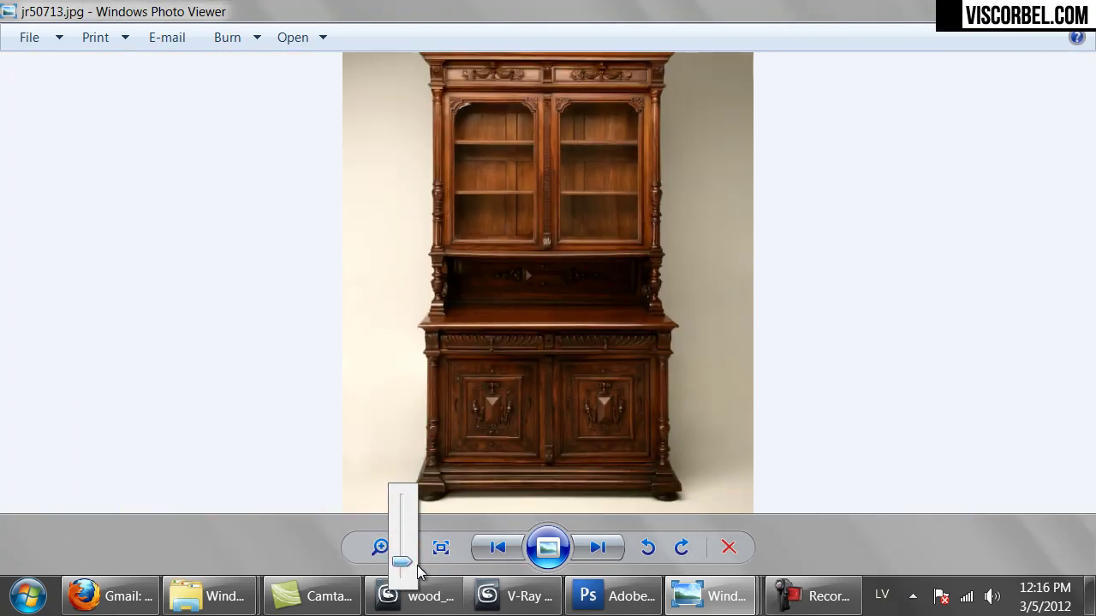
pyautogui.scroll(3, 618, 379)
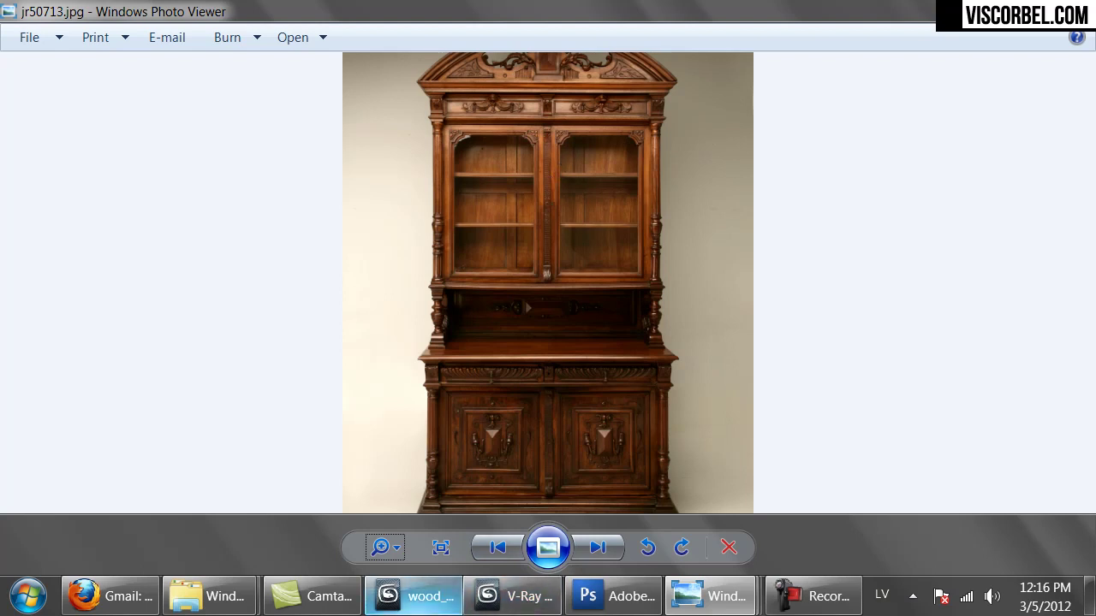
# Return to 3ds Max, close the frame buffer, copy the 04 - Default material to the fourth sample slot, and rename the copy mahogany_antique
pyautogui.click(420, 596)
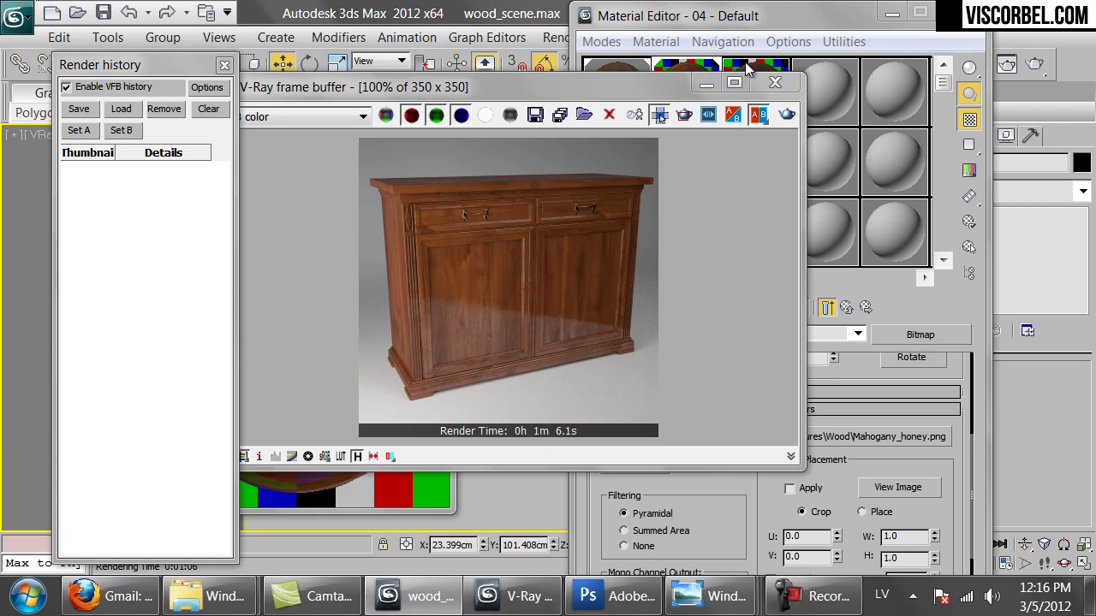
pyautogui.click(775, 82)
pyautogui.moveTo(678, 102); pyautogui.dragTo(839, 93)
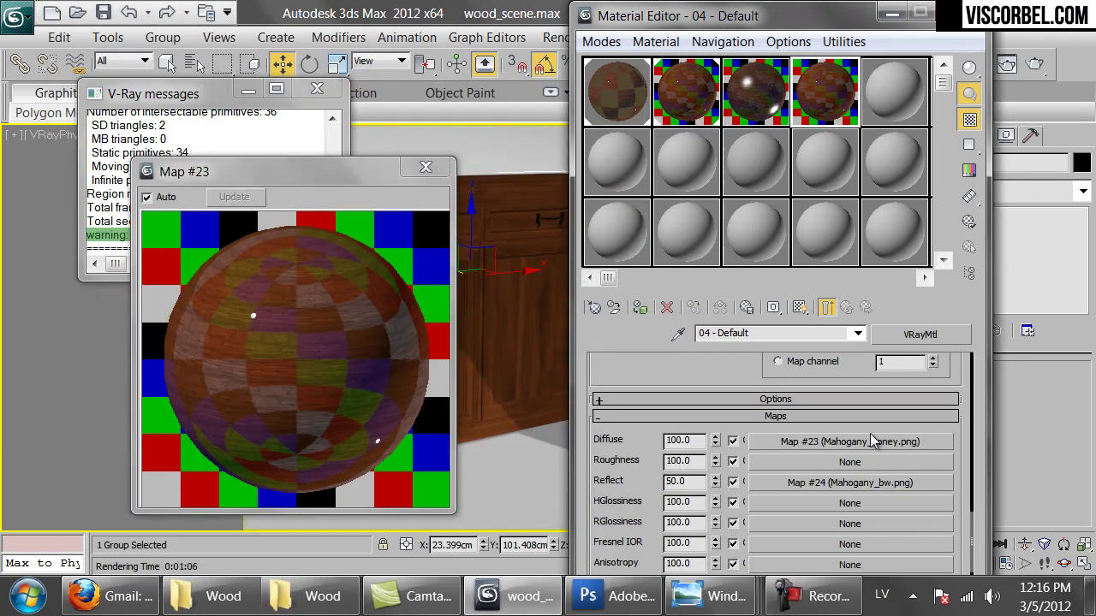
pyautogui.moveTo(736, 334); pyautogui.dragTo(698, 334)
pyautogui.write('ma')
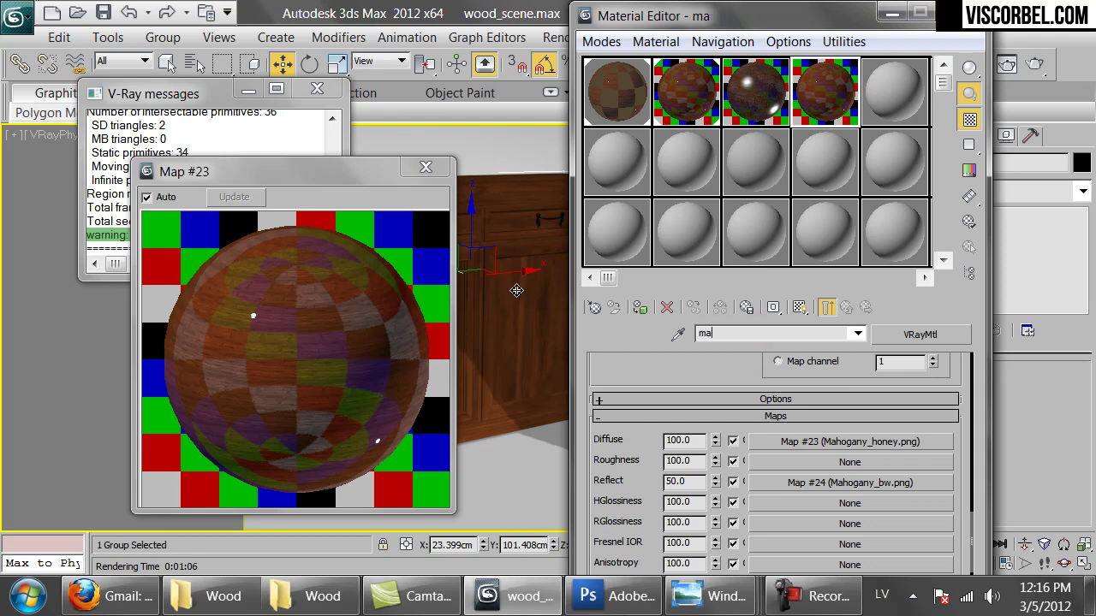
pyautogui.write('hogany_antique')
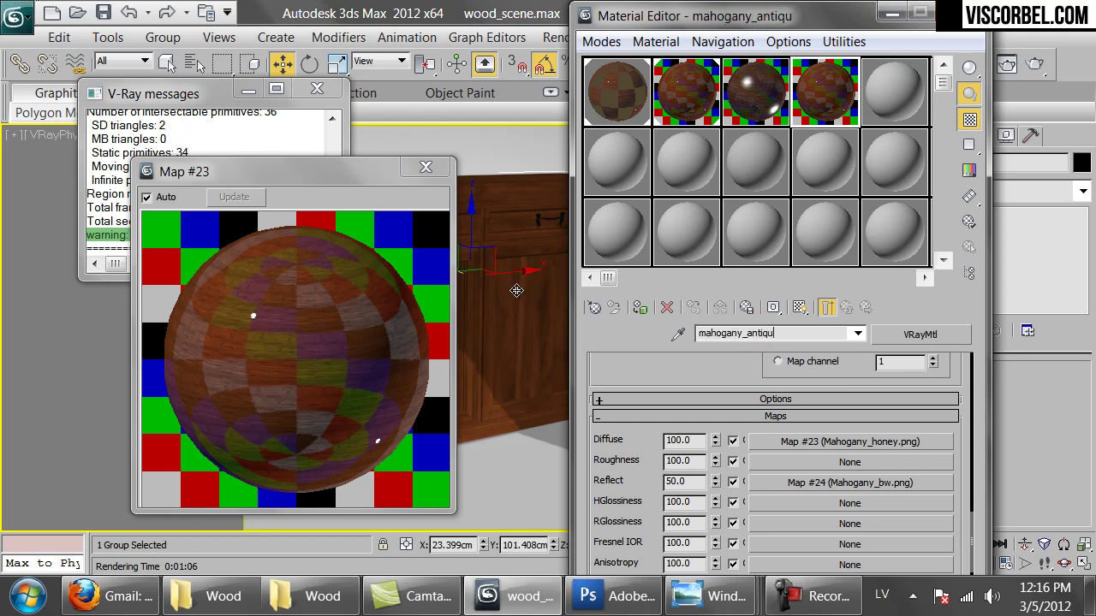
# Assign the mahogany_antique material as an instance to sub-material 1 of the Multi/Sub-Object material, open it and close the map preview
pyautogui.click(613, 101)
pyautogui.moveTo(830, 101); pyautogui.dragTo(824, 467)
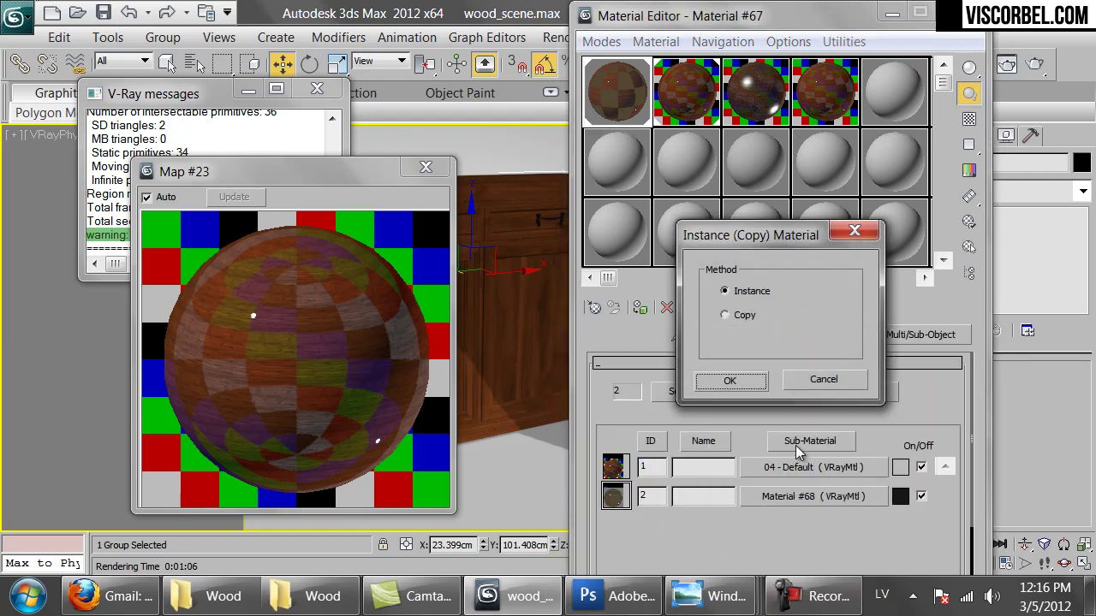
pyautogui.click(729, 381)
pyautogui.click(821, 468)
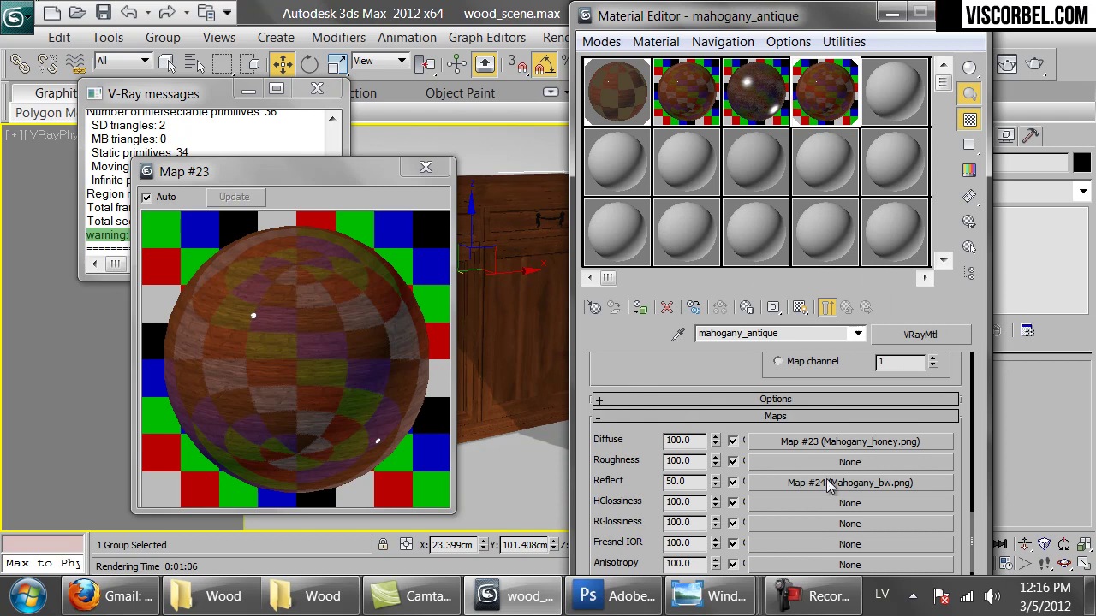
pyautogui.click(426, 167)
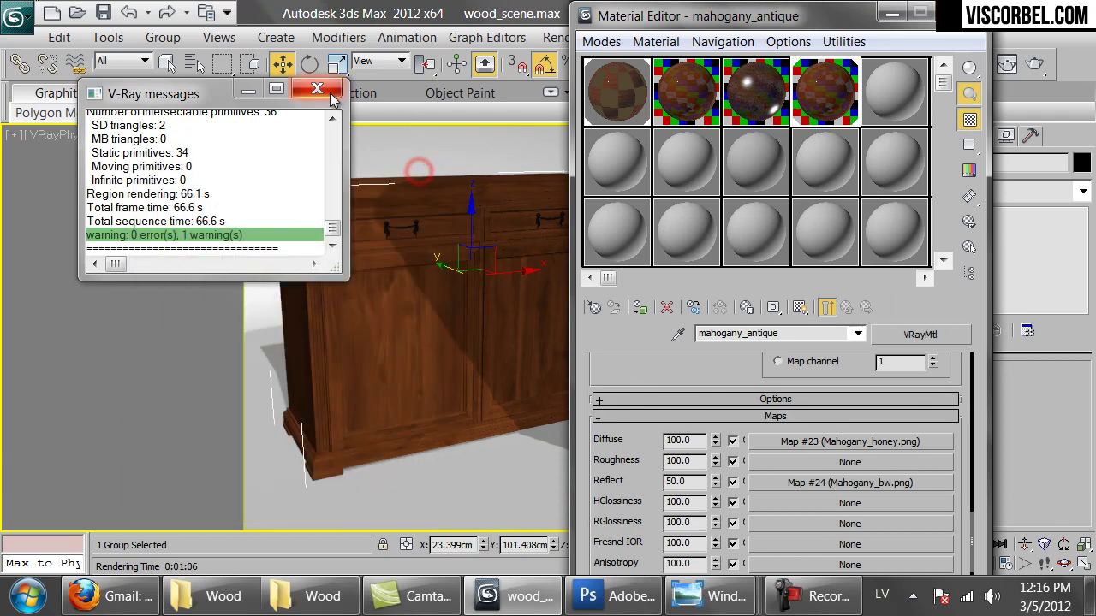
# Replace the Mahogany_honey.png diffuse map with a VRayDirt map, keeping the old map as a sub-map
pyautogui.click(837, 443)
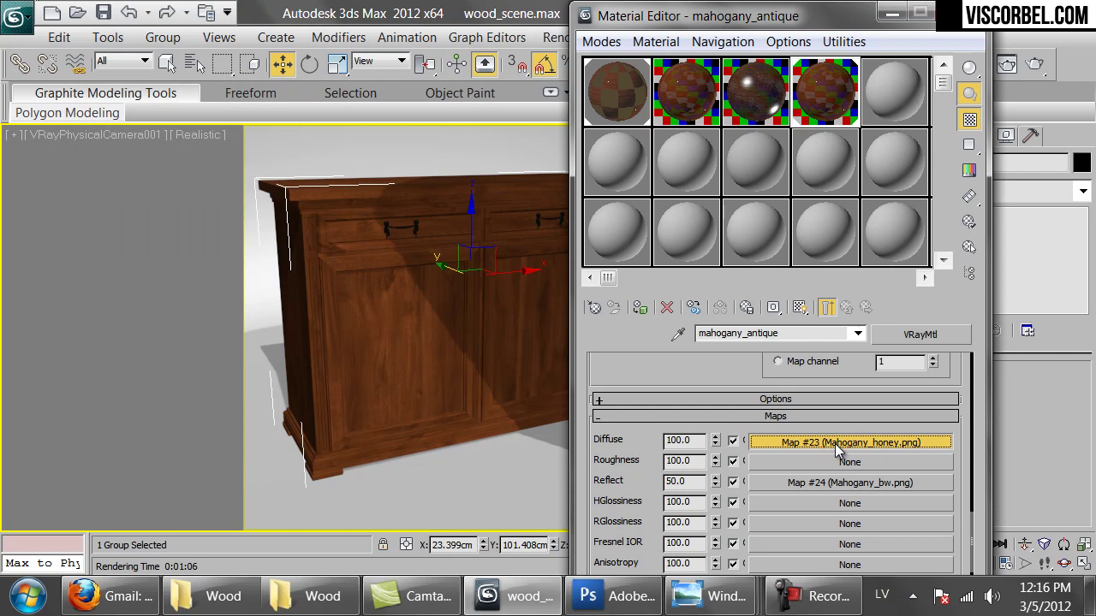
pyautogui.click(919, 334)
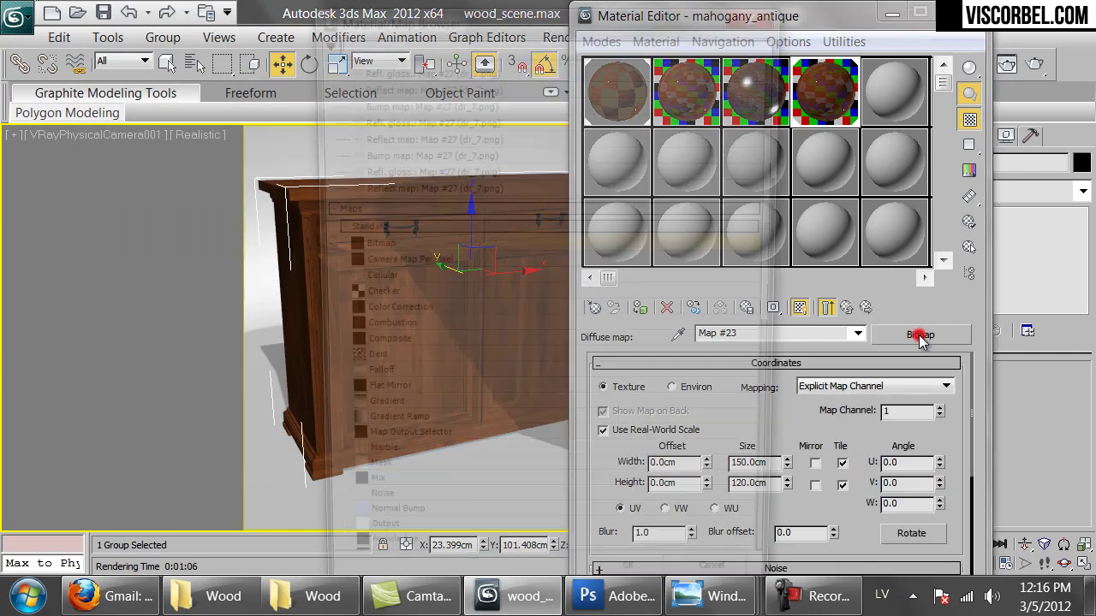
pyautogui.moveTo(785, 293); pyautogui.dragTo(782, 321)
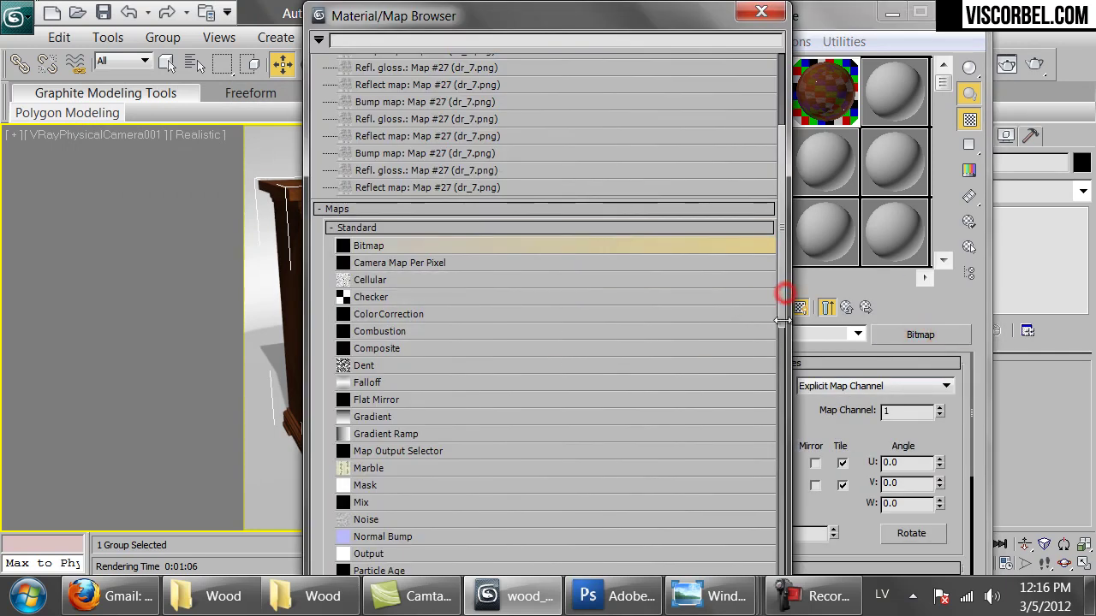
pyautogui.scroll(-10, 646, 419)
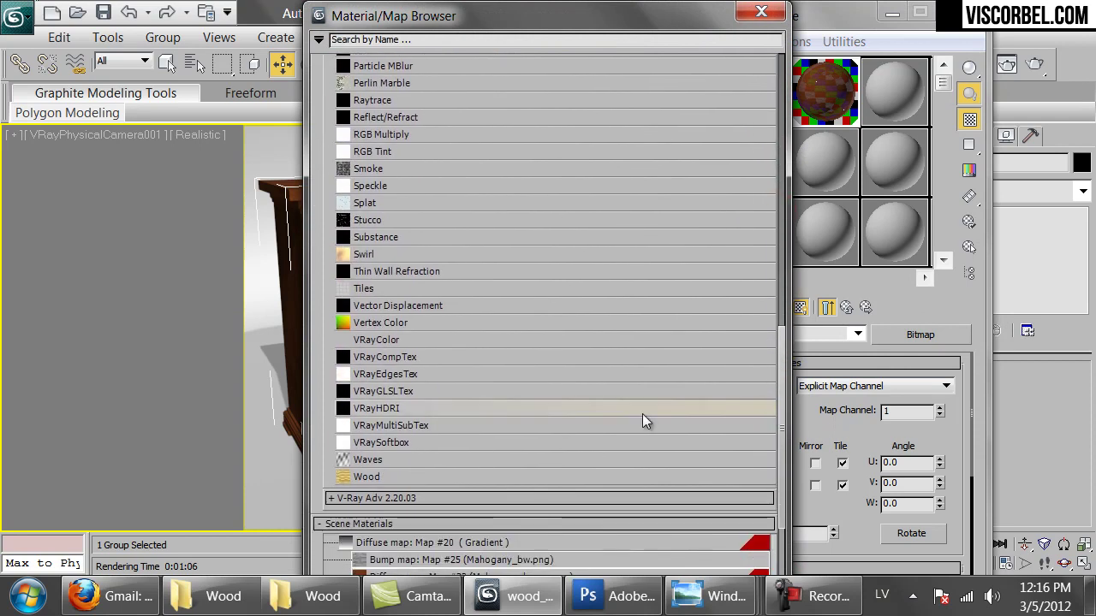
pyautogui.click(334, 497)
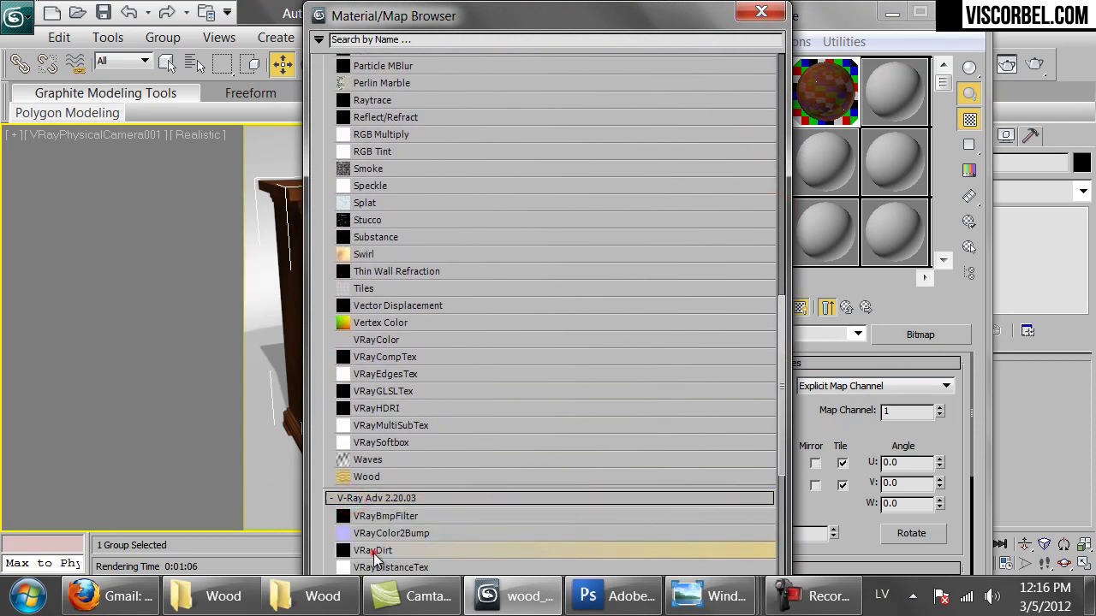
pyautogui.doubleClick(374, 552)
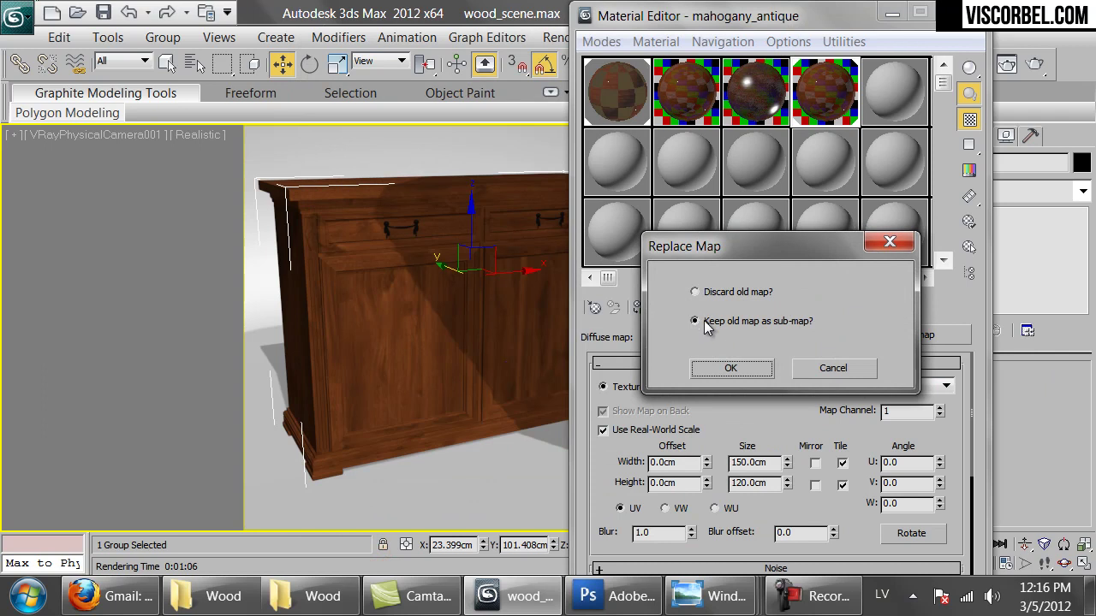
pyautogui.click(749, 377)
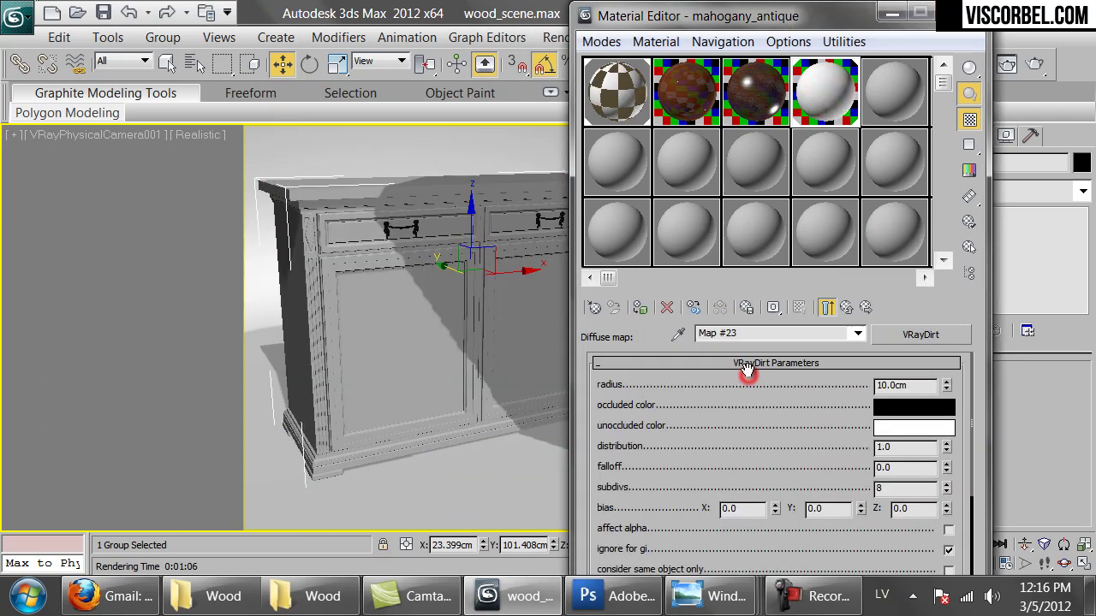
# Move the Mahogany_honey.png map from the VRayDirt radius slot to the unoccluded color slot
pyautogui.scroll(-5, 832, 473)
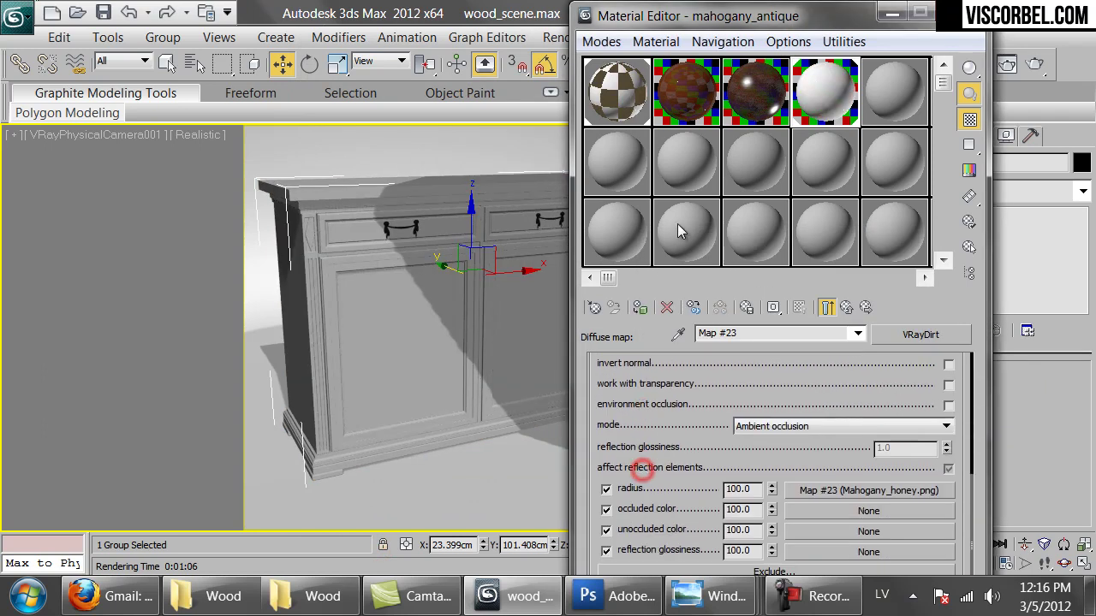
pyautogui.rightClick(822, 501)
pyautogui.click(858, 314)
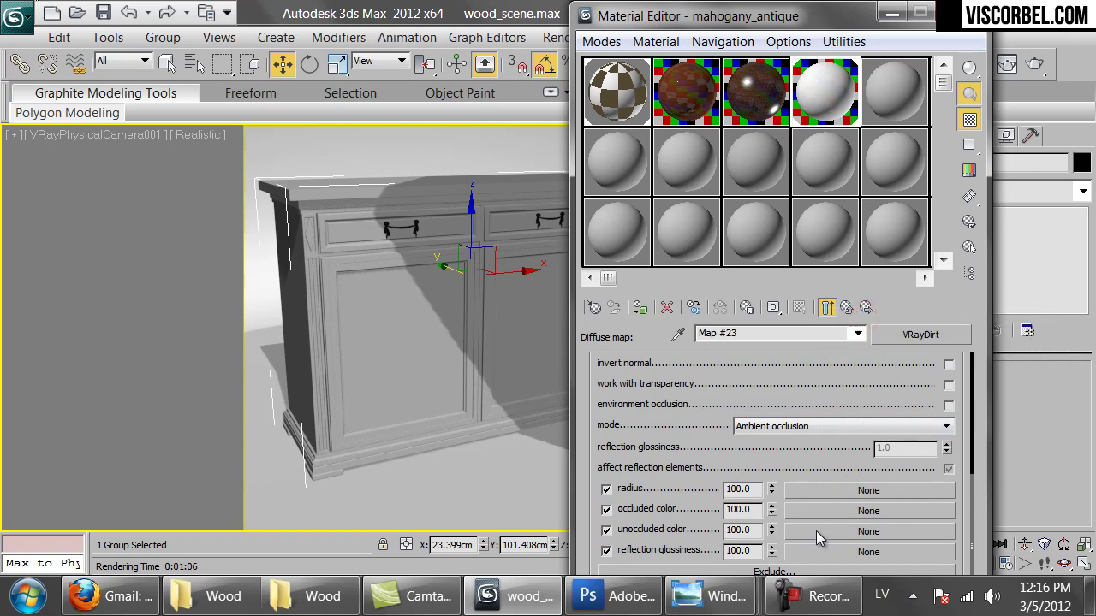
pyautogui.rightClick(819, 489)
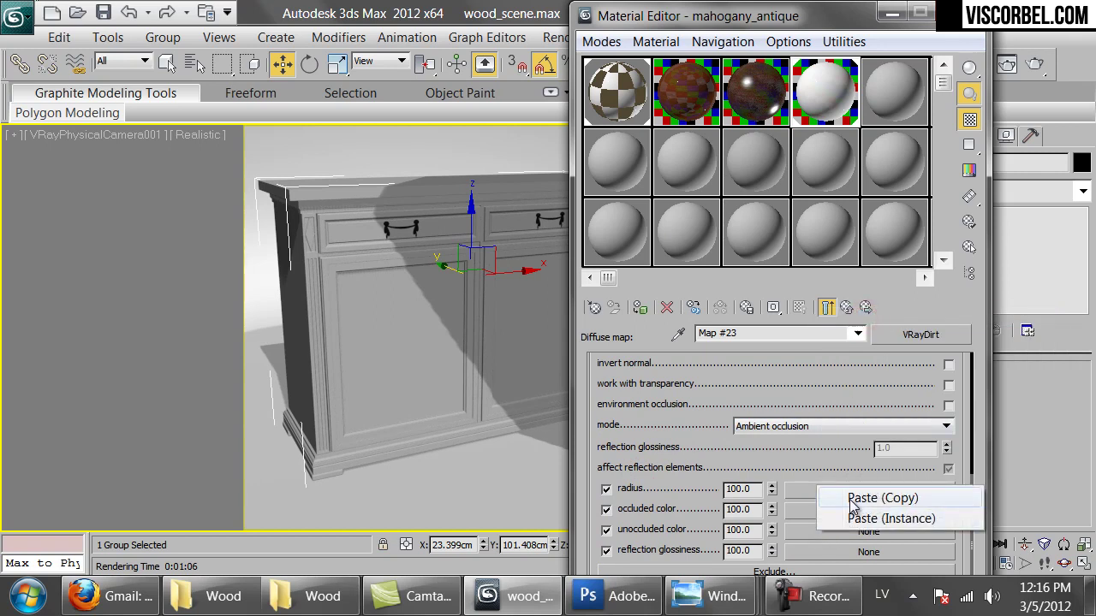
pyautogui.click(873, 498)
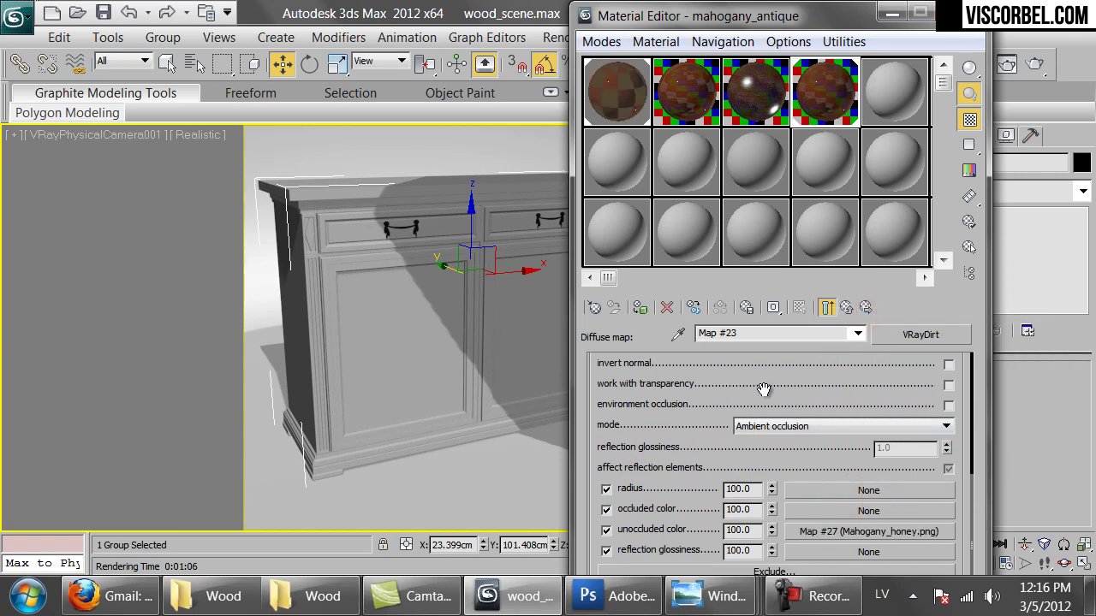
# Render the camera view and examine the dirt effect on the cabinet's edges, drawer and door panels
pyautogui.click(1034, 64)
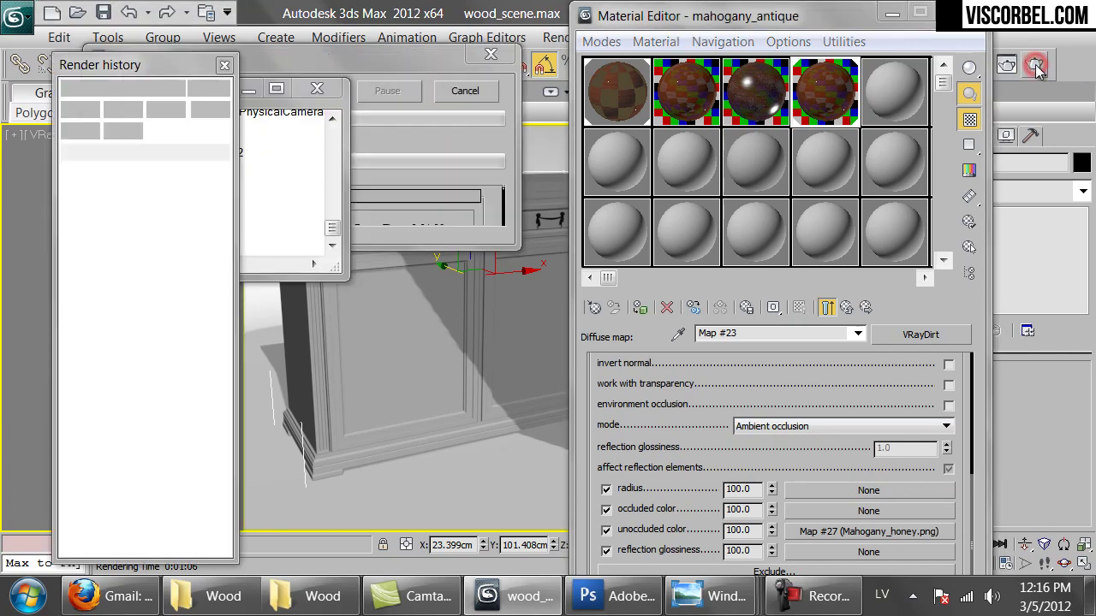
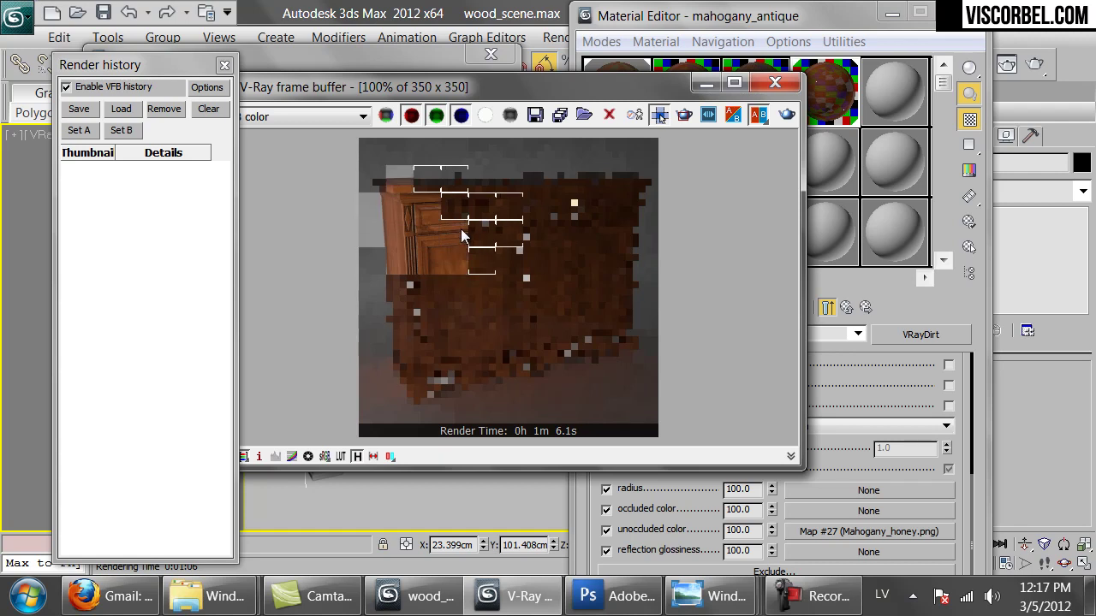
pyautogui.scroll(1, 430, 220)
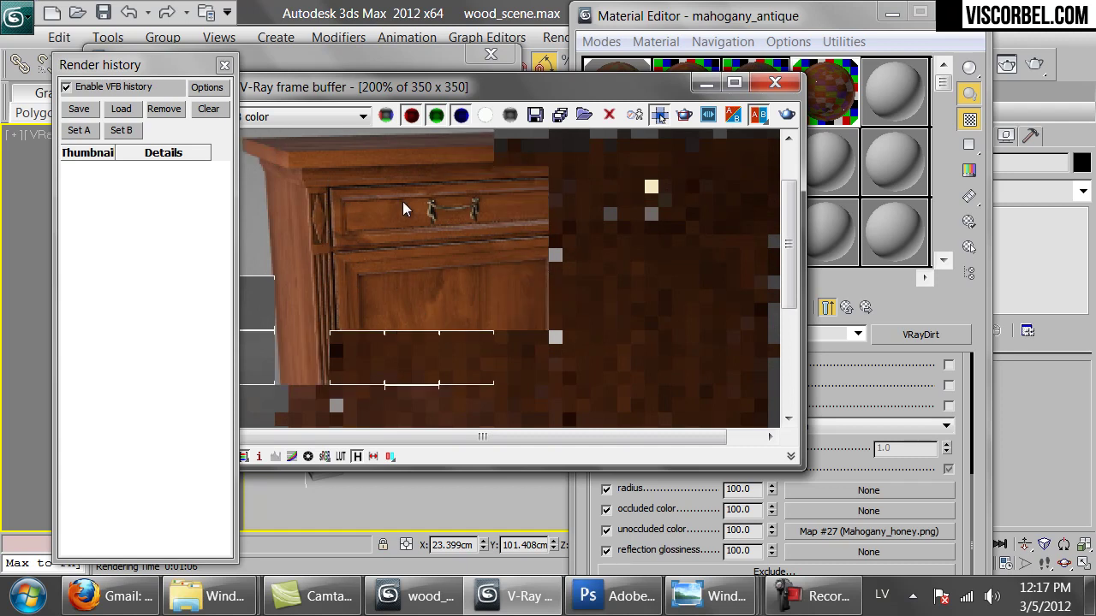
pyautogui.moveTo(354, 331); pyautogui.dragTo(384, 222)
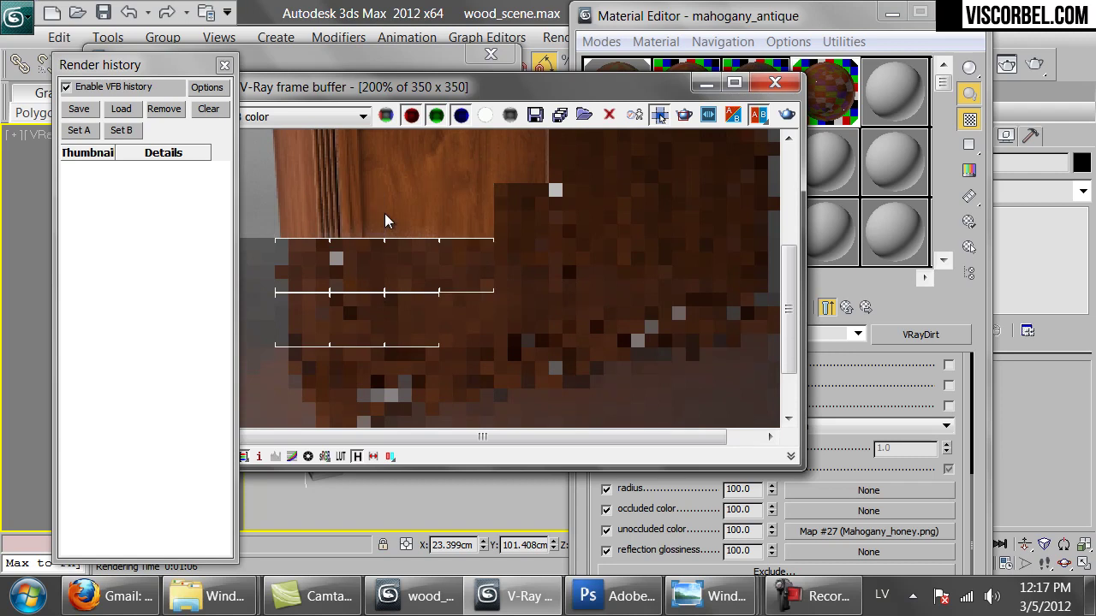
pyautogui.doubleClick(413, 231)
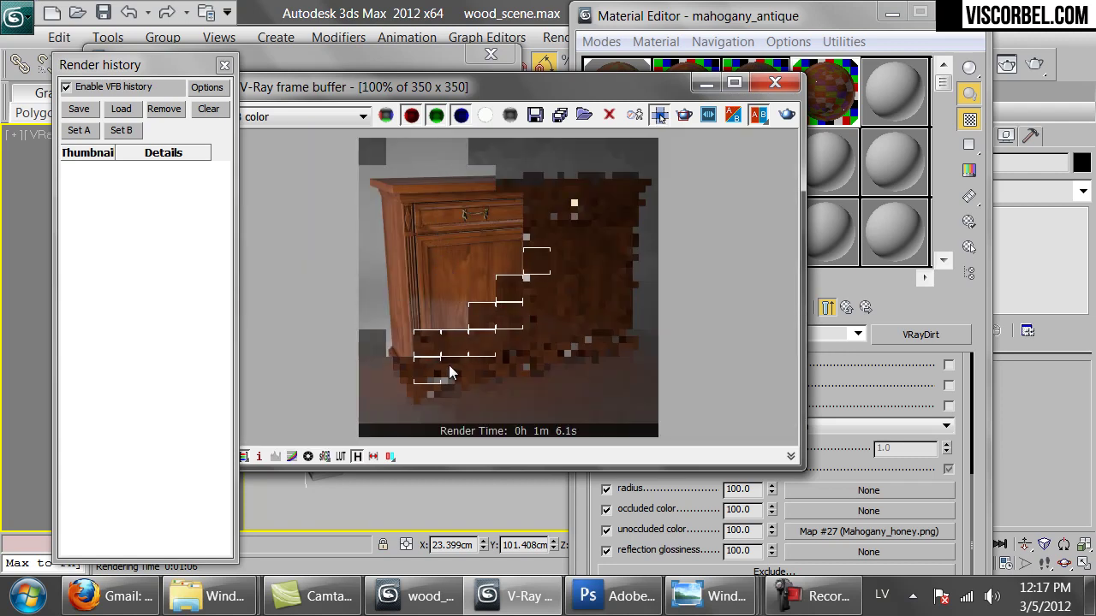
pyautogui.scroll(1, 468, 366)
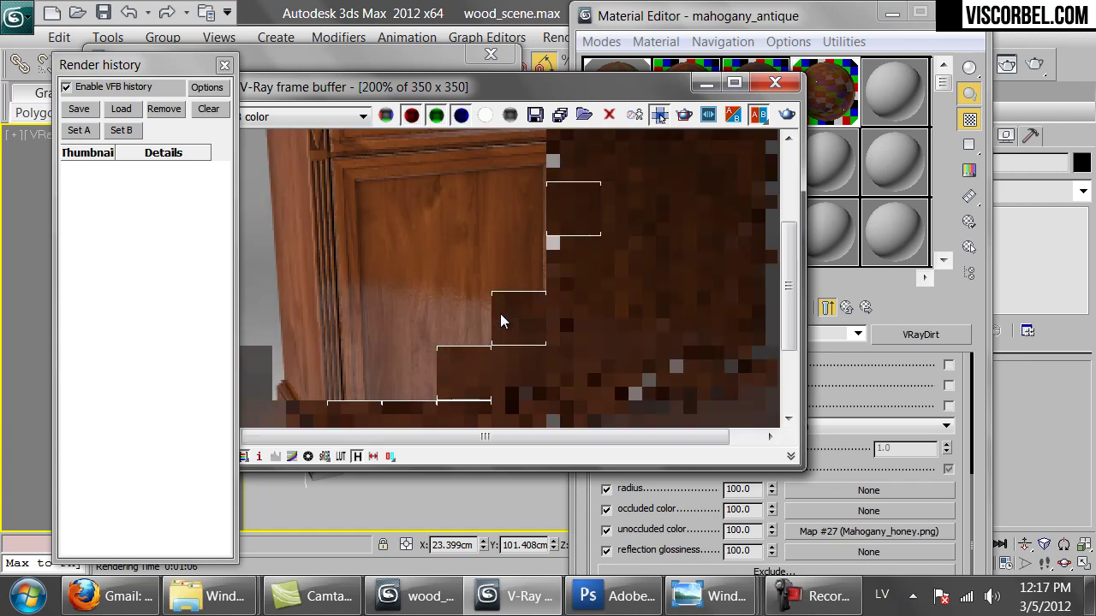
pyautogui.moveTo(453, 301); pyautogui.dragTo(421, 302)
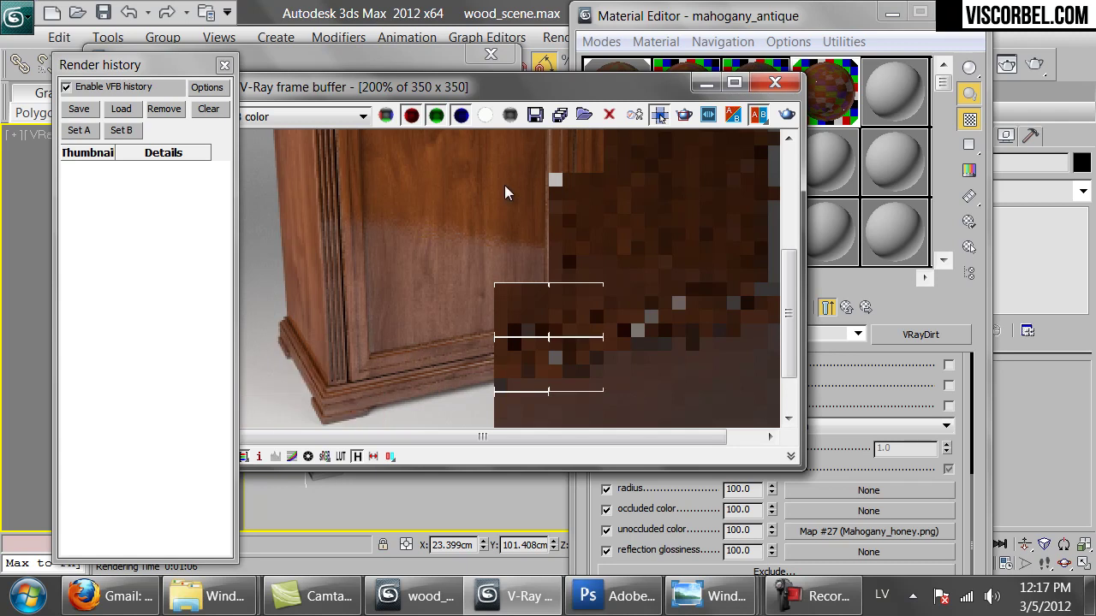
pyautogui.moveTo(505, 185); pyautogui.dragTo(465, 198)
pyautogui.scroll(-2, 493, 221)
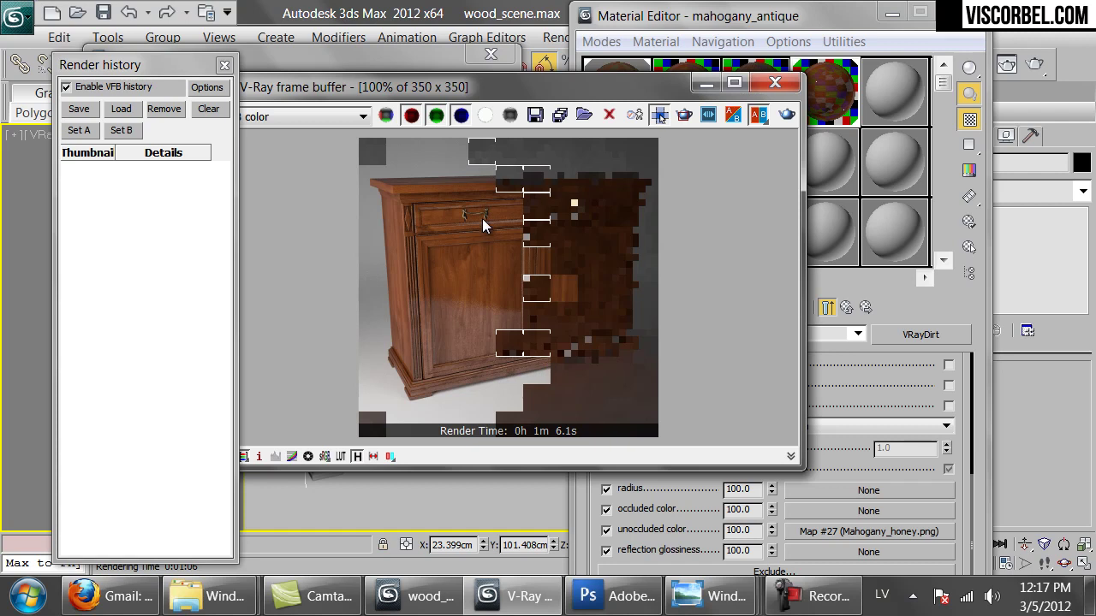
# Cancel the running render of the cabinet
pyautogui.click(371, 59)
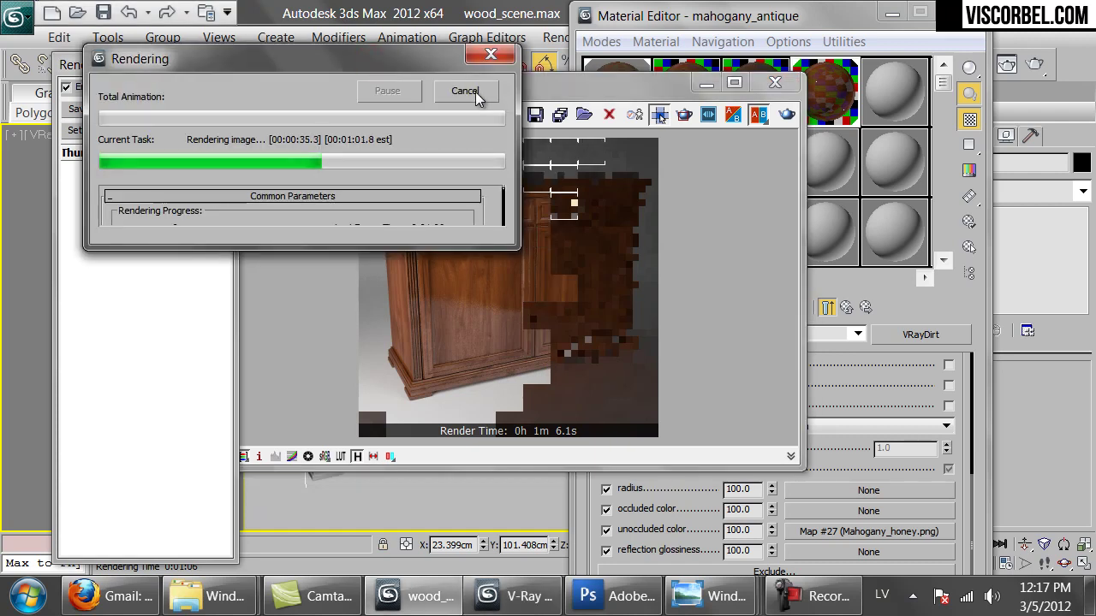
pyautogui.click(597, 297)
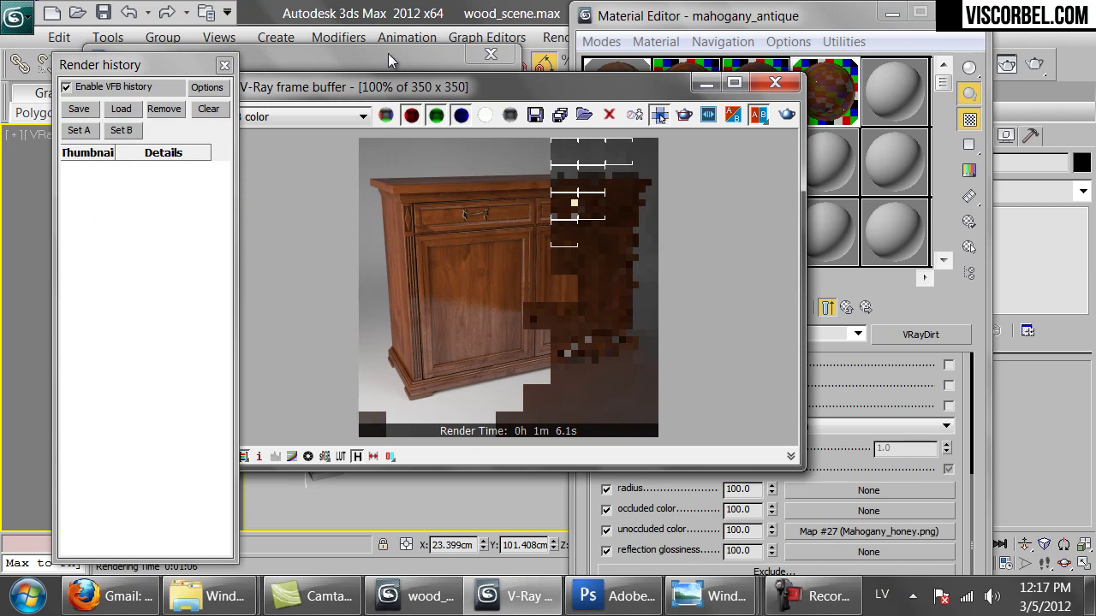
pyautogui.click(388, 53)
pyautogui.click(481, 90)
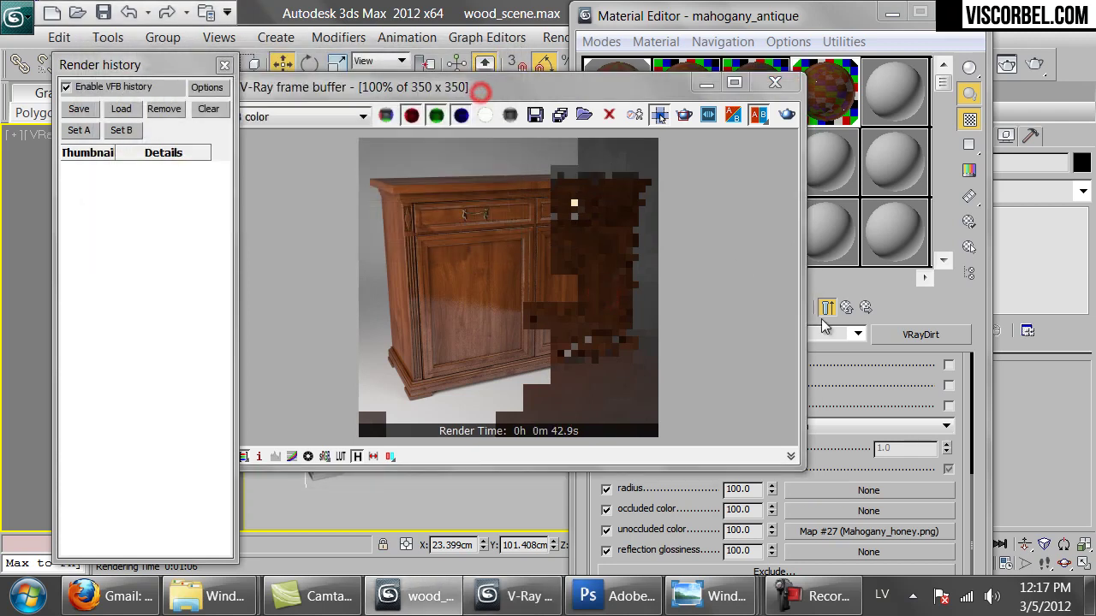
# Sample the VRayDirt occluded color from the rendered cabinet, then adjust it to saturation 242 and value 4
pyautogui.click(962, 406)
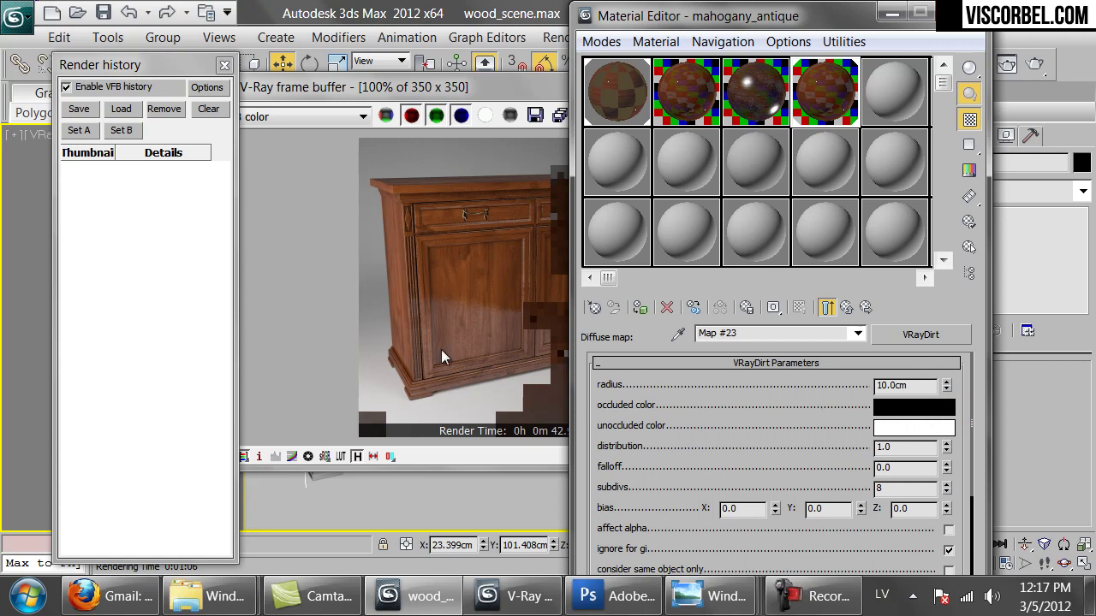
pyautogui.click(911, 408)
pyautogui.click(363, 294)
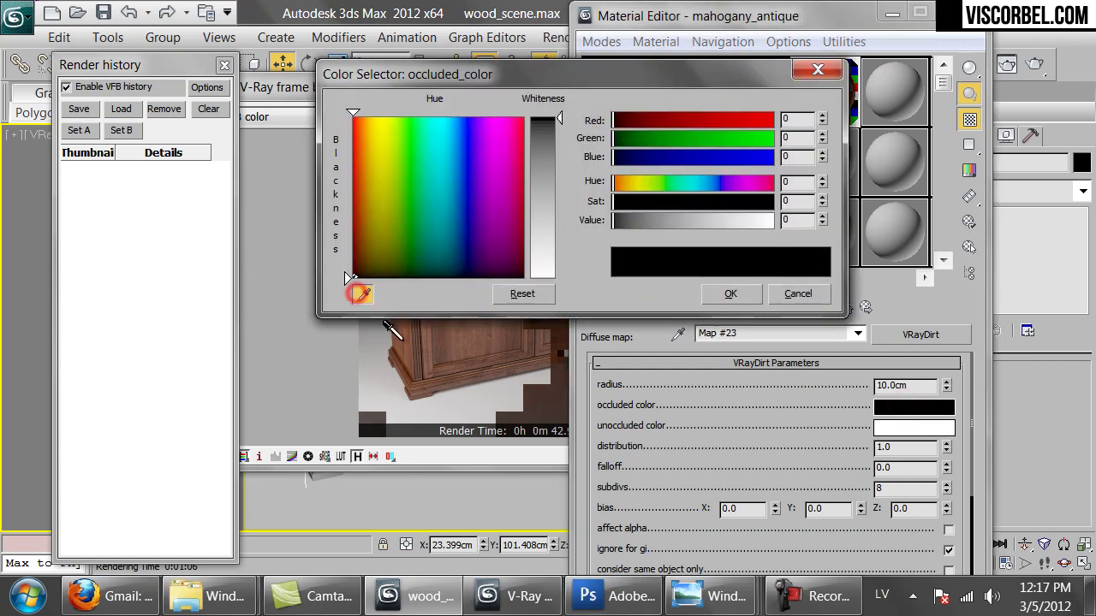
pyautogui.click(403, 367)
pyautogui.moveTo(717, 202); pyautogui.dragTo(765, 221)
pyautogui.moveTo(613, 221); pyautogui.dragTo(614, 220)
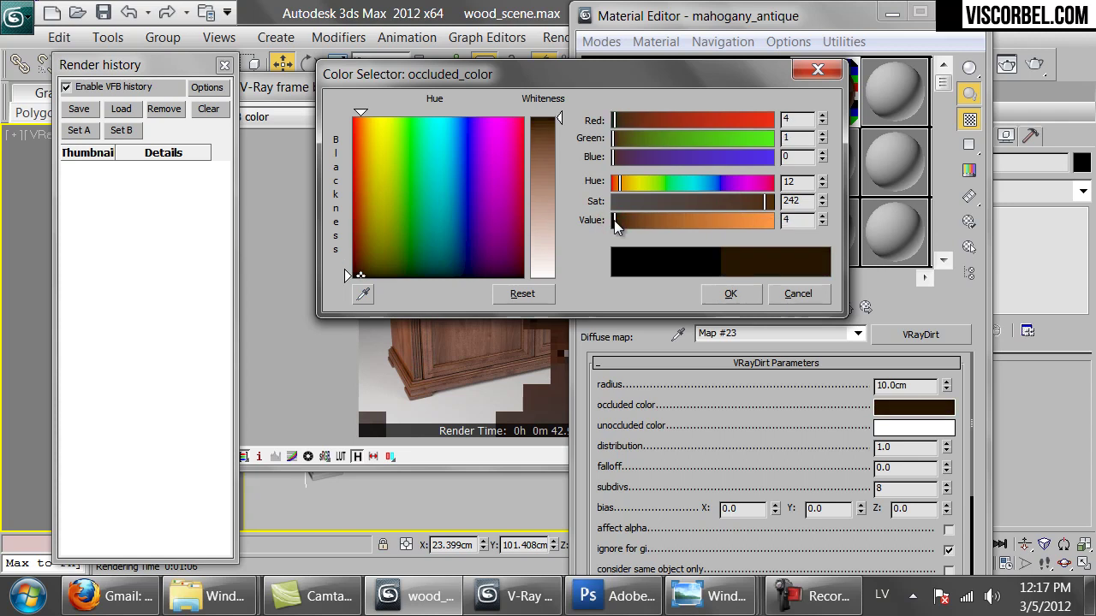
# Fine-tune the occluded color to a very dark brown with saturation 250 and value 3, and accept it
pyautogui.moveTo(614, 220); pyautogui.dragTo(612, 220)
pyautogui.click(820, 216)
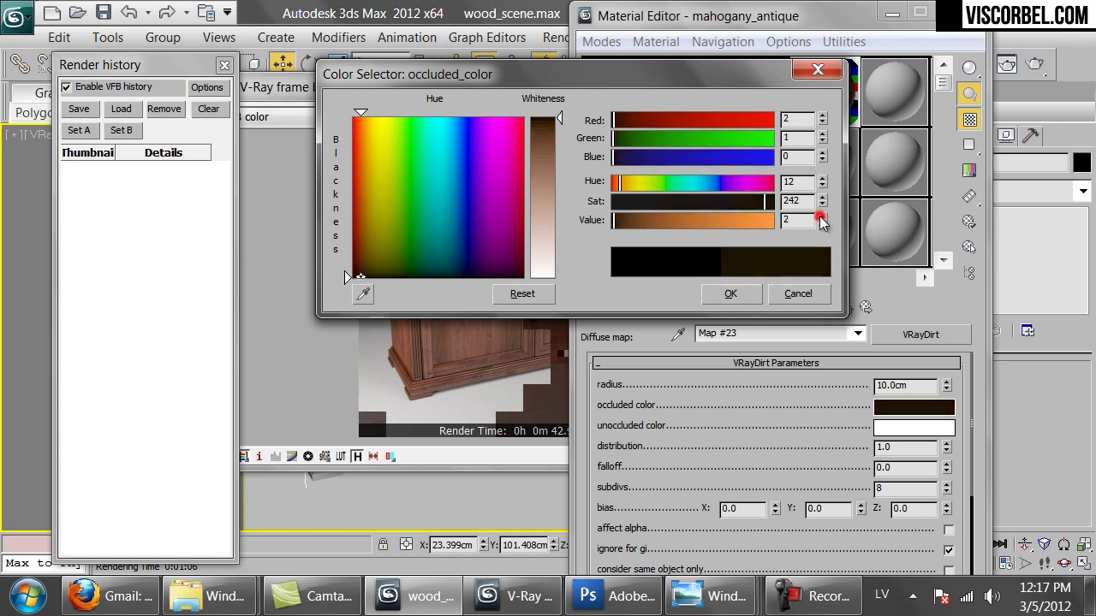
pyautogui.click(820, 216)
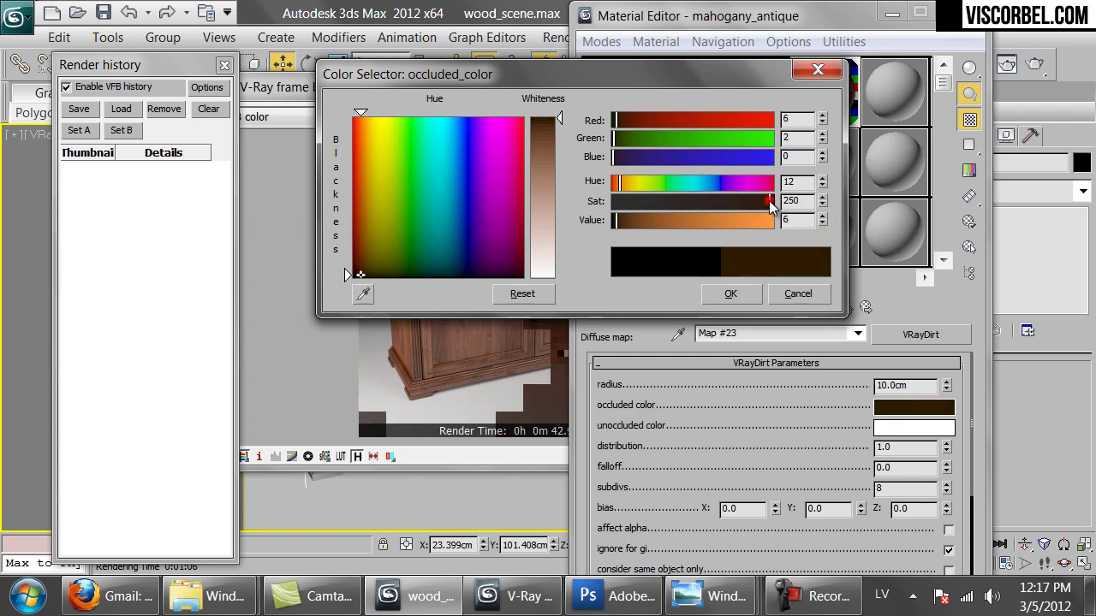
pyautogui.click(822, 225)
pyautogui.click(822, 225)
pyautogui.click(822, 224)
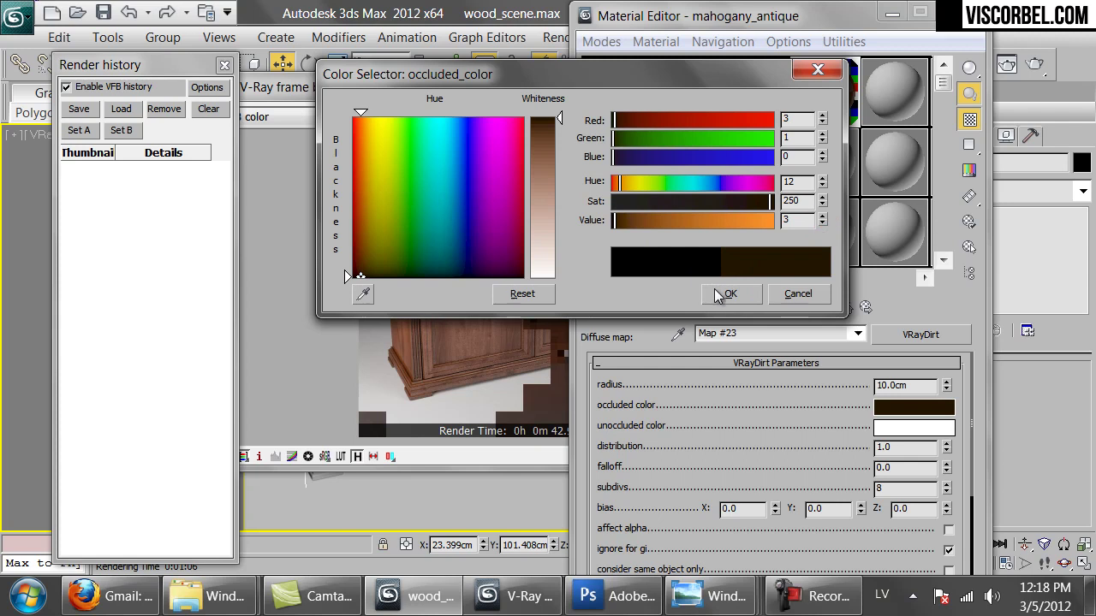
pyautogui.click(734, 294)
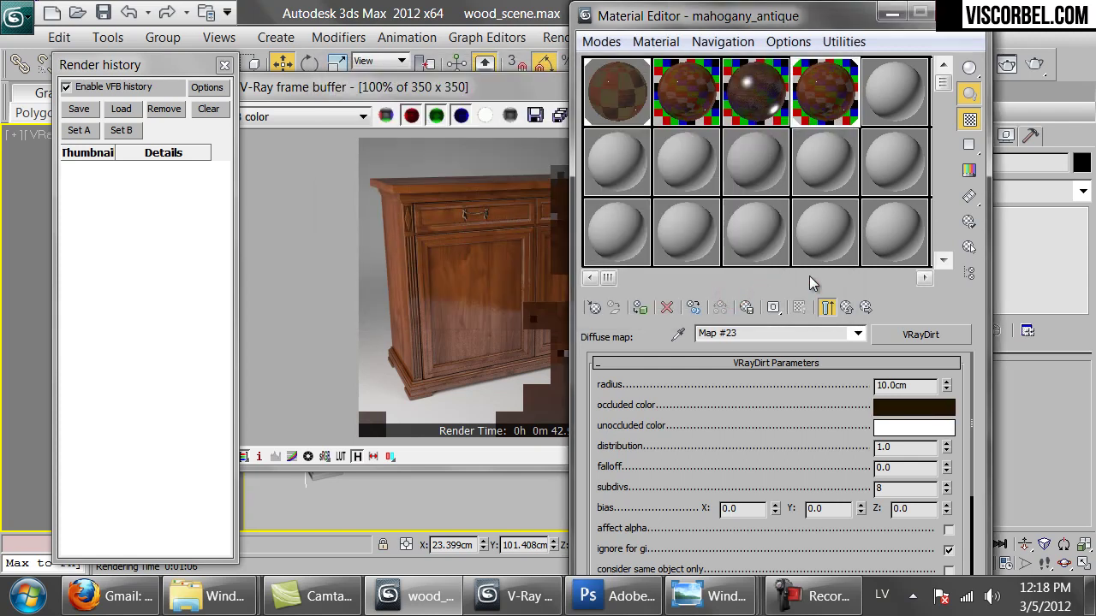
# Define a render region around the cabinet's upper left corner and drawer, and render only that region
pyautogui.click(396, 163)
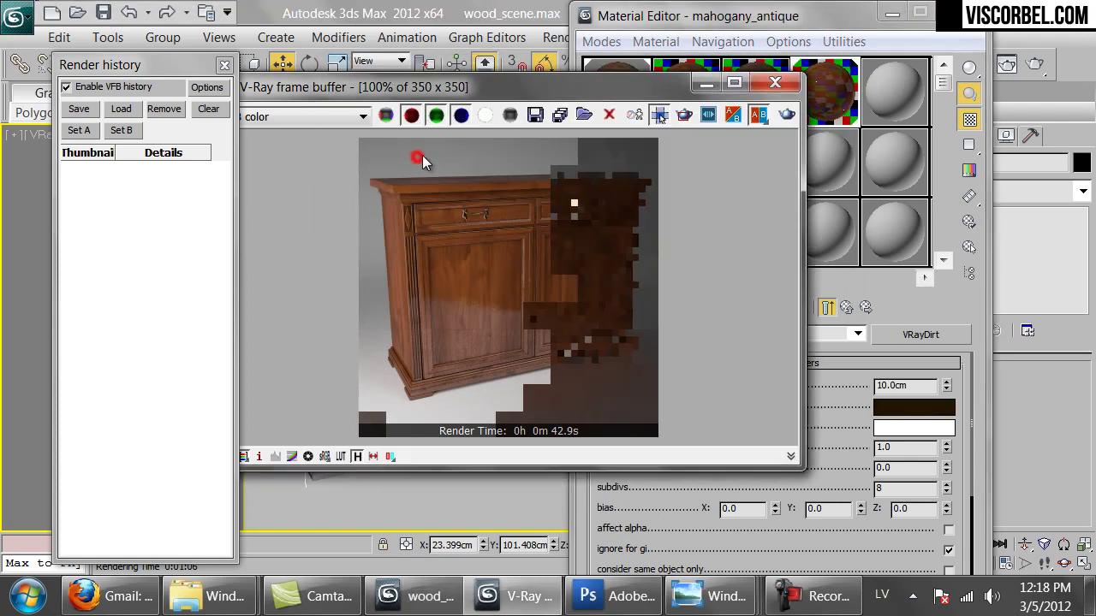
pyautogui.click(677, 120)
pyautogui.moveTo(469, 176); pyautogui.dragTo(336, 248)
pyautogui.click(785, 118)
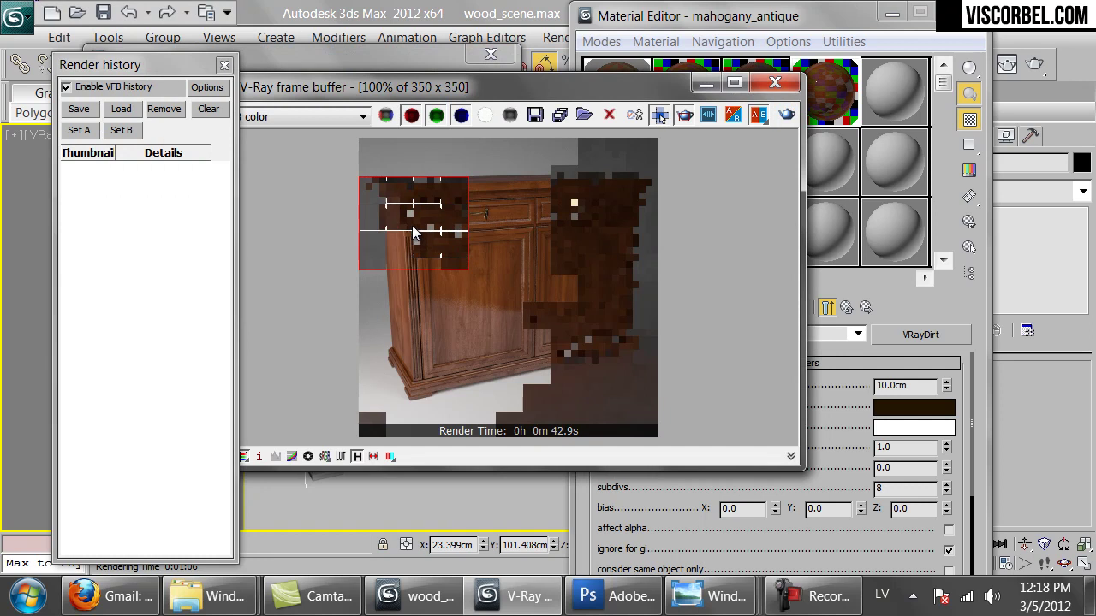
pyautogui.scroll(1, 431, 231)
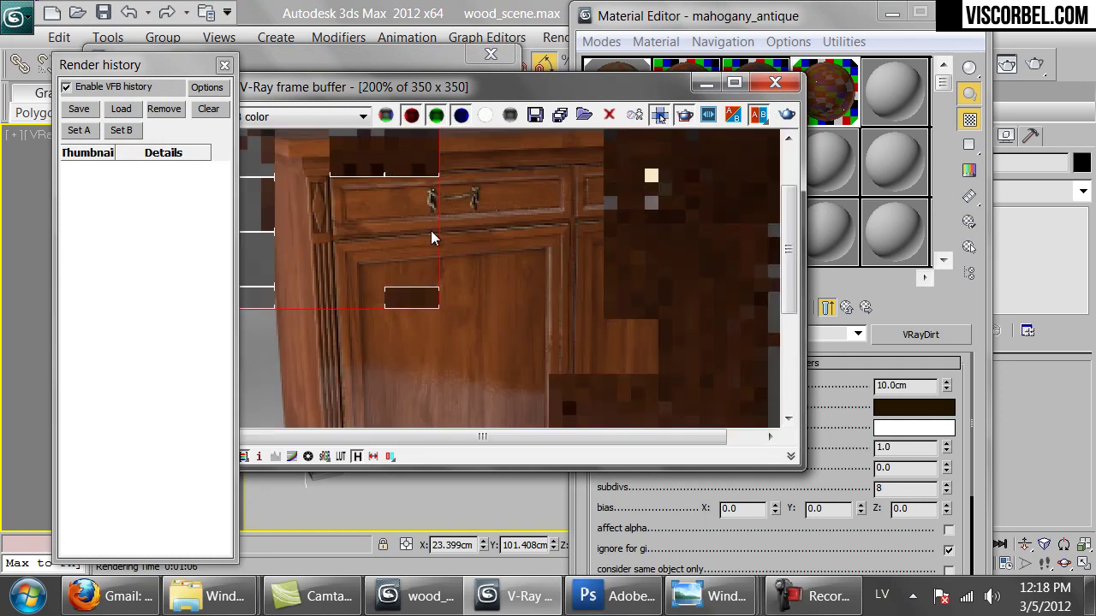
# Inspect the region render of the cabinet's upper corner, then clear the render region and close the frame buffer
pyautogui.moveTo(322, 268); pyautogui.dragTo(350, 249)
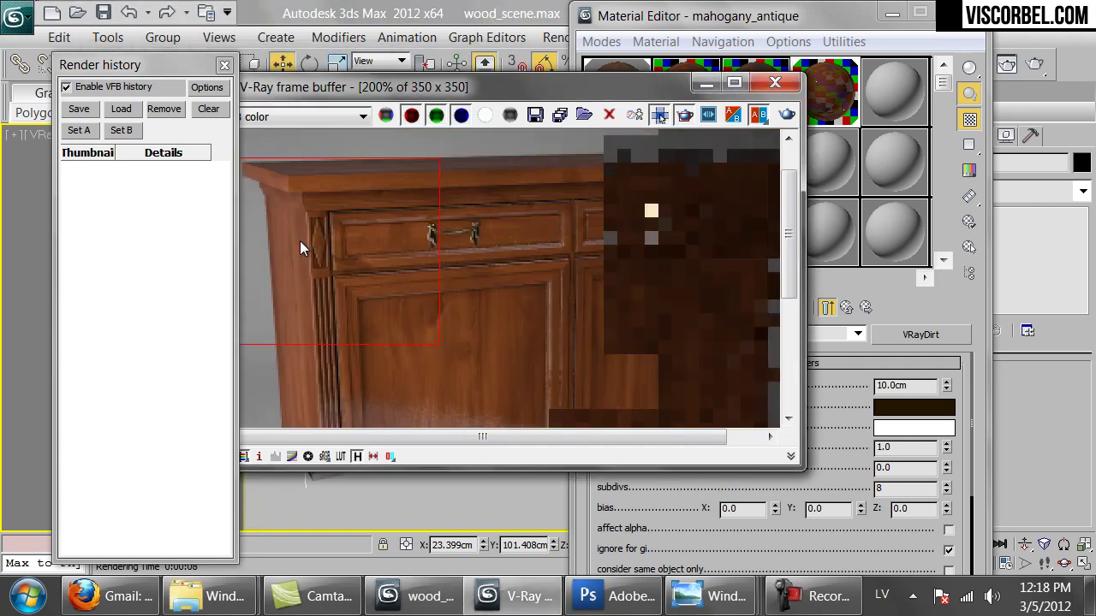
pyautogui.scroll(-1, 364, 264)
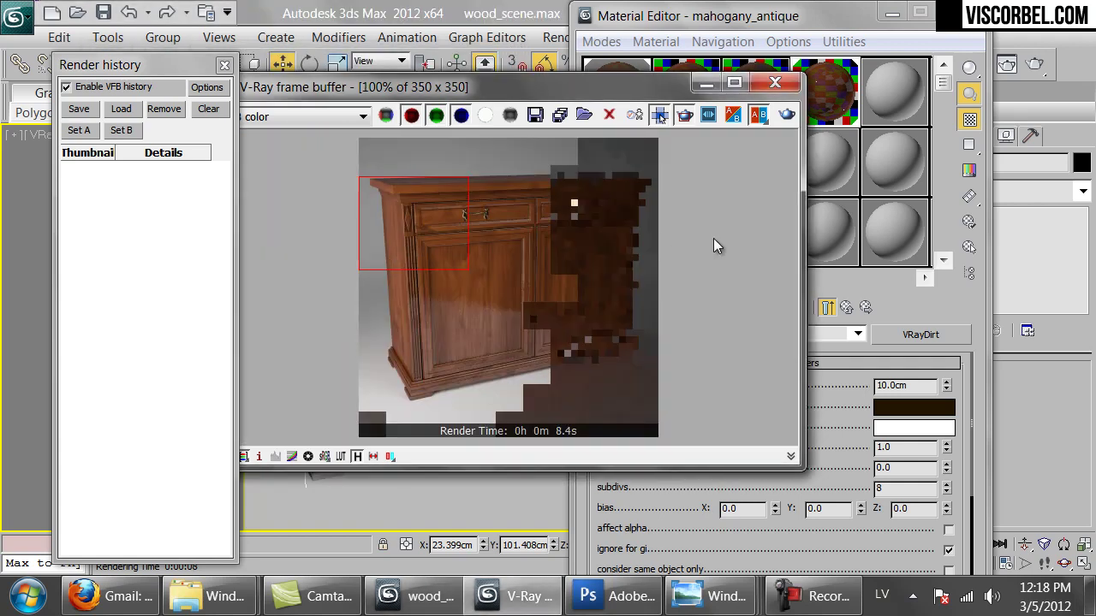
pyautogui.click(659, 116)
pyautogui.click(774, 84)
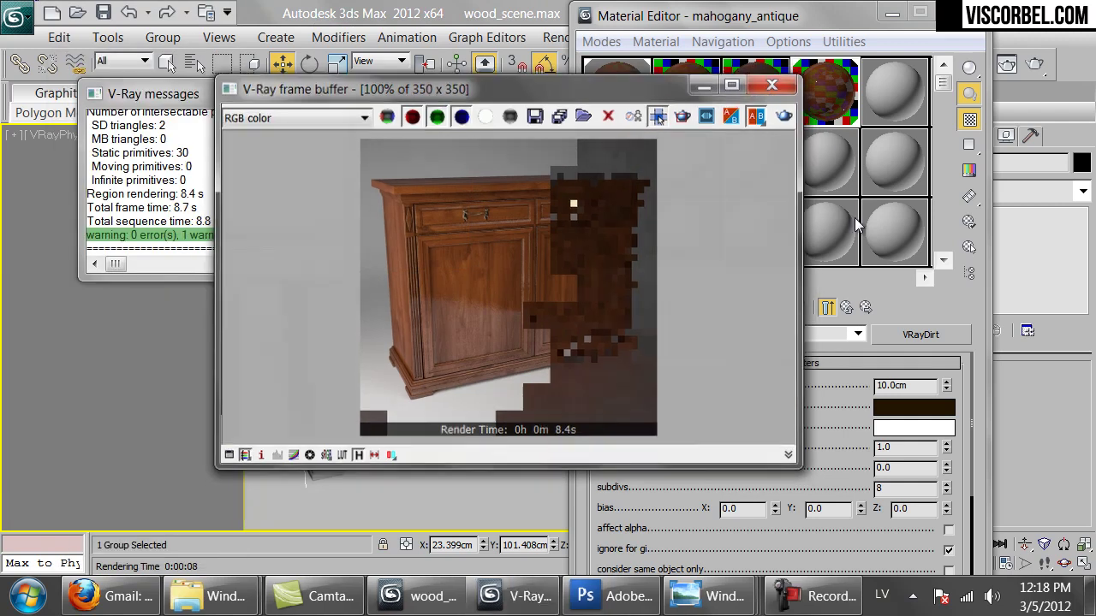
# Reposition the Material Editor and make it taller to review all VRayDirt parameters at once
pyautogui.moveTo(837, 6); pyautogui.dragTo(803, 21)
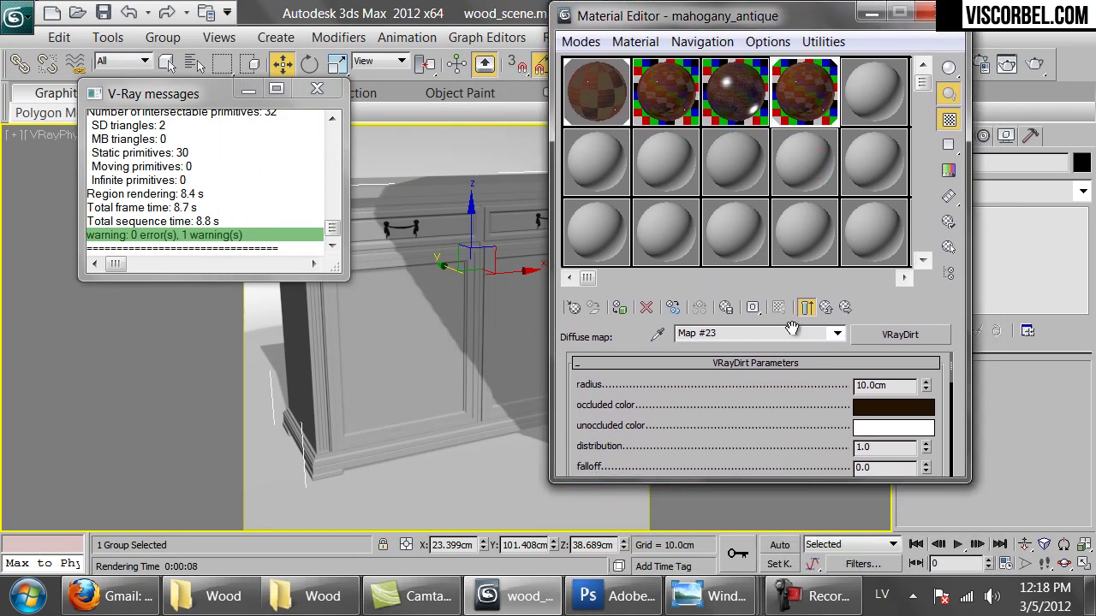
pyautogui.moveTo(780, 481); pyautogui.dragTo(786, 575)
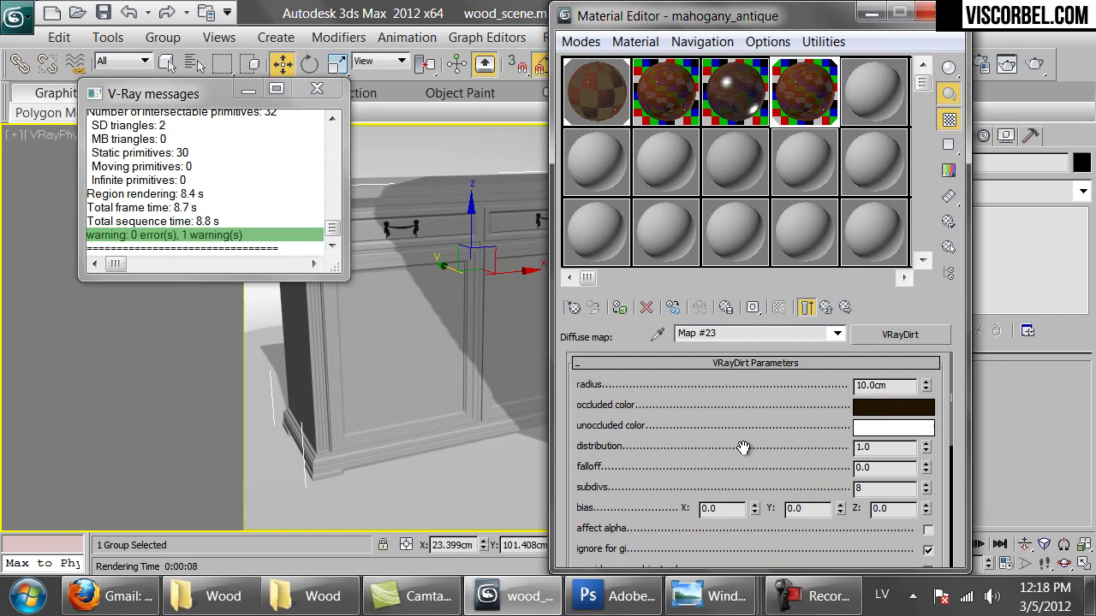
pyautogui.scroll(-10, 743, 447)
pyautogui.scroll(10, 779, 488)
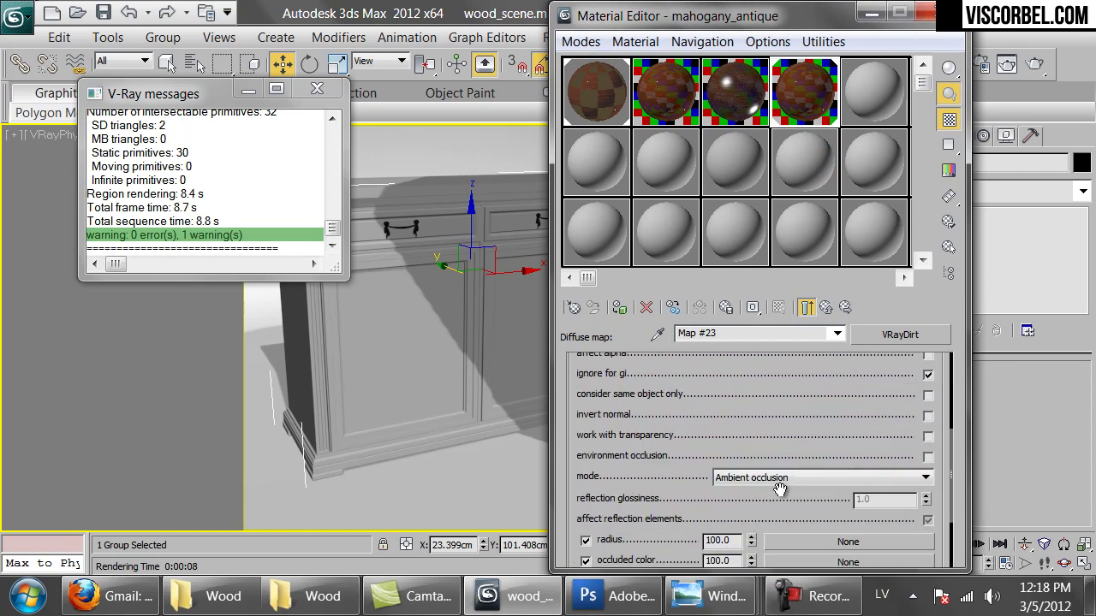
# Review the mahogany_antique map slots, then set the subdivs of its diffuse VRayDirt map to 16
pyautogui.click(826, 308)
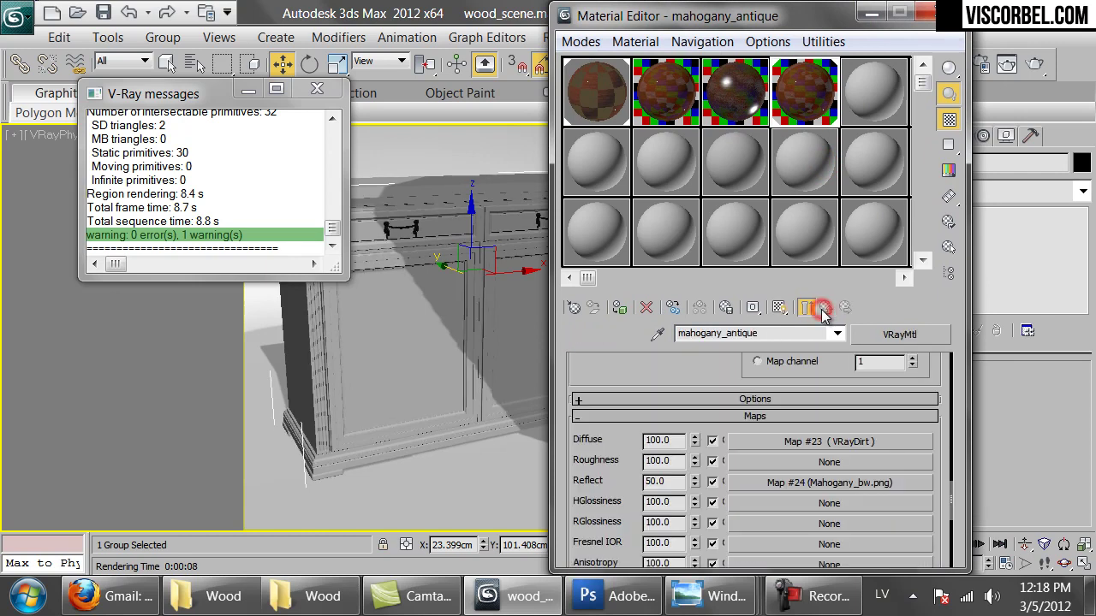
pyautogui.scroll(-2, 655, 364)
pyautogui.scroll(3, 659, 368)
pyautogui.scroll(-3, 691, 370)
pyautogui.scroll(-3, 761, 413)
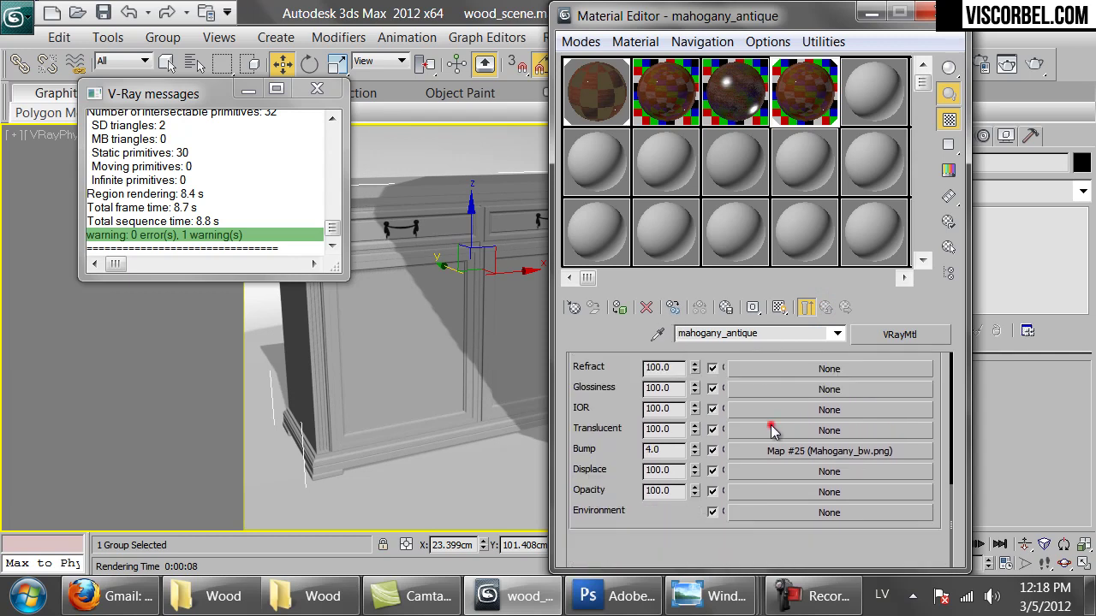
pyautogui.scroll(3, 766, 419)
pyautogui.click(768, 426)
pyautogui.doubleClick(909, 489)
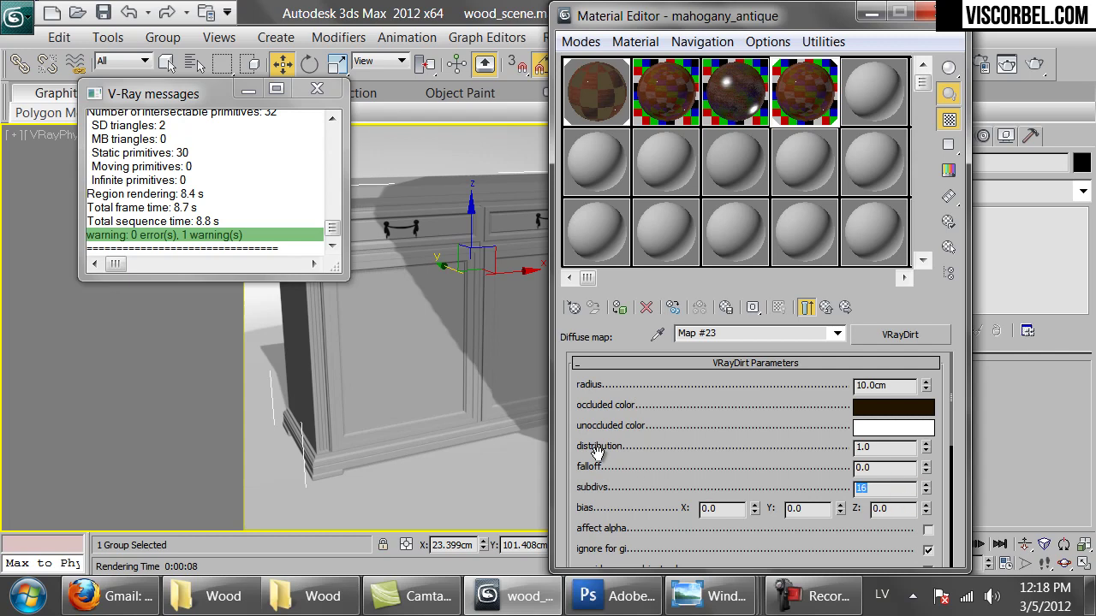
# Copy the material's diffuse VRayDirt map and paste it as a copy into that map's own unoccluded color slot
pyautogui.click(826, 309)
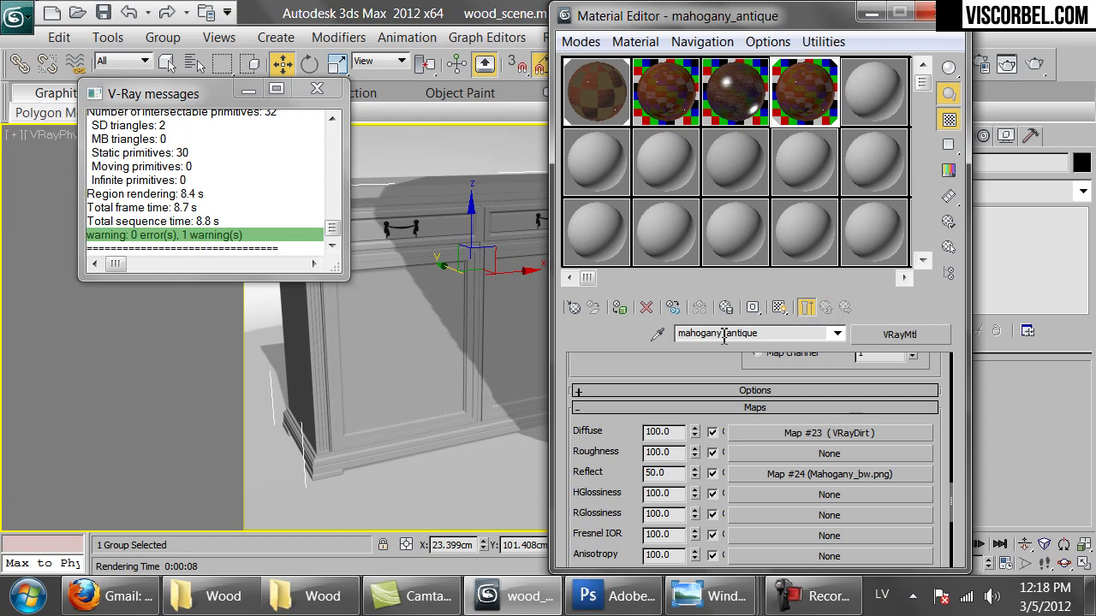
pyautogui.scroll(15, 665, 353)
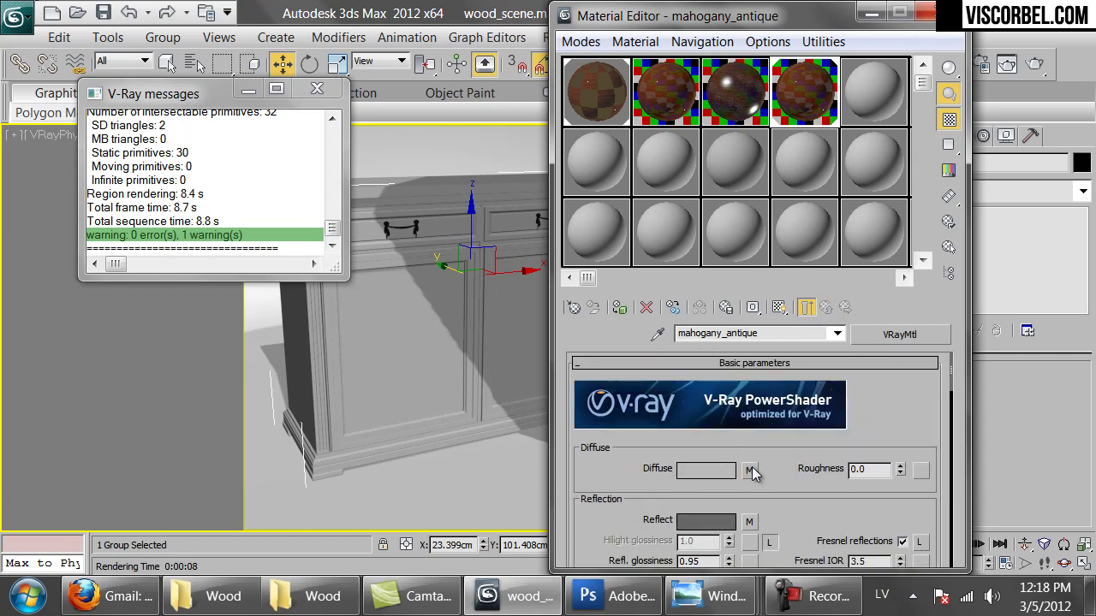
pyautogui.rightClick(751, 473)
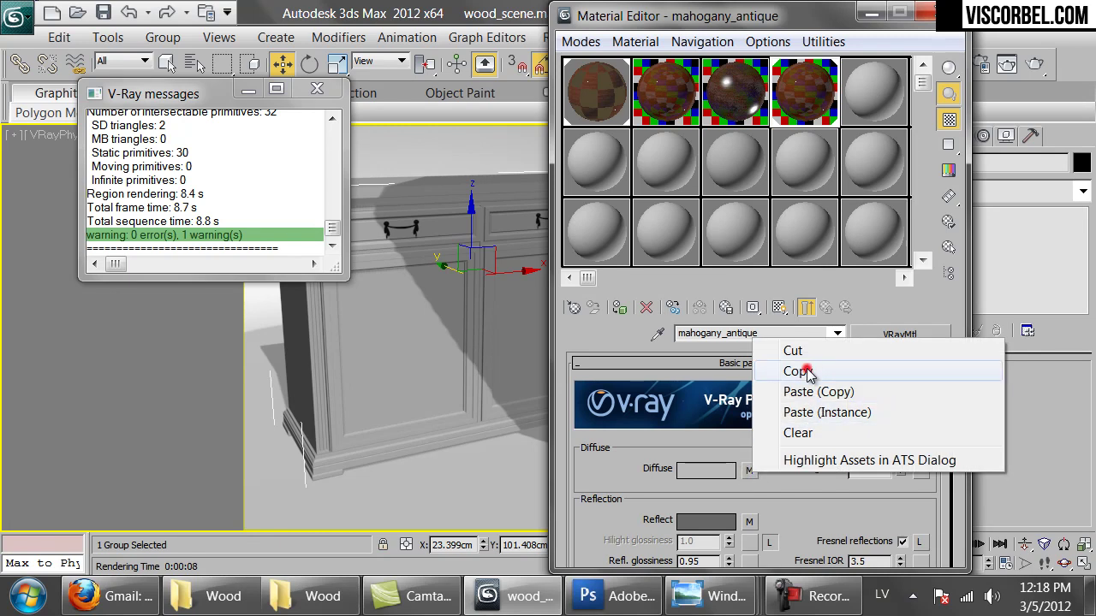
pyautogui.click(805, 372)
pyautogui.click(749, 470)
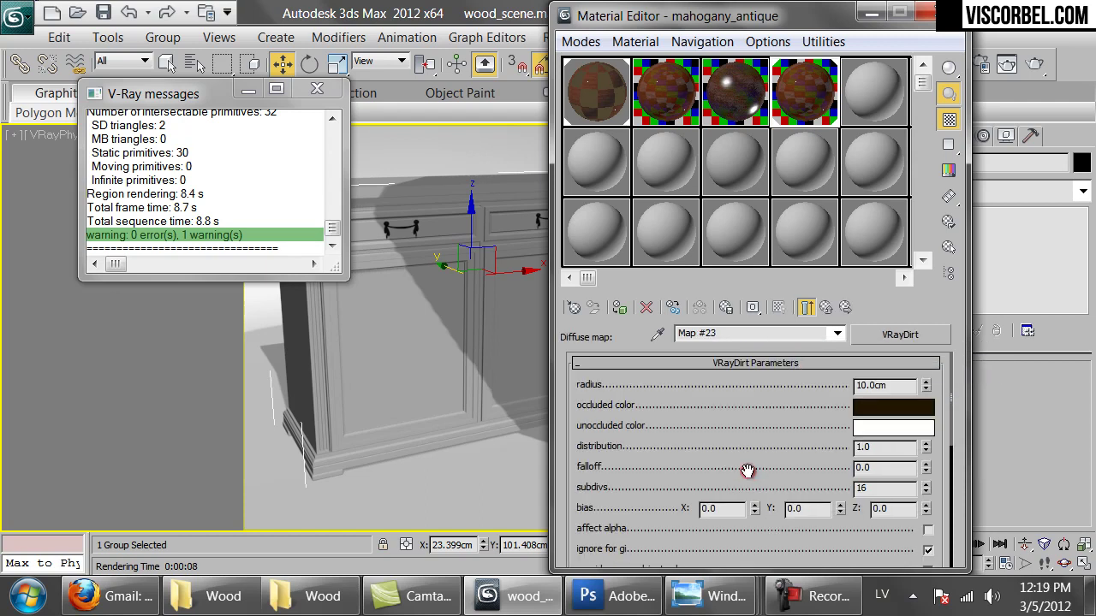
pyautogui.scroll(-6, 758, 475)
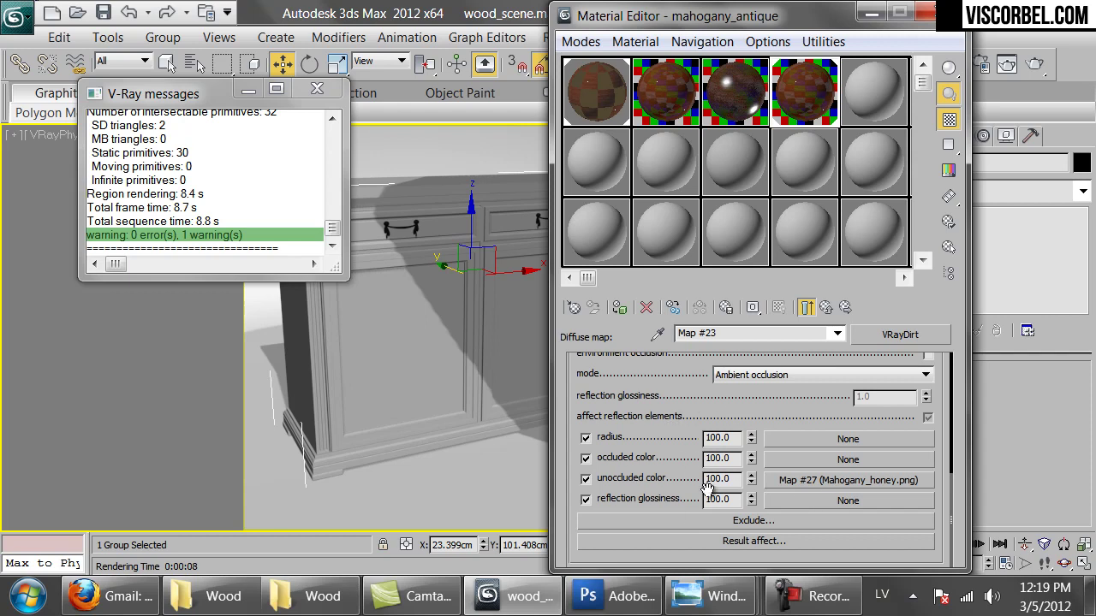
pyautogui.rightClick(826, 480)
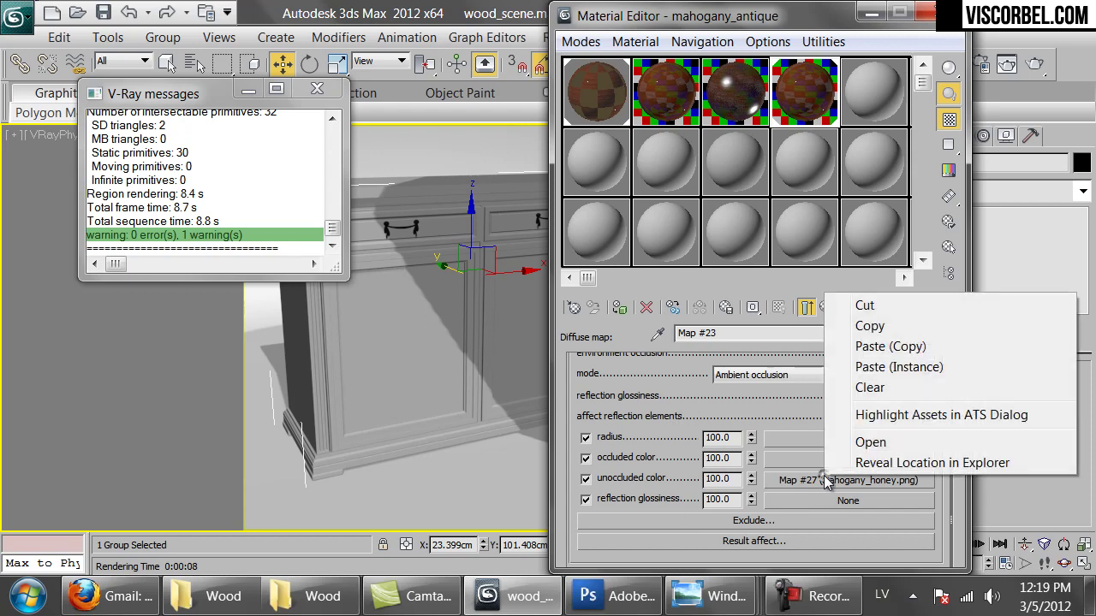
pyautogui.click(879, 347)
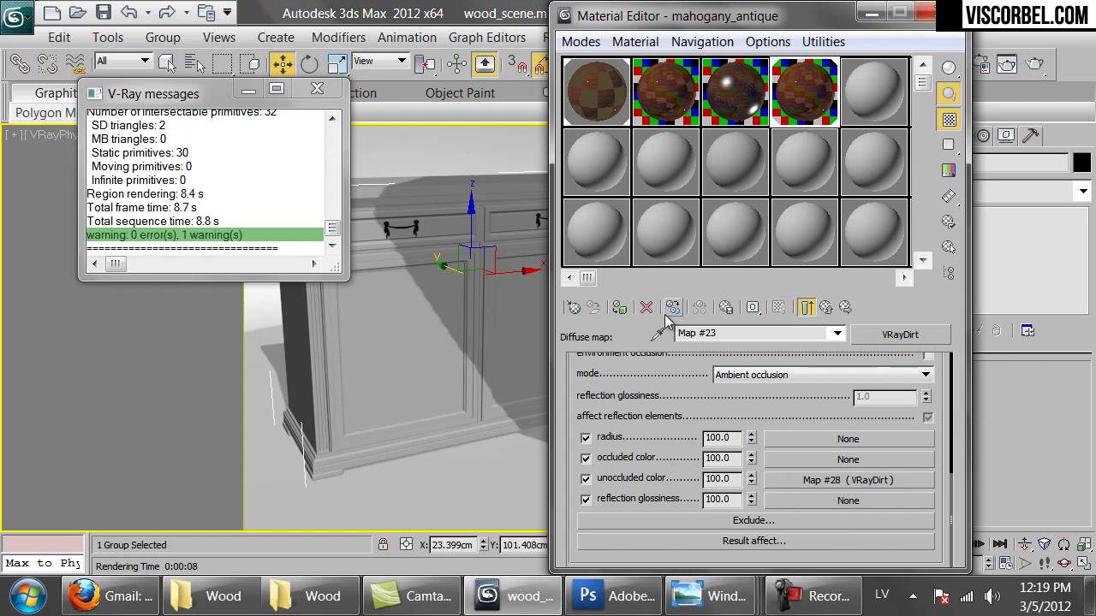
pyautogui.click(793, 482)
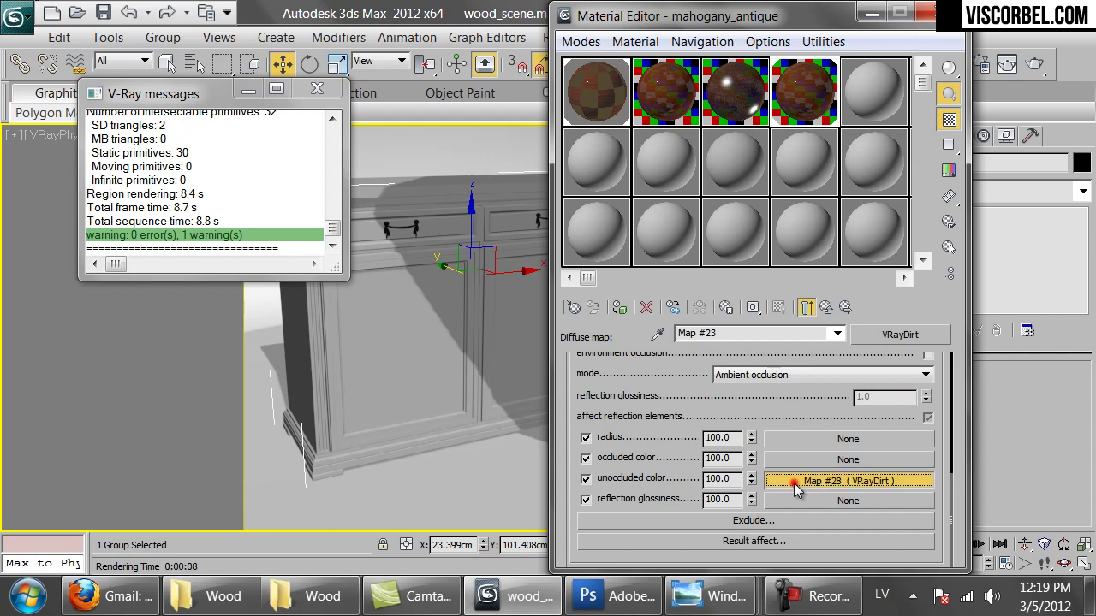
pyautogui.click(825, 307)
# Reopen the last V-Ray frame buffer and render only a region around the cabinet's lower left corner
pyautogui.click(983, 65)
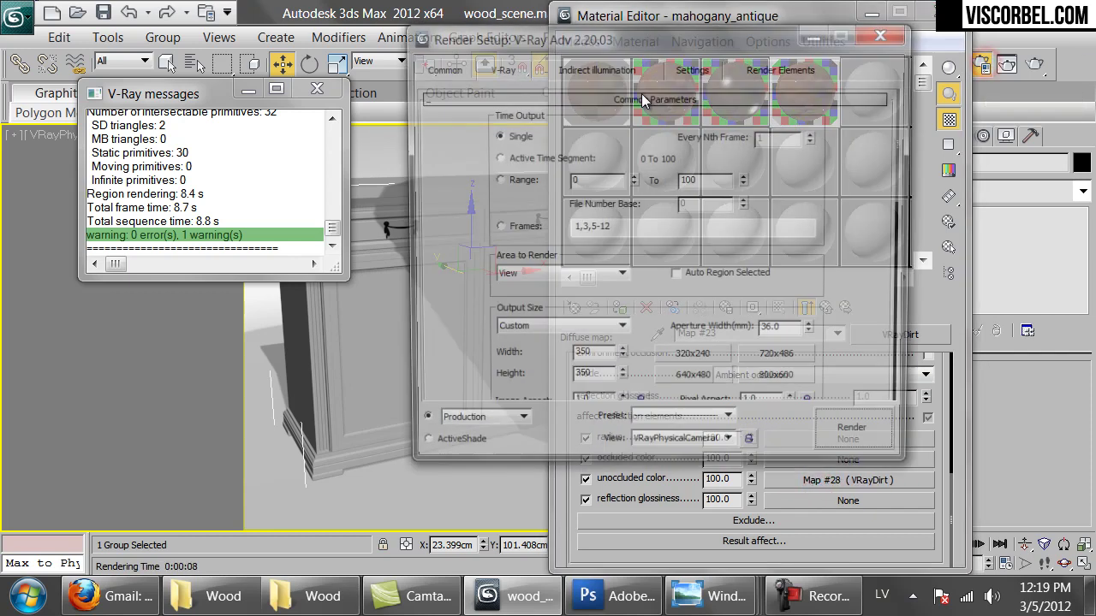
pyautogui.click(499, 67)
pyautogui.click(656, 133)
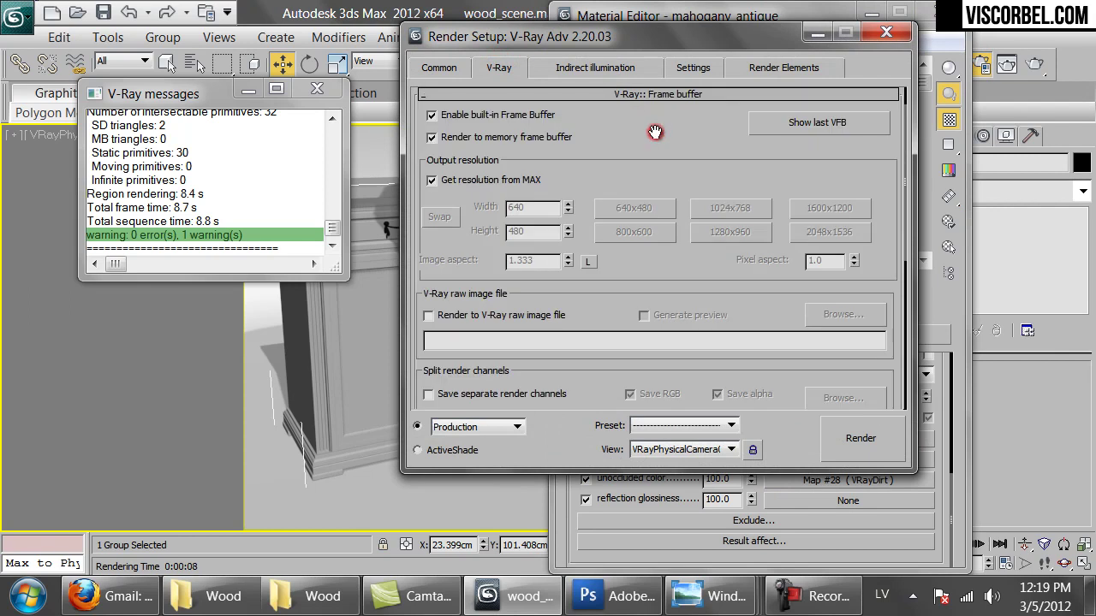
pyautogui.click(787, 128)
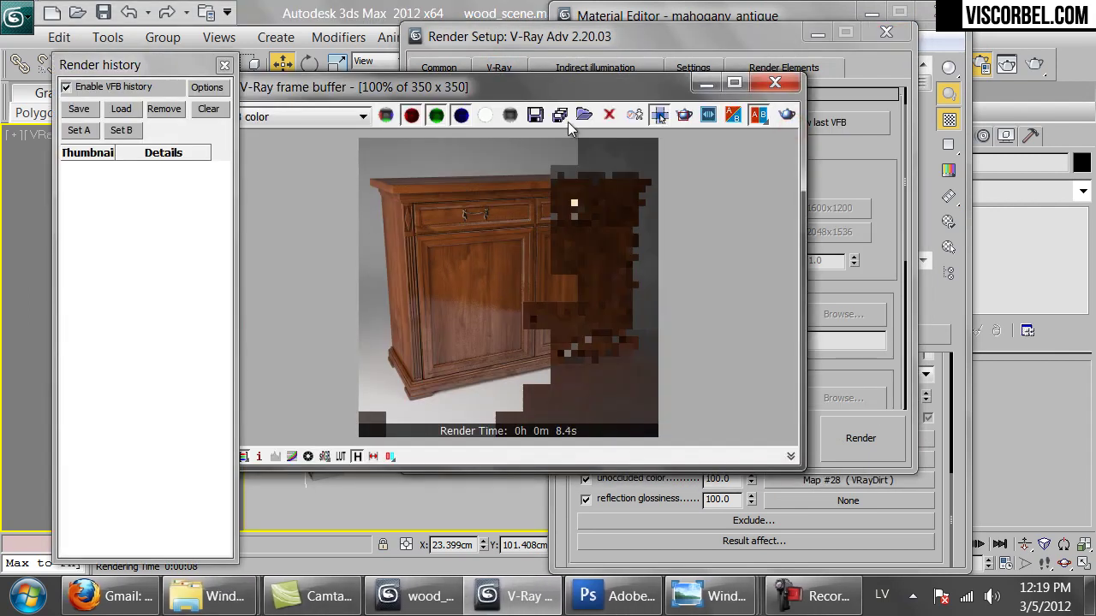
pyautogui.click(661, 116)
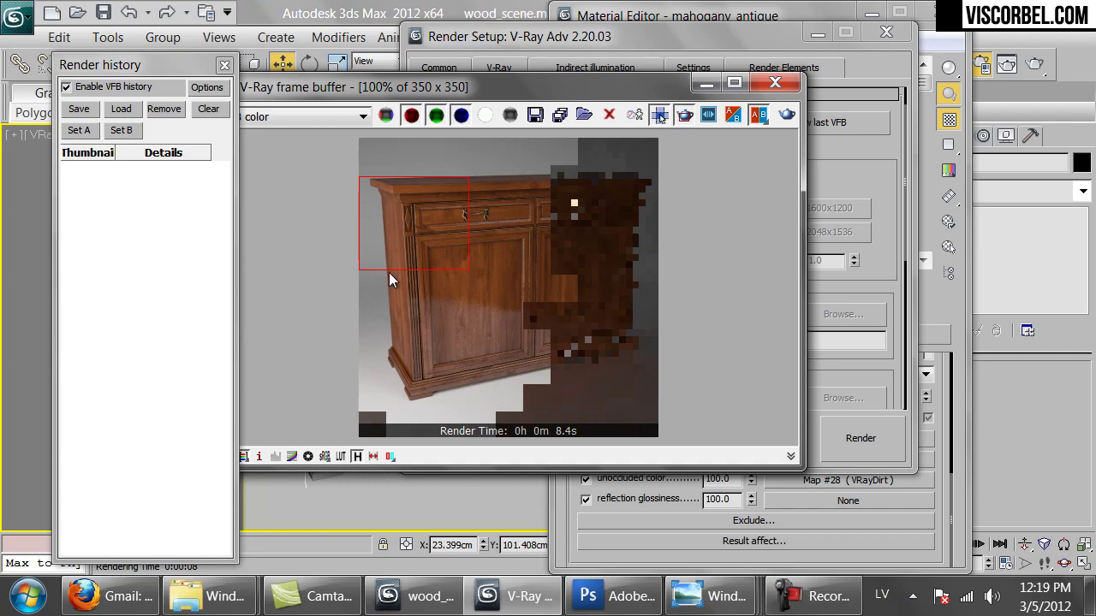
pyautogui.moveTo(447, 257); pyautogui.dragTo(374, 386)
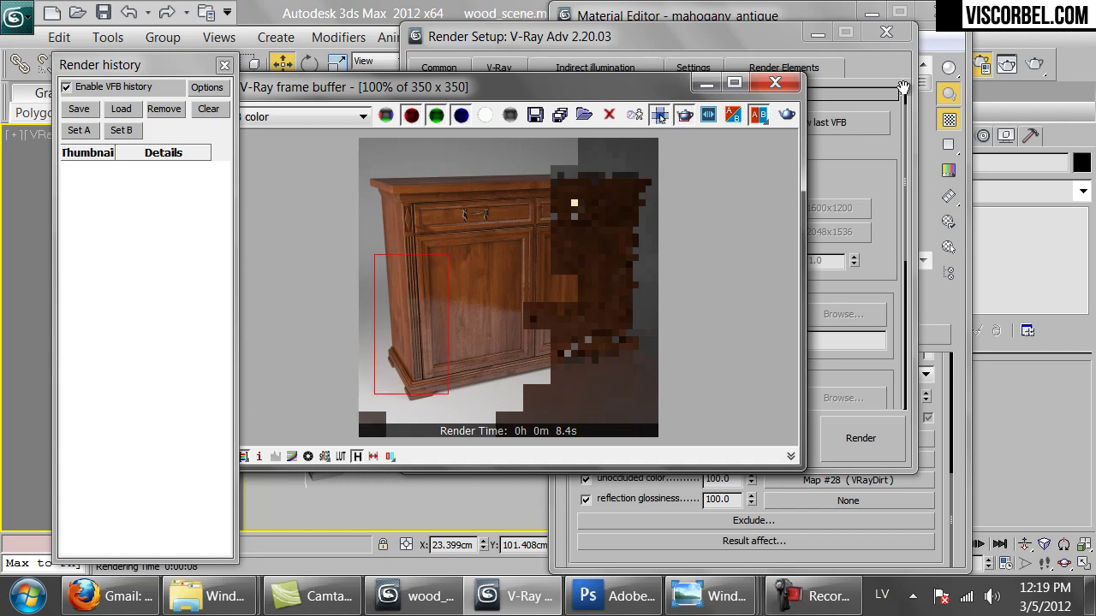
pyautogui.click(787, 118)
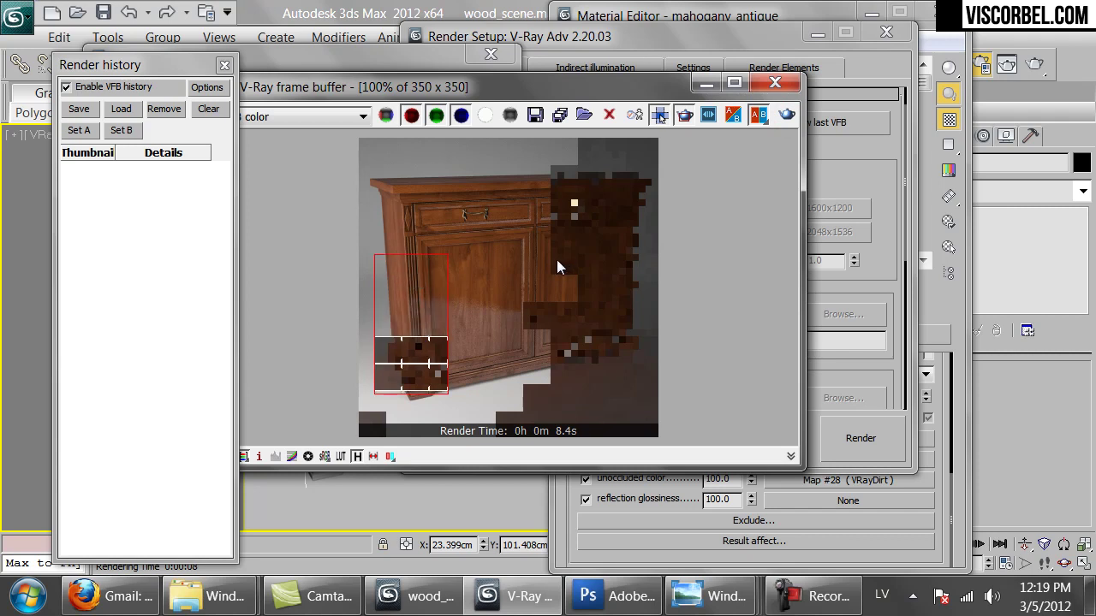
# Clear the render region and compare the cabinet's trim up close, then close the frame buffer and Render Setup
pyautogui.scroll(1, 422, 237)
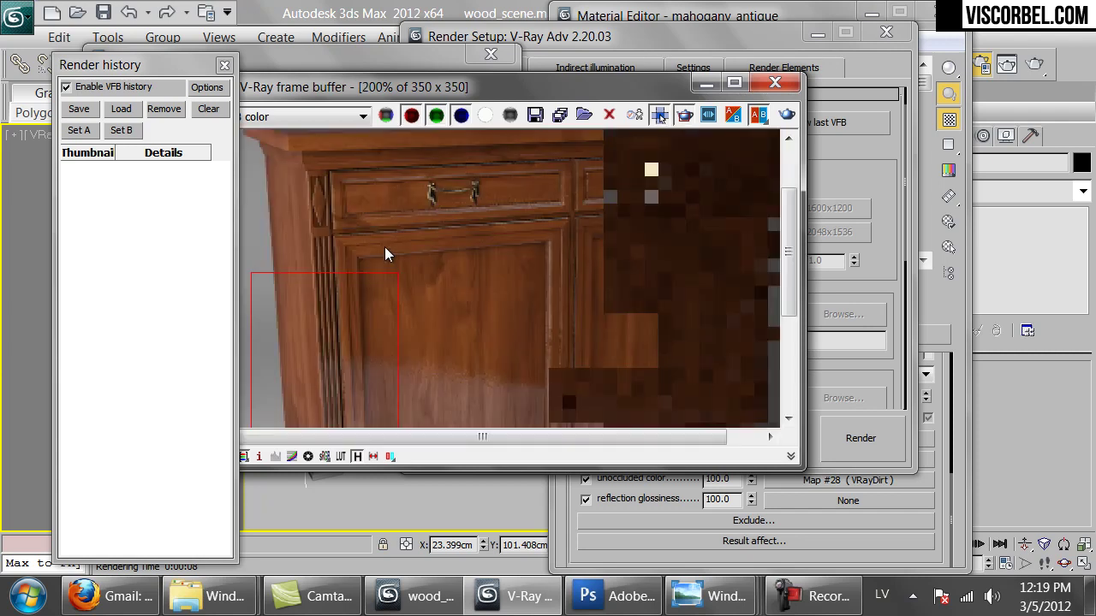
pyautogui.scroll(-1, 303, 288)
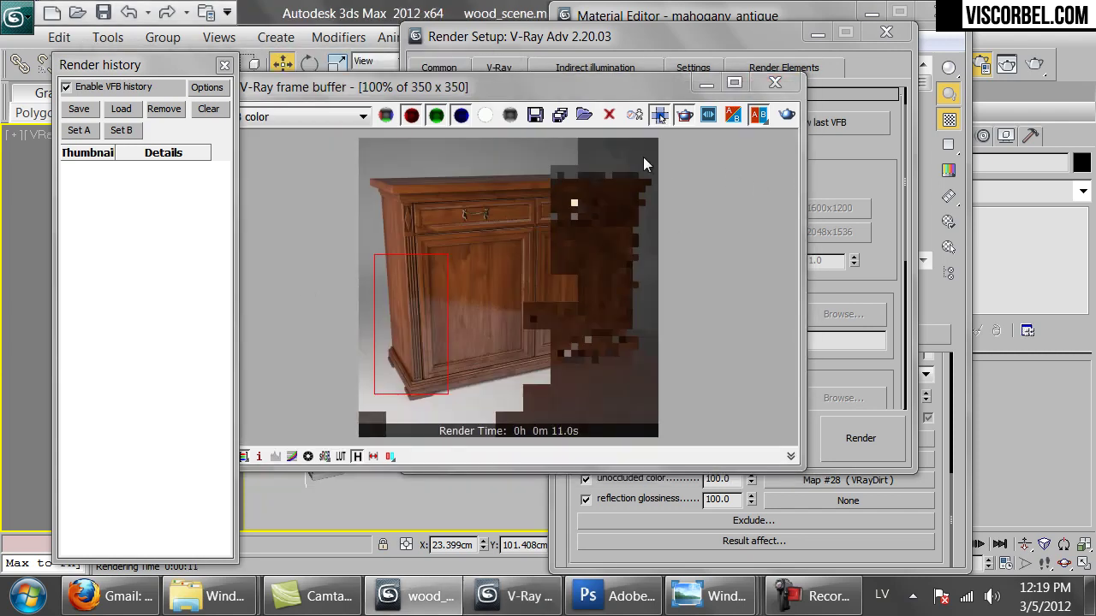
pyautogui.click(686, 115)
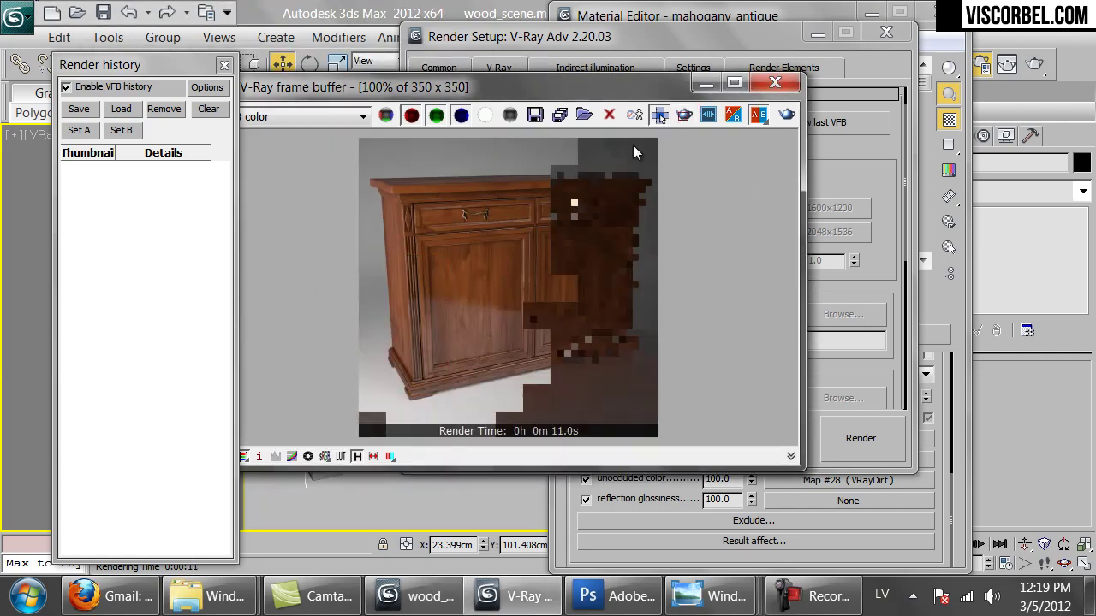
pyautogui.scroll(1, 448, 387)
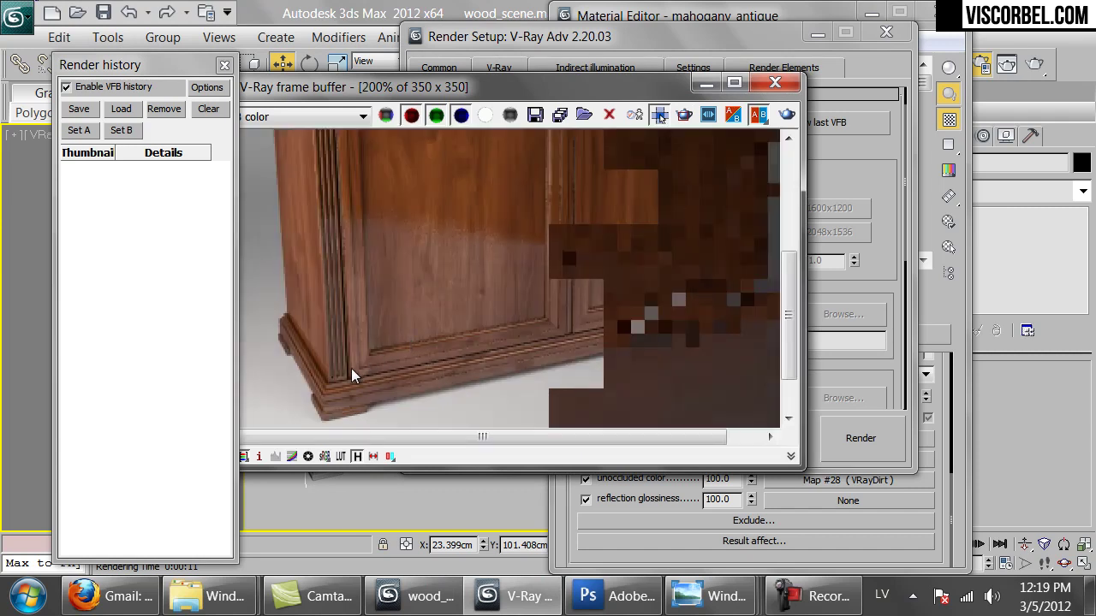
pyautogui.scroll(3, 329, 270)
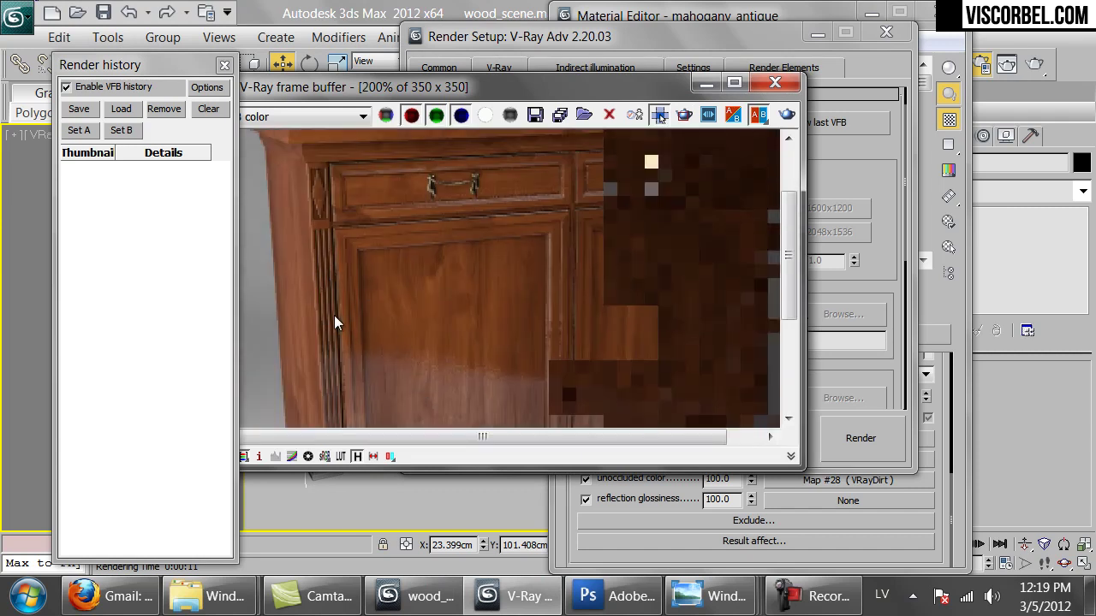
pyautogui.scroll(-1, 400, 302)
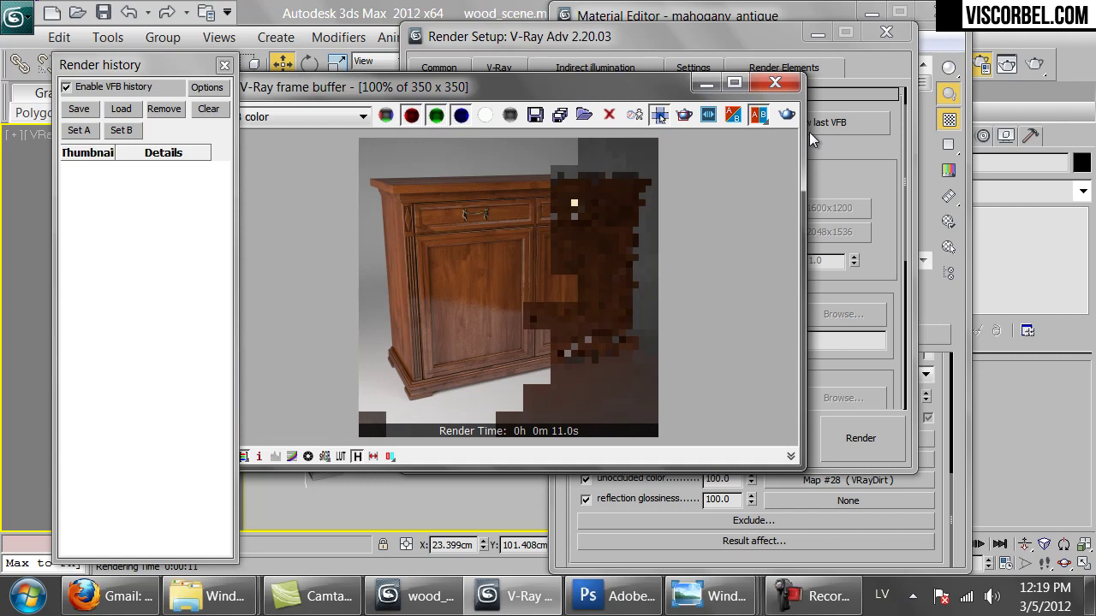
pyautogui.click(775, 82)
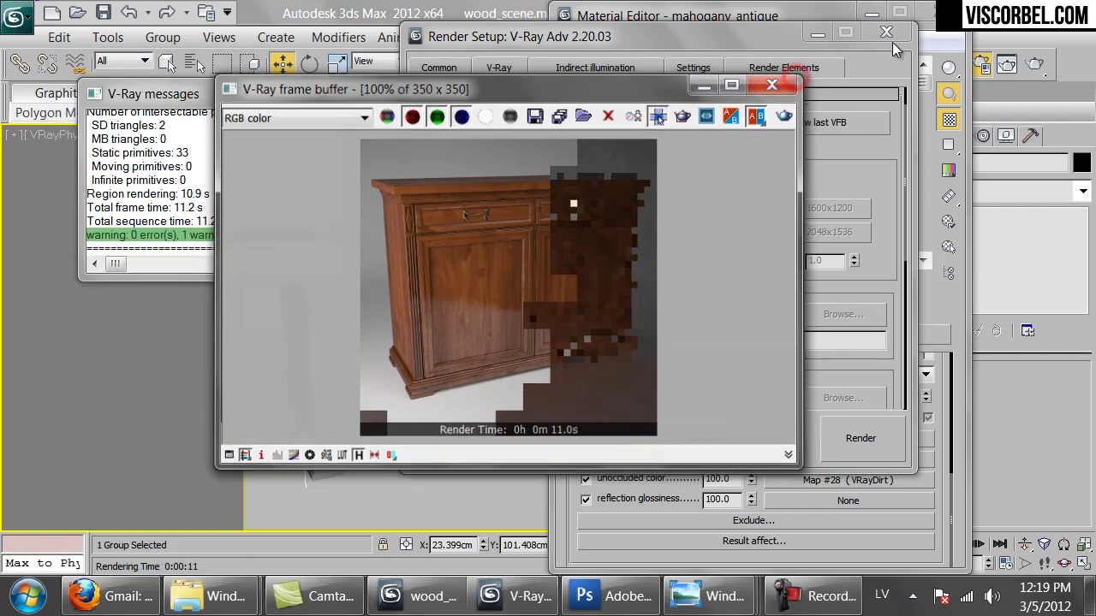
pyautogui.click(886, 33)
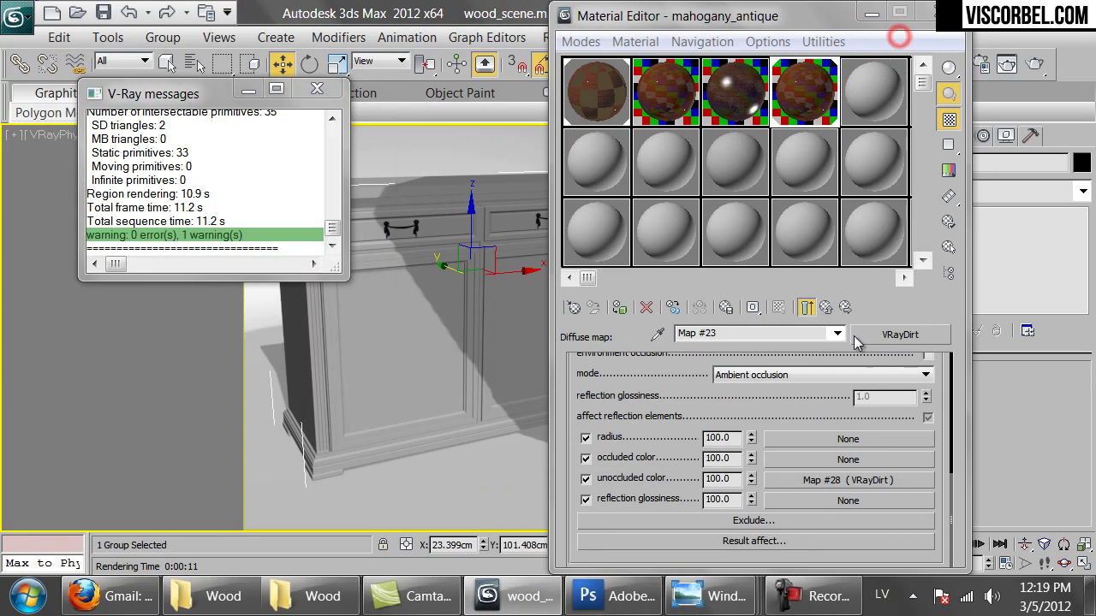
# Paste another copy of the VRayDirt map into the unoccluded color slot of the nested VRayDirt map
pyautogui.click(788, 481)
pyautogui.rightClick(819, 482)
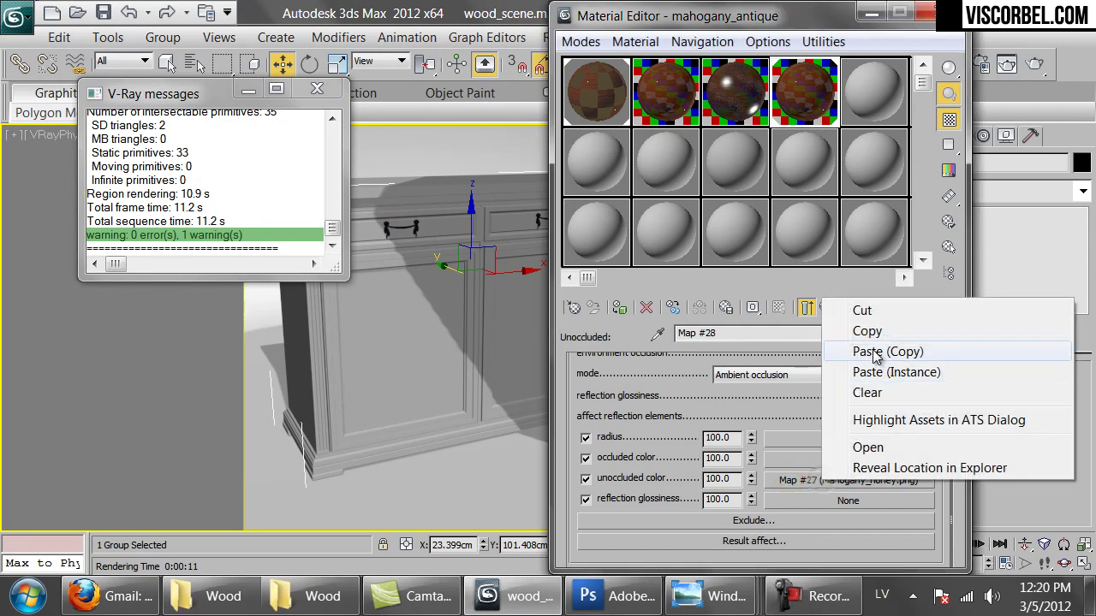
pyautogui.click(875, 352)
pyautogui.rightClick(801, 481)
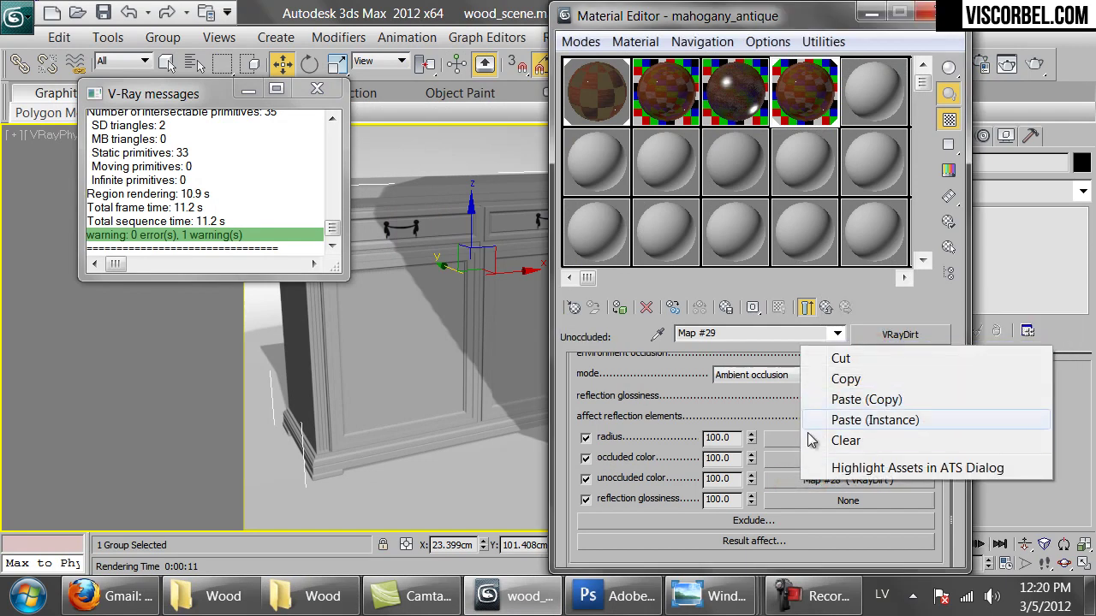
pyautogui.click(817, 420)
# Check the Mahogany_honey.png bitmap inside the innermost VRayDirt map, then start a full render of the cabinet
pyautogui.click(774, 477)
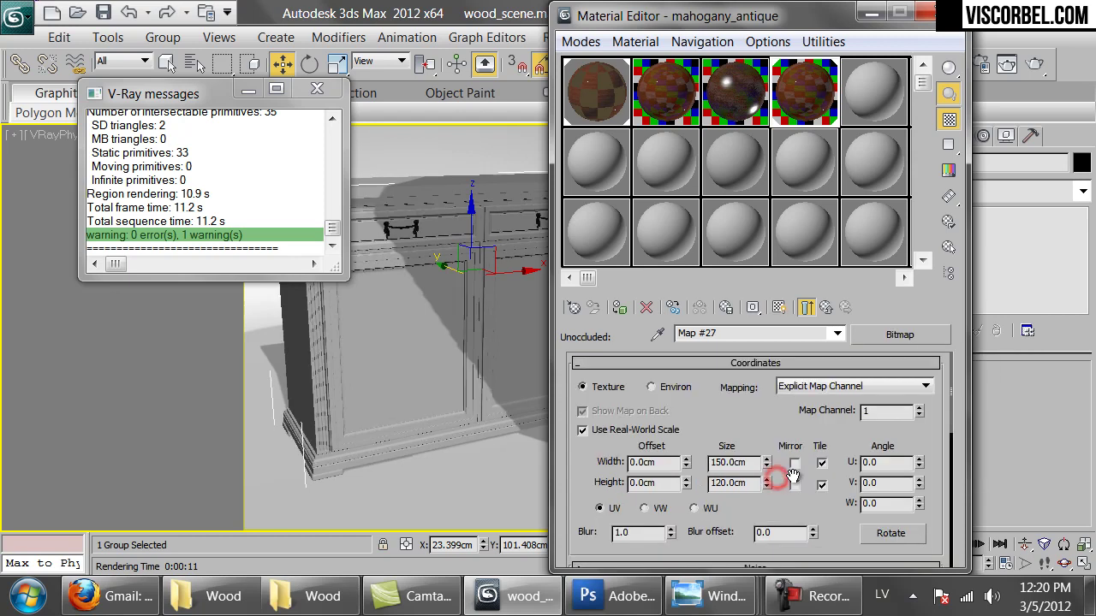
pyautogui.click(827, 308)
pyautogui.click(1034, 63)
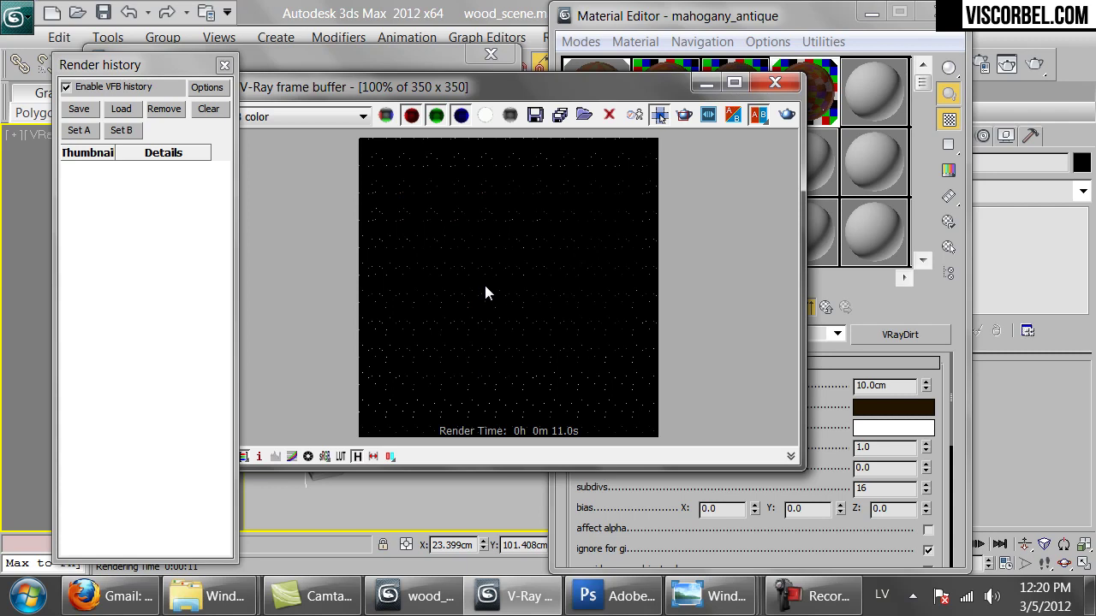
# Render the cabinet and examine the darkened crevices around its drawers and door panels up close
pyautogui.scroll(-1, 484, 292)
pyautogui.scroll(1, 485, 291)
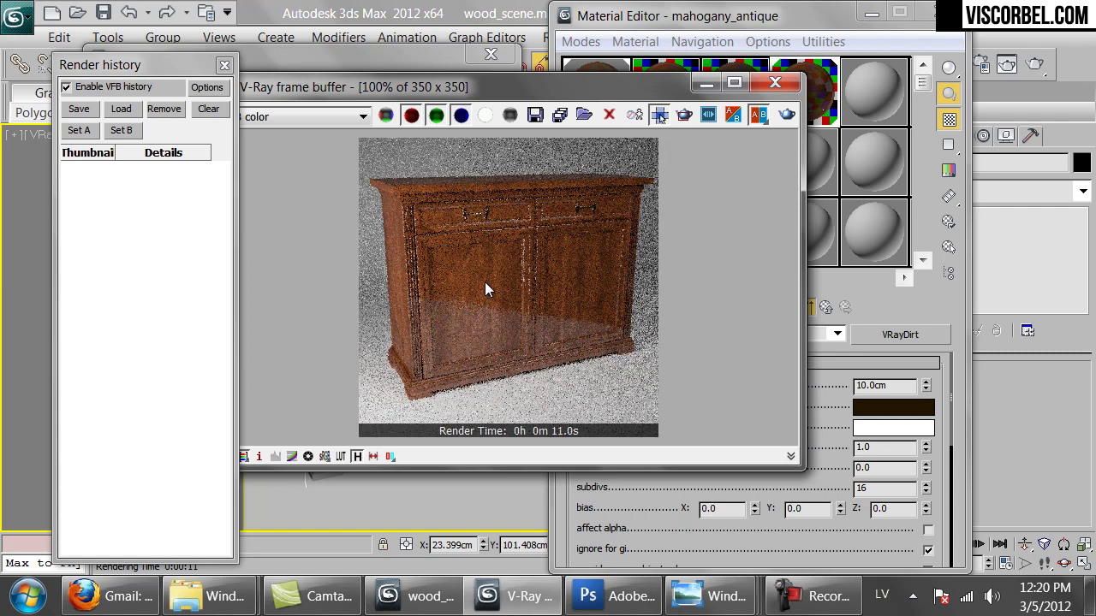
pyautogui.hotkey('shift', 'q')
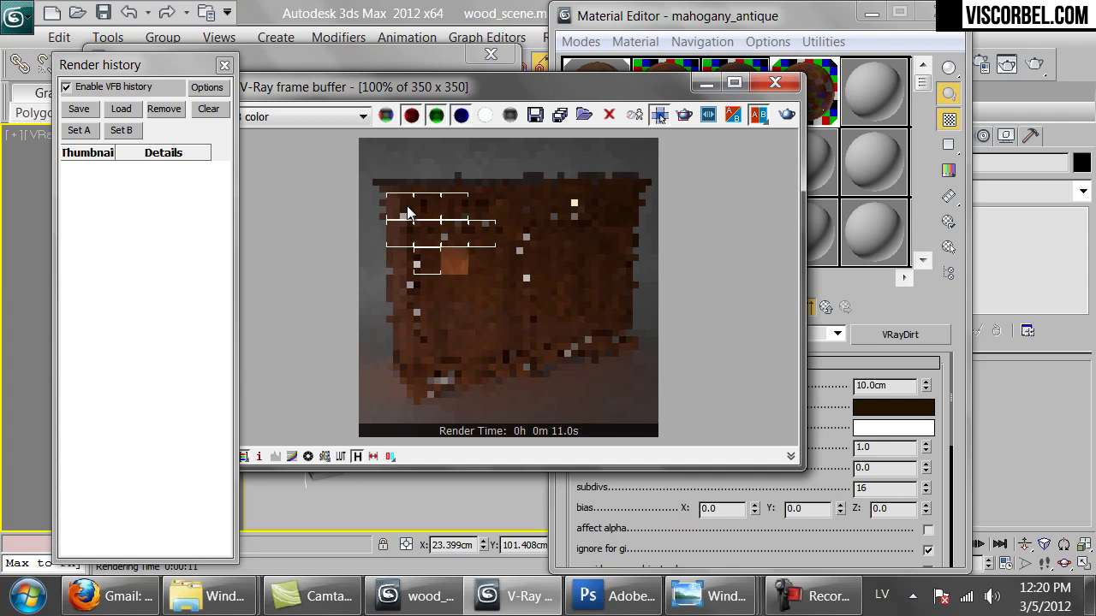
pyautogui.scroll(1, 408, 214)
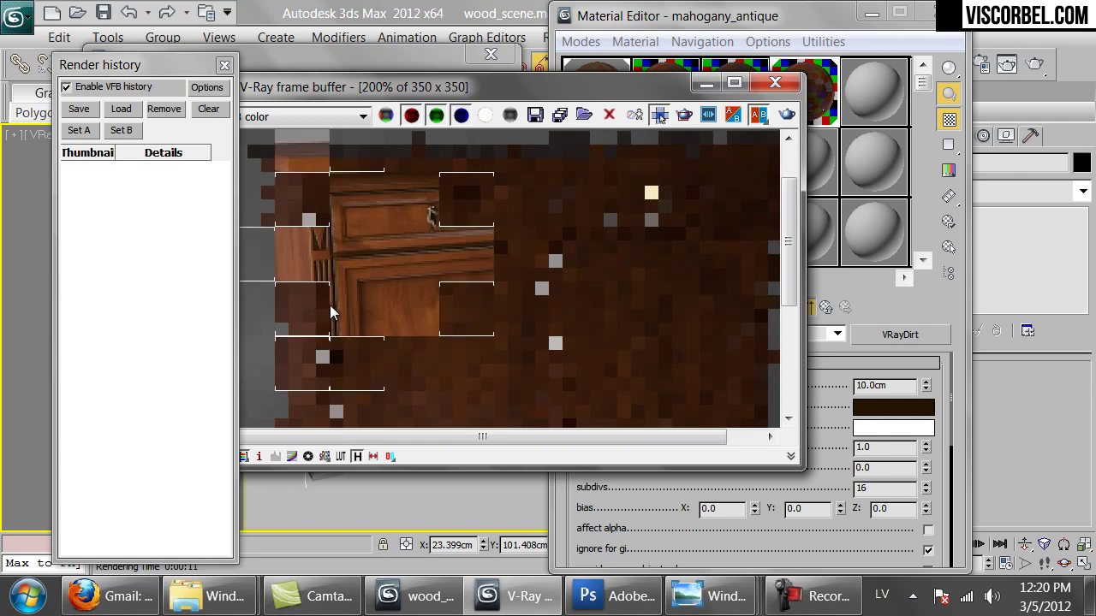
pyautogui.scroll(-1, 368, 298)
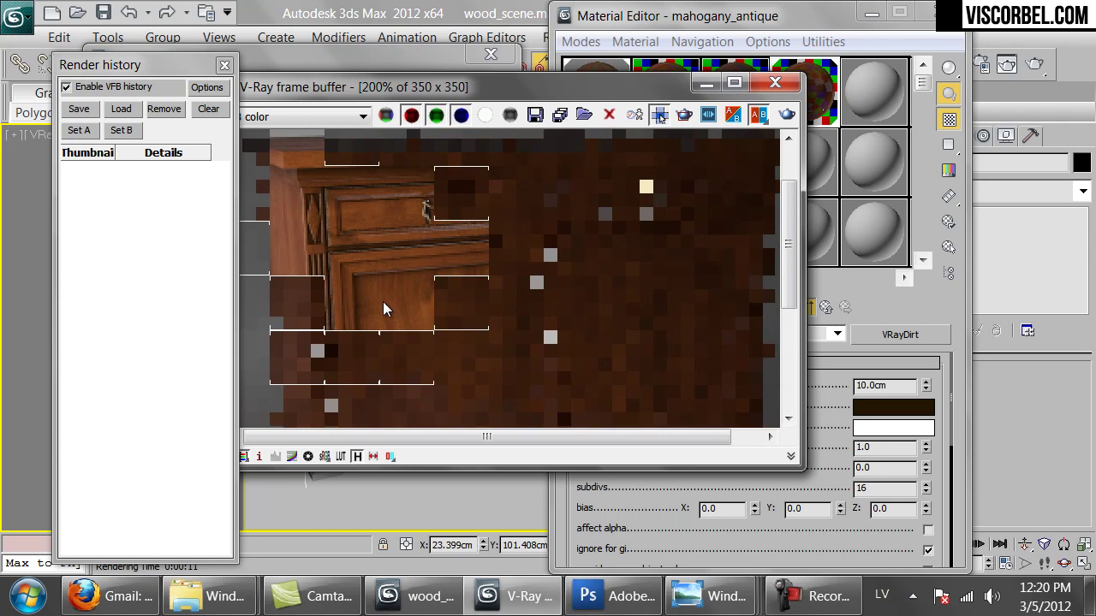
pyautogui.scroll(-1, 383, 301)
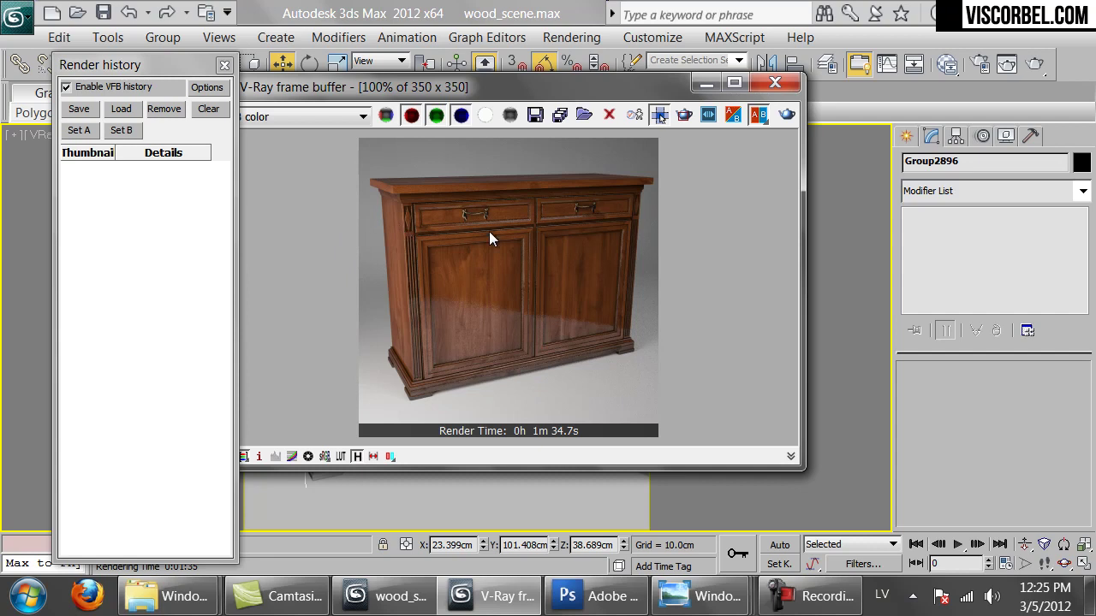
# Open the Slate Material Editor and examine the maps wired to the mahogany material's diffuse, reflect and bump inputs
pyautogui.moveTo(617, 90); pyautogui.dragTo(666, 90)
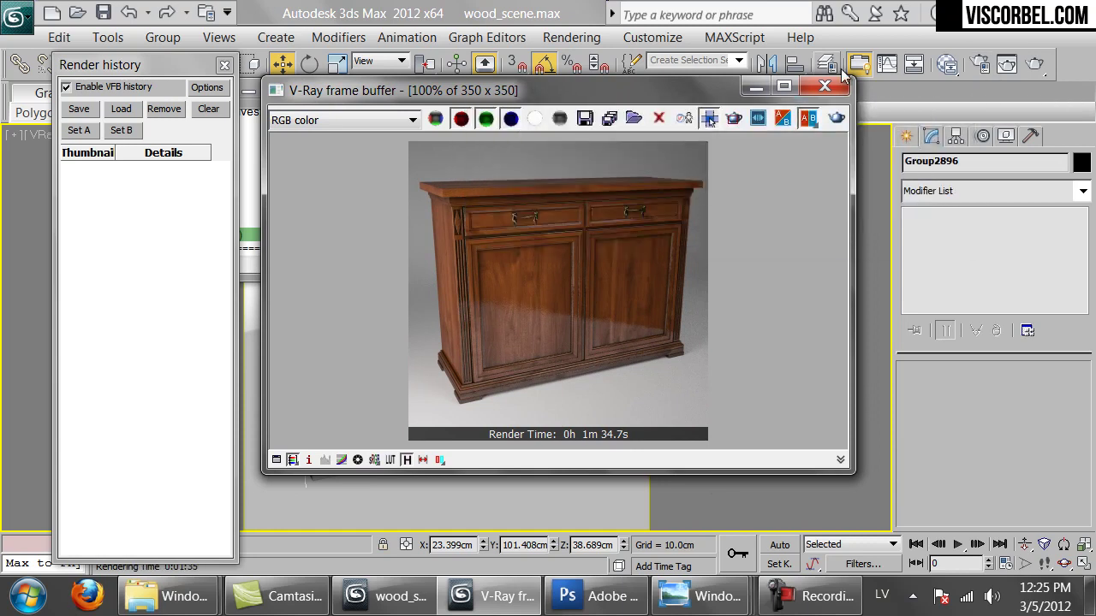
pyautogui.click(952, 64)
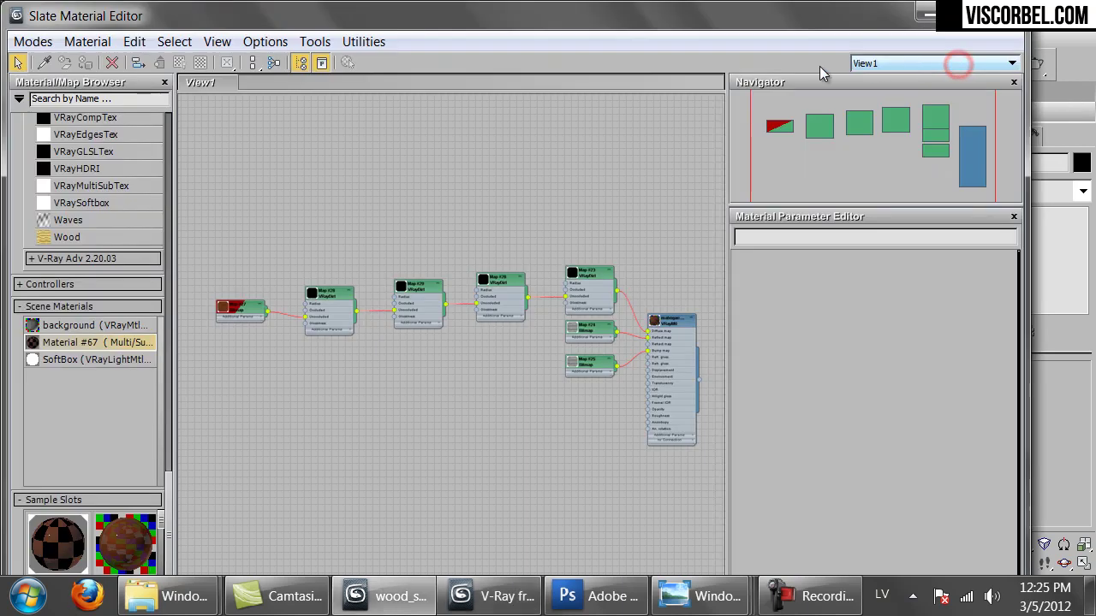
pyautogui.scroll(5, 611, 244)
pyautogui.moveTo(534, 311); pyautogui.dragTo(505, 136)
pyautogui.scroll(5, 491, 208)
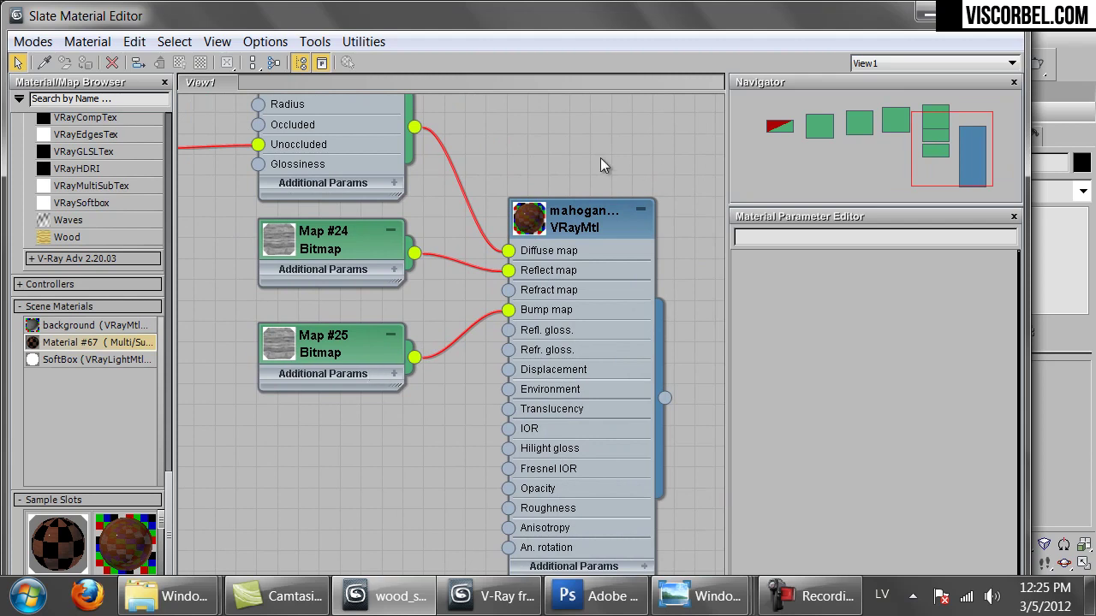
pyautogui.moveTo(415, 128); pyautogui.dragTo(347, 216)
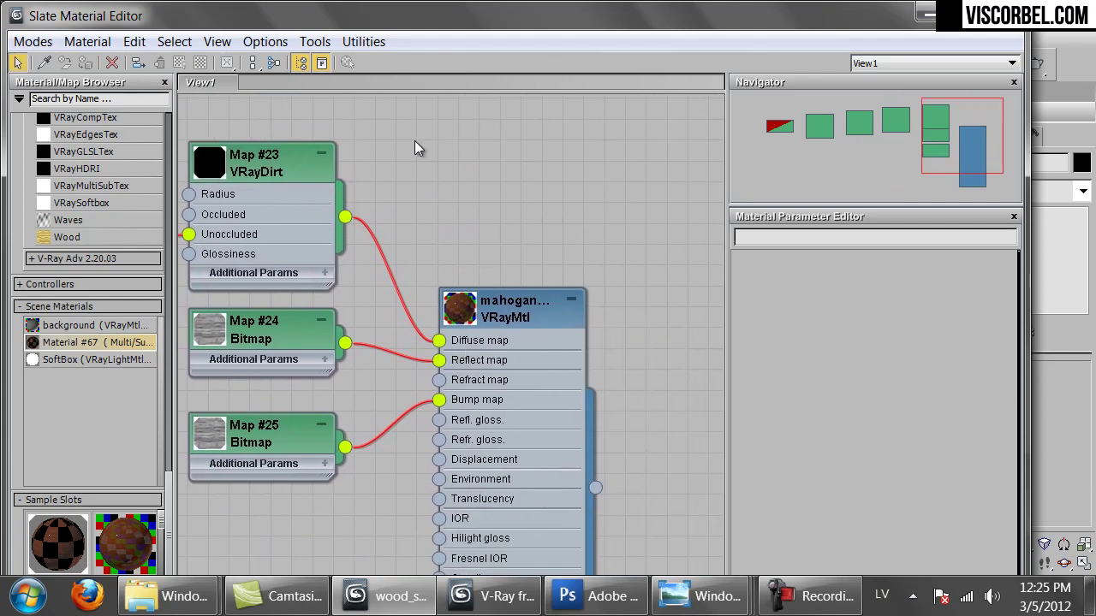
pyautogui.moveTo(414, 141); pyautogui.dragTo(516, 165)
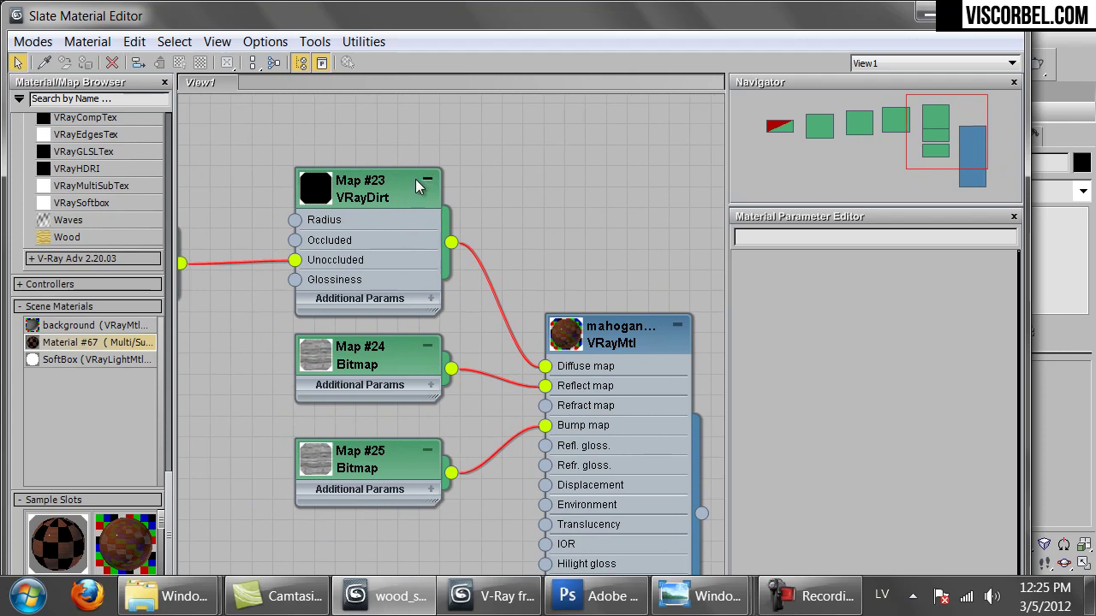
# Trace the chain of nested VRayDirt nodes back to the wood bitmap, then view the whole material network
pyautogui.moveTo(290, 154); pyautogui.dragTo(519, 166)
pyautogui.moveTo(372, 193); pyautogui.dragTo(365, 385)
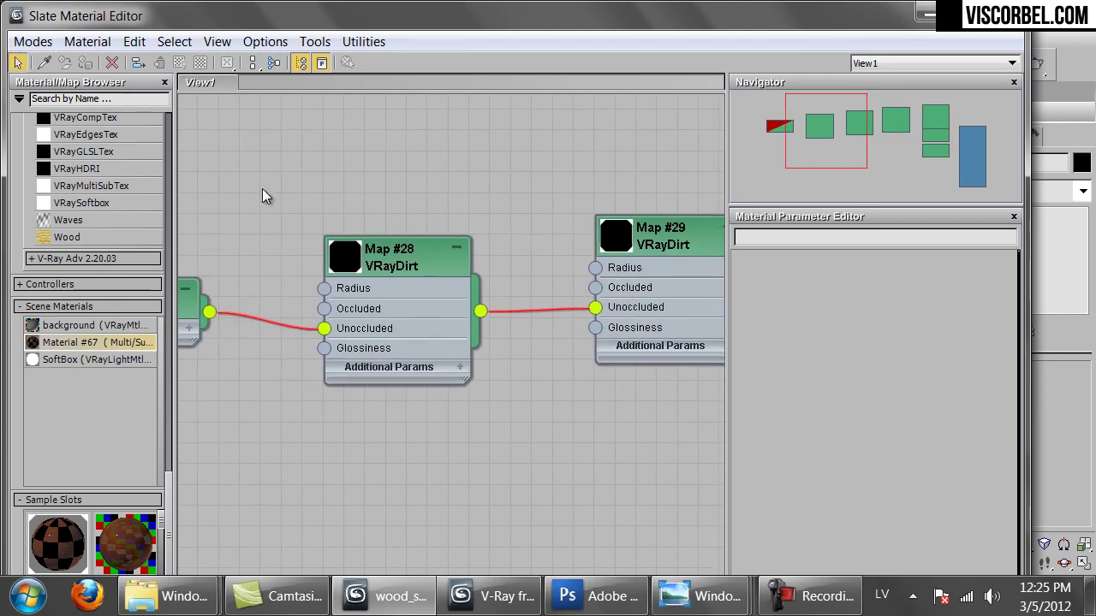
pyautogui.moveTo(262, 197); pyautogui.dragTo(457, 192)
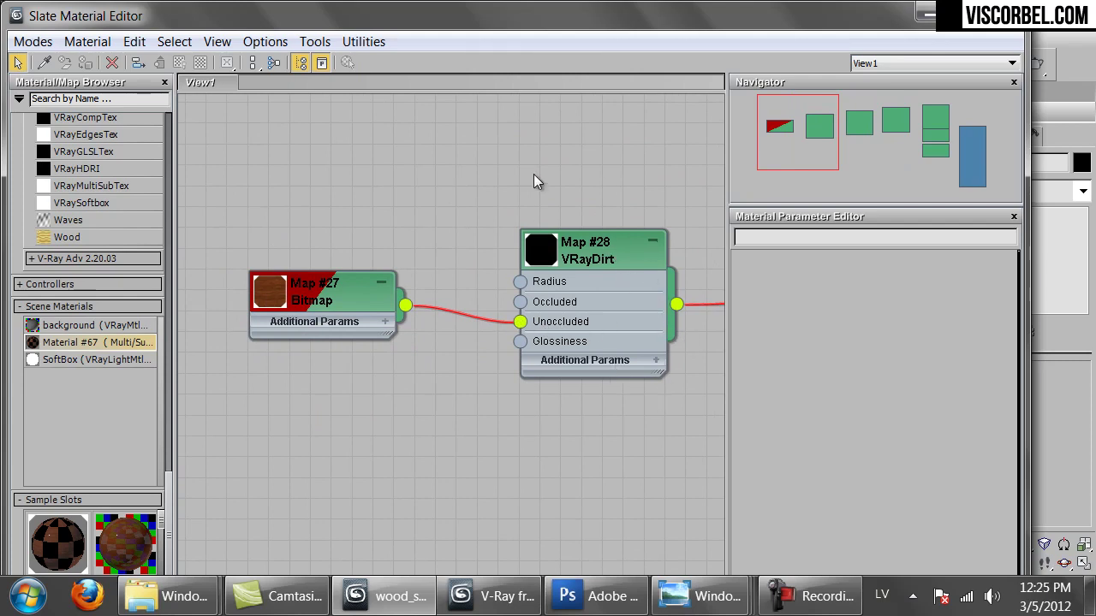
pyautogui.scroll(-8, 534, 182)
pyautogui.moveTo(617, 220); pyautogui.dragTo(402, 237)
pyautogui.rightClick(448, 218)
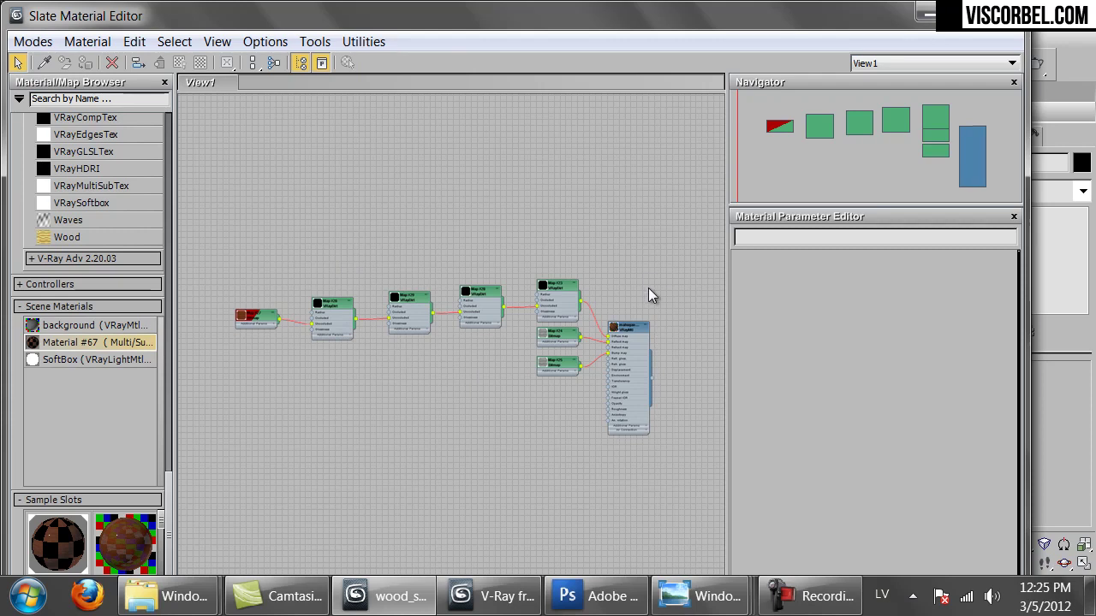
pyautogui.moveTo(648, 289); pyautogui.dragTo(655, 240)
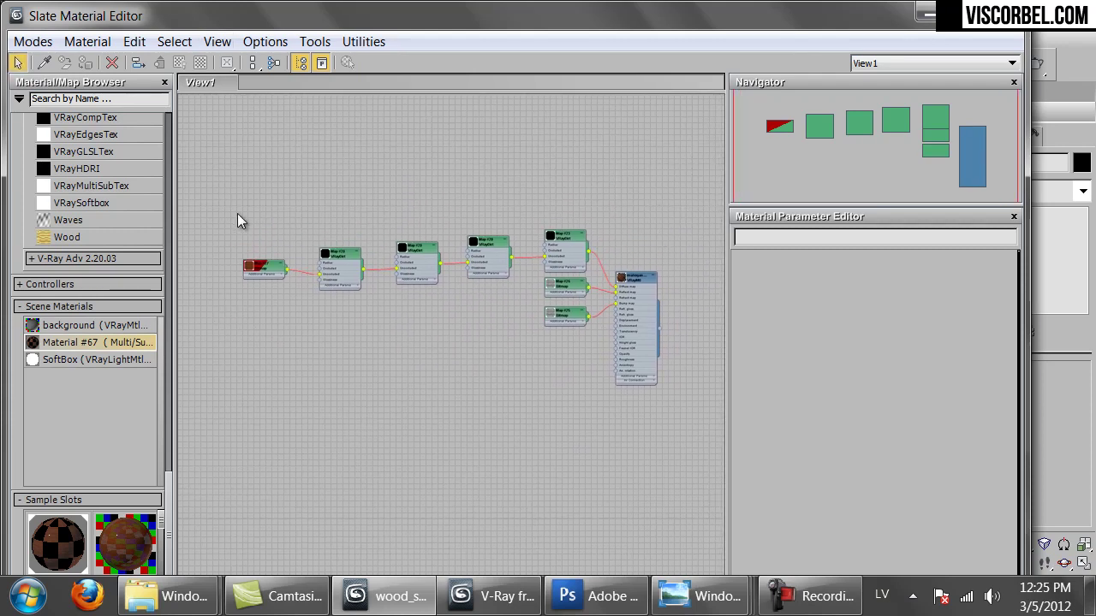
# Enlarge the preview of the wood bitmap node that starts the chain and expand its additional parameters
pyautogui.scroll(5, 472, 225)
pyautogui.scroll(3, 472, 254)
pyautogui.moveTo(400, 157); pyautogui.dragTo(457, 126)
pyautogui.doubleClick(390, 272)
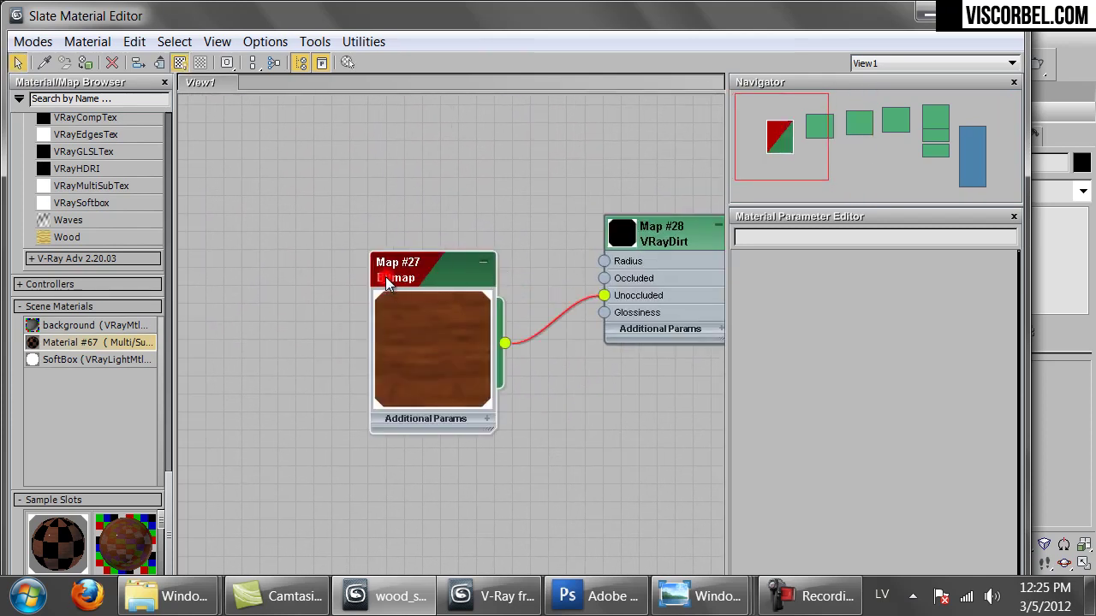
pyautogui.click(486, 420)
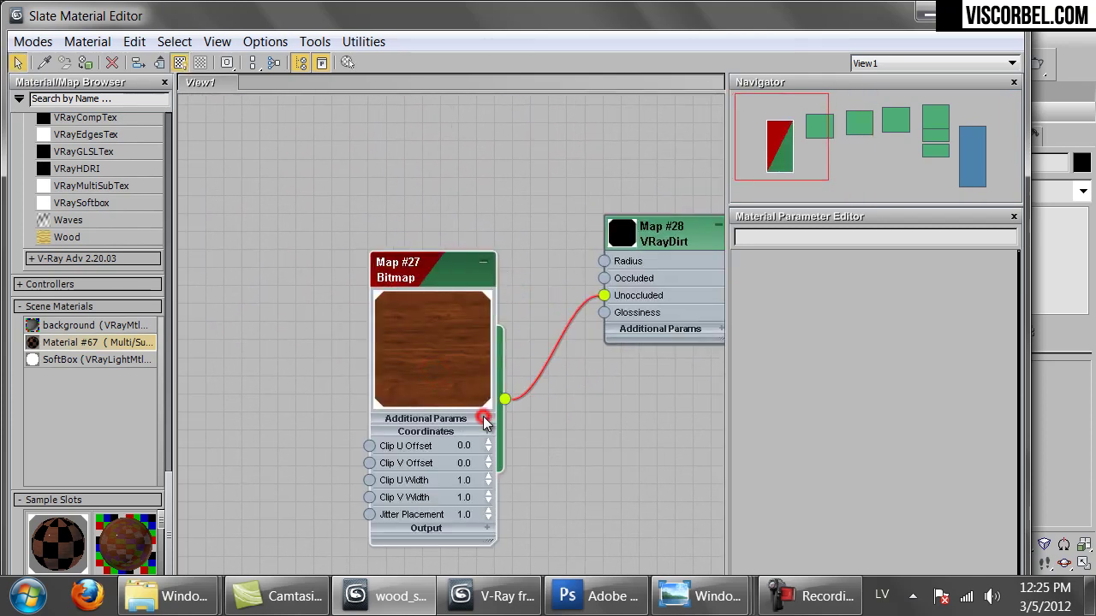
# Replace the wood bitmap in the innermost VRayDirt map's unoccluded slot with Mahogany_natural.png
pyautogui.click(646, 295)
pyautogui.doubleClick(647, 295)
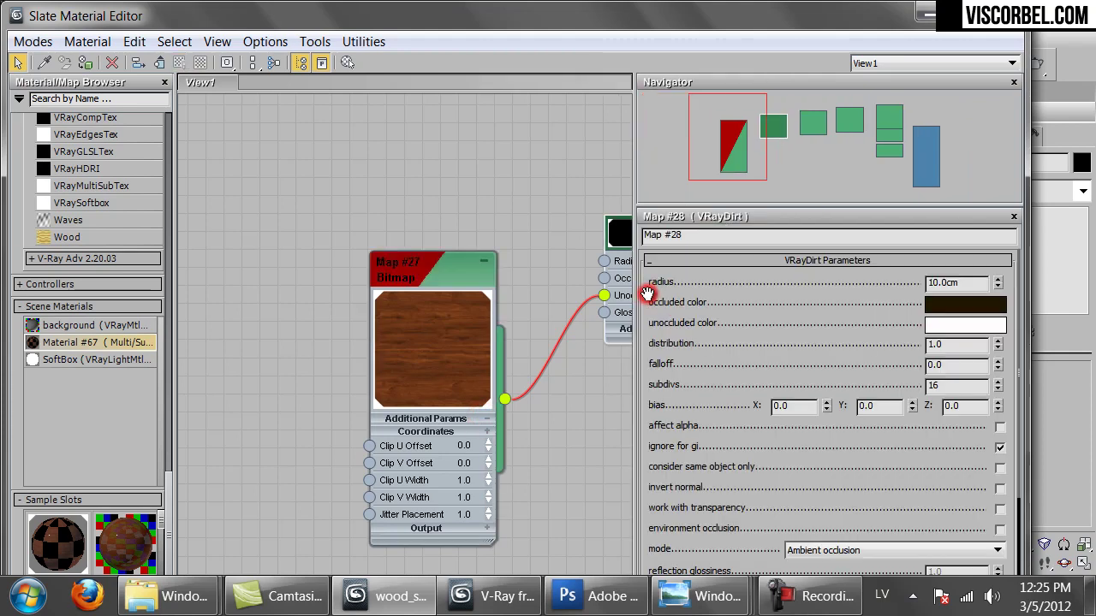
pyautogui.scroll(-5, 747, 507)
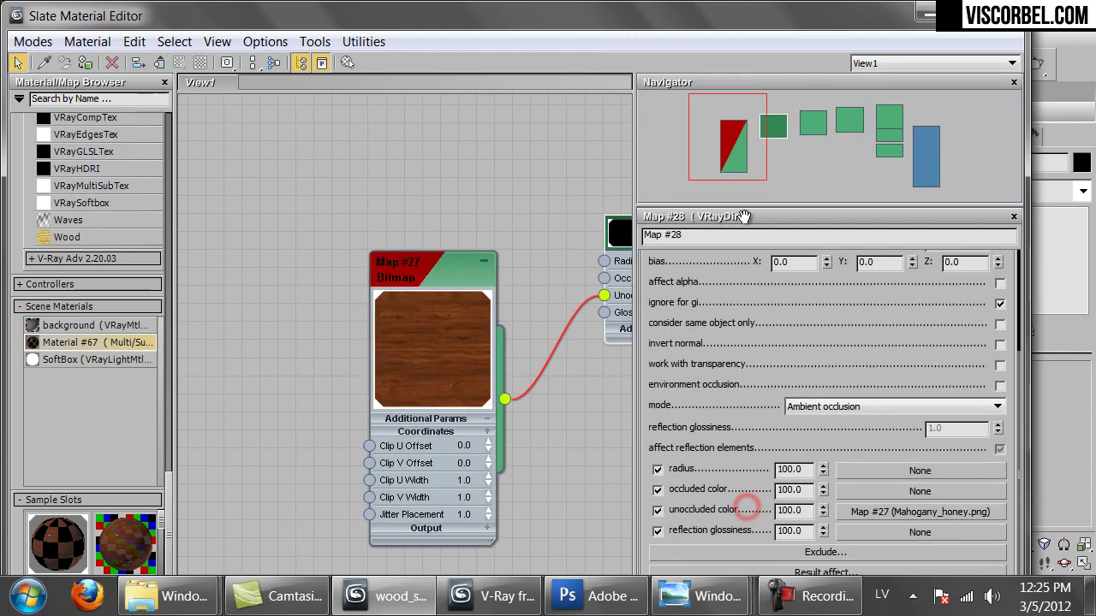
pyautogui.click(928, 511)
pyautogui.click(893, 513)
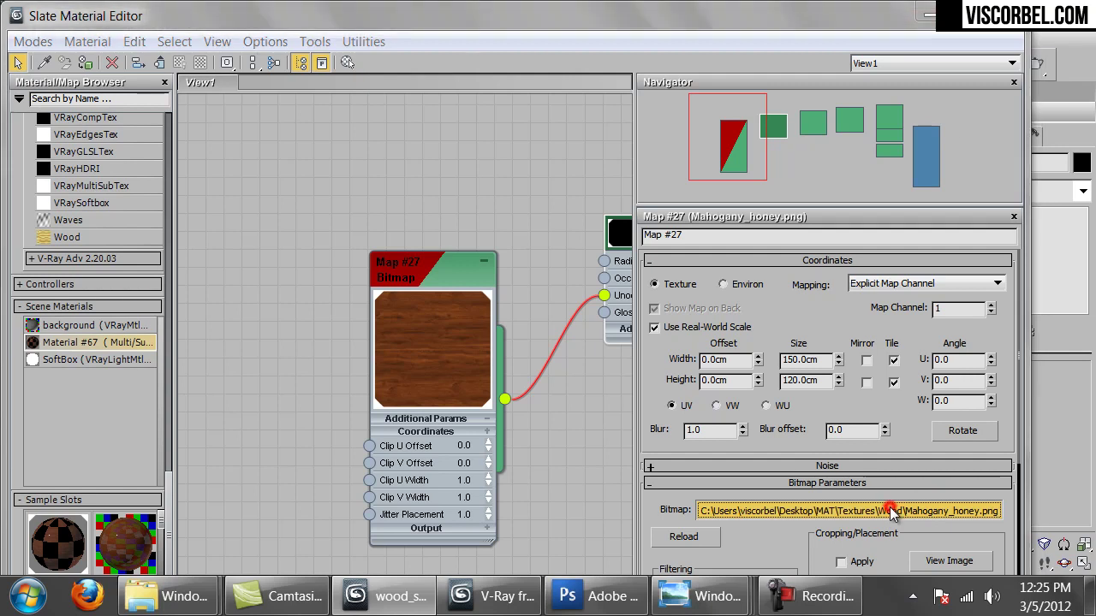
pyautogui.moveTo(950, 148); pyautogui.dragTo(957, 211)
pyautogui.click(330, 142)
pyautogui.doubleClick(329, 142)
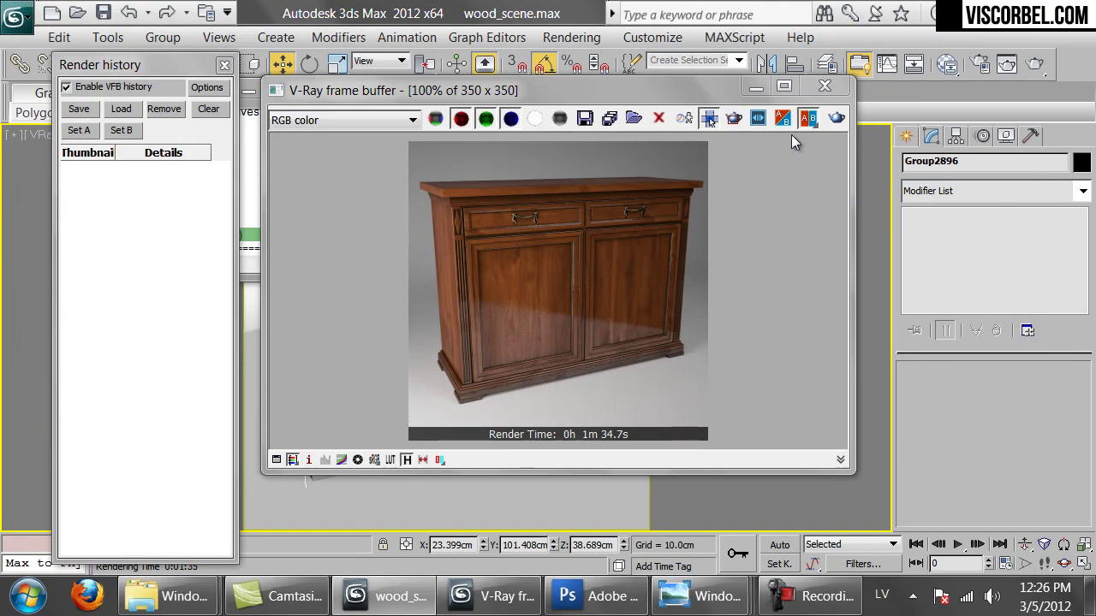
# Test-render the cabinet with the natural mahogany texture, then cancel the render and close the frame buffer
pyautogui.click(824, 85)
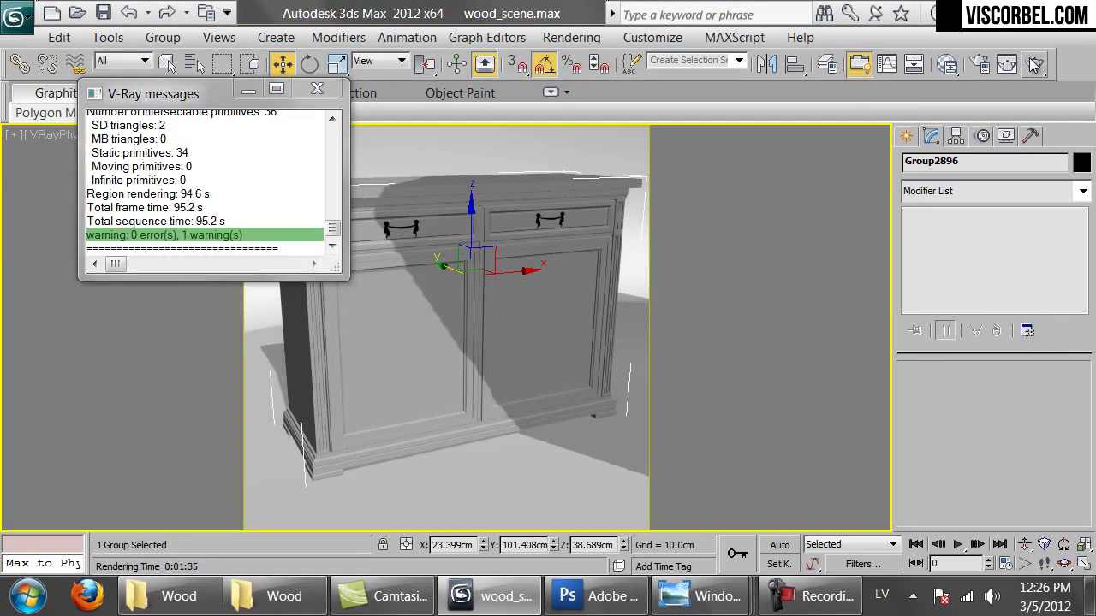
pyautogui.click(1034, 64)
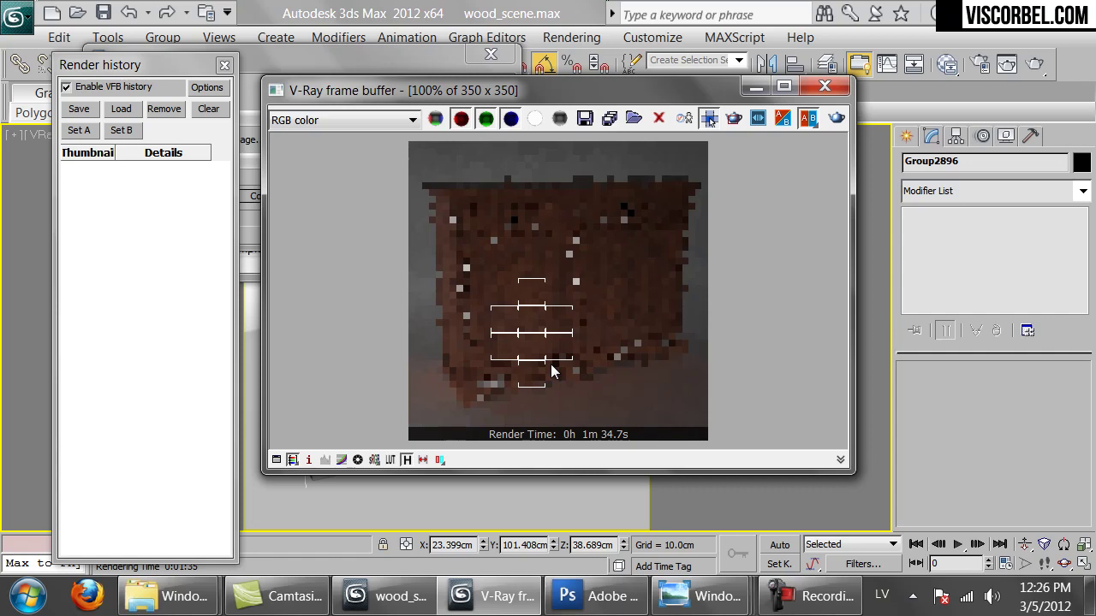
pyautogui.scroll(1, 551, 364)
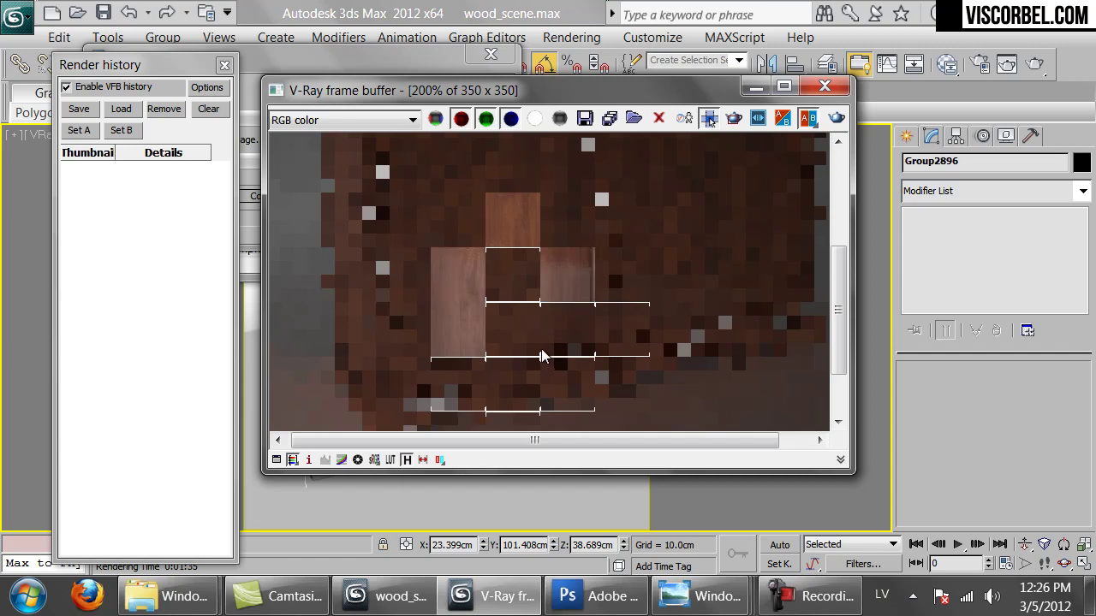
pyautogui.scroll(-1, 403, 255)
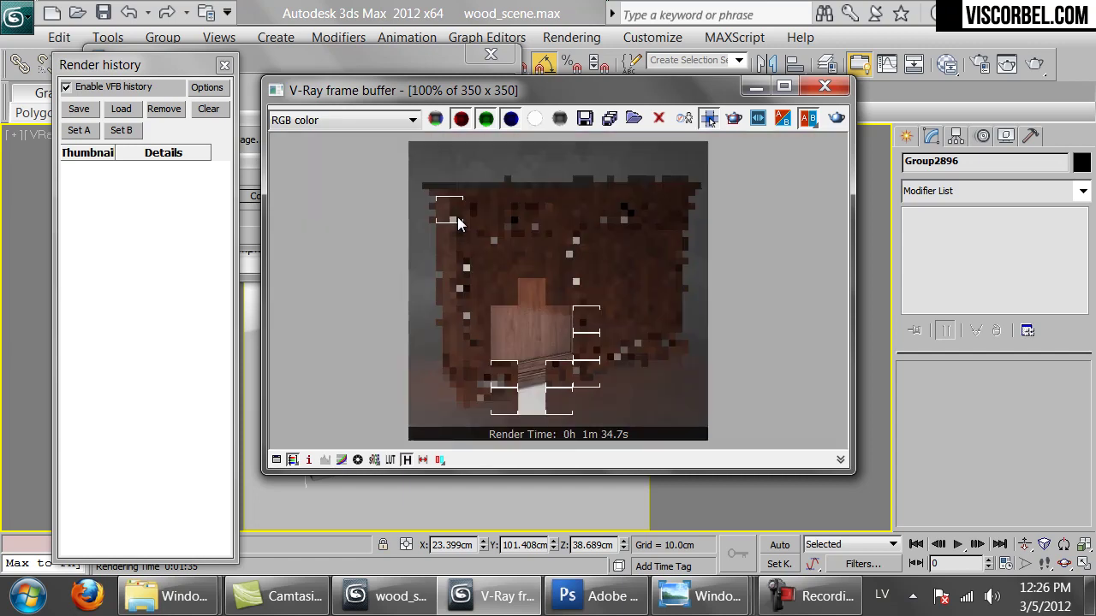
pyautogui.click(343, 60)
pyautogui.click(464, 93)
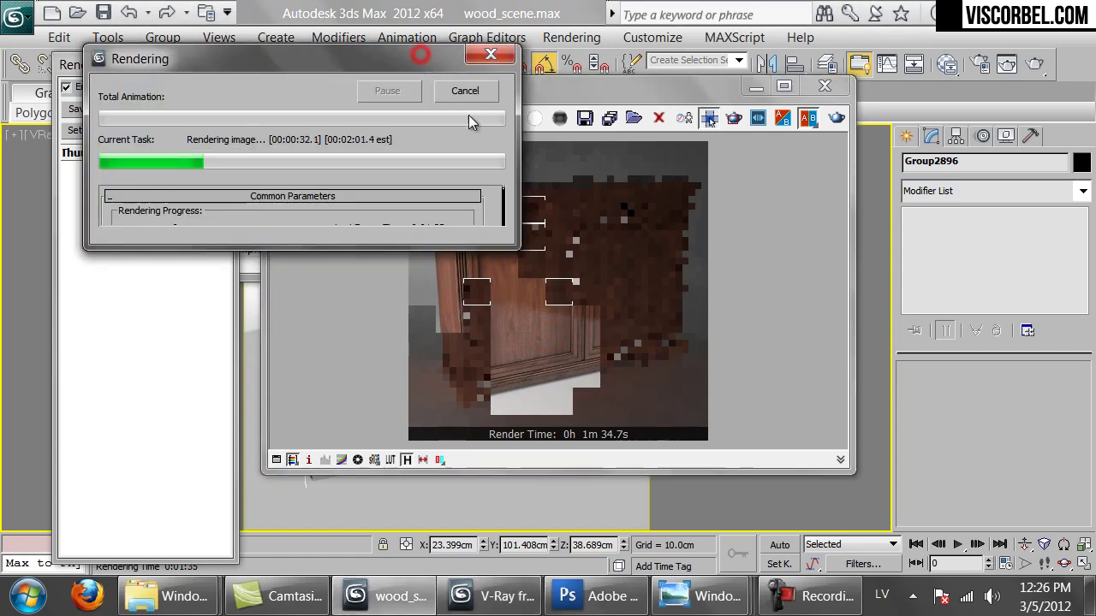
pyautogui.click(465, 90)
pyautogui.click(824, 86)
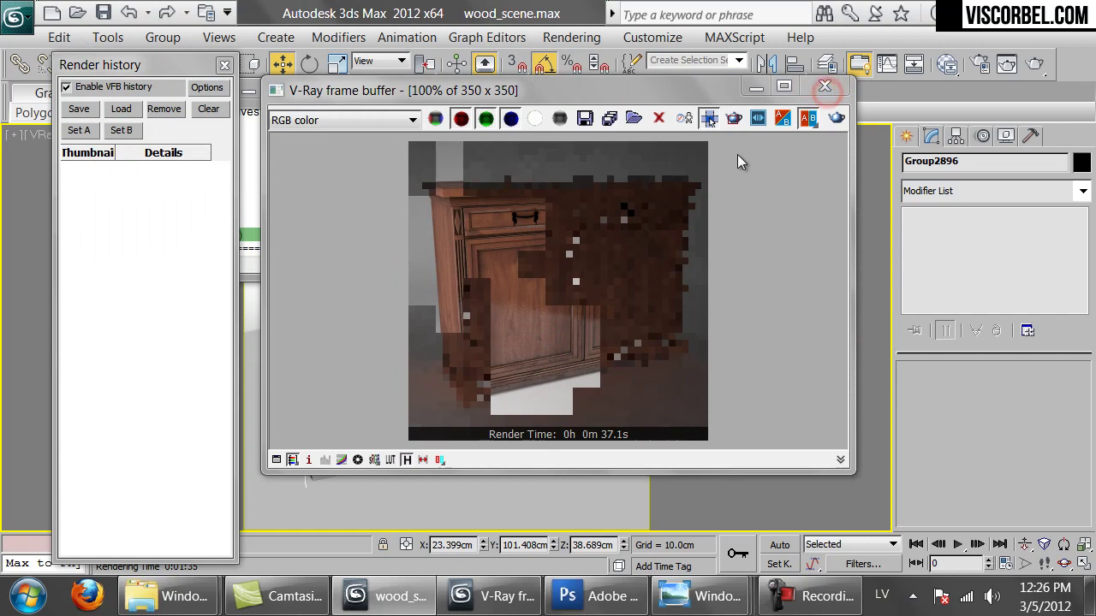
# Reopen the material editor and switch the wood bitmap back to Mahogany_honey.png
pyautogui.press('m')
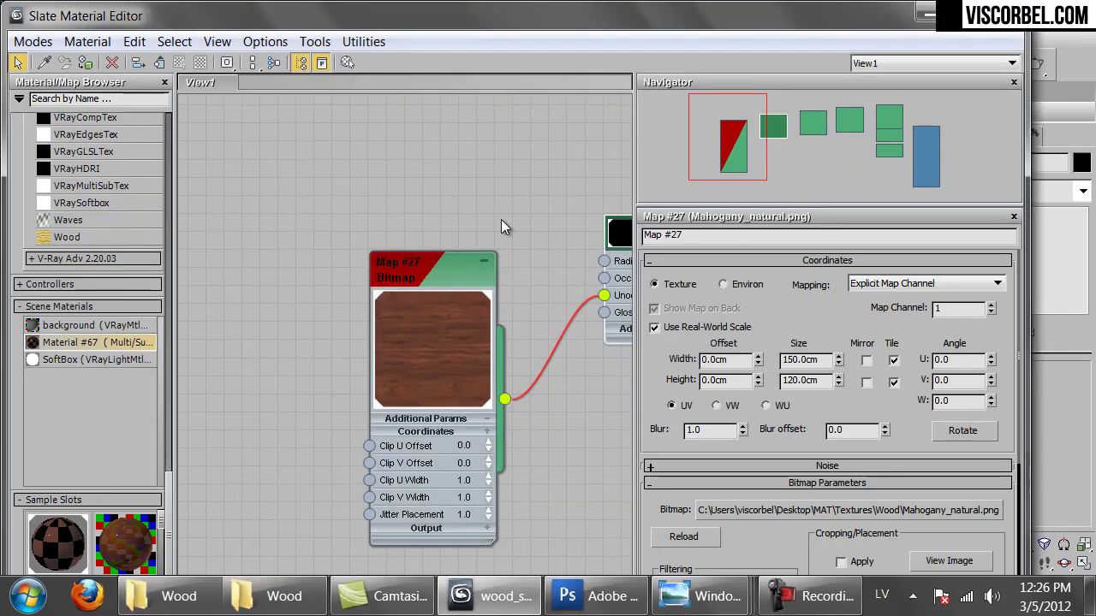
pyautogui.click(860, 509)
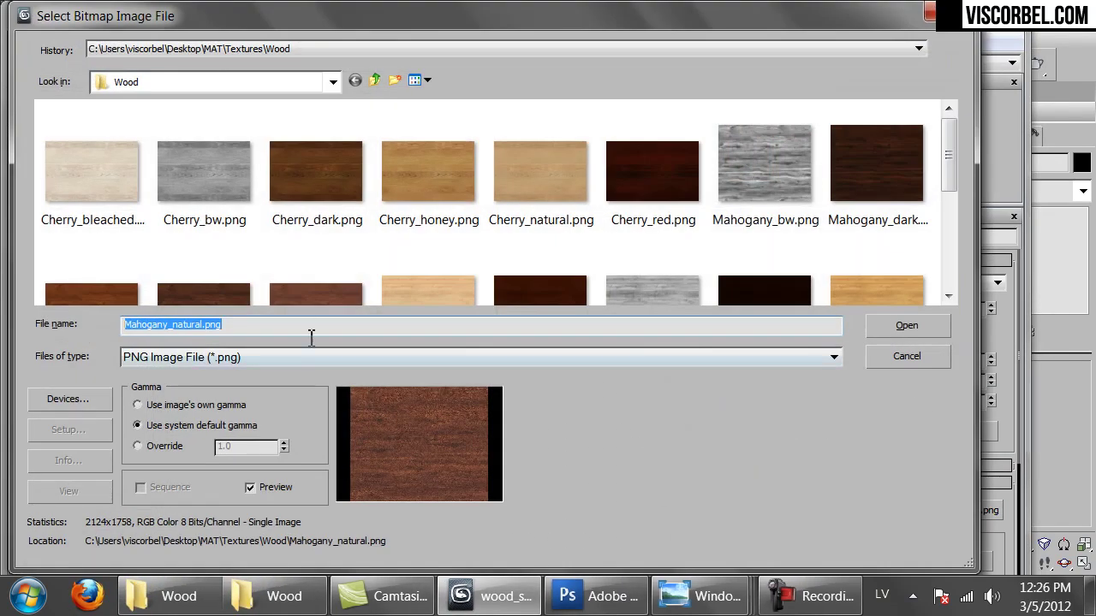
pyautogui.moveTo(948, 152); pyautogui.dragTo(955, 189)
pyautogui.doubleClick(87, 208)
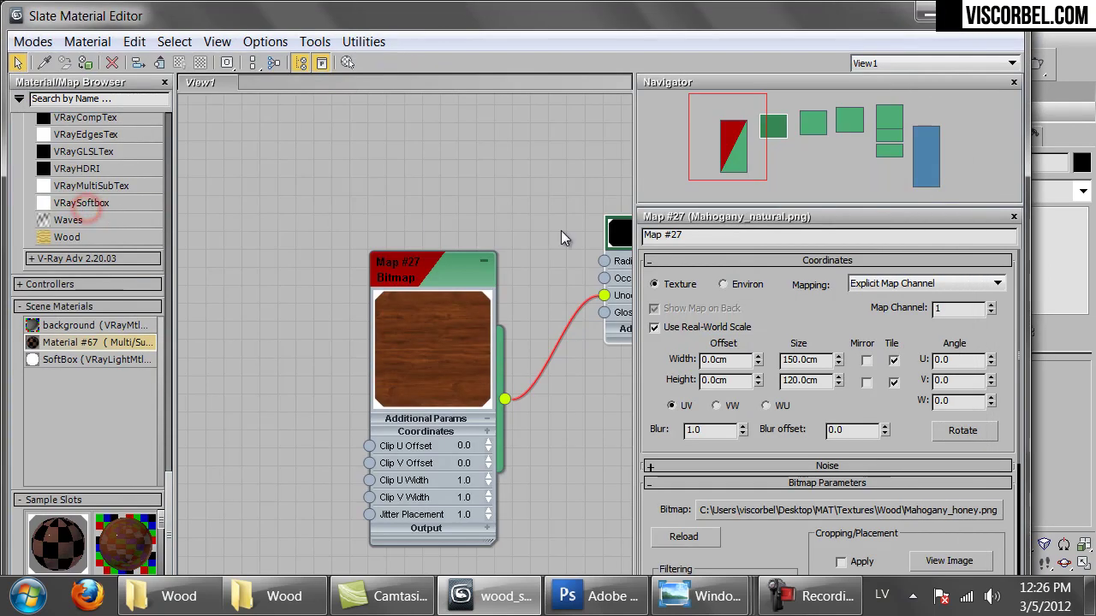
# Switch to the Compact Material Editor and go up to the mahogany_antique material's reflection settings
pyautogui.scroll(-6, 517, 167)
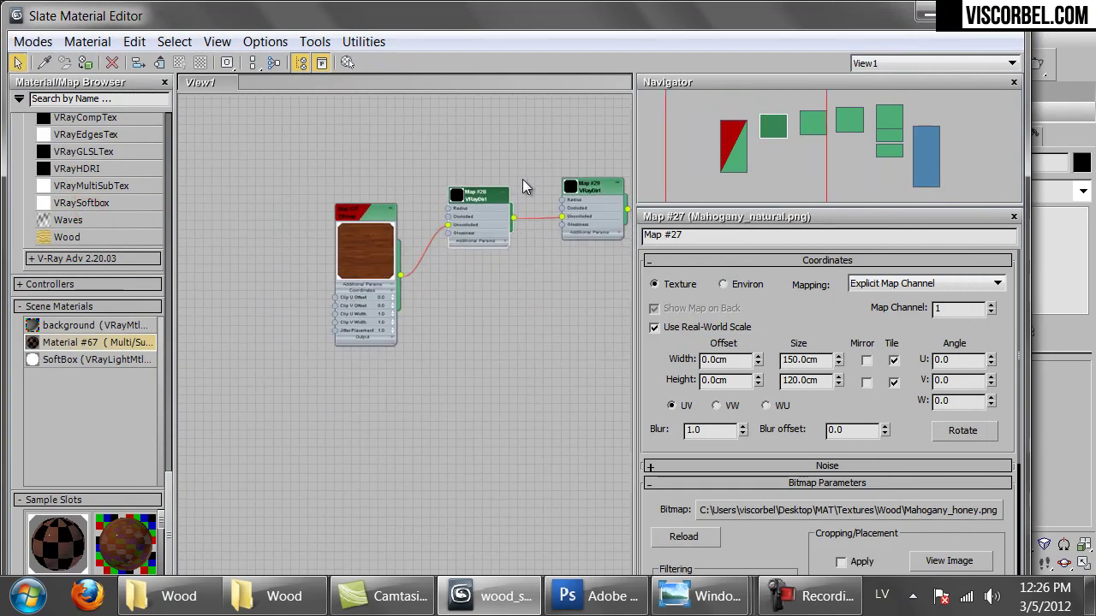
pyautogui.moveTo(413, 211); pyautogui.dragTo(306, 207)
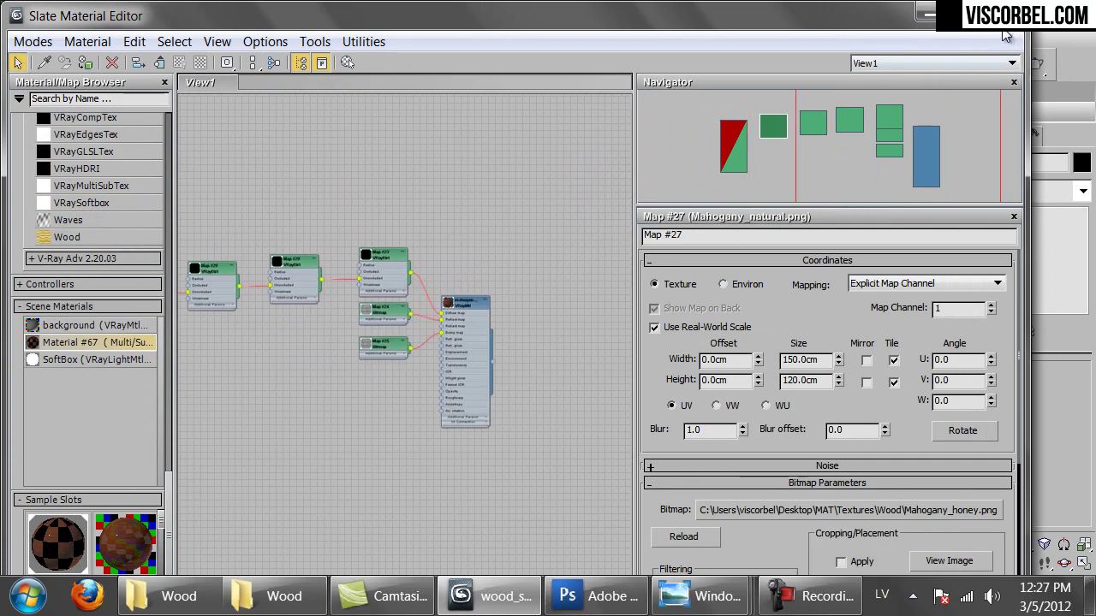
pyautogui.click(32, 41)
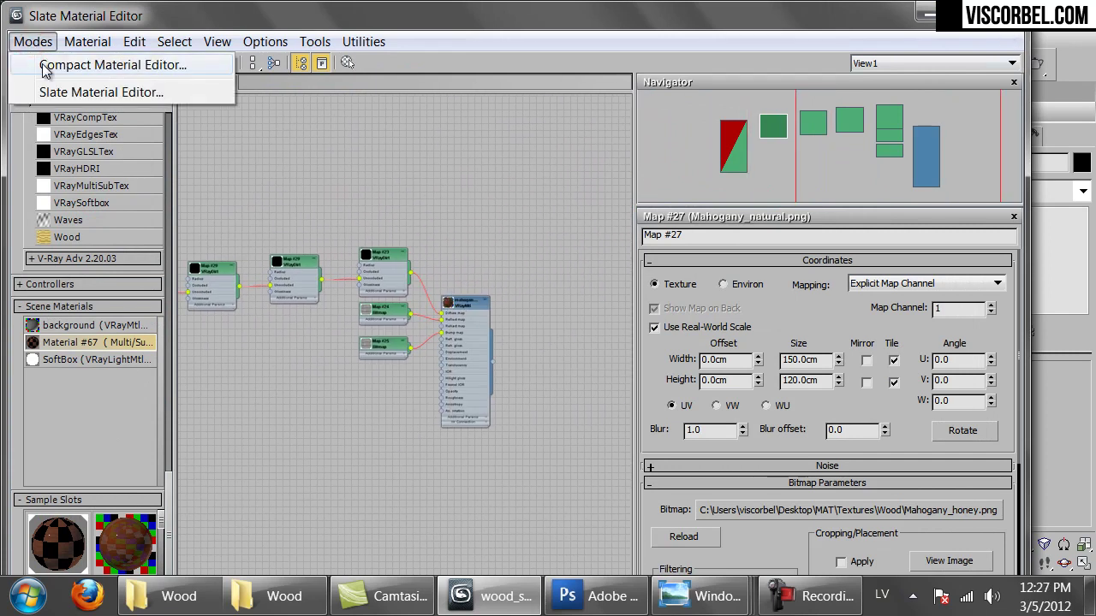
pyautogui.click(46, 66)
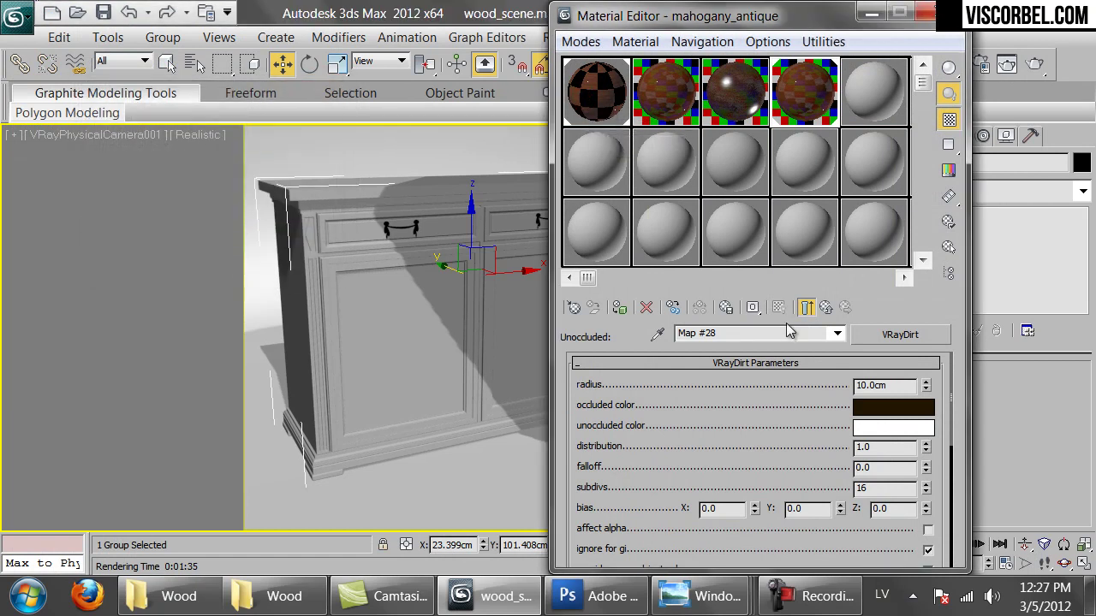
pyautogui.click(831, 310)
pyautogui.click(830, 310)
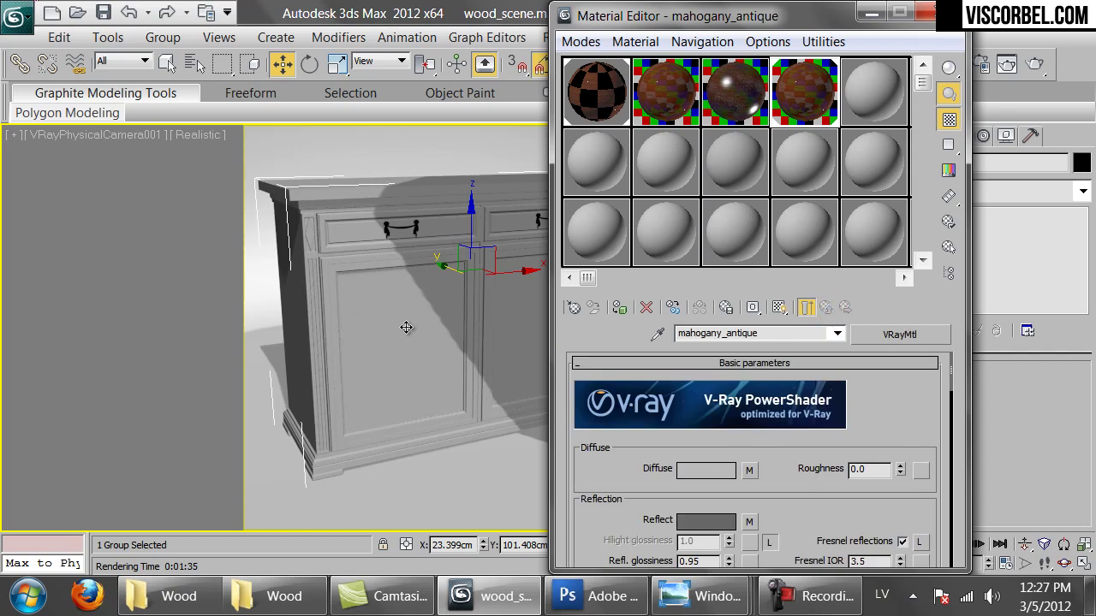
pyautogui.scroll(-3, 814, 506)
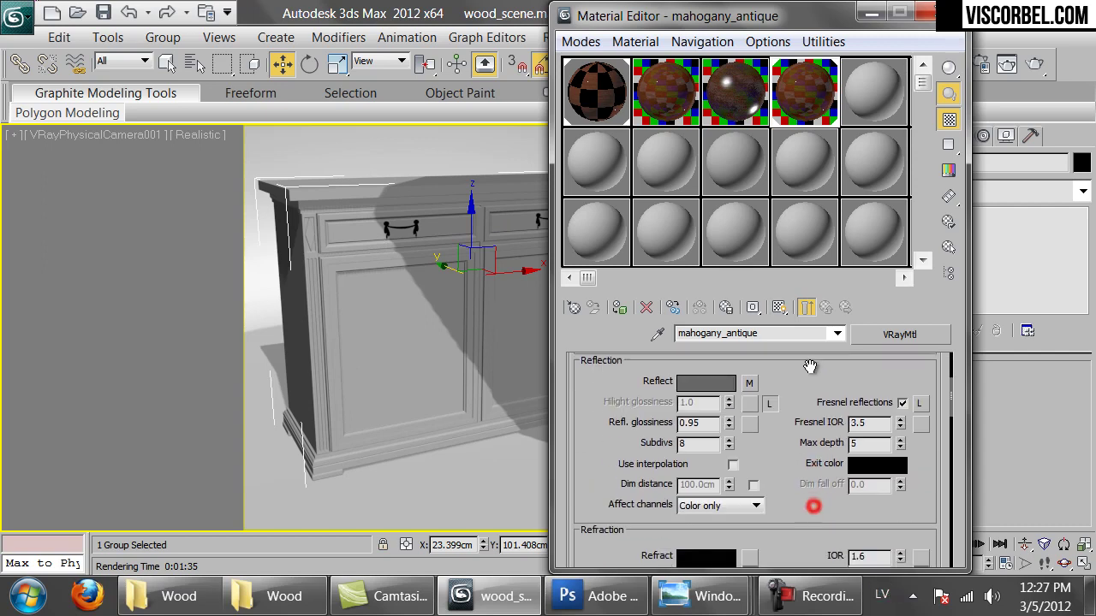
# Set the mahogany_antique material's reflection glossiness to 0.7 and change its reflect colour to a darker grey
pyautogui.doubleClick(694, 423)
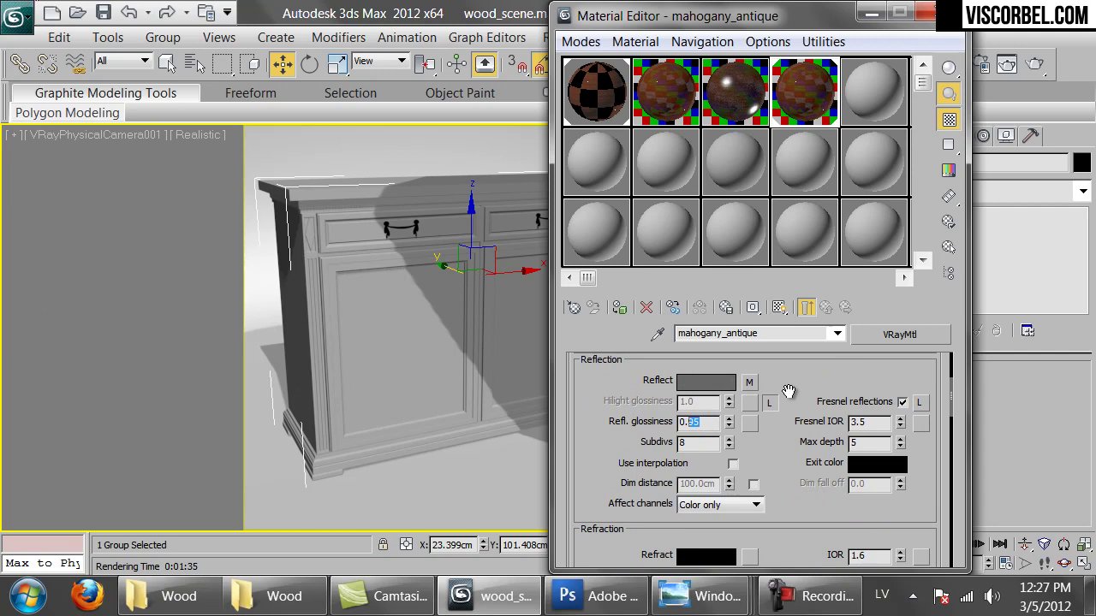
pyautogui.press('Return')
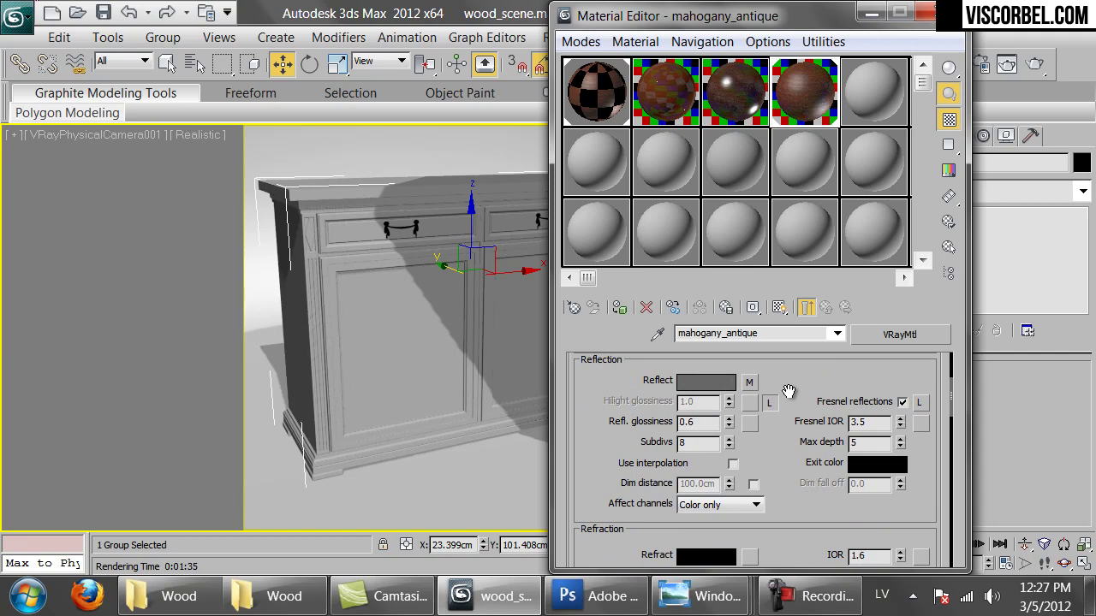
pyautogui.press('Return')
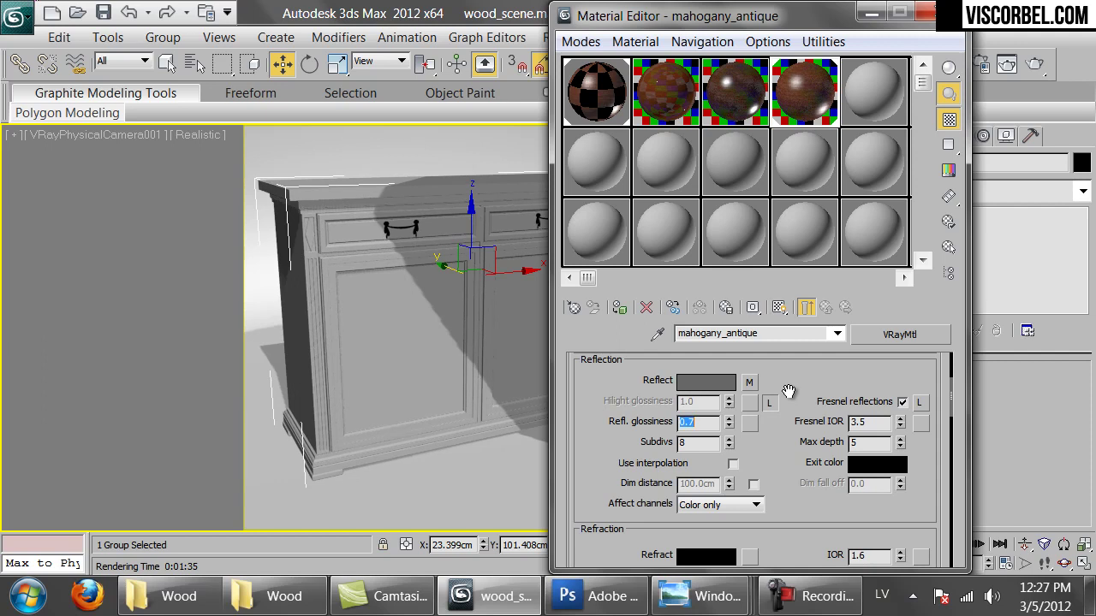
pyautogui.click(706, 382)
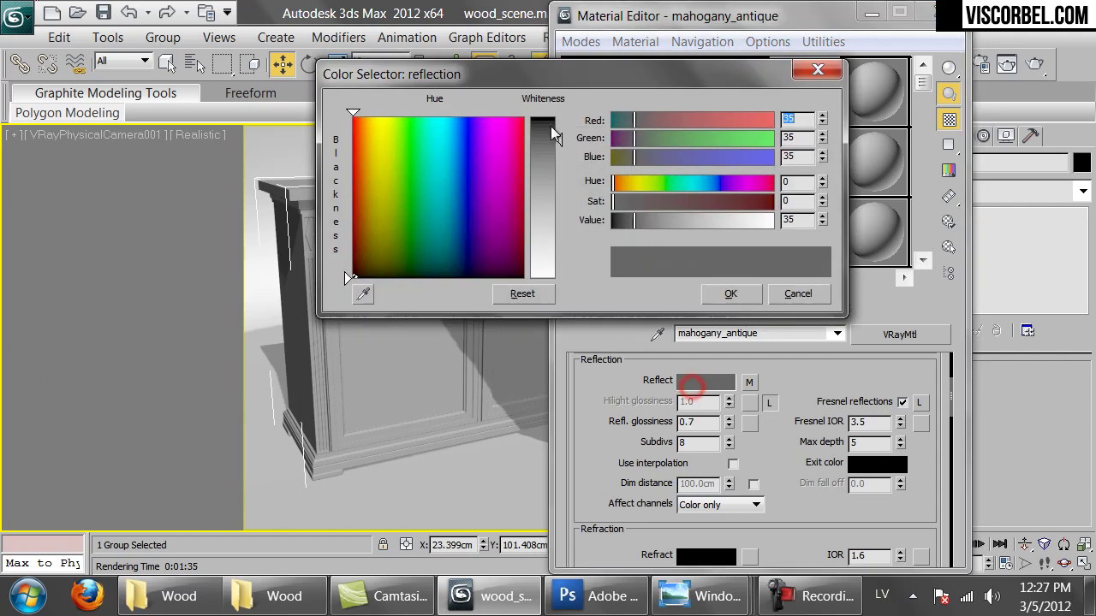
pyautogui.moveTo(643, 222); pyautogui.dragTo(612, 221)
pyautogui.click(731, 293)
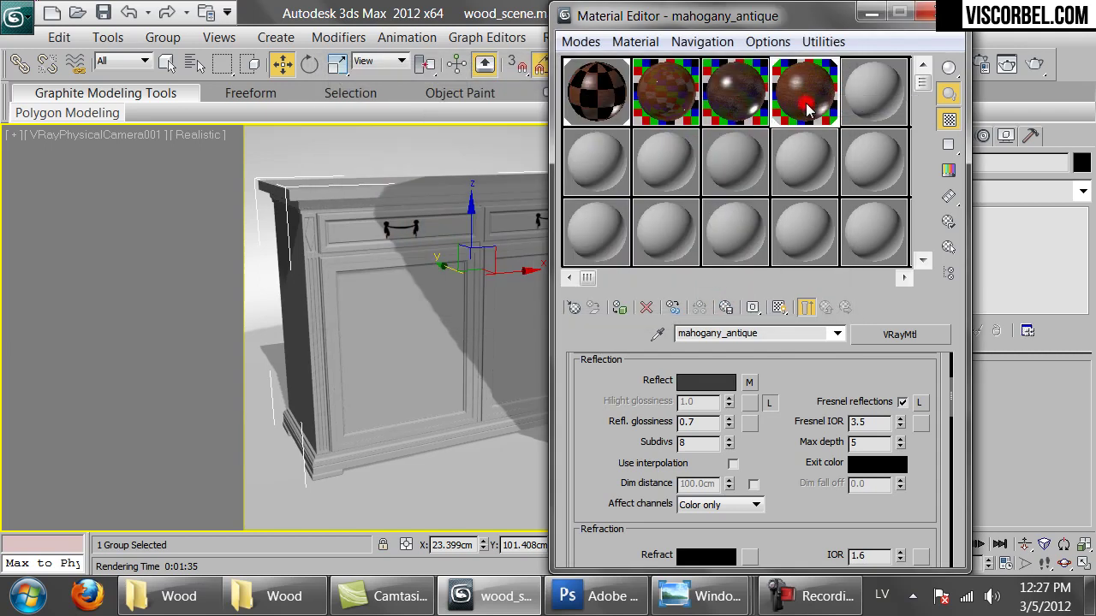
# Inspect the mahogany_antique sample sphere in an enlarged preview, then close the preview
pyautogui.click(797, 90)
pyautogui.doubleClick(797, 93)
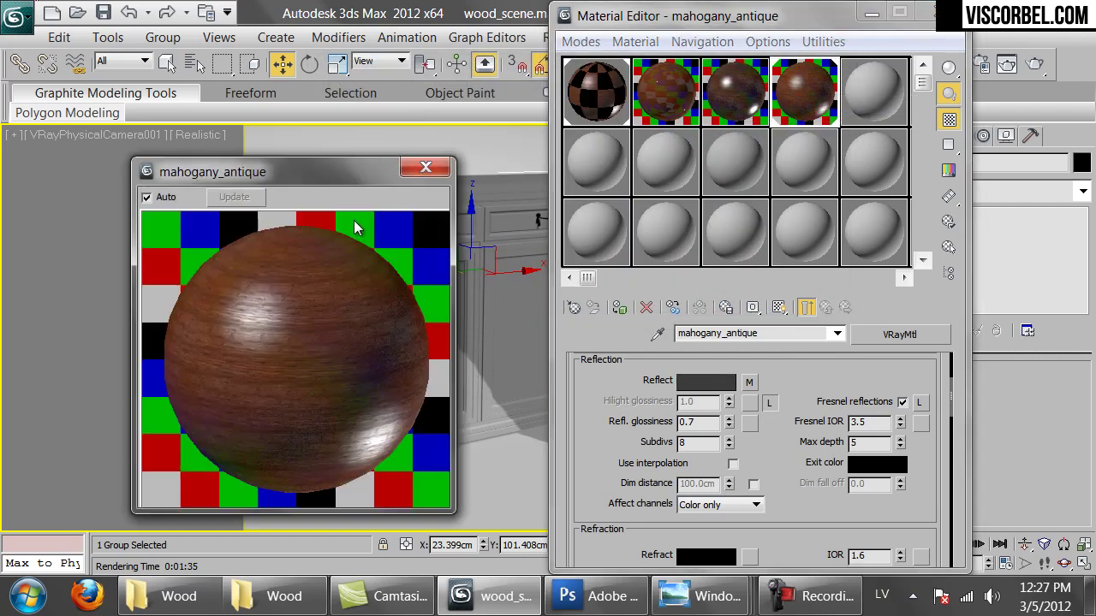
pyautogui.click(441, 165)
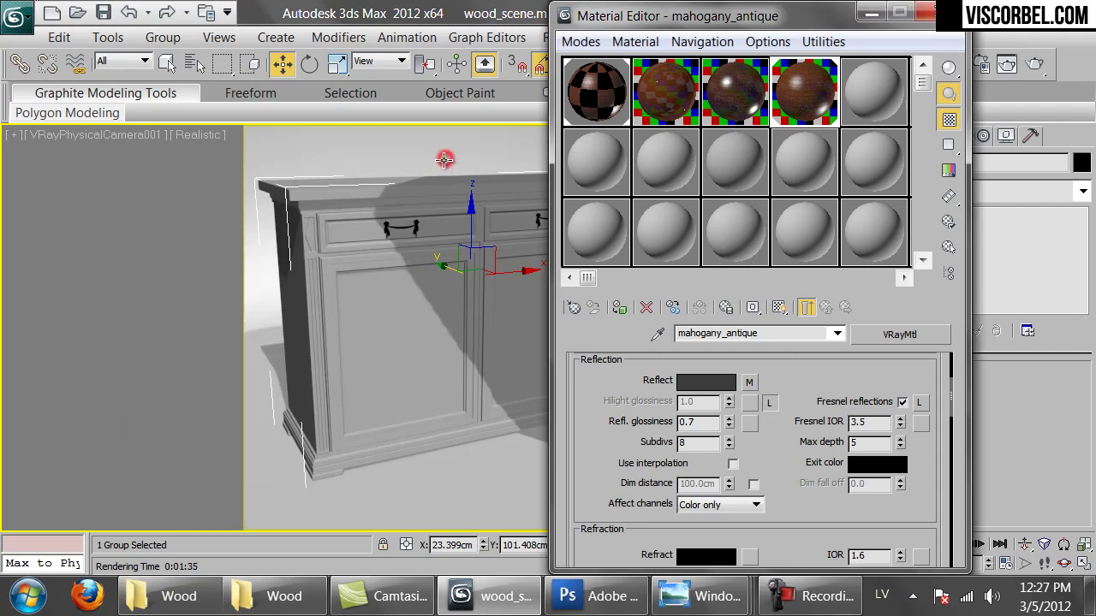
# Render the cabinet with the adjusted reflections and save the image to the render history
pyautogui.click(1035, 67)
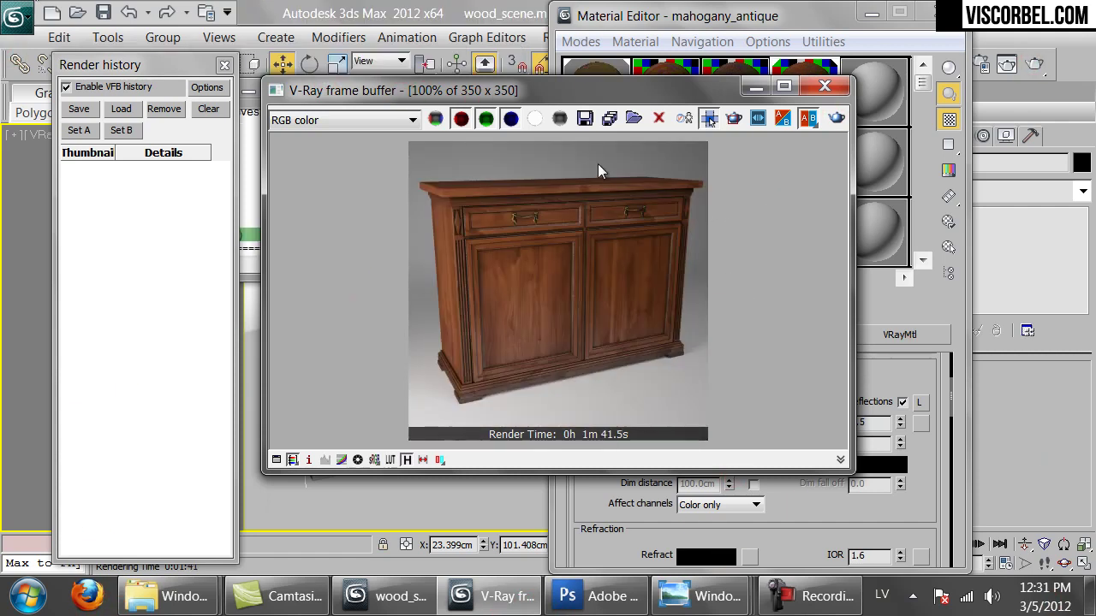
pyautogui.click(72, 114)
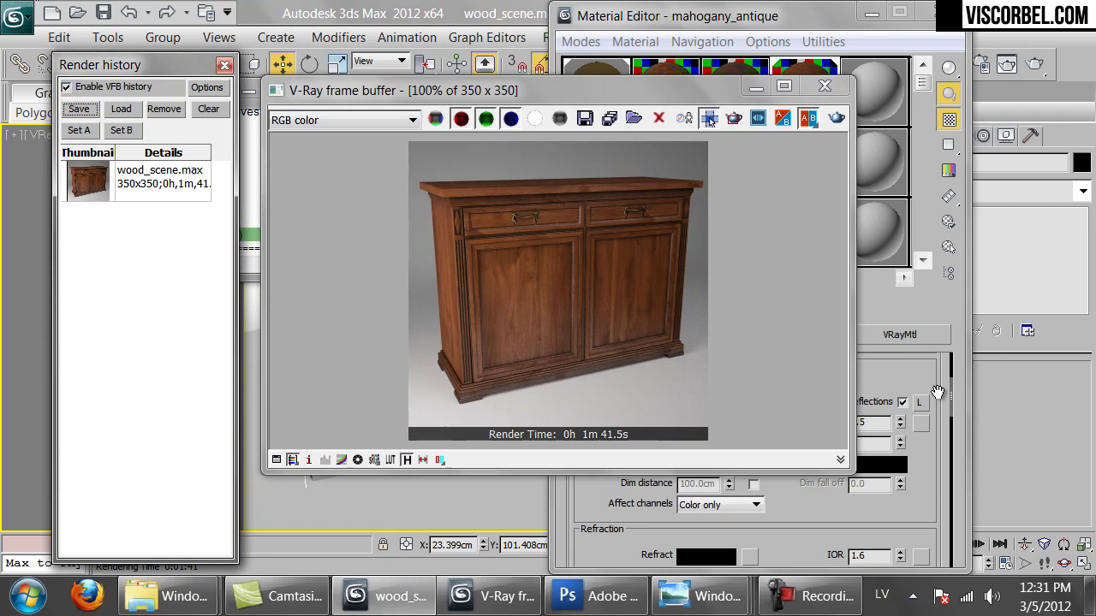
# Cut the existing map from mahogany_antique's diffuse slot and assign a new VRayDirt map in its place
pyautogui.click(903, 374)
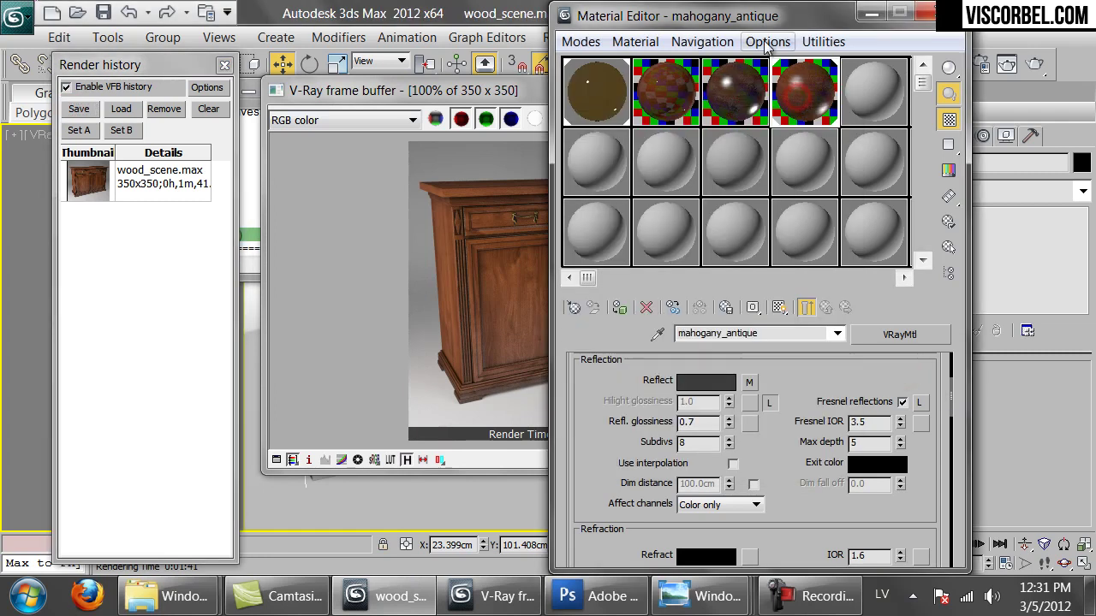
pyautogui.moveTo(710, 13); pyautogui.dragTo(830, 19)
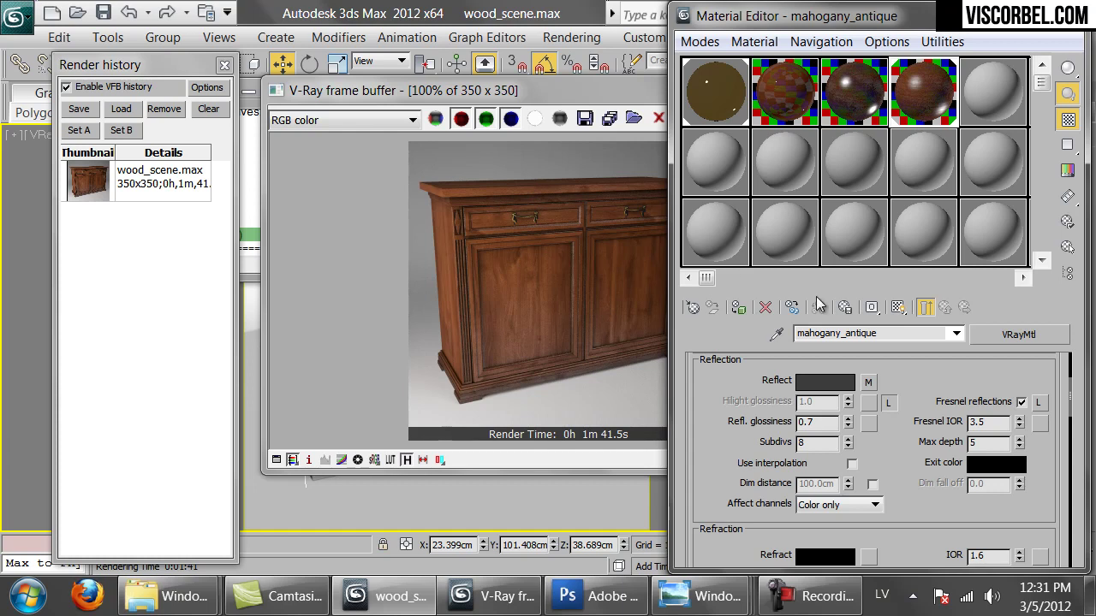
pyautogui.moveTo(873, 370); pyautogui.dragTo(870, 451)
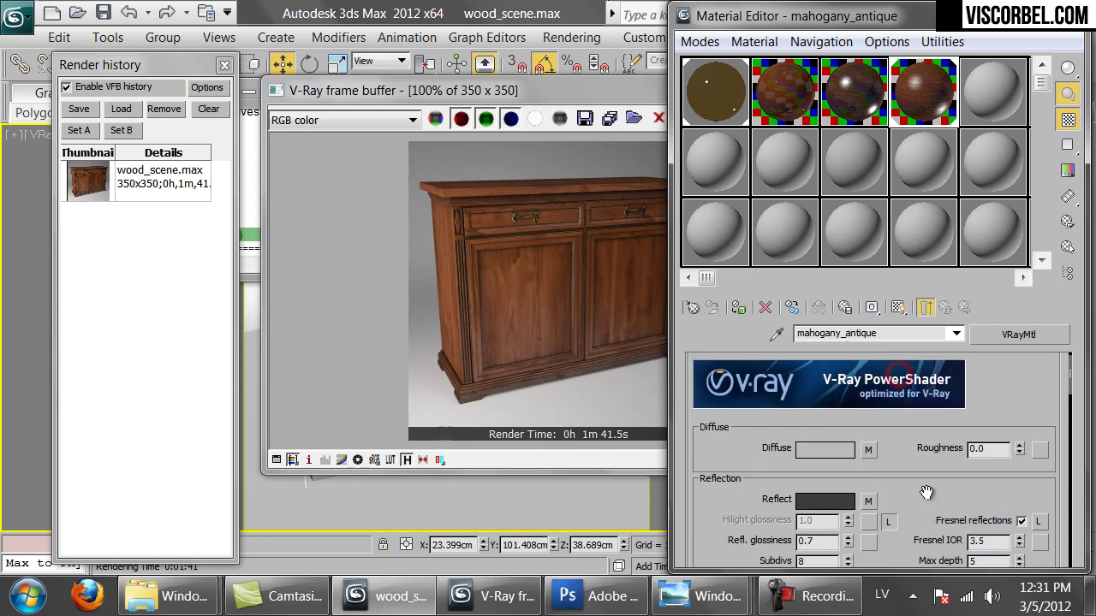
pyautogui.click(871, 450)
pyautogui.moveTo(932, 438); pyautogui.dragTo(935, 299)
pyautogui.click(944, 308)
pyautogui.rightClick(868, 449)
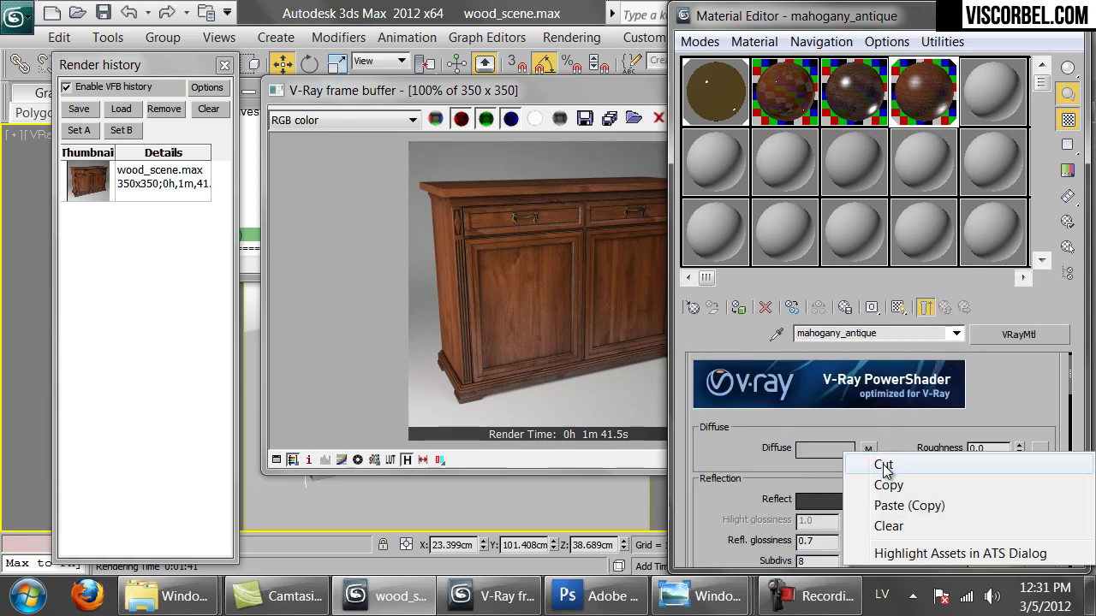
pyautogui.click(884, 466)
pyautogui.click(868, 457)
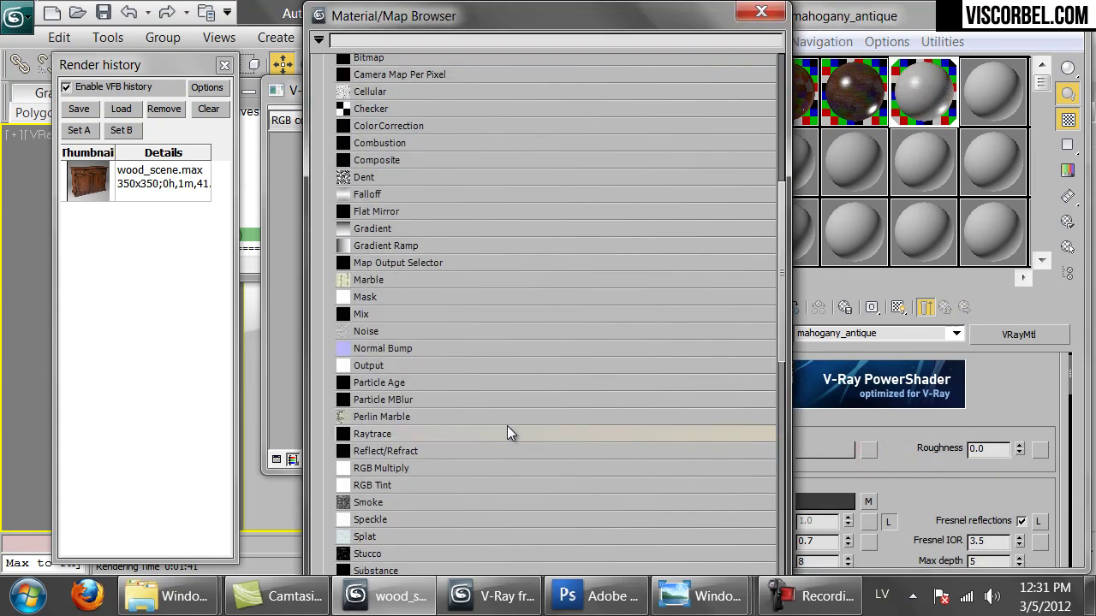
pyautogui.scroll(-5, 492, 419)
pyautogui.scroll(-1, 382, 465)
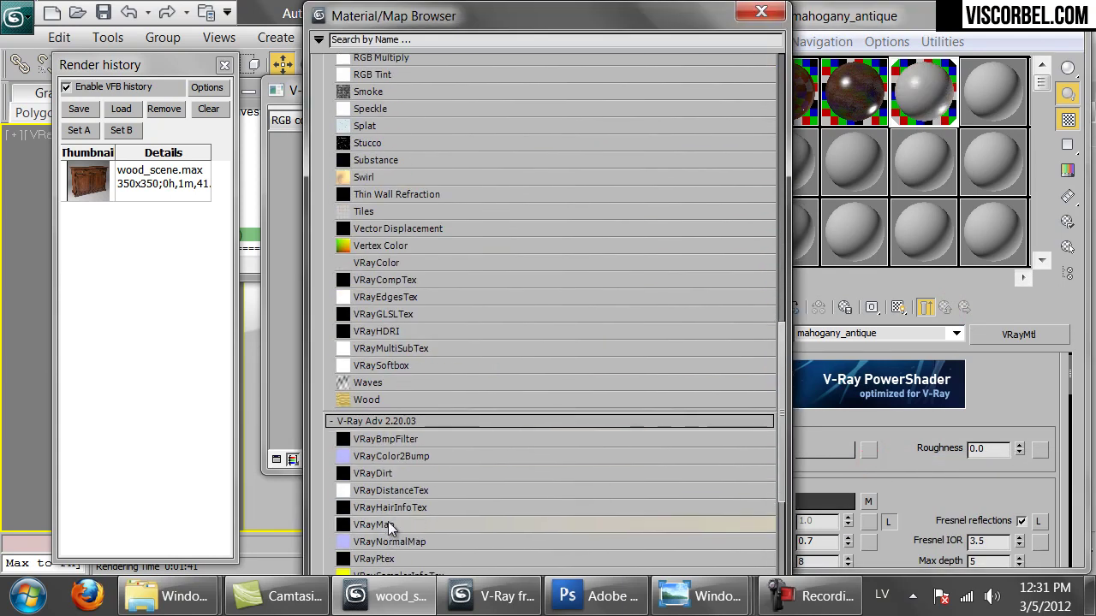
pyautogui.doubleClick(386, 474)
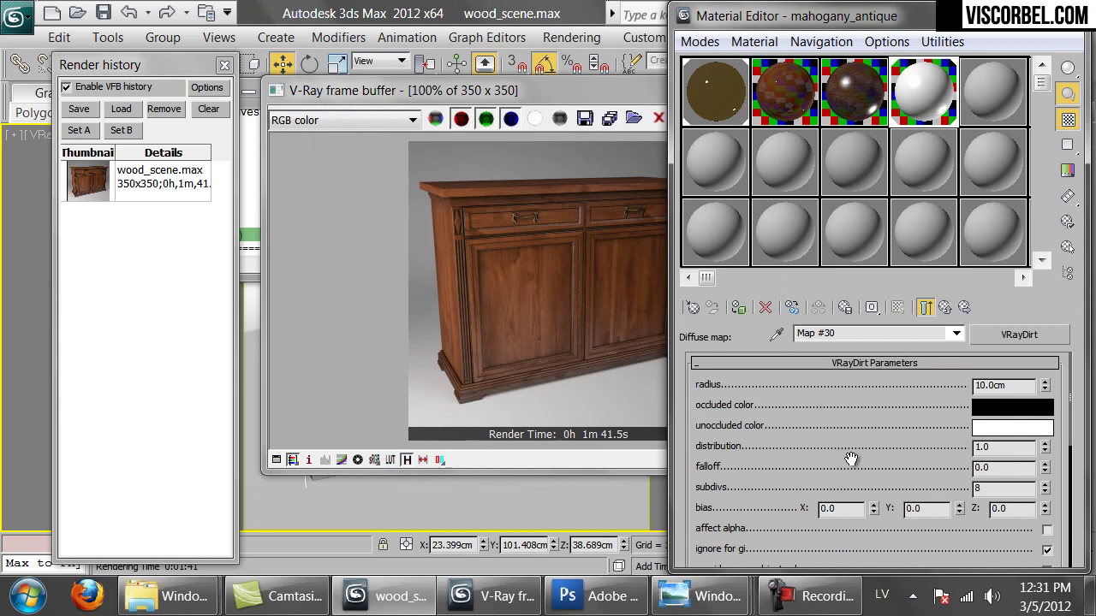
# Paste the cut diffuse map as a copy into the new VRayDirt map's unoccluded color slot
pyautogui.scroll(-6, 900, 516)
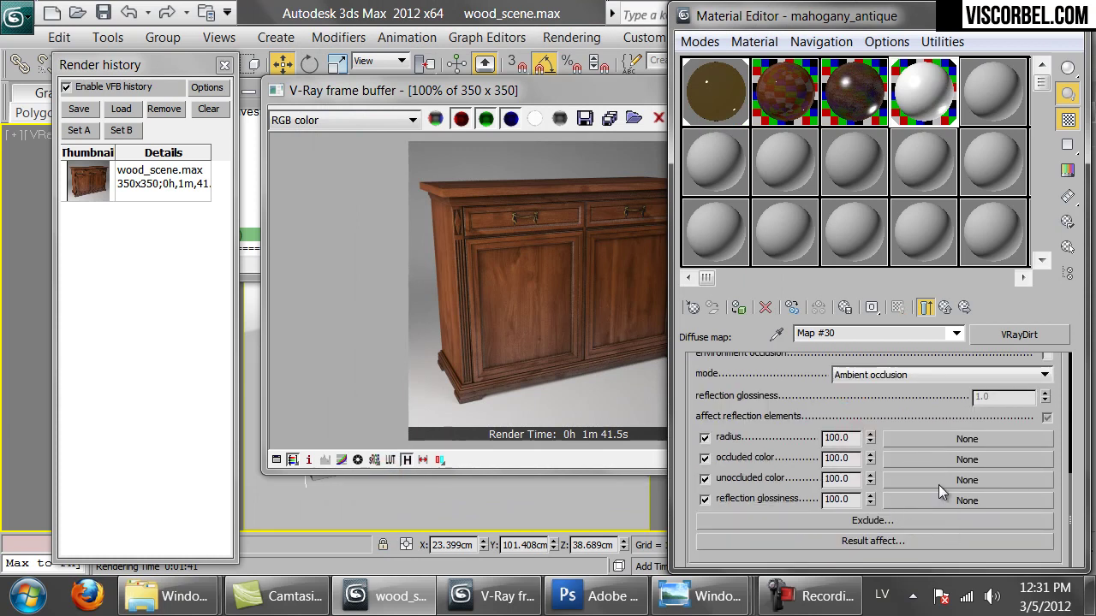
pyautogui.rightClick(922, 483)
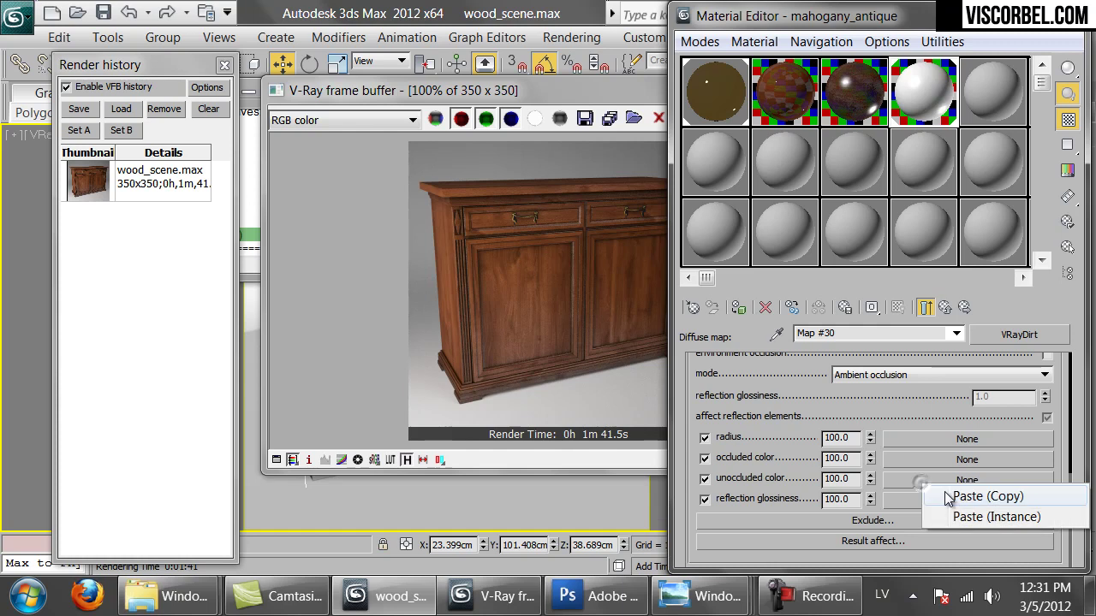
pyautogui.click(949, 500)
pyautogui.moveTo(890, 400); pyautogui.dragTo(910, 595)
pyautogui.scroll(3, 971, 507)
pyautogui.scroll(-5, 951, 469)
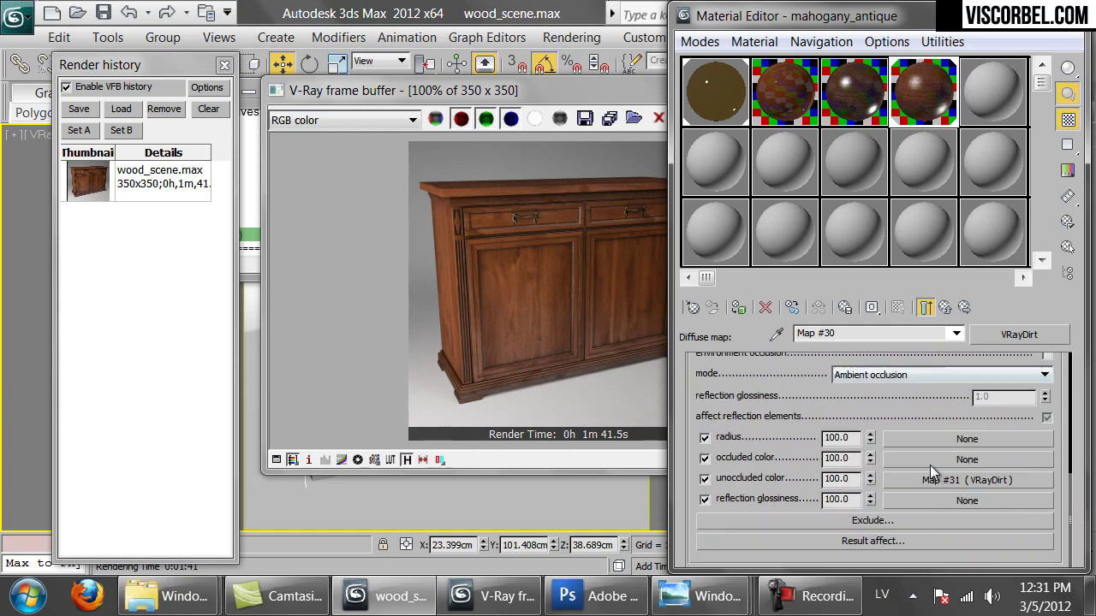
# Try Mahogany_natural.png as a bitmap in the outer VRayDirt map's occluded color slot
pyautogui.click(920, 460)
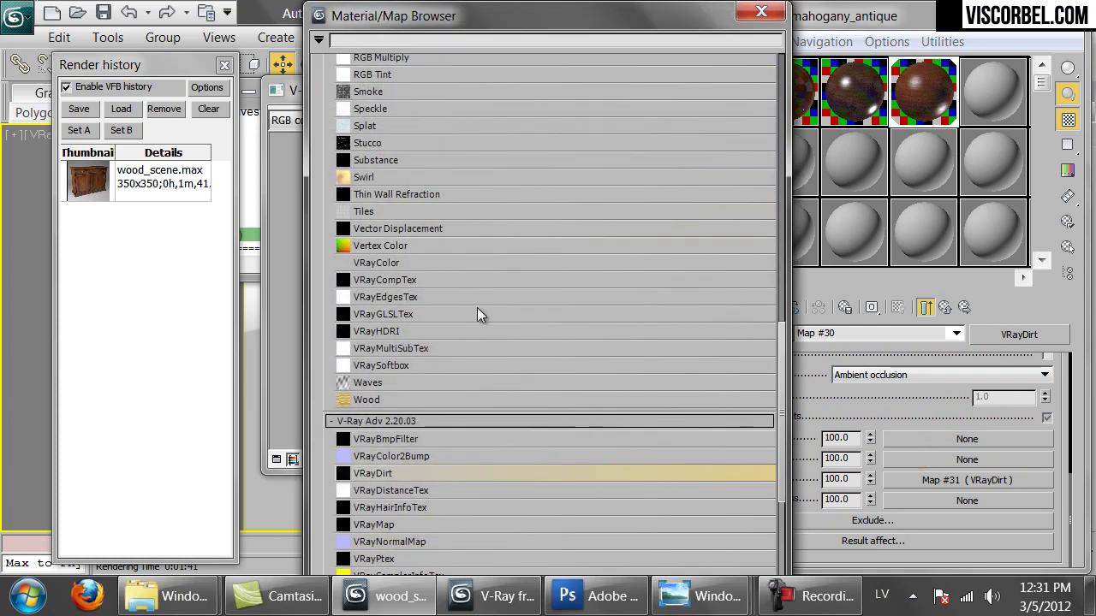
pyautogui.scroll(10, 399, 483)
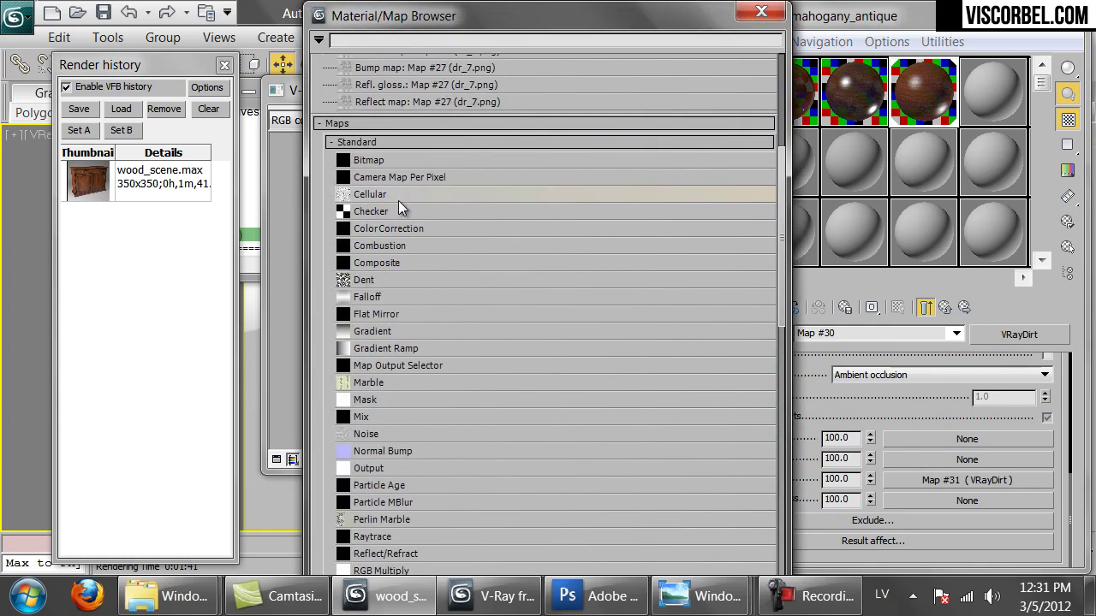
pyautogui.doubleClick(362, 161)
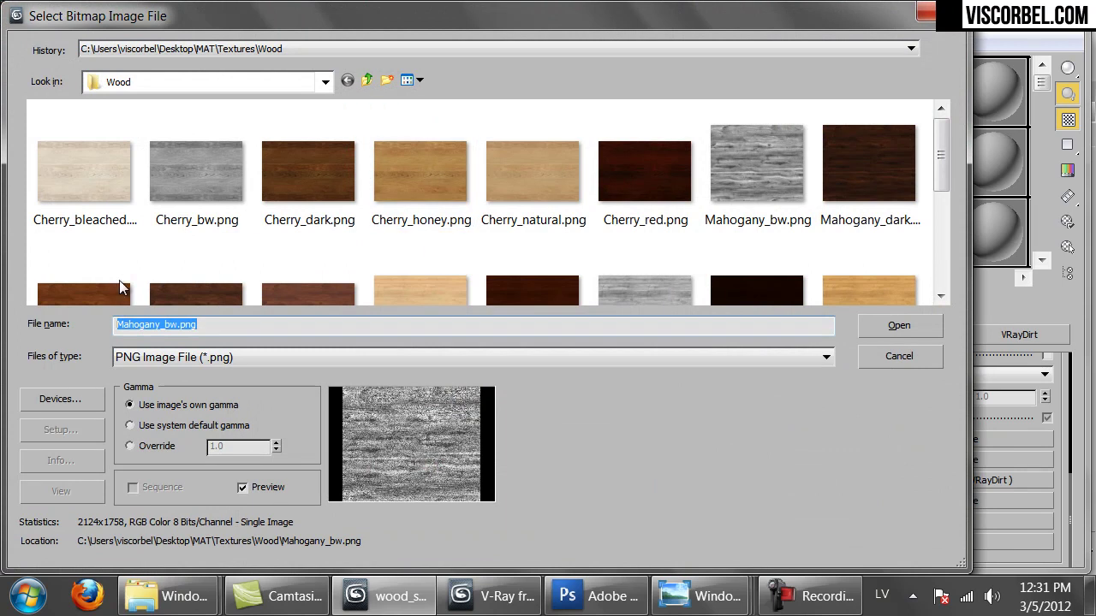
pyautogui.click(209, 293)
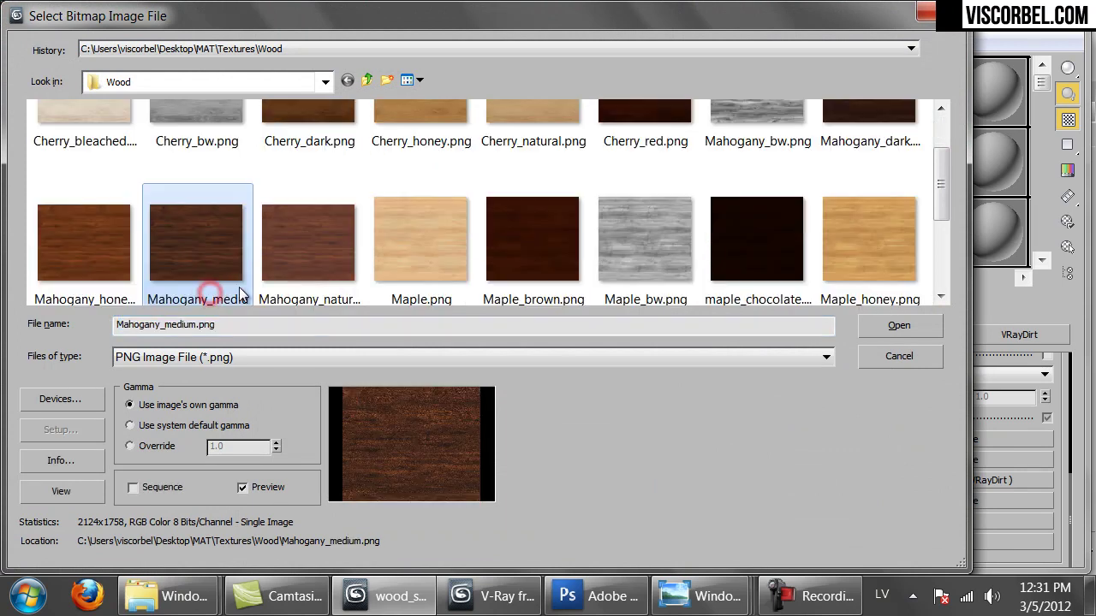
pyautogui.doubleClick(324, 250)
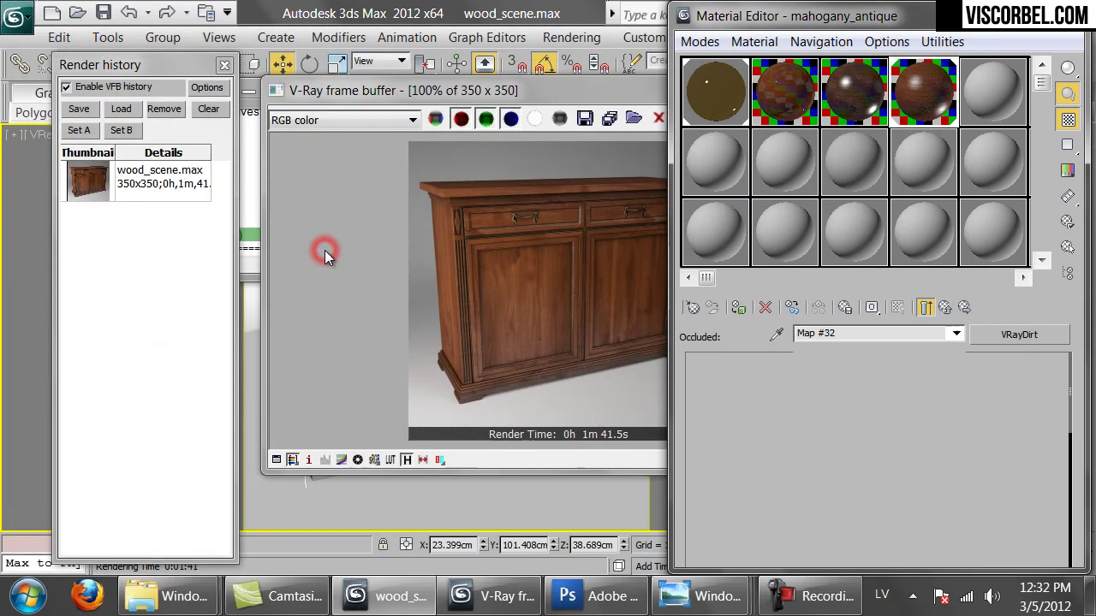
pyautogui.click(945, 308)
pyautogui.click(945, 308)
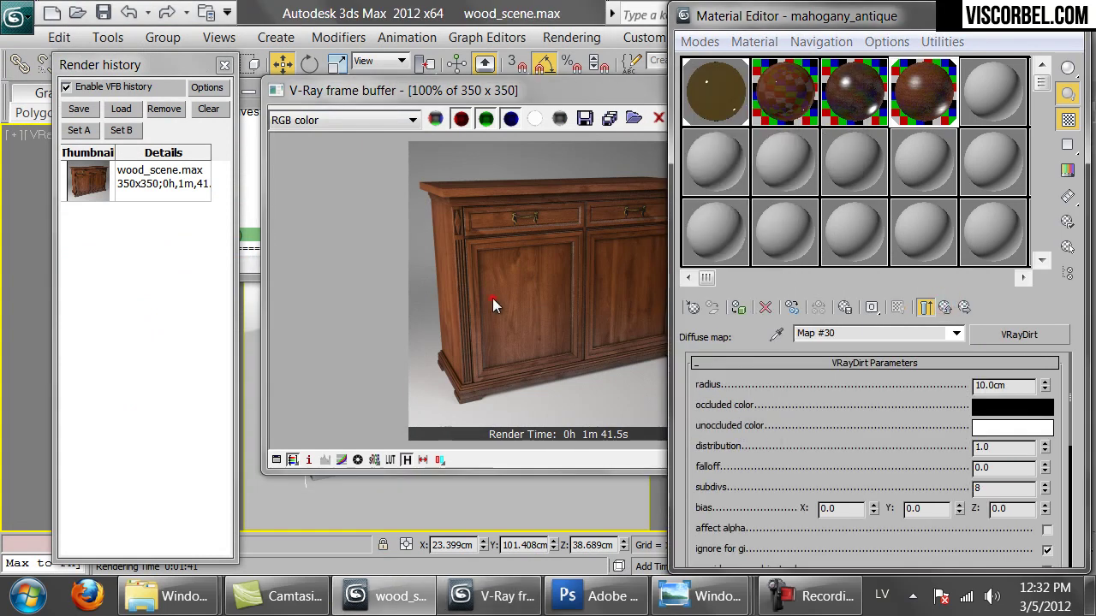
# Examine the rendered cabinet's edges alongside the outer VRayDirt map's radius and texture slots
pyautogui.click(492, 298)
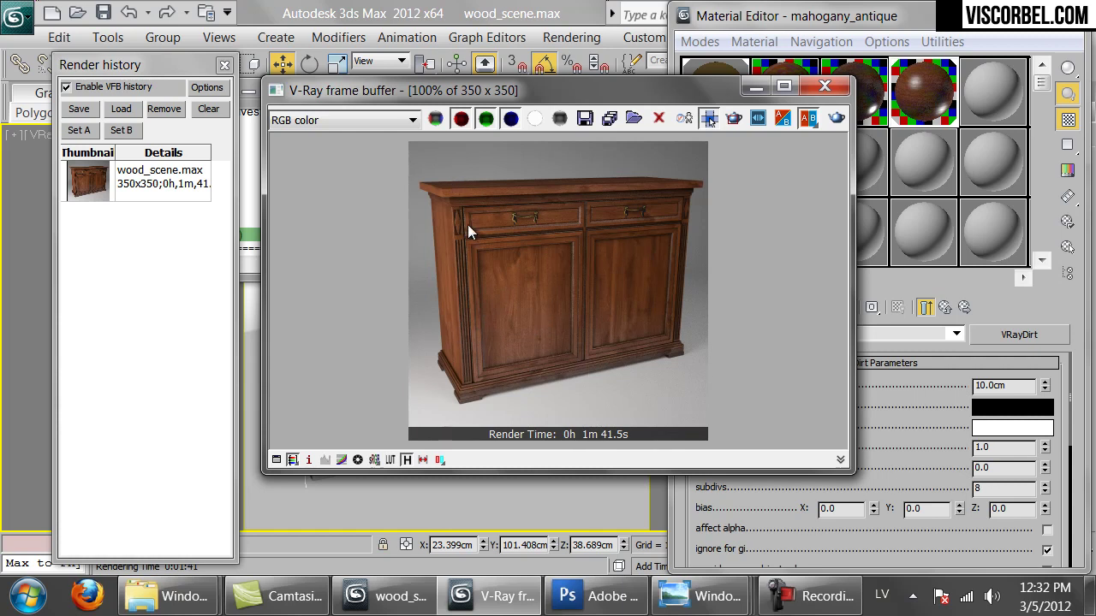
pyautogui.moveTo(926, 466); pyautogui.dragTo(899, 184)
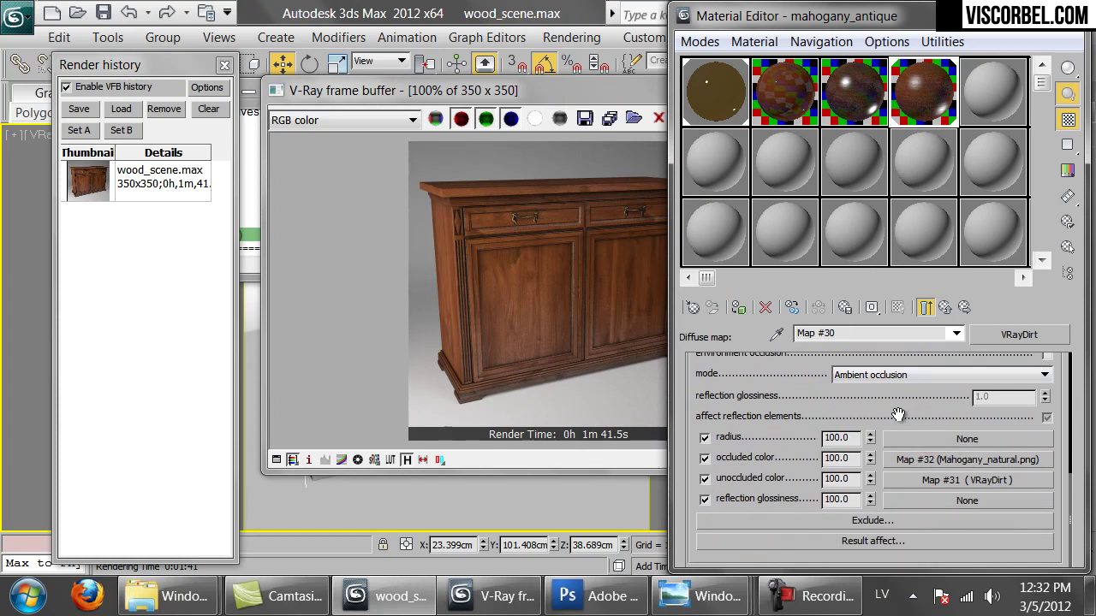
pyautogui.scroll(5, 898, 415)
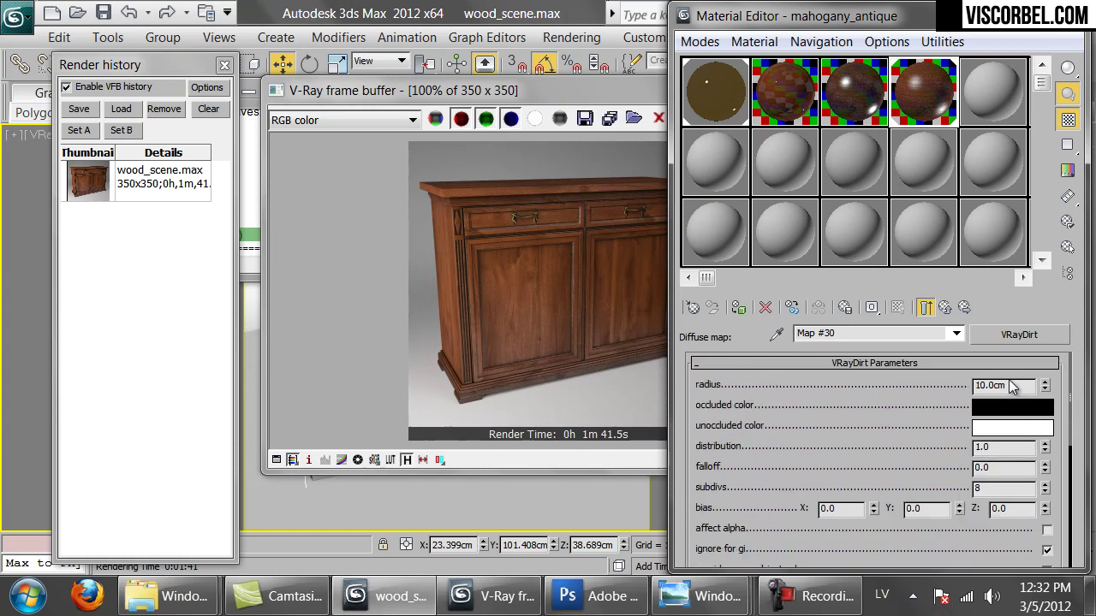
pyautogui.doubleClick(1024, 388)
pyautogui.scroll(-3, 788, 440)
pyautogui.scroll(3, 841, 449)
# Clear the Mahogany_natural.png bitmap from the outer VRayDirt map's occluded color slot
pyautogui.moveTo(841, 449); pyautogui.dragTo(820, 258)
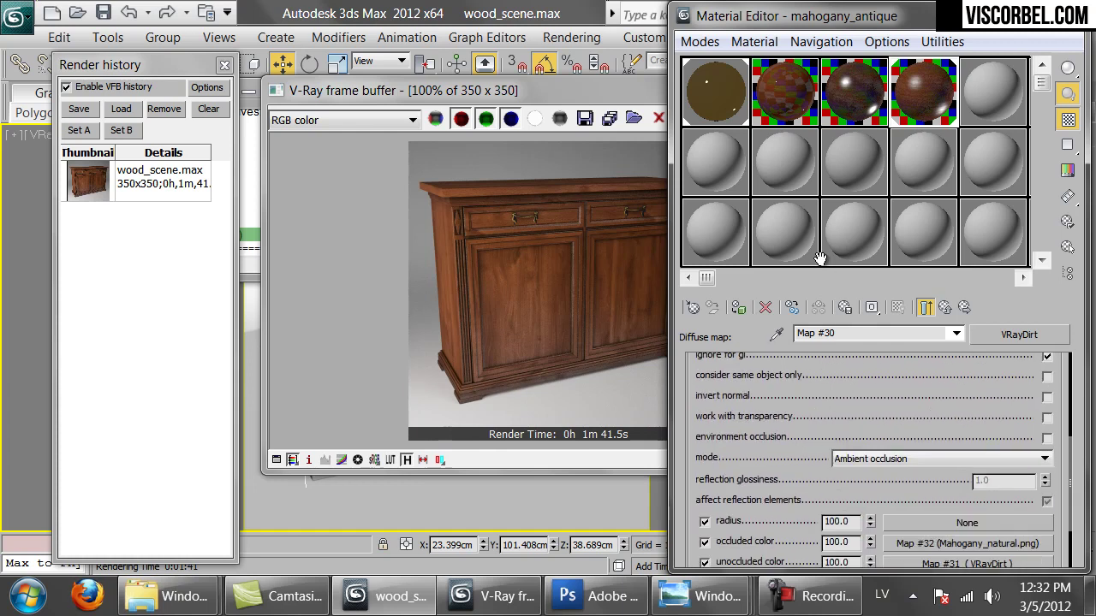
pyautogui.scroll(-2, 965, 471)
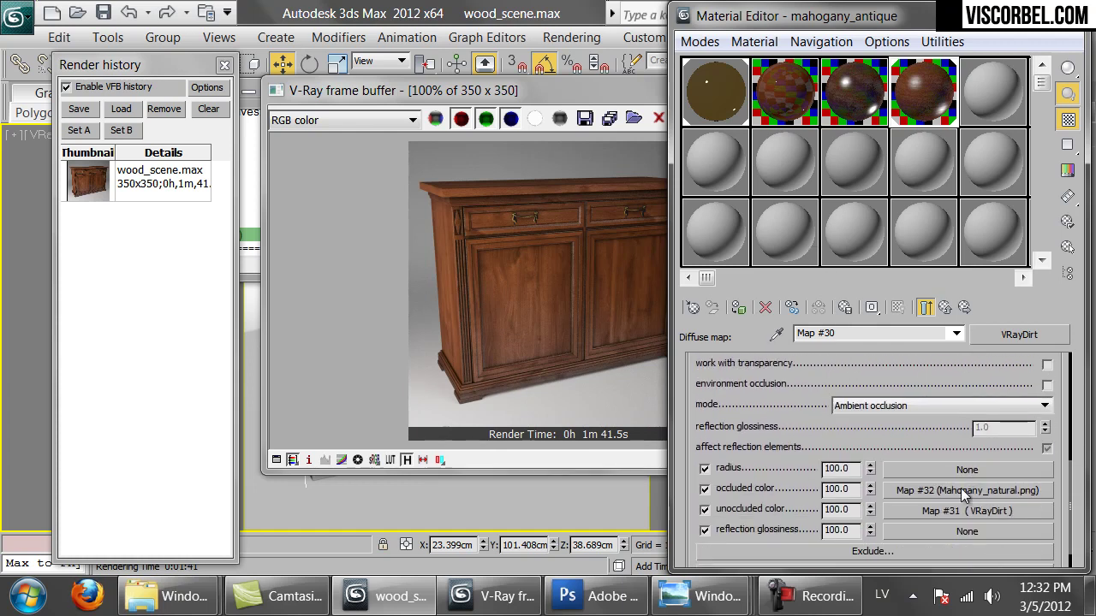
pyautogui.rightClick(961, 488)
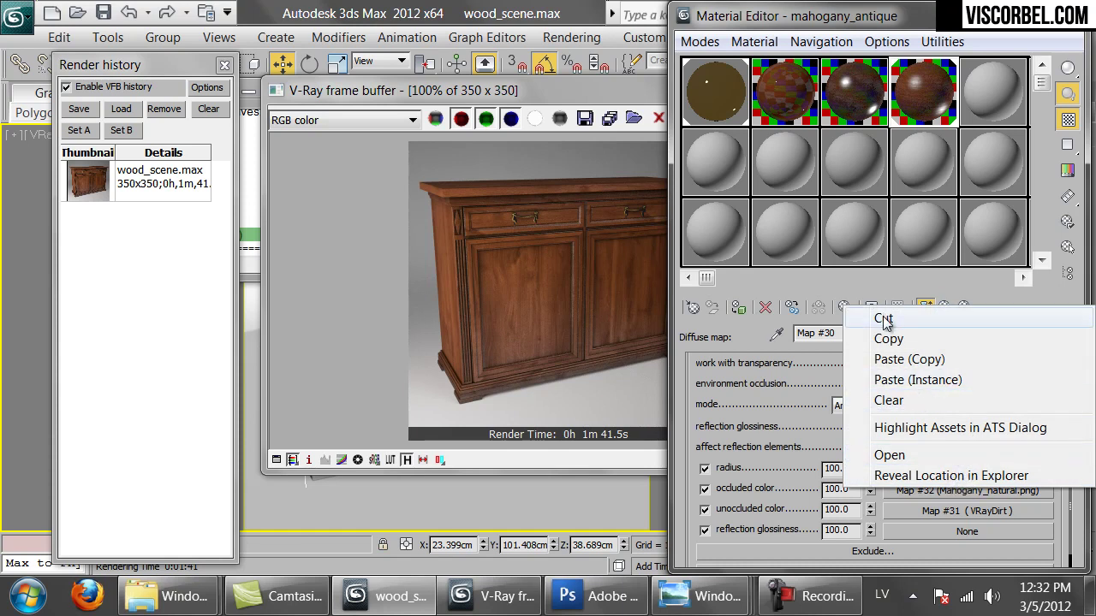
pyautogui.click(887, 399)
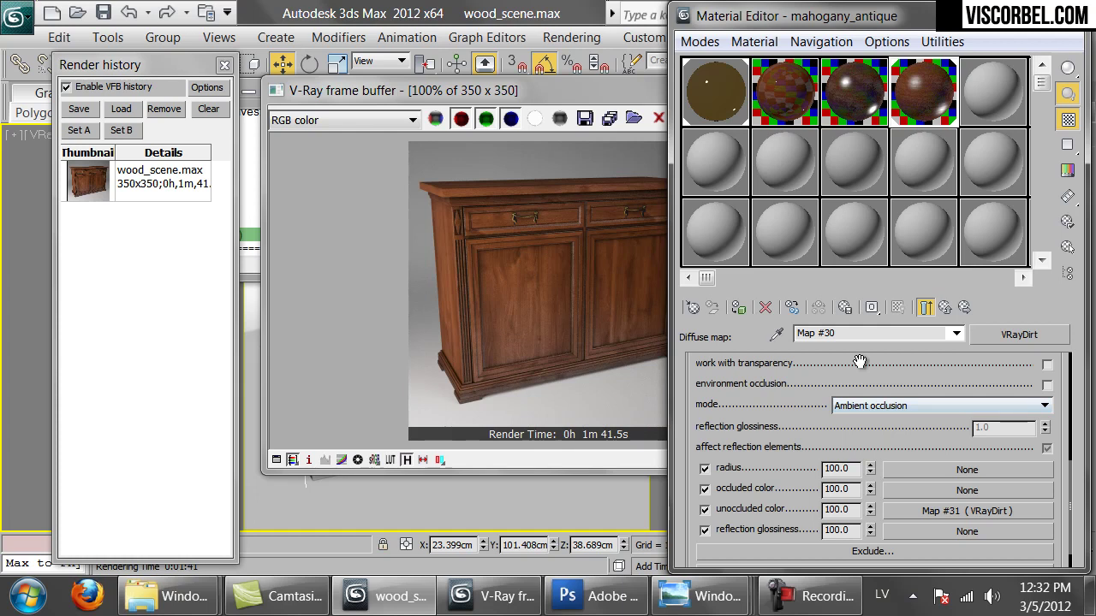
# Turn on invert normal in the outer VRayDirt map so it affects the outward edges
pyautogui.scroll(5, 873, 377)
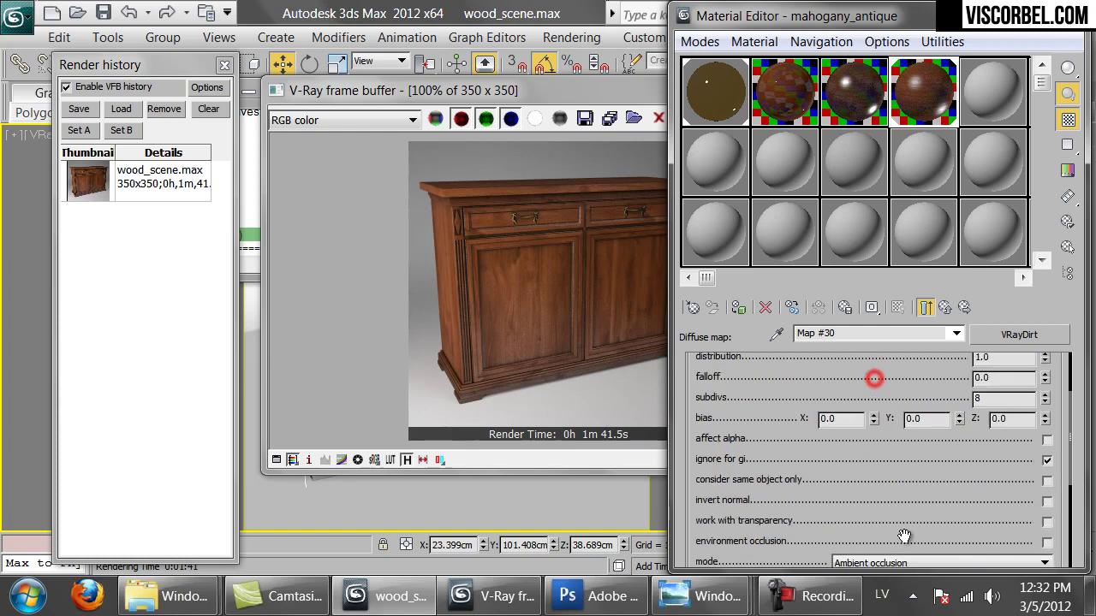
pyautogui.scroll(-1, 891, 432)
pyautogui.scroll(1, 883, 422)
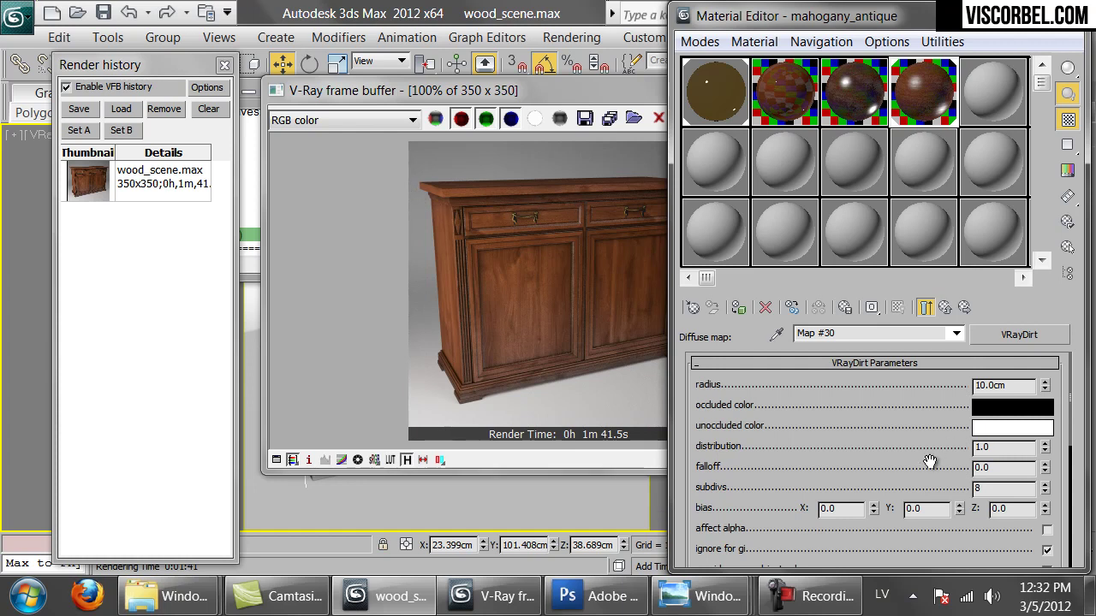
pyautogui.scroll(-3, 926, 462)
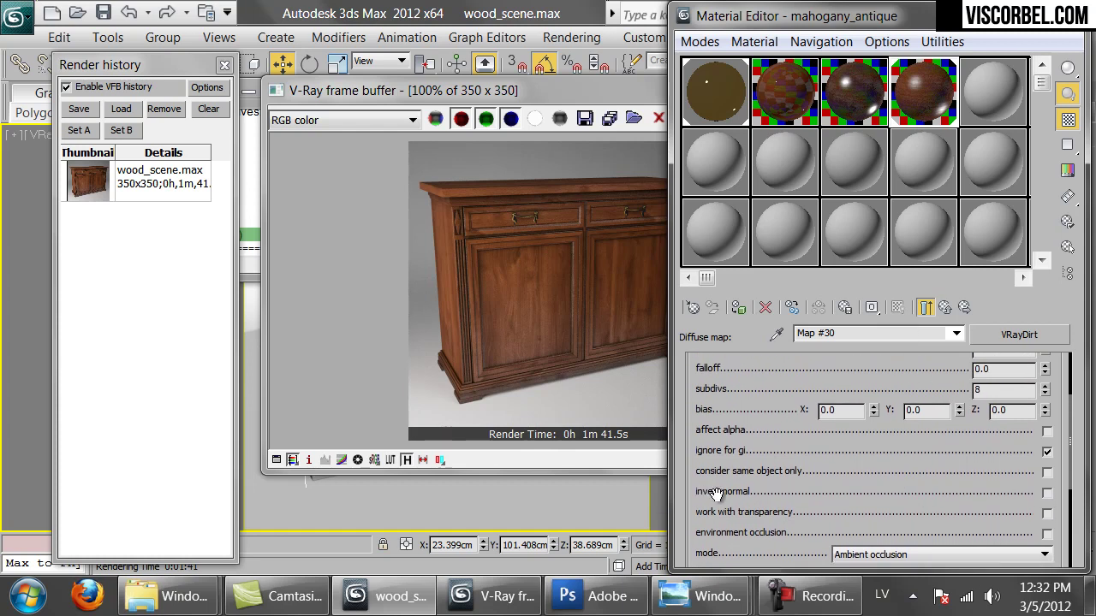
pyautogui.click(1047, 495)
# Set the outer VRayDirt map's occluded color to bright red
pyautogui.scroll(3, 732, 391)
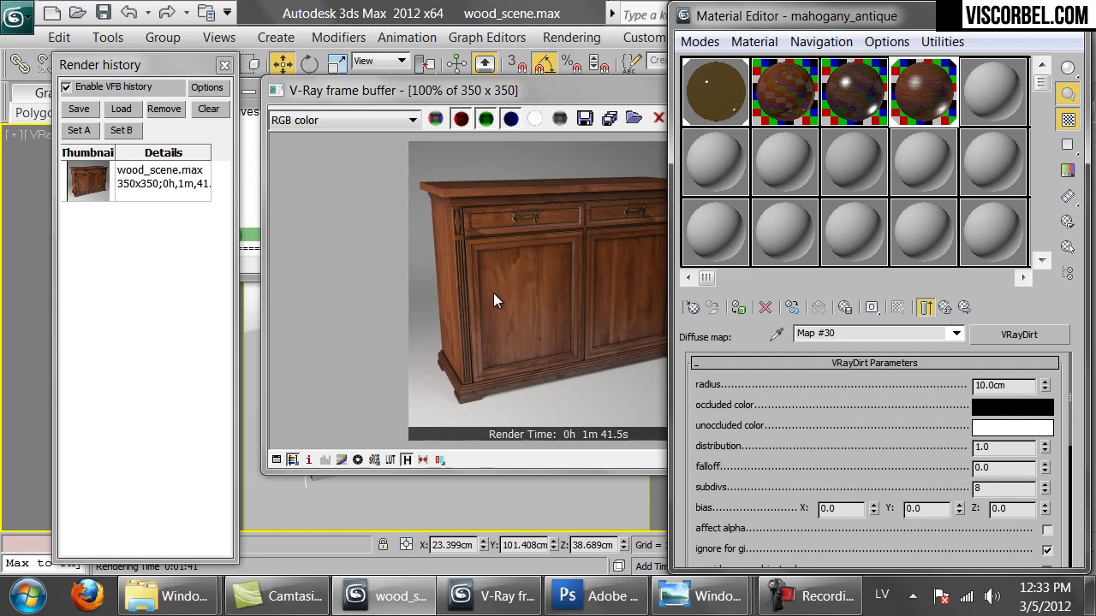
pyautogui.click(1002, 409)
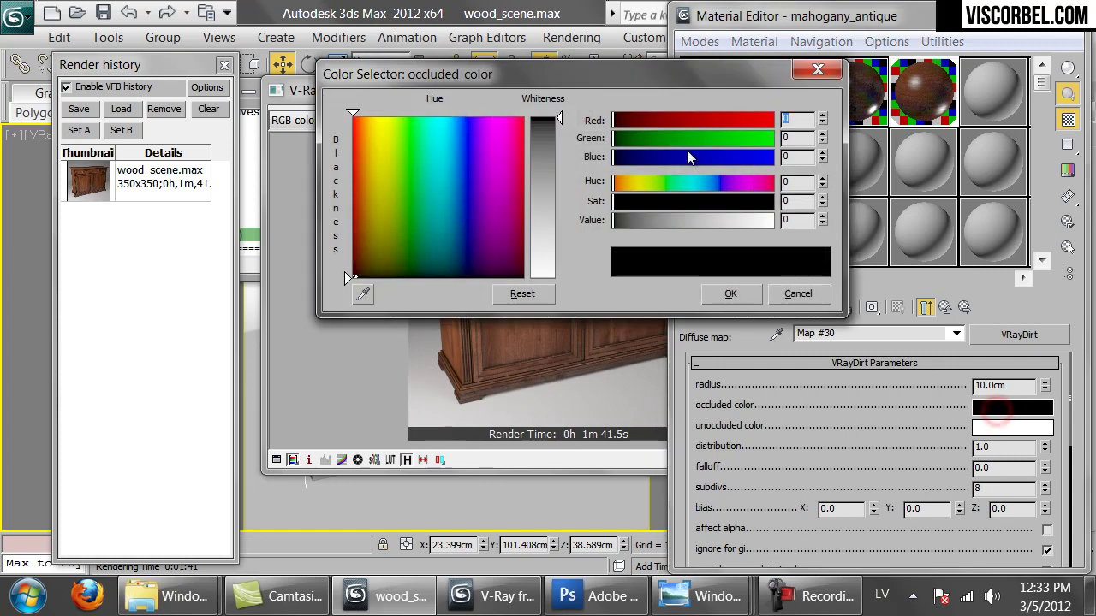
pyautogui.moveTo(760, 201); pyautogui.dragTo(774, 220)
pyautogui.click(731, 294)
# Test-render a region around the cabinet's upper-left drawer and door, and stop the render early
pyautogui.click(514, 290)
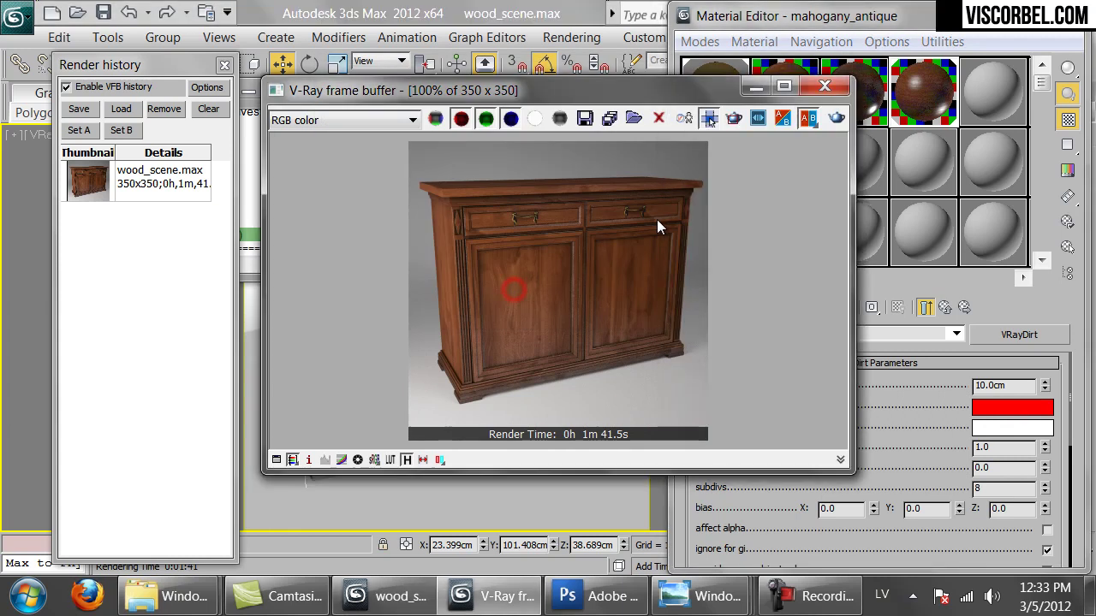
pyautogui.click(734, 118)
pyautogui.moveTo(577, 162); pyautogui.dragTo(413, 312)
pyautogui.click(836, 118)
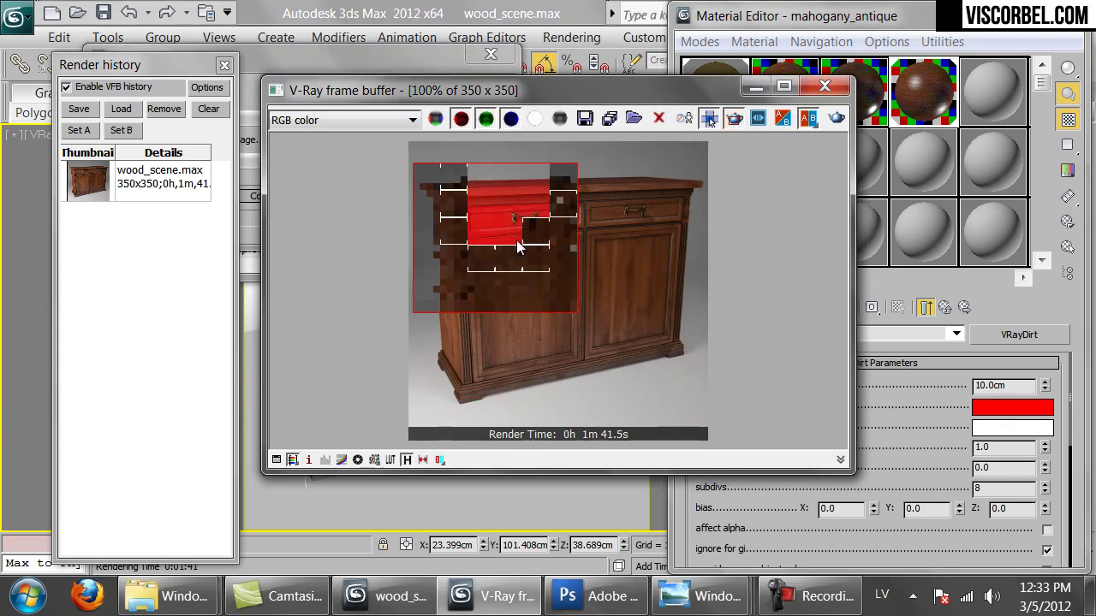
pyautogui.click(405, 56)
pyautogui.click(485, 90)
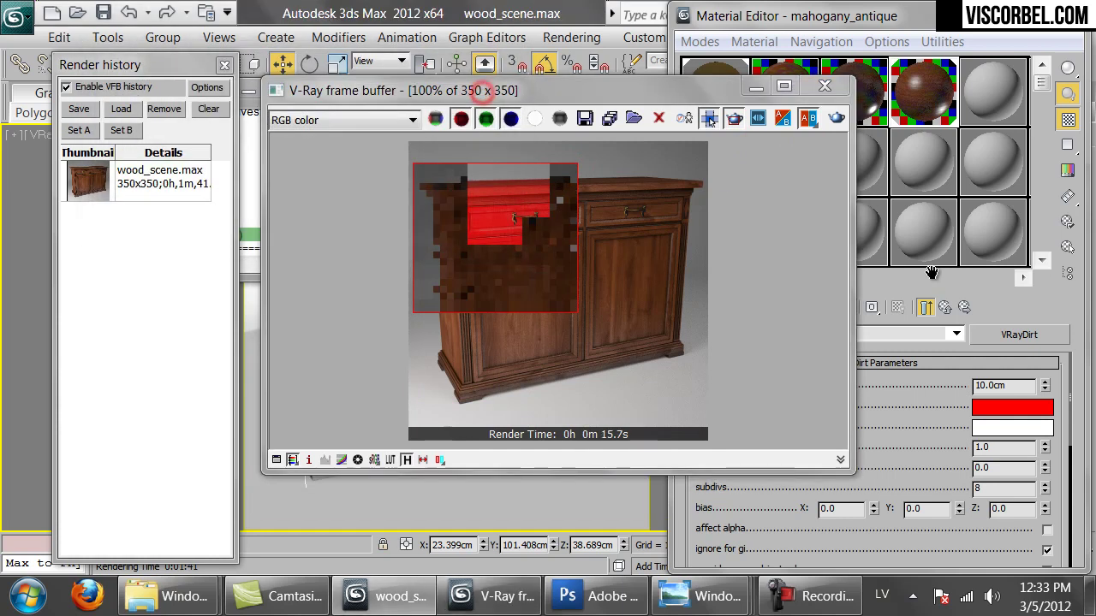
# Set the outer VRayDirt map's radius to 0.5 cm and rerender the same cabinet region
pyautogui.click(1011, 387)
pyautogui.doubleClick(1012, 387)
pyautogui.write('.5')
pyautogui.press('Return')
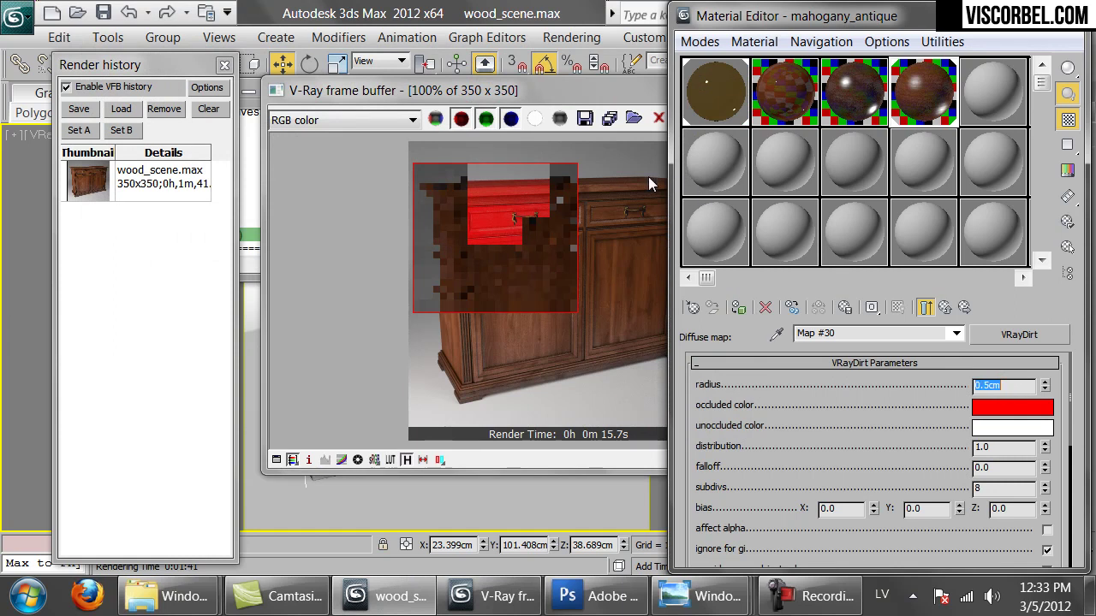
pyautogui.click(648, 177)
pyautogui.click(837, 118)
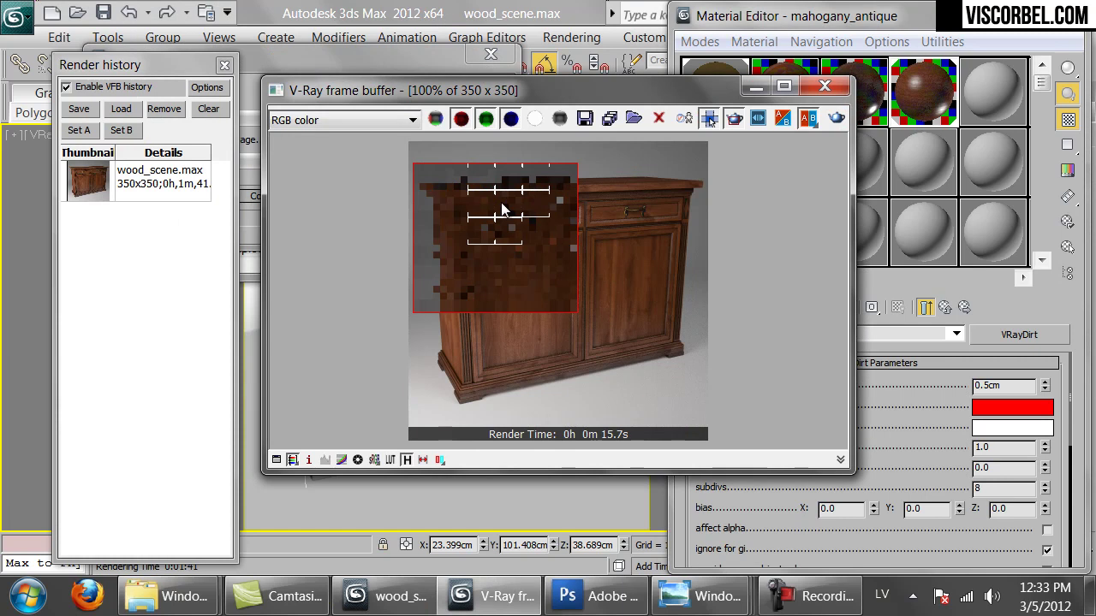
# Examine at 200% how the red occluded color falls on the cabinet's edges, drawer handle and door panel
pyautogui.scroll(1, 503, 210)
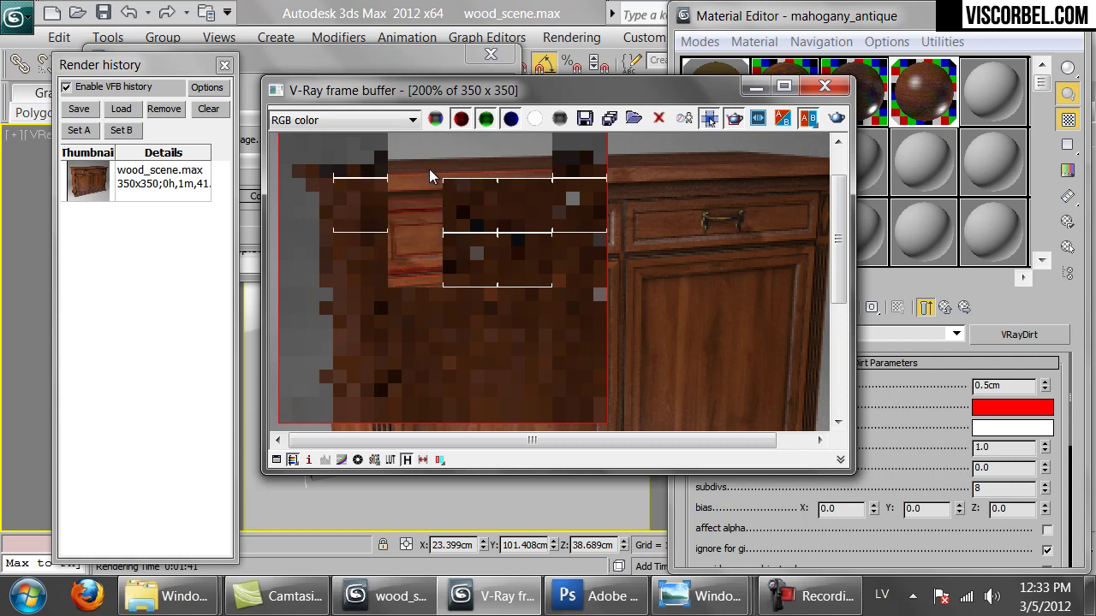
pyautogui.moveTo(413, 225); pyautogui.dragTo(409, 253)
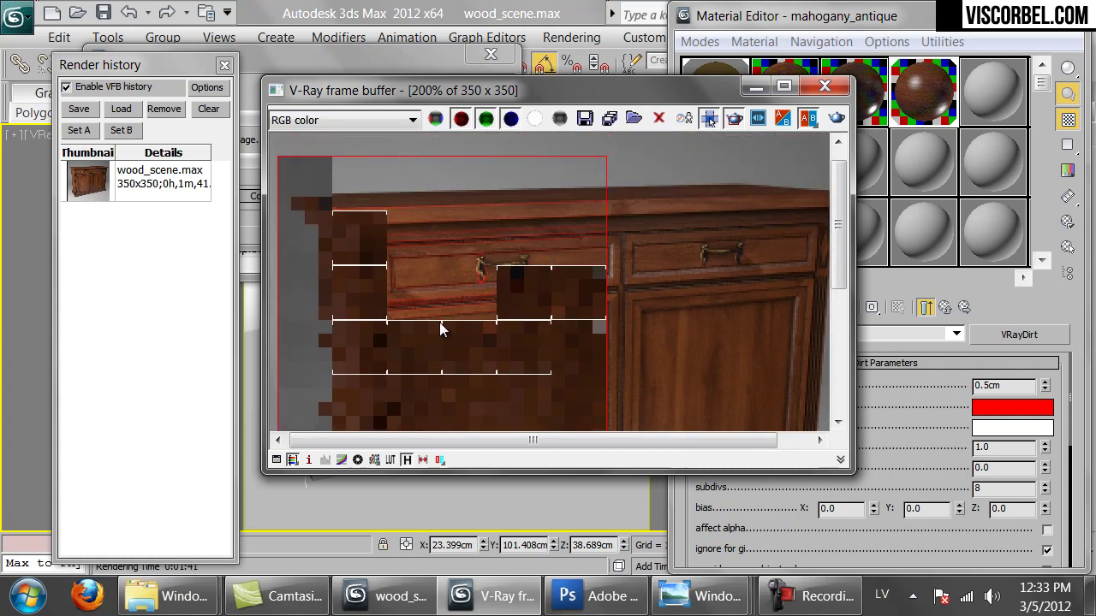
pyautogui.moveTo(439, 322); pyautogui.dragTo(461, 269)
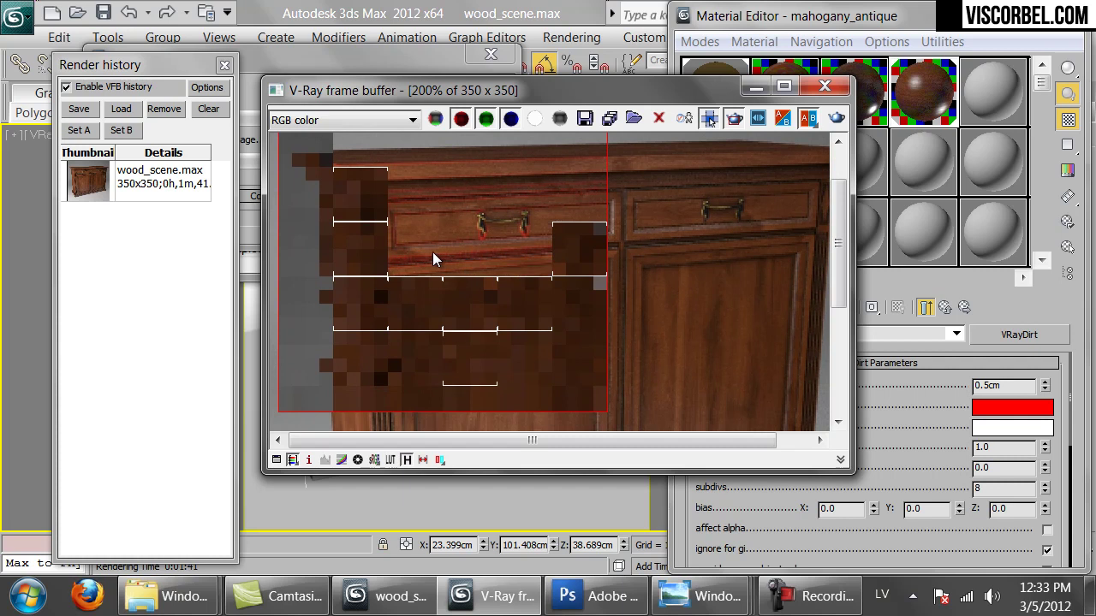
pyautogui.scroll(-1, 413, 291)
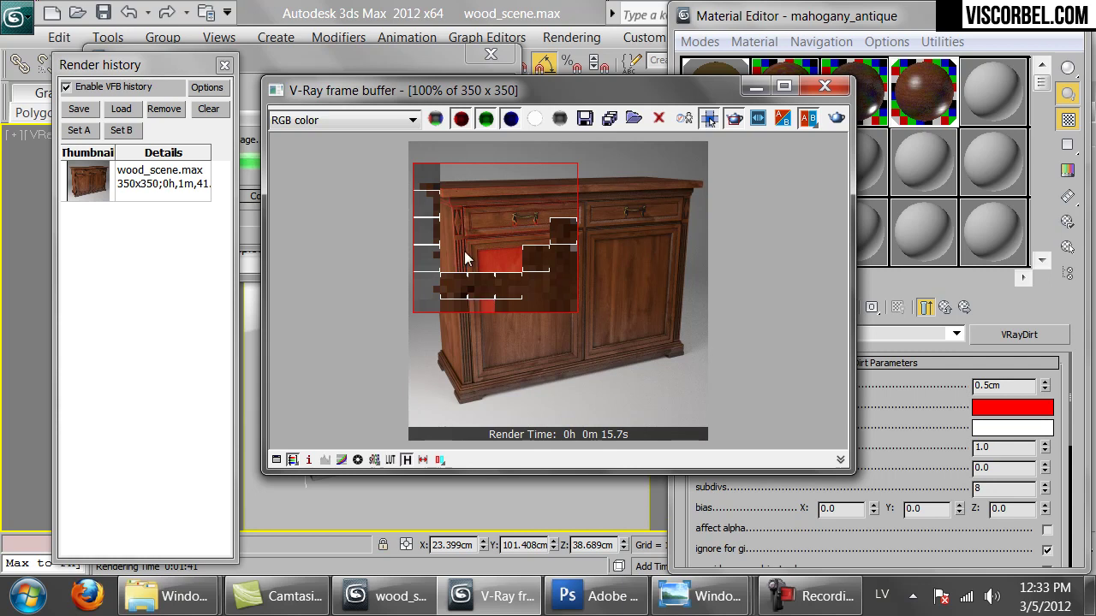
pyautogui.scroll(1, 471, 218)
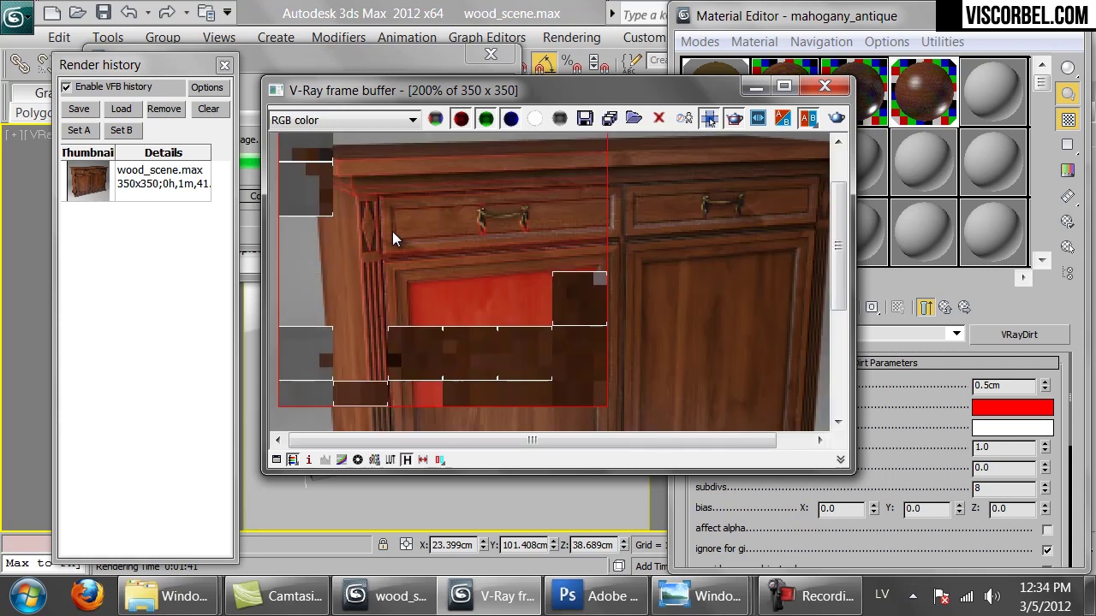
pyautogui.moveTo(407, 219); pyautogui.dragTo(518, 192)
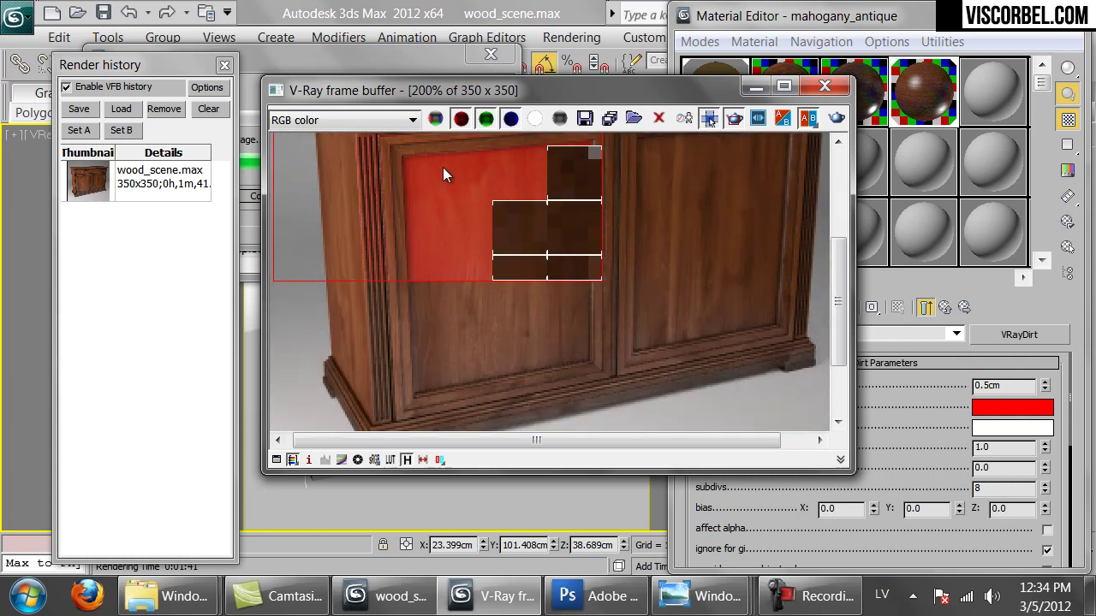
pyautogui.moveTo(443, 174); pyautogui.dragTo(458, 291)
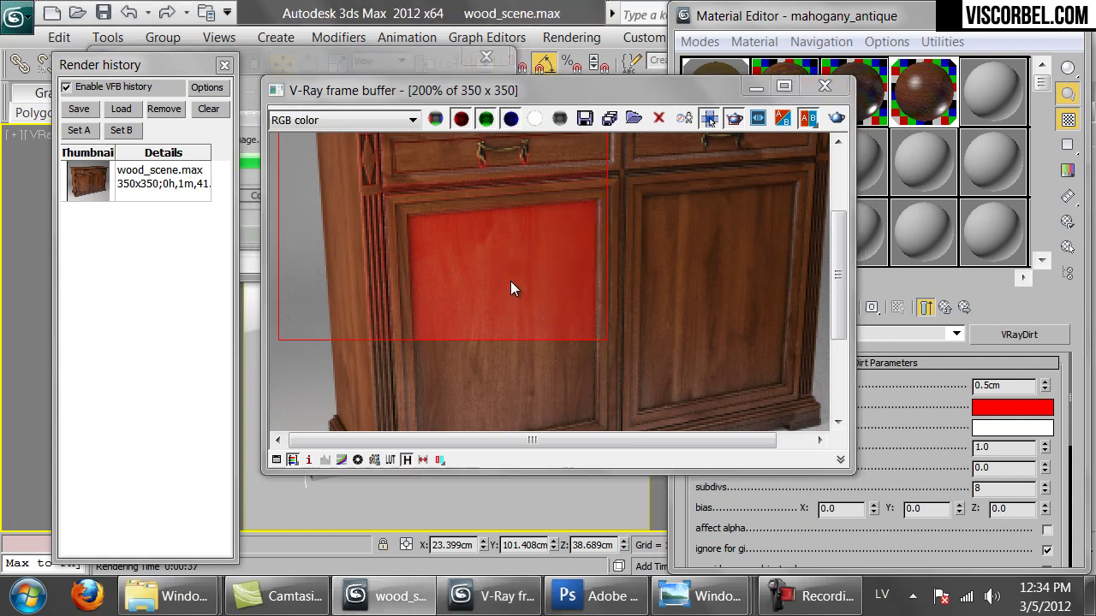
pyautogui.moveTo(488, 274)
pyautogui.mouseDown()
pyautogui.moveTo(489, 315)
pyautogui.moveTo(501, 267)
pyautogui.mouseUp()
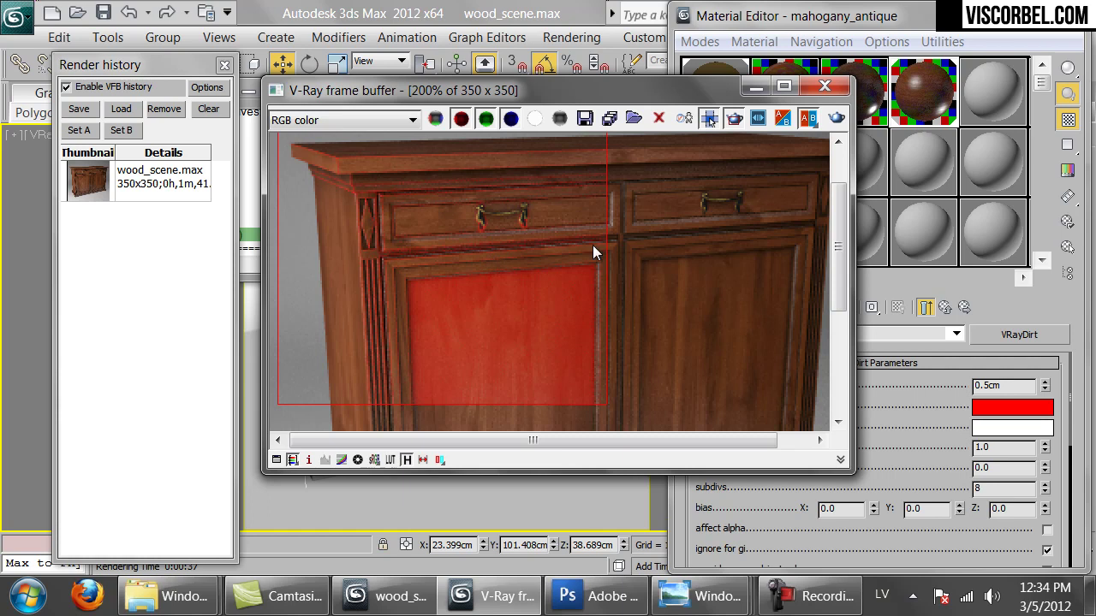
pyautogui.moveTo(579, 89); pyautogui.dragTo(539, 101)
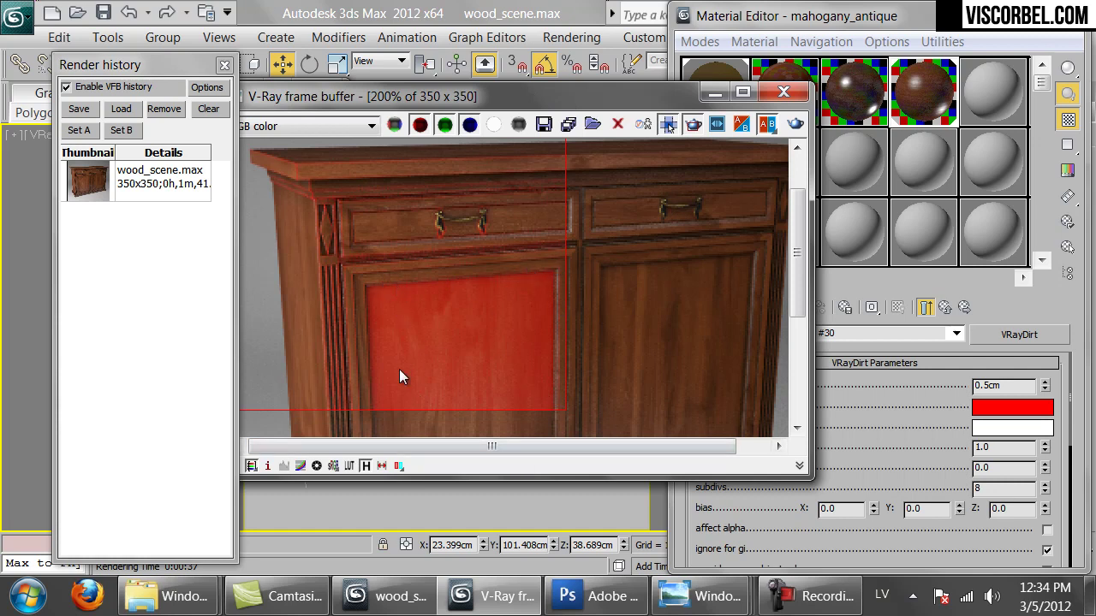
pyautogui.scroll(2, 398, 369)
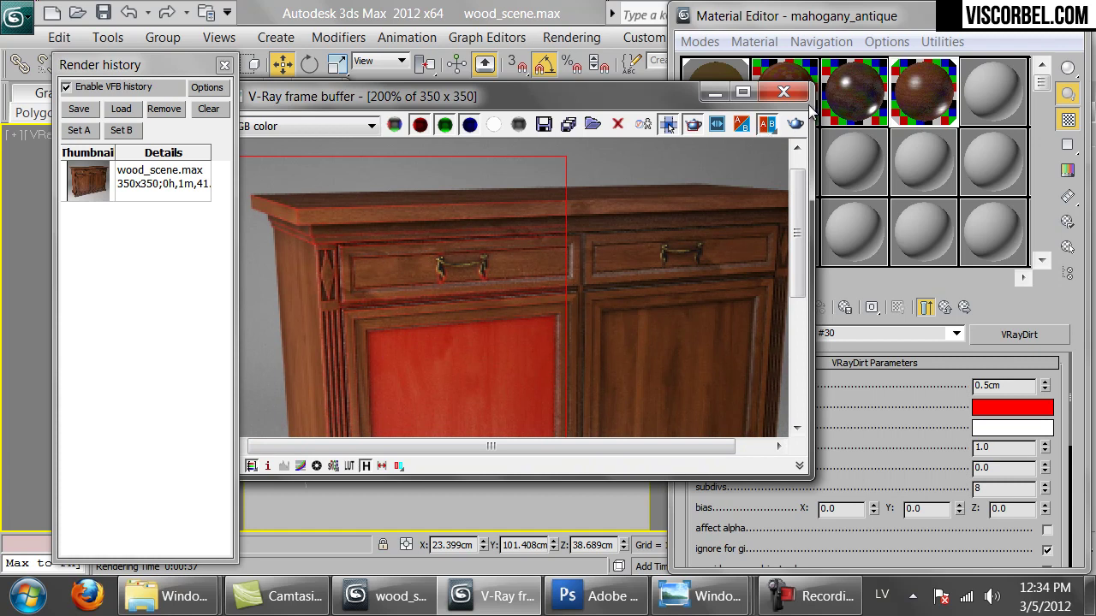
# Duplicate the mahogany_antique material into the empty fifth sample slot
pyautogui.doubleClick(922, 104)
pyautogui.moveTo(998, 100); pyautogui.dragTo(995, 97)
pyautogui.click(868, 450)
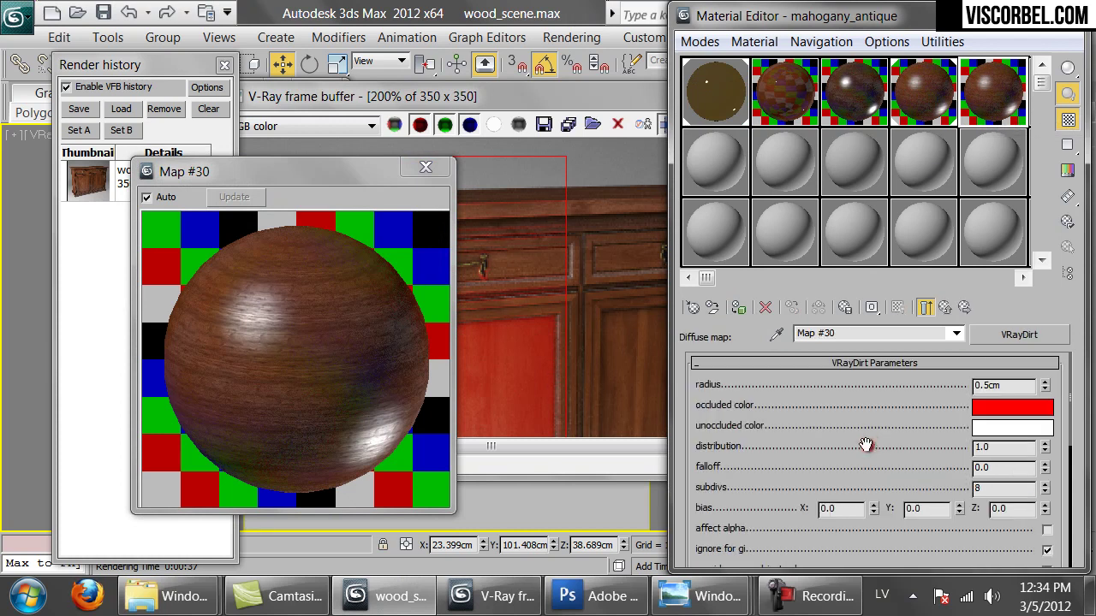
# Cut the duplicate's inner VRayDirt map from the unoccluded color slot and paste it as a copy into the material's diffuse slot
pyautogui.scroll(-5, 900, 470)
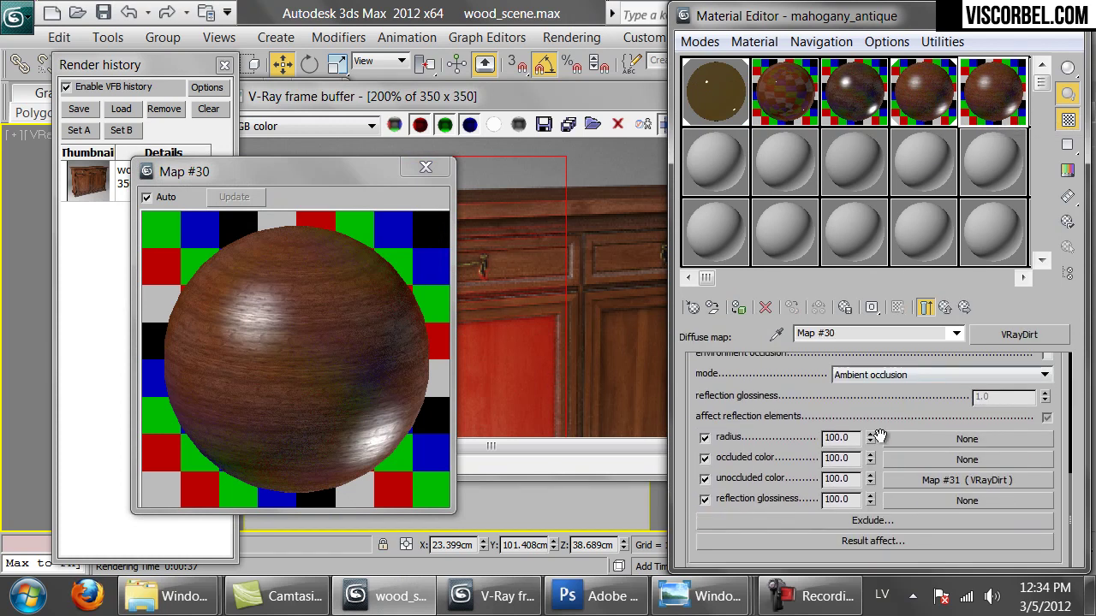
pyautogui.rightClick(937, 481)
pyautogui.click(917, 370)
pyautogui.click(945, 307)
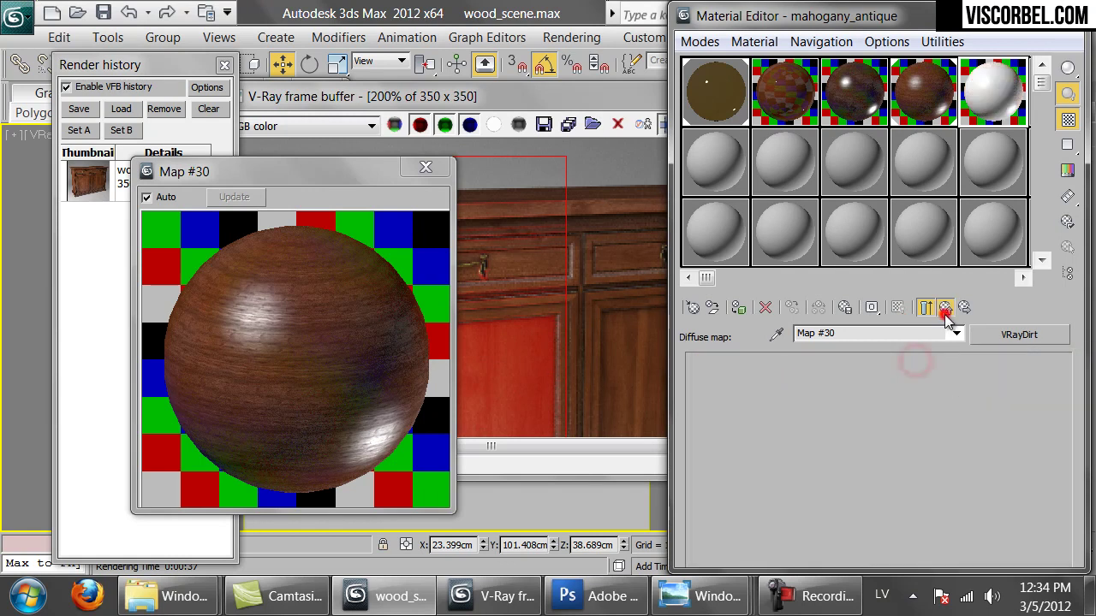
pyautogui.rightClick(865, 453)
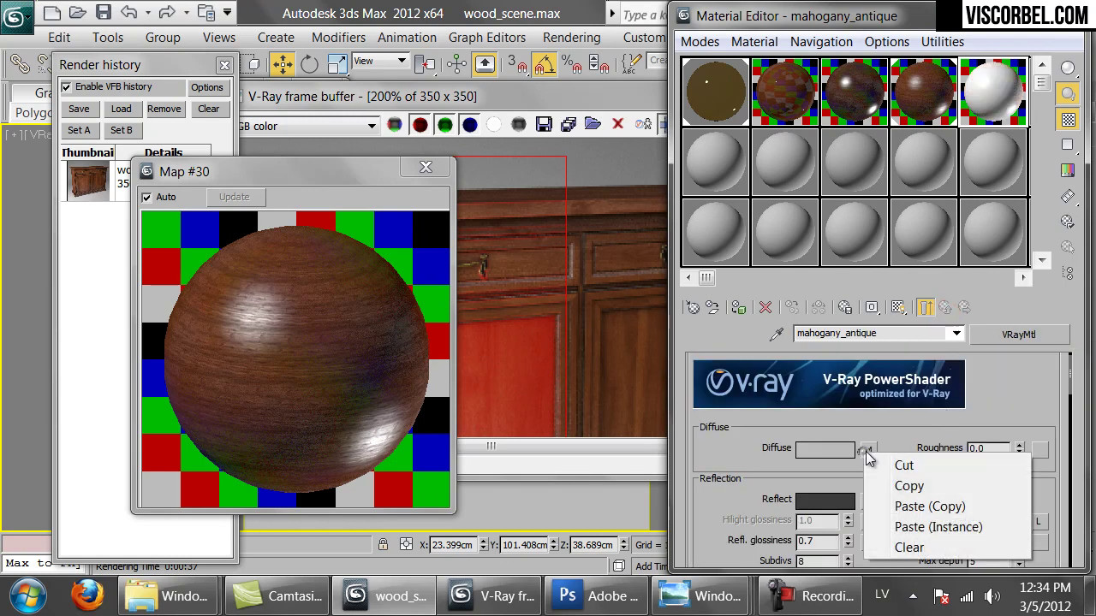
pyautogui.click(915, 509)
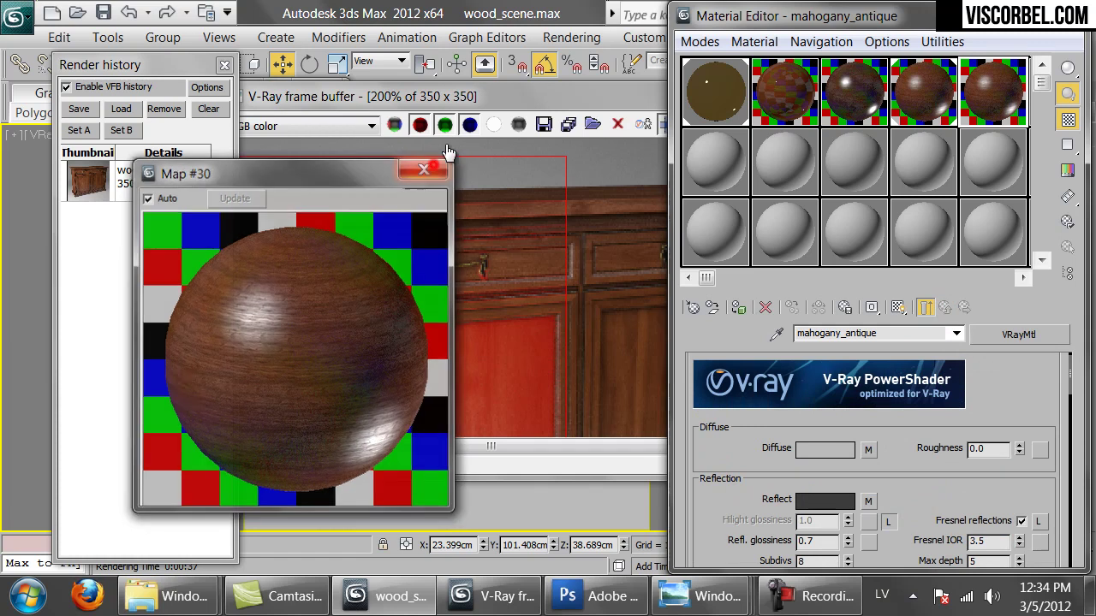
# Close the enlarged material preview and the V-Ray frame buffer
pyautogui.click(425, 167)
pyautogui.doubleClick(479, 95)
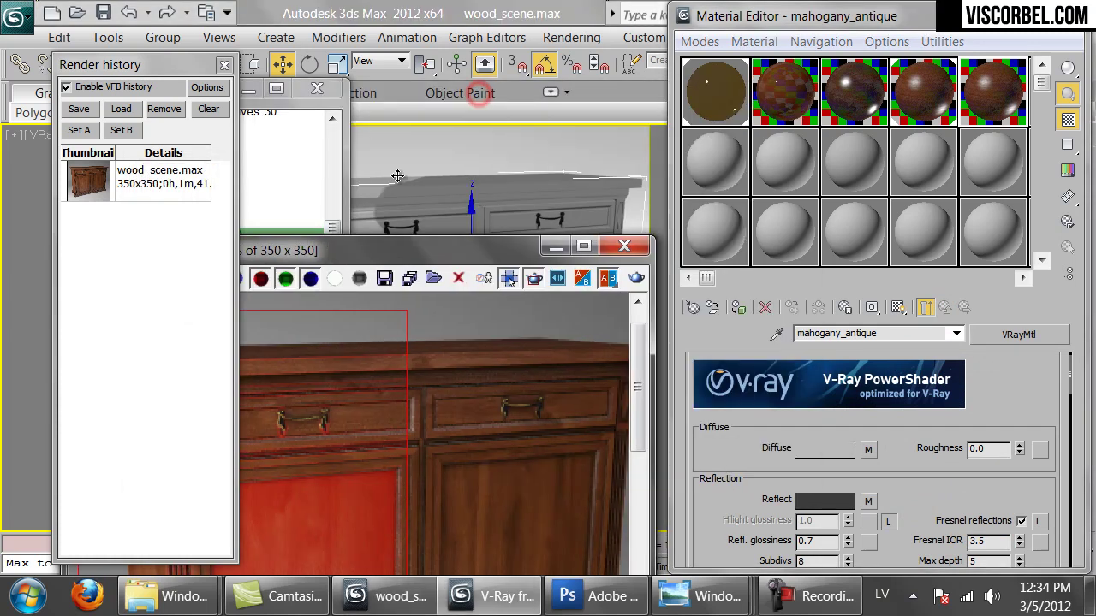
pyautogui.click(624, 246)
# Set the number of sub-materials in the cabinet's Multi/Sub-Object material to 3
pyautogui.click(704, 106)
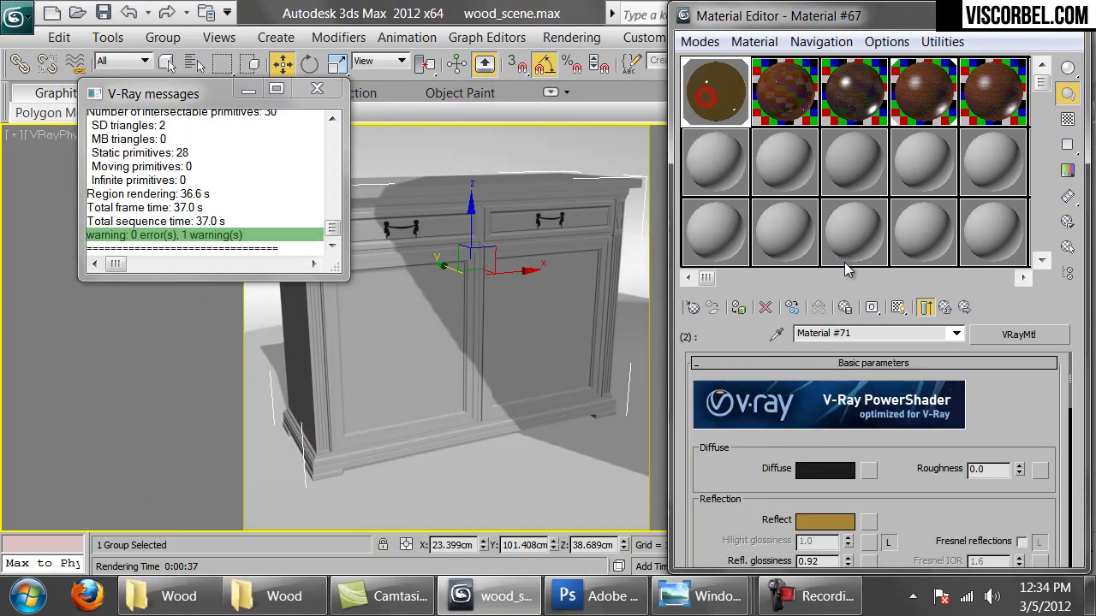
pyautogui.click(945, 306)
pyautogui.click(983, 334)
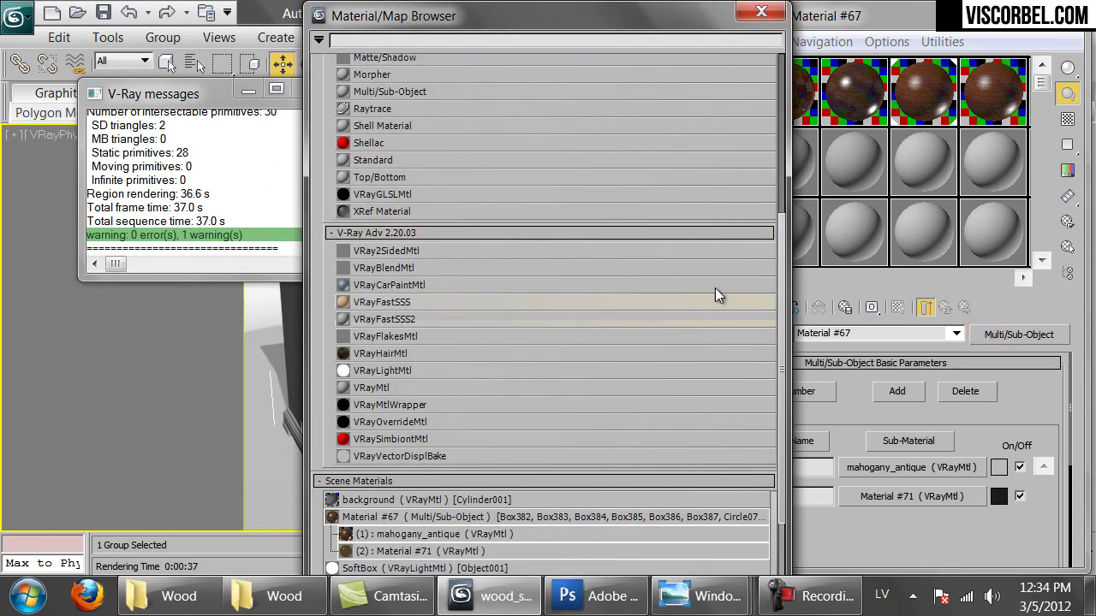
pyautogui.click(751, 15)
pyautogui.click(812, 391)
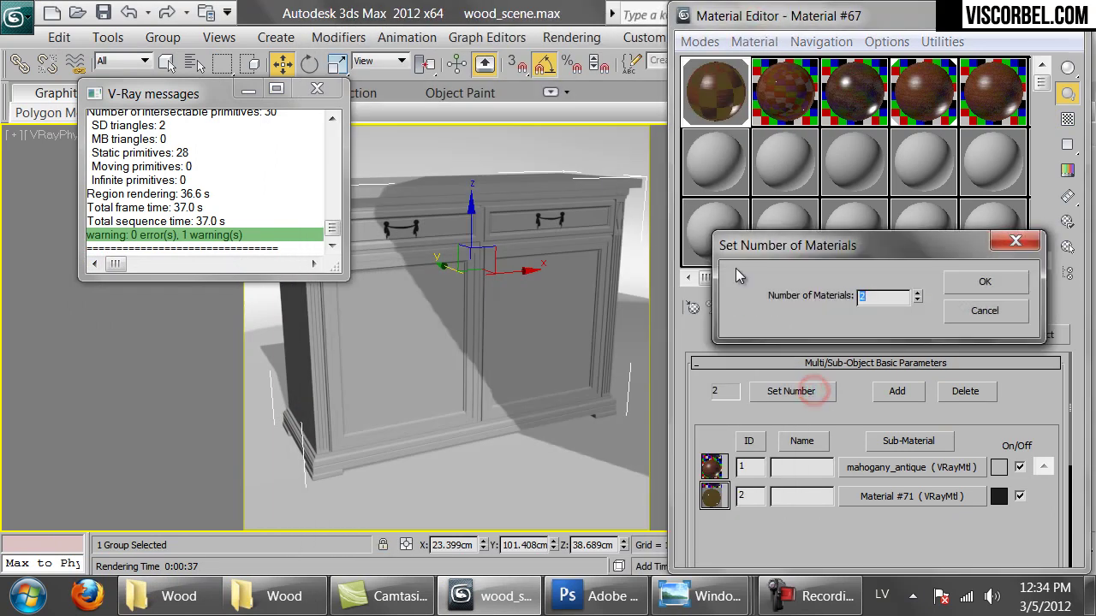
pyautogui.click(984, 291)
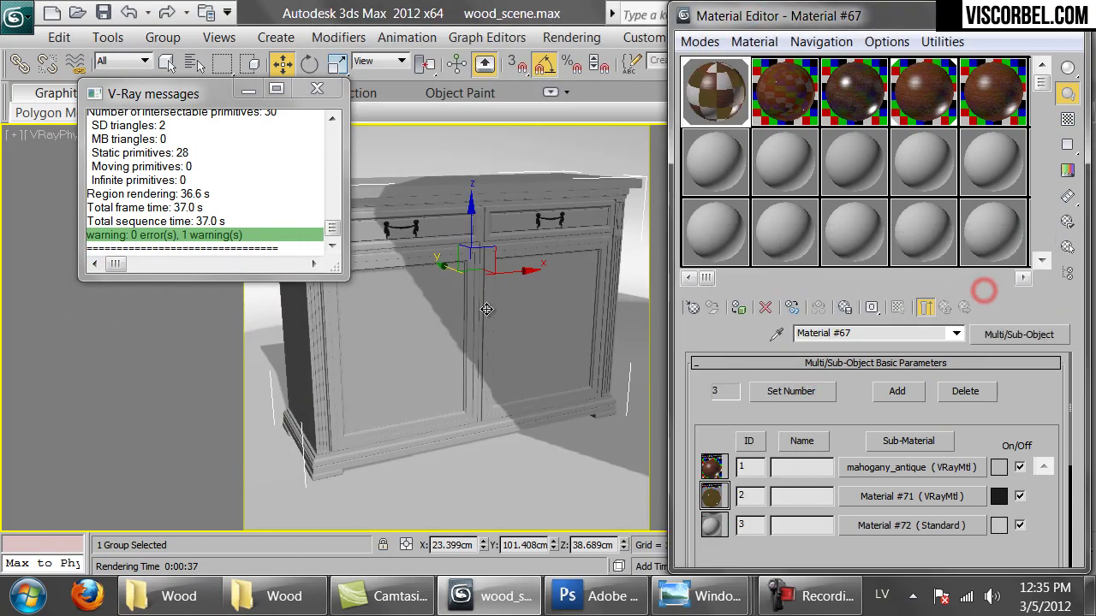
# Open the cabinet group and select both door objects
pyautogui.click(163, 37)
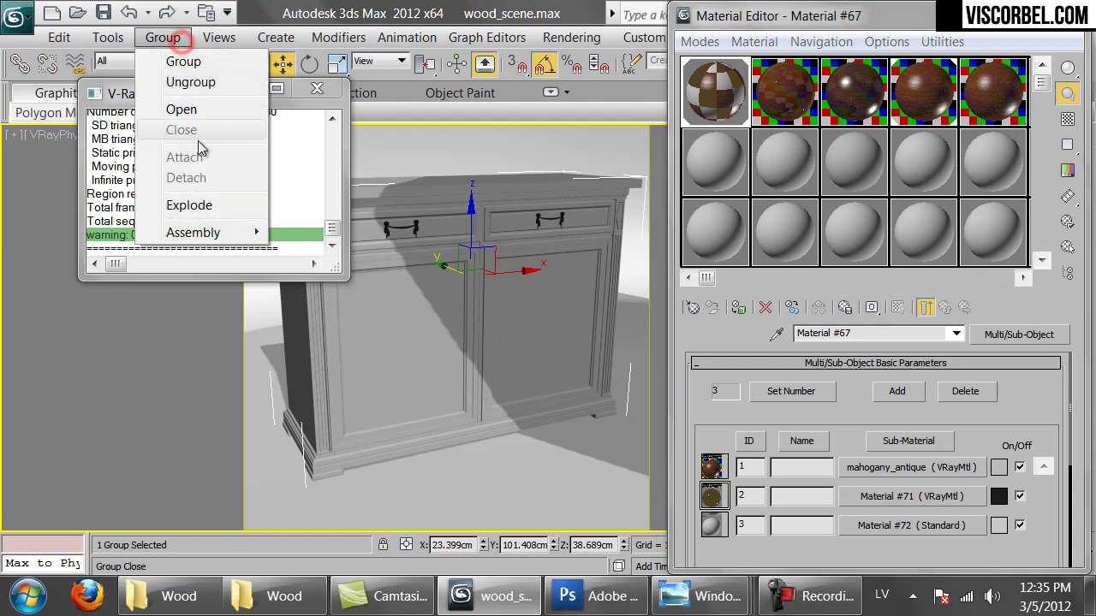
pyautogui.click(197, 108)
pyautogui.click(415, 338)
pyautogui.press('F3')
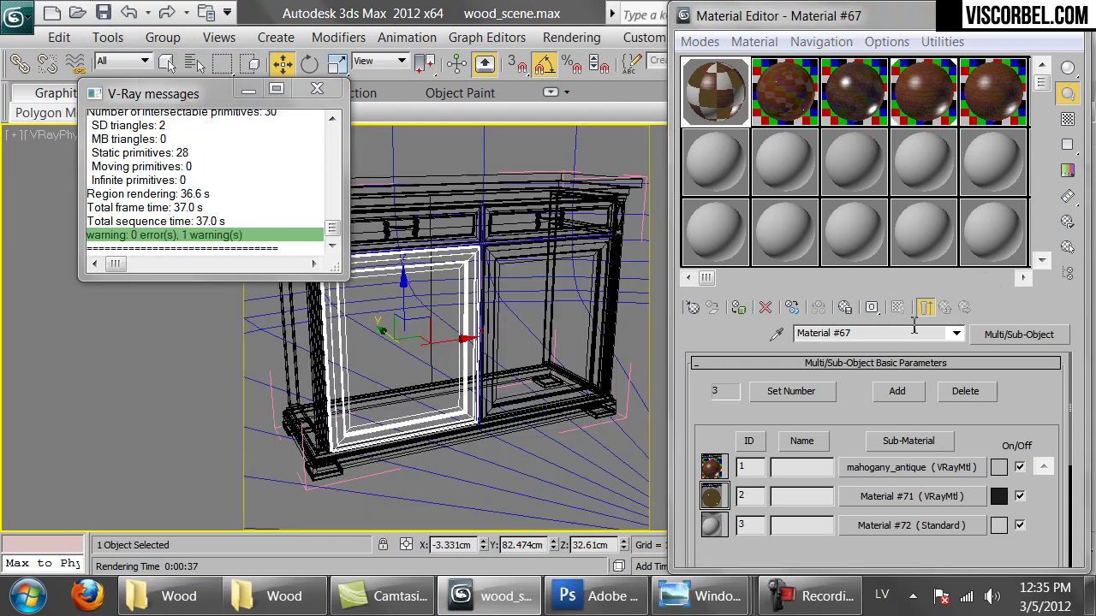
pyautogui.moveTo(985, 17); pyautogui.dragTo(940, 422)
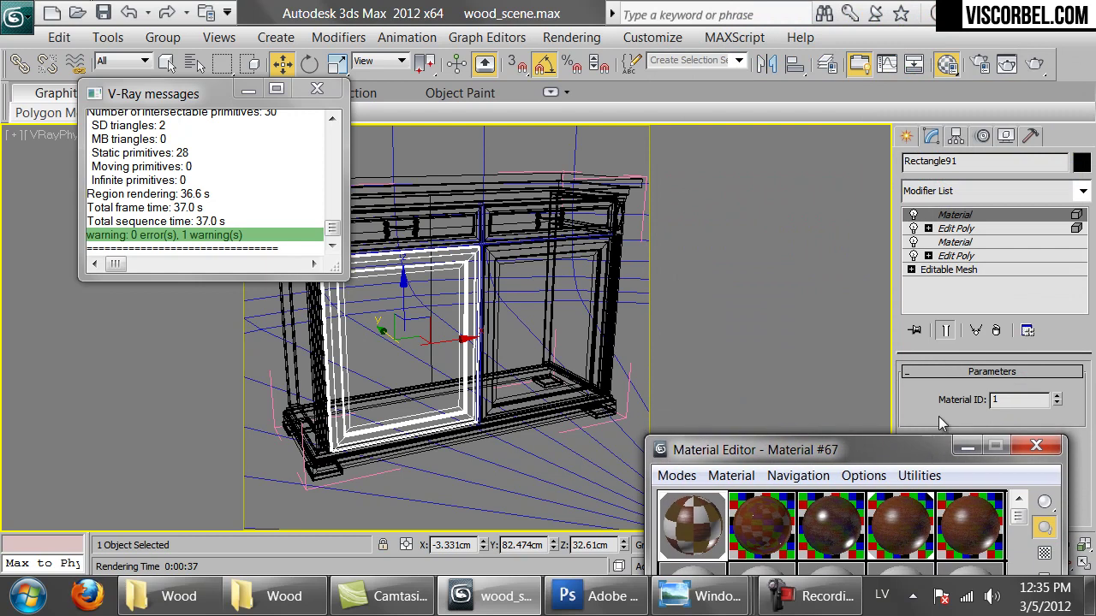
pyautogui.keyDown('ctrl'); pyautogui.click(505, 404); pyautogui.keyUp('ctrl')
pyautogui.press('F3')
# Add an Edit Poly modifier to both selected door objects
pyautogui.click(970, 190)
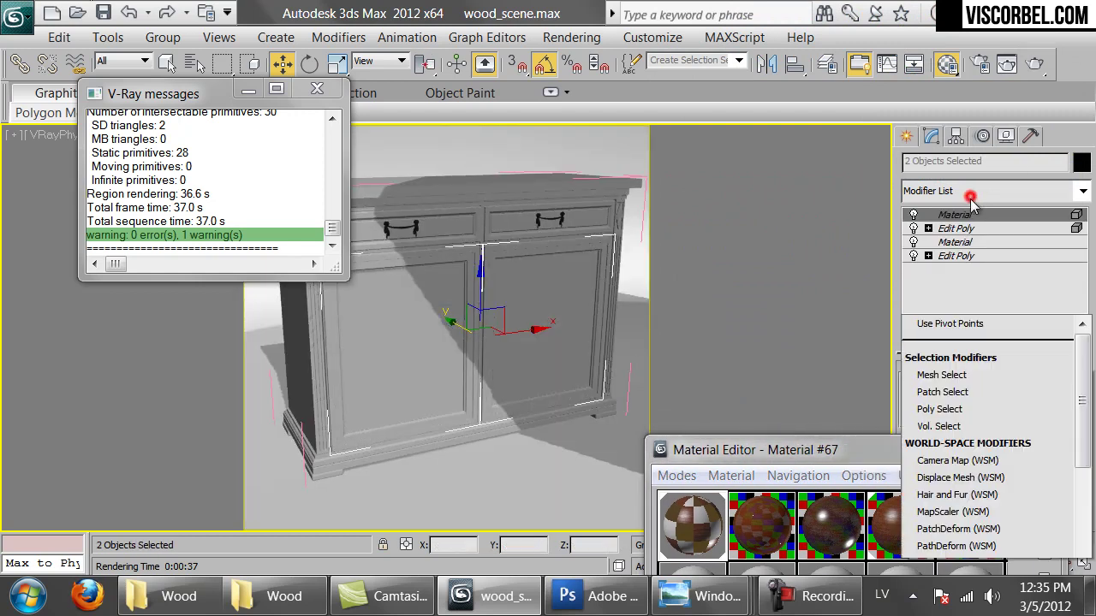
pyautogui.scroll(-10, 952, 317)
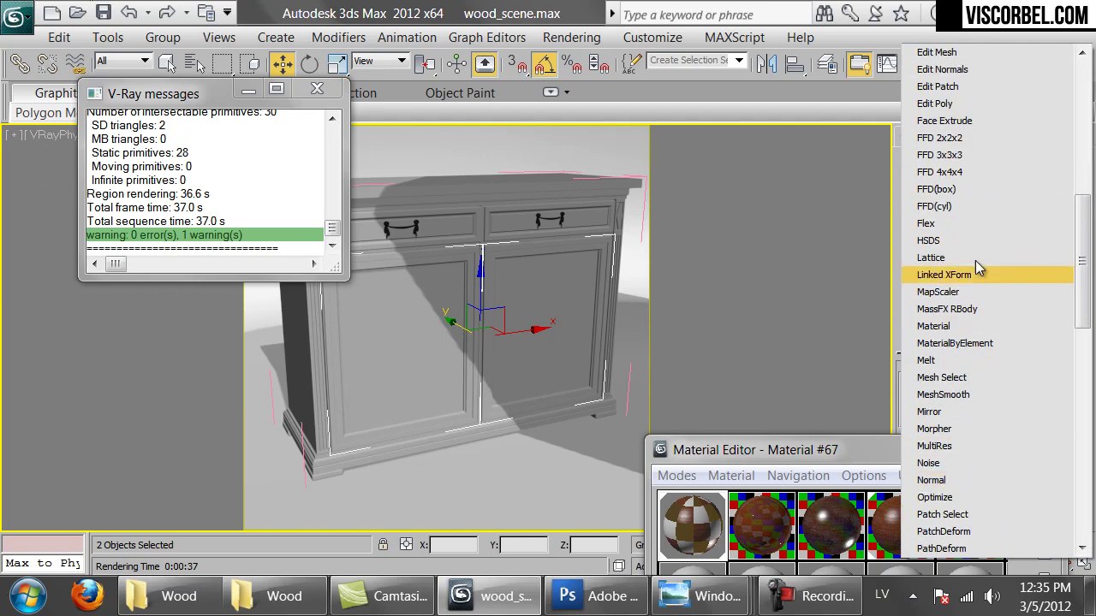
pyautogui.click(951, 117)
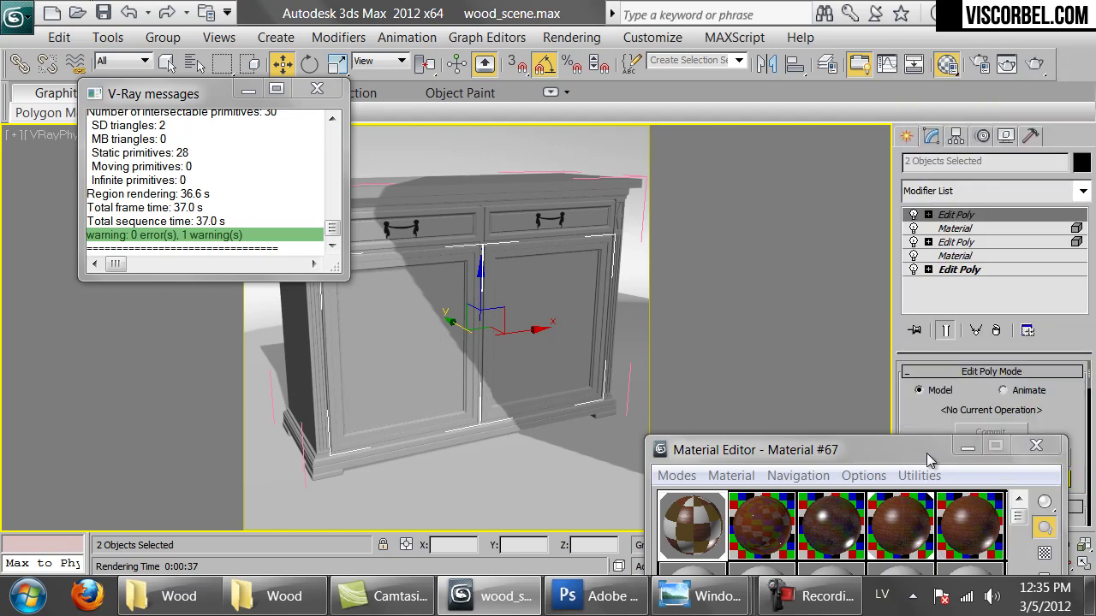
# Select the flat centre panel polygons of both doors and grow the selection outward into the surrounding moulding
pyautogui.moveTo(930, 459); pyautogui.dragTo(772, 535)
pyautogui.press('4')
pyautogui.keyDown('ctrl'); pyautogui.click(381, 335); pyautogui.keyUp('ctrl')
pyautogui.click(993, 476)
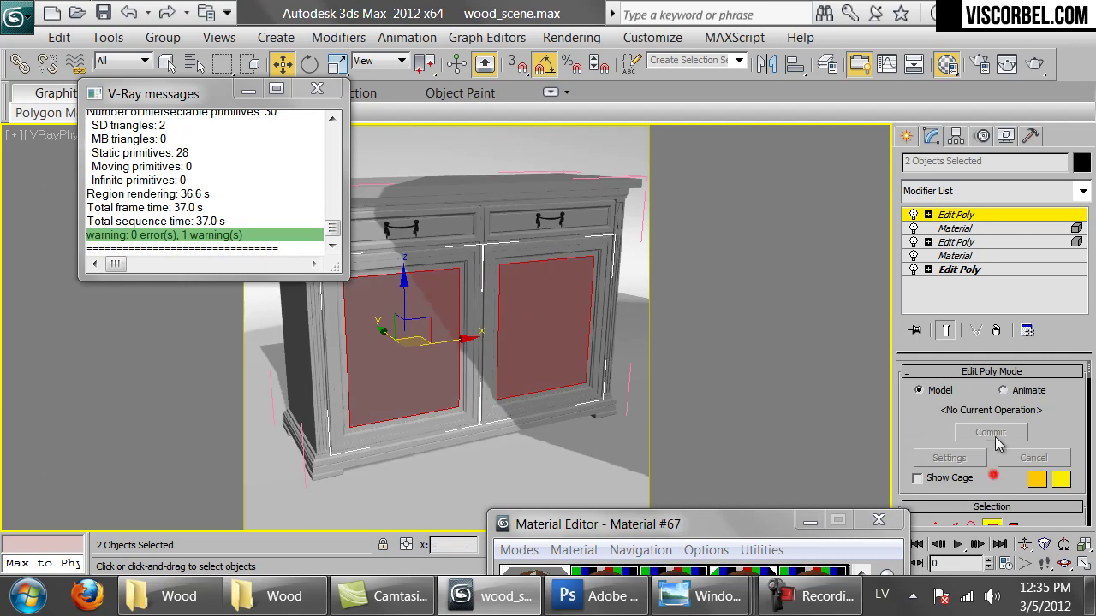
pyautogui.scroll(-3, 993, 475)
pyautogui.click(1046, 469)
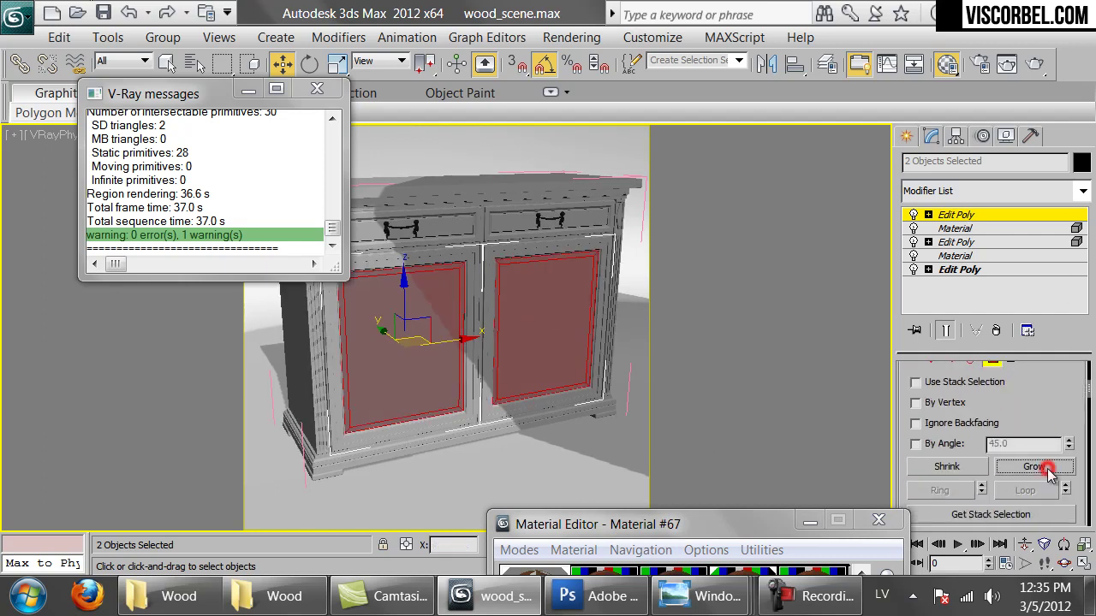
pyautogui.click(1048, 472)
# Assign material ID 3 to the selected door panel polygons
pyautogui.scroll(-10, 1051, 426)
pyautogui.scroll(-10, 1036, 479)
pyautogui.doubleClick(1030, 408)
pyautogui.write('3')
pyautogui.press('Return')
# Place the duplicate mahogany material from the fifth sample slot as an instance in sub-material slot 3 of the Multi/Sub-Object material
pyautogui.moveTo(759, 524); pyautogui.dragTo(881, 111)
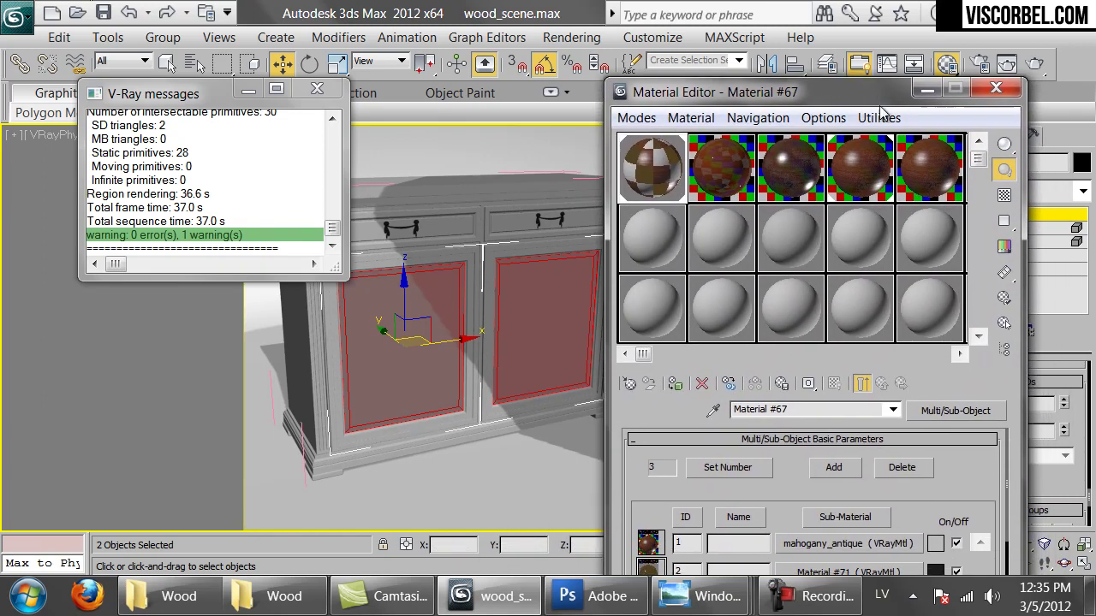
pyautogui.click(721, 167)
pyautogui.click(664, 167)
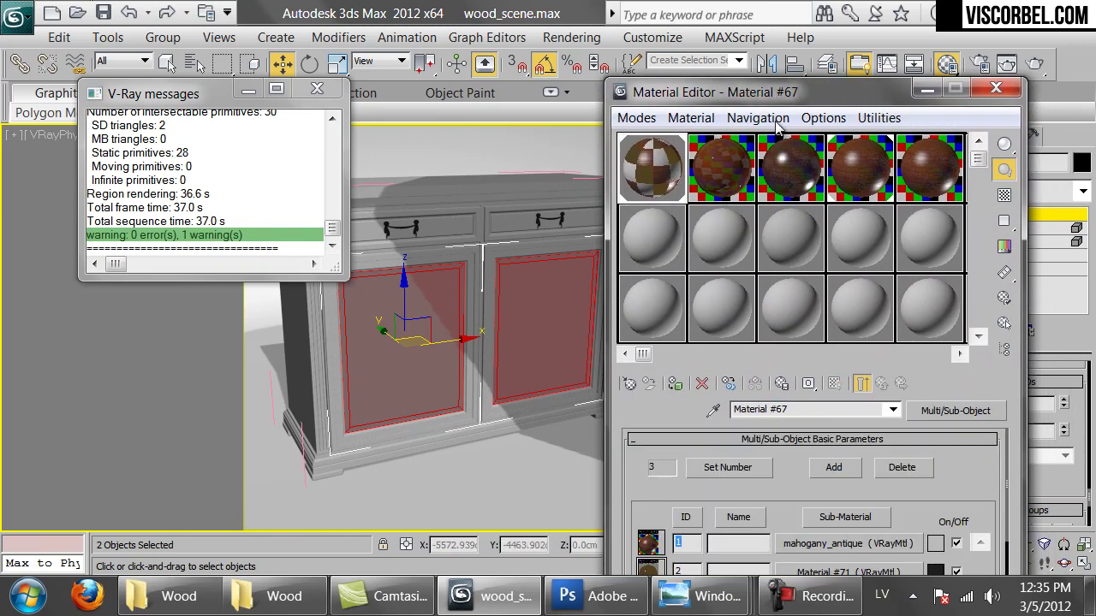
pyautogui.moveTo(754, 92); pyautogui.dragTo(779, 18)
pyautogui.moveTo(964, 96); pyautogui.dragTo(898, 528)
pyautogui.click(804, 357)
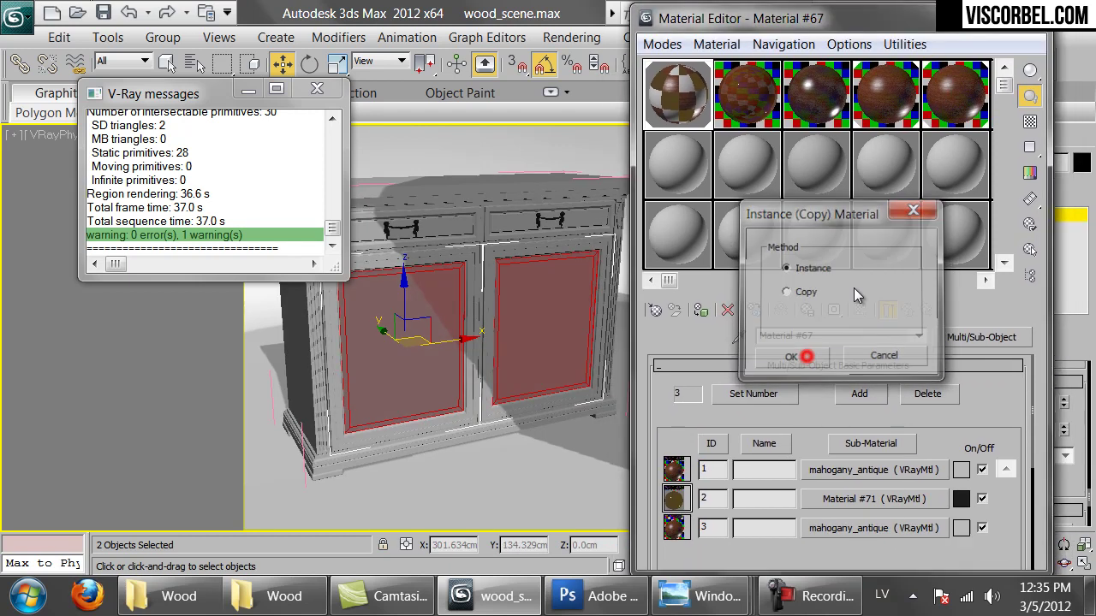
# Give the duplicate mahogany material in the fifth sample slot a distinct name beginning with mahogany_antique_ and close the Material Editor
pyautogui.click(881, 113)
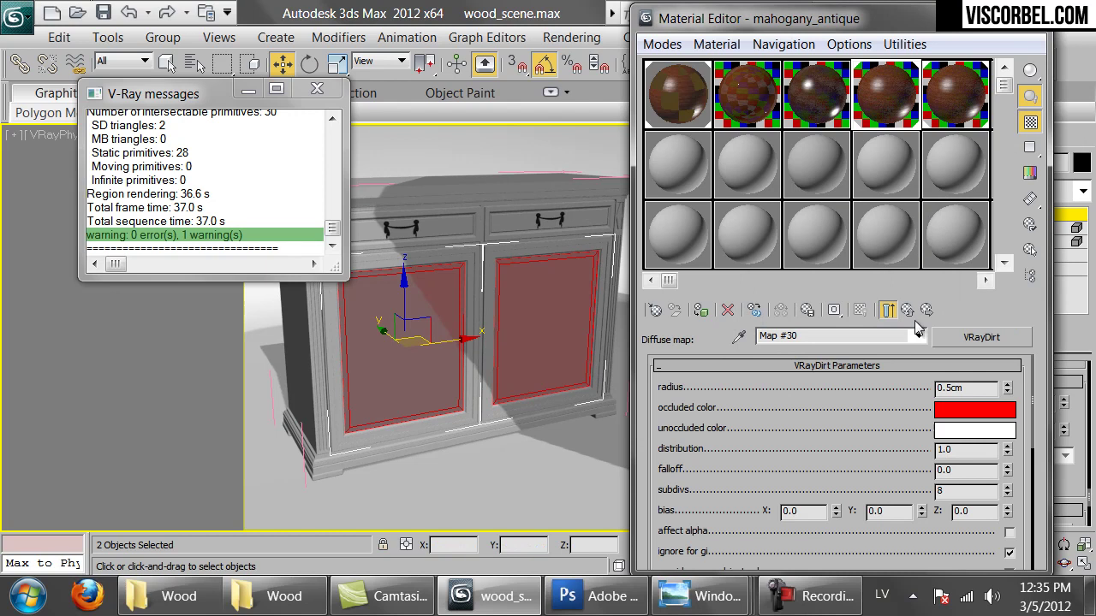
pyautogui.click(907, 310)
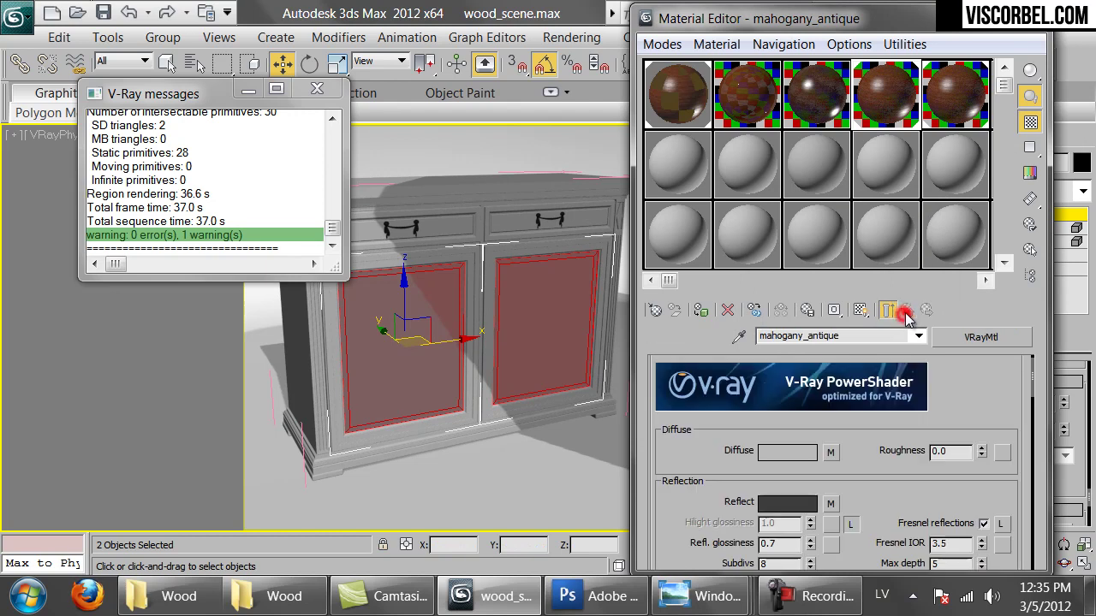
pyautogui.click(946, 102)
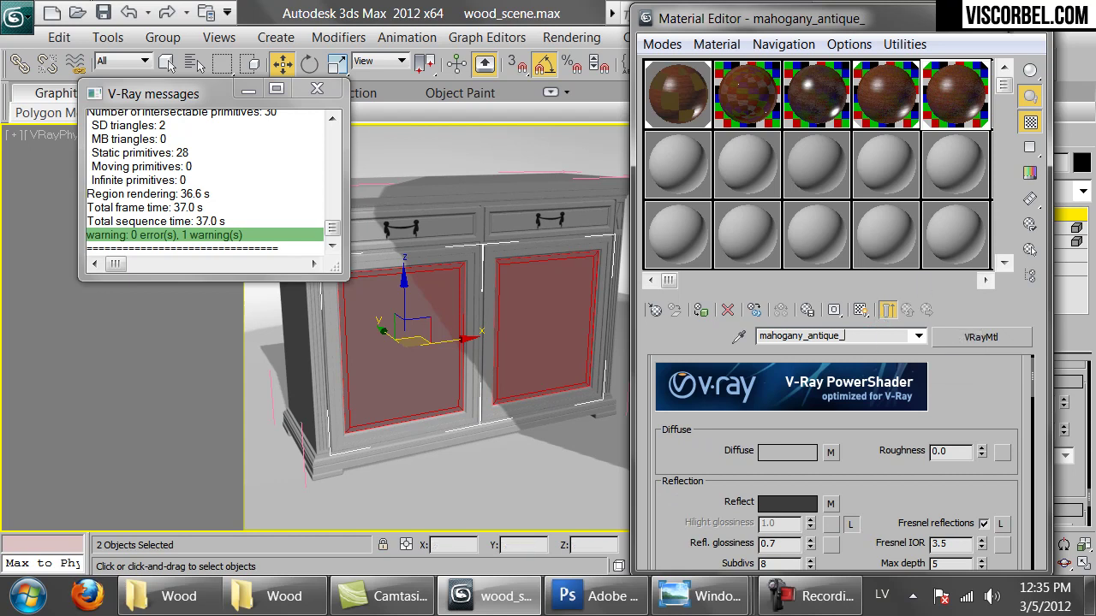
pyautogui.click(1034, 30)
# Reopen the last V-Ray frame buffer, re-render the marked region and close the render setup
pyautogui.click(980, 63)
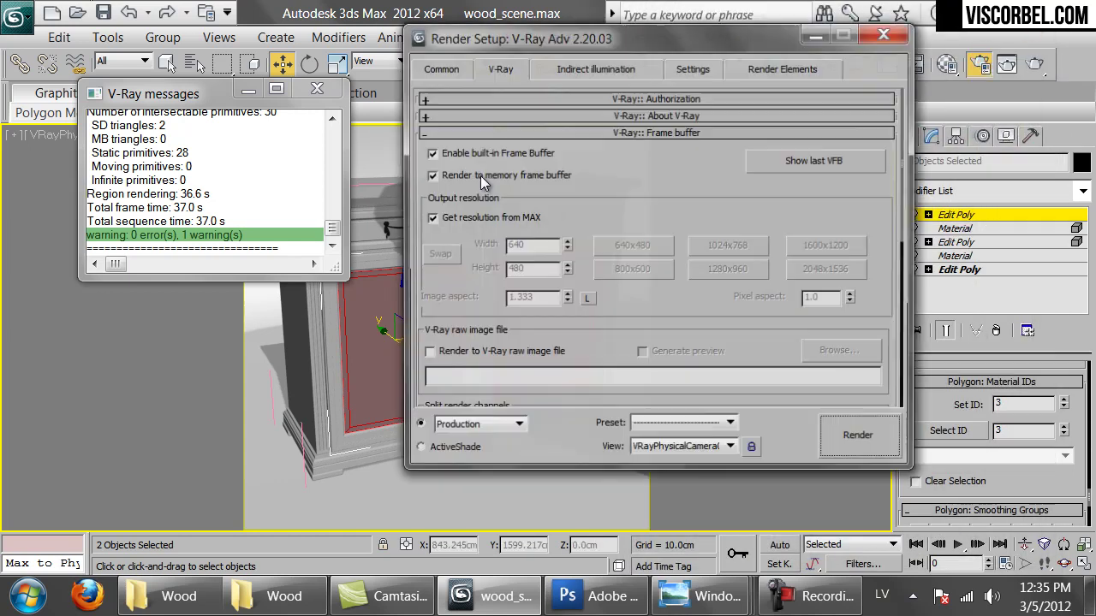
pyautogui.click(785, 161)
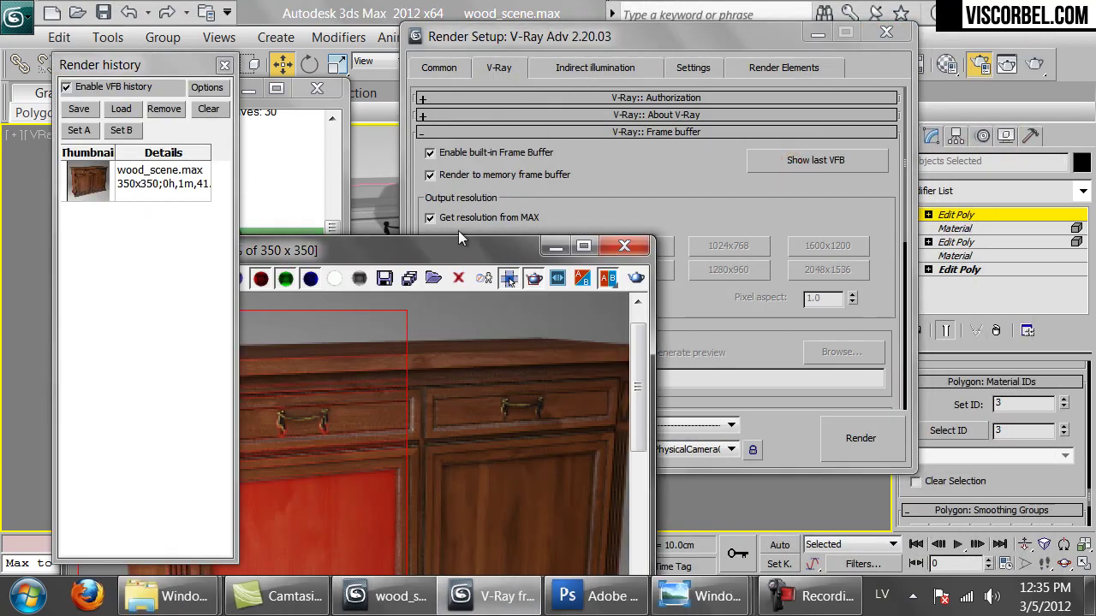
pyautogui.moveTo(493, 247); pyautogui.dragTo(622, 92)
pyautogui.click(772, 105)
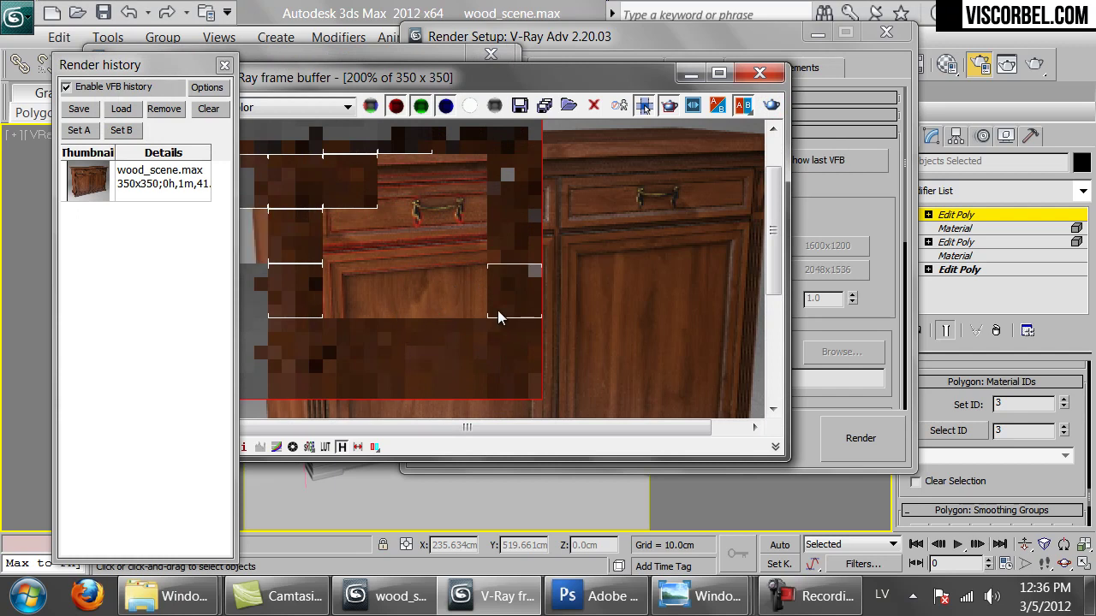
pyautogui.scroll(1, 353, 187)
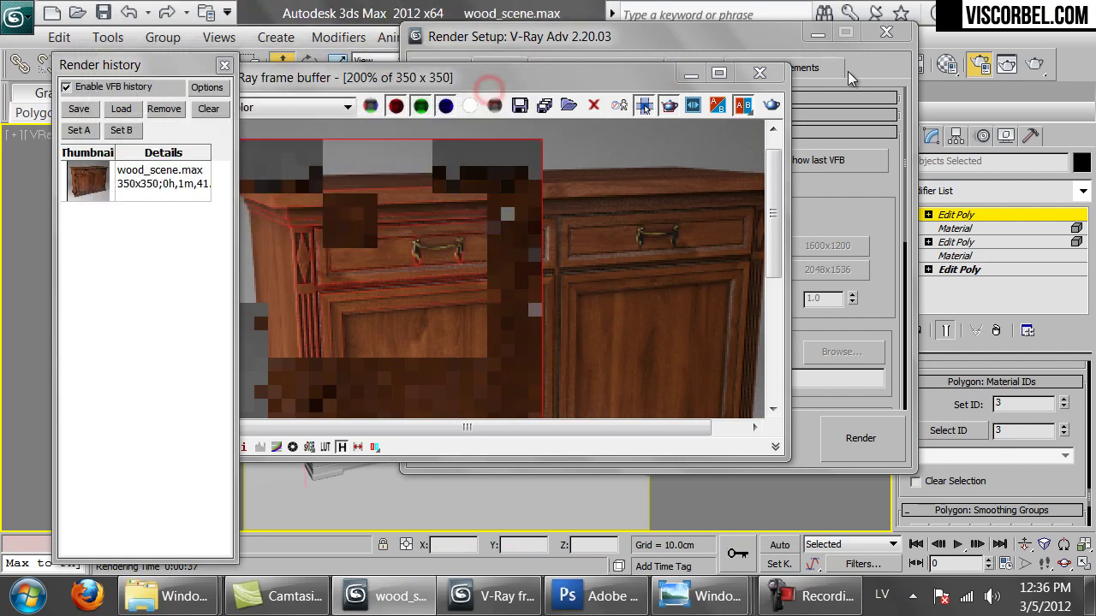
pyautogui.click(886, 35)
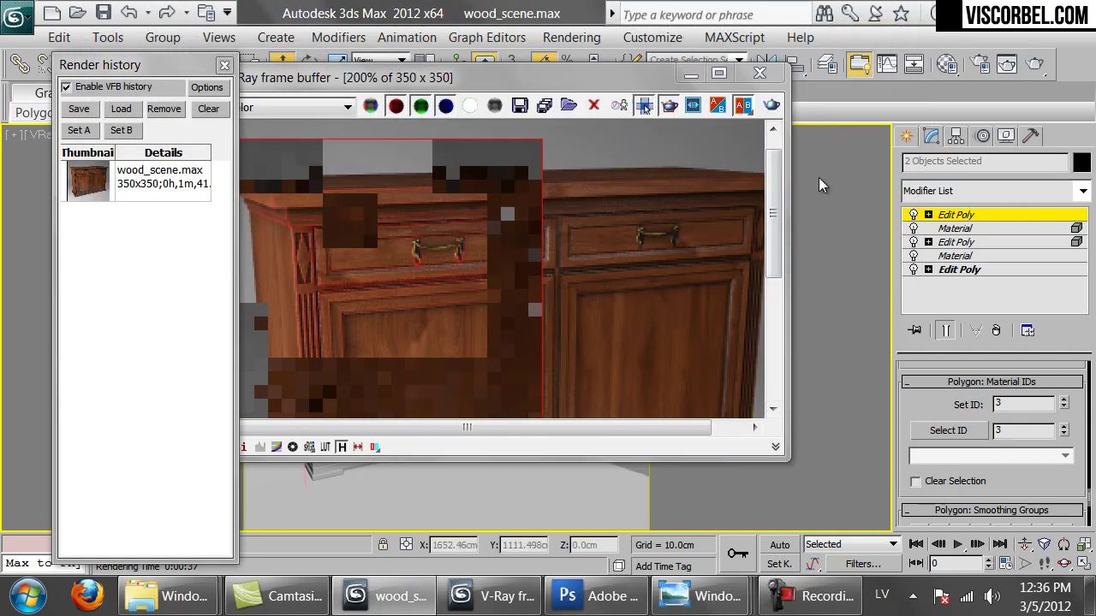
# Set the radius of the mahogany_antique material's diffuse VRayDirt map to 1.0 cm and re-render the region
pyautogui.press('m')
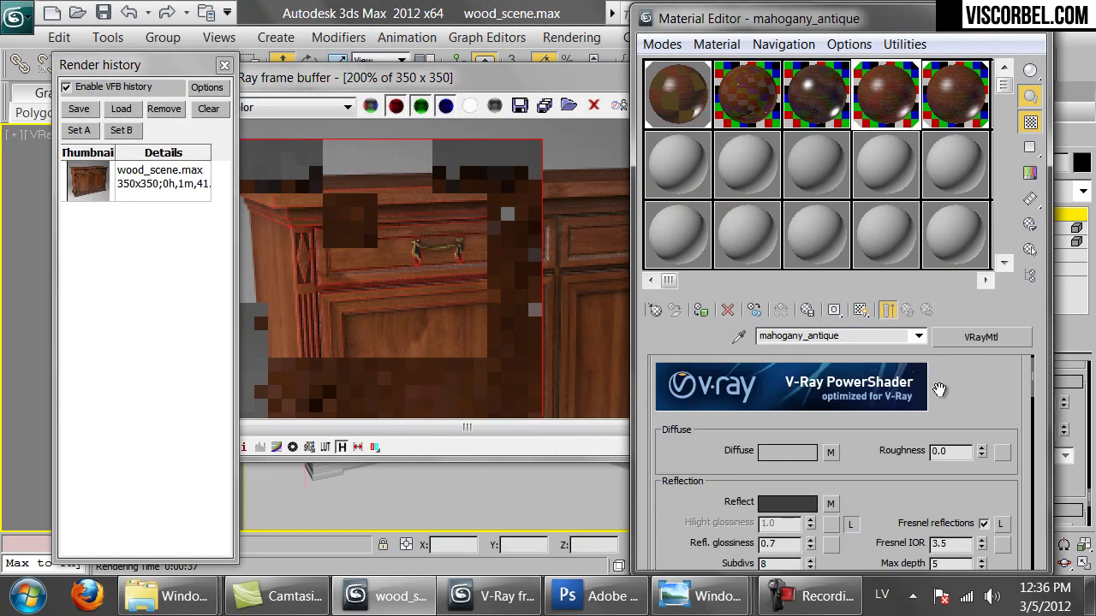
pyautogui.click(830, 452)
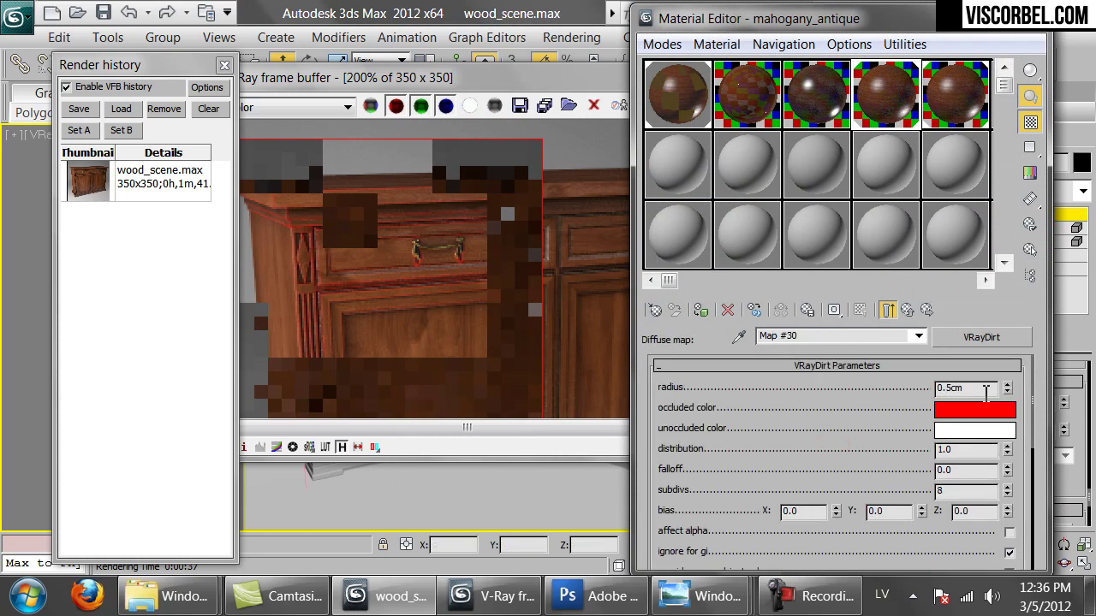
pyautogui.doubleClick(982, 391)
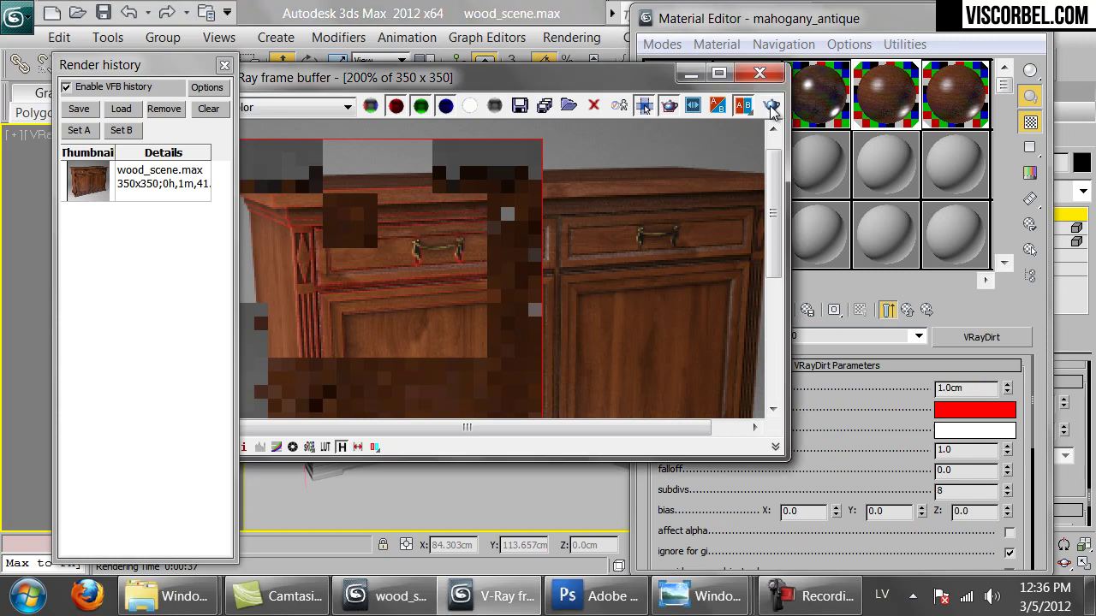
pyautogui.click(771, 104)
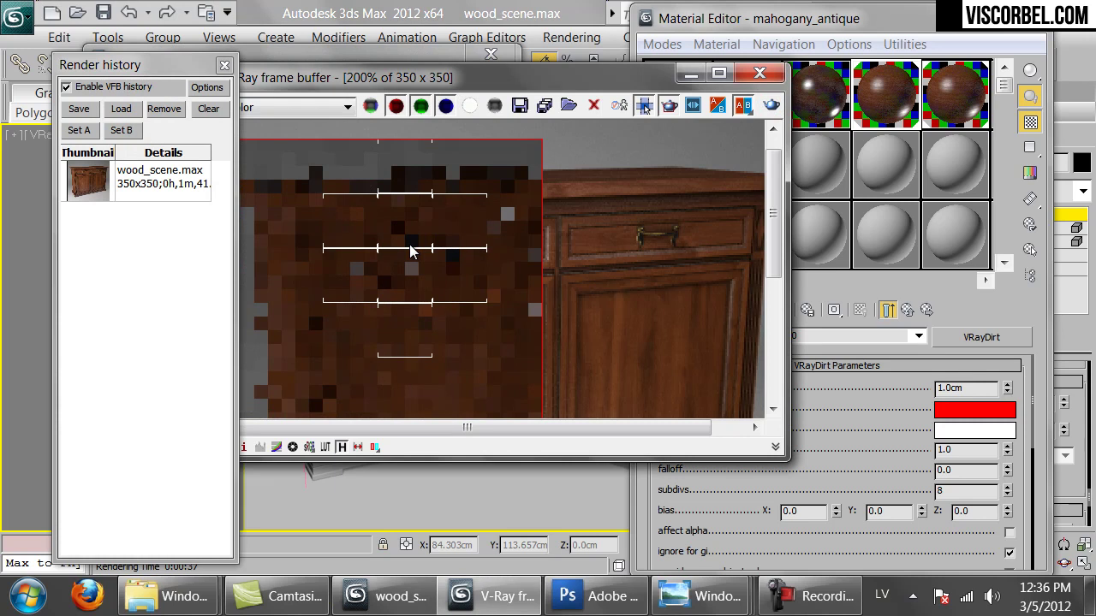
# Examine the red edge effect on the drawers, door frame and columns in the region render
pyautogui.scroll(1, 410, 250)
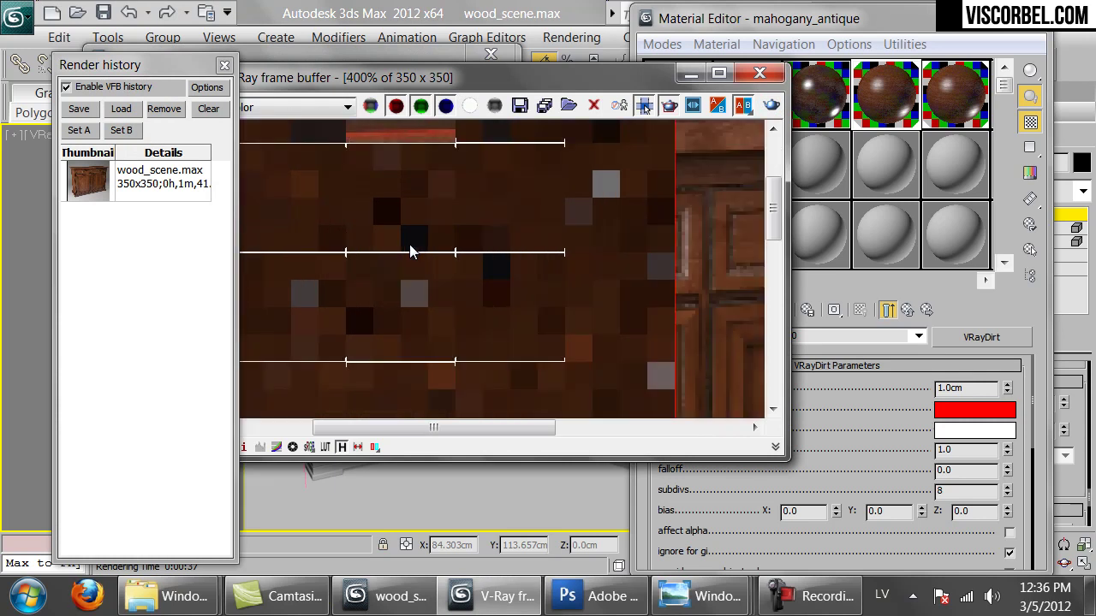
pyautogui.scroll(-1, 411, 251)
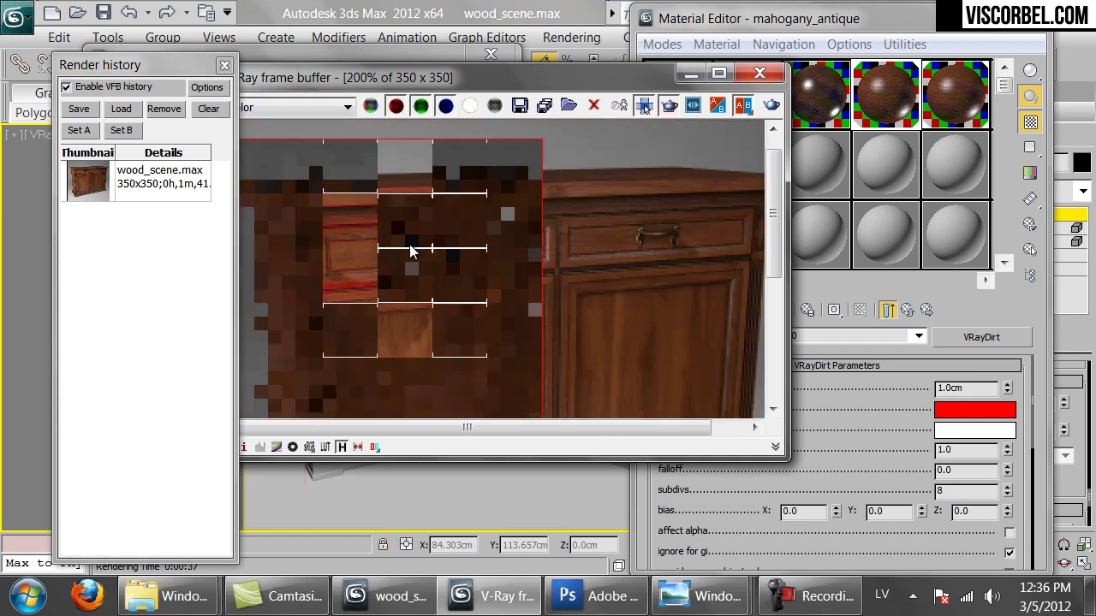
pyautogui.moveTo(320, 261); pyautogui.dragTo(485, 234)
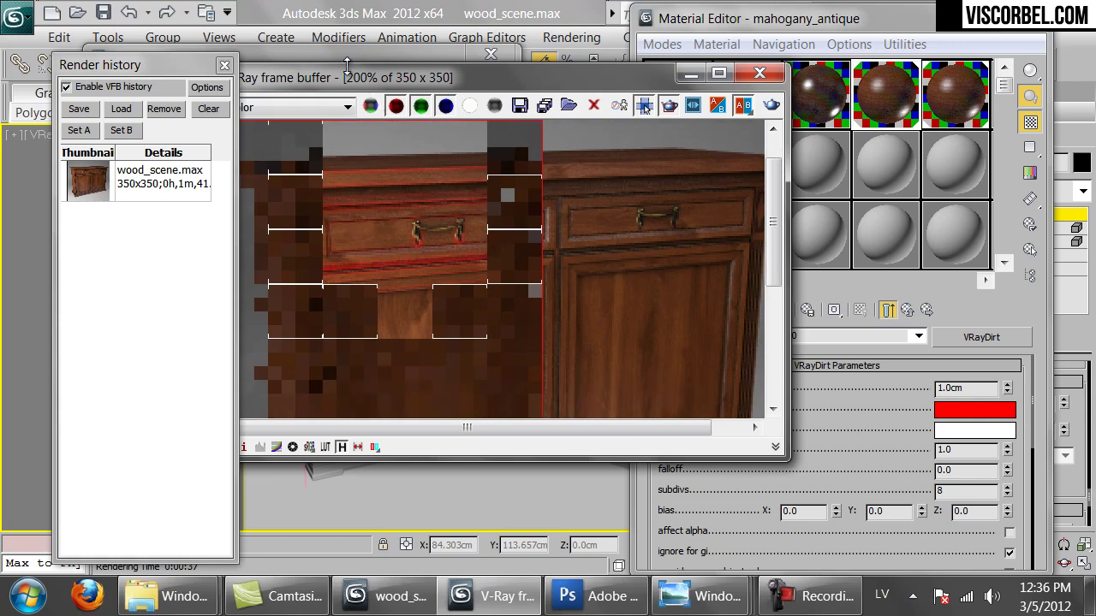
pyautogui.doubleClick(406, 257)
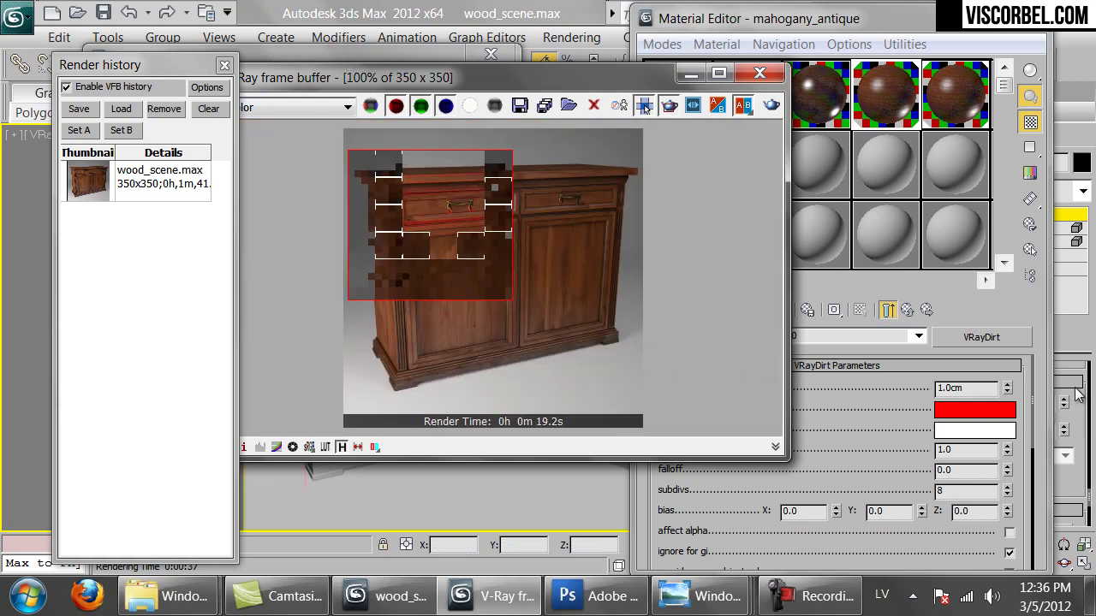
pyautogui.scroll(2, 410, 209)
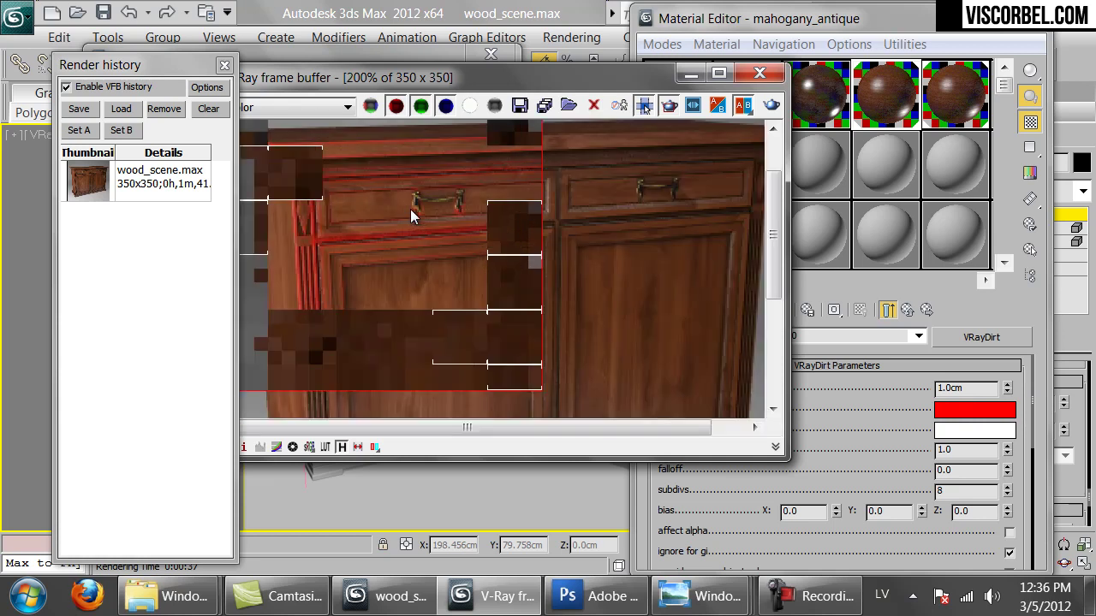
pyautogui.moveTo(340, 199); pyautogui.dragTo(360, 228)
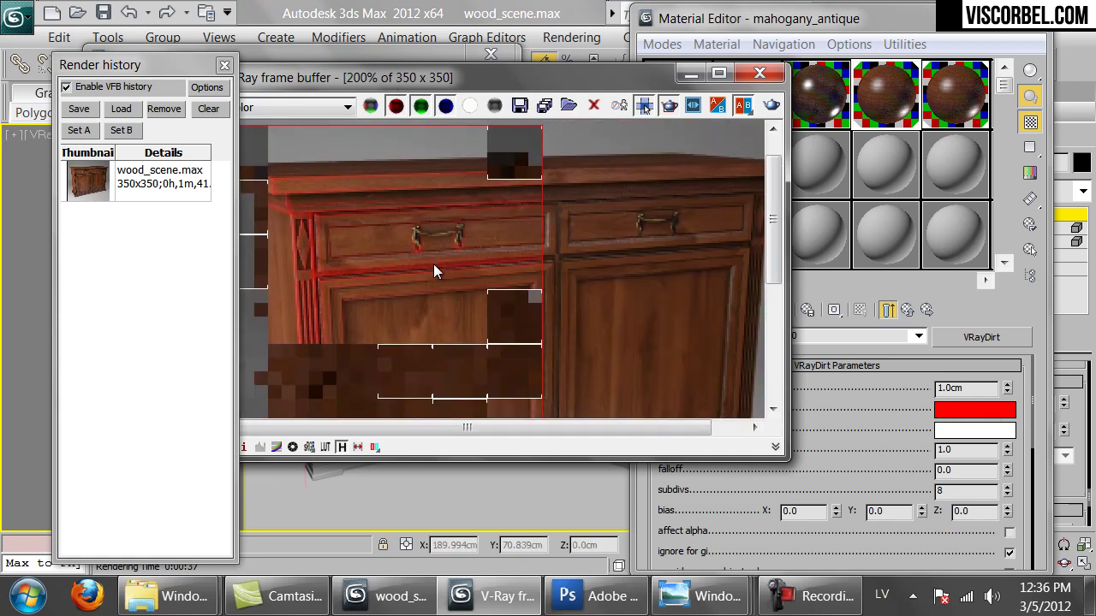
pyautogui.moveTo(398, 343); pyautogui.dragTo(434, 238)
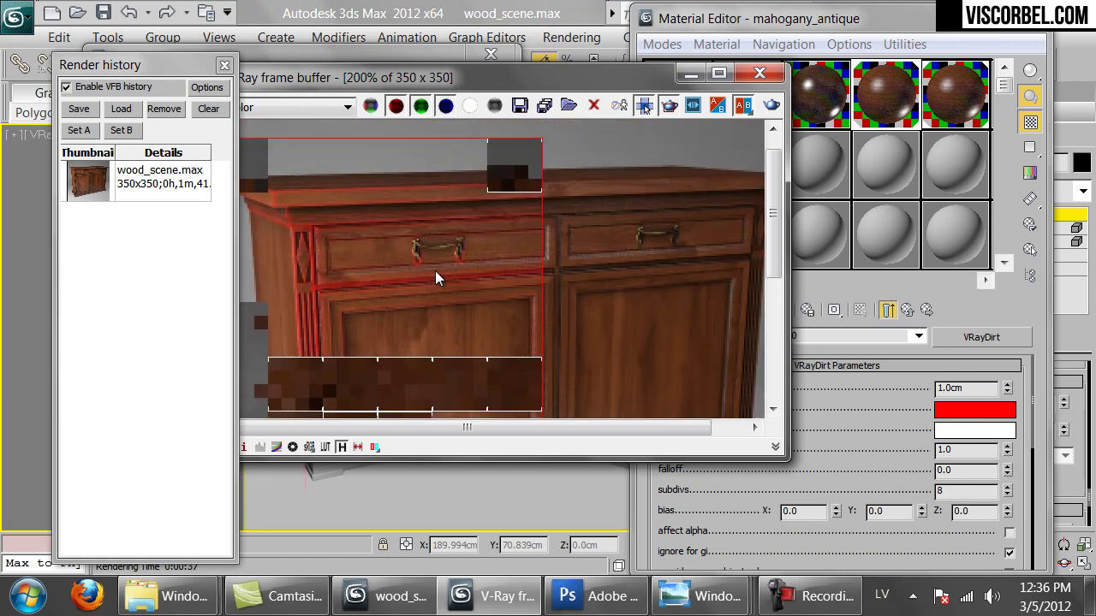
pyautogui.doubleClick(447, 239)
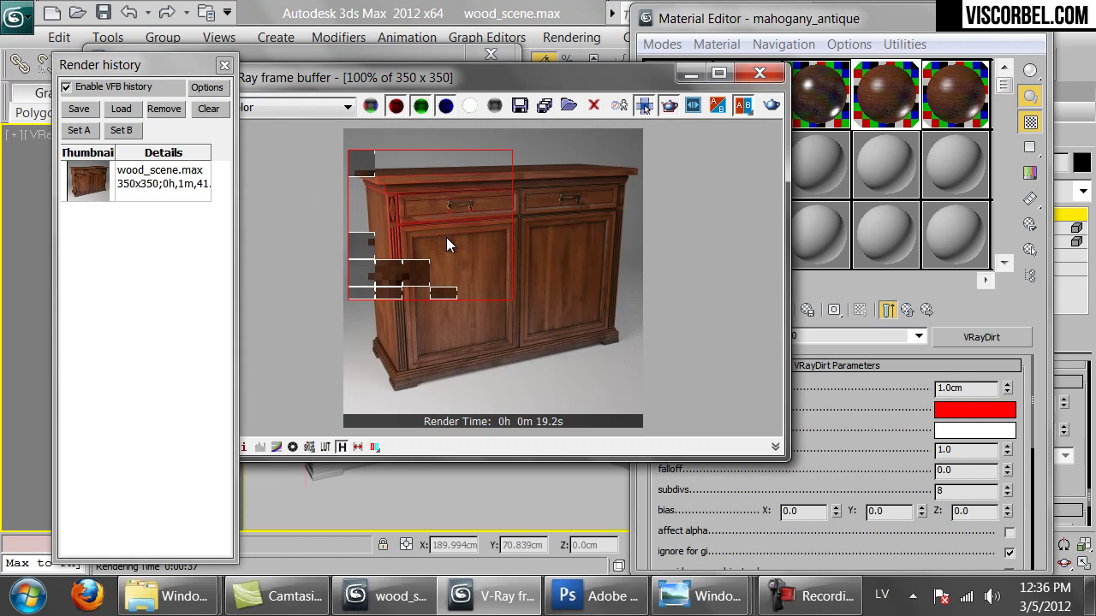
pyautogui.scroll(1, 443, 237)
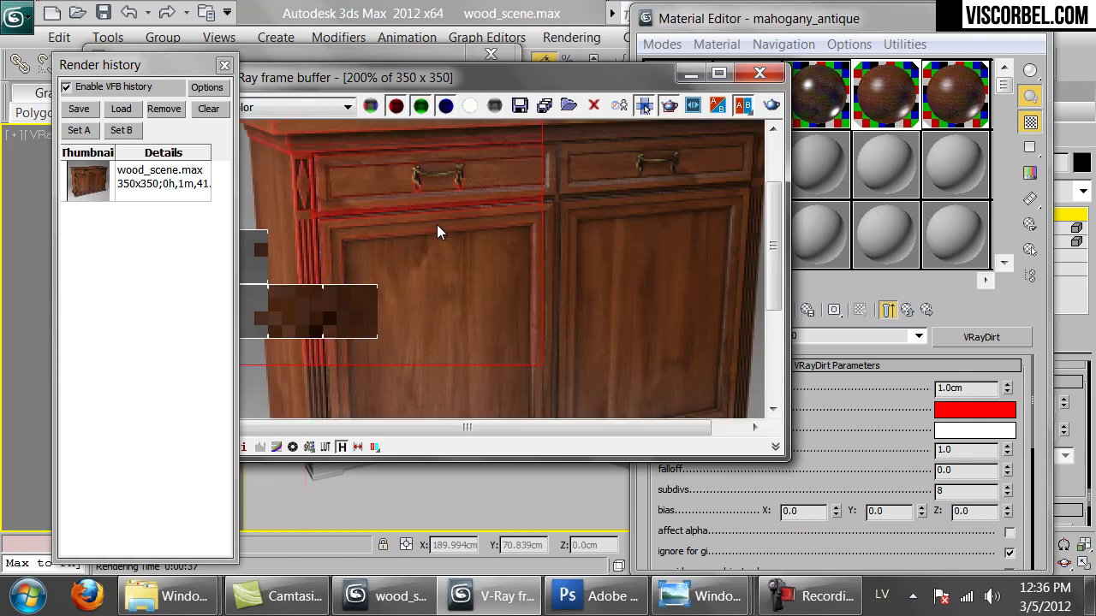
pyautogui.moveTo(352, 177); pyautogui.dragTo(379, 232)
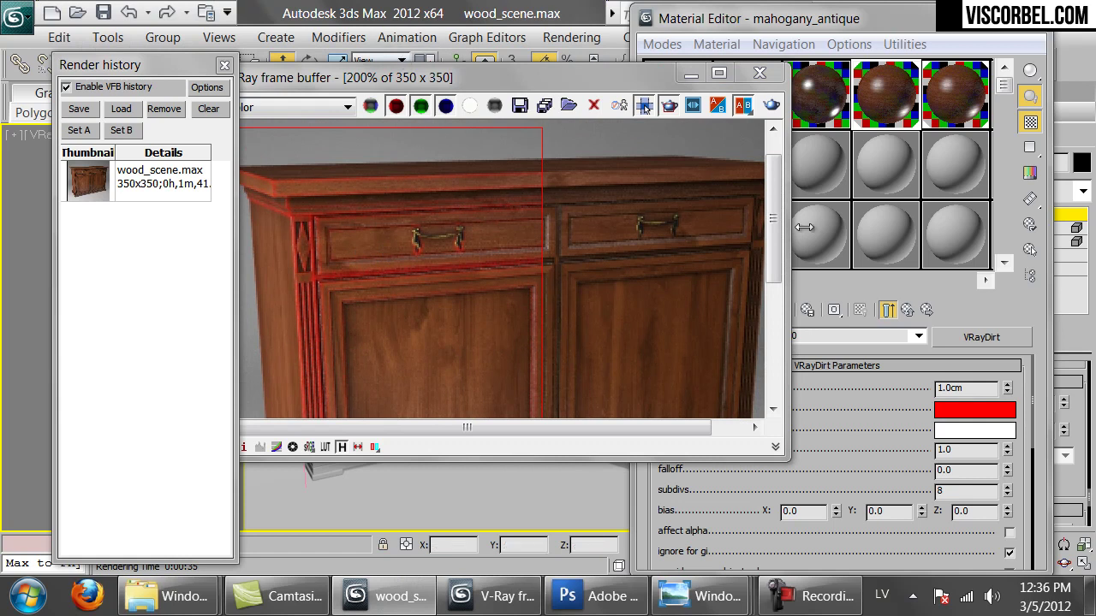
# Load dr_9.png from the DIRT texture folder as a Bitmap in the radius slot of the mahogany_antique diffuse VRayDirt map
pyautogui.moveTo(842, 470); pyautogui.dragTo(942, 412)
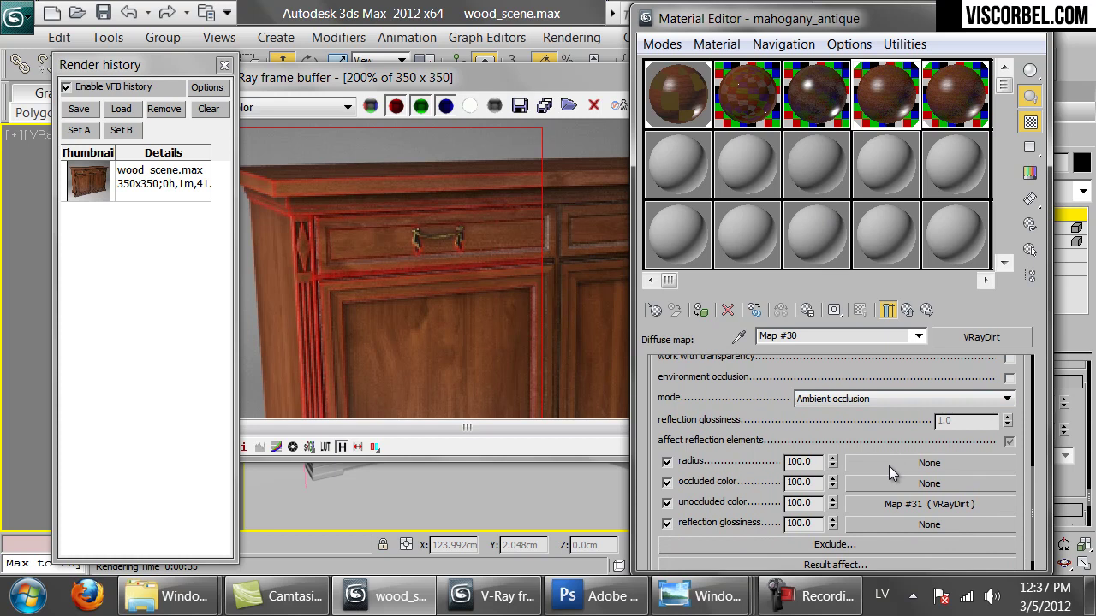
pyautogui.click(964, 463)
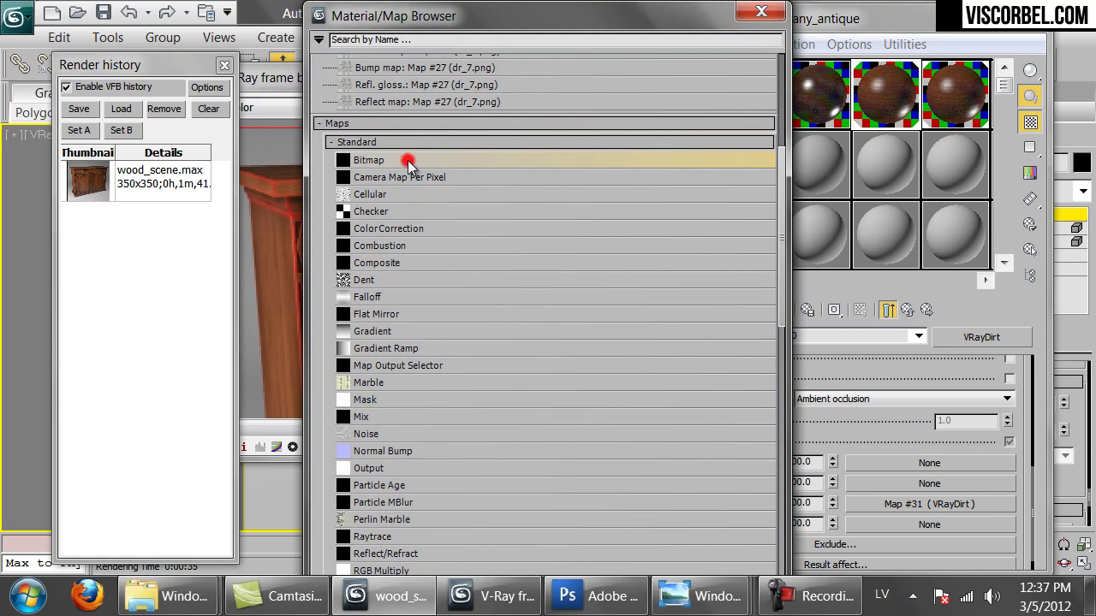
pyautogui.doubleClick(408, 162)
pyautogui.click(367, 81)
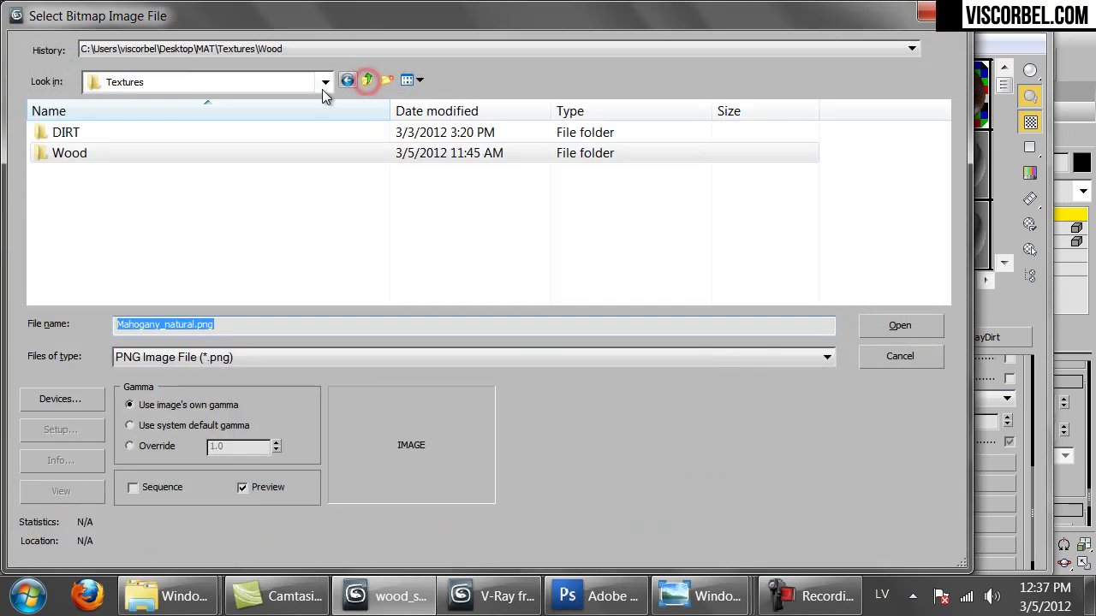
pyautogui.doubleClick(93, 129)
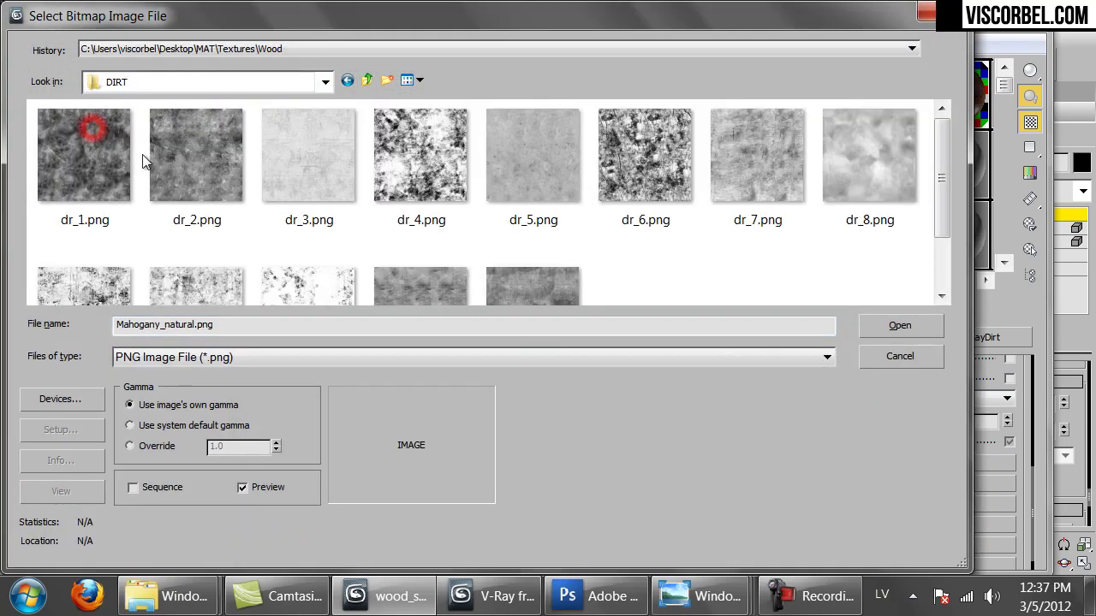
pyautogui.click(405, 155)
pyautogui.scroll(-1, 403, 159)
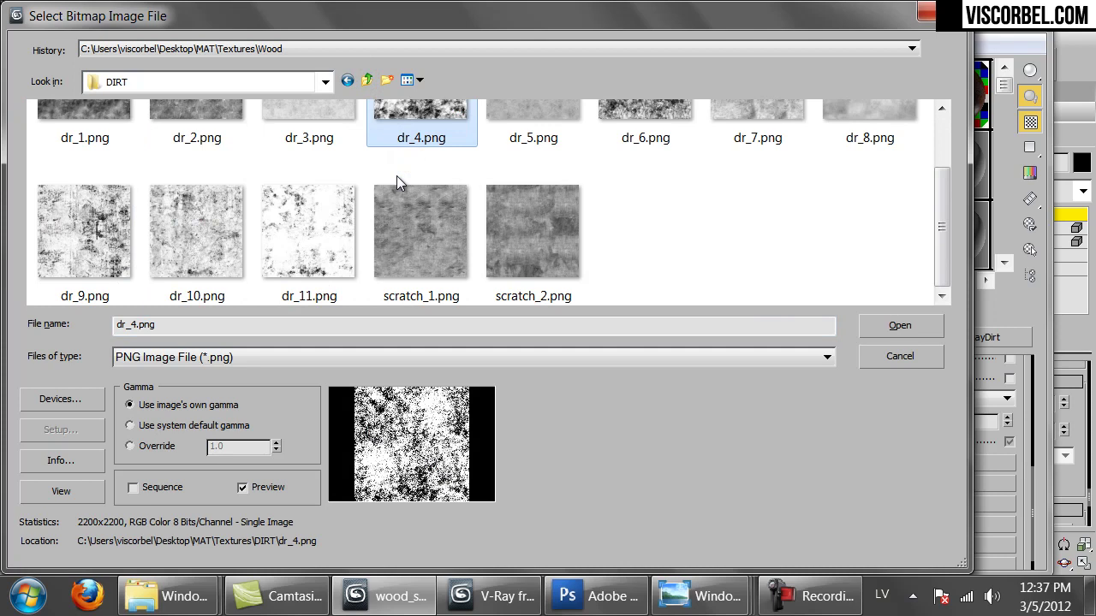
pyautogui.click(115, 230)
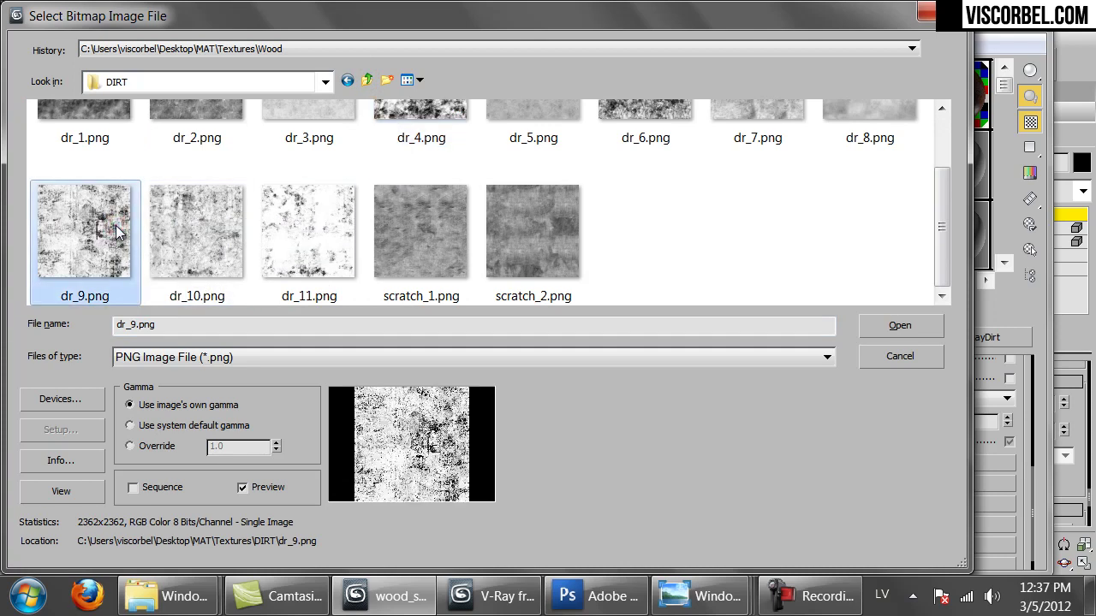
pyautogui.doubleClick(116, 230)
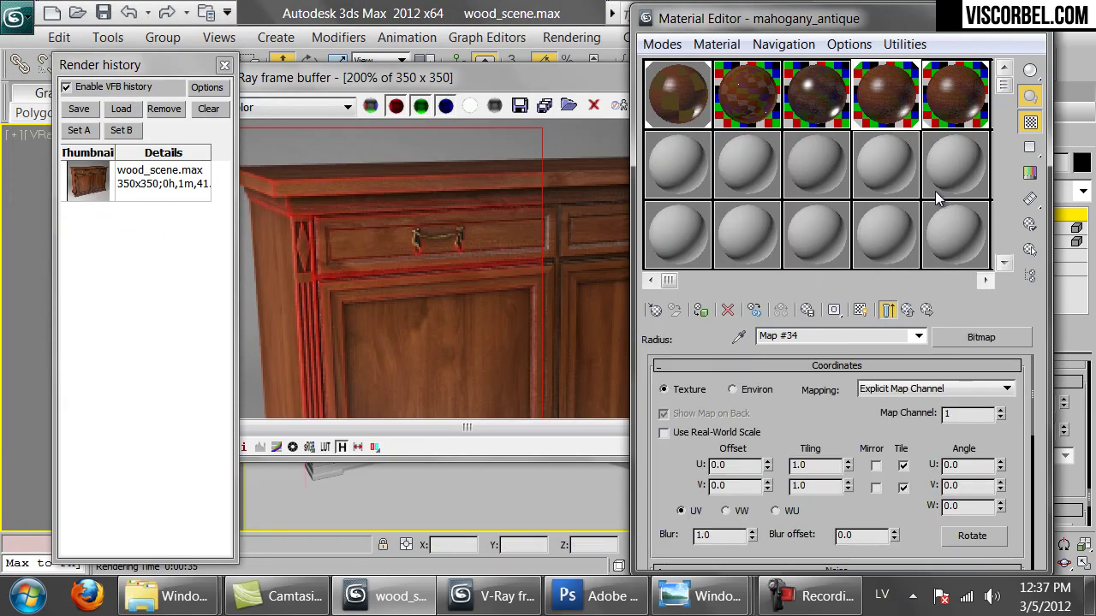
# Return to the parent VRayDirt map and re-render the marked region of the cabinet
pyautogui.click(905, 312)
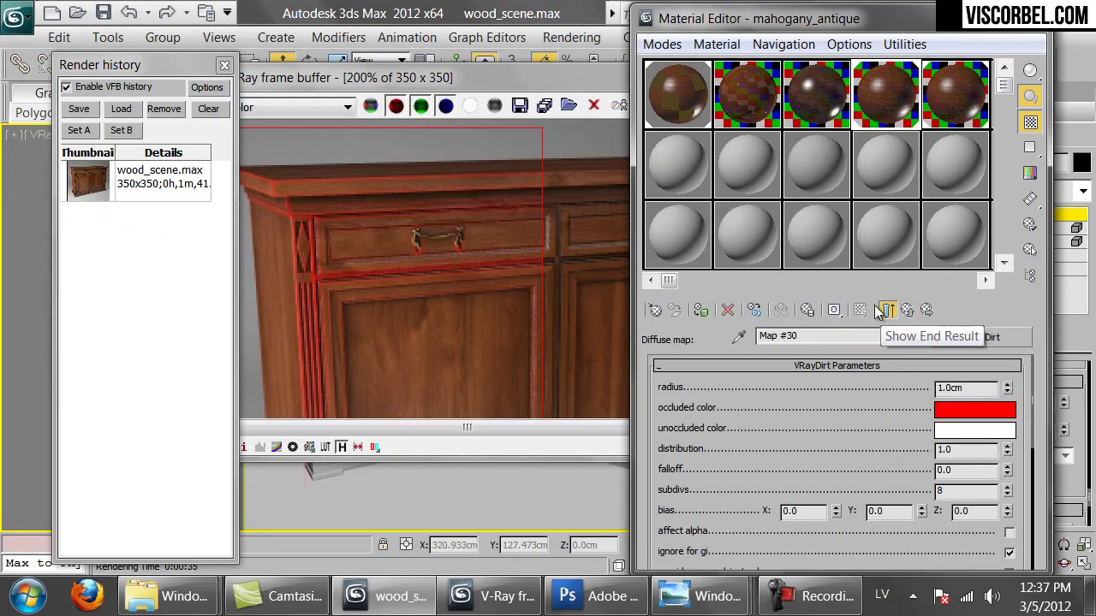
pyautogui.click(480, 268)
pyautogui.click(771, 105)
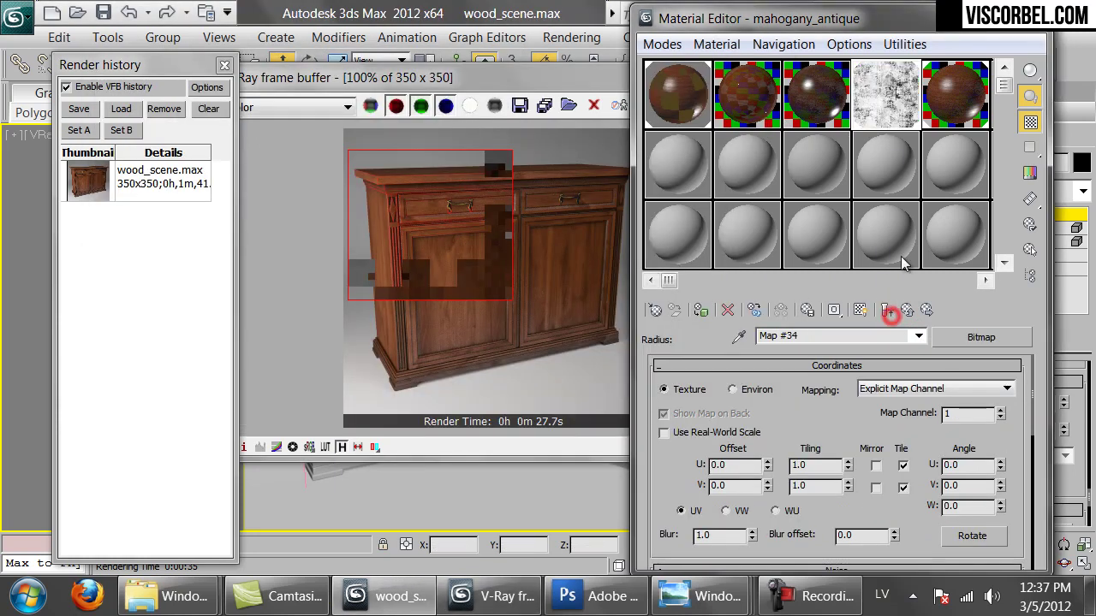
# Enlarge the radius bitmap's preview and try inverting the map with its RGB level raised to 6.49
pyautogui.doubleClick(886, 112)
pyautogui.moveTo(321, 167); pyautogui.dragTo(310, 38)
pyautogui.moveTo(430, 375); pyautogui.dragTo(567, 510)
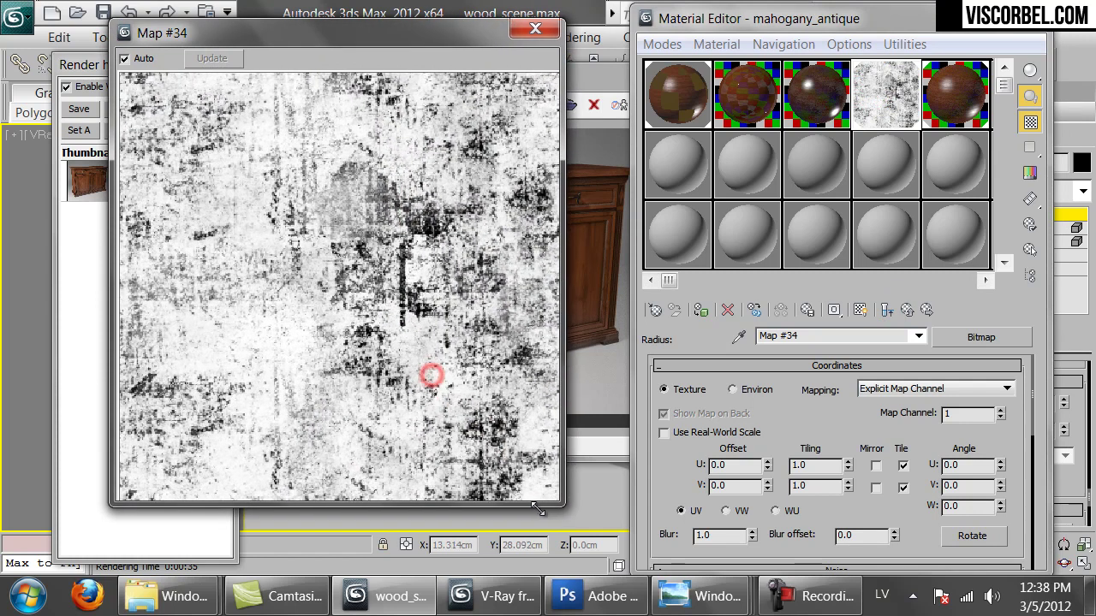
pyautogui.scroll(-8, 839, 495)
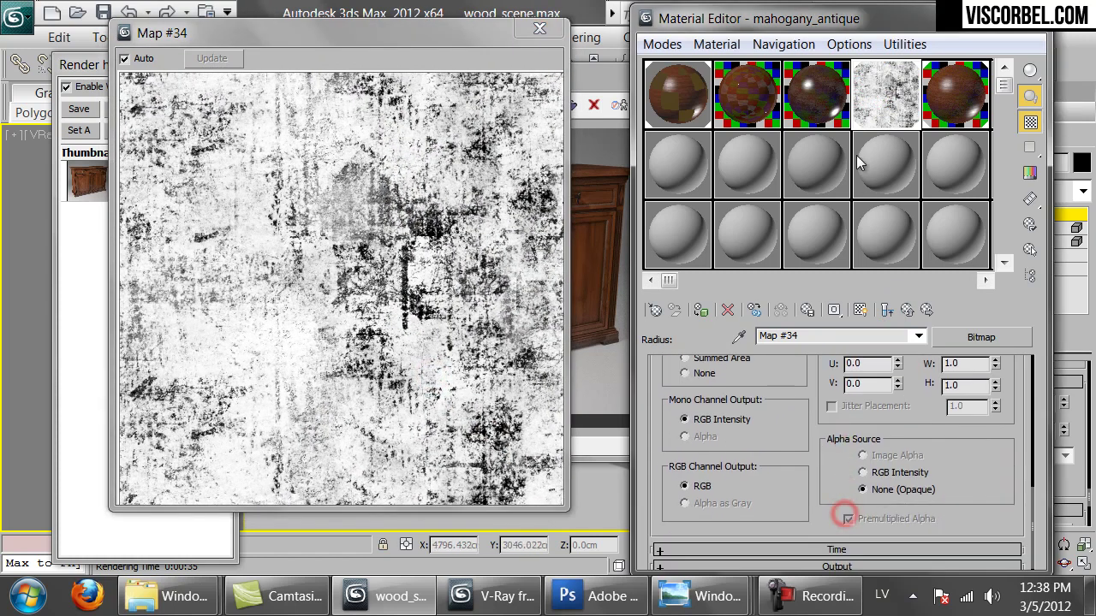
pyautogui.click(868, 561)
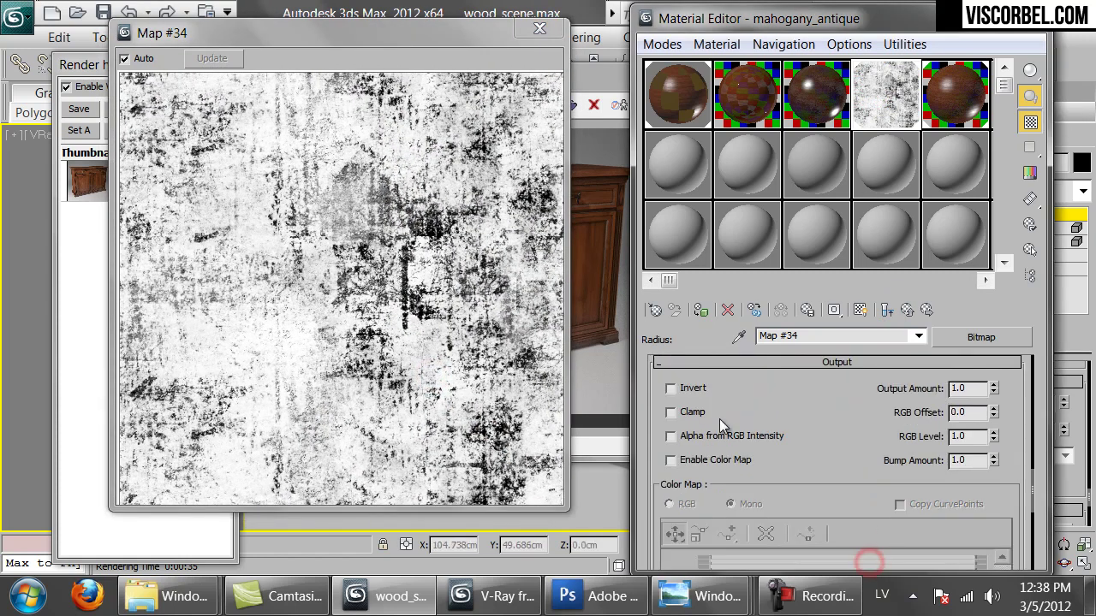
pyautogui.click(685, 387)
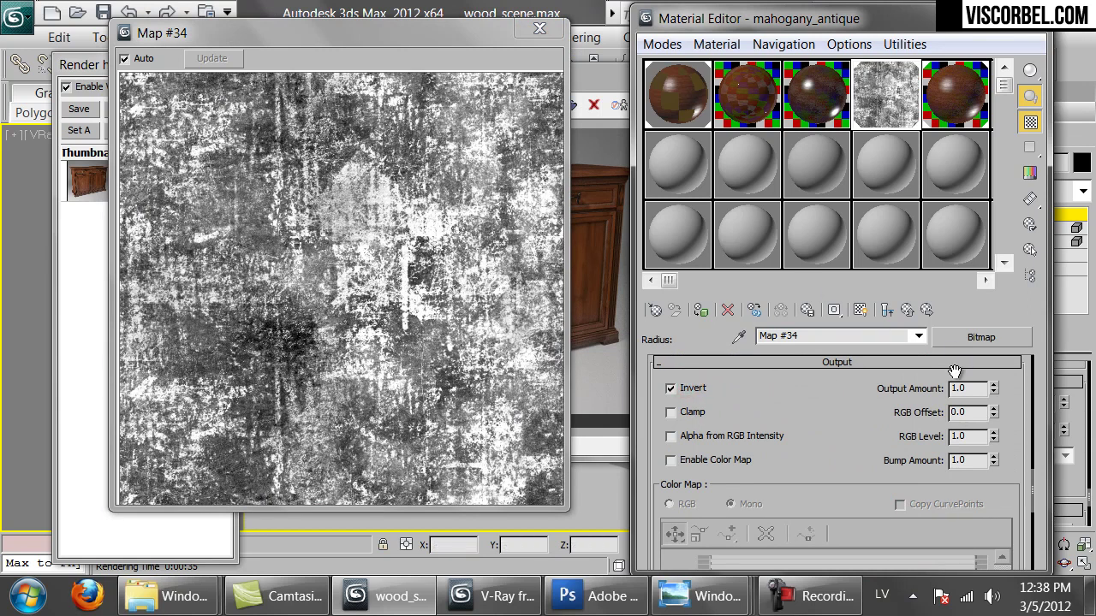
pyautogui.moveTo(993, 440); pyautogui.dragTo(960, 97)
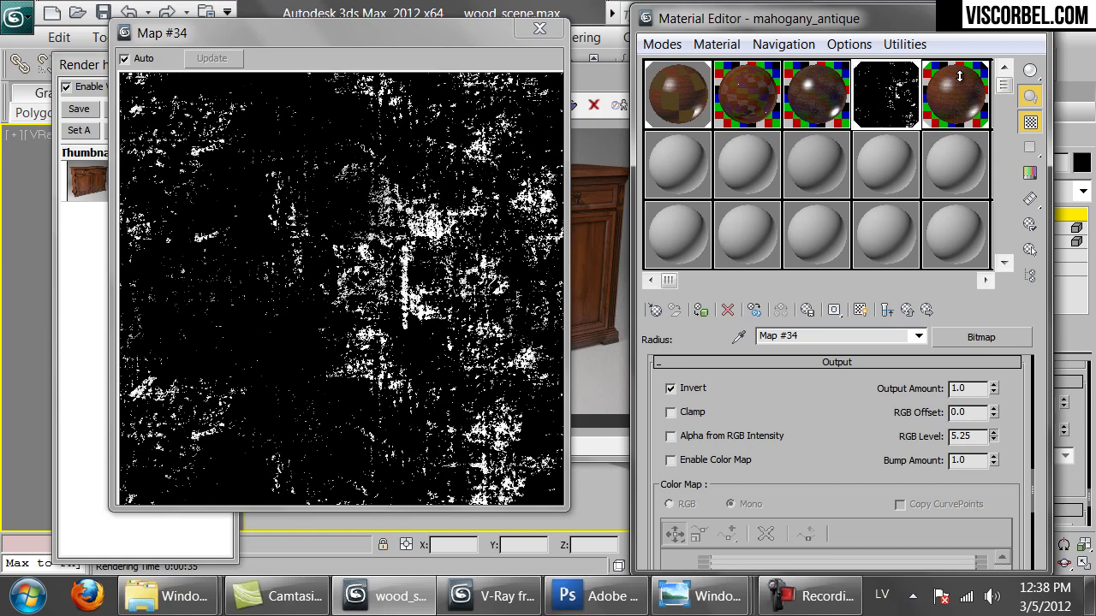
pyautogui.moveTo(960, 43); pyautogui.dragTo(960, 578)
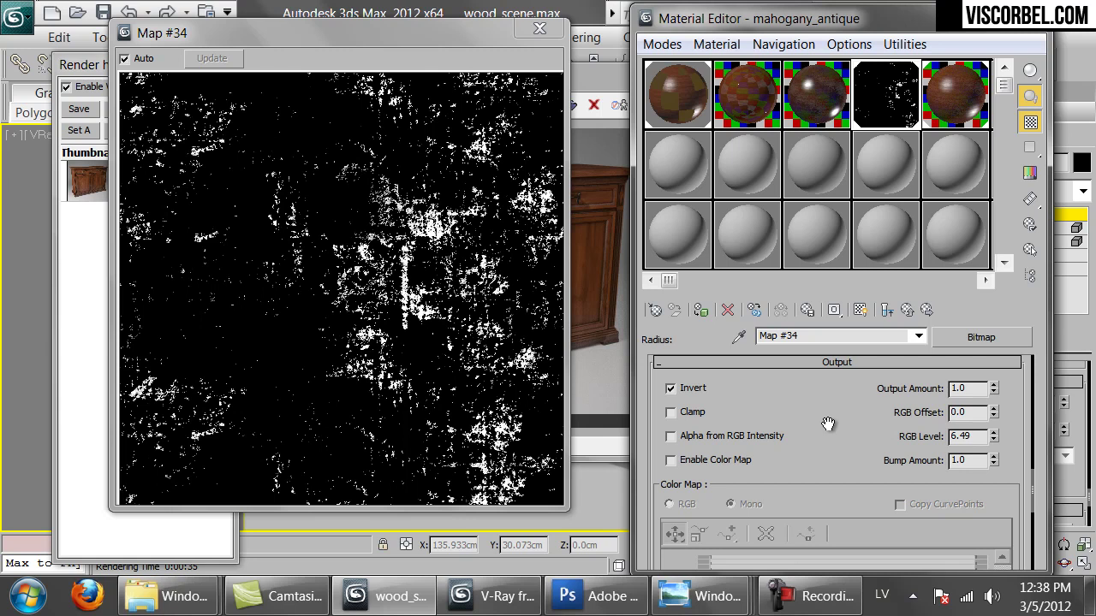
# Close the enlarged map preview, show the radius dirt map in the viewport and close the V-Ray messages
pyautogui.click(602, 361)
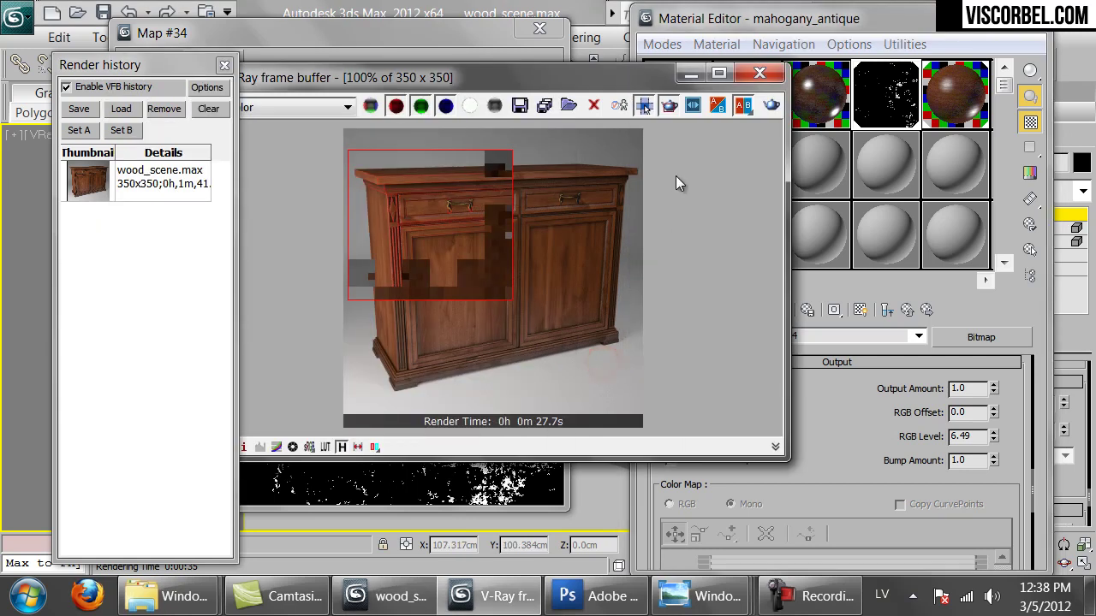
pyautogui.moveTo(623, 69); pyautogui.dragTo(576, 422)
pyautogui.click(539, 28)
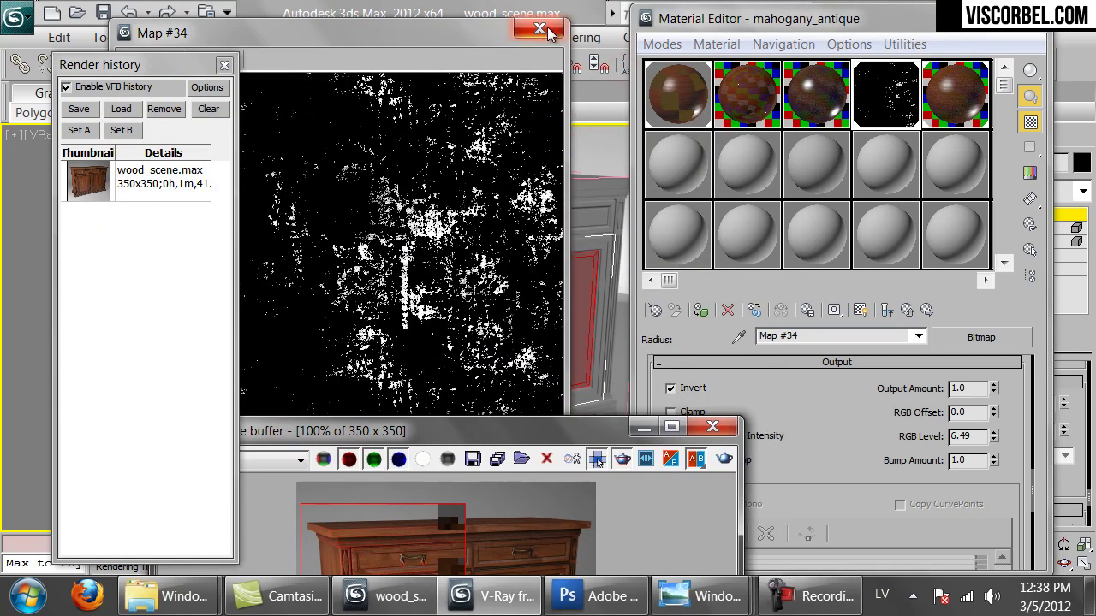
pyautogui.click(861, 310)
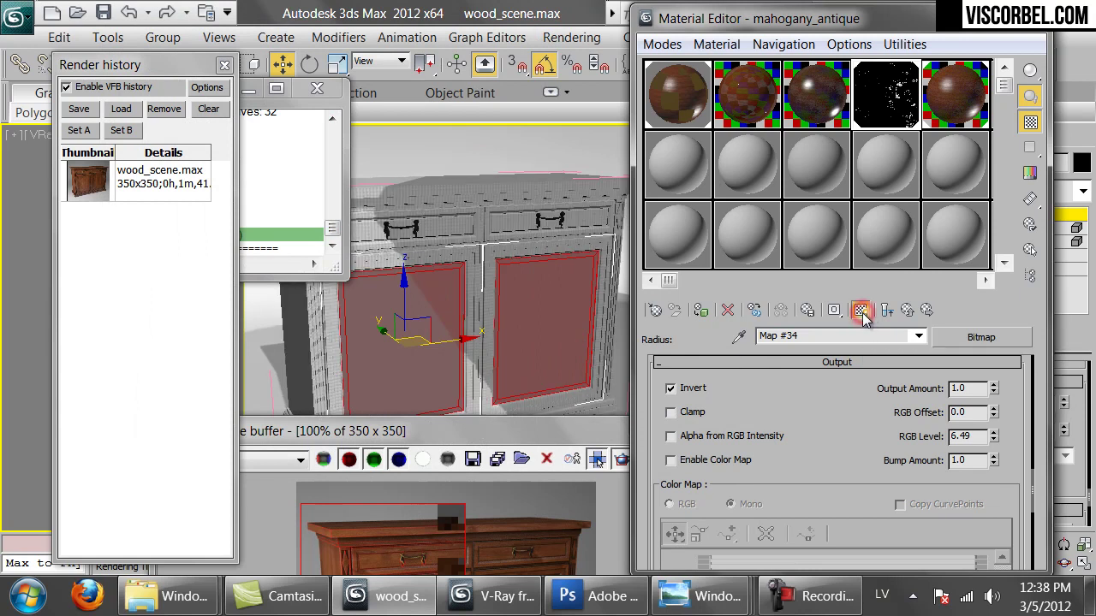
pyautogui.click(317, 88)
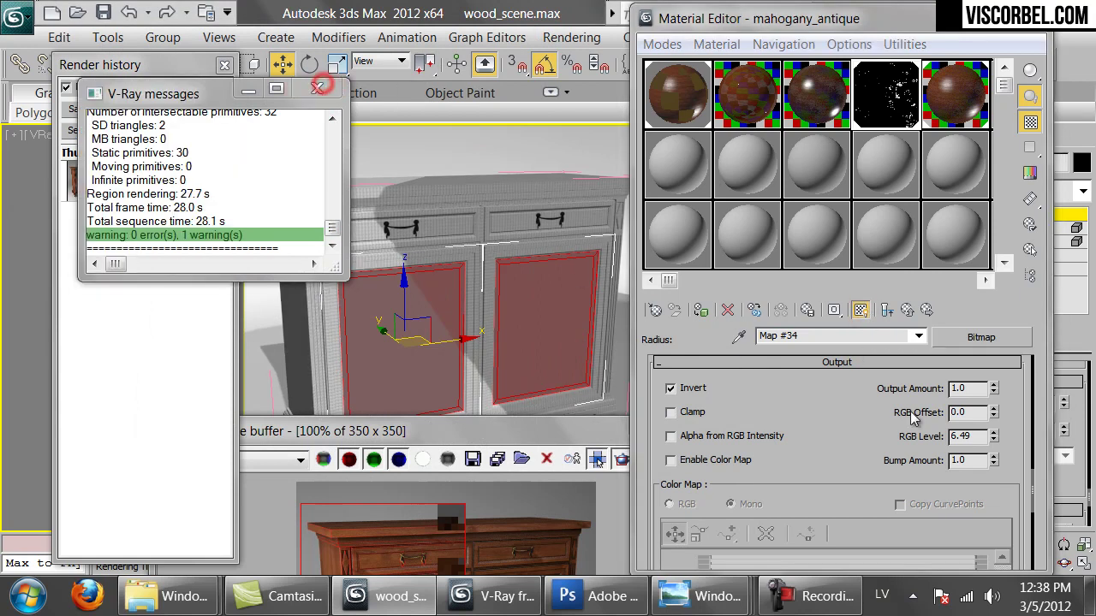
# Enable real-world scale for the radius dirt bitmap and set its width and height to 50 cm
pyautogui.scroll(10, 790, 389)
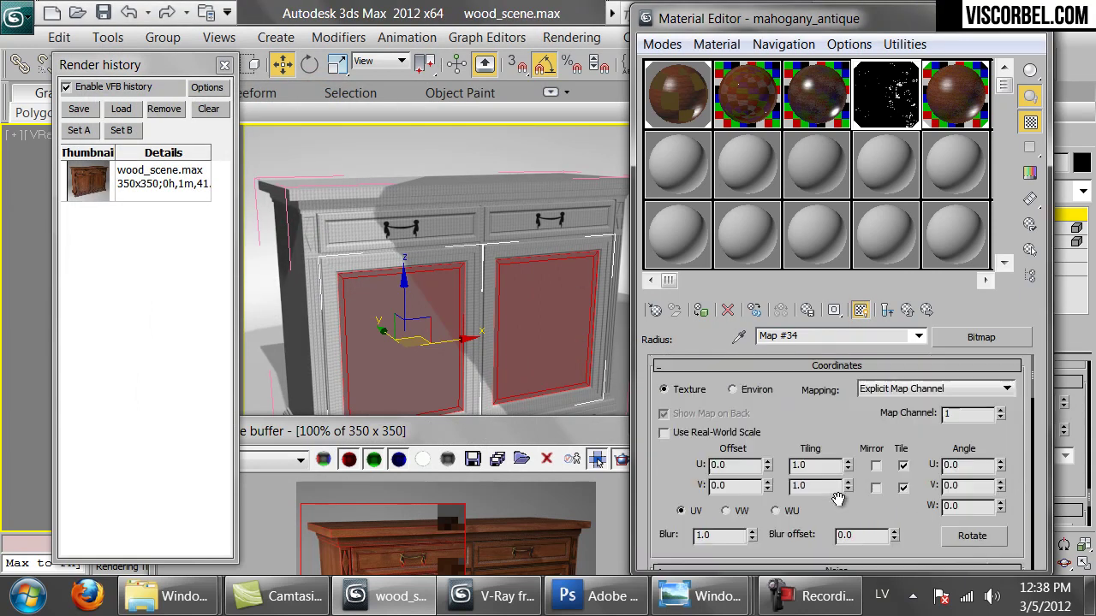
pyautogui.click(696, 432)
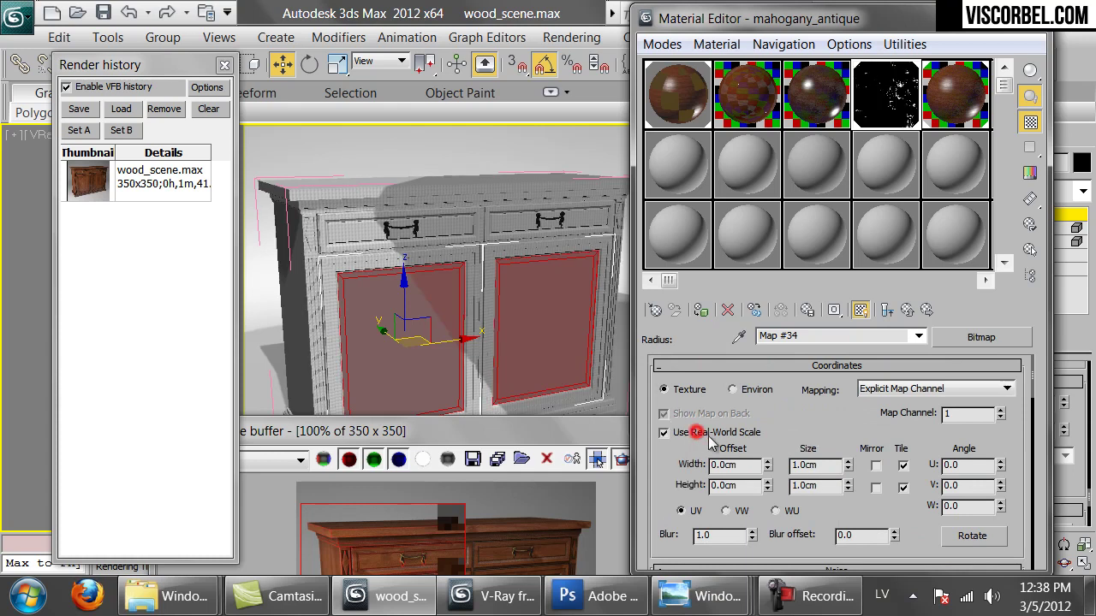
pyautogui.doubleClick(821, 464)
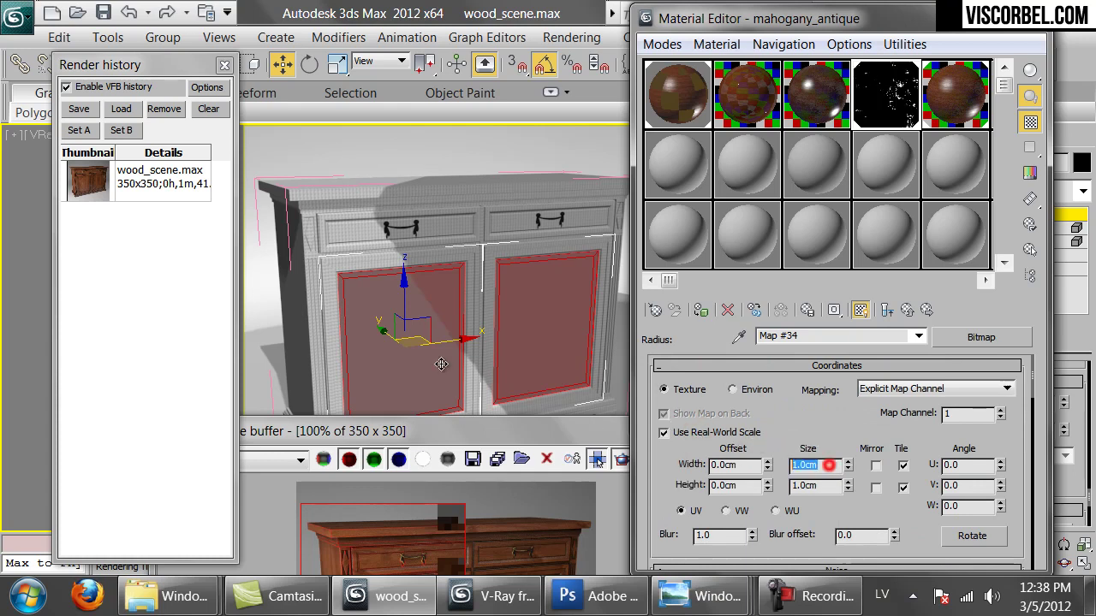
pyautogui.write('50')
pyautogui.press('Tab')
pyautogui.write('50')
pyautogui.press('Return')
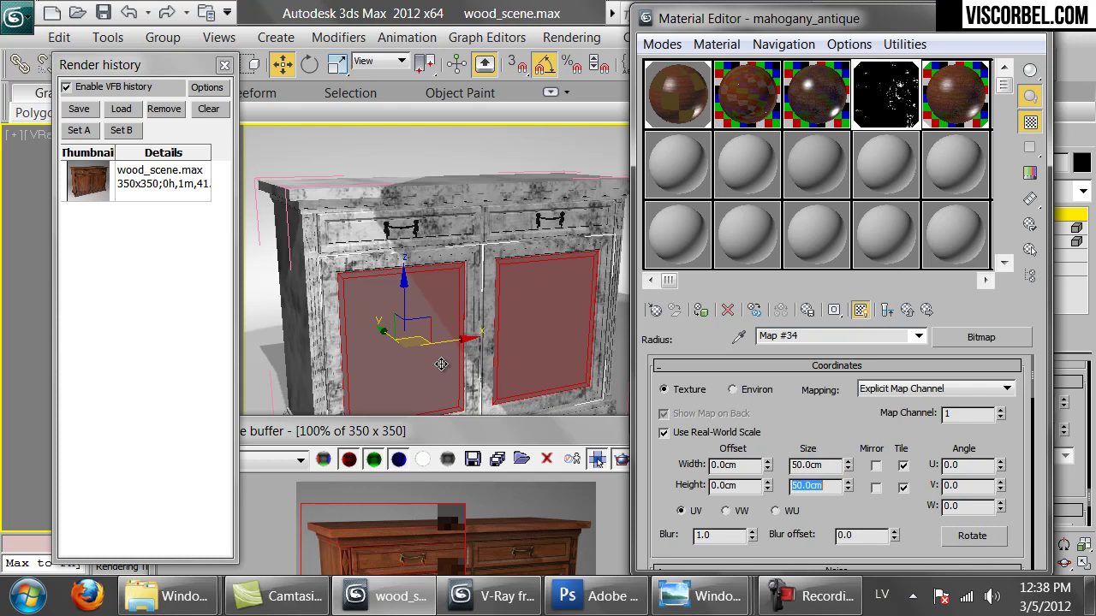
# Re-render the marked region with the inverted radius map, check the drawer edges up close and stop the render
pyautogui.click(548, 374)
pyautogui.moveTo(547, 445); pyautogui.dragTo(579, 184)
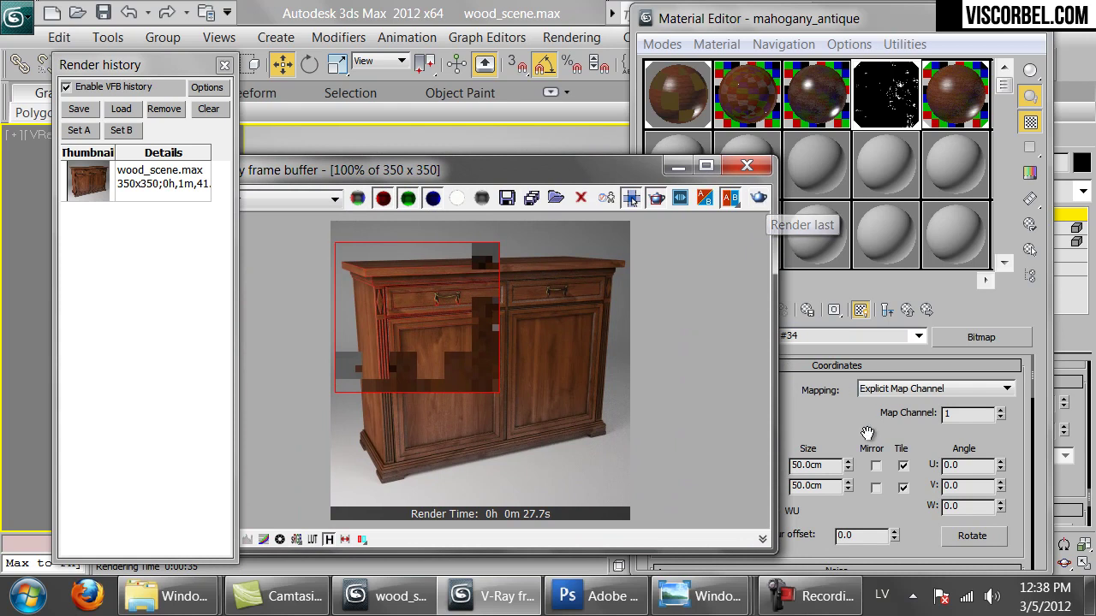
pyautogui.click(754, 197)
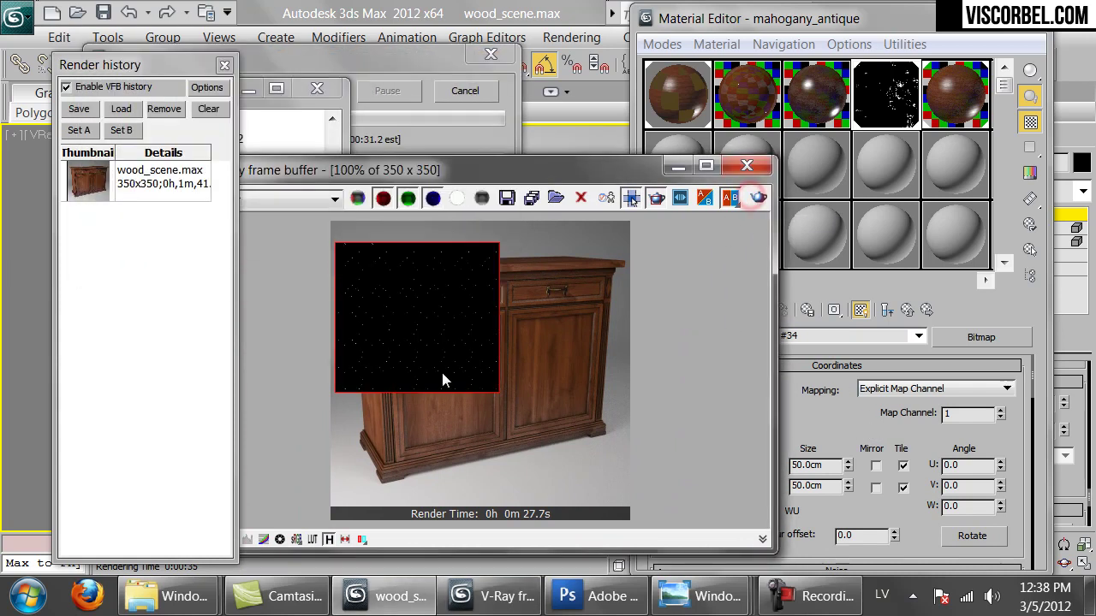
pyautogui.scroll(1, 422, 296)
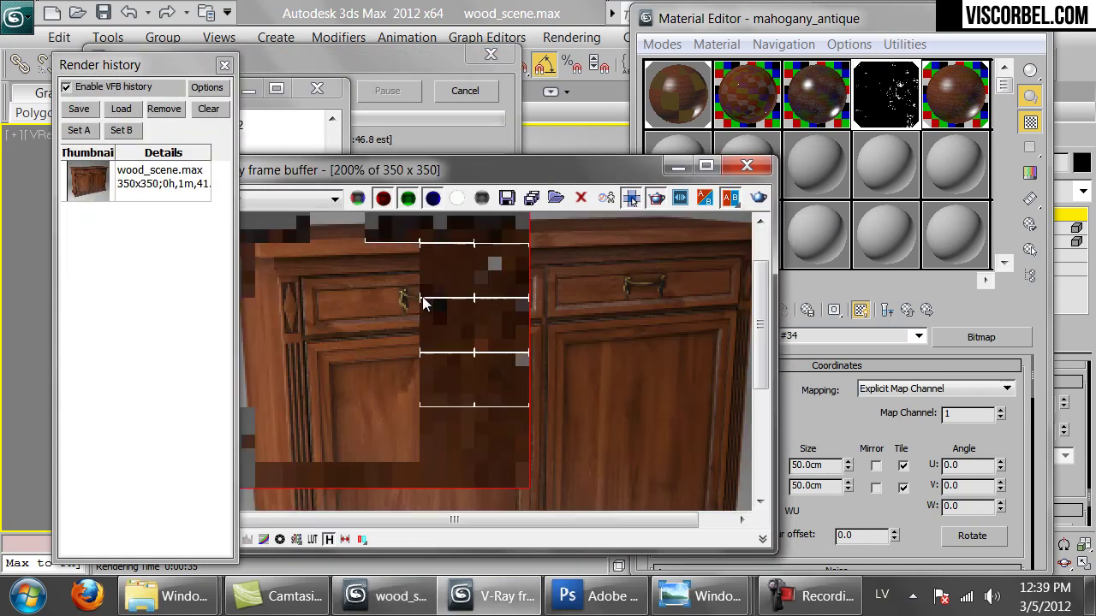
pyautogui.scroll(-1, 422, 296)
pyautogui.scroll(1, 422, 296)
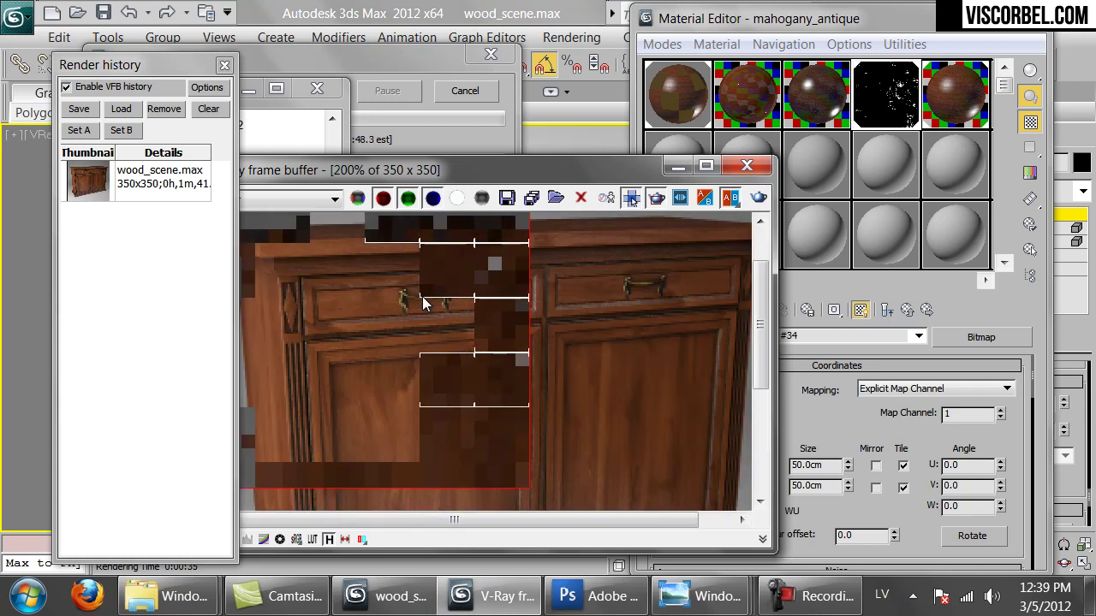
pyautogui.scroll(-1, 422, 296)
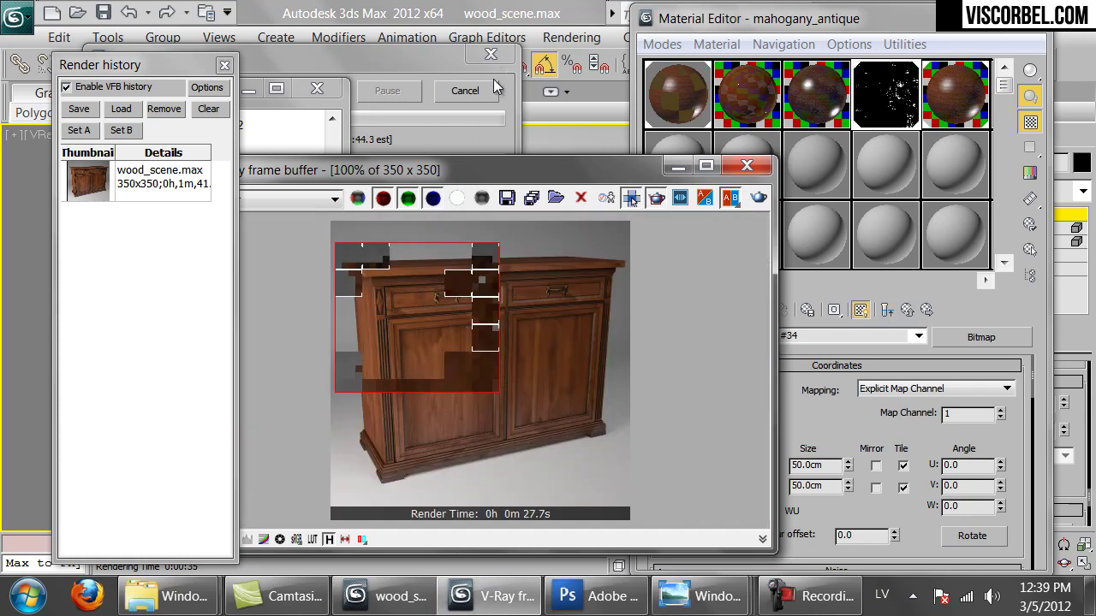
pyautogui.click(467, 90)
# Turn off inversion of the radius dirt bitmap and set its RGB level to 1.0 while viewing the enlarged preview
pyautogui.click(888, 512)
pyautogui.scroll(-10, 891, 506)
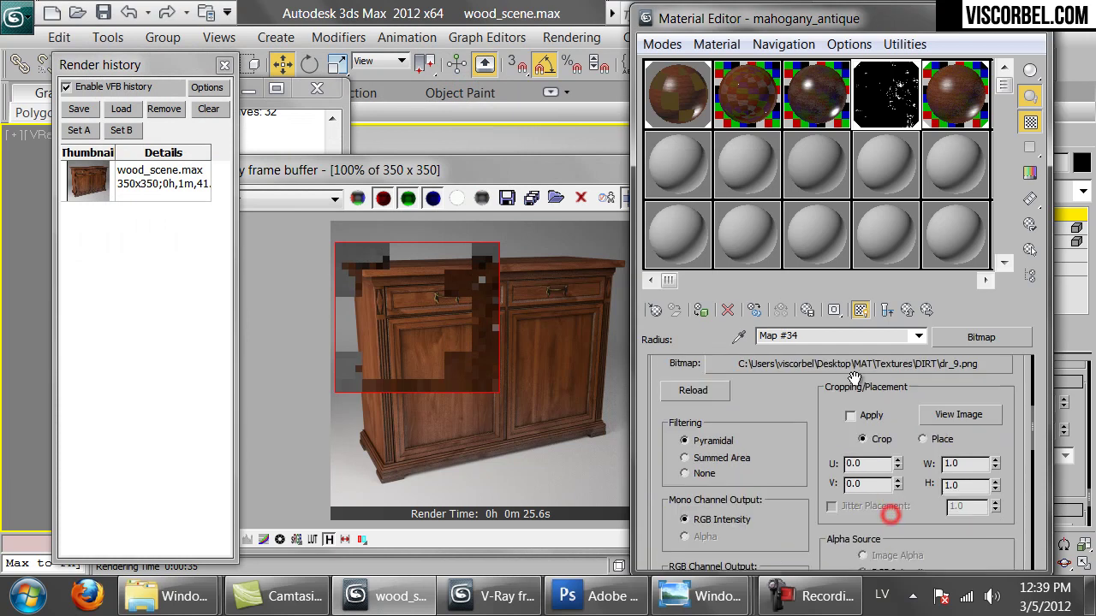
pyautogui.scroll(1, 912, 433)
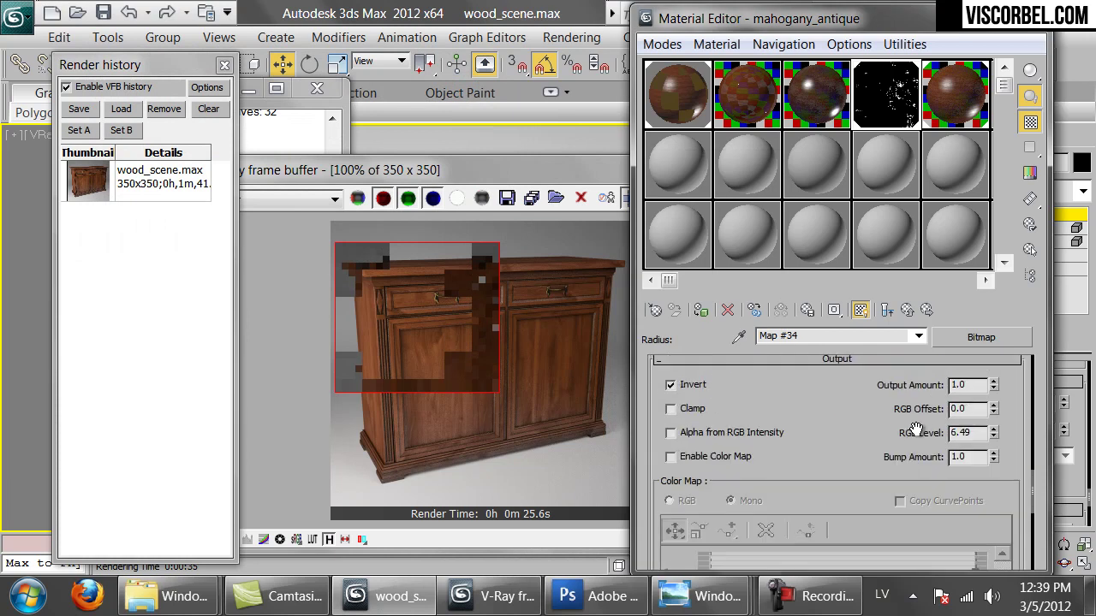
pyautogui.doubleClick(871, 107)
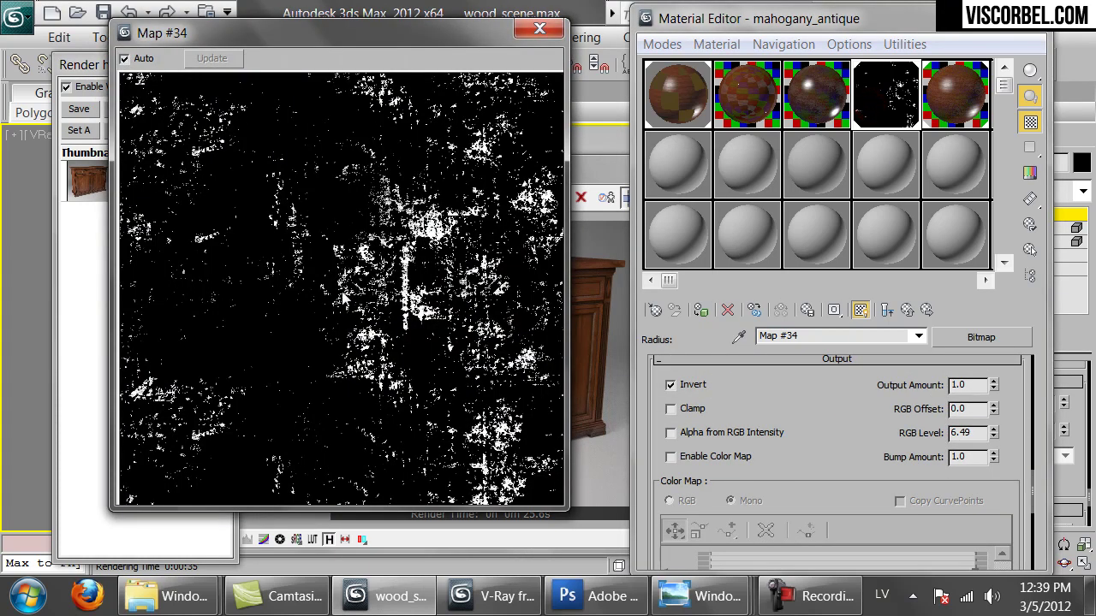
pyautogui.click(670, 384)
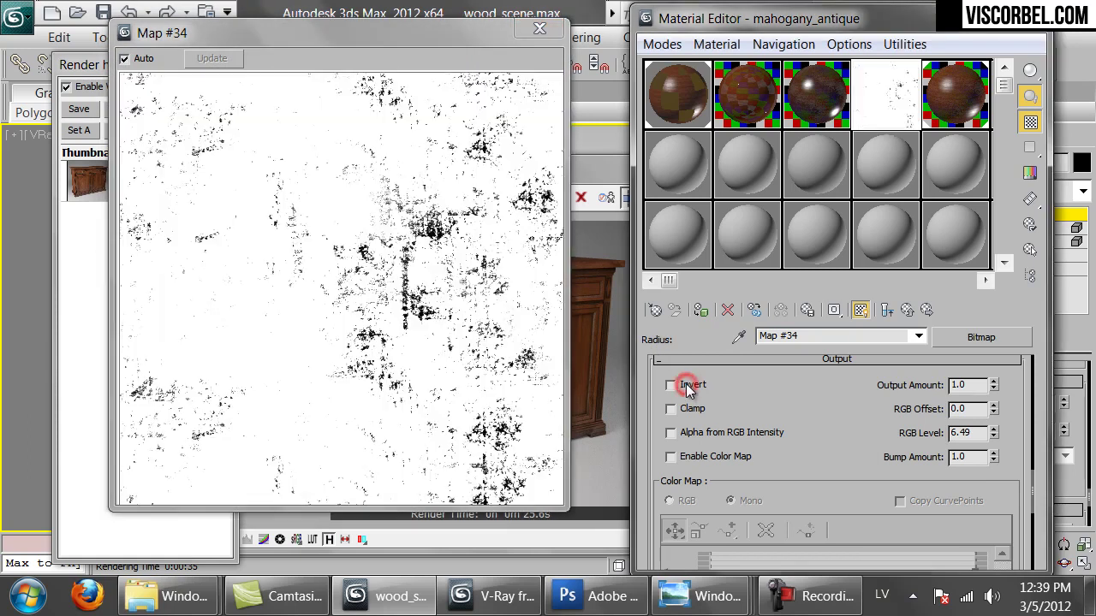
pyautogui.doubleClick(958, 433)
pyautogui.write('1')
pyautogui.press('Return')
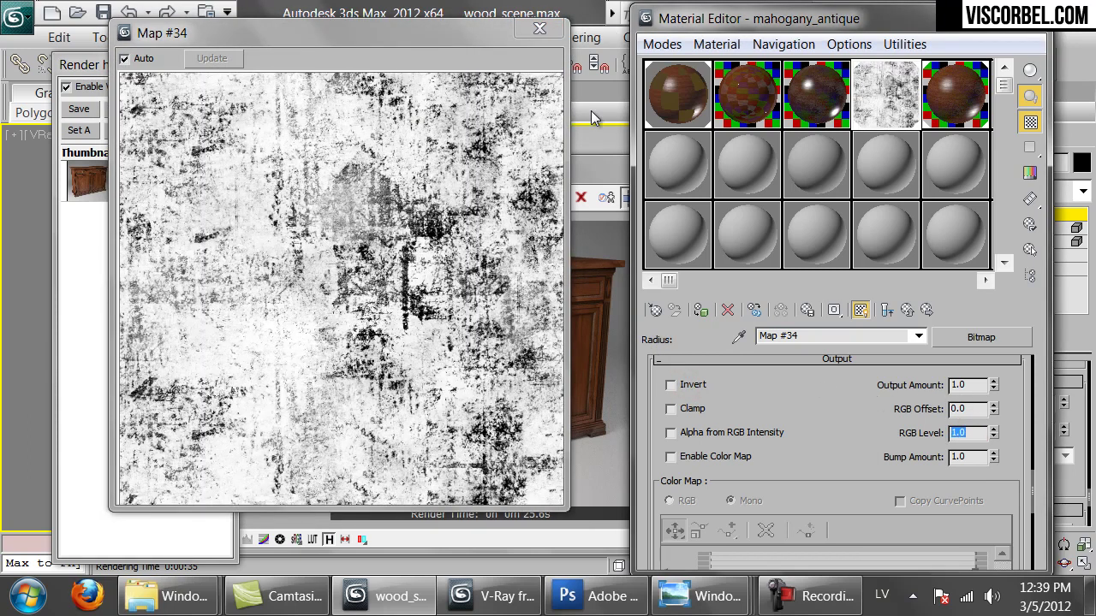
# Close the enlarged map preview, re-render the marked region and view the drawer edges up close
pyautogui.click(540, 31)
pyautogui.click(562, 246)
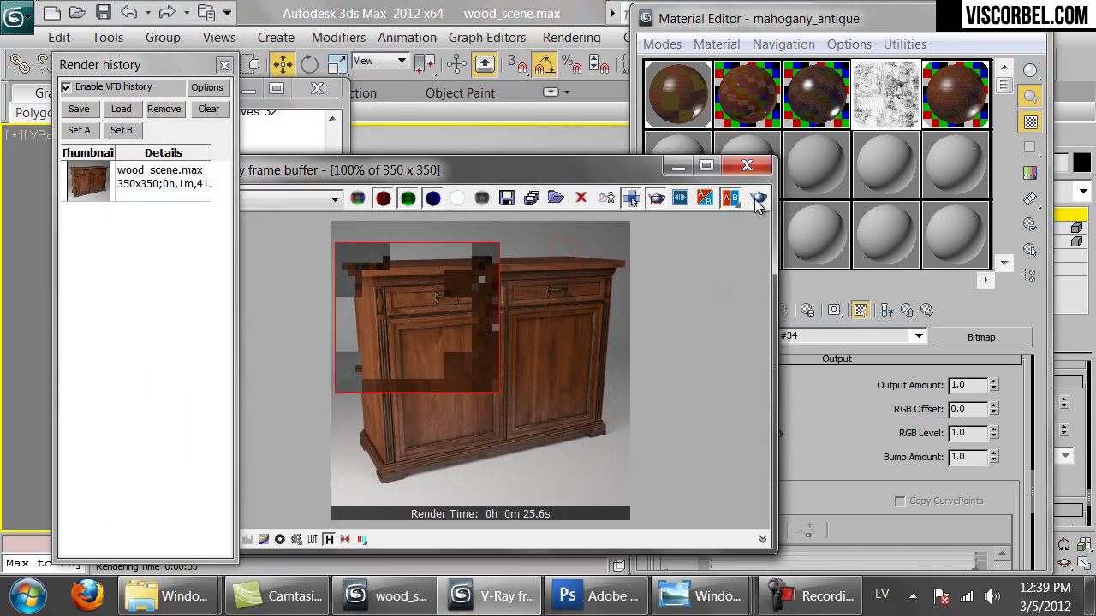
pyautogui.scroll(1, 423, 324)
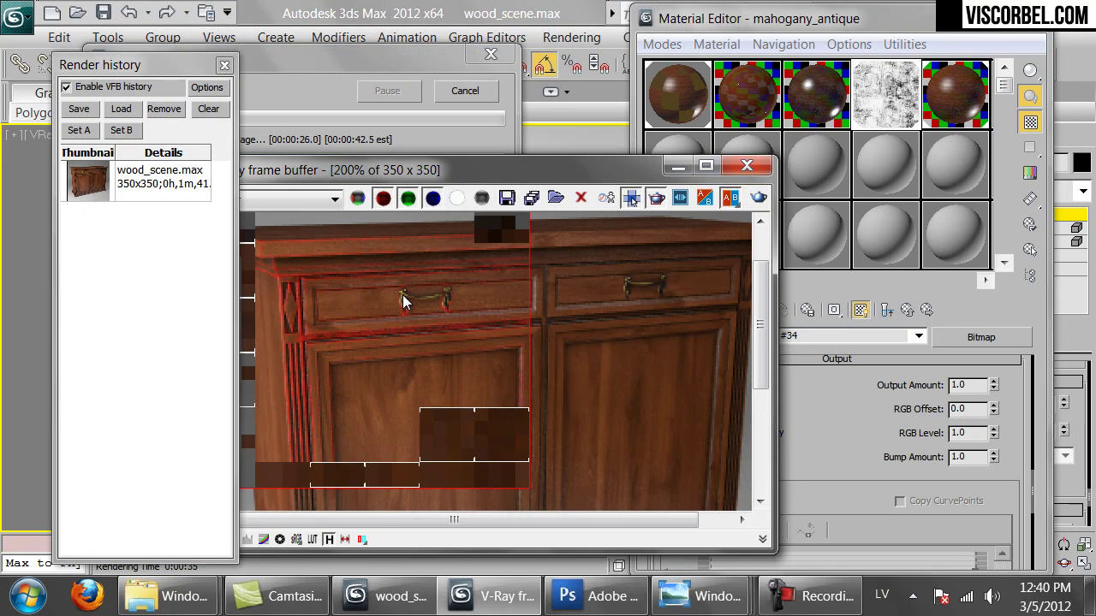
# Stop the render and increase the radius dirt bitmap's contrast to RGB level 4.56 and RGB offset -3.51 while viewing its enlarged preview
pyautogui.scroll(-1, 404, 301)
pyautogui.click(465, 91)
pyautogui.click(903, 94)
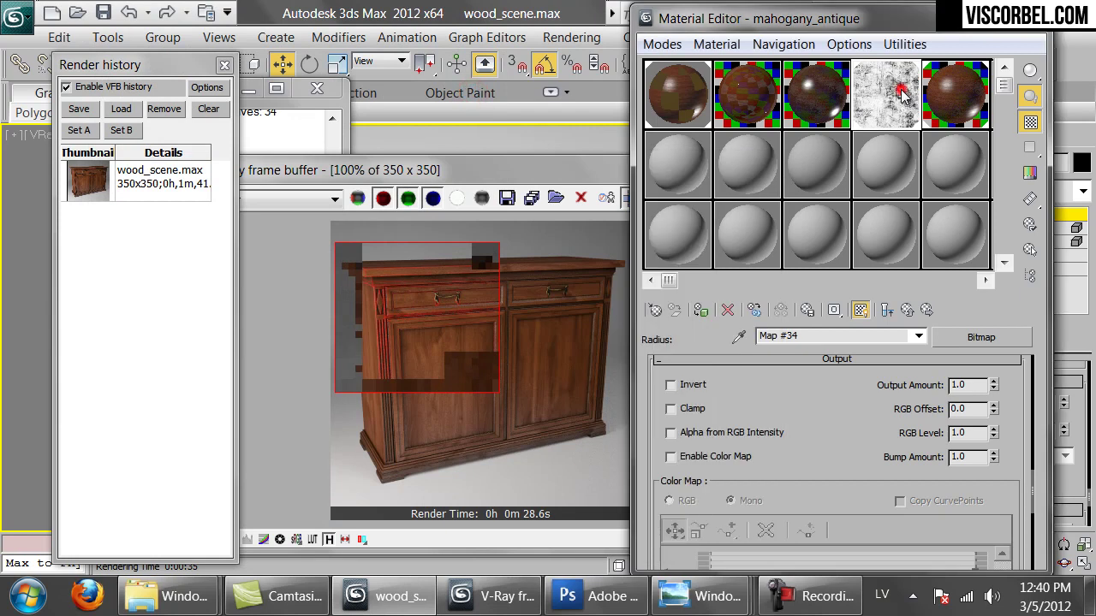
pyautogui.doubleClick(903, 94)
pyautogui.moveTo(995, 434); pyautogui.dragTo(986, 374)
pyautogui.moveTo(995, 414); pyautogui.dragTo(1010, 505)
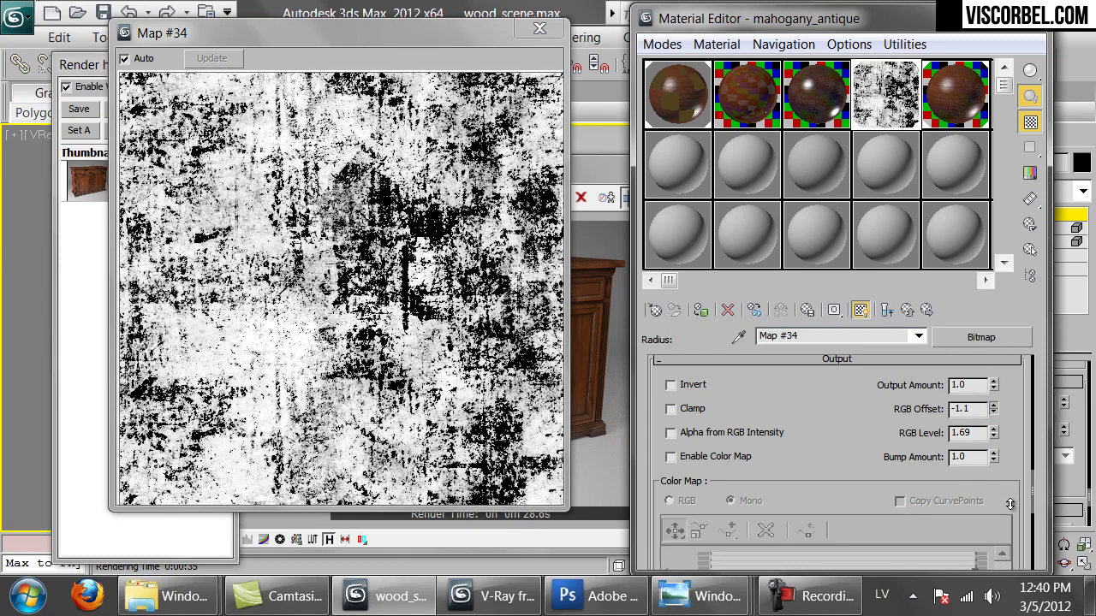
pyautogui.moveTo(991, 435); pyautogui.dragTo(991, 510)
pyautogui.moveTo(991, 433); pyautogui.dragTo(988, 371)
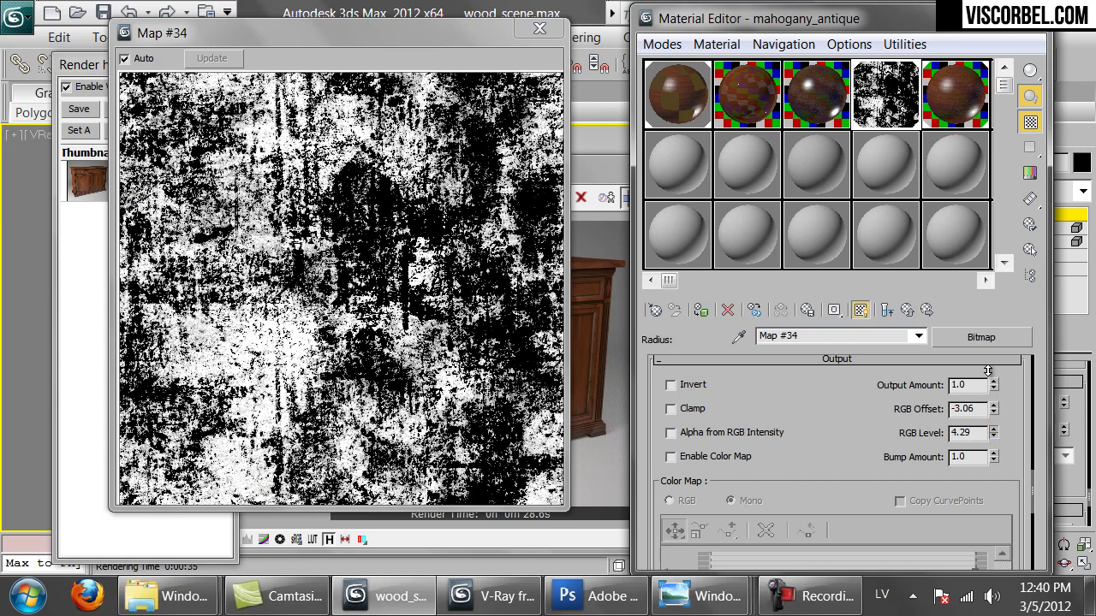
pyautogui.moveTo(993, 414)
pyautogui.mouseDown()
pyautogui.moveTo(997, 448)
pyautogui.moveTo(991, 409)
pyautogui.mouseUp()
# Re-render the marked region with the high-contrast radius map, inspect the red drawer and door edges up close and stop the render
pyautogui.click(602, 346)
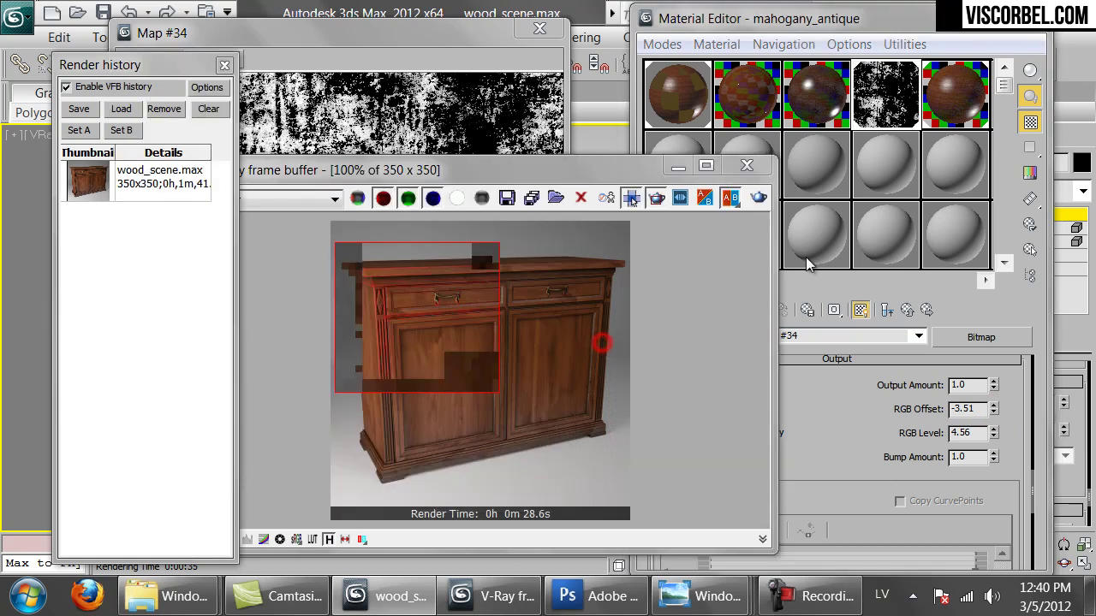
pyautogui.click(758, 198)
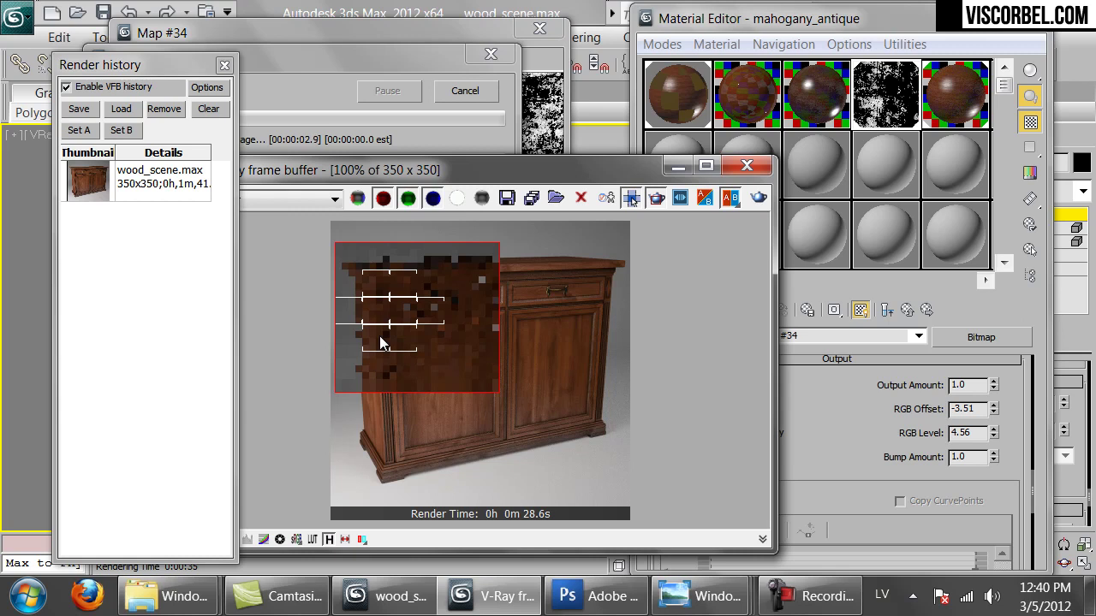
pyautogui.scroll(1, 382, 342)
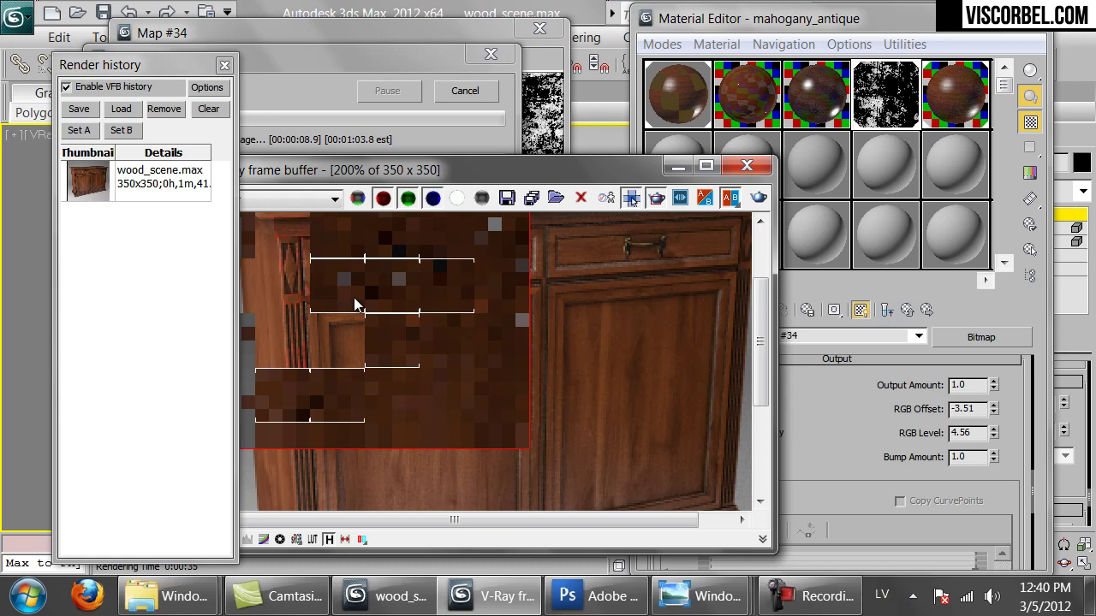
pyautogui.moveTo(372, 289); pyautogui.dragTo(390, 347)
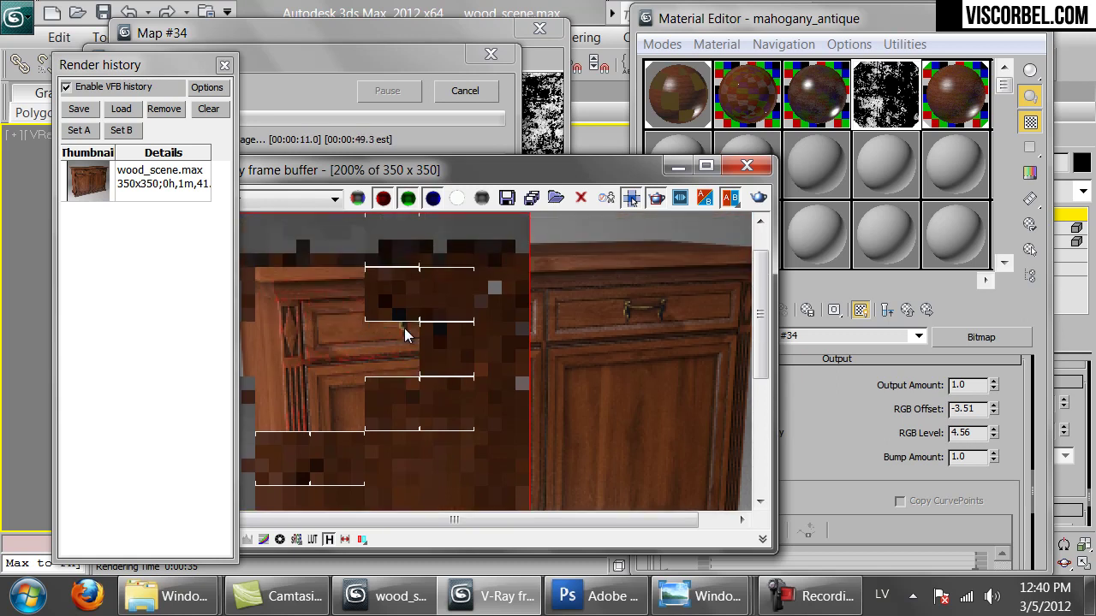
pyautogui.doubleClick(399, 331)
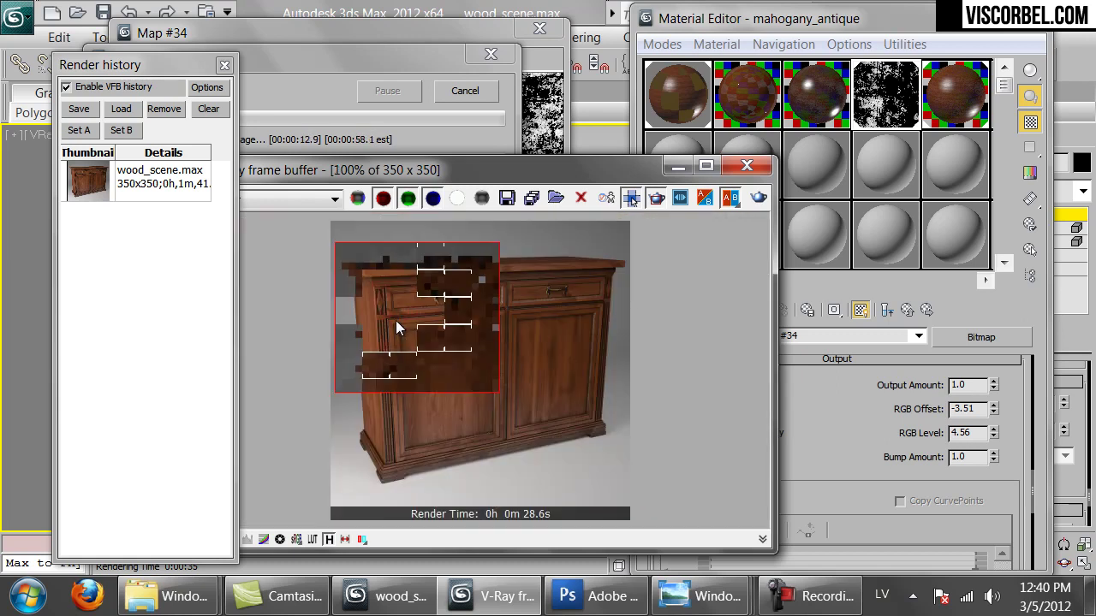
pyautogui.scroll(1, 396, 320)
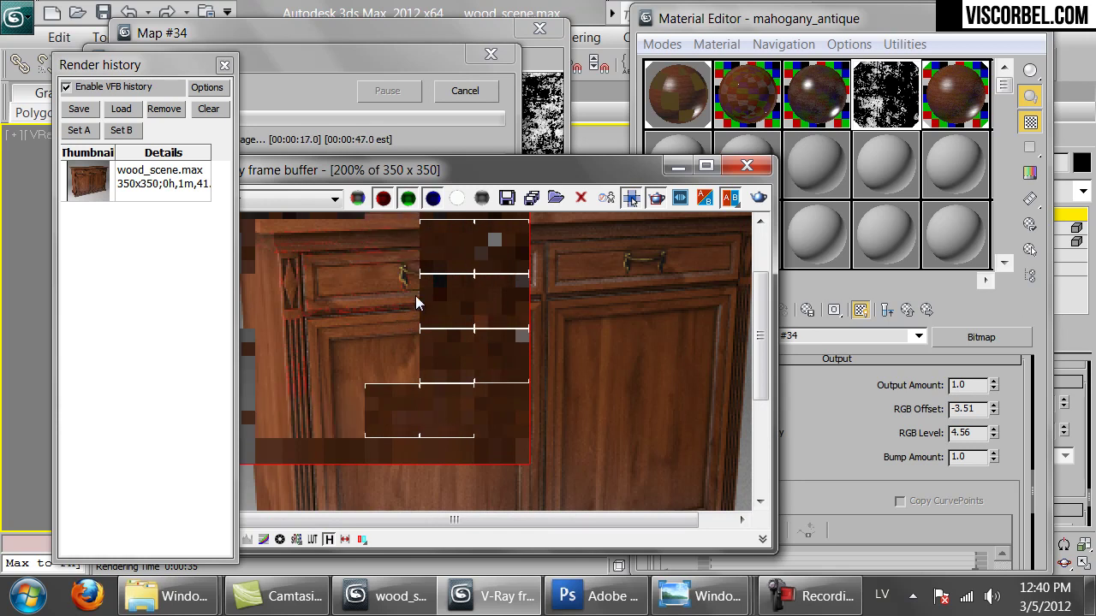
pyautogui.doubleClick(415, 295)
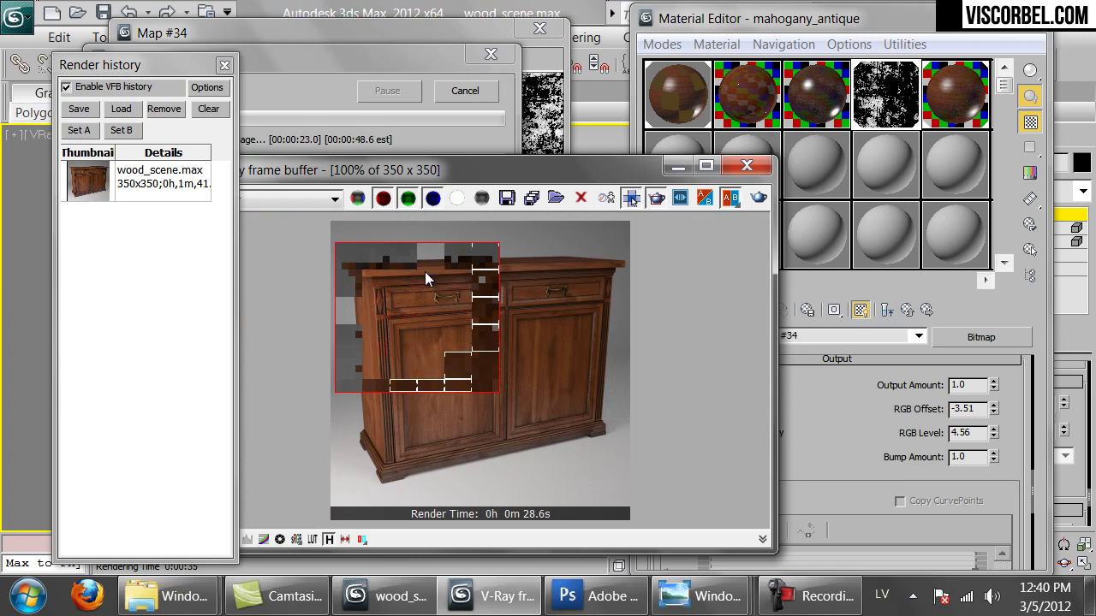
pyautogui.scroll(1, 424, 271)
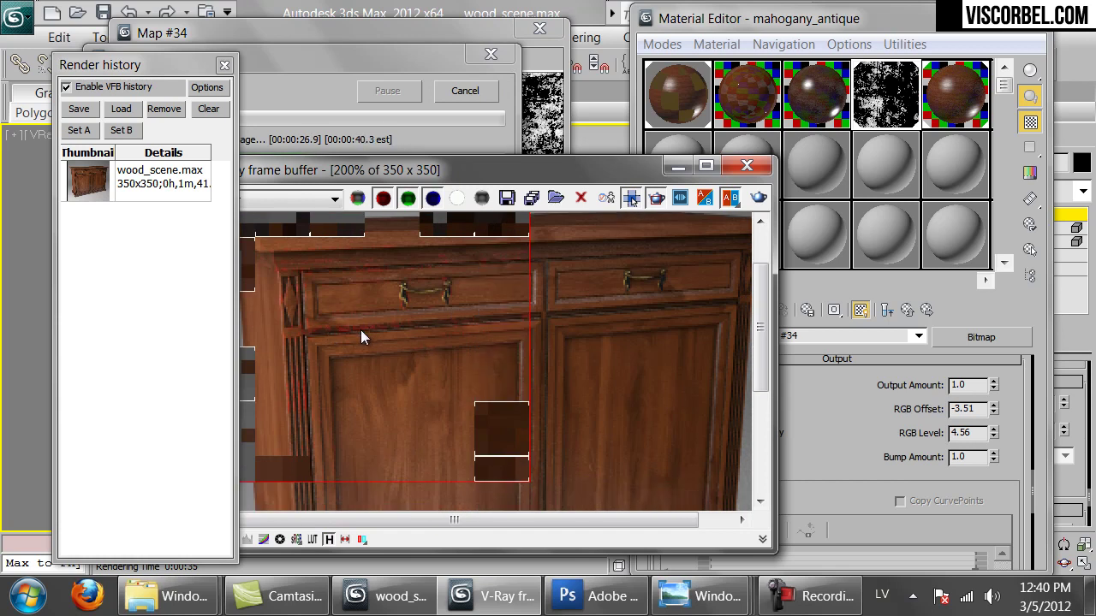
pyautogui.click(465, 91)
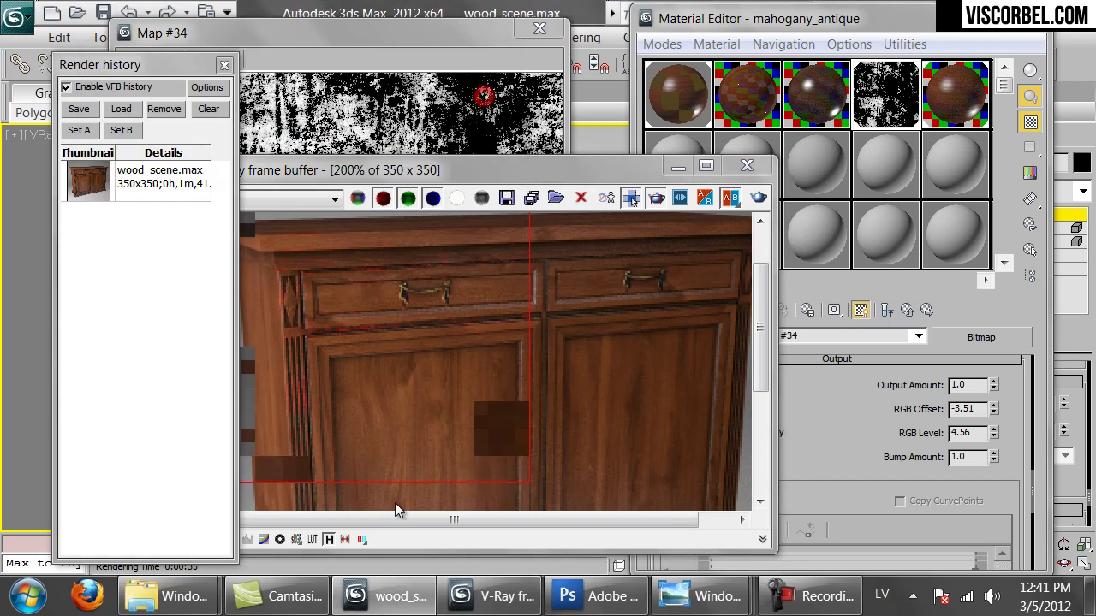
pyautogui.scroll(-1, 445, 309)
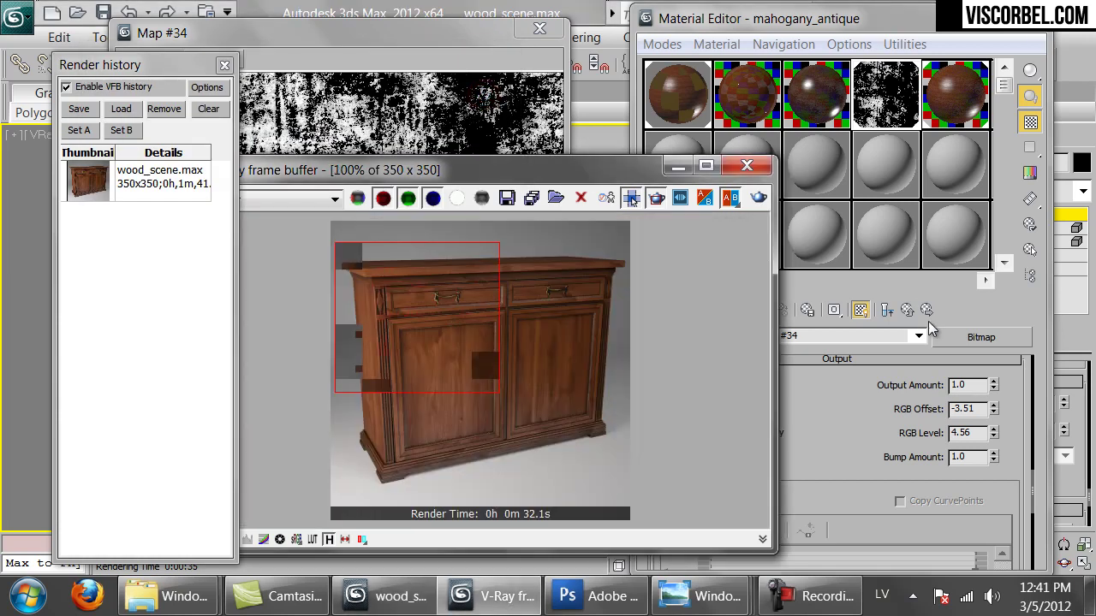
# Return to the parent VRayDirt map in the diffuse slot and set its subdivs to 16
pyautogui.click(928, 313)
pyautogui.click(921, 310)
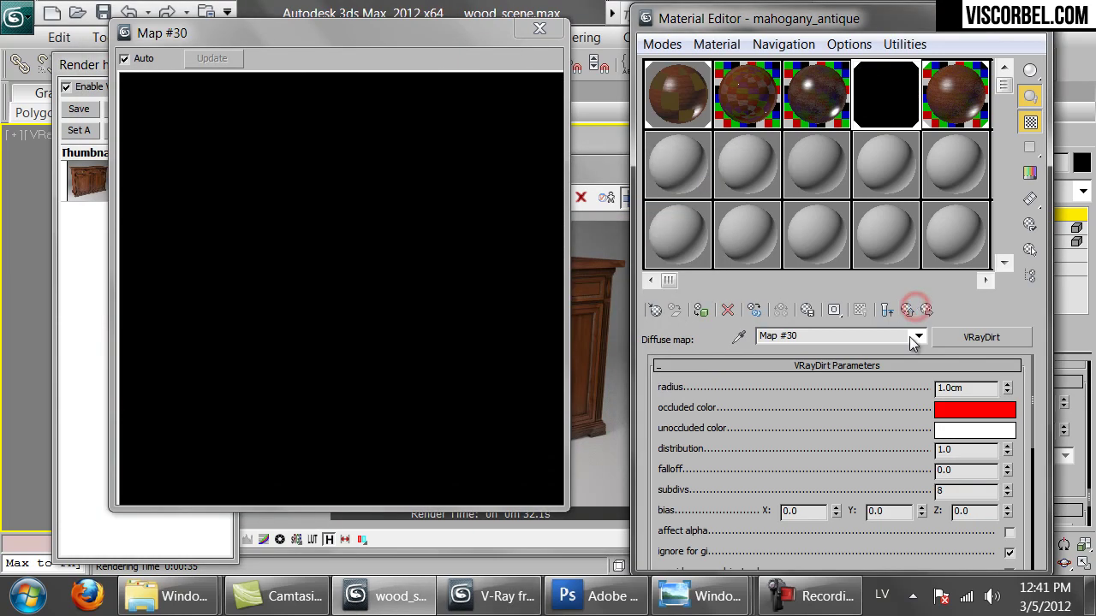
pyautogui.doubleClick(972, 490)
pyautogui.write('16')
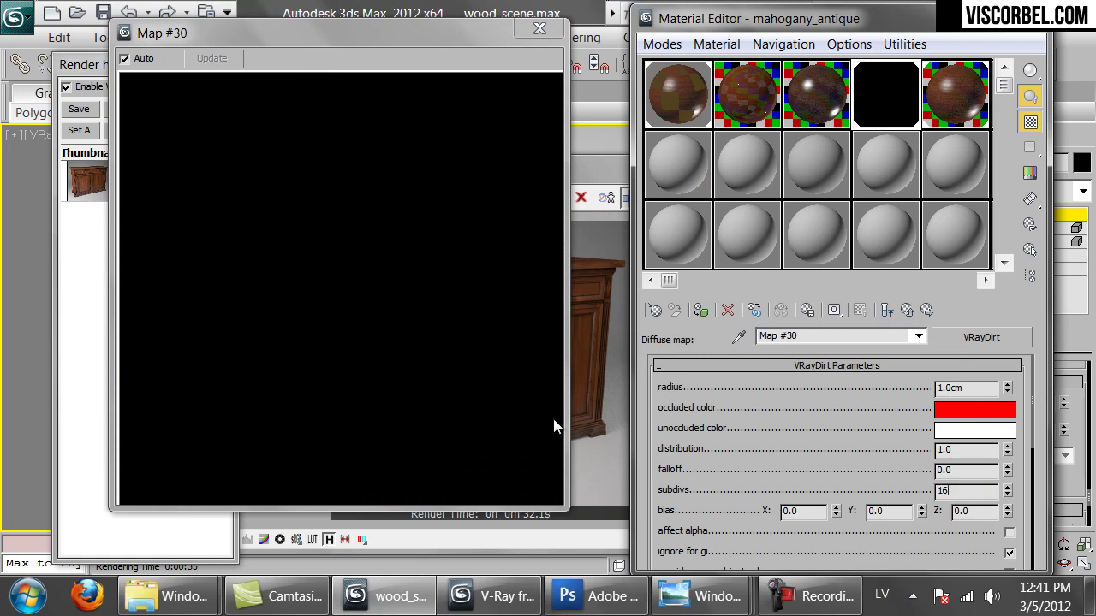
pyautogui.click(716, 496)
# Load Mahogany_natural.png from the Wood textures folder as a bitmap for the VRayDirt occluded color
pyautogui.scroll(-3, 715, 496)
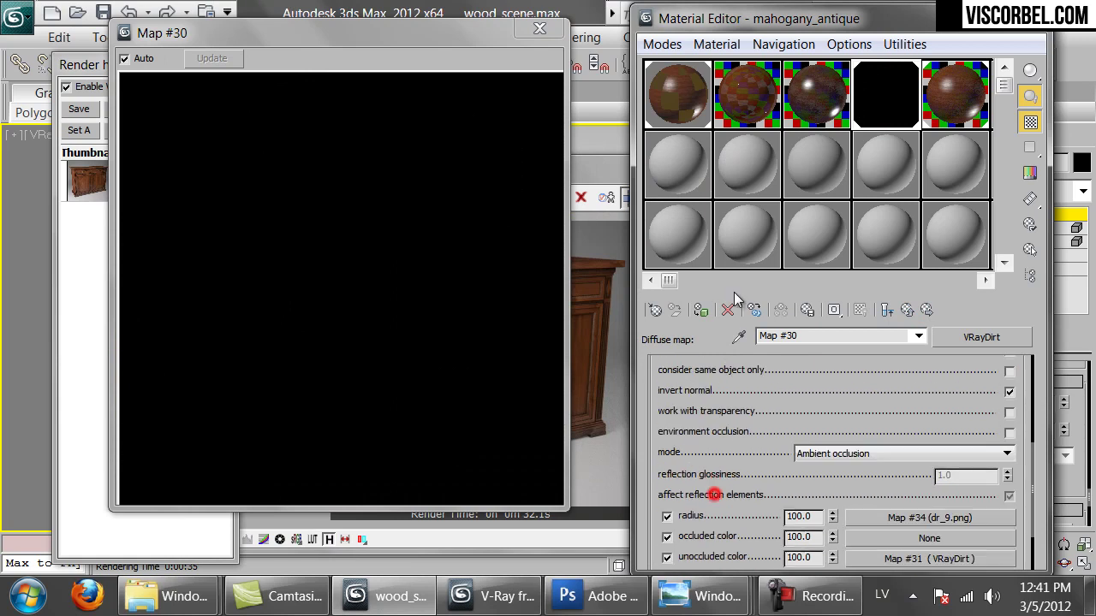
pyautogui.click(912, 462)
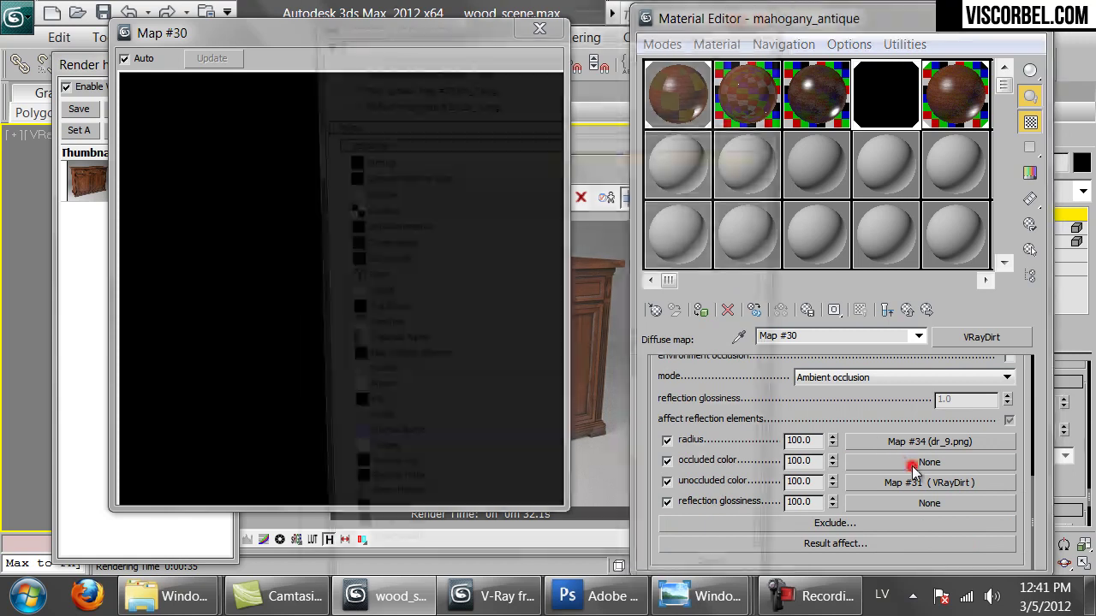
pyautogui.doubleClick(412, 158)
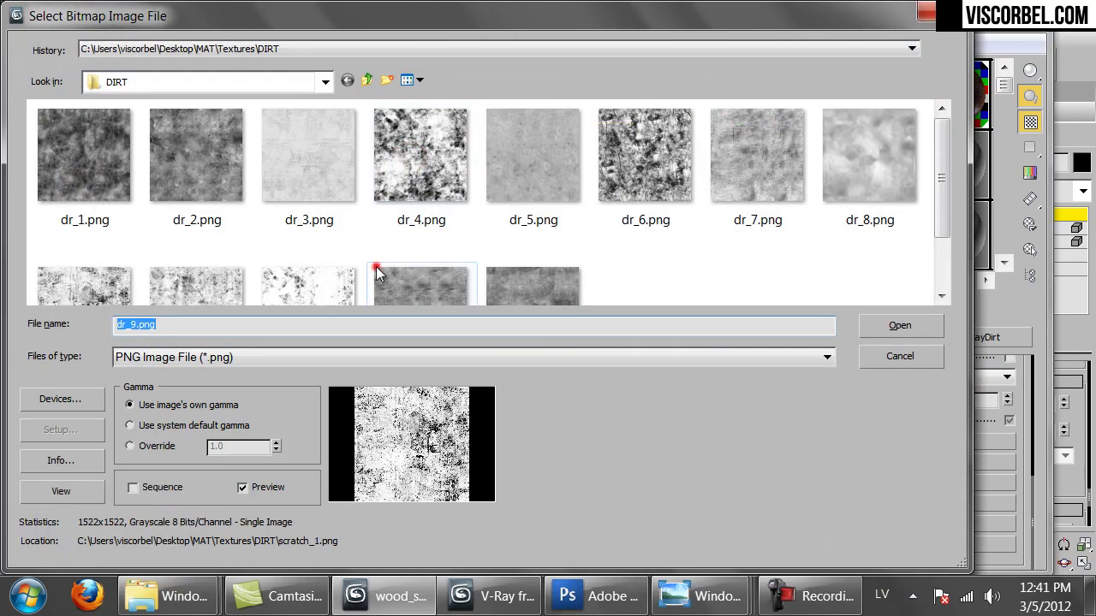
pyautogui.scroll(-1, 369, 265)
pyautogui.click(369, 265)
pyautogui.click(367, 81)
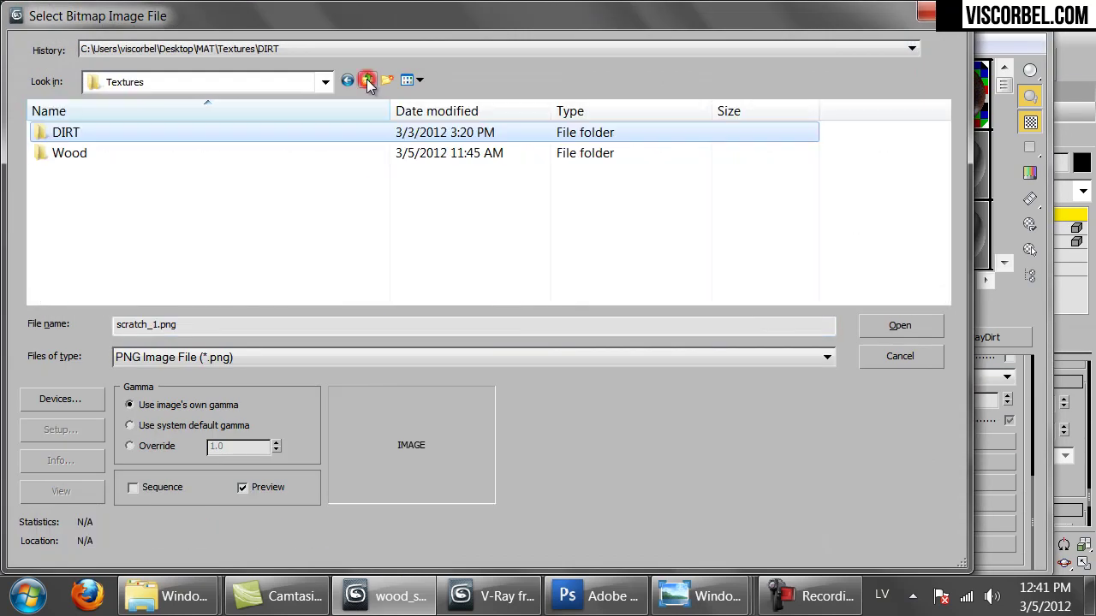
pyautogui.doubleClick(159, 152)
pyautogui.scroll(-1, 210, 225)
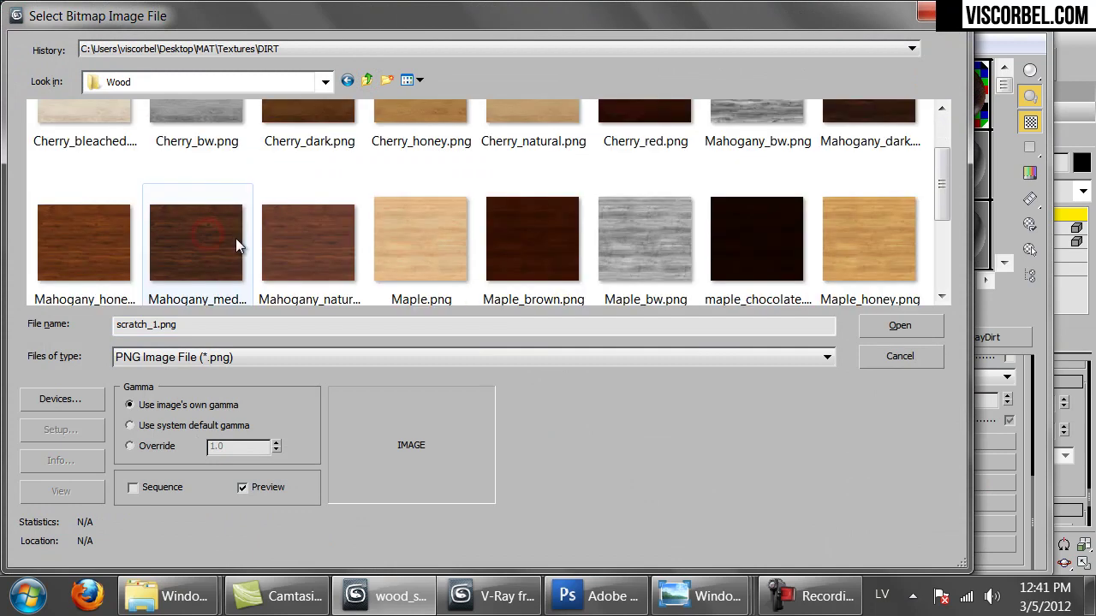
pyautogui.doubleClick(290, 245)
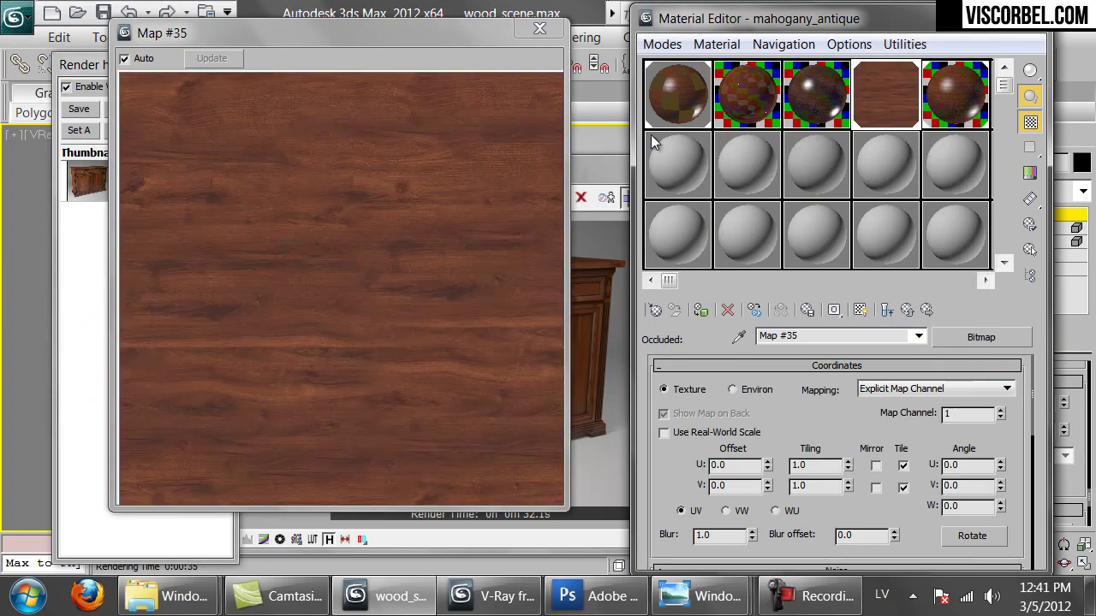
# Enable real-world scale for the mahogany bitmap, set its size to 150 cm wide by 120 cm high and close the enlarged preview
pyautogui.click(724, 433)
pyautogui.click(830, 463)
pyautogui.doubleClick(830, 462)
pyautogui.write('150')
pyautogui.press('Tab')
pyautogui.write('120')
pyautogui.press('Return')
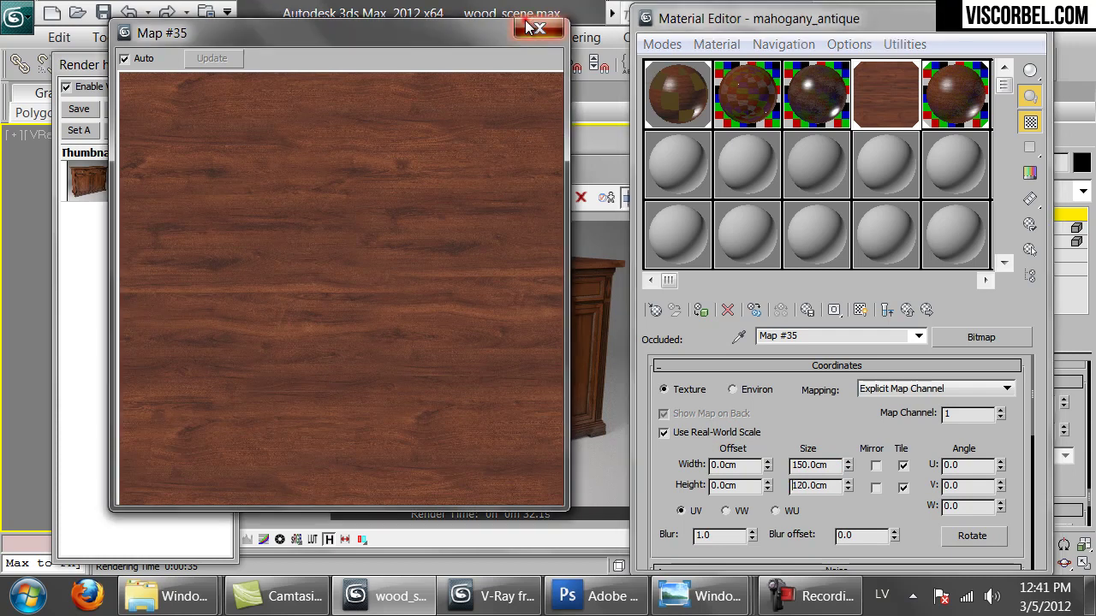
pyautogui.click(529, 27)
# Re-render the marked region with the mahogany-textured edges, compare them up close and at full view, and stop the render
pyautogui.click(551, 317)
pyautogui.click(756, 198)
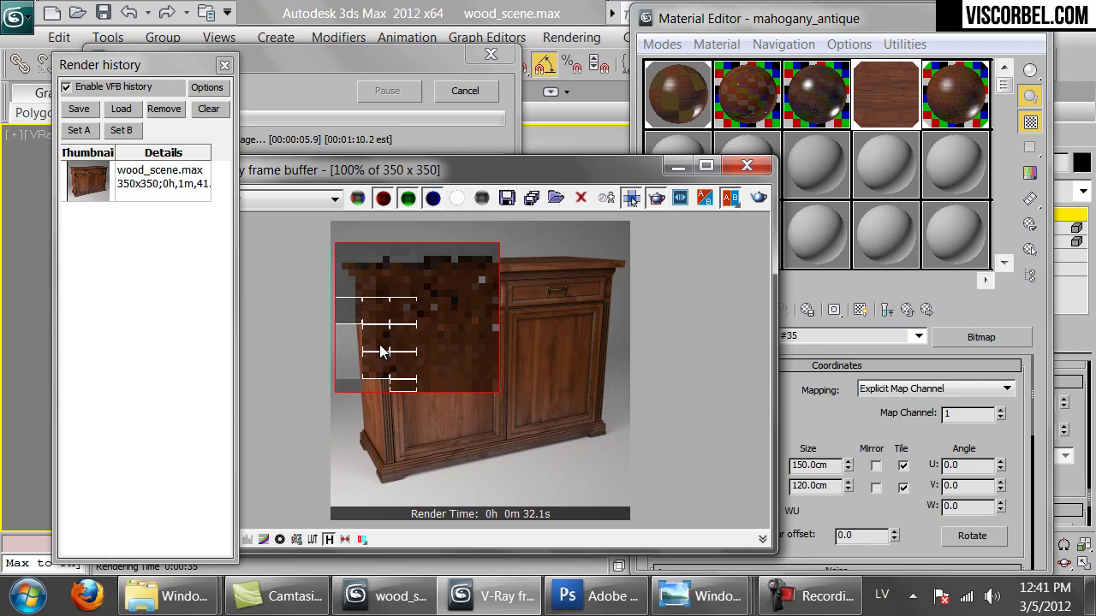
pyautogui.scroll(1, 383, 351)
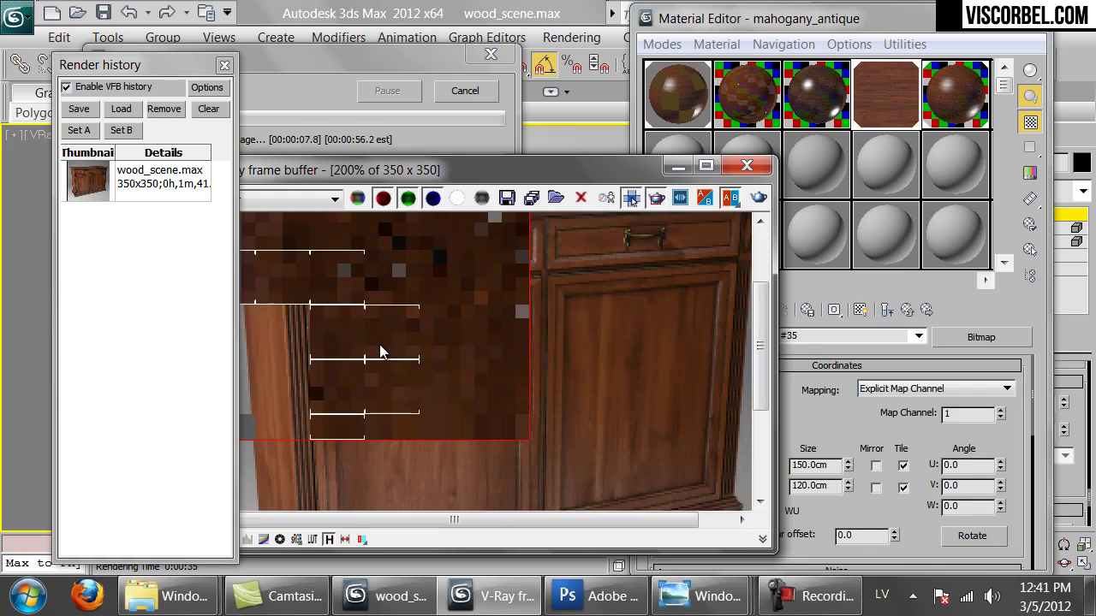
pyautogui.moveTo(411, 269); pyautogui.dragTo(419, 322)
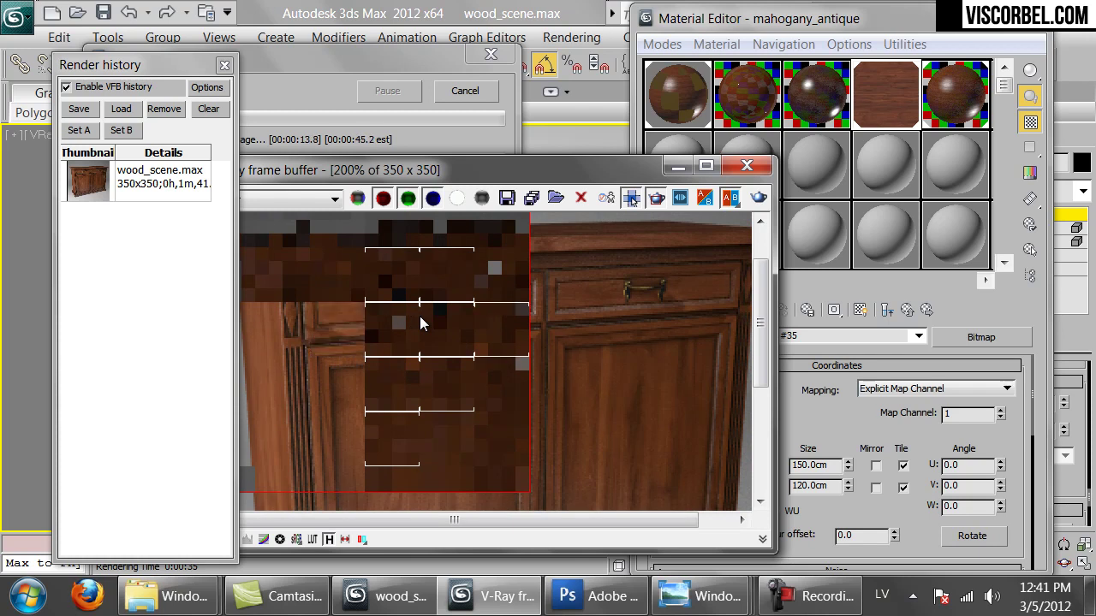
pyautogui.scroll(-1, 419, 318)
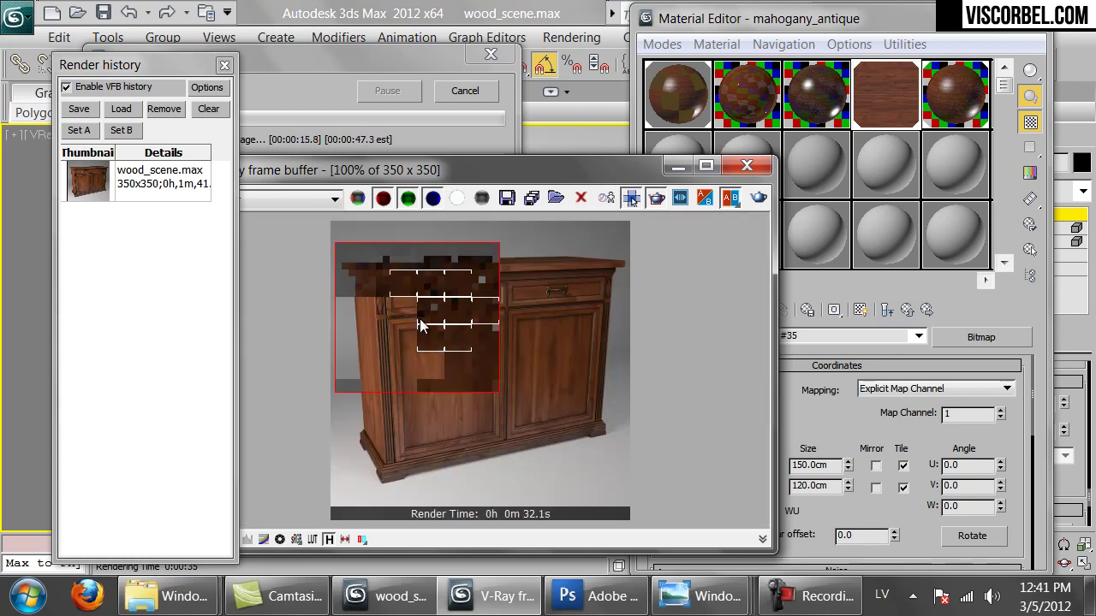
pyautogui.scroll(1, 420, 322)
pyautogui.scroll(-1, 393, 308)
pyautogui.scroll(1, 391, 310)
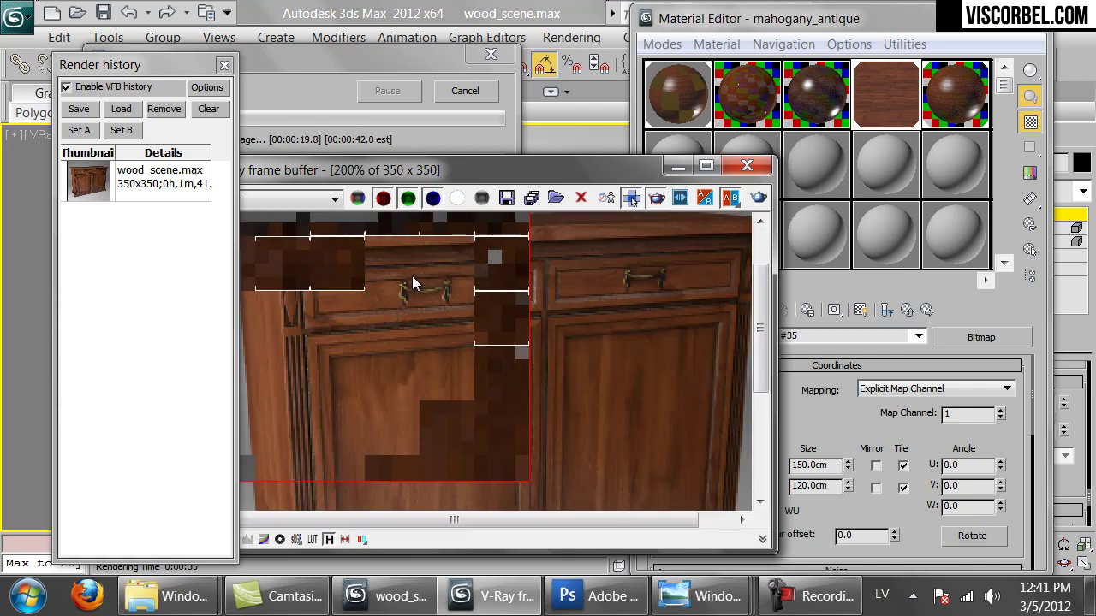
pyautogui.scroll(-1, 411, 278)
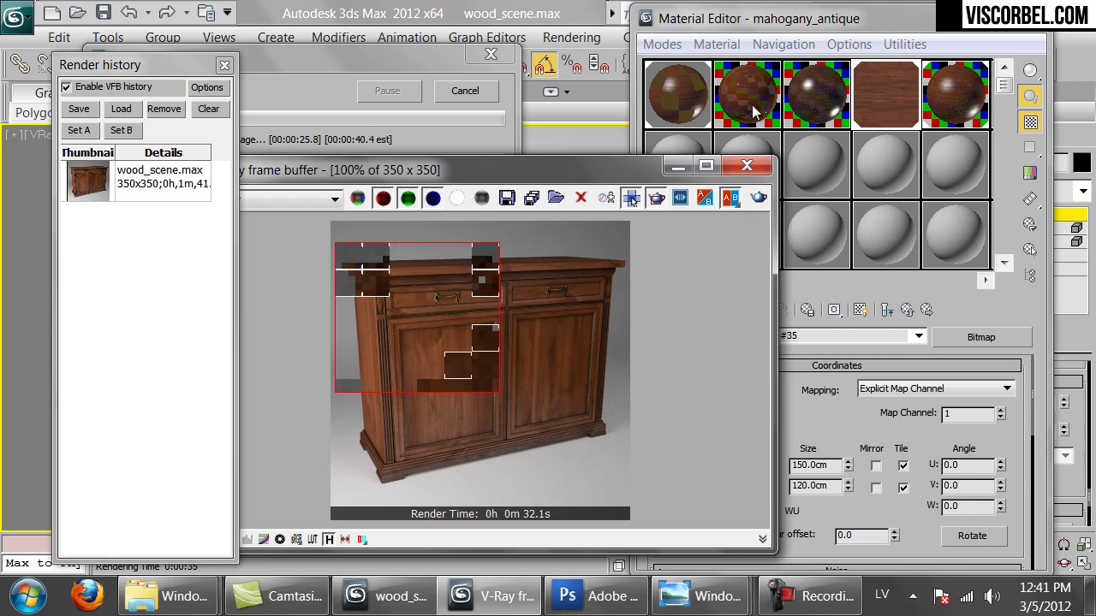
pyautogui.click(465, 91)
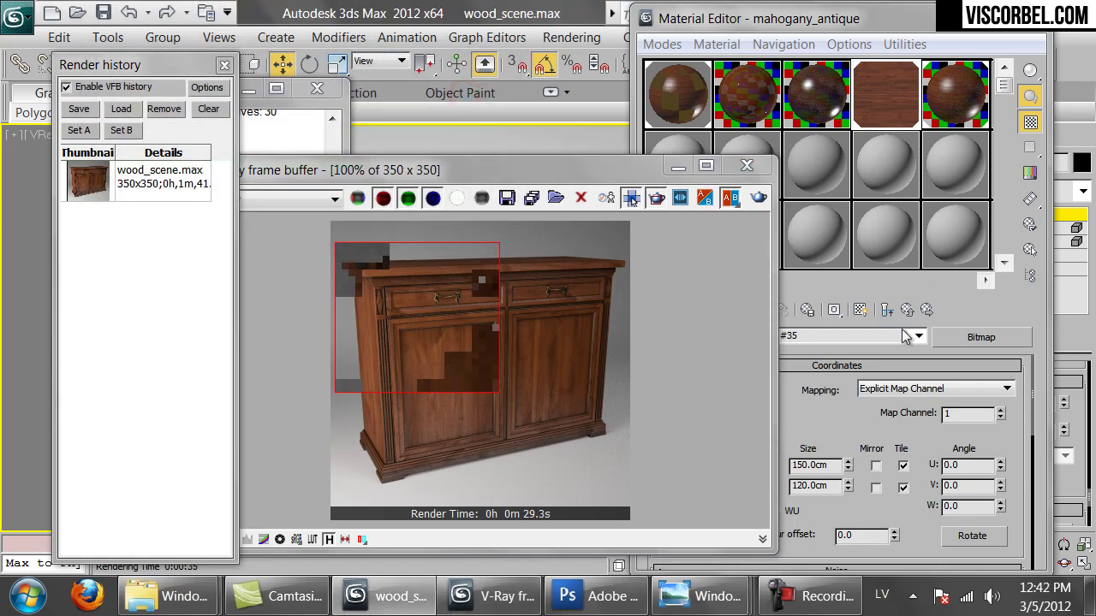
# Return to the parent VRayDirt map and set the occluded color map amount to 80
pyautogui.click(926, 310)
pyautogui.moveTo(862, 469); pyautogui.dragTo(857, 211)
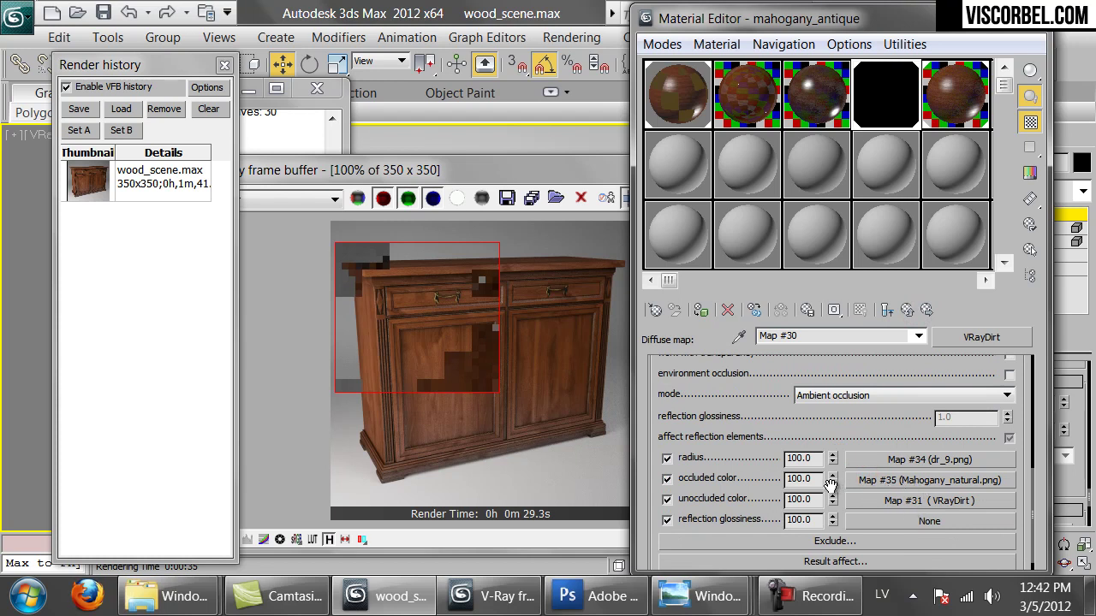
pyautogui.doubleClick(801, 479)
pyautogui.scroll(10, 784, 420)
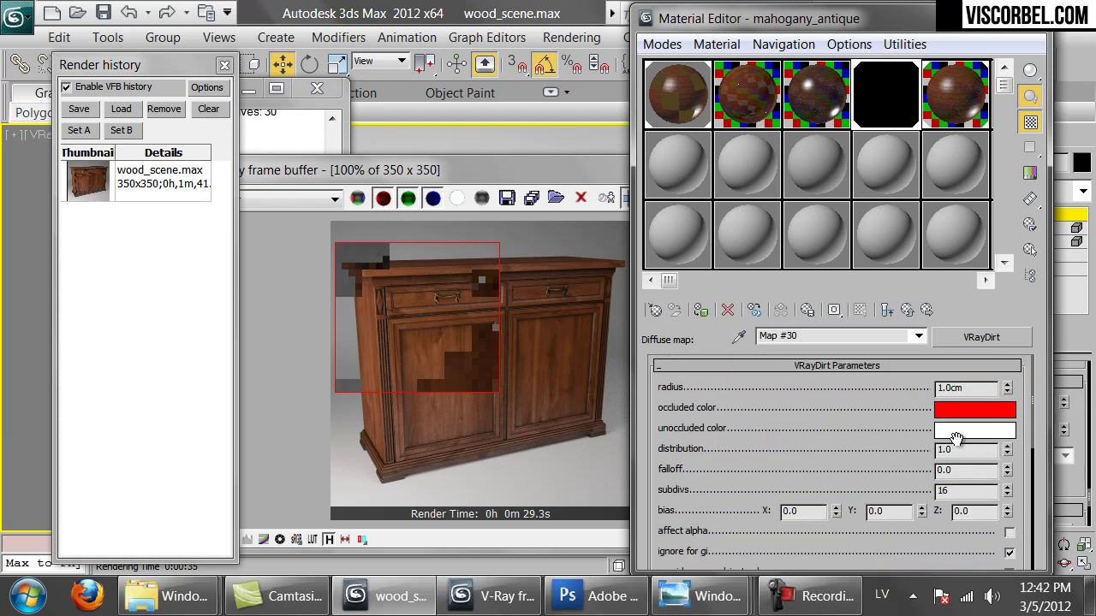
pyautogui.scroll(-8, 822, 445)
pyautogui.doubleClick(811, 459)
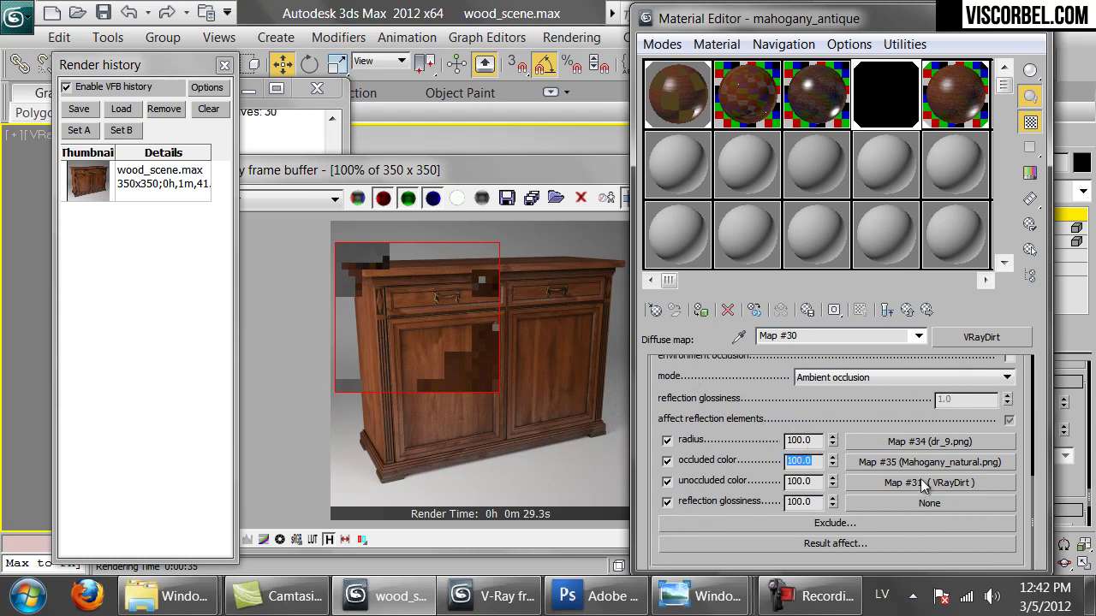
pyautogui.write('90')
pyautogui.press('Return')
pyautogui.write('80')
pyautogui.press('Return')
# Re-render the marked region with the reduced occluded color amount and check the cabinet edges up close and at full view
pyautogui.click(498, 171)
pyautogui.hotkey('shift', 'q')
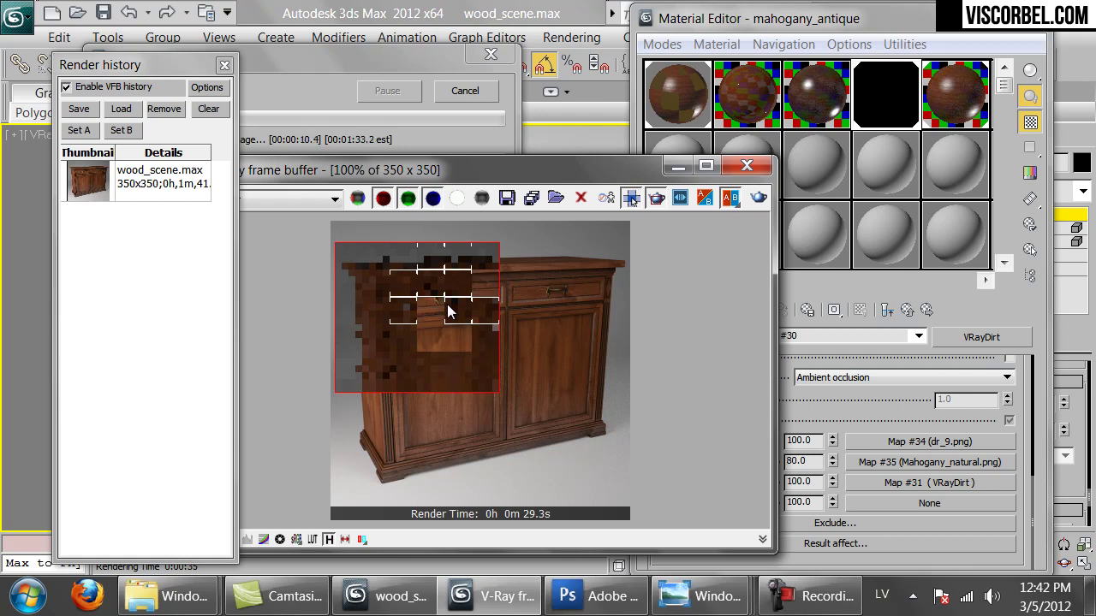
pyautogui.scroll(1, 428, 304)
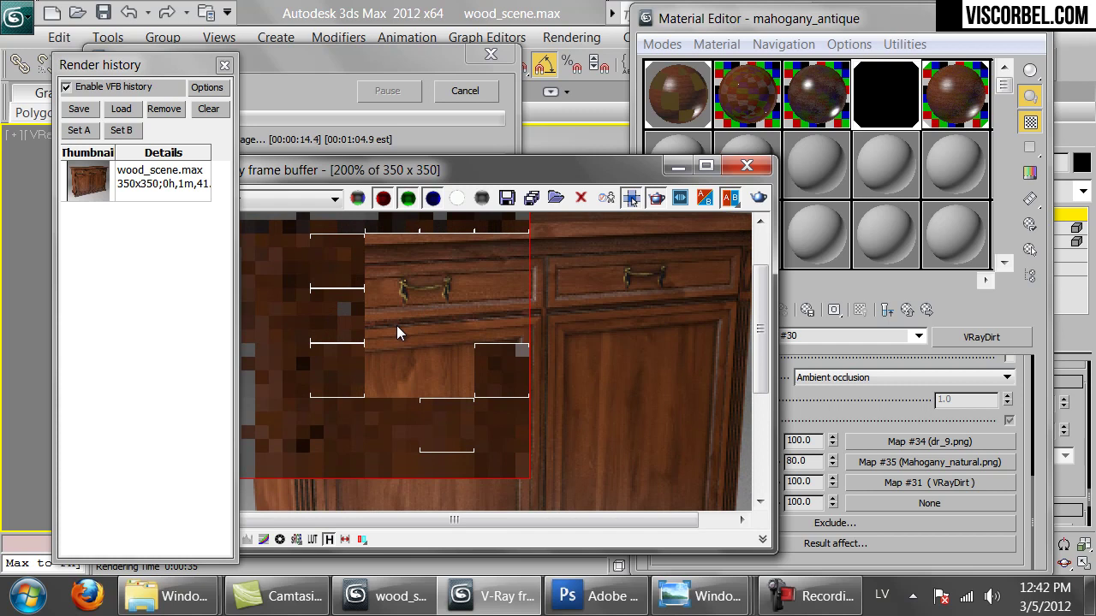
pyautogui.scroll(-1, 396, 332)
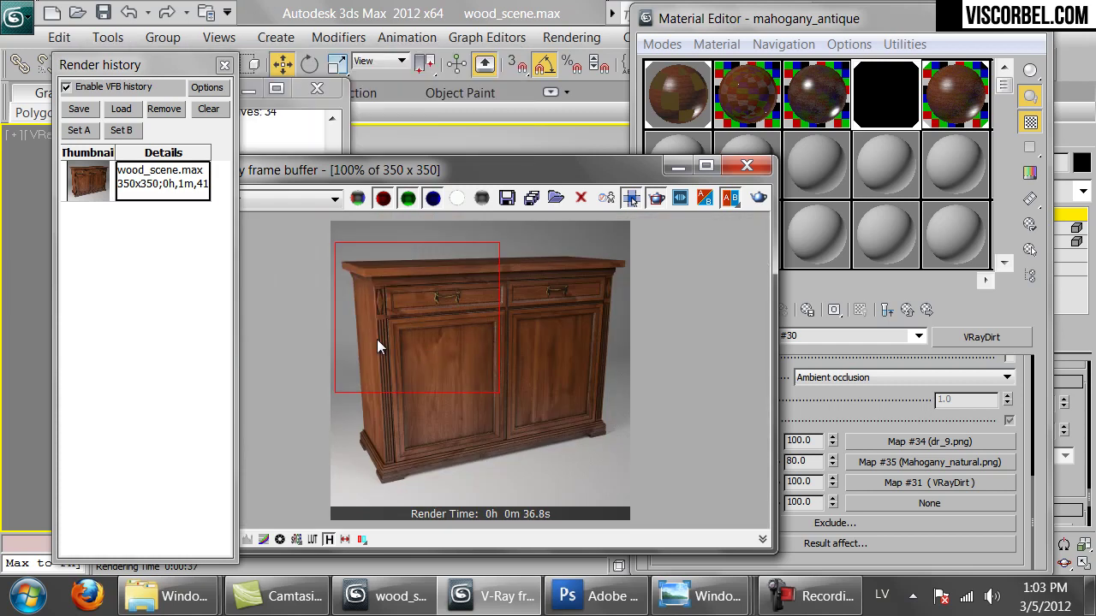
# Inspect the rendered cabinet edges up close and check the occluded color of the VRayDirt map
pyautogui.scroll(3, 377, 339)
pyautogui.scroll(-2, 319, 285)
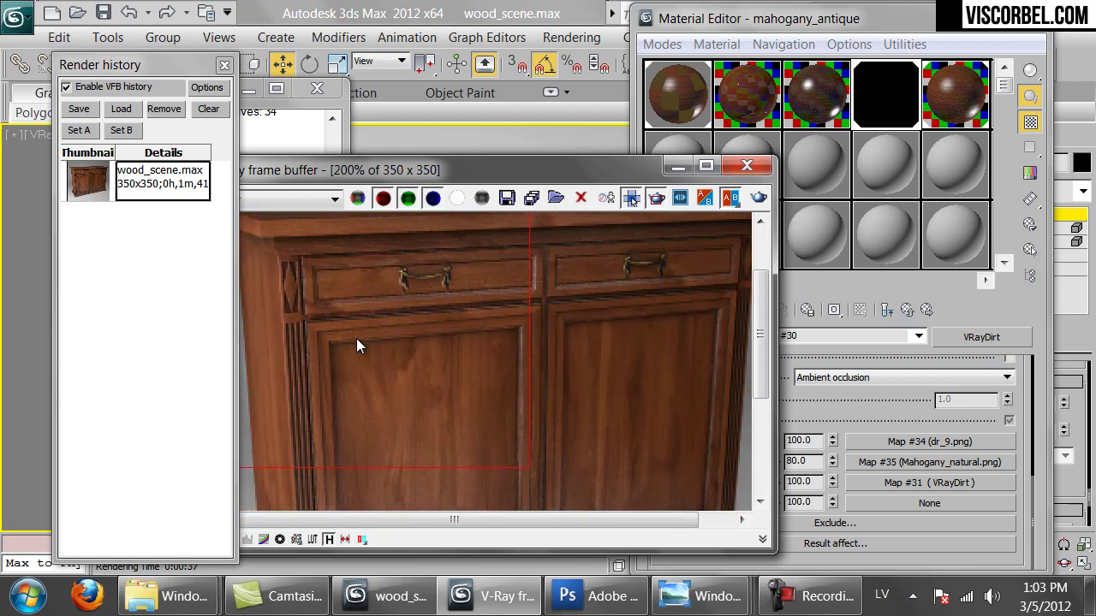
pyautogui.moveTo(357, 346); pyautogui.dragTo(369, 370)
pyautogui.moveTo(875, 402); pyautogui.dragTo(917, 466)
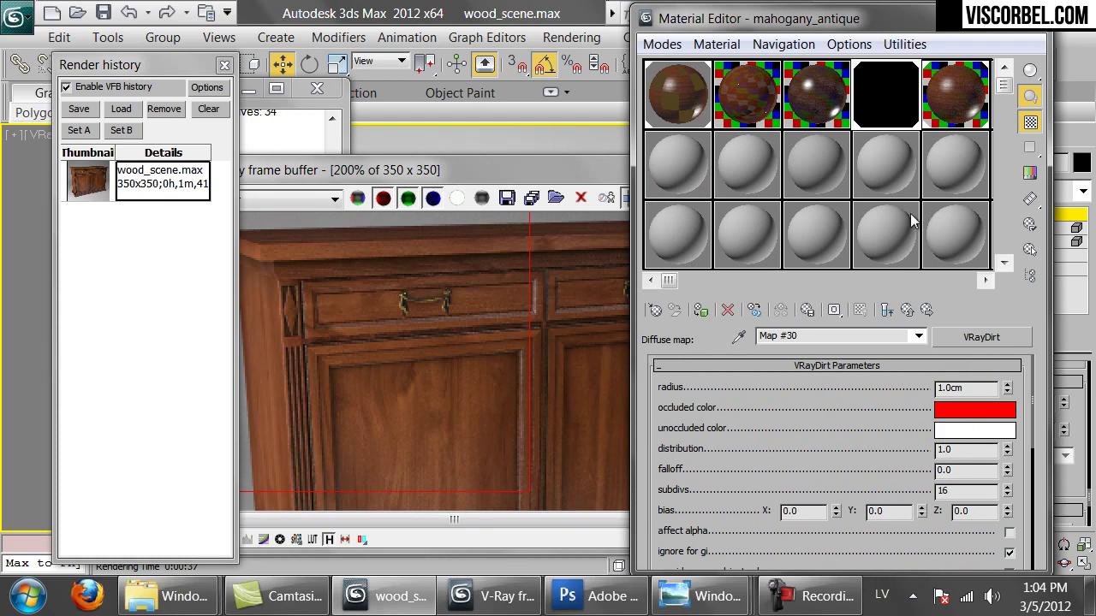
pyautogui.click(974, 410)
pyautogui.moveTo(624, 202); pyautogui.dragTo(745, 227)
pyautogui.click(622, 184)
pyautogui.click(730, 294)
# Set the occluded color map amount of the VRayDirt map to 50
pyautogui.scroll(-6, 796, 445)
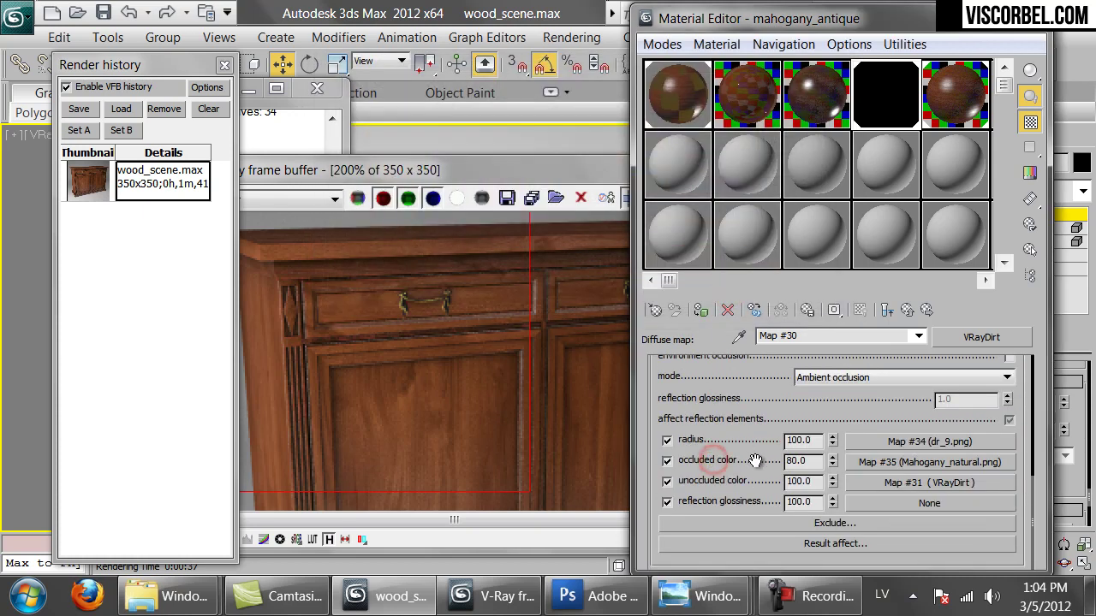
pyautogui.doubleClick(816, 461)
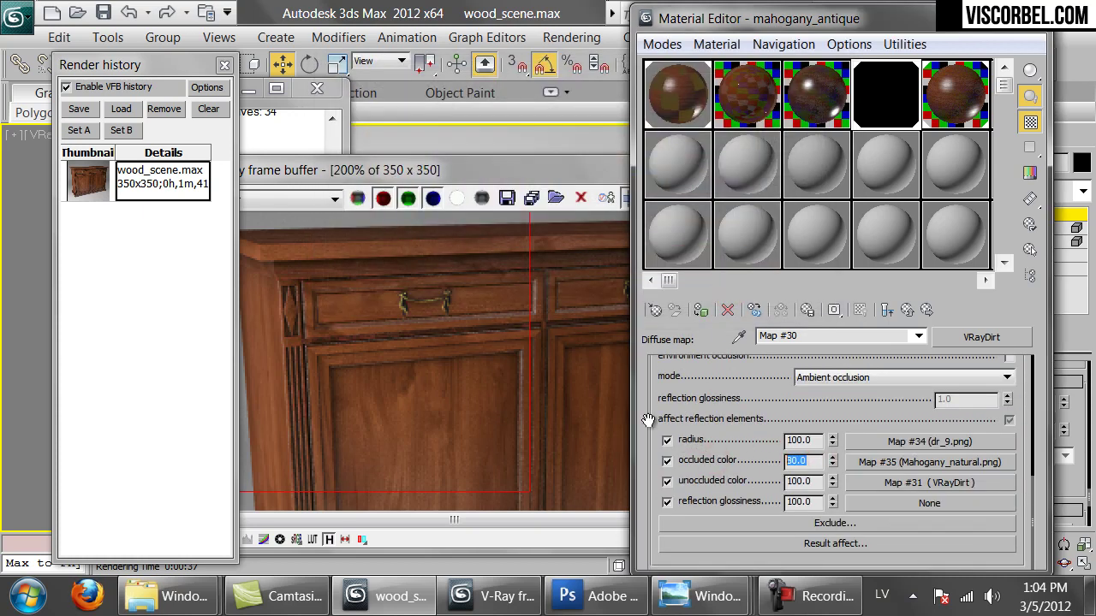
pyautogui.write('50')
pyautogui.press('Return')
# Re-render the marked region with the halved occluded color amount, check the edges up close and at full view, and stop the render
pyautogui.click(488, 308)
pyautogui.doubleClick(488, 307)
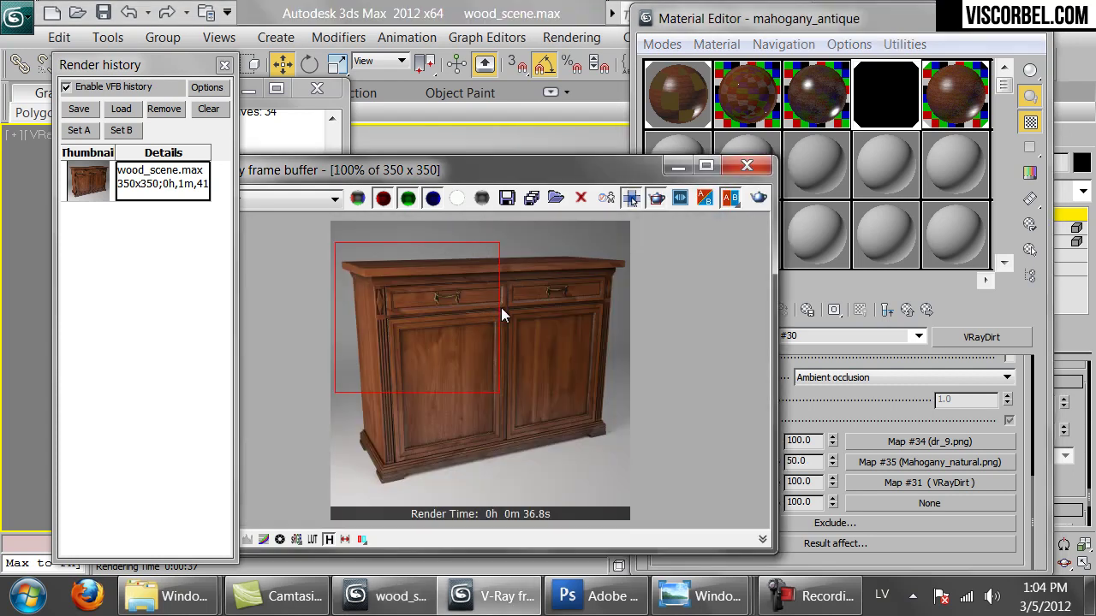
pyautogui.click(758, 198)
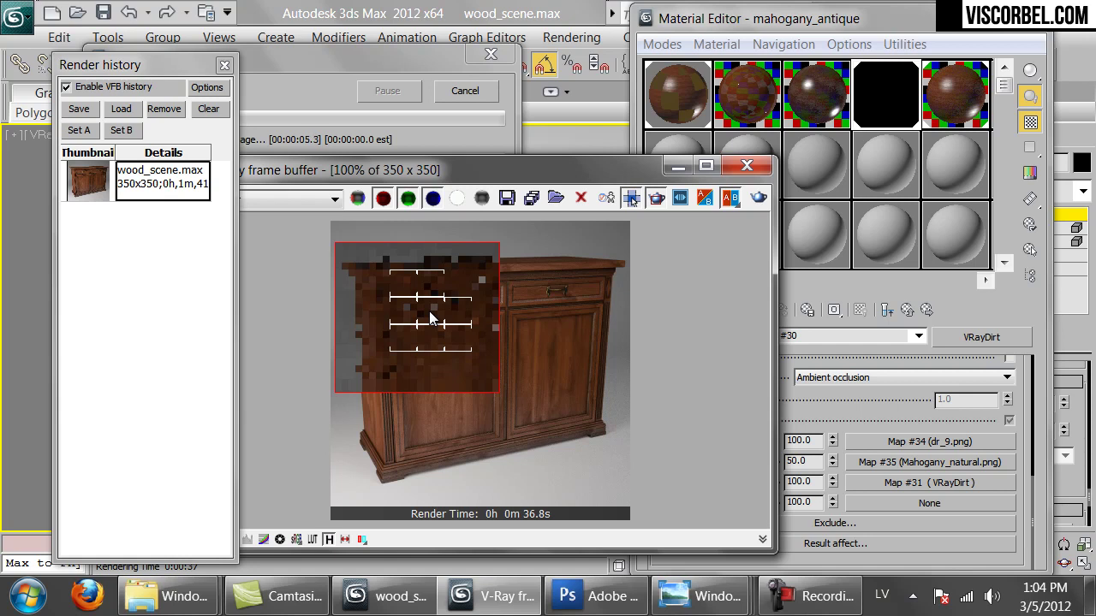
pyautogui.scroll(1, 430, 318)
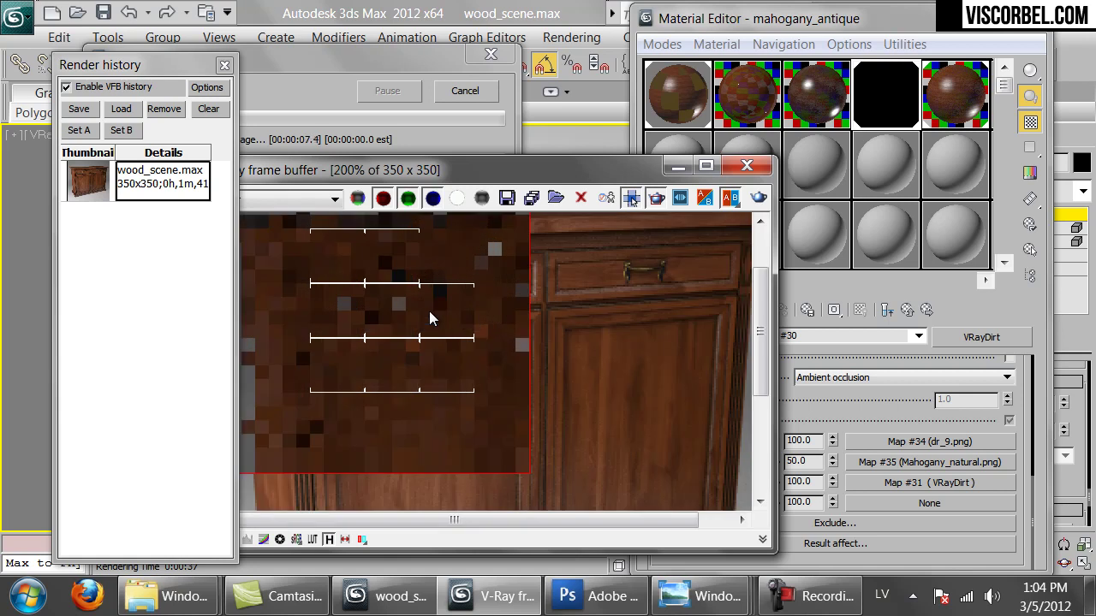
pyautogui.scroll(1, 430, 318)
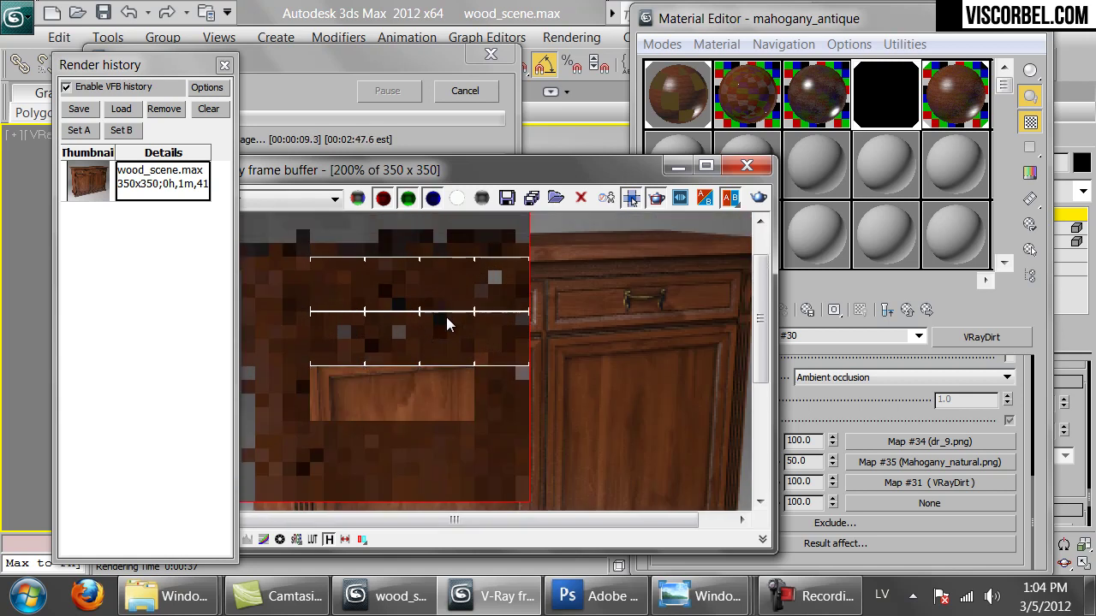
pyautogui.scroll(-1, 419, 315)
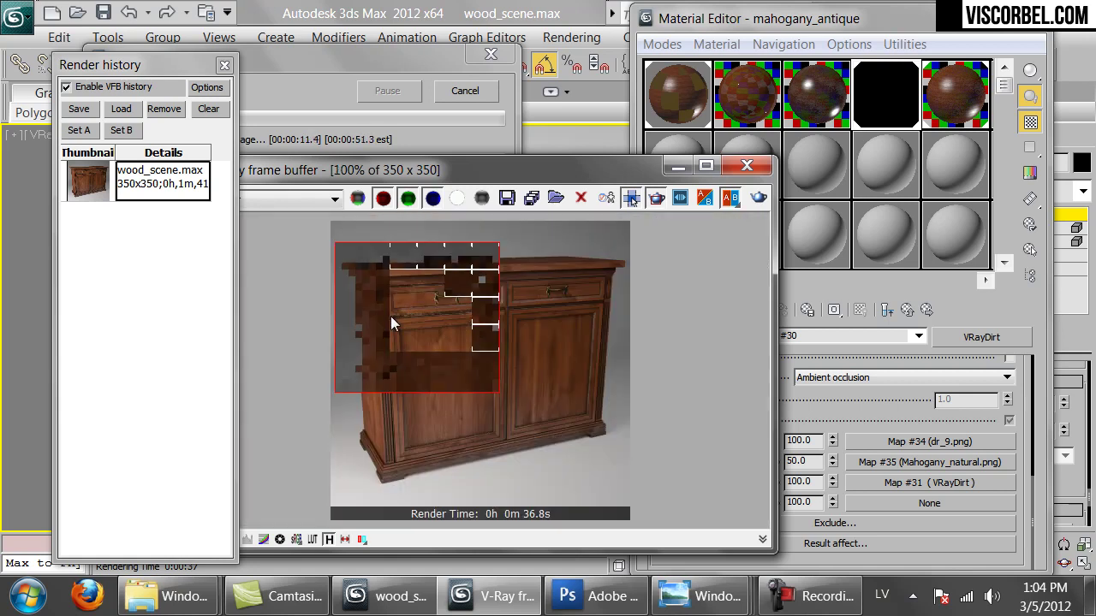
pyautogui.scroll(1, 386, 317)
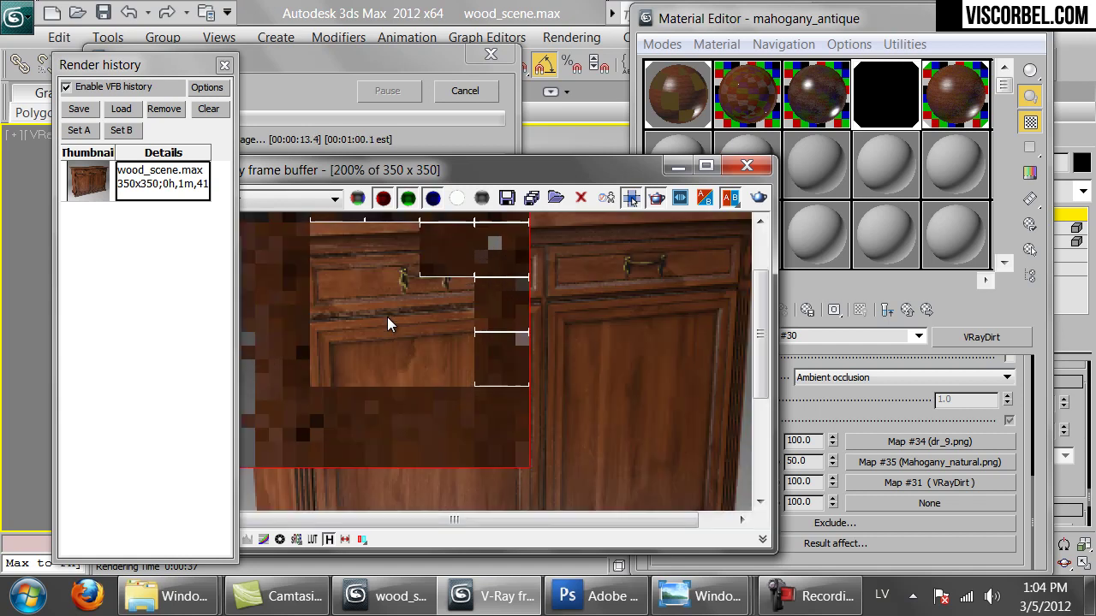
pyautogui.scroll(-1, 334, 276)
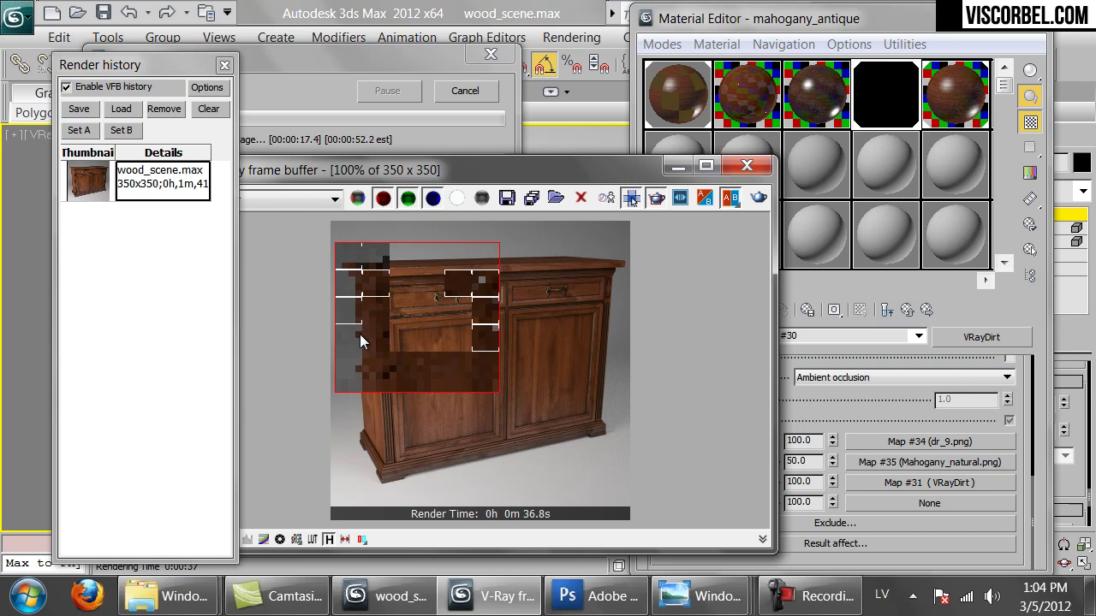
pyautogui.click(480, 93)
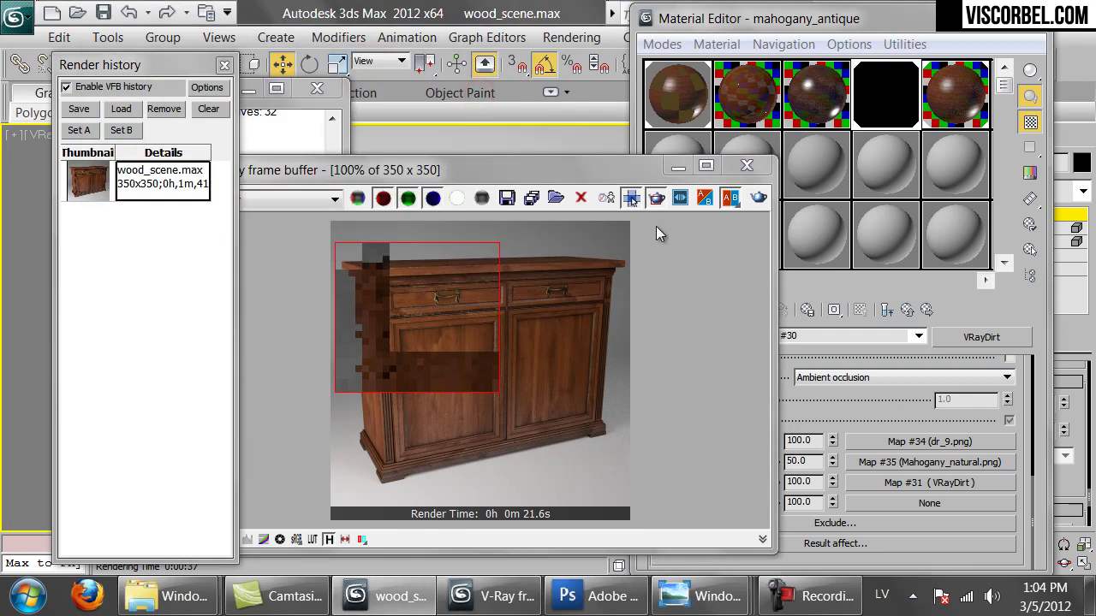
# Render the whole cabinet without the region limit and save the image to the render history
pyautogui.click(760, 199)
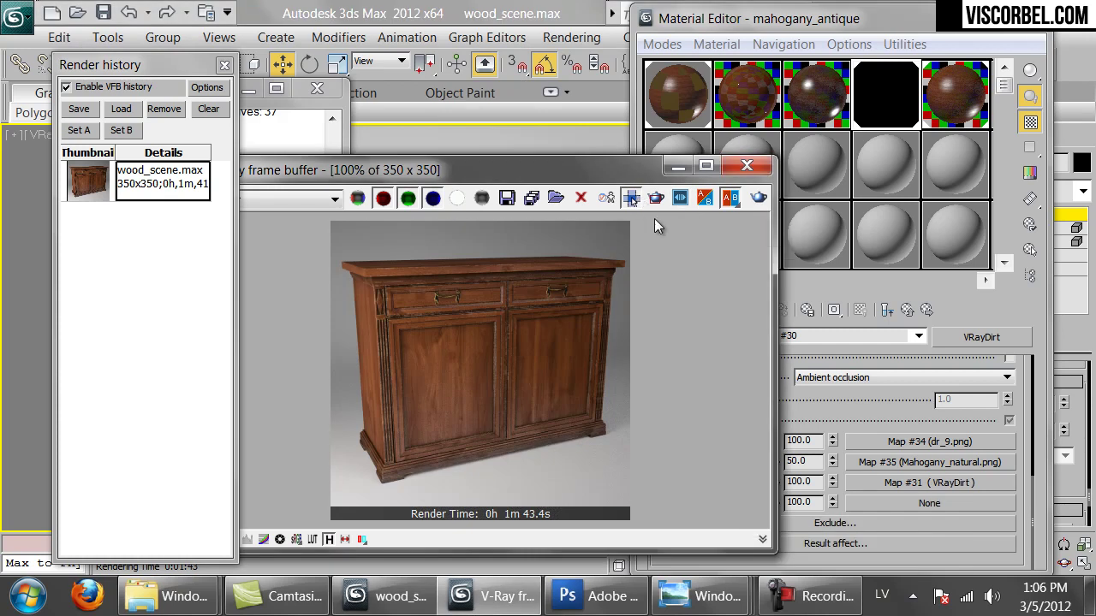
pyautogui.click(75, 120)
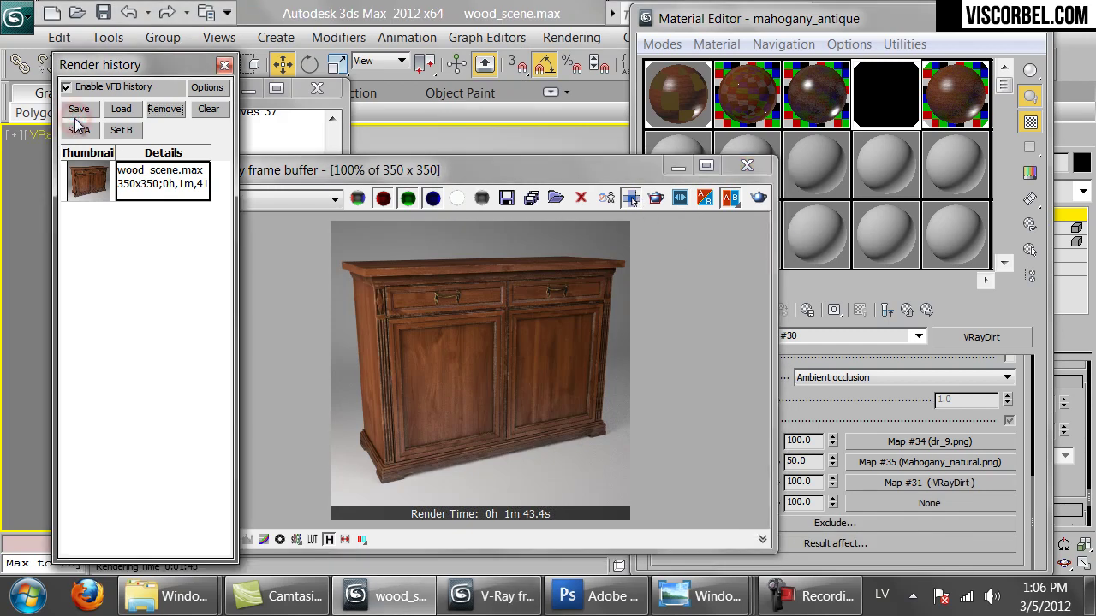
pyautogui.click(78, 112)
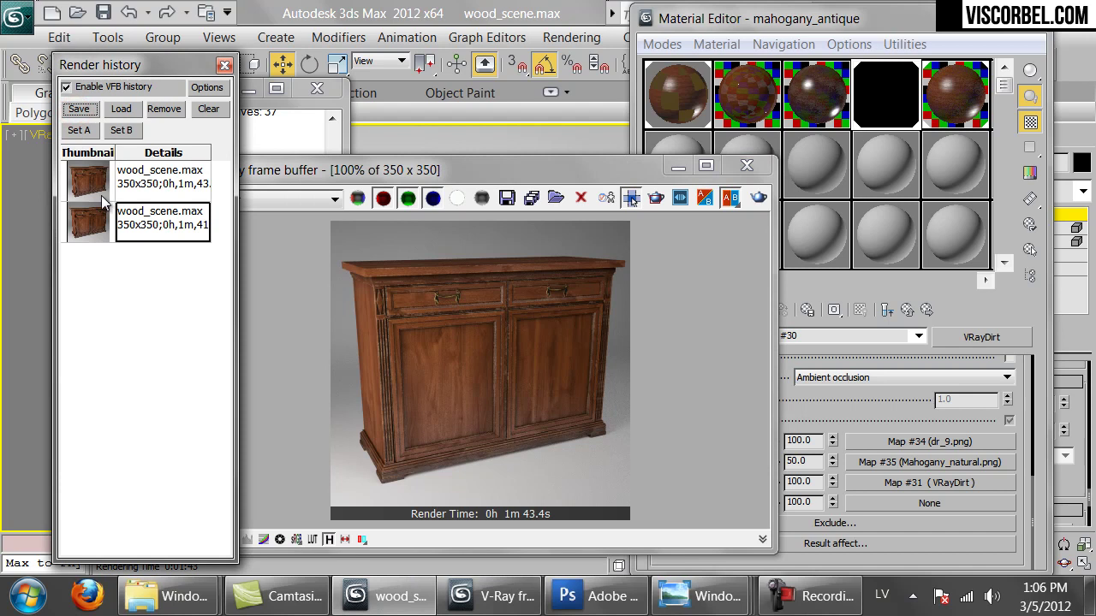
# Compare the new cabinet render with the earlier one by alternately loading both from the render history
pyautogui.doubleClick(96, 223)
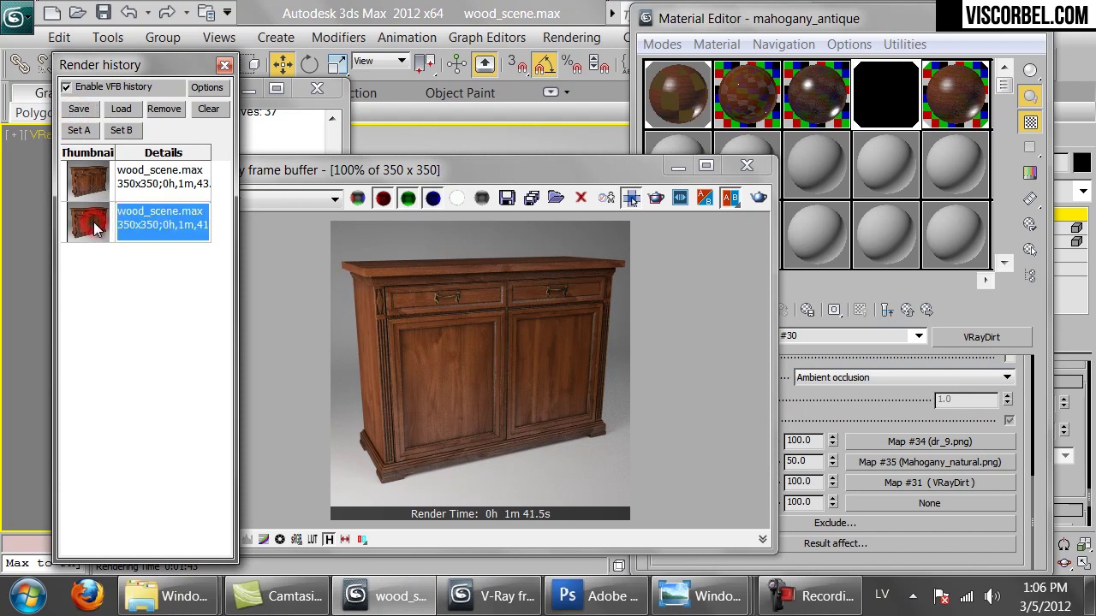
pyautogui.doubleClick(92, 190)
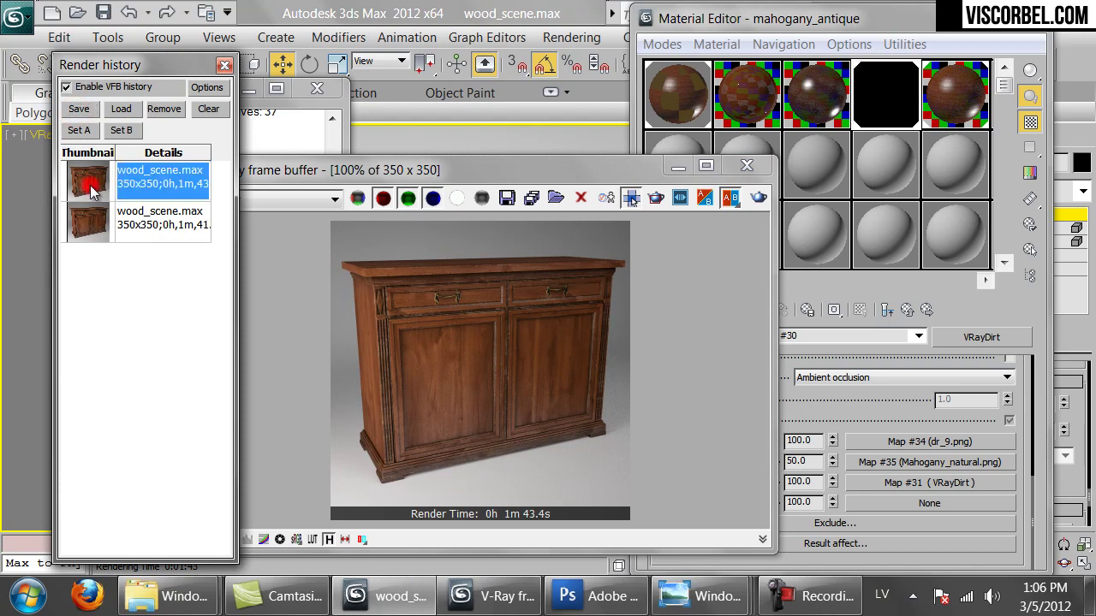
pyautogui.doubleClick(96, 224)
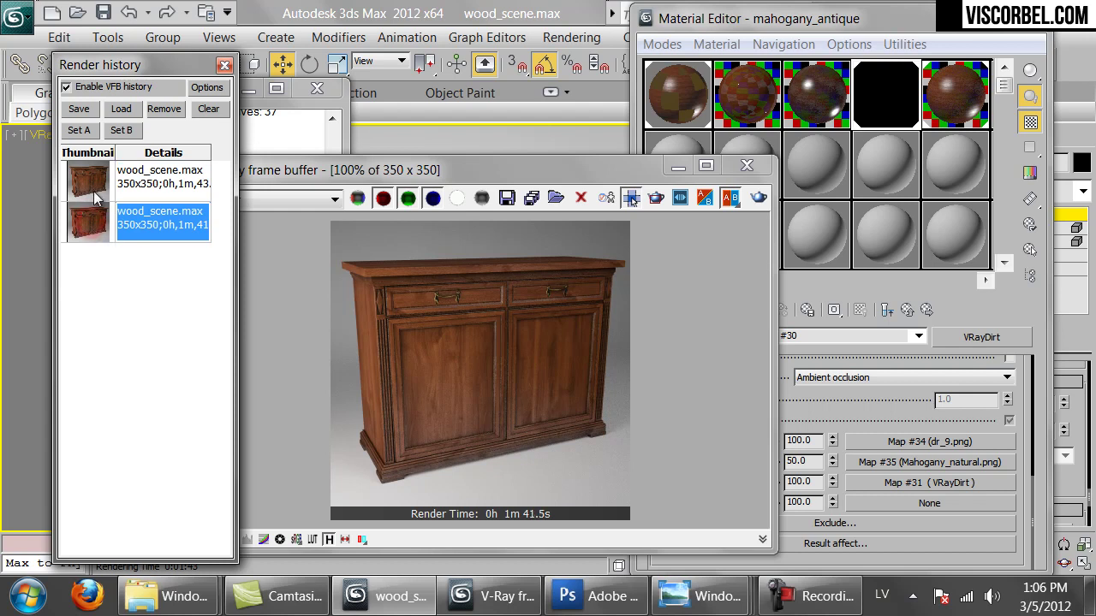
pyautogui.doubleClick(96, 190)
pyautogui.doubleClick(90, 225)
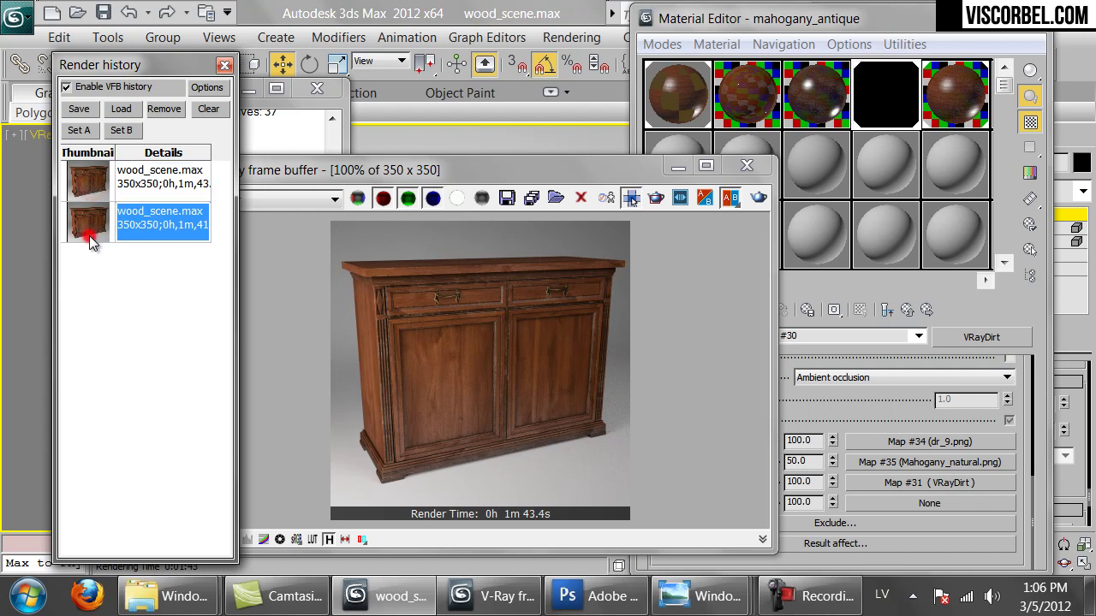
pyautogui.doubleClick(96, 193)
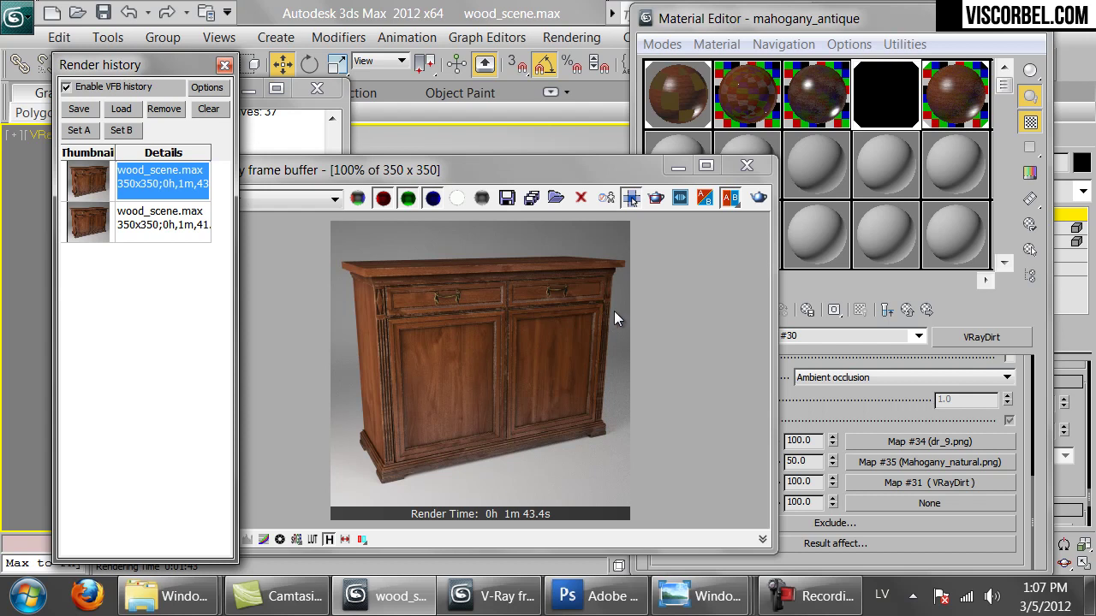
# Return to the top level of mahogany_antique, copy it to an empty sample slot and name the copy mahogany_antique_dusty
pyautogui.click(897, 113)
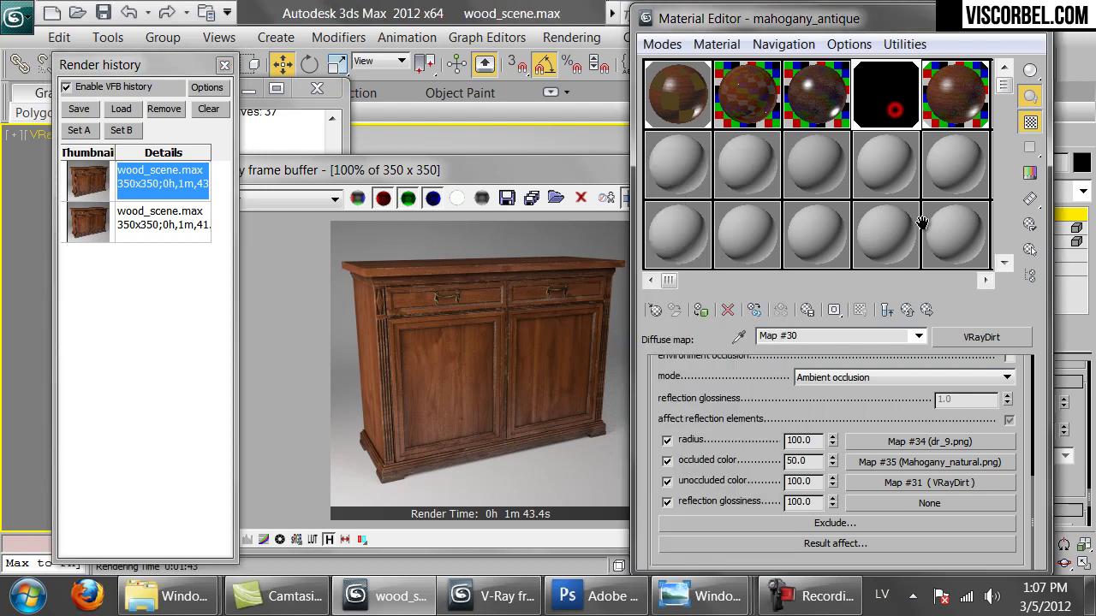
pyautogui.click(908, 312)
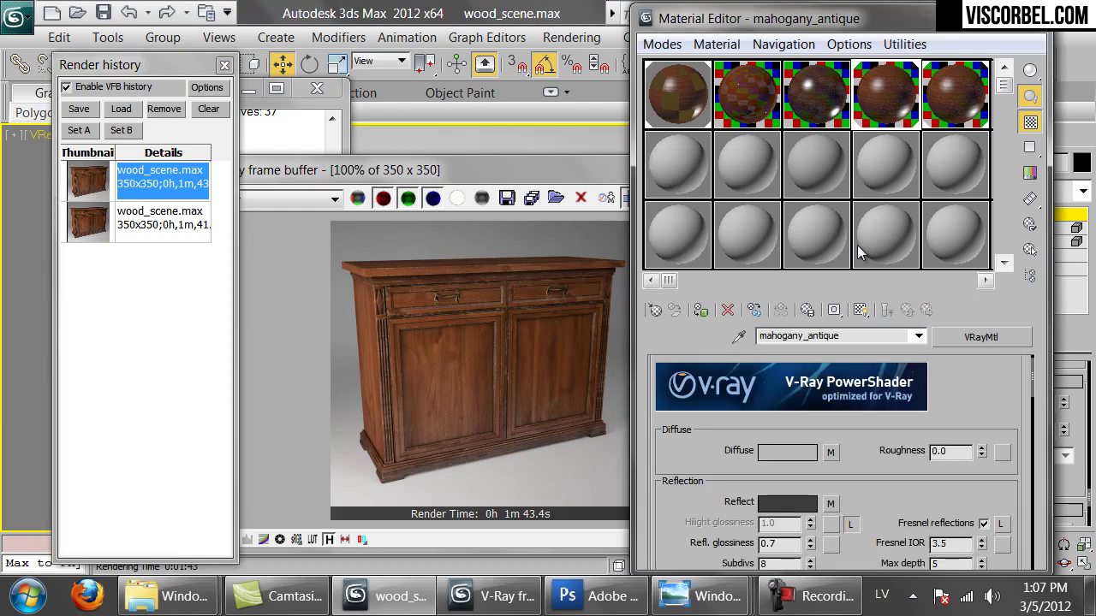
pyautogui.moveTo(886, 101); pyautogui.dragTo(676, 167)
pyautogui.click(855, 338)
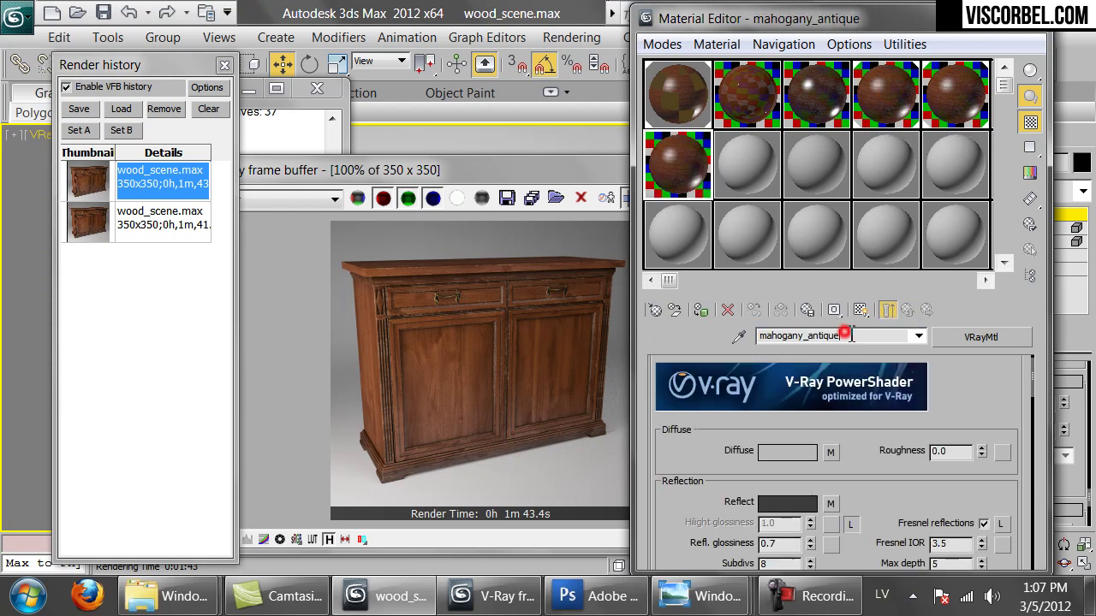
pyautogui.write('_dusty')
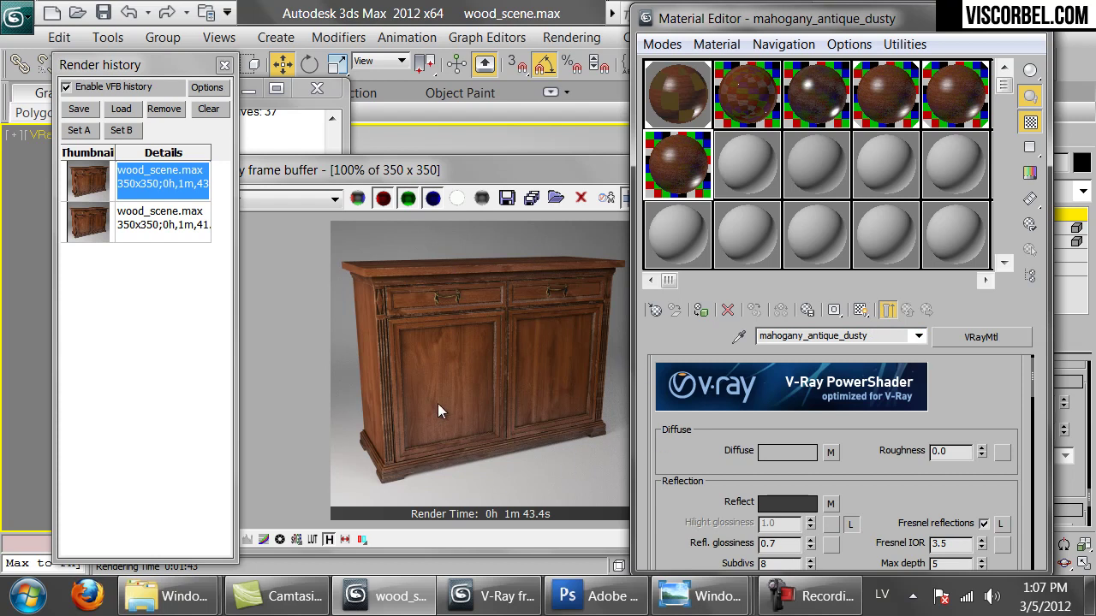
# Convert mahogany_antique_dusty to a VRayBlendMtl, keeping the old material as a sub-material
pyautogui.click(982, 337)
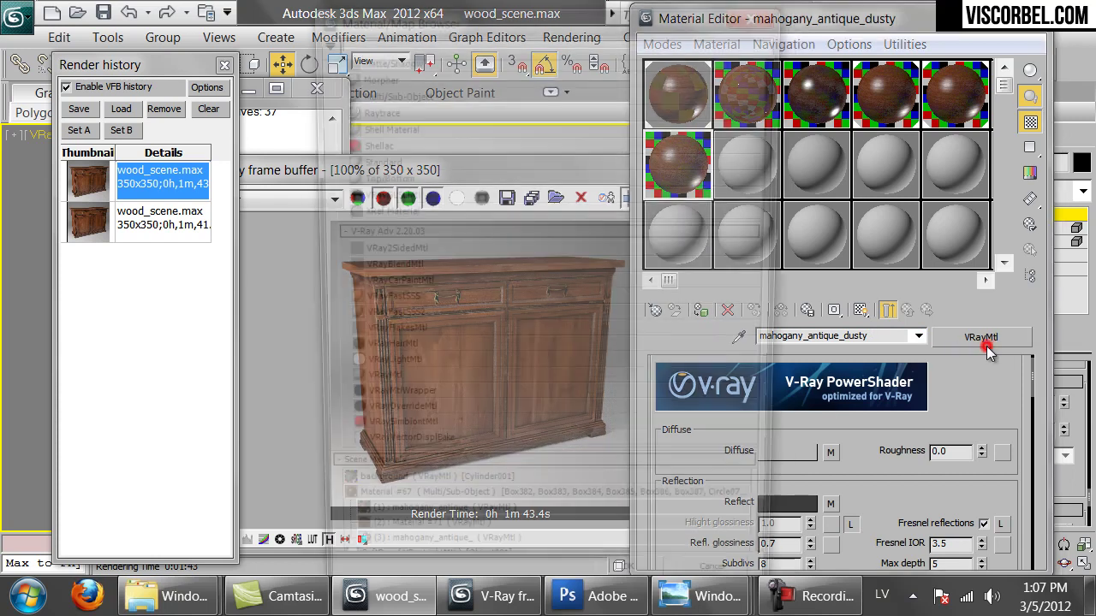
pyautogui.doubleClick(369, 269)
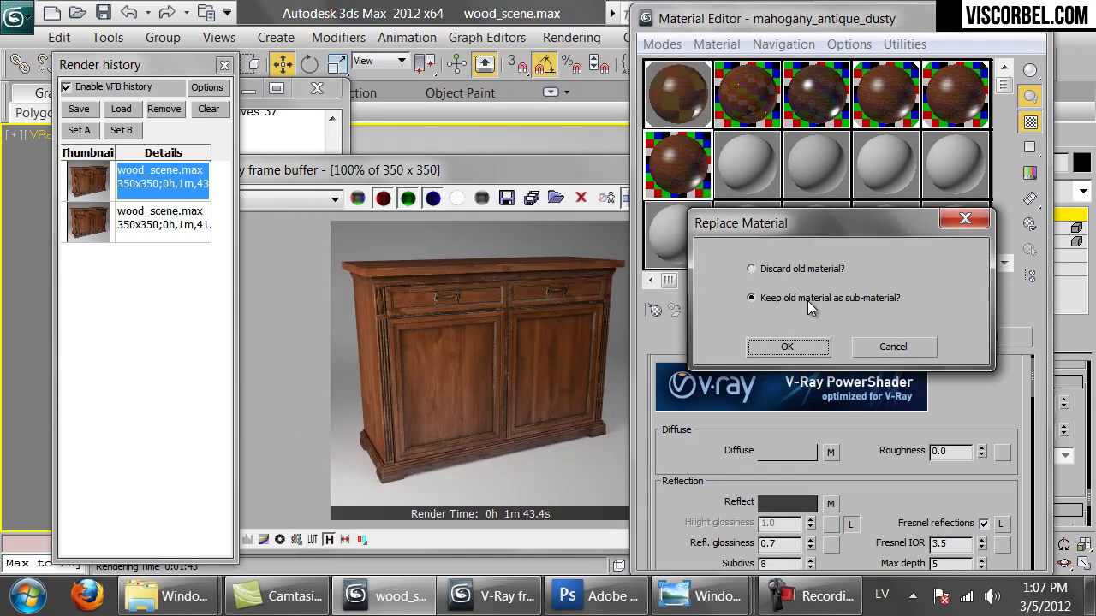
pyautogui.click(758, 354)
# Assign a new VRayMtl as the first coat material of the blend
pyautogui.scroll(-2, 714, 473)
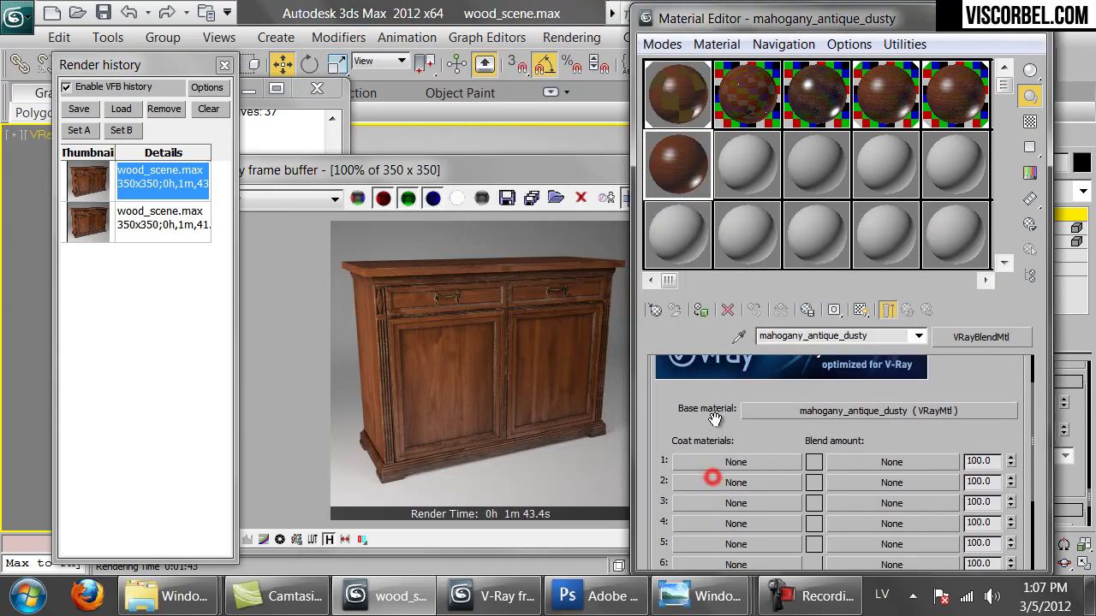
pyautogui.click(728, 459)
pyautogui.click(358, 388)
pyautogui.click(357, 388)
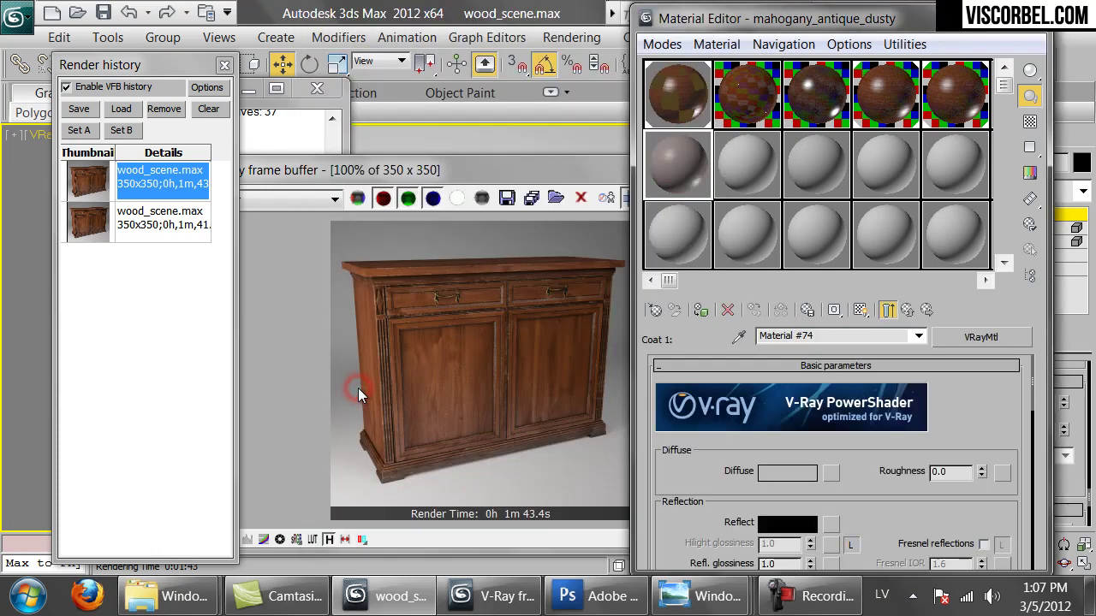
# Set the diffuse roughness of the first coat material to 0.8
pyautogui.click(909, 312)
pyautogui.click(733, 454)
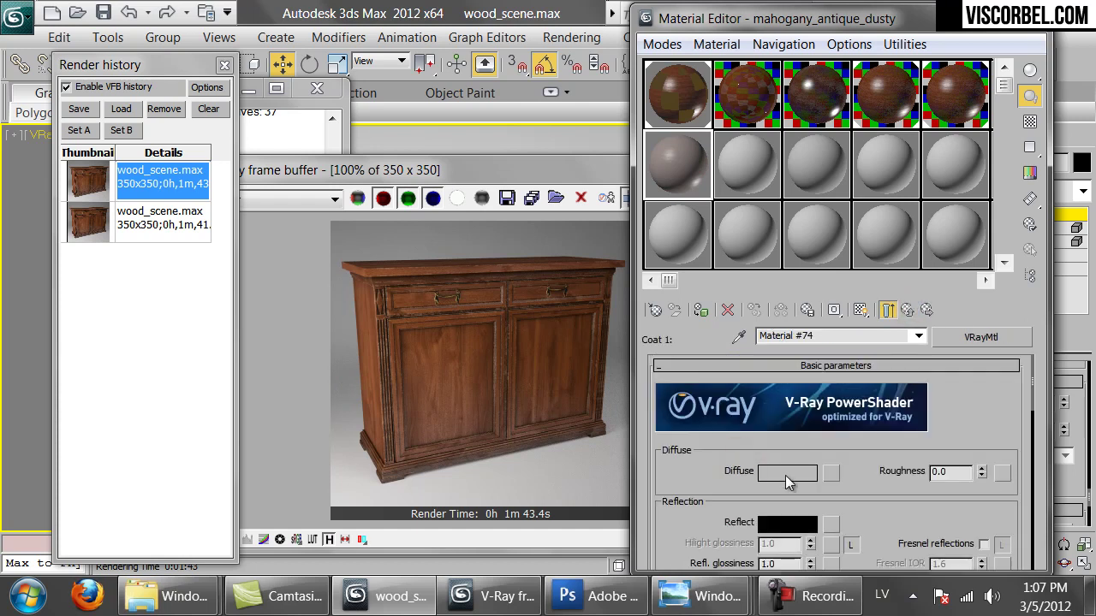
pyautogui.moveTo(871, 543); pyautogui.dragTo(872, 501)
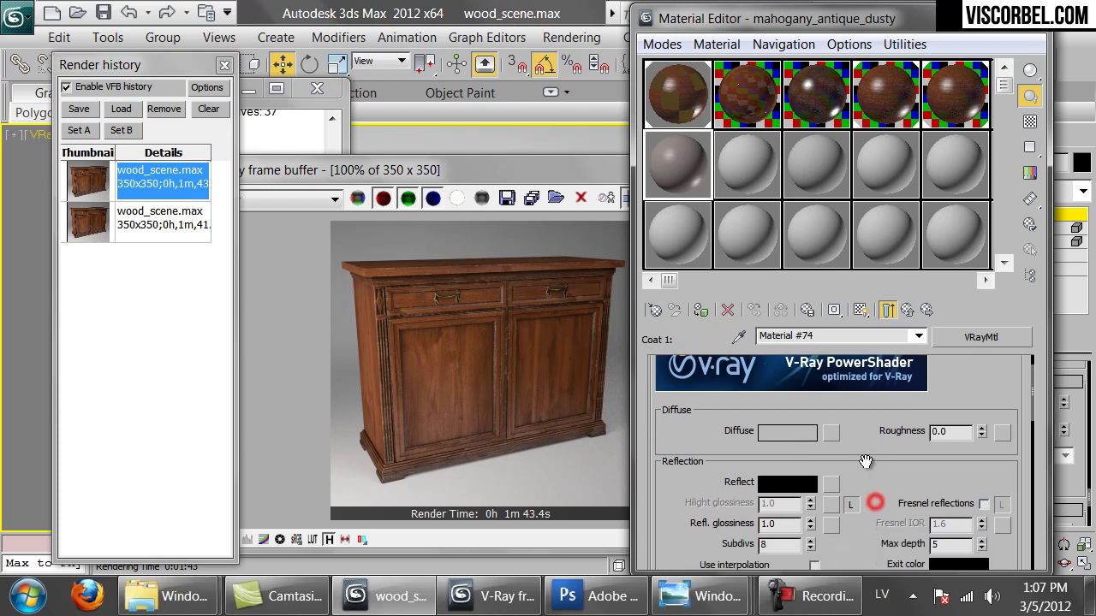
pyautogui.click(964, 433)
pyautogui.write('0.8')
pyautogui.press('Return')
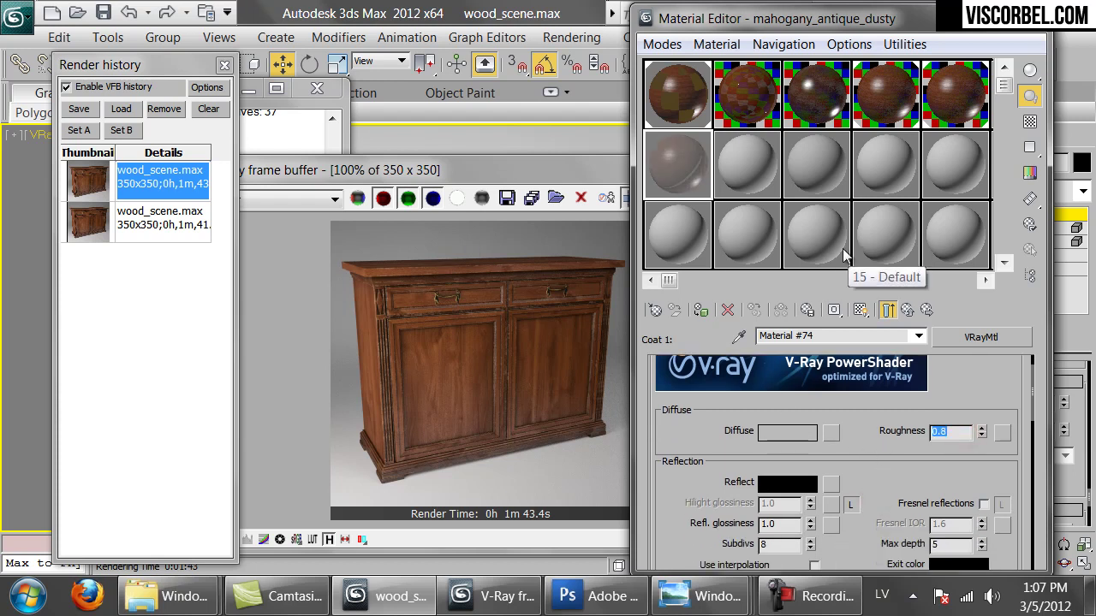
# Return to the blend material and examine it in an enlarged sample preview, reduced to a smaller window
pyautogui.click(908, 310)
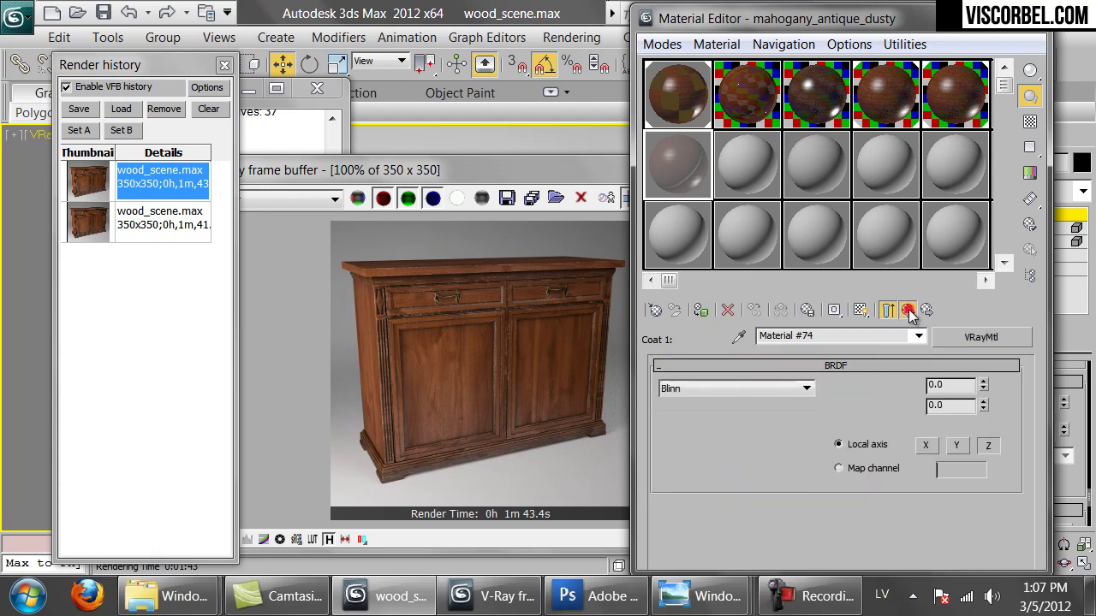
pyautogui.doubleClick(690, 169)
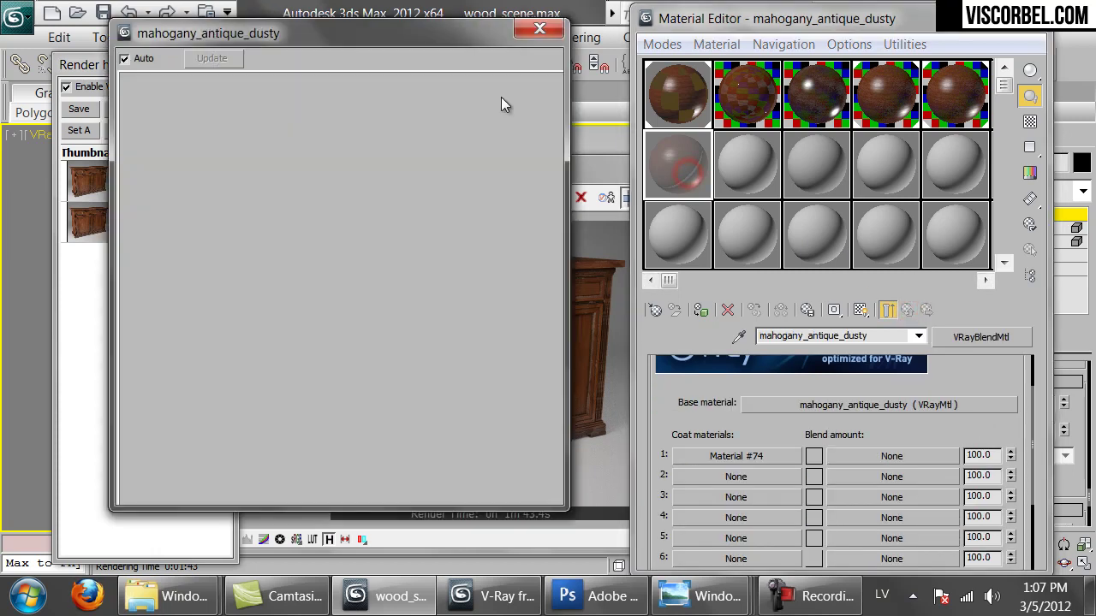
pyautogui.moveTo(565, 510); pyautogui.dragTo(422, 363)
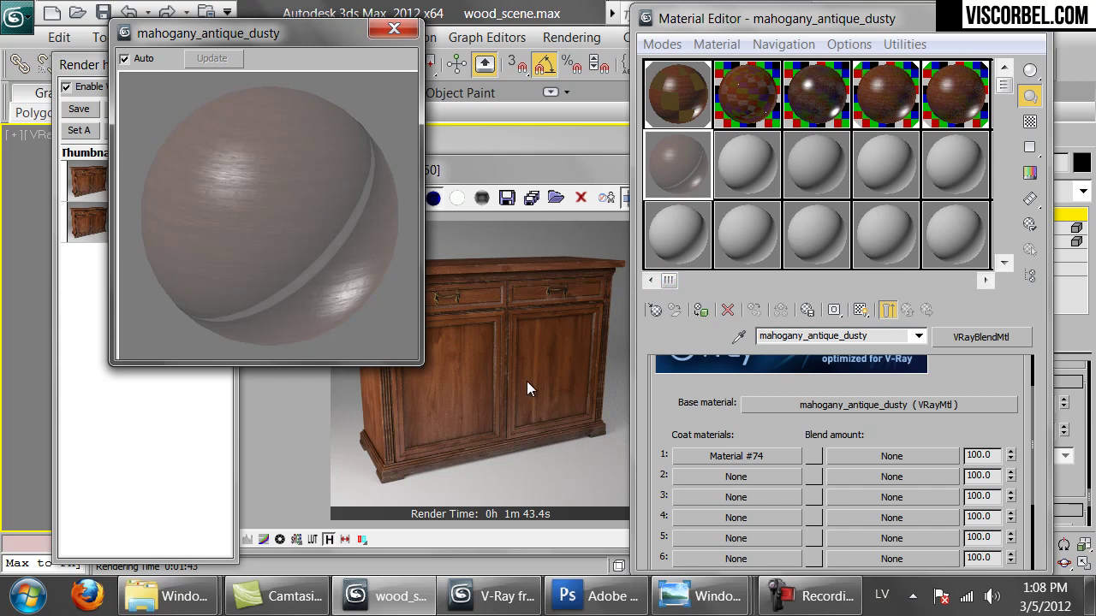
# Add a Falloff map to the first coat's blend amount and set its falloff type to Towards / Away
pyautogui.click(883, 461)
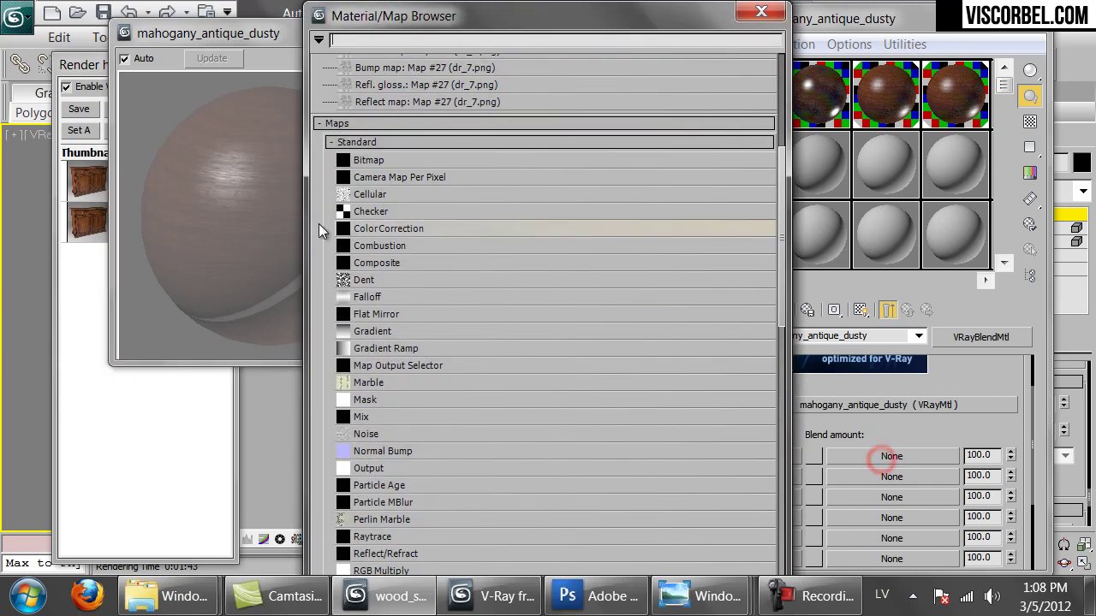
pyautogui.doubleClick(377, 297)
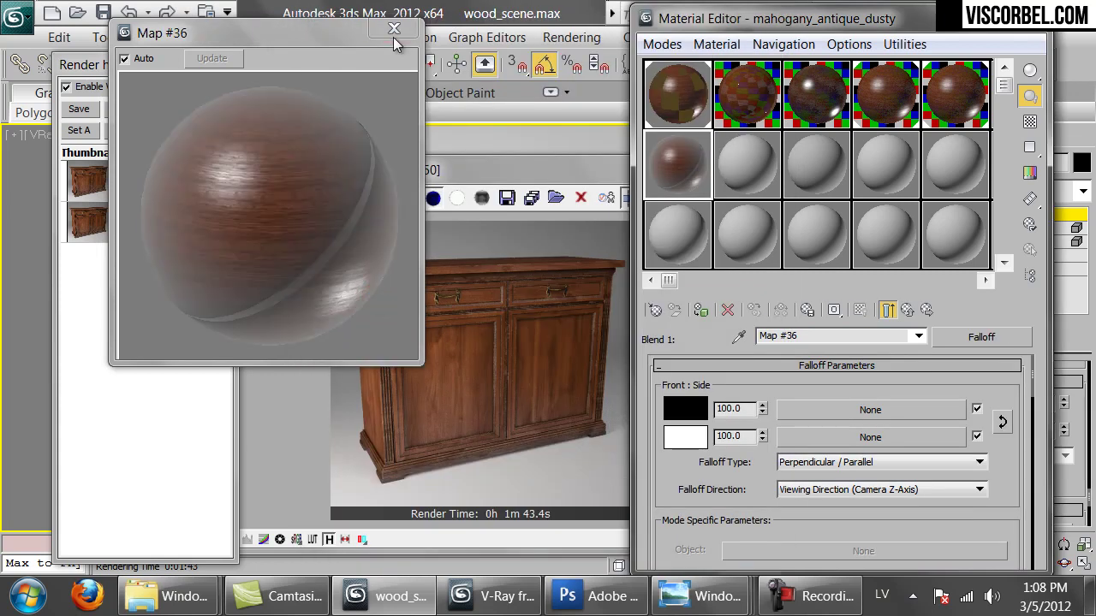
pyautogui.click(818, 466)
pyautogui.click(805, 474)
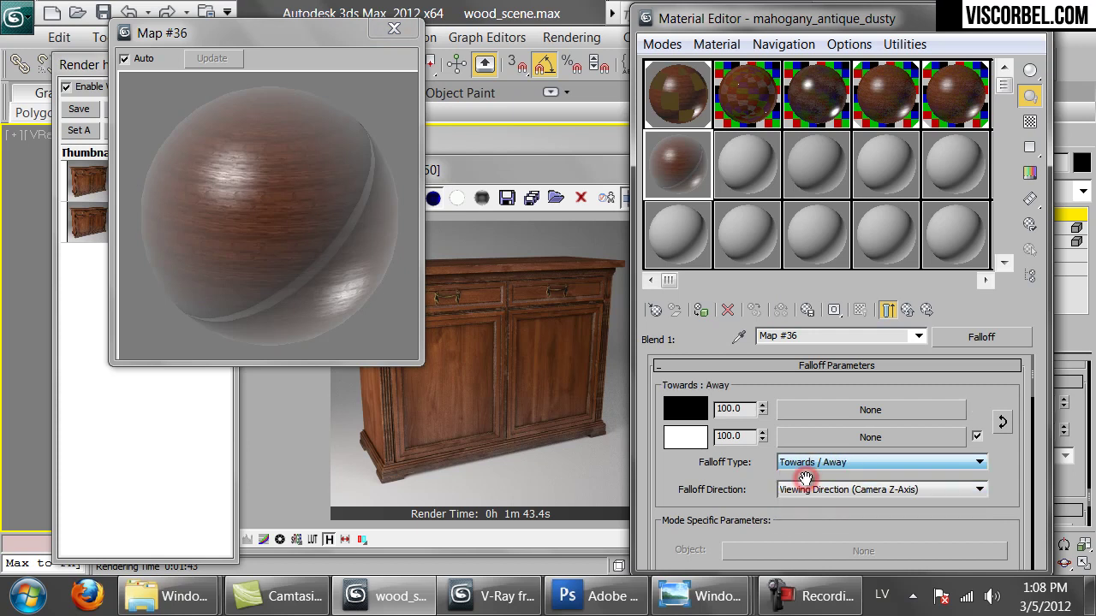
# Compare the available falloff directions, set the direction to World Z-Axis, and swap the falloff's black and white colors
pyautogui.click(818, 490)
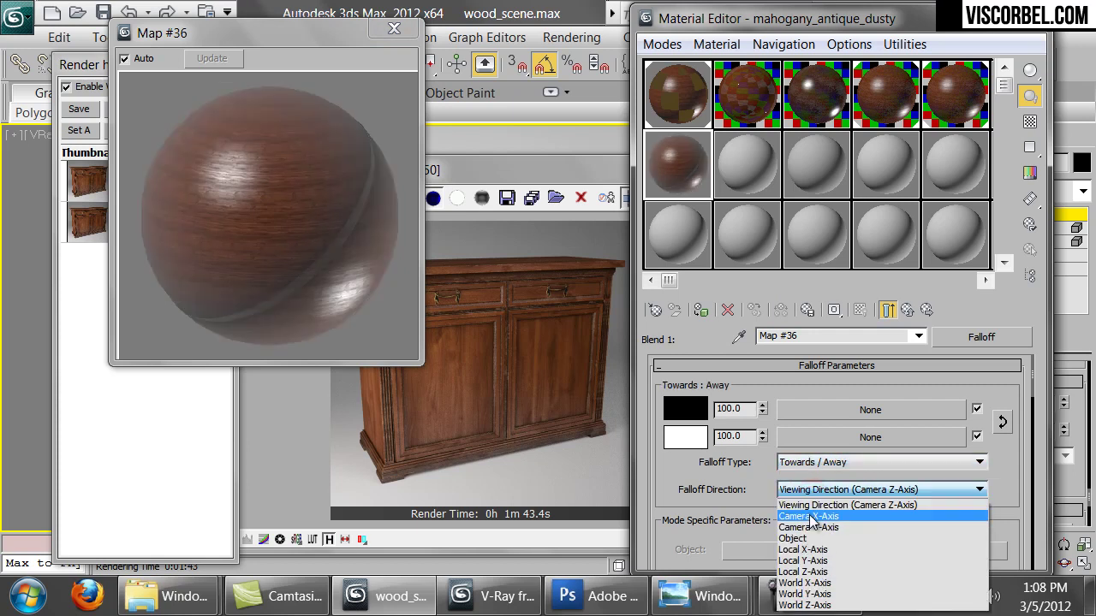
pyautogui.click(809, 527)
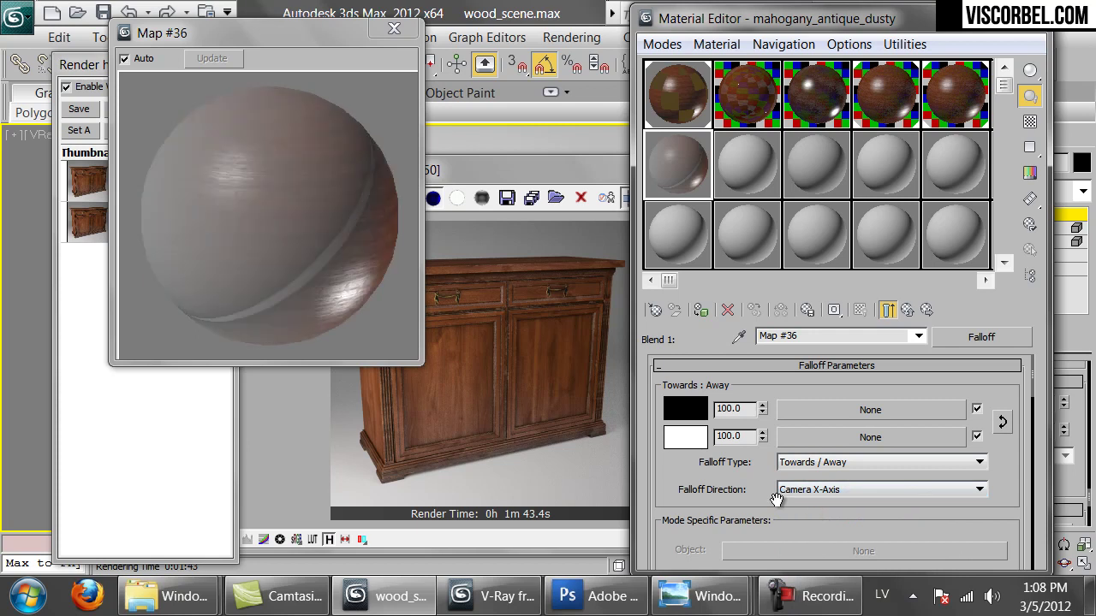
pyautogui.press('Down')
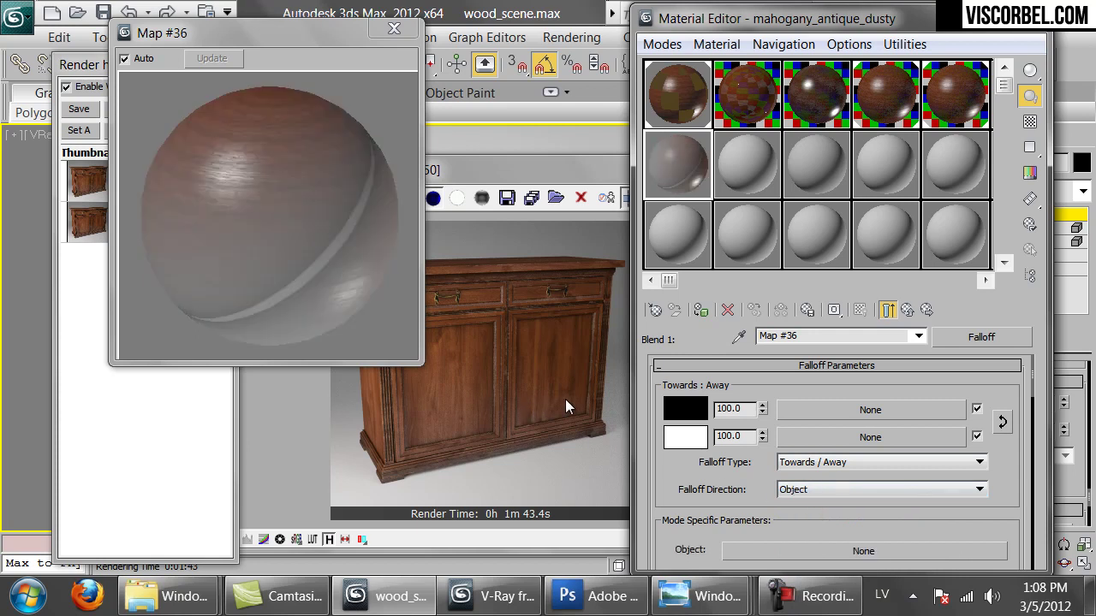
pyautogui.press('Down')
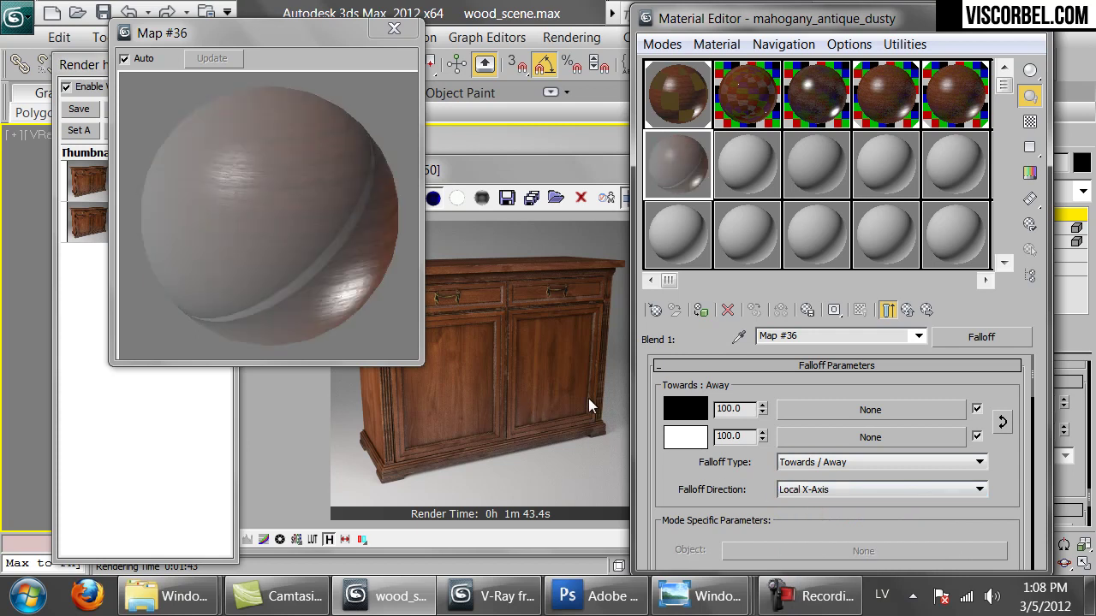
pyautogui.press('Down')
pyautogui.press('Down')
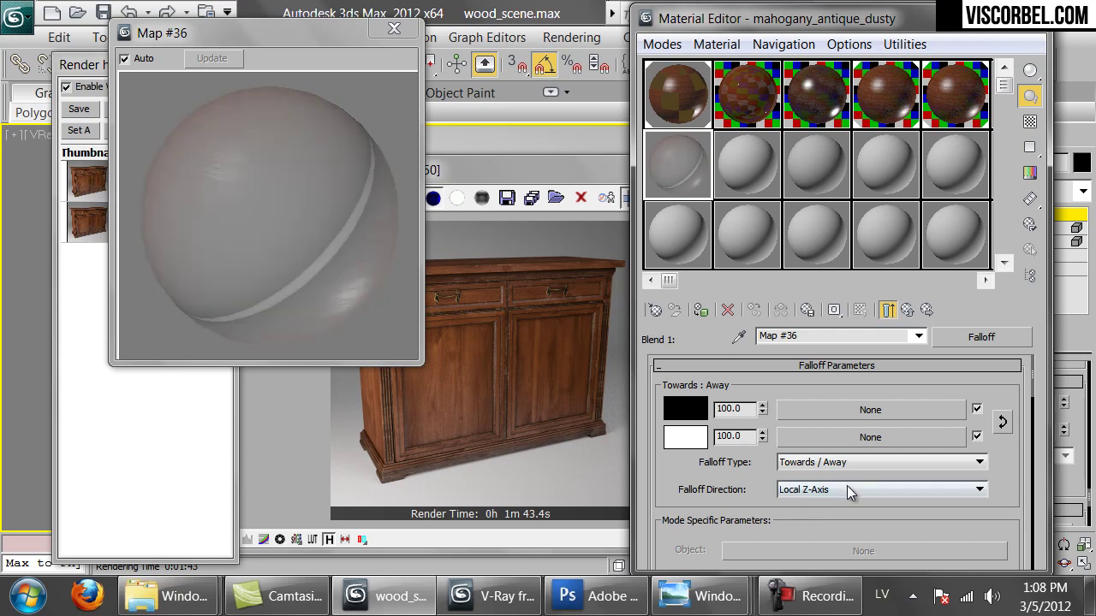
pyautogui.press('Down')
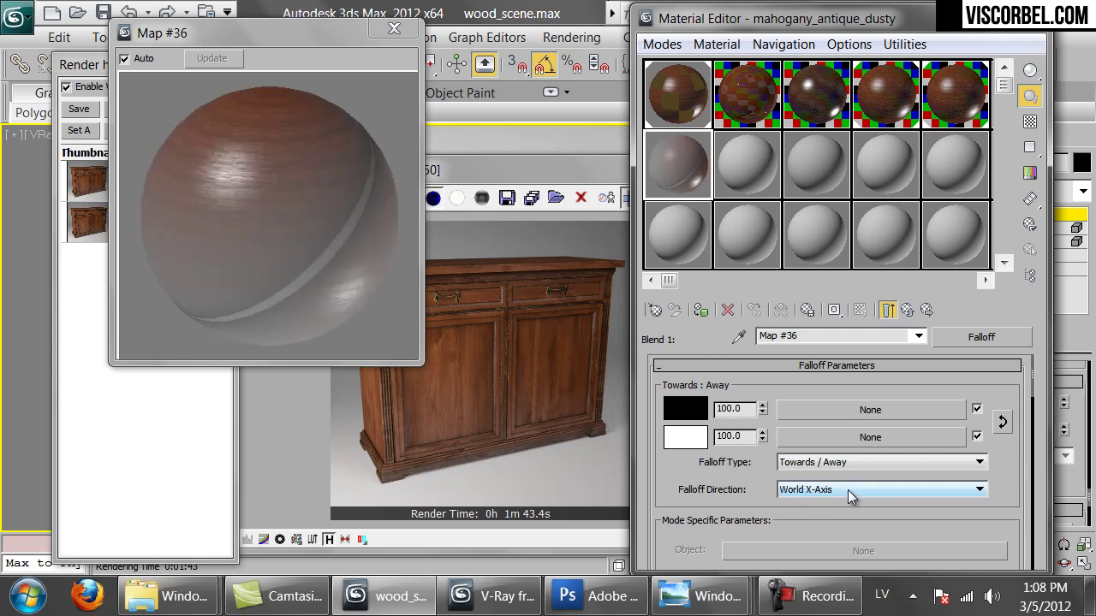
pyautogui.press('Down')
pyautogui.press('Down')
pyautogui.click(850, 489)
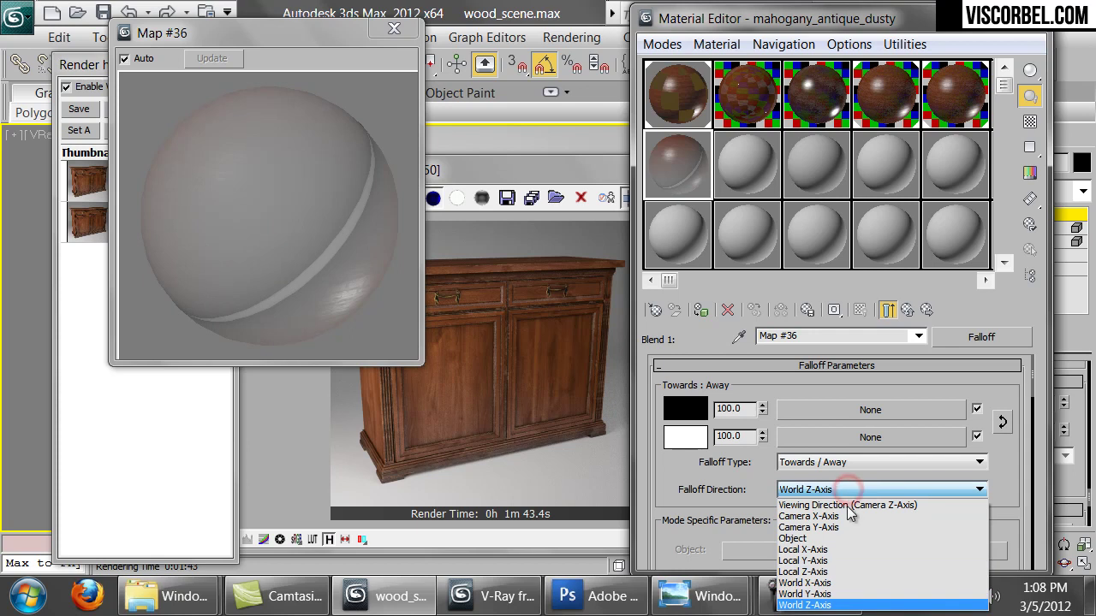
pyautogui.click(809, 605)
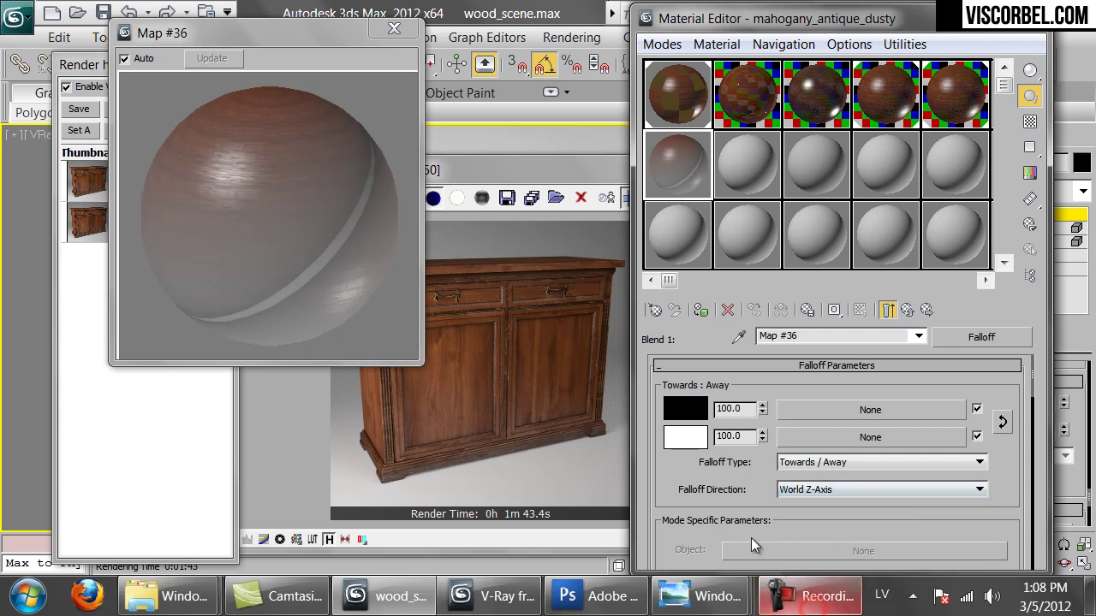
pyautogui.moveTo(1019, 521)
pyautogui.mouseDown()
pyautogui.moveTo(1012, 501)
pyautogui.moveTo(1012, 517)
pyautogui.mouseUp()
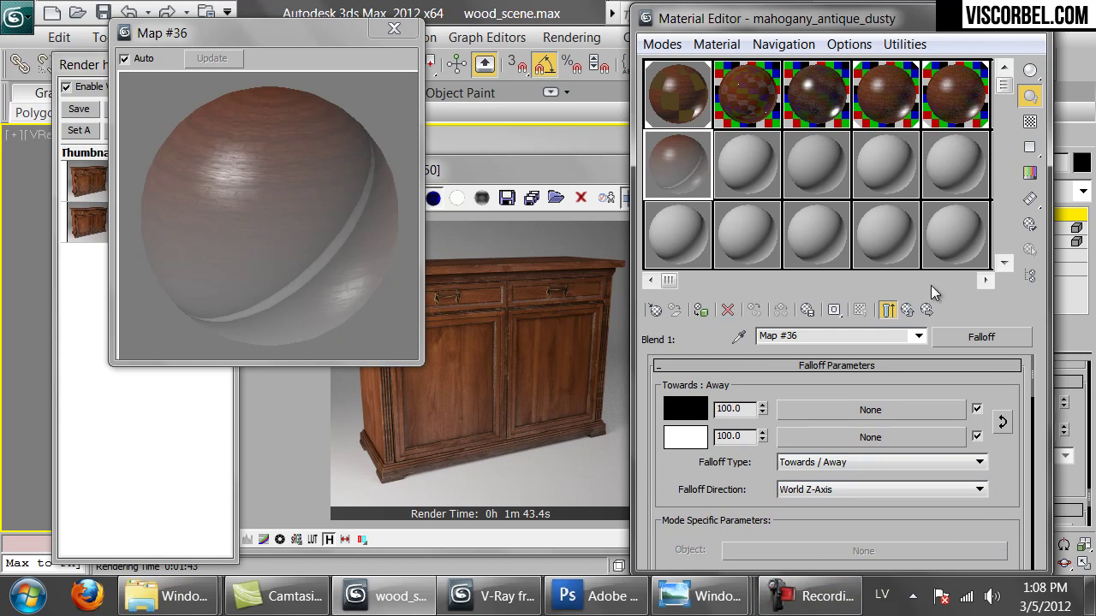
pyautogui.click(1004, 425)
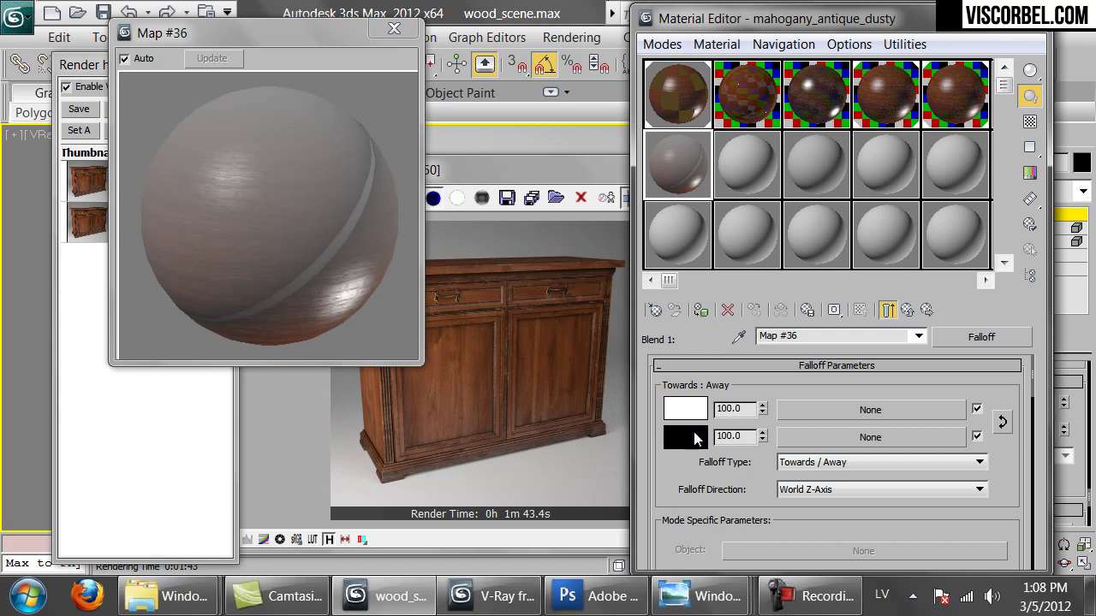
# Add two points near the start of the falloff's mix curve, lowering the first to 0 and raising the second to 1
pyautogui.moveTo(692, 516); pyautogui.dragTo(724, 190)
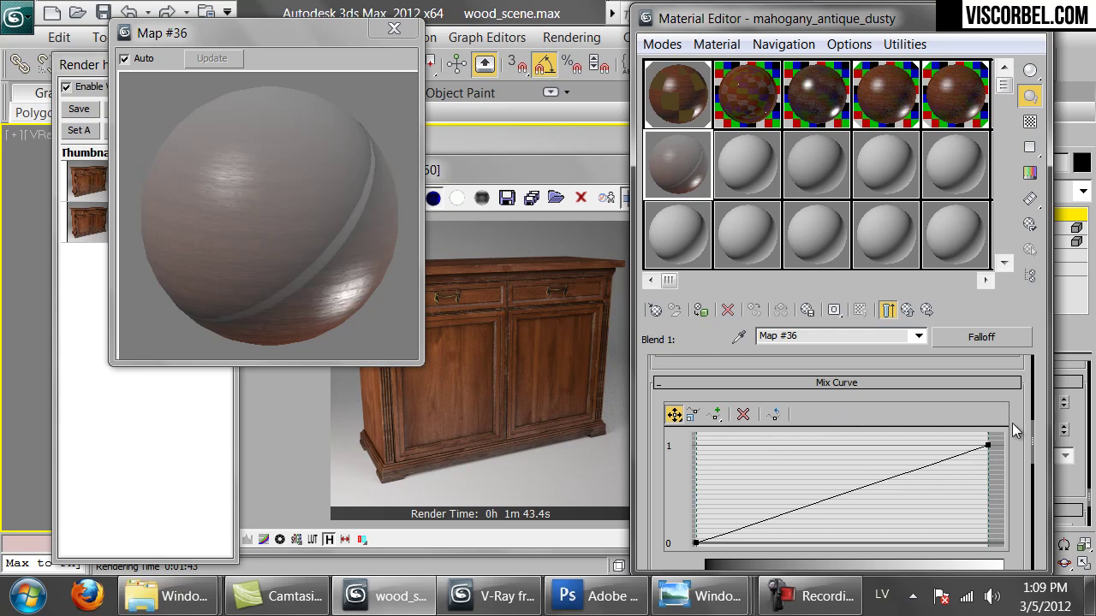
pyautogui.click(717, 416)
pyautogui.click(743, 528)
pyautogui.click(766, 520)
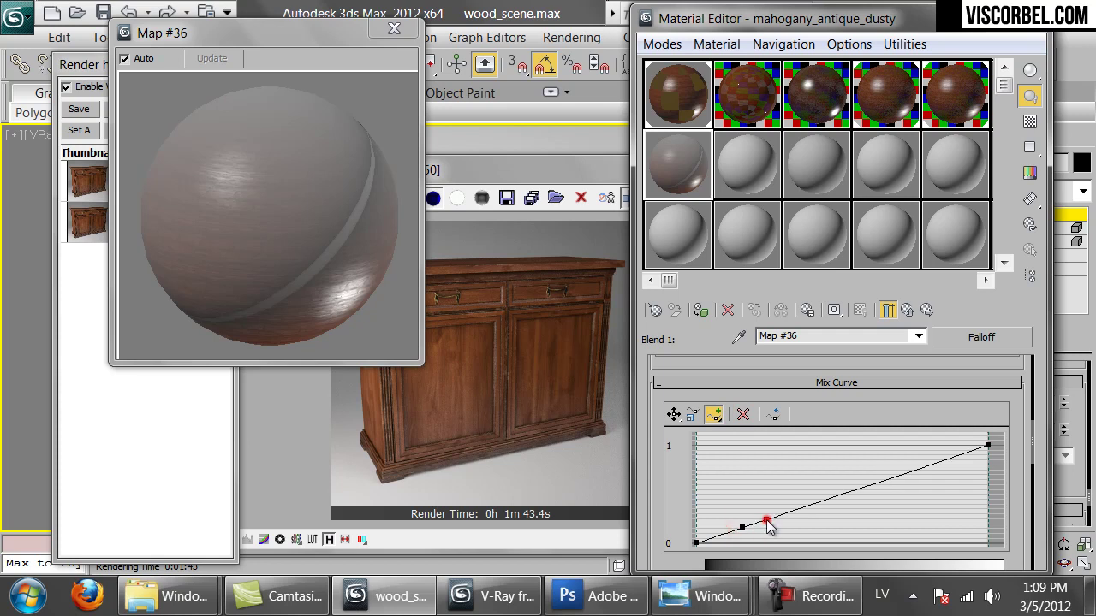
pyautogui.click(674, 415)
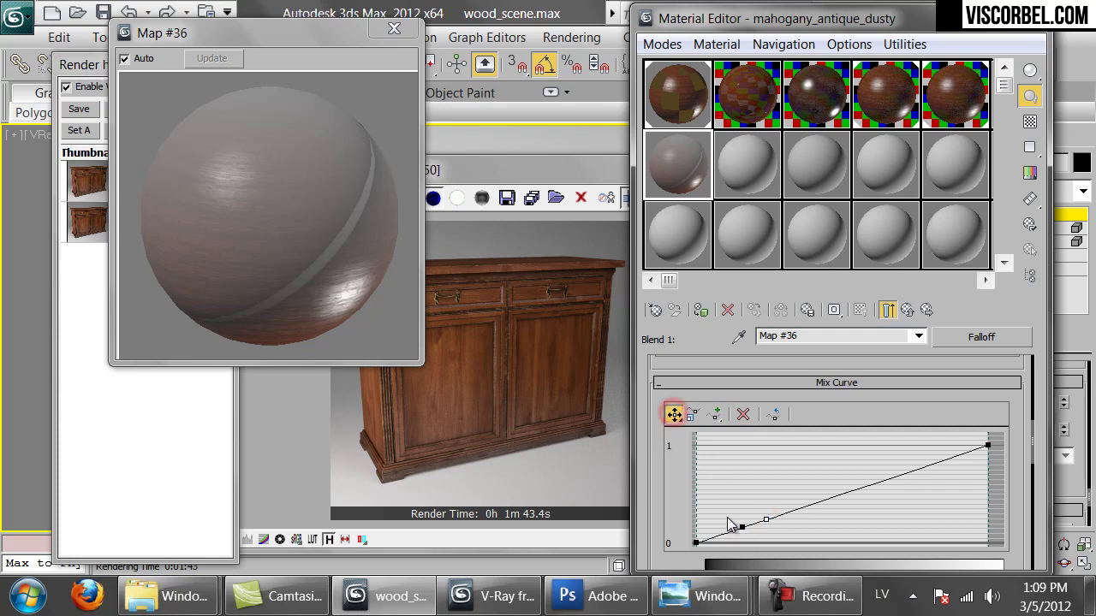
pyautogui.moveTo(741, 527); pyautogui.dragTo(739, 555)
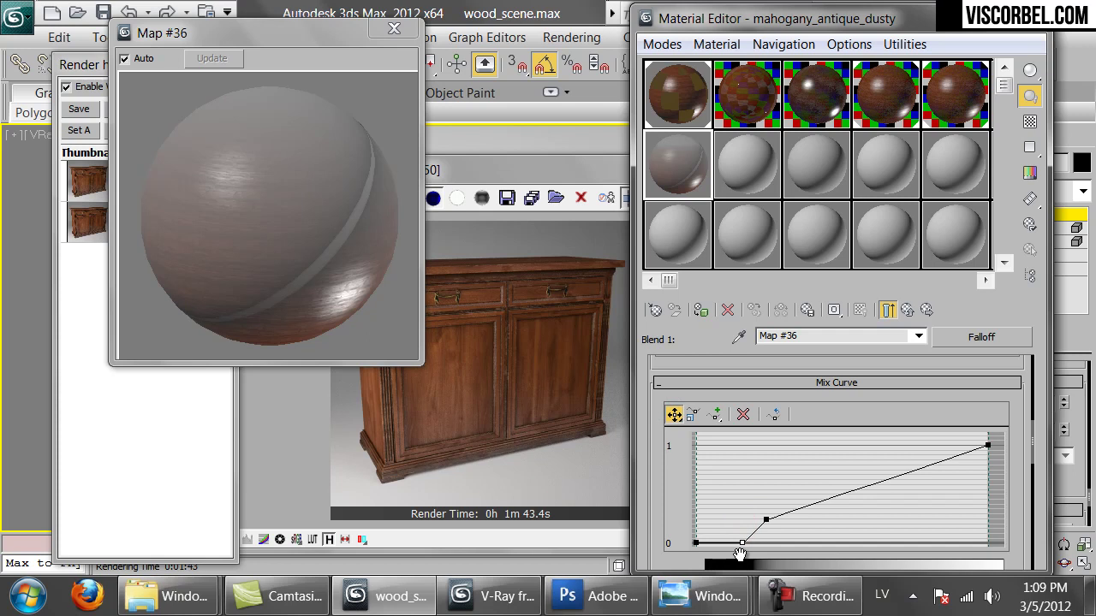
pyautogui.moveTo(766, 520); pyautogui.dragTo(773, 440)
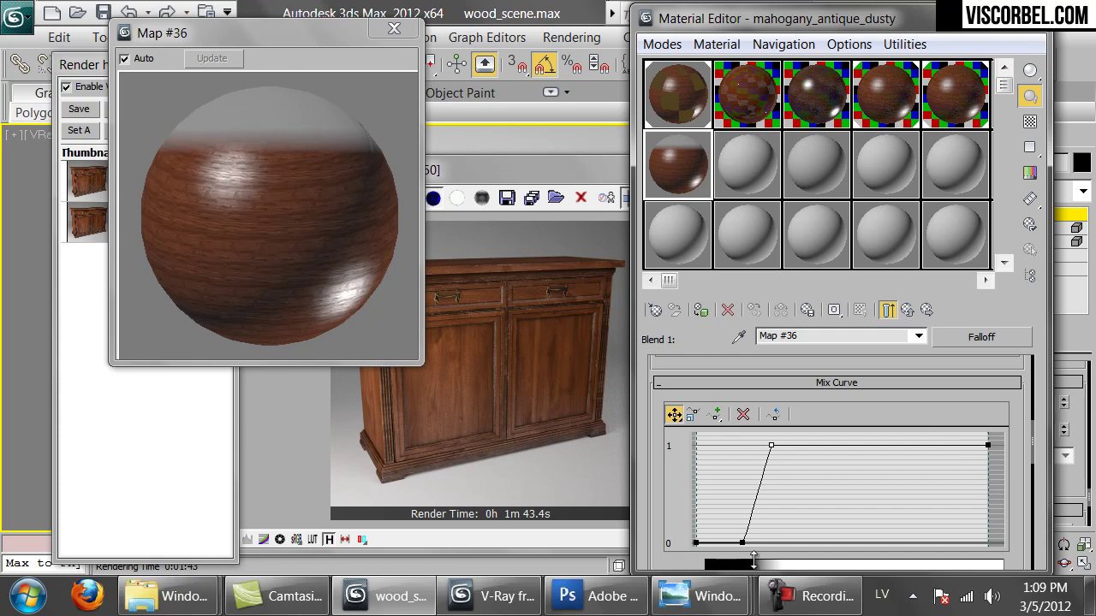
# Move both added mix curve points closer to the curve's start, trying Bezier-Smooth on the upper point before restoring it to Corner
pyautogui.moveTo(741, 543); pyautogui.dragTo(713, 548)
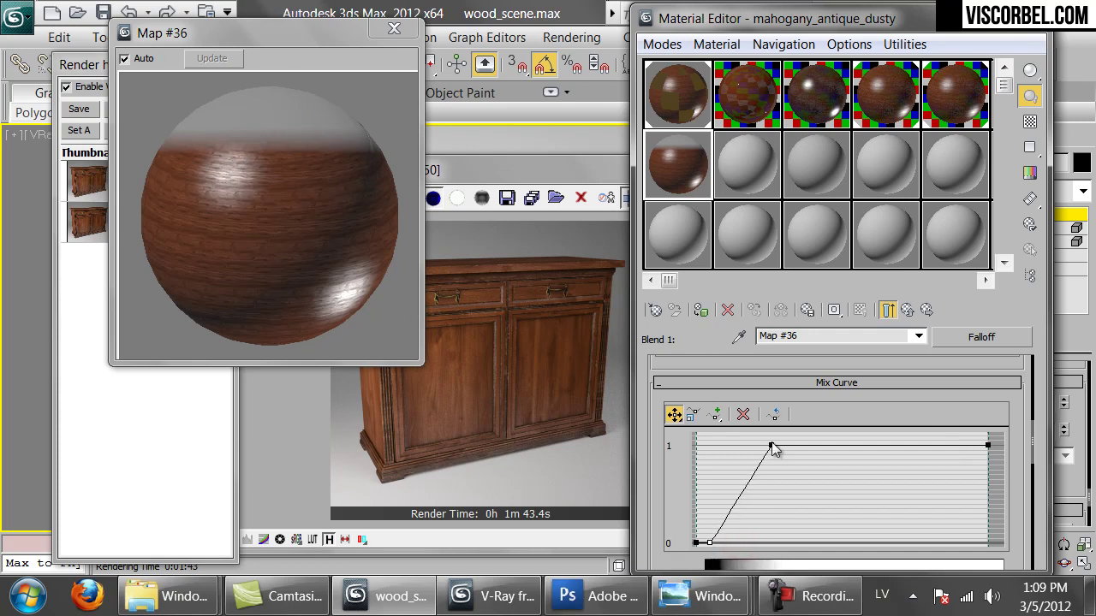
pyautogui.moveTo(772, 446); pyautogui.dragTo(720, 447)
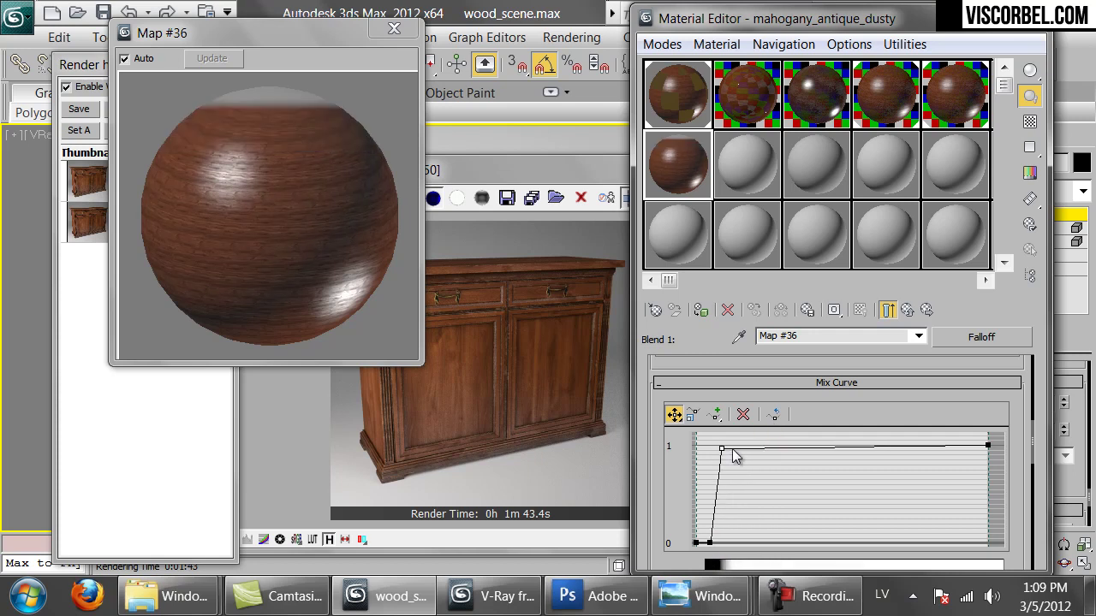
pyautogui.moveTo(719, 449); pyautogui.dragTo(731, 443)
pyautogui.rightClick(732, 446)
pyautogui.click(772, 483)
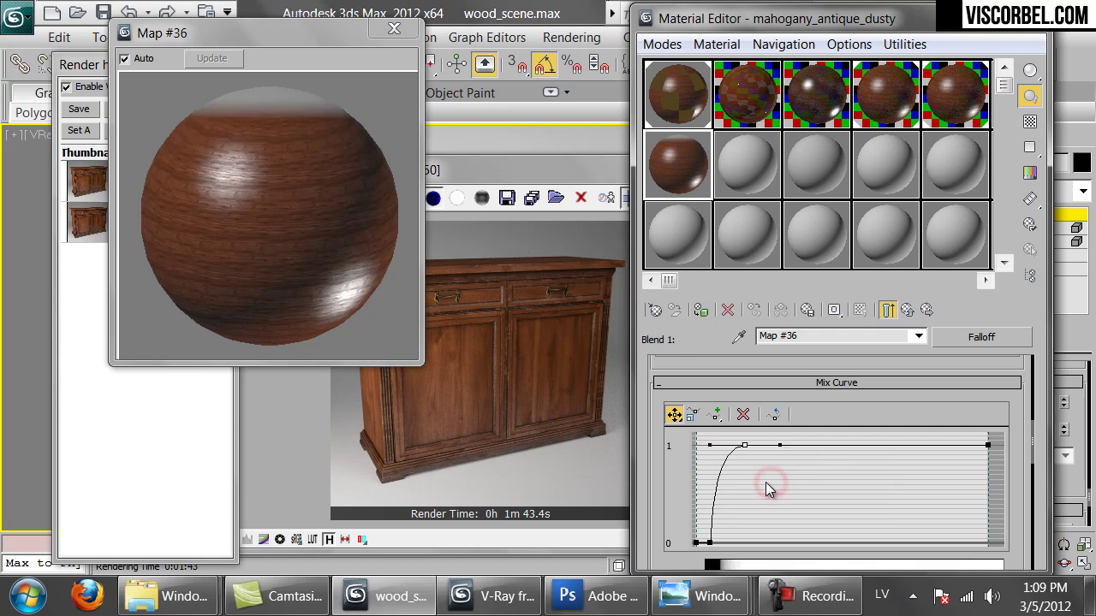
pyautogui.click(744, 446)
pyautogui.rightClick(747, 446)
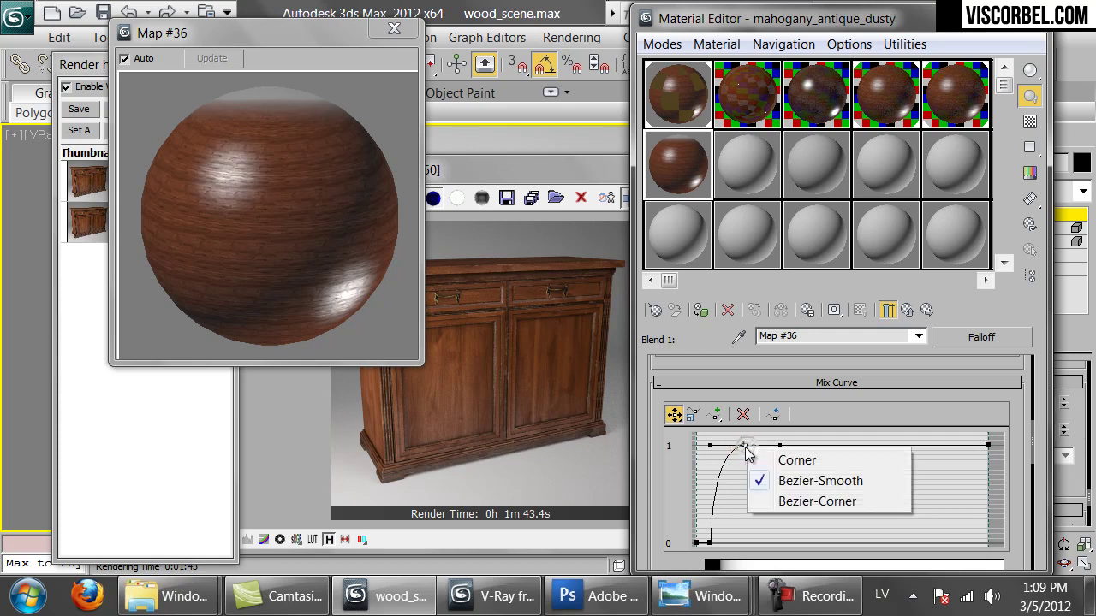
pyautogui.click(766, 462)
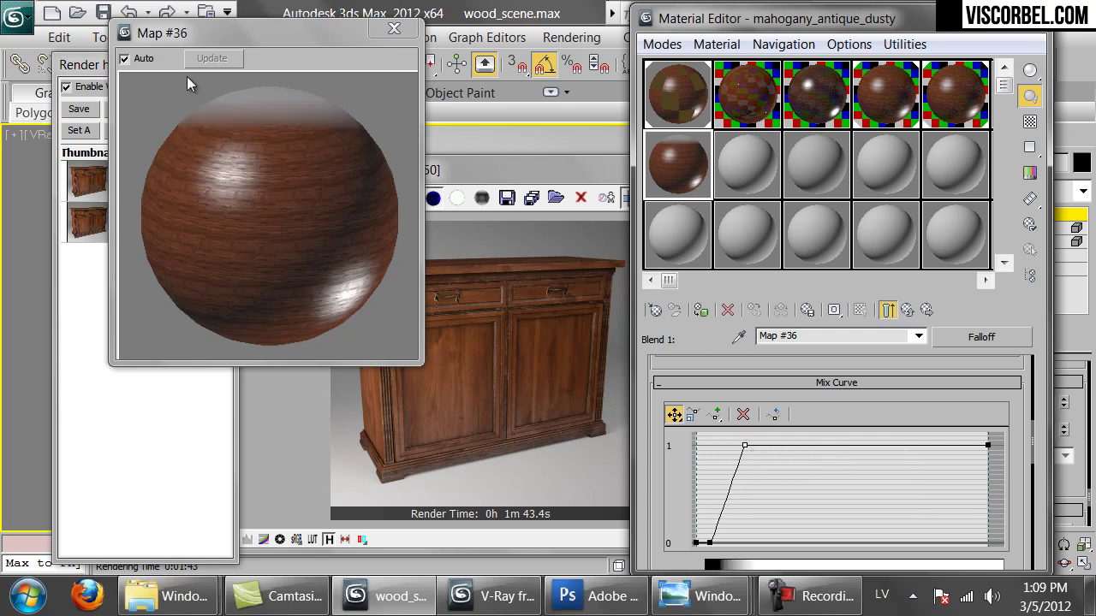
# Start a test render of the cabinet, examine it enlarged, and cancel the render
pyautogui.click(494, 149)
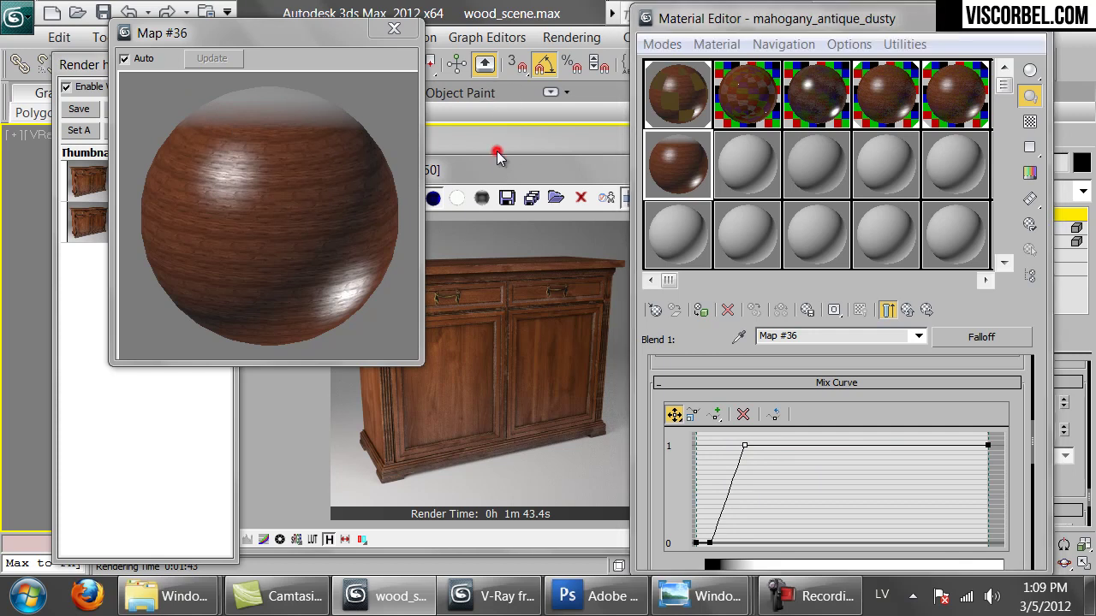
pyautogui.click(537, 328)
pyautogui.click(655, 197)
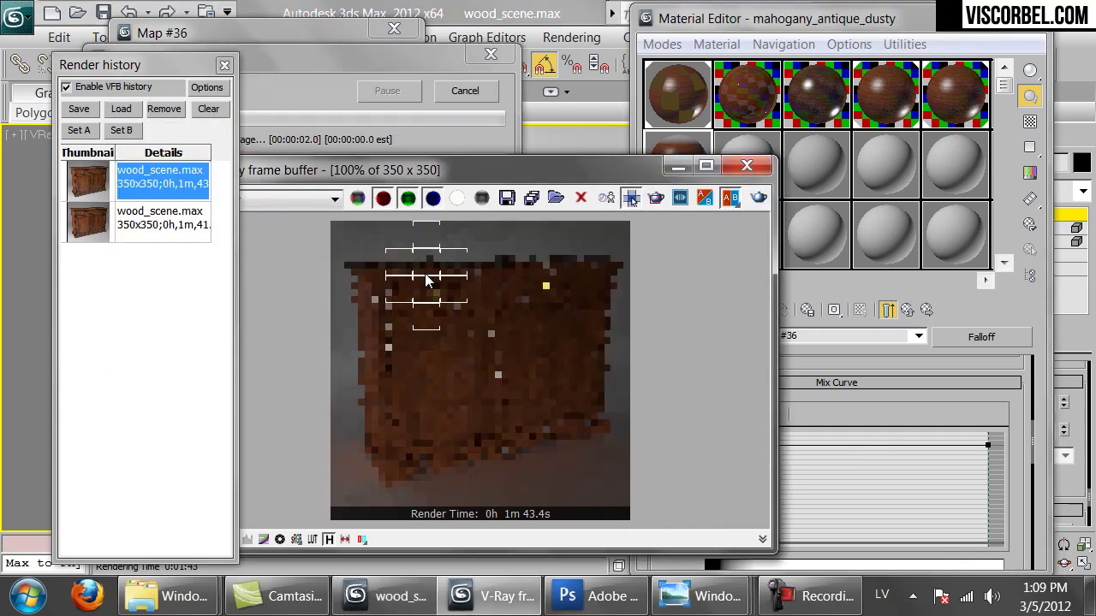
pyautogui.scroll(1, 464, 290)
pyautogui.click(443, 91)
# Assign mahogany_antique_dusty as an instance to sub-material ID 1 of the Multi/Sub-Object material
pyautogui.click(677, 148)
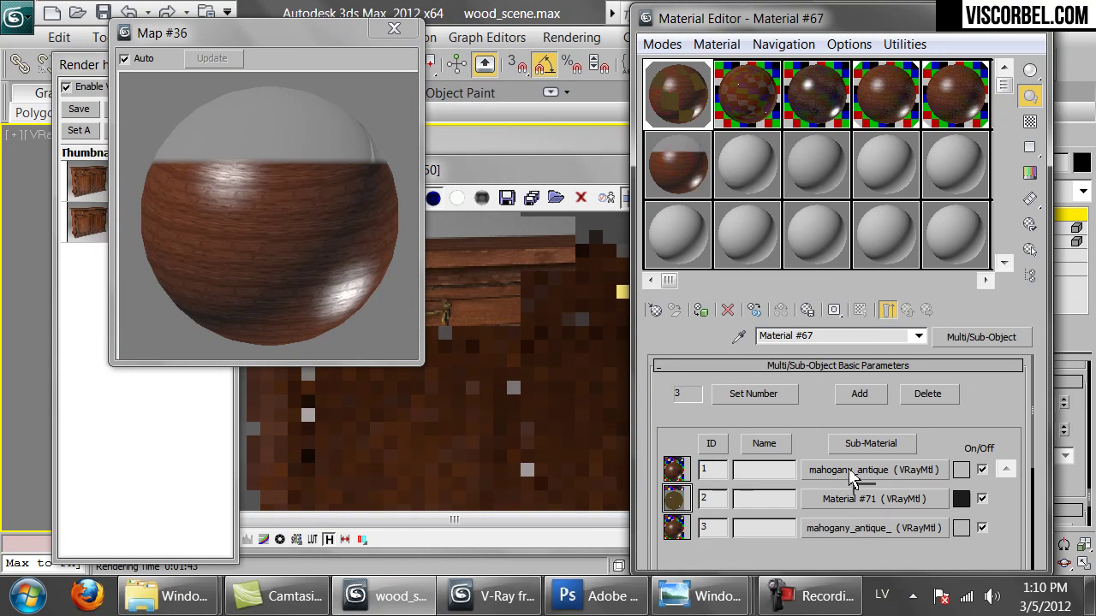
pyautogui.moveTo(850, 477); pyautogui.dragTo(864, 499)
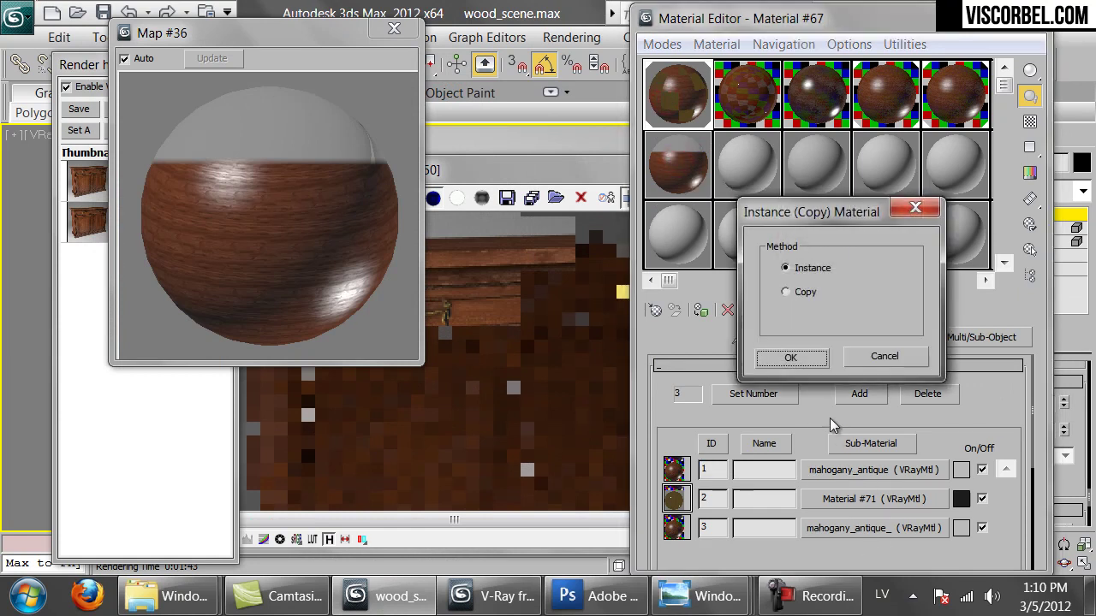
pyautogui.click(804, 366)
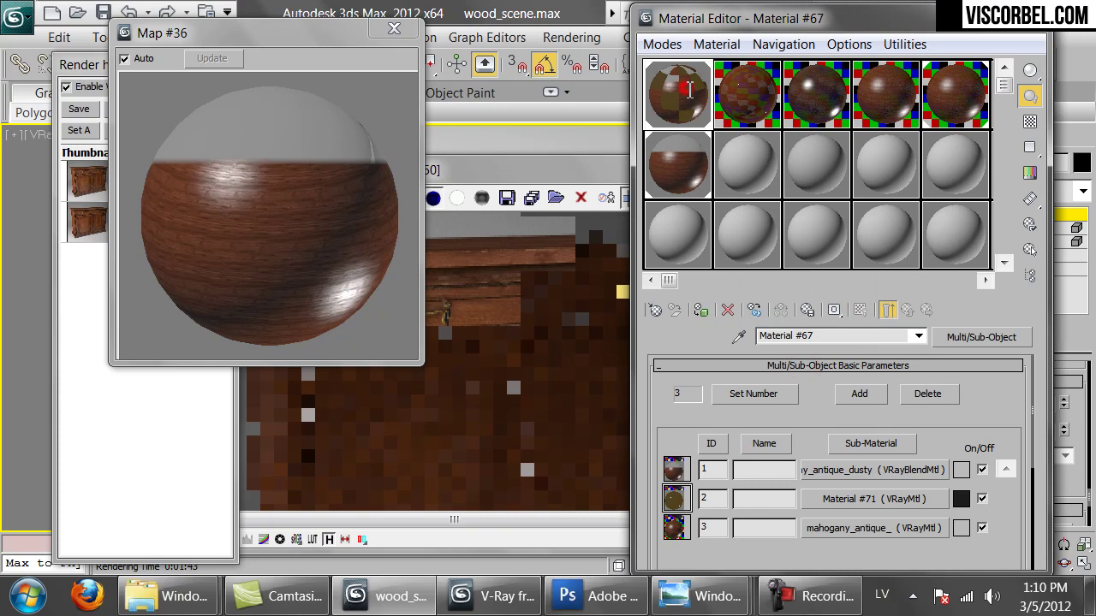
# Render the cabinet with the dusty material, examine its top edge and drawers at 100% and 200%, and stop the render
pyautogui.click(484, 297)
pyautogui.doubleClick(491, 295)
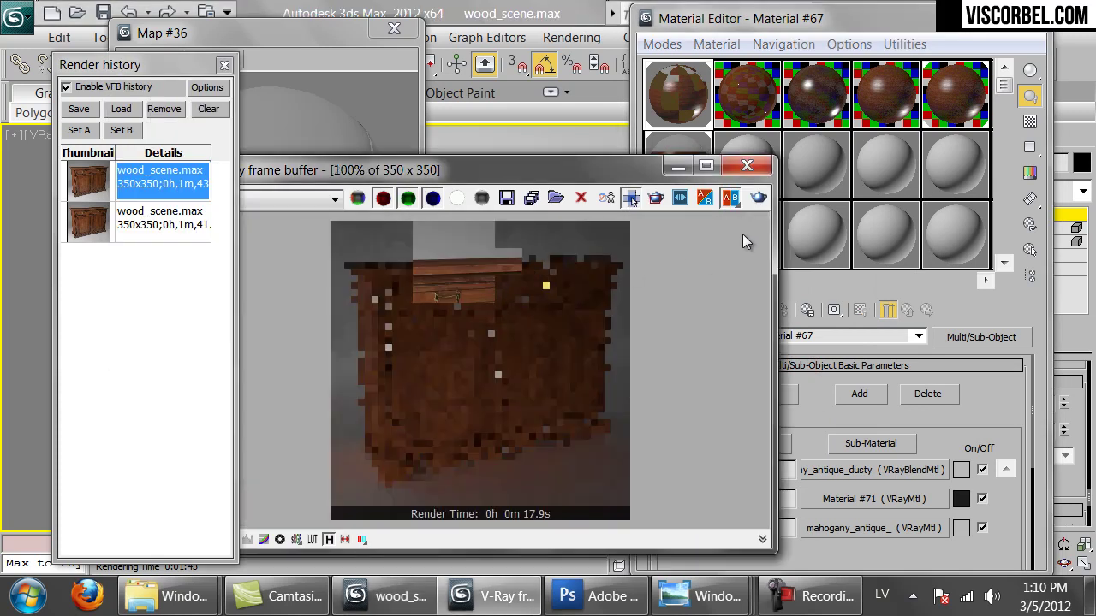
pyautogui.click(757, 197)
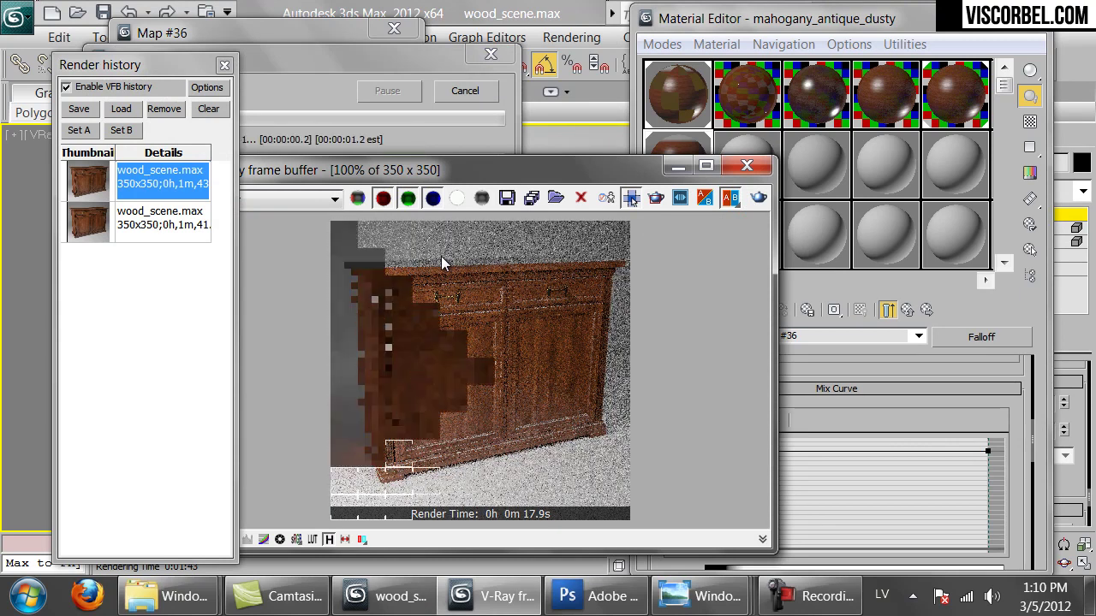
pyautogui.scroll(2, 432, 274)
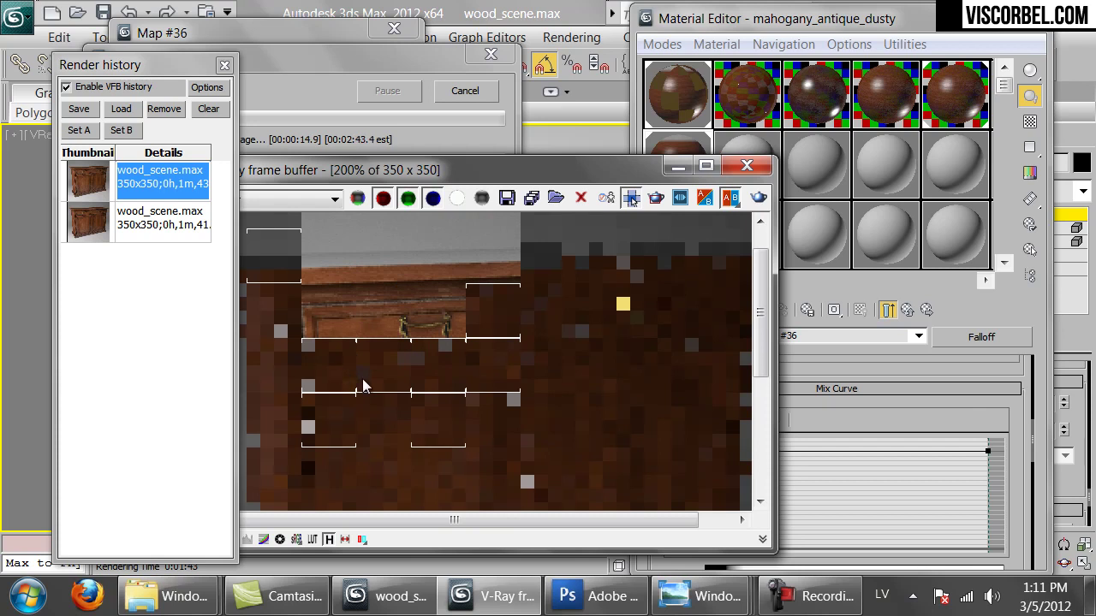
pyautogui.moveTo(362, 378); pyautogui.dragTo(507, 297)
pyautogui.scroll(-1, 439, 317)
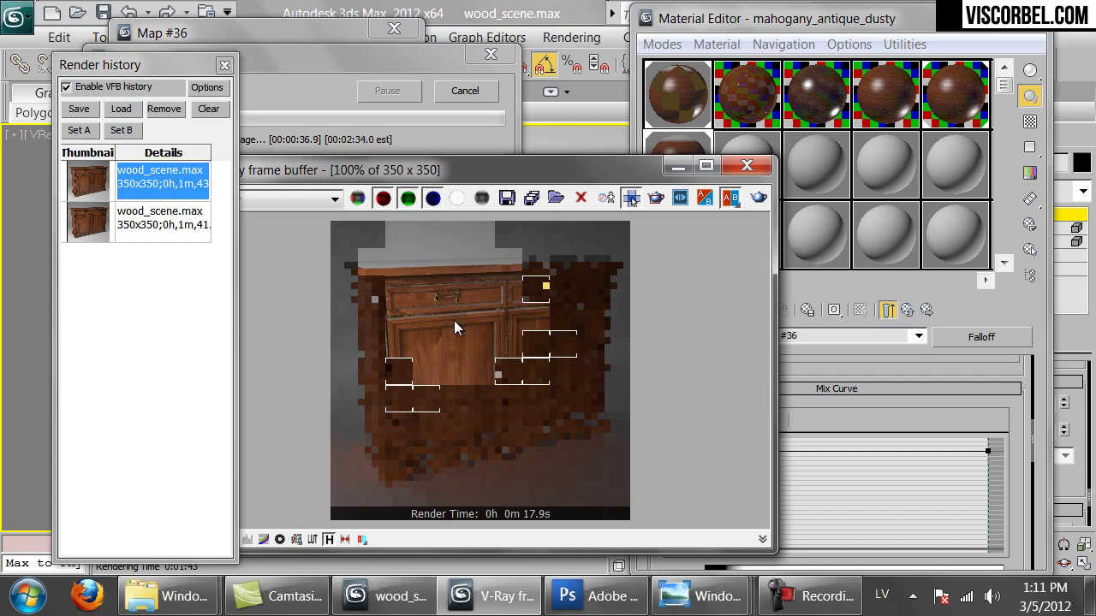
pyautogui.scroll(1, 428, 274)
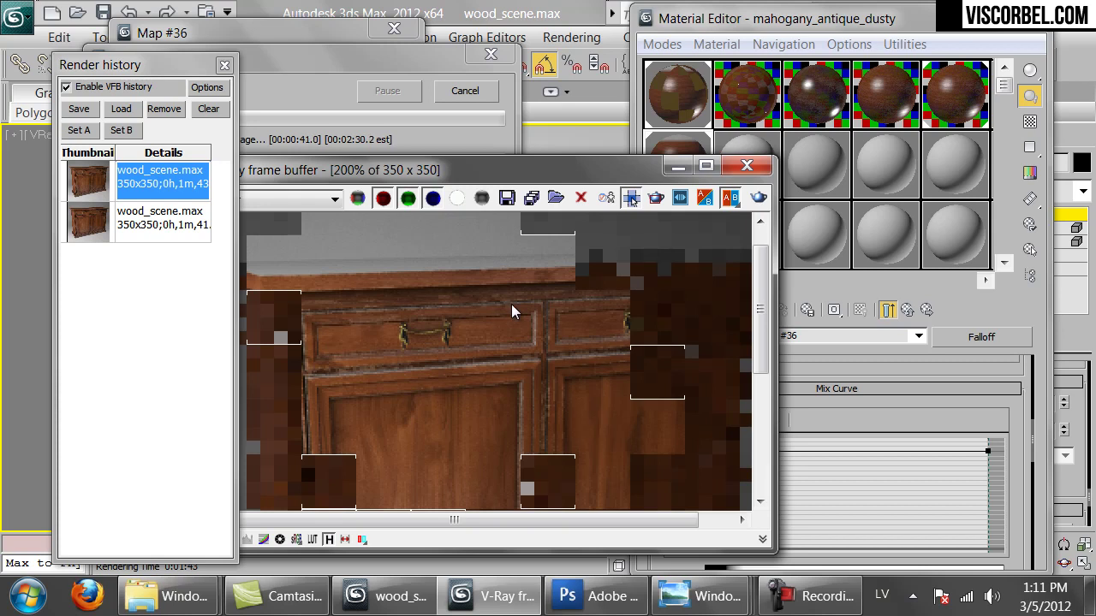
pyautogui.click(464, 91)
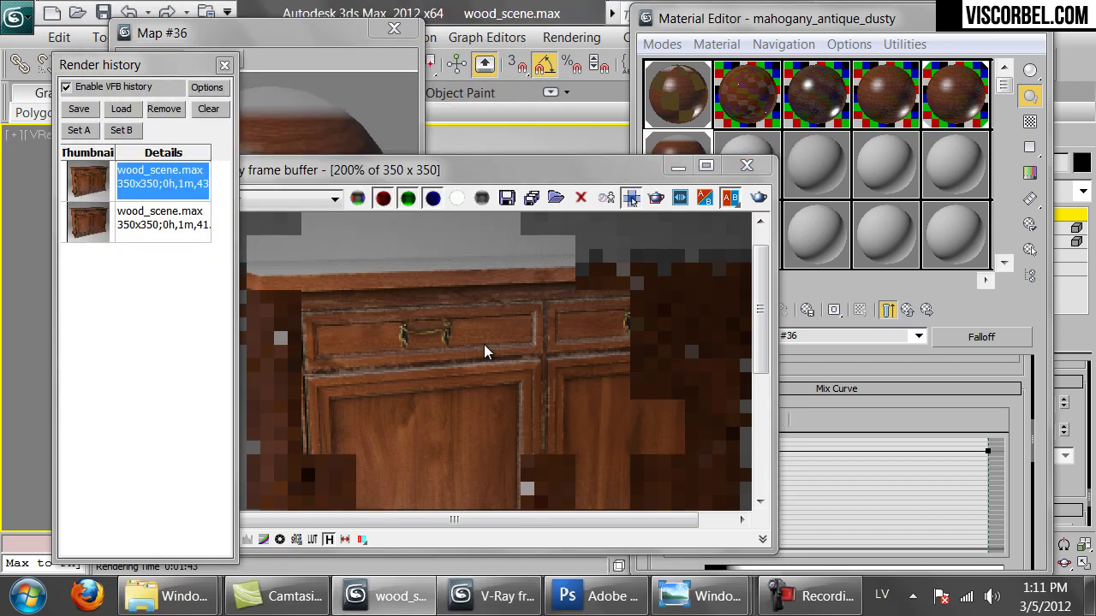
pyautogui.scroll(-1, 483, 344)
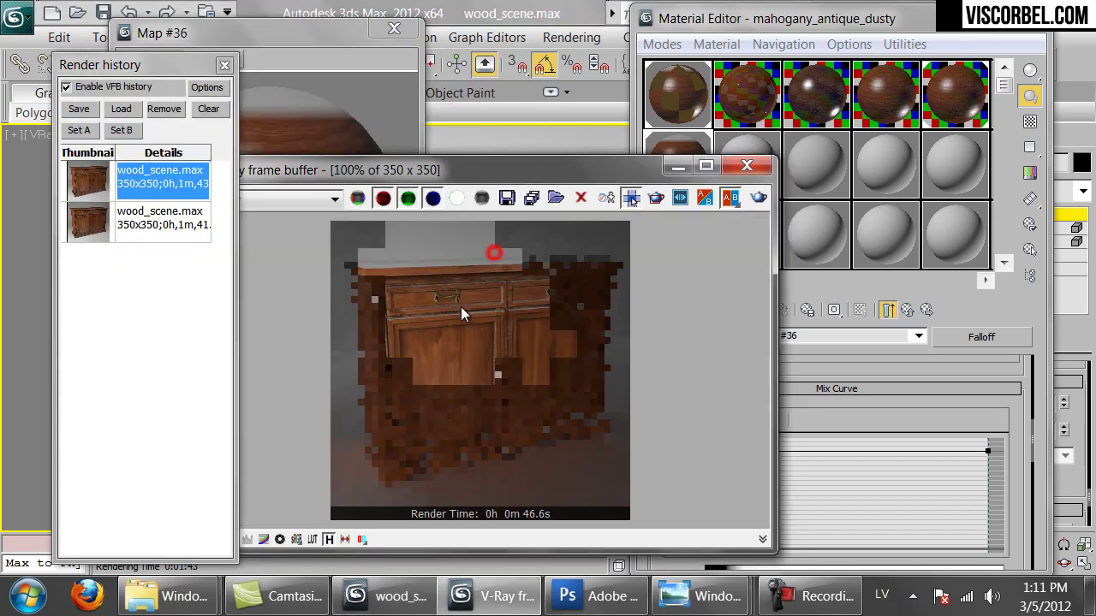
# Raise the two lower points at the start of the Falloff map's mix curve slightly above zero
pyautogui.click(899, 410)
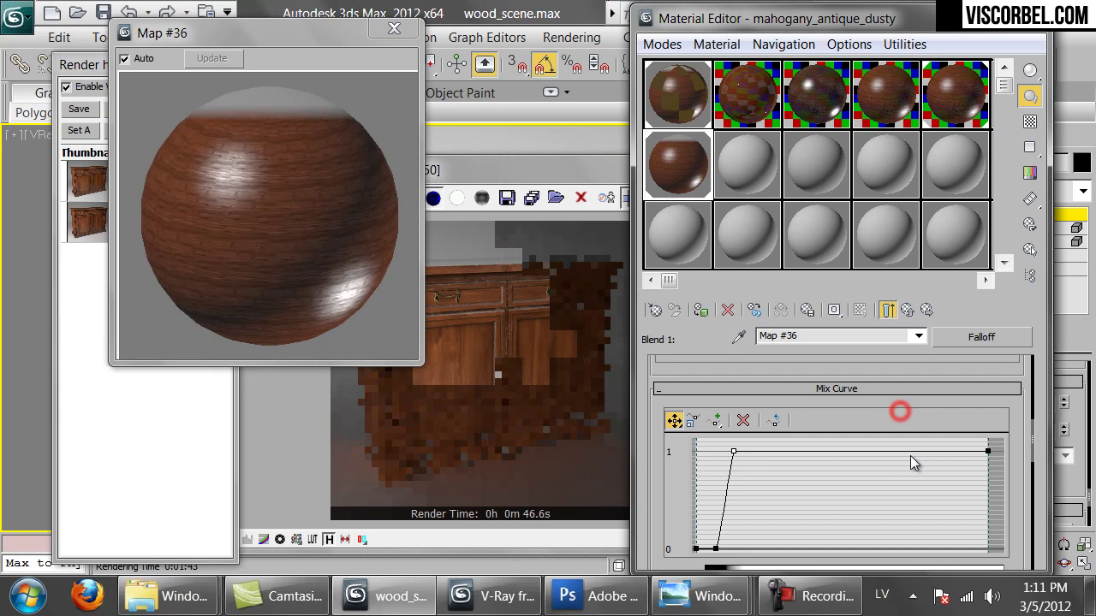
pyautogui.click(717, 549)
pyautogui.moveTo(716, 549); pyautogui.dragTo(716, 530)
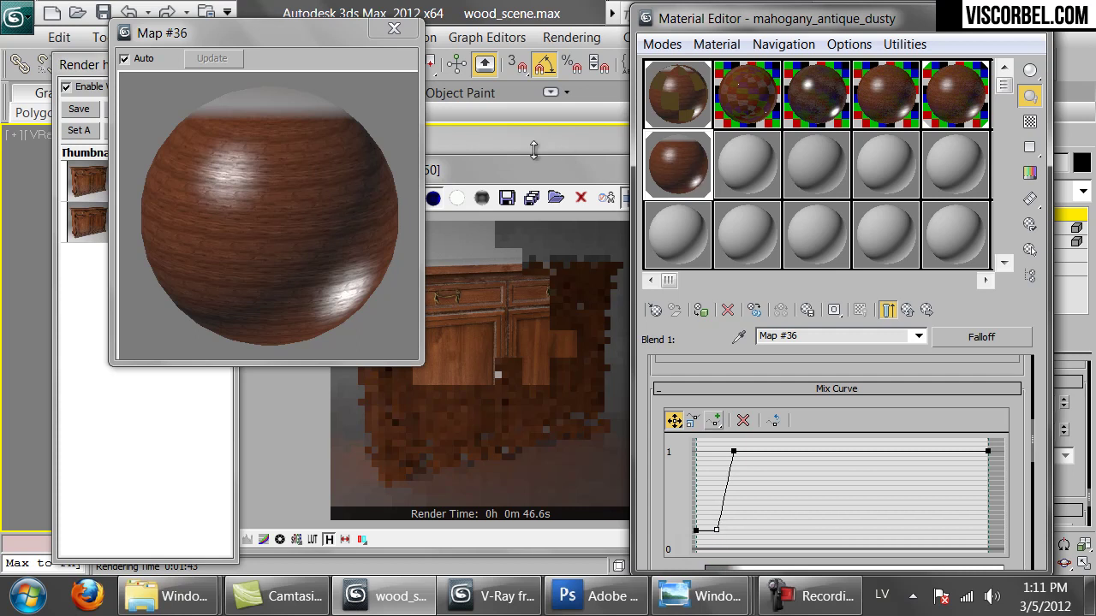
# Darken the Falloff map's first color from white to a light grey with Value 177
pyautogui.scroll(5, 657, 470)
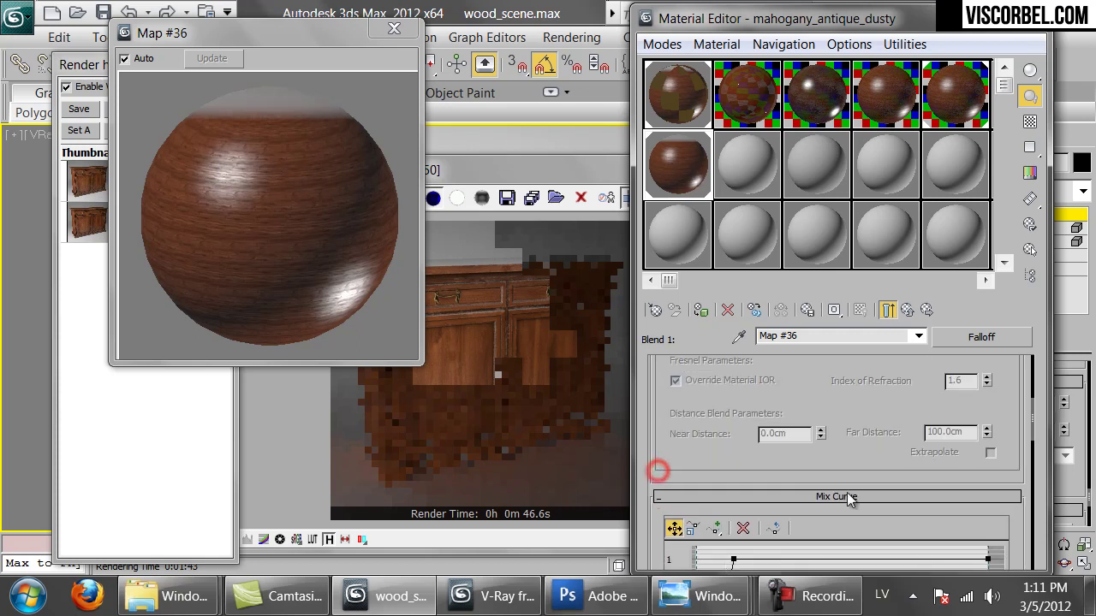
pyautogui.click(682, 408)
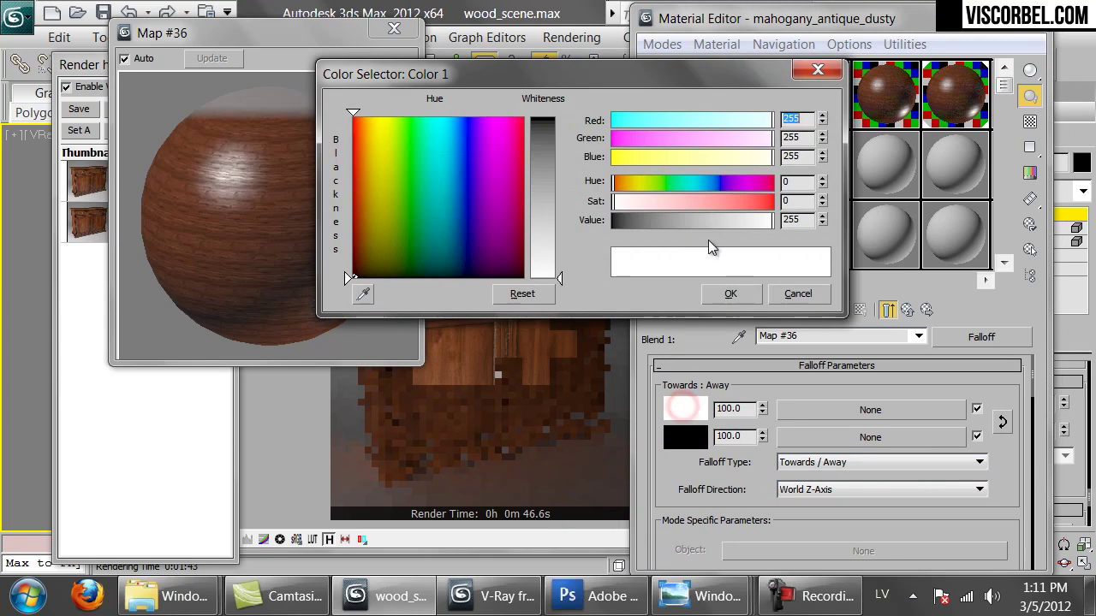
pyautogui.moveTo(766, 223); pyautogui.dragTo(727, 221)
pyautogui.click(735, 226)
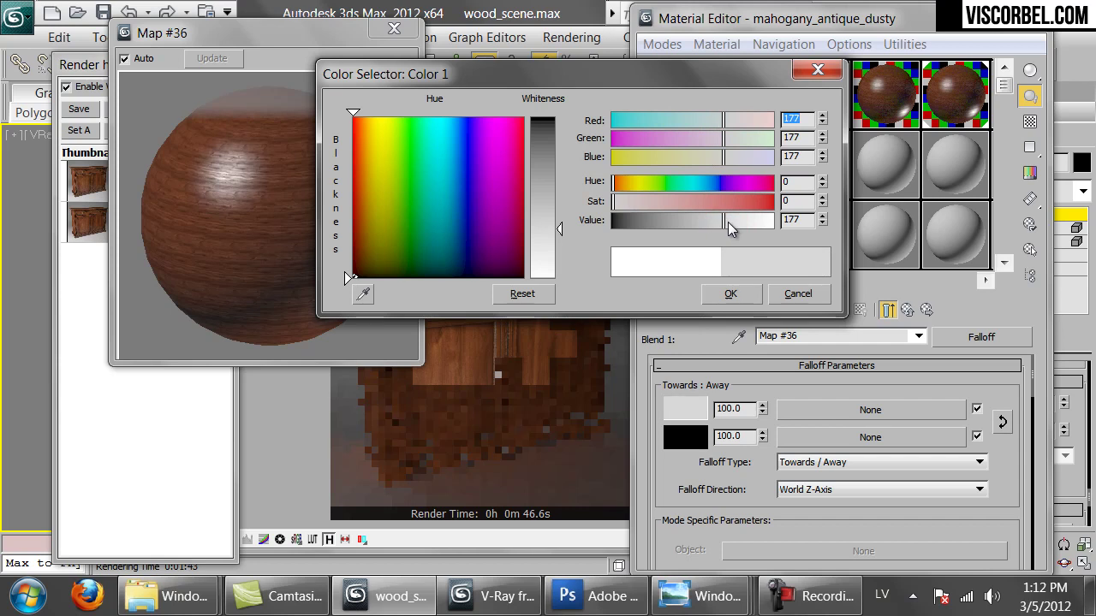
pyautogui.click(723, 290)
# Render the cabinet with the adjusted dust mask, examining its top edge at 200% before returning to 100%
pyautogui.click(292, 284)
pyautogui.click(497, 373)
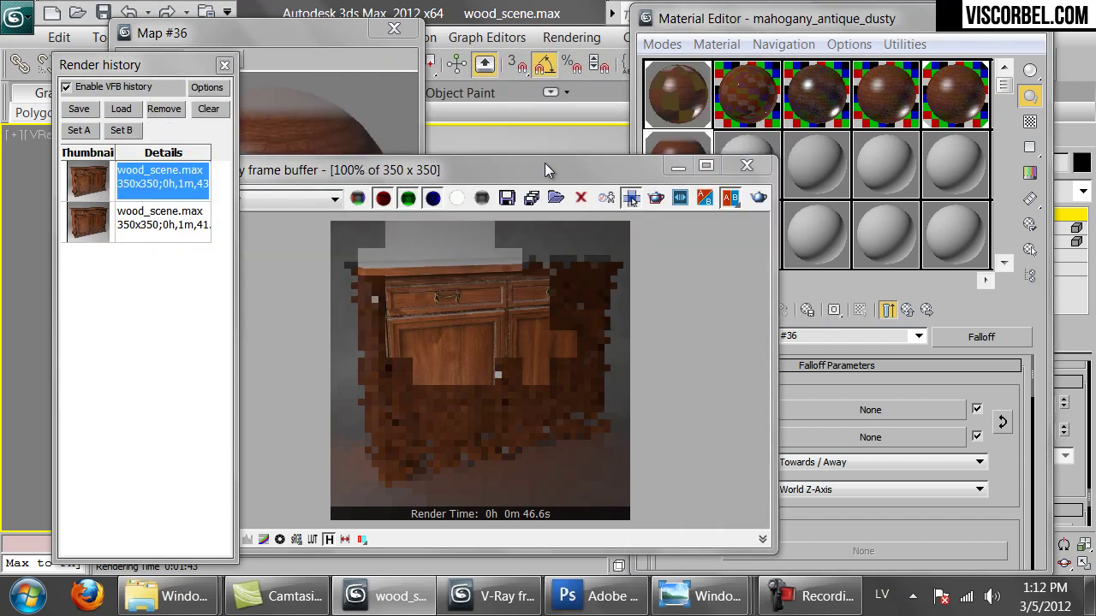
pyautogui.click(758, 198)
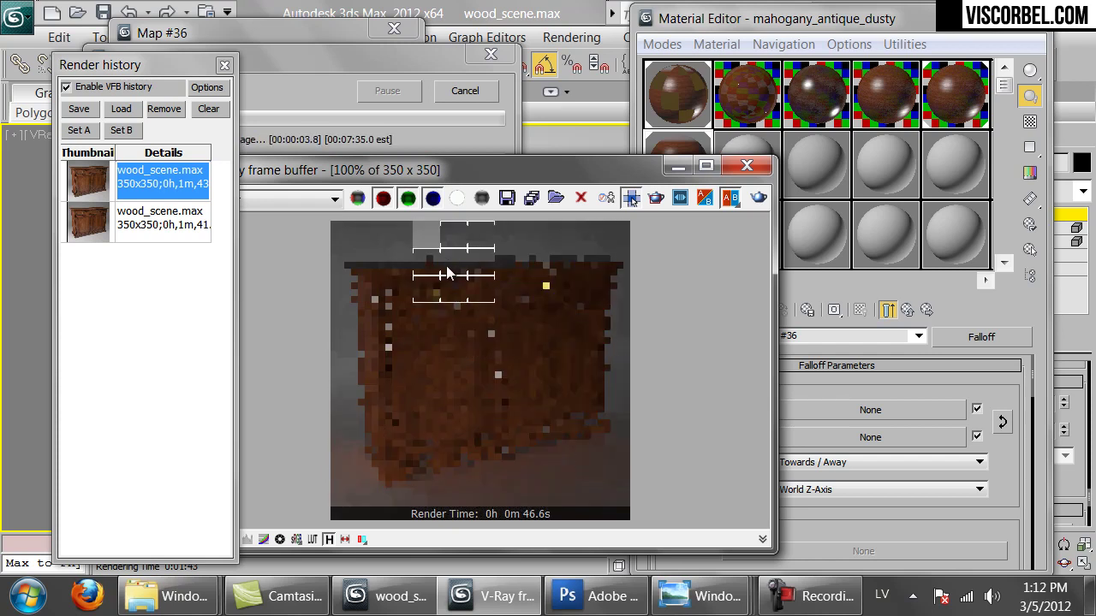
pyautogui.scroll(1, 442, 275)
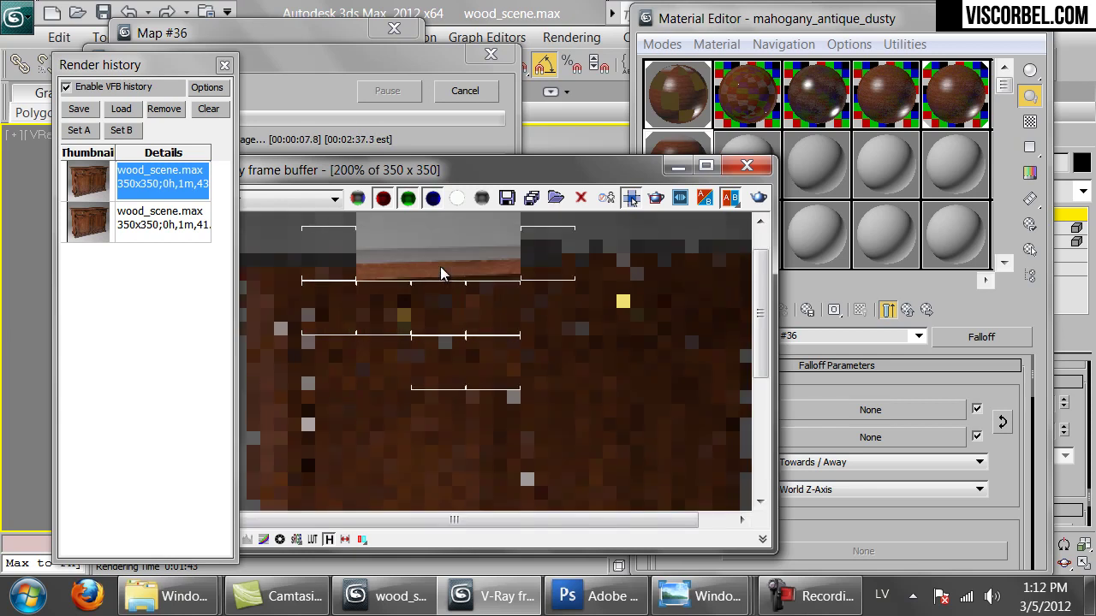
pyautogui.scroll(-1, 441, 269)
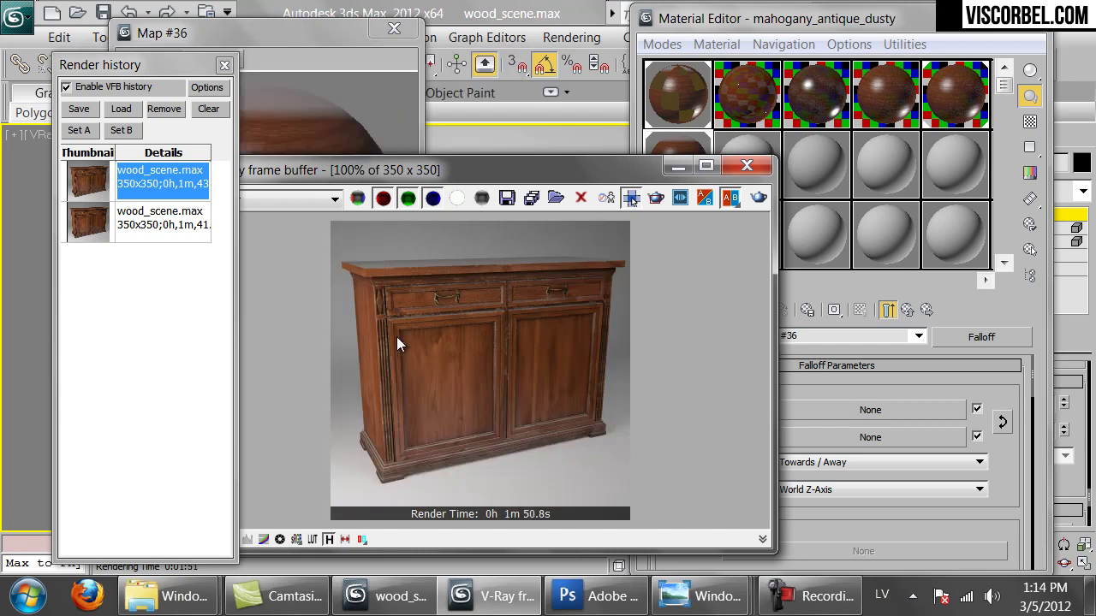
# Switch to the Wood textures folder in Windows Explorer and view the cherry textures, from Cherry_honey.png through Cherry_bleached.png
pyautogui.moveTo(171, 598)
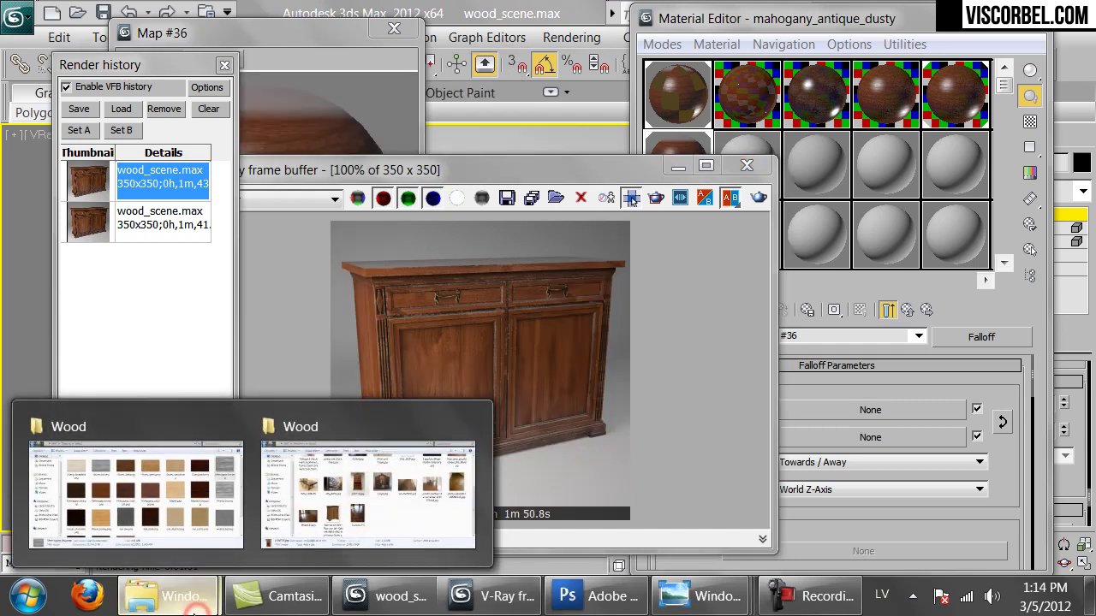
pyautogui.click(175, 522)
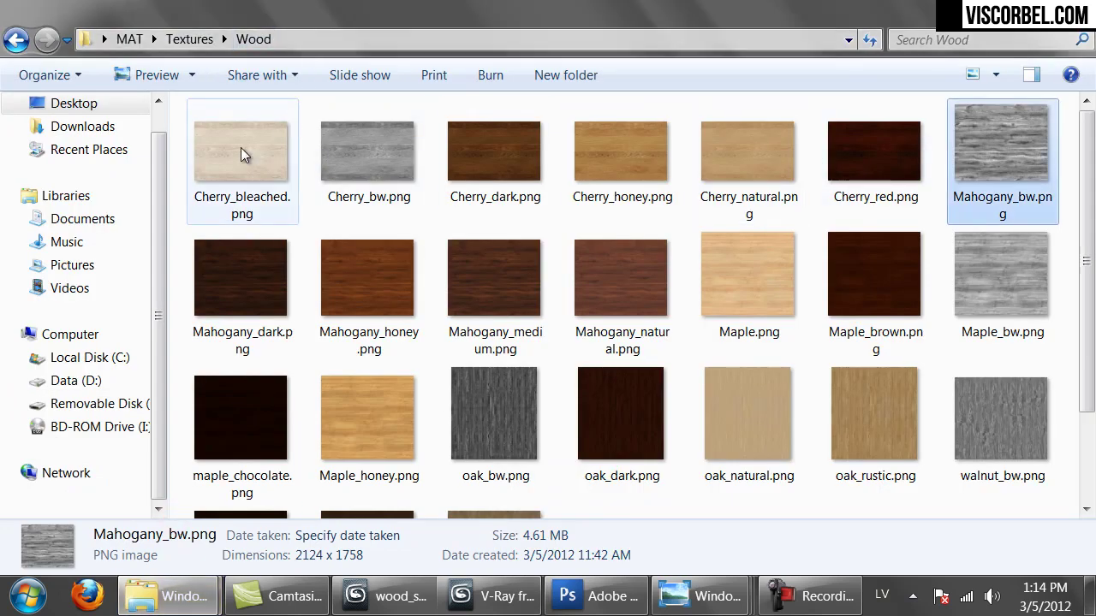
pyautogui.click(651, 161)
pyautogui.doubleClick(651, 161)
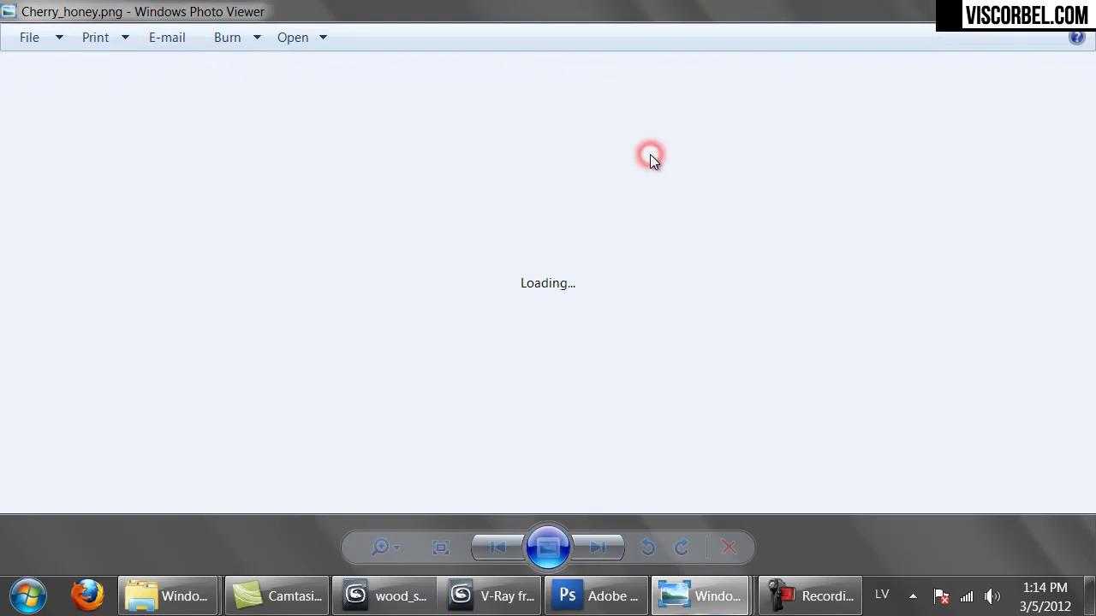
pyautogui.press('Right')
pyautogui.press('Right')
pyautogui.press('Right')
pyautogui.press('Left')
pyautogui.press('Left')
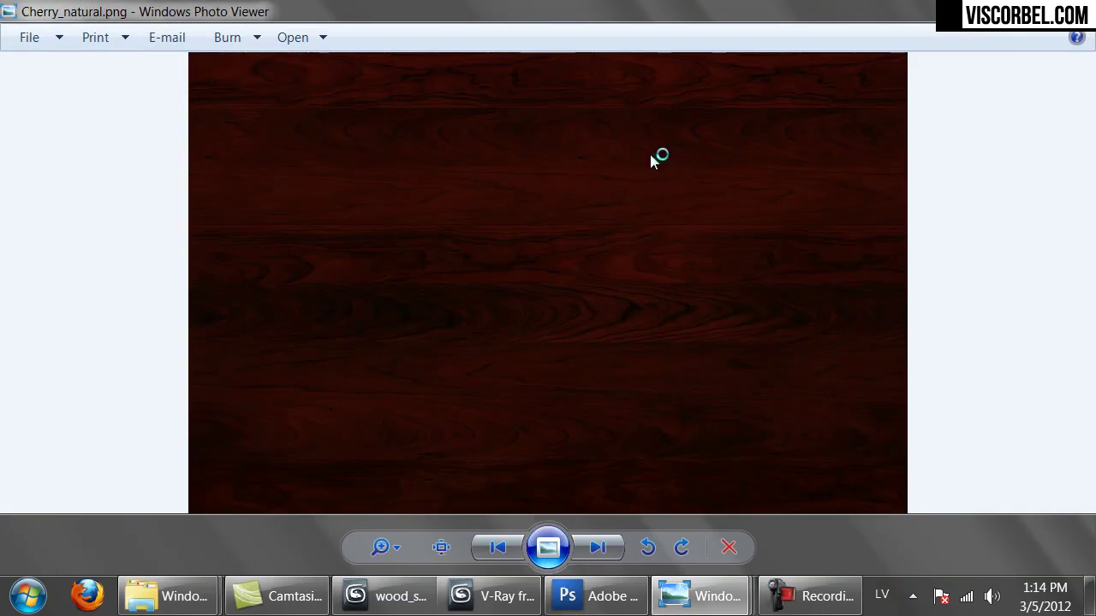
pyautogui.press('Left')
pyautogui.press('Left')
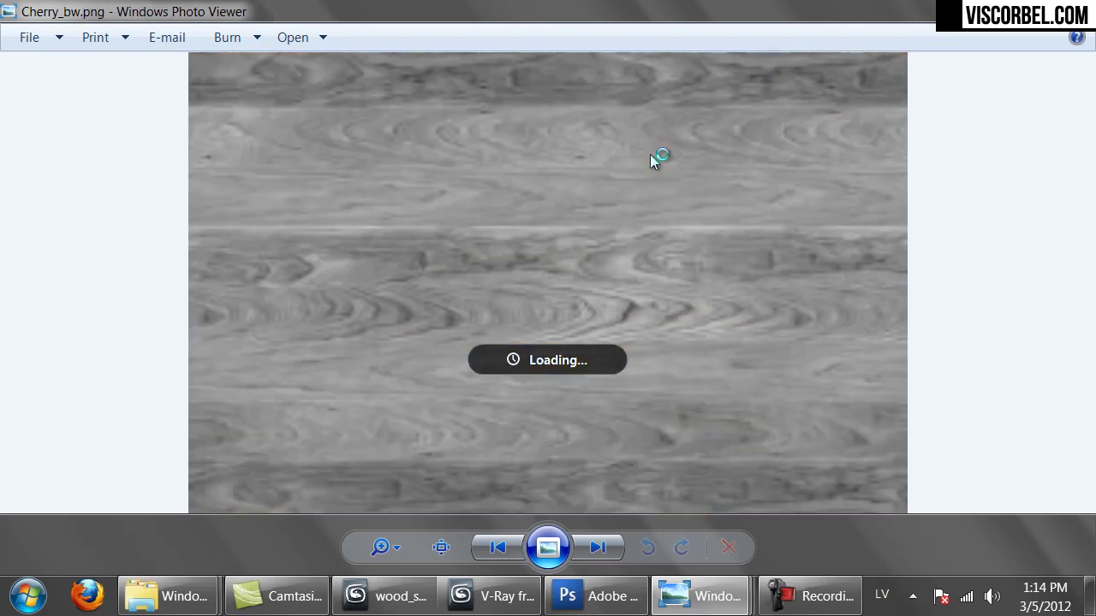
pyautogui.press('Left')
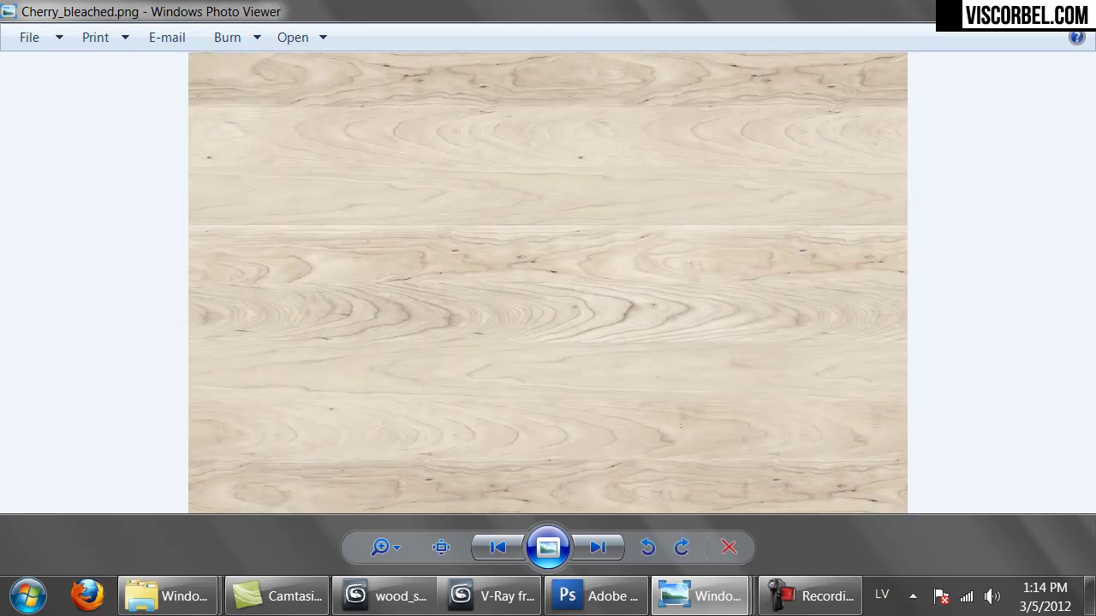
pyautogui.hotkey('alt', 'Tab')
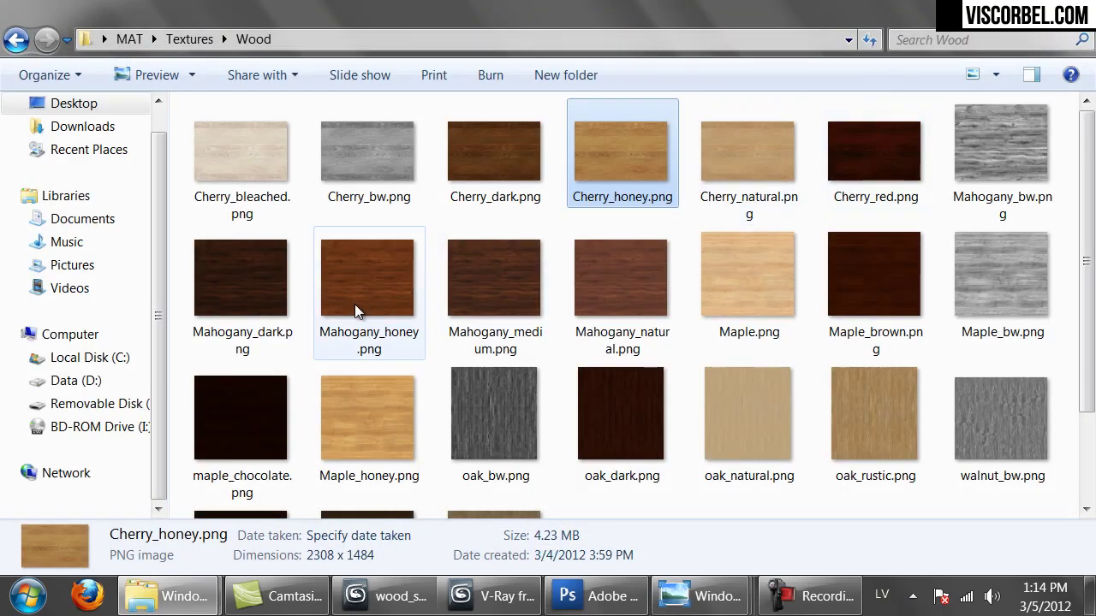
# View the maple textures from Maple.png onward, continue to oak_bw.png, and close the image viewer
pyautogui.scroll(-2, 355, 304)
pyautogui.doubleClick(787, 153)
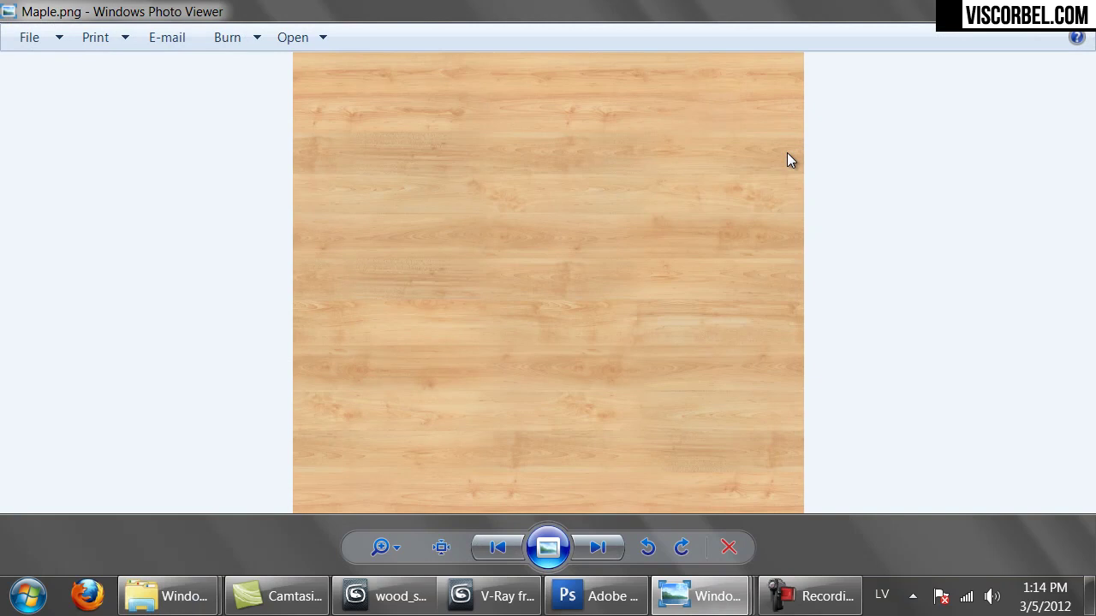
pyautogui.press('Right')
pyautogui.press('Right')
pyautogui.press('Right')
pyautogui.press('Right')
pyautogui.press('Left')
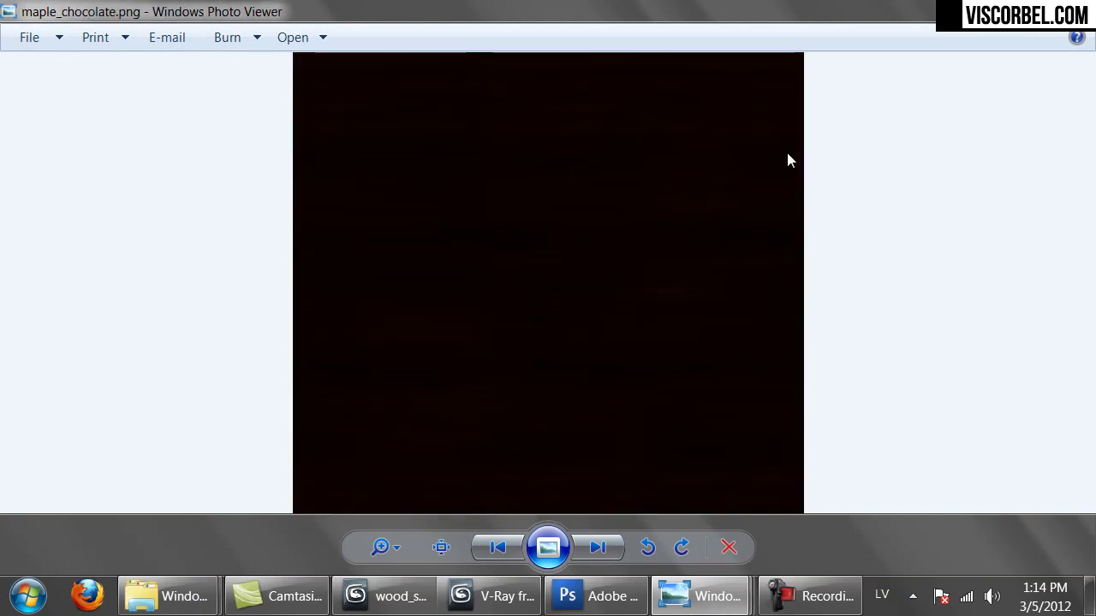
pyautogui.press('Right')
pyautogui.press('Right')
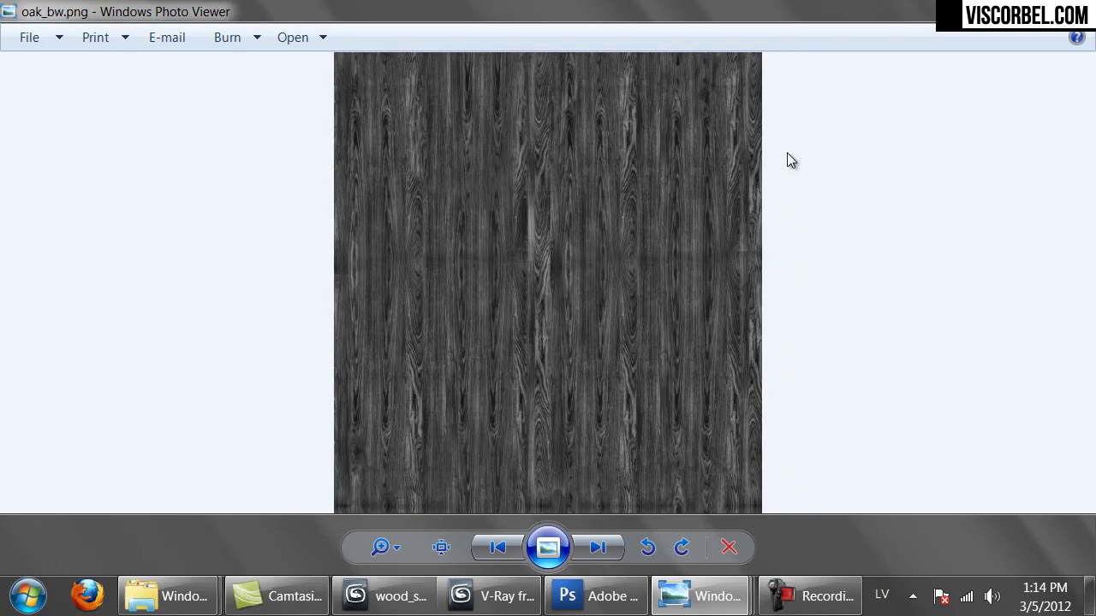
pyautogui.press('Escape')
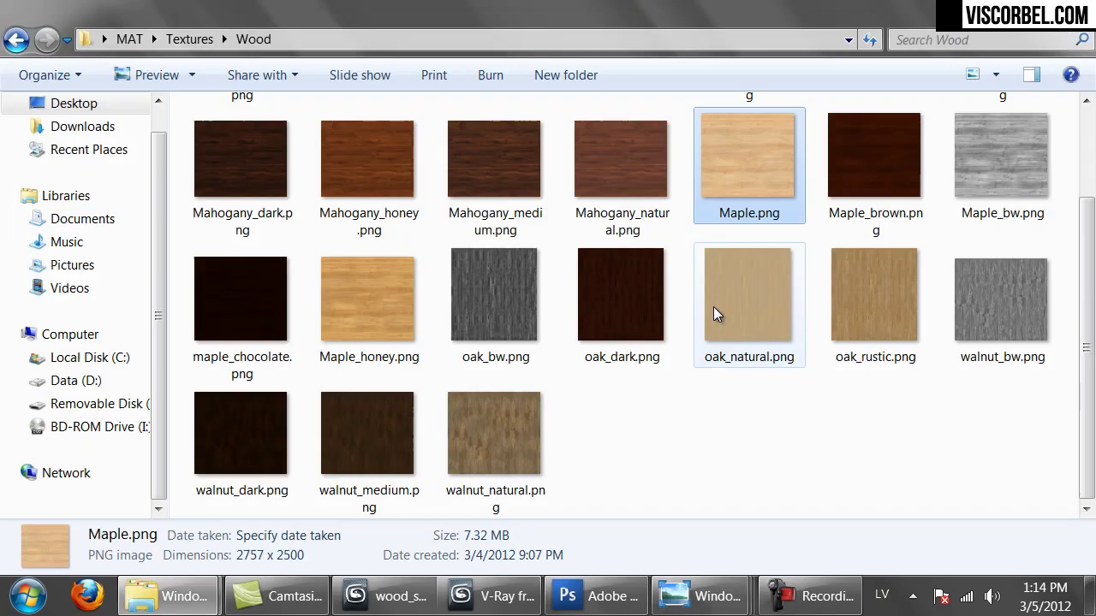
# View oak_natural.png, oak_rustic.png and walnut_bw.png at full size, and return to the Wood folder
pyautogui.doubleClick(743, 329)
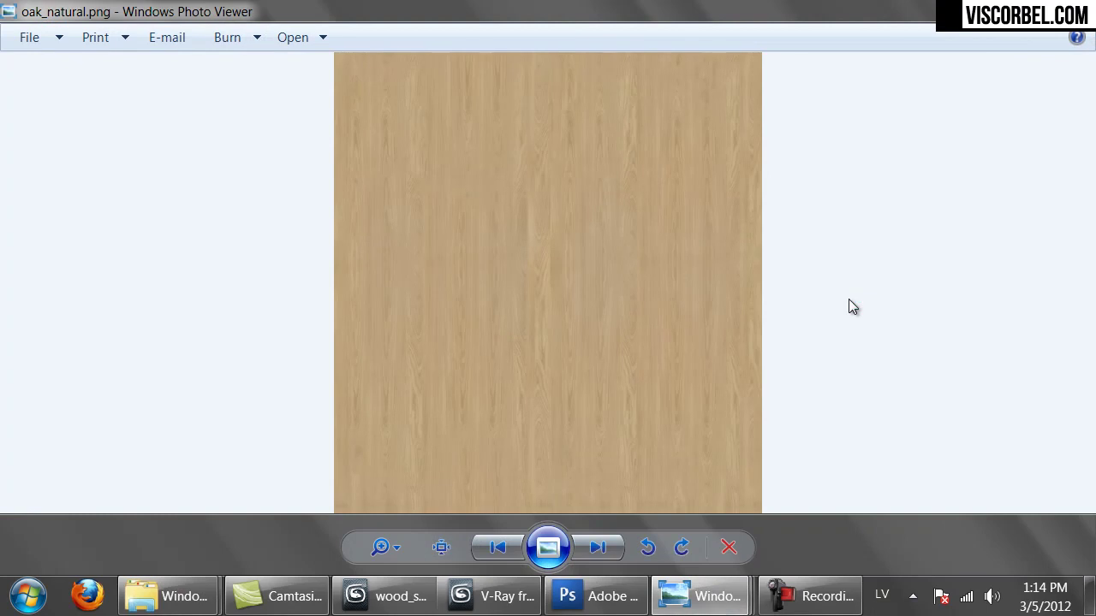
pyautogui.press('Right')
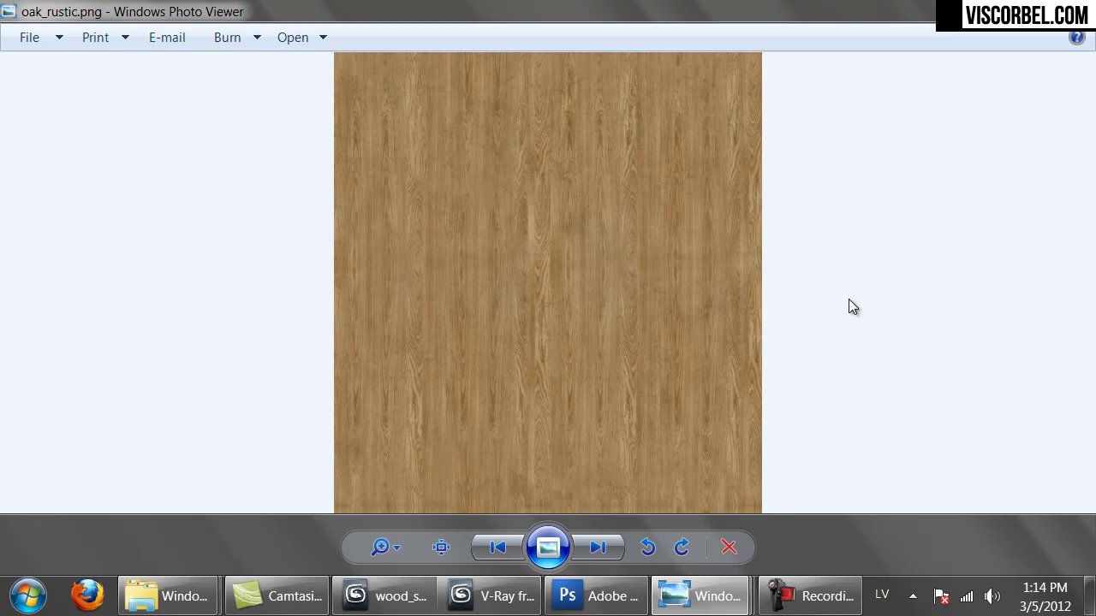
pyautogui.press('Right')
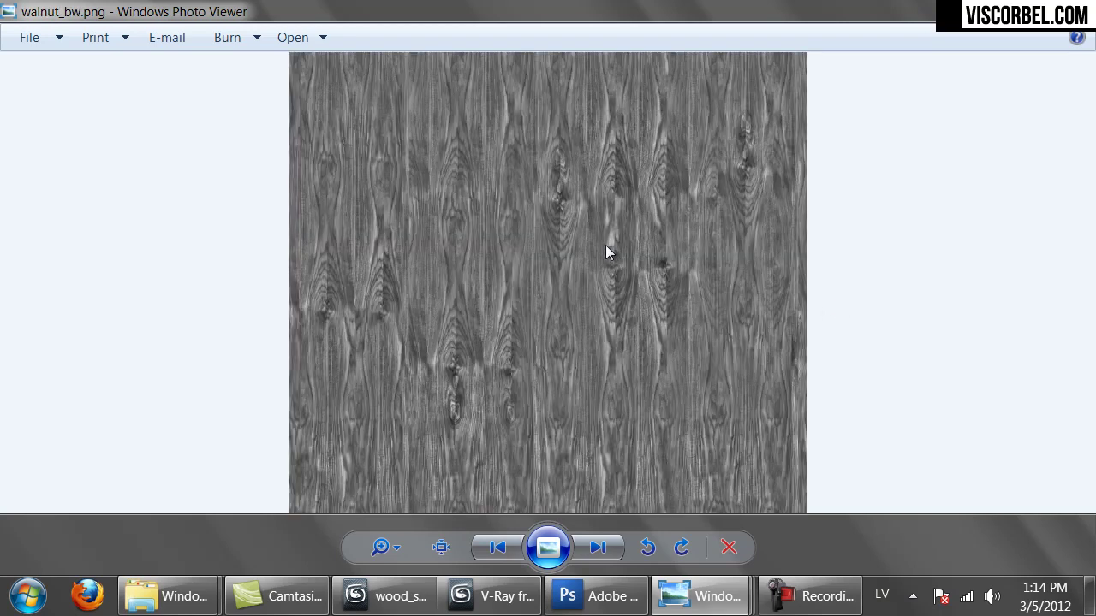
pyautogui.click(597, 560)
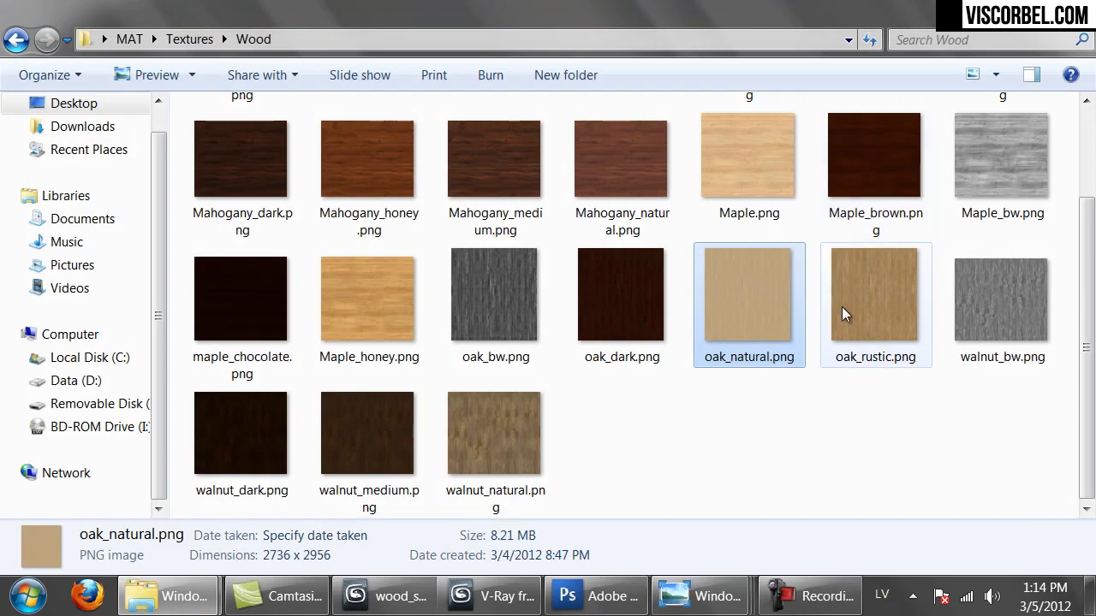
# View walnut_natural.png, walnut_medium.png and walnut_dark.png, and switch back to the cabinet render in the V-Ray frame buffer
pyautogui.doubleClick(515, 421)
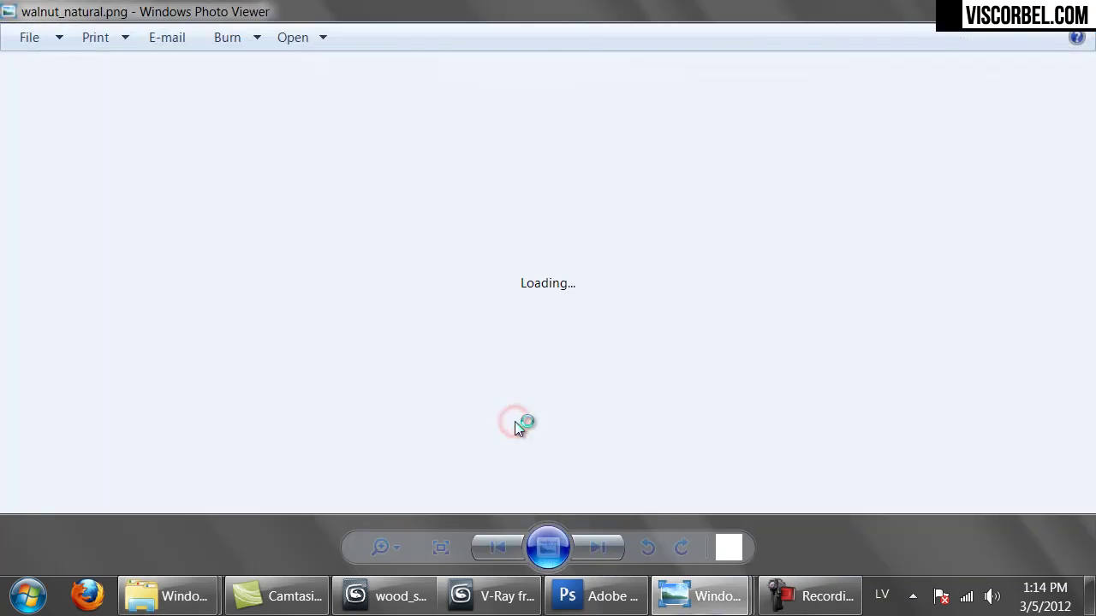
pyautogui.press('Right')
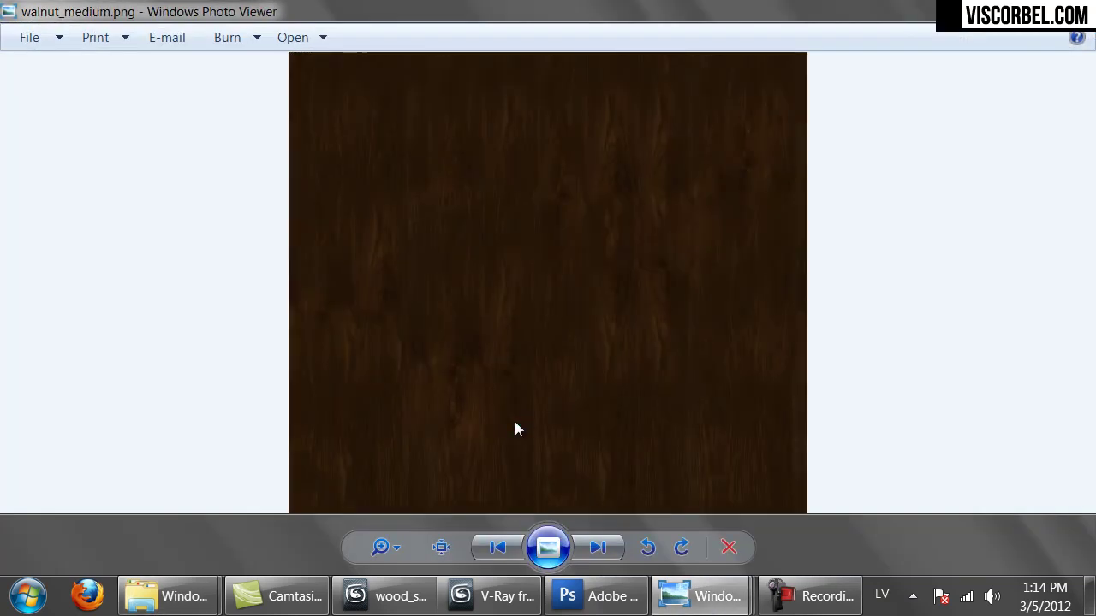
pyautogui.press('Right')
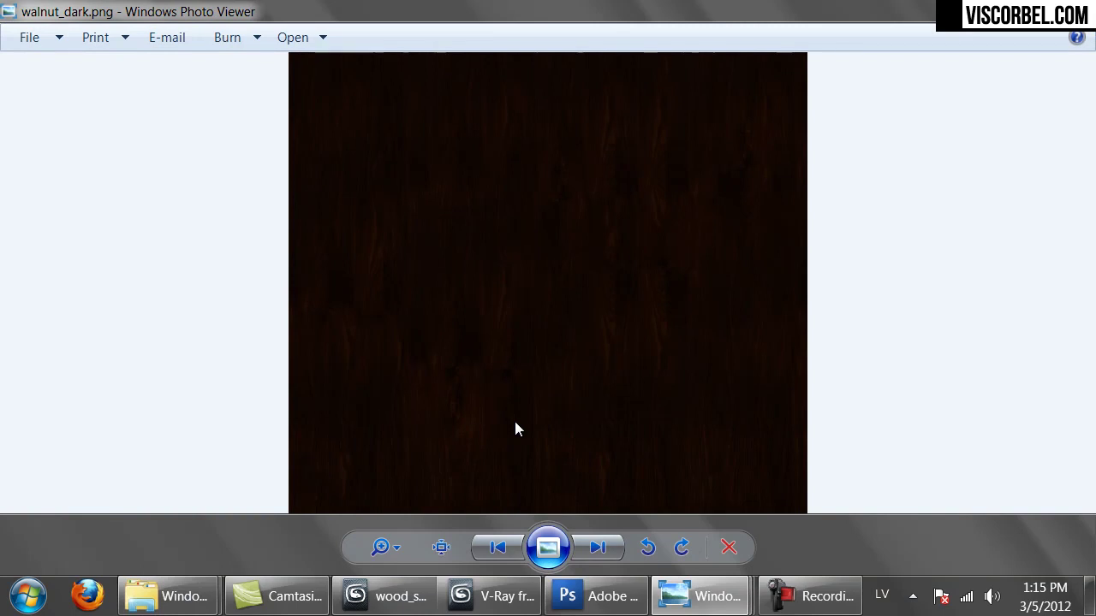
pyautogui.press('Left')
pyautogui.press('Left')
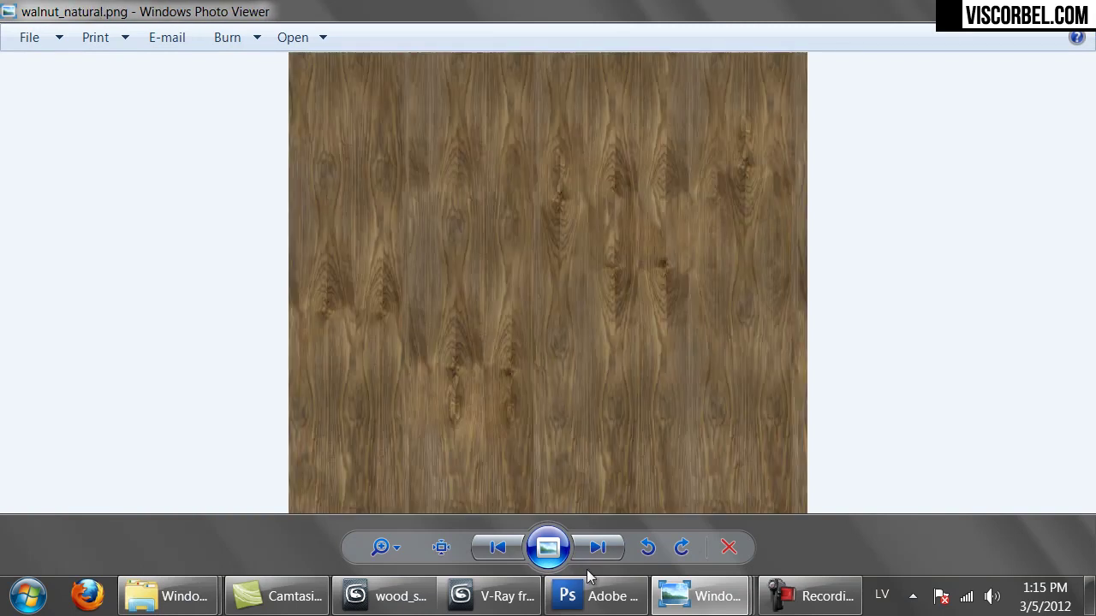
pyautogui.press('Escape')
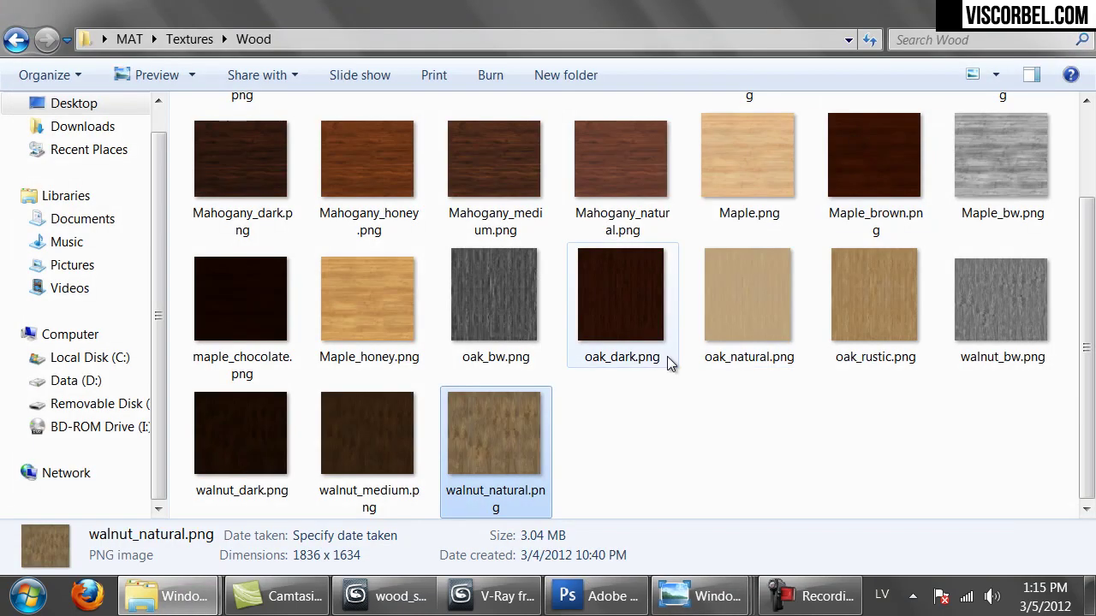
pyautogui.click(492, 596)
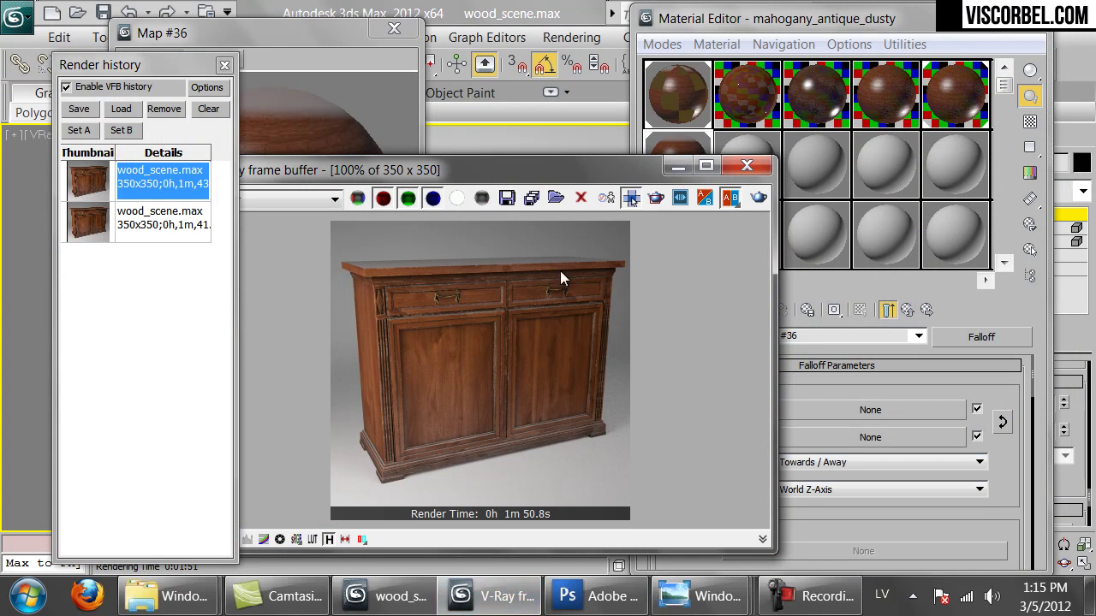